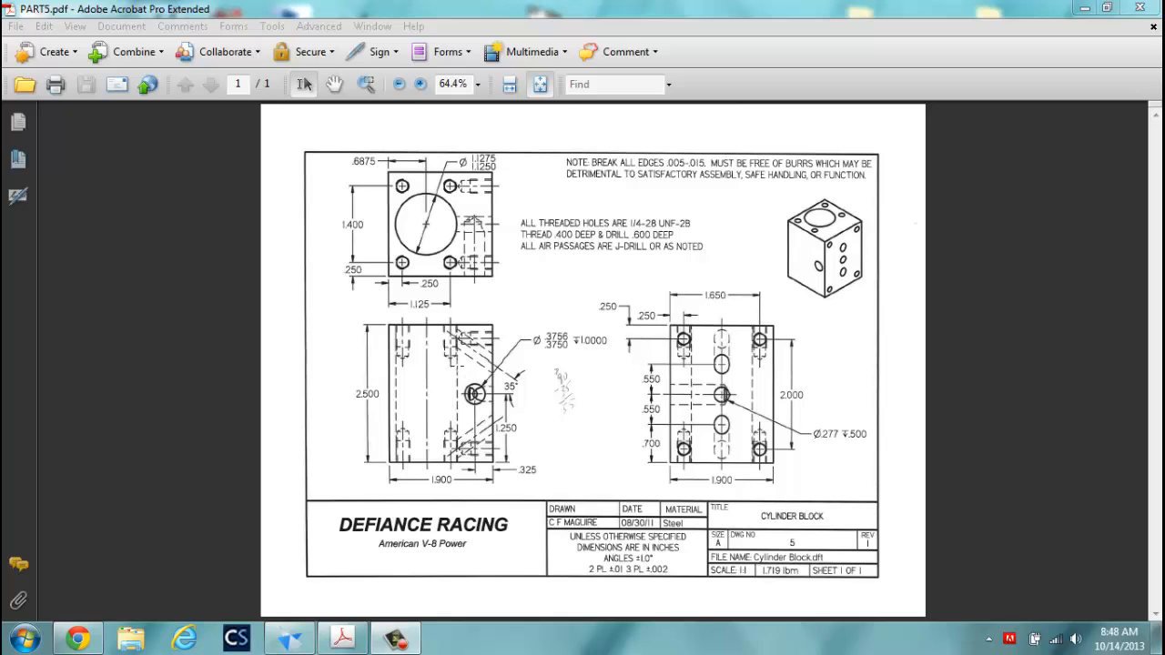
Switch to the browser and review the engine project files and video links on the course Information page
click(76, 640)
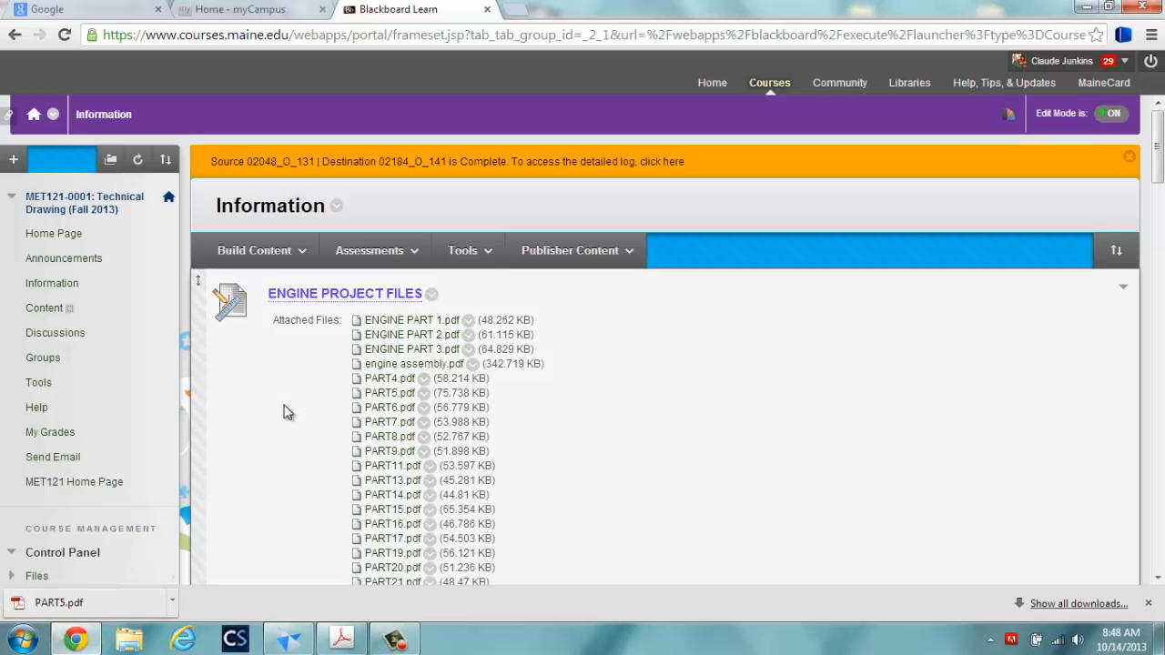
scroll(538, 398, down, 4)
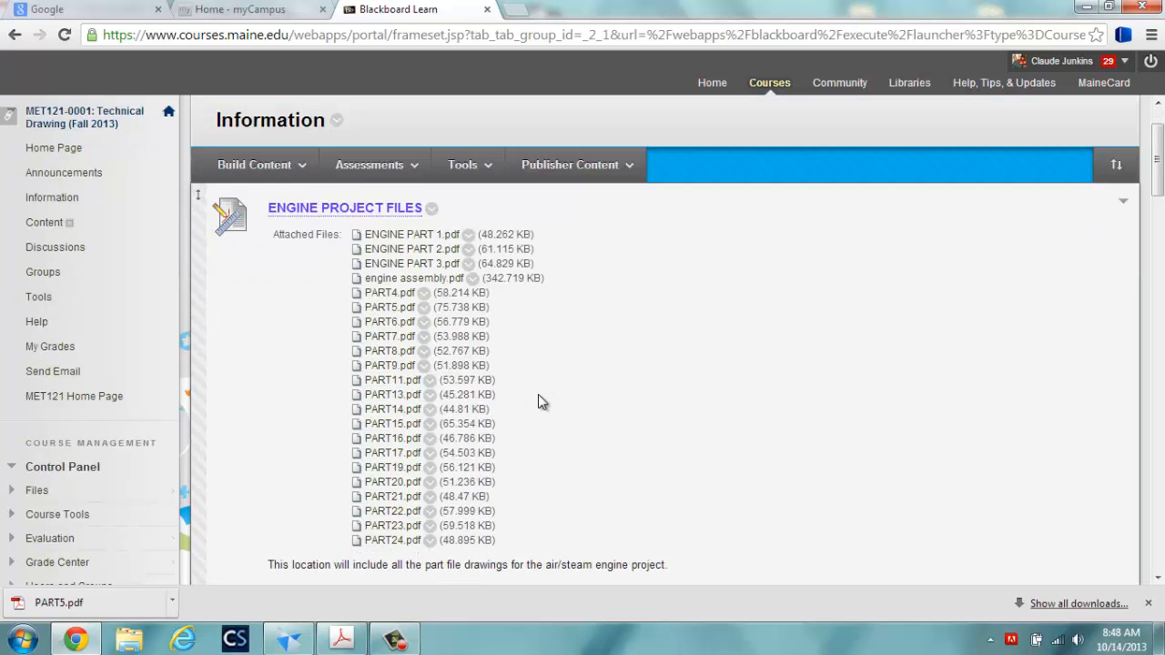
scroll(538, 396, up, 3)
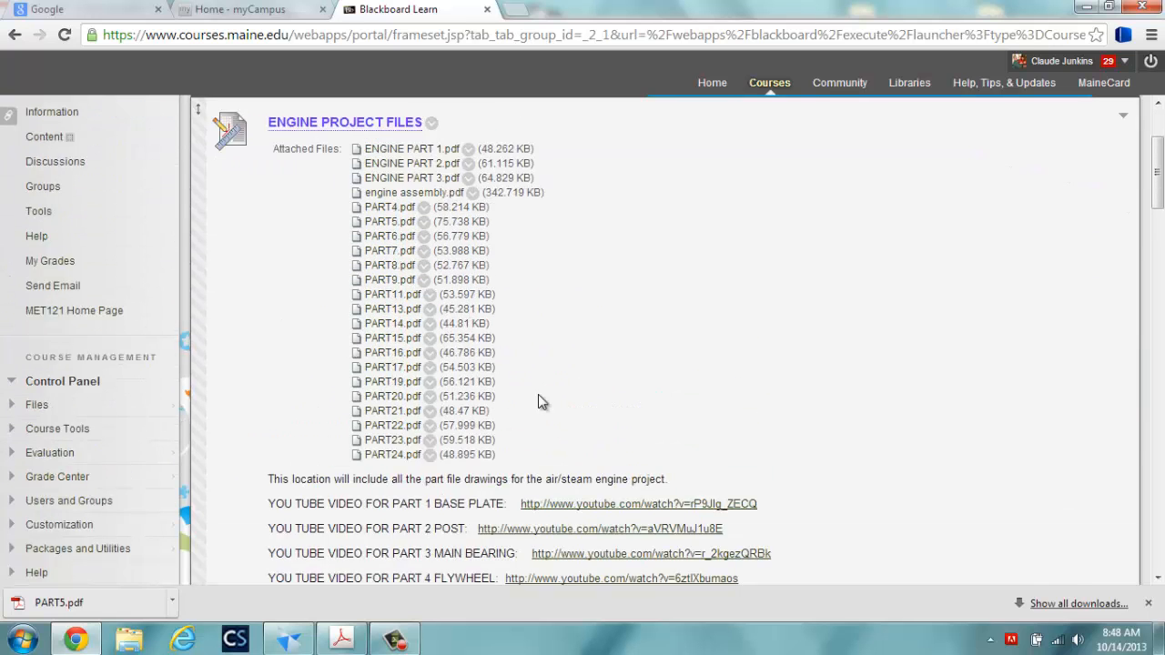
scroll(537, 397, down, 2)
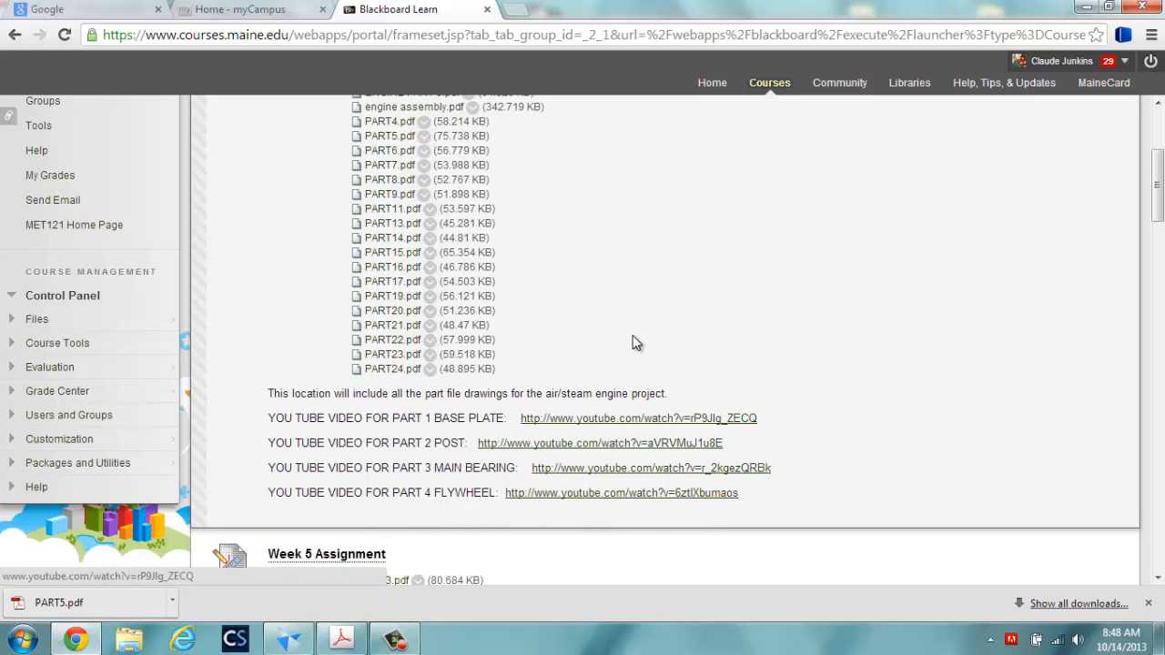
scroll(632, 337, up, 2)
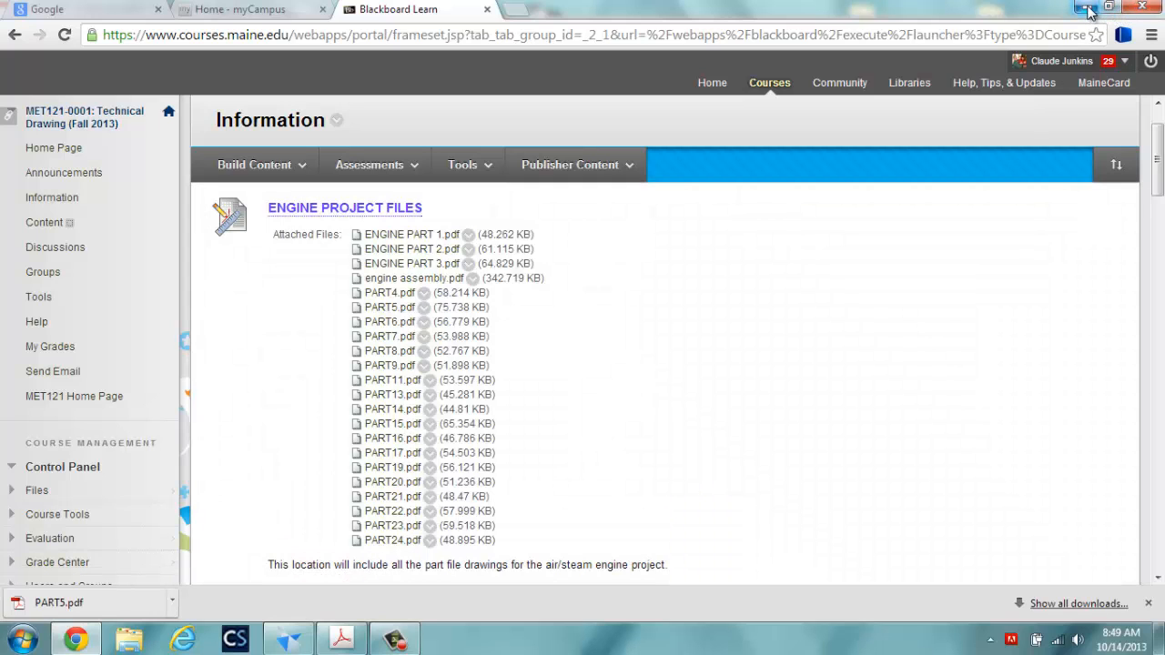
Close the Blackboard Learn and myCampus pages and minimize the browser
click(487, 9)
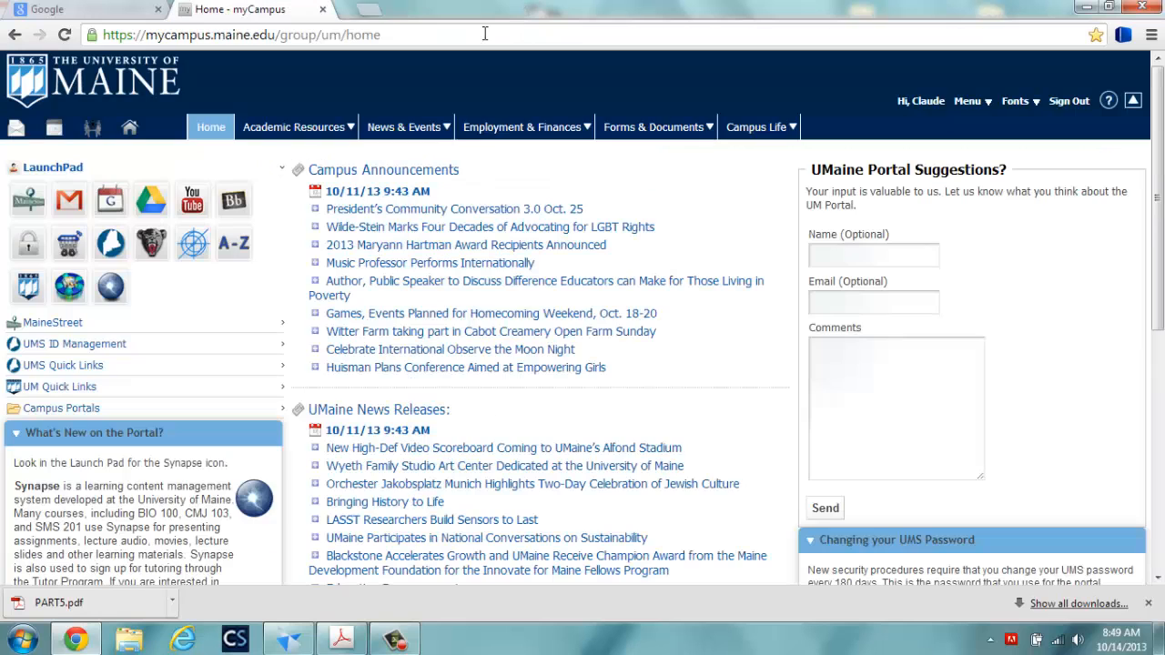
click(322, 9)
click(1087, 6)
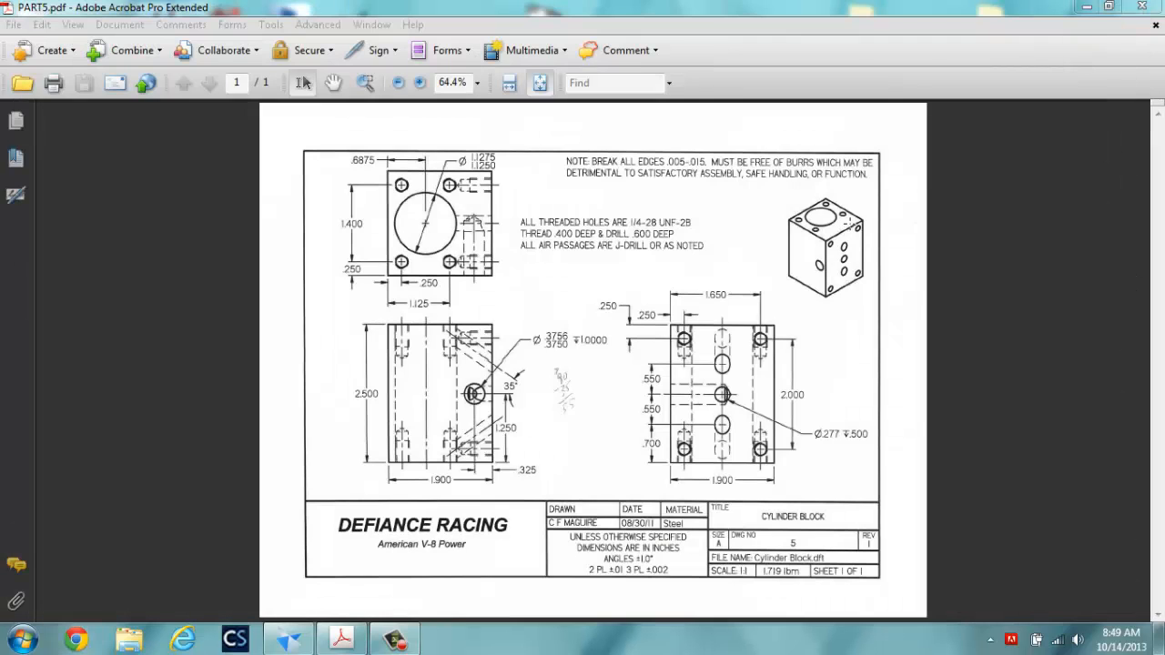
Switch to Solid Edge and save the draft template as PART 5.dft in the DRAFT folder
click(289, 641)
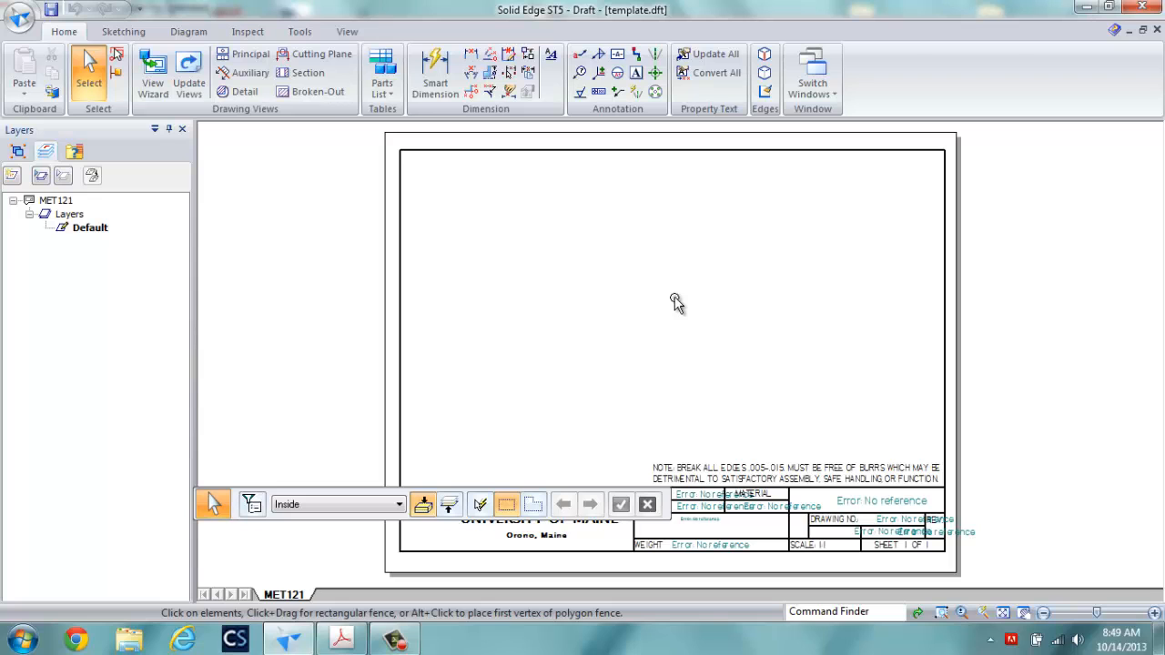
click(20, 16)
mouse_move(54, 122)
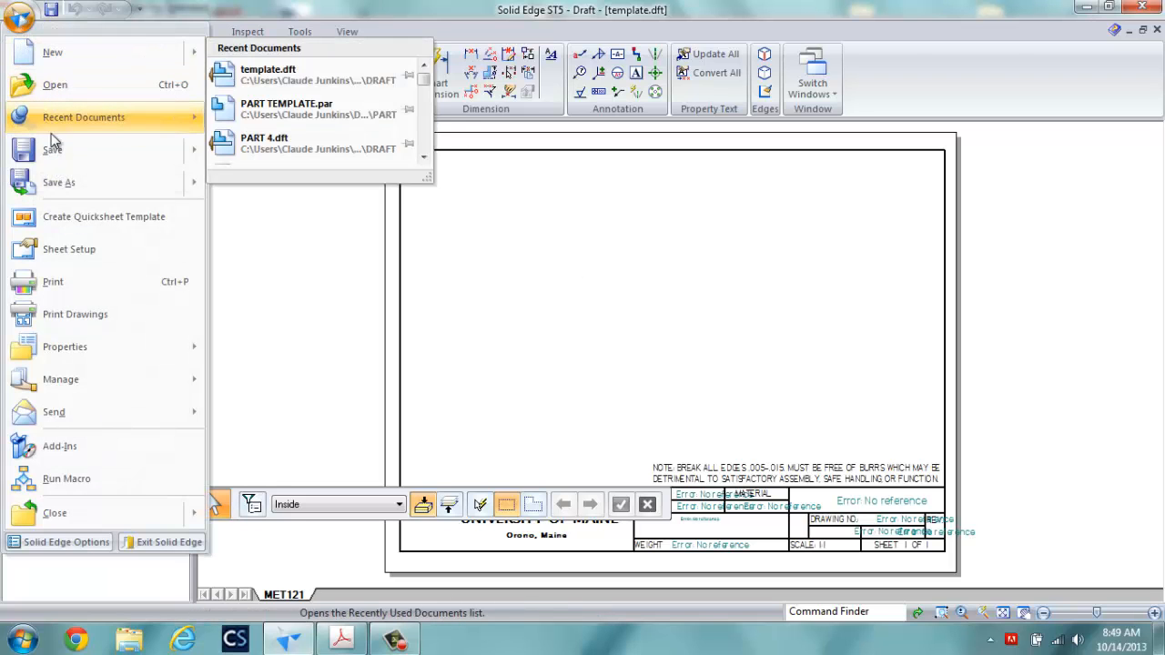
click(55, 183)
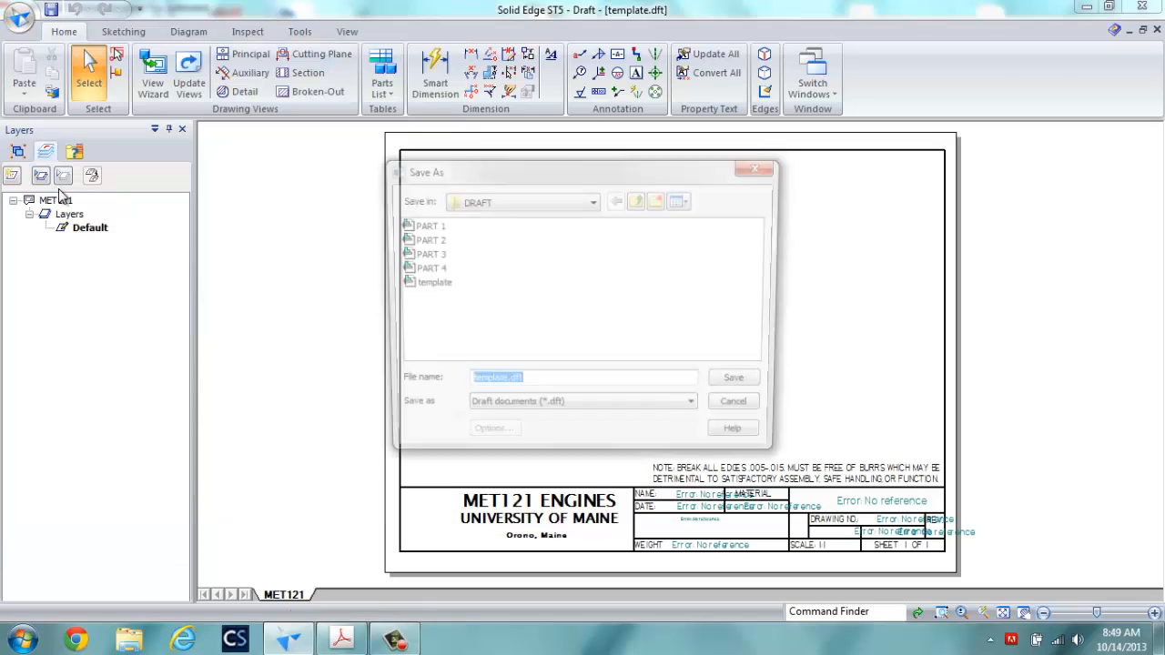
click(432, 270)
drag(493, 385, 498, 385)
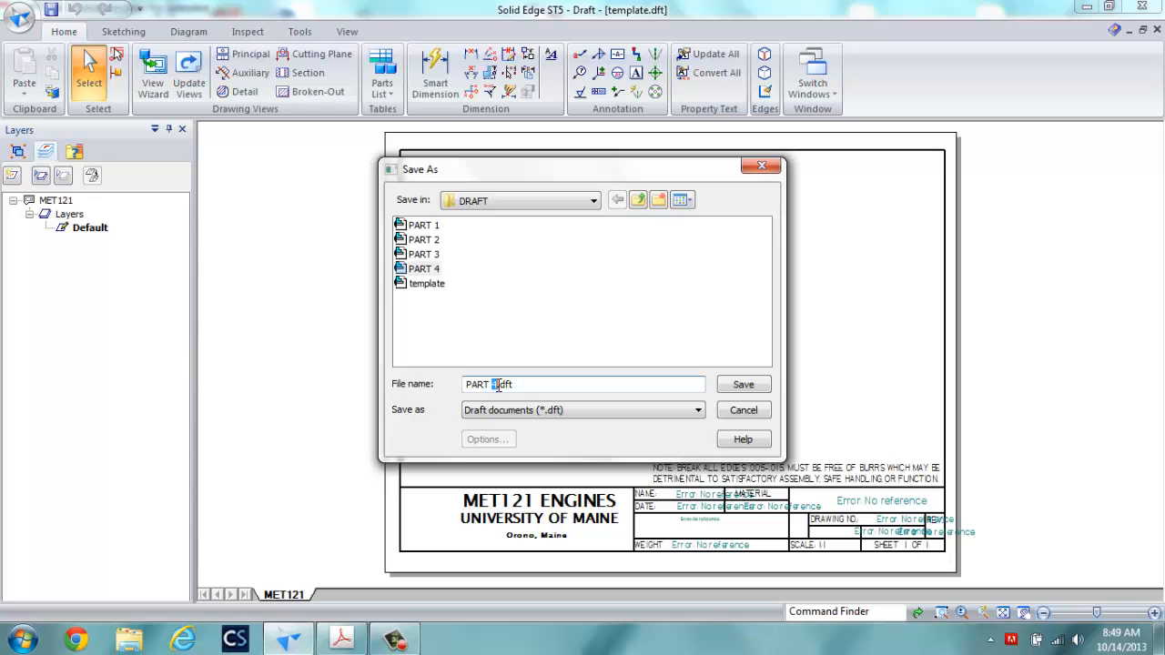
text(5)
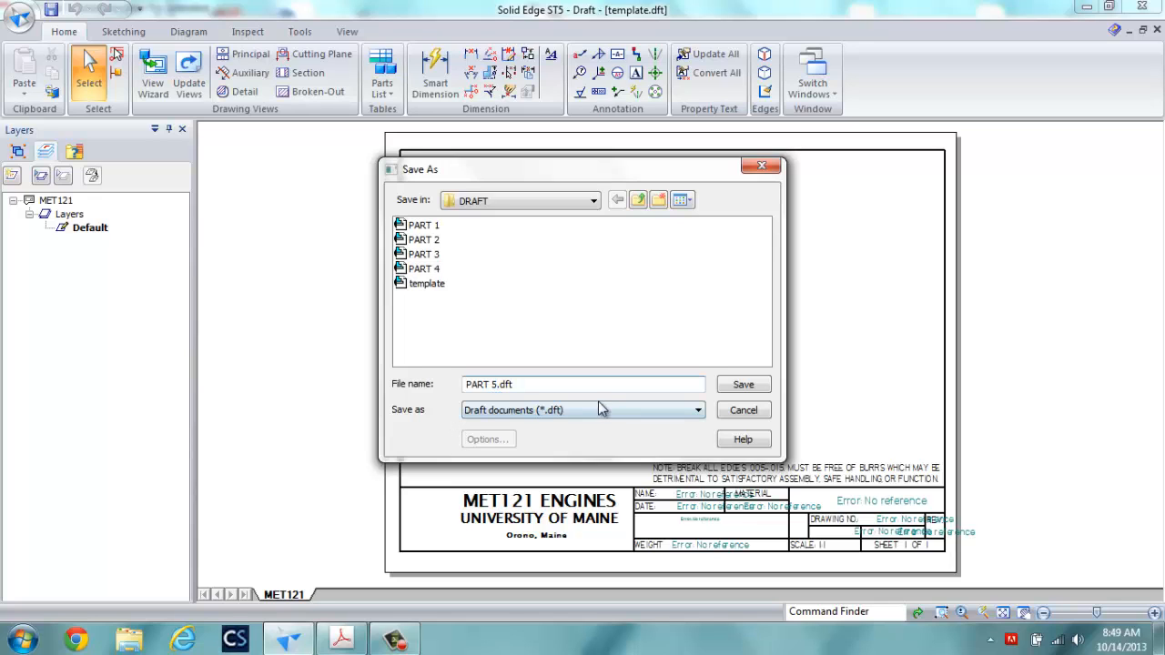
click(752, 384)
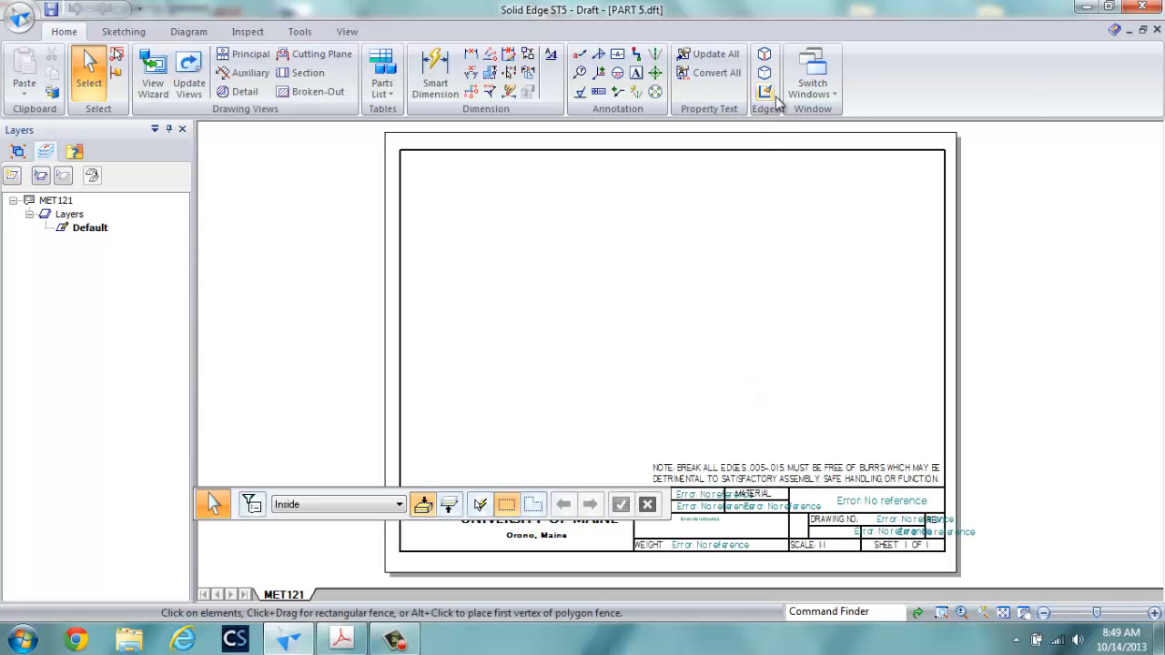
Bring up the PART TEMPLATE.par document and save it as Part 5.par in the PART folder
click(824, 91)
click(855, 175)
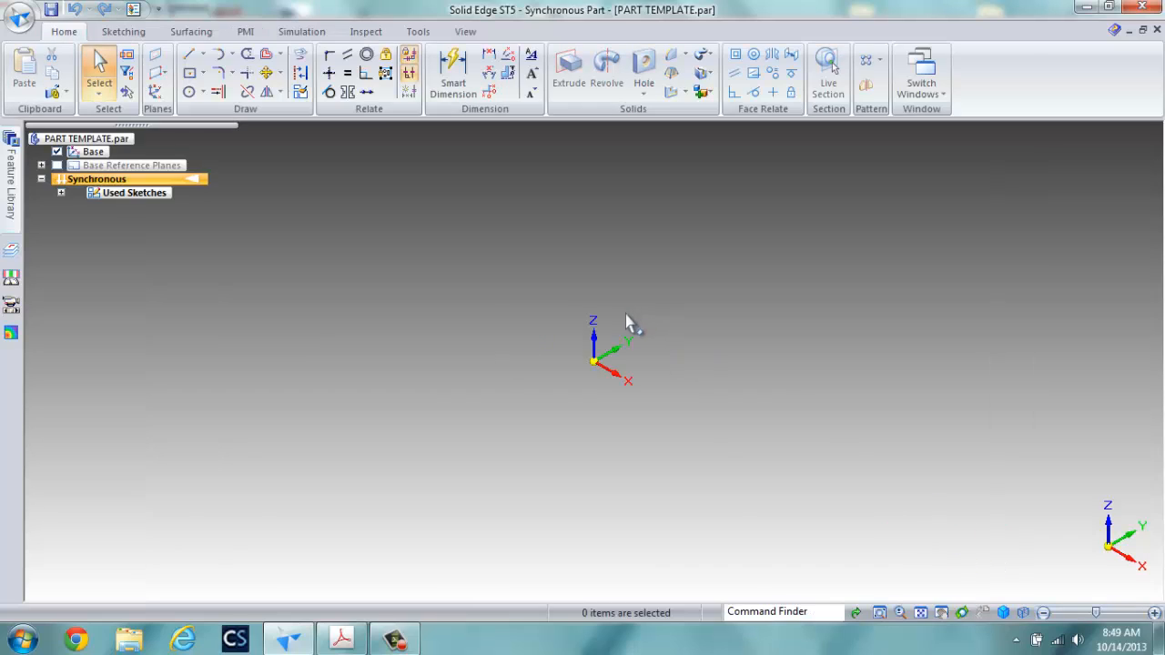
click(19, 17)
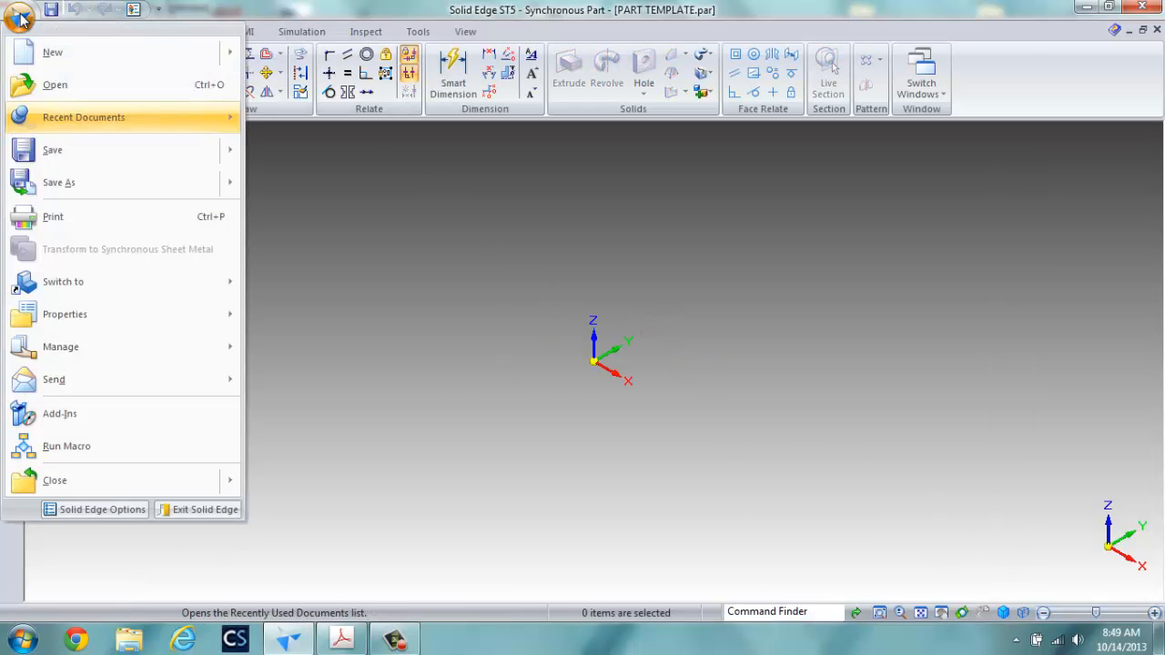
click(63, 188)
click(426, 240)
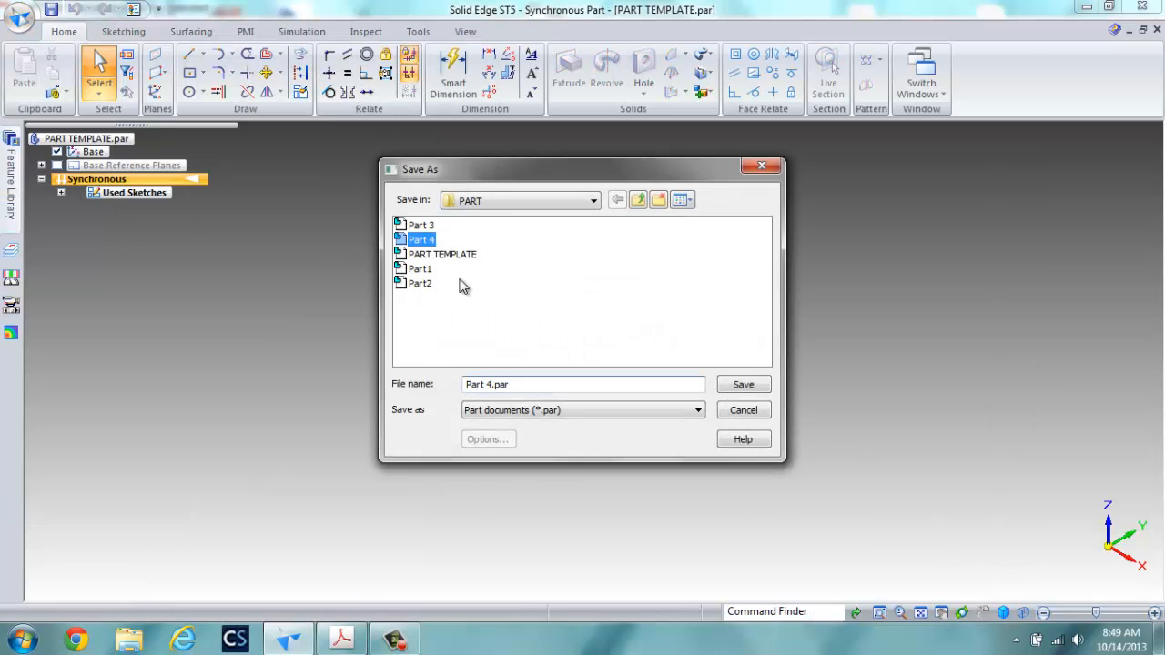
click(488, 384)
text(5)
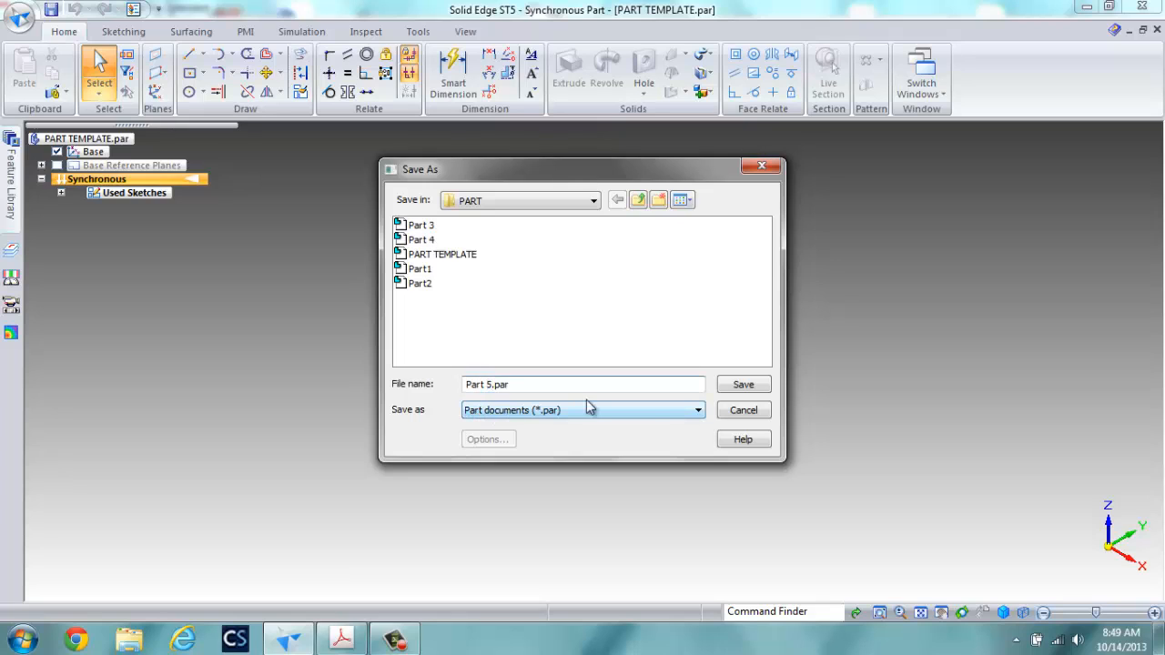
click(743, 385)
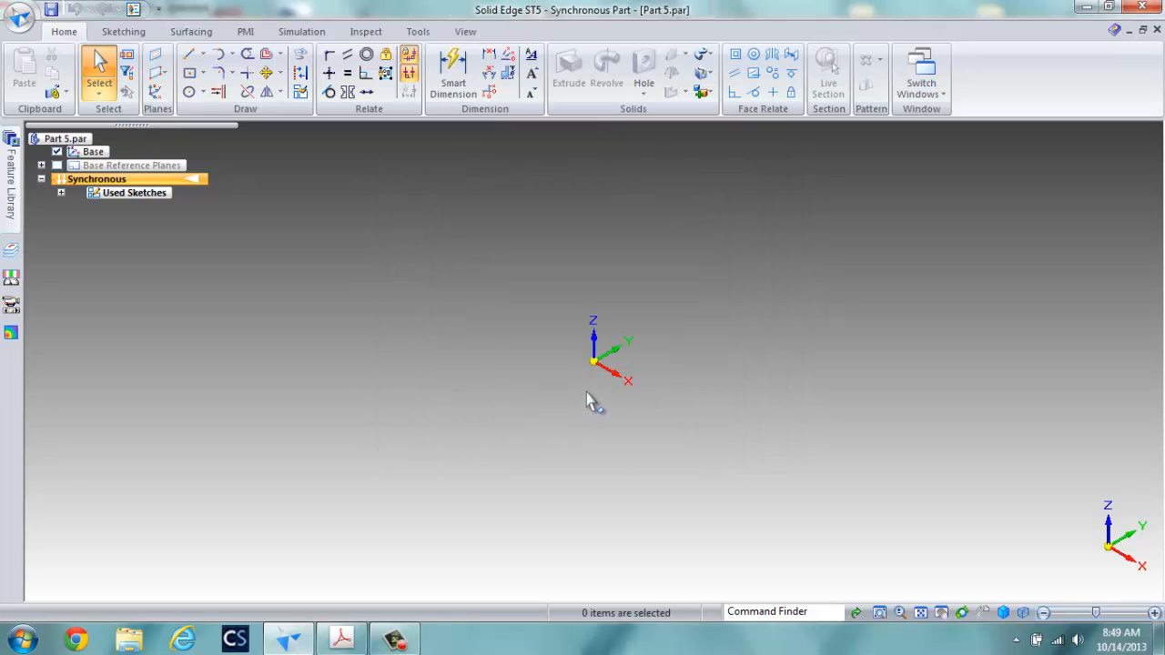
Apply the Steel material from the material table to the part
click(20, 16)
mouse_move(73, 317)
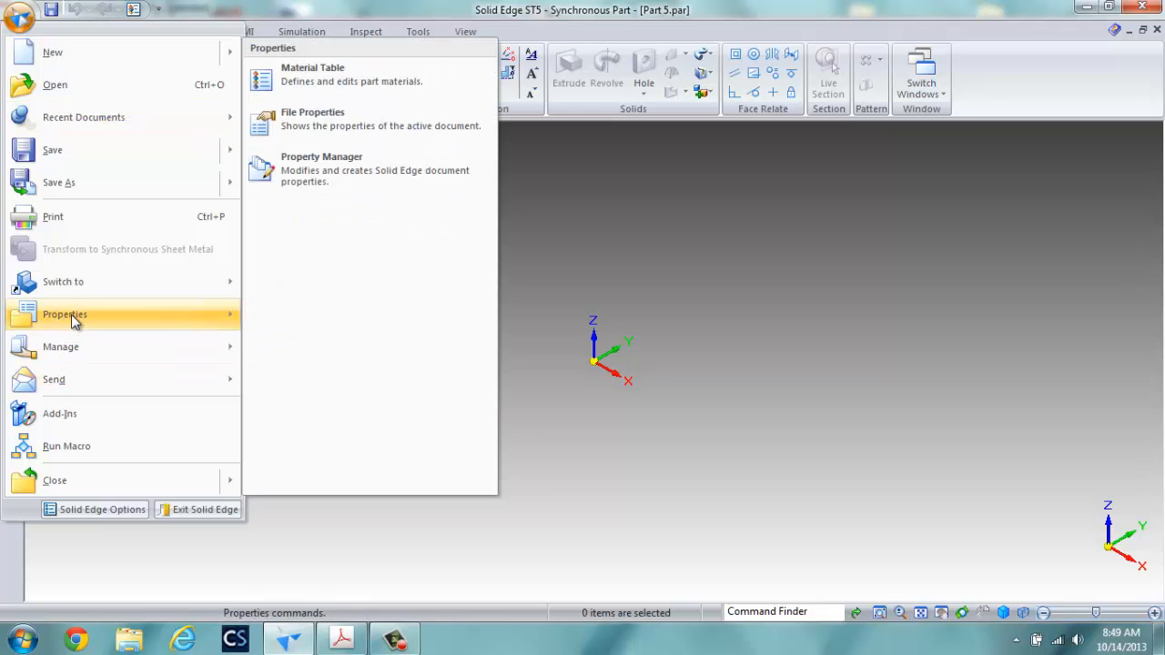
click(301, 77)
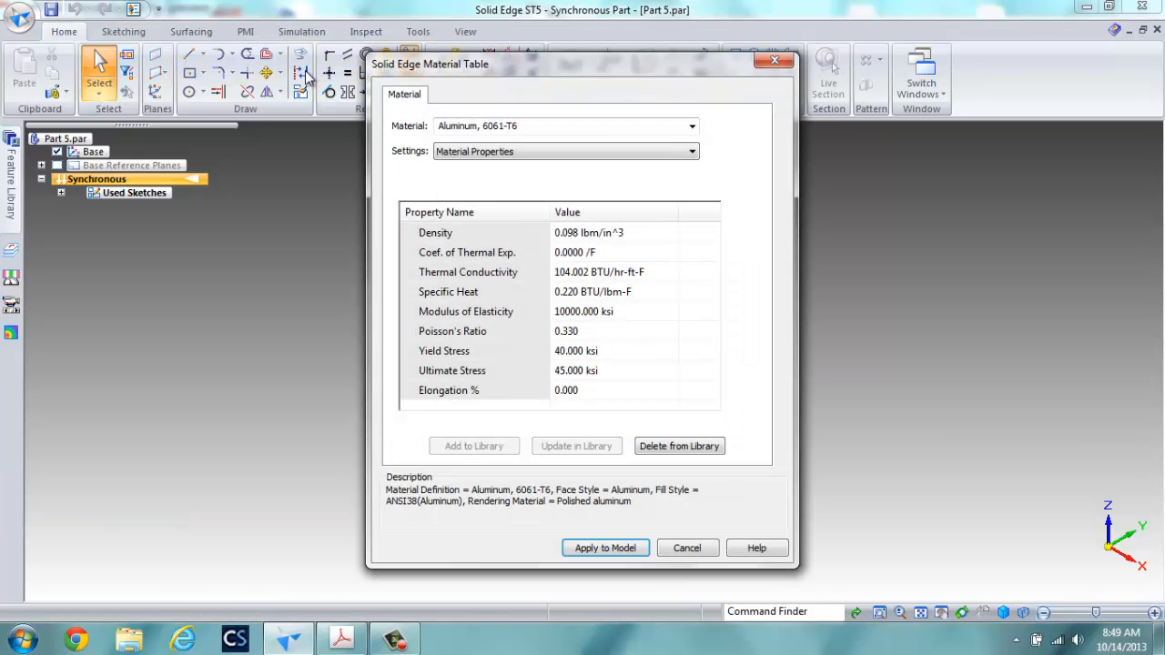
click(692, 125)
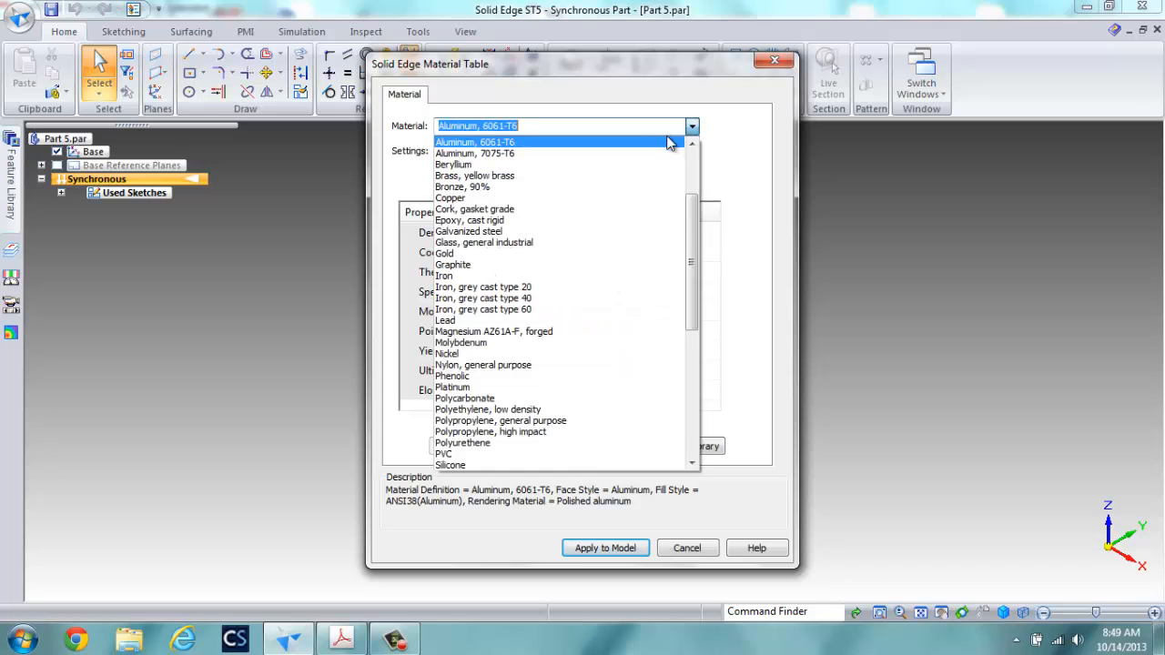
scroll(557, 328, down, 4)
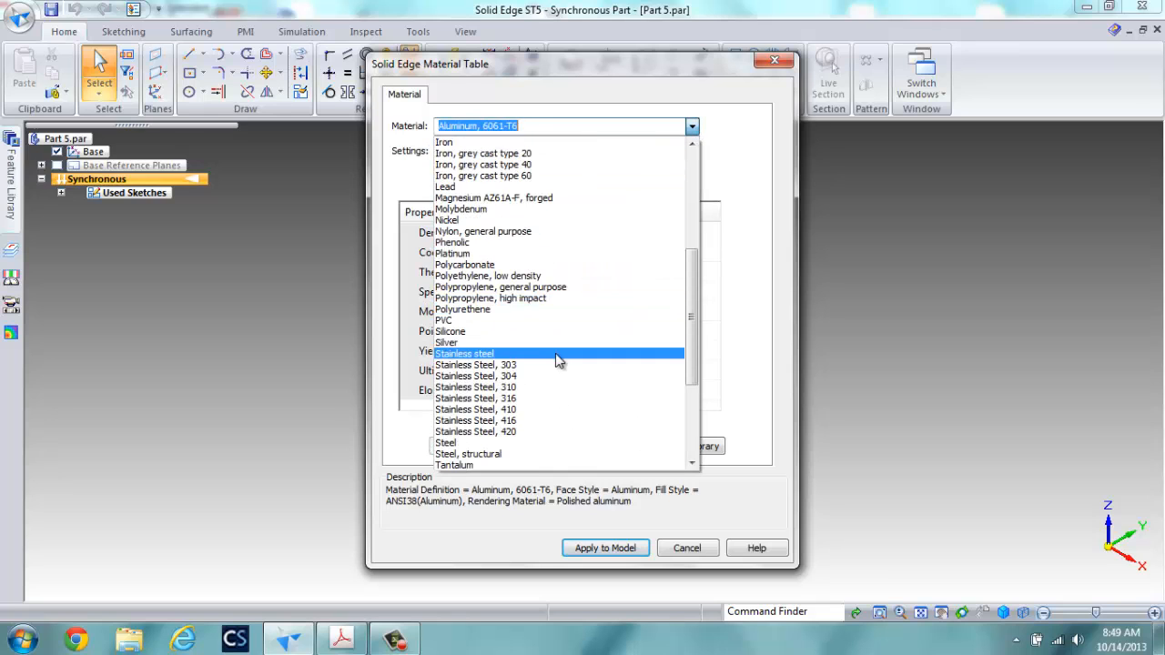
click(487, 442)
click(628, 549)
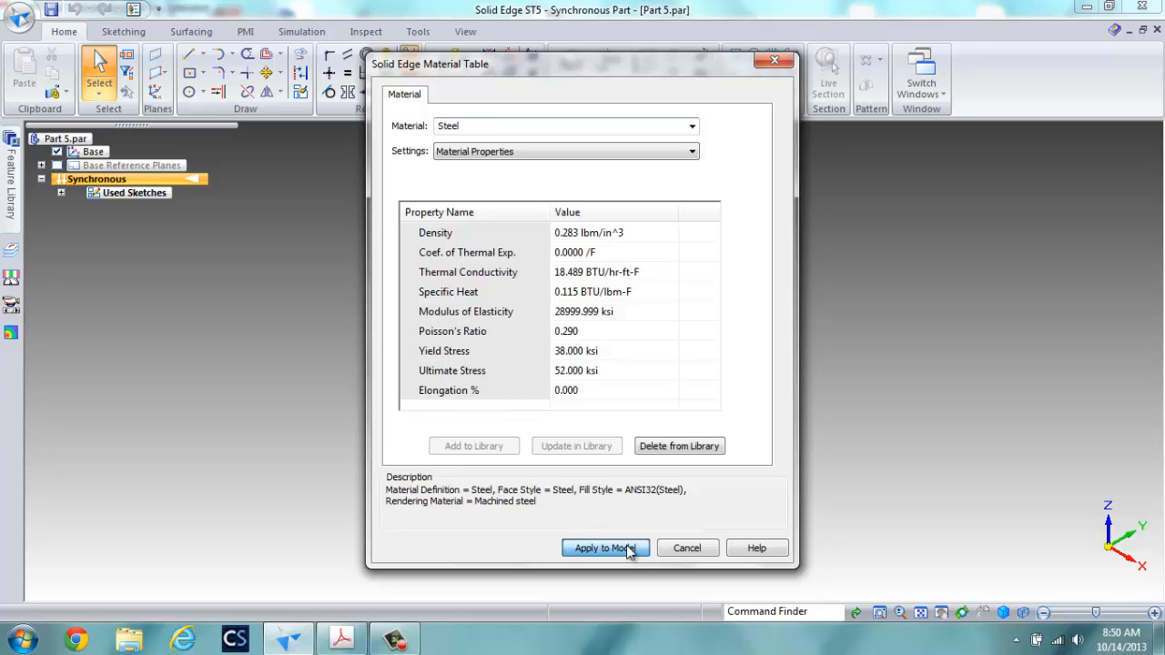
click(628, 548)
In the part's file properties, set the title to CYLINDER BLOCK and enter the author's name
click(21, 20)
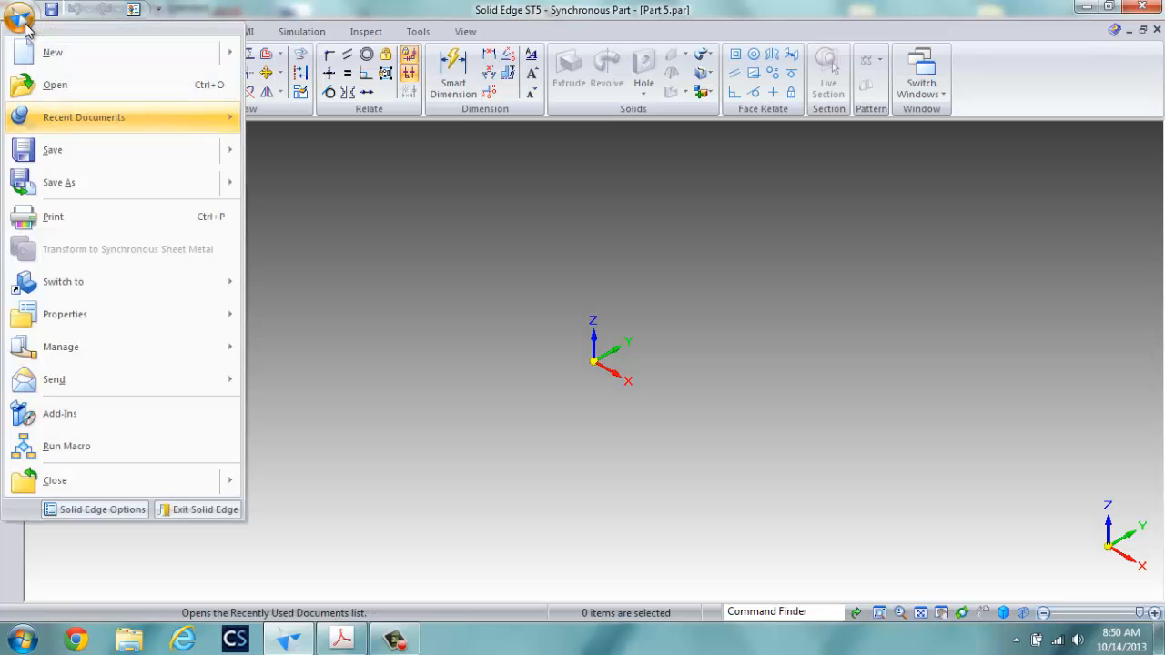
mouse_move(80, 323)
click(277, 118)
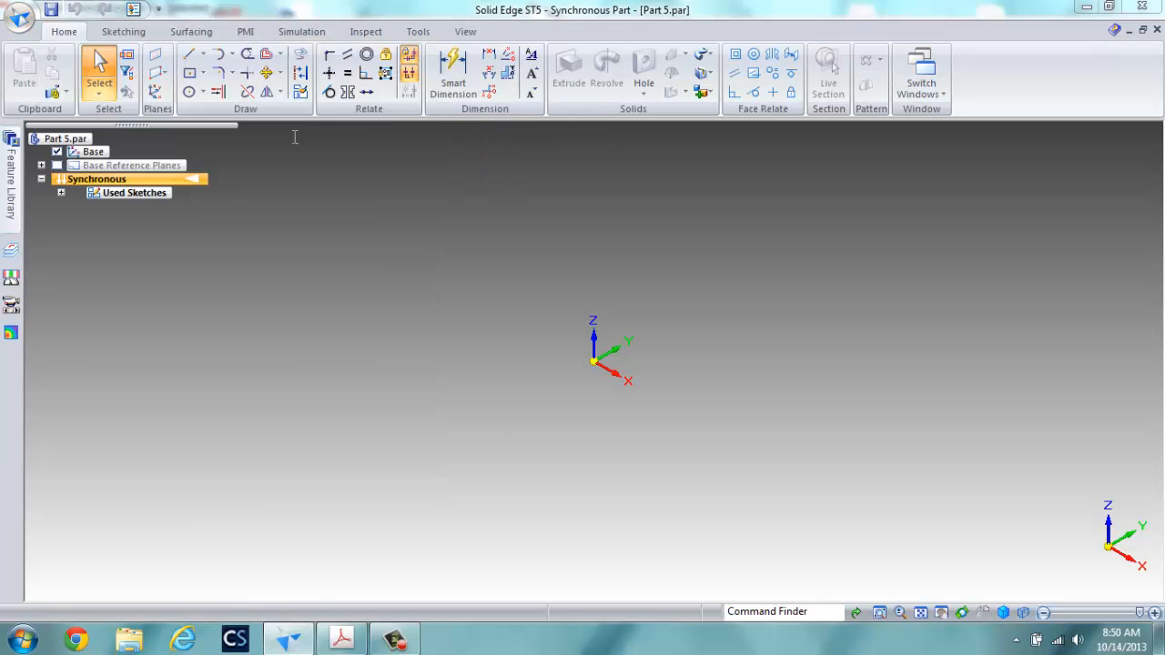
click(89, 44)
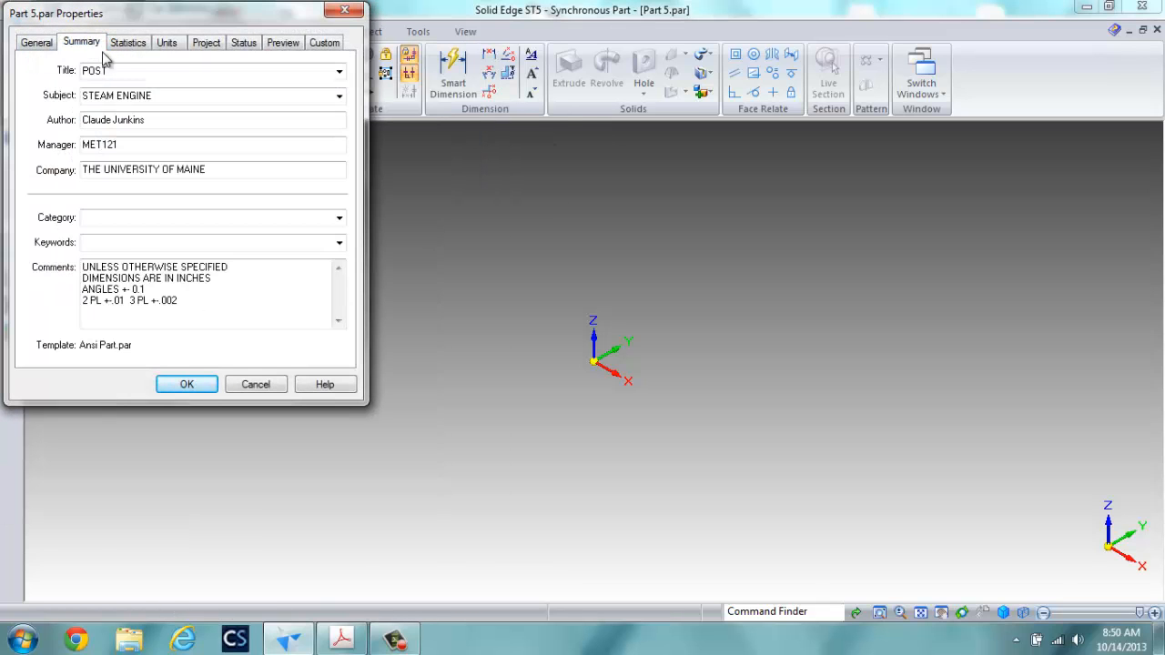
drag(119, 70, 26, 64)
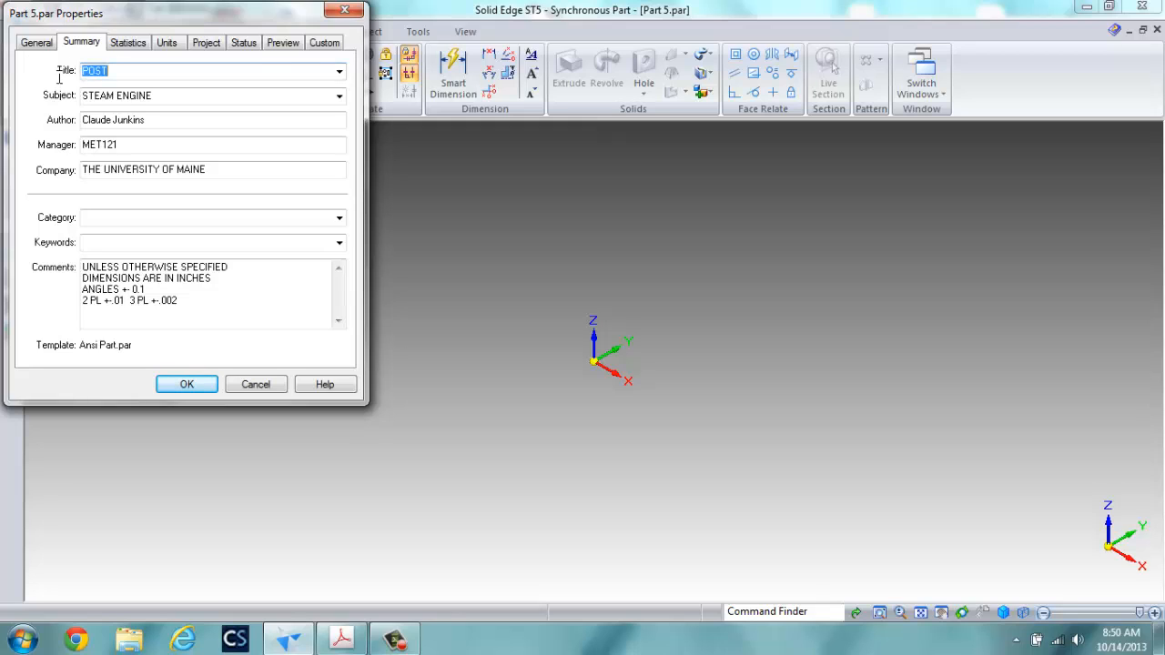
text(CYLINDER BLOCK)
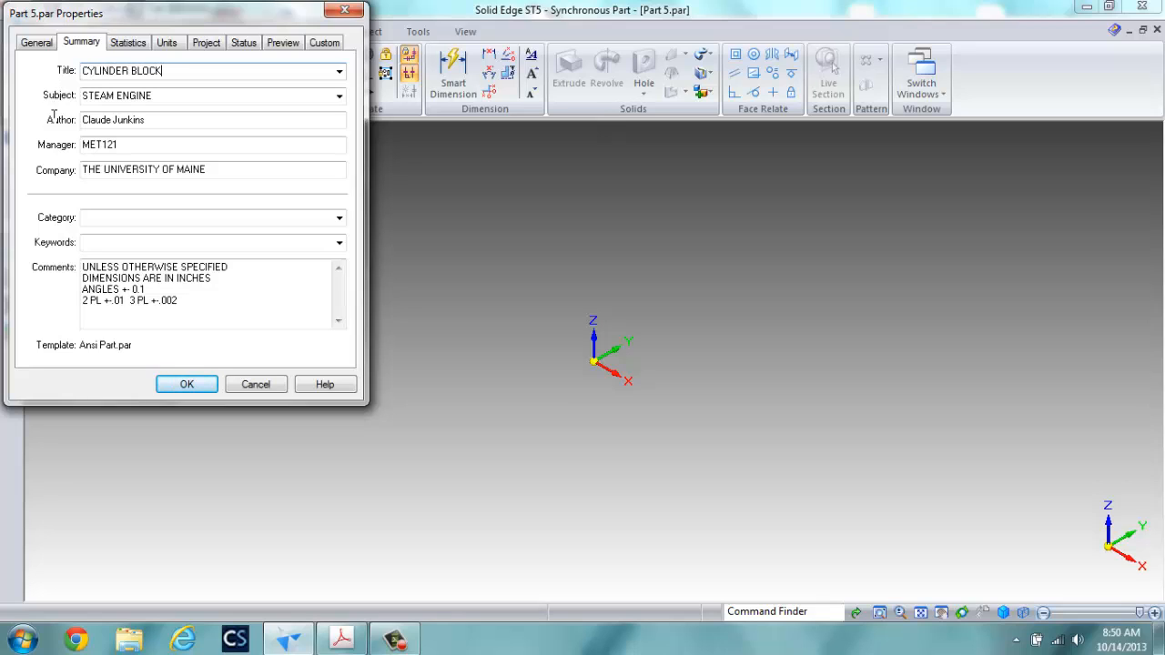
click(128, 120)
drag(145, 120, 29, 103)
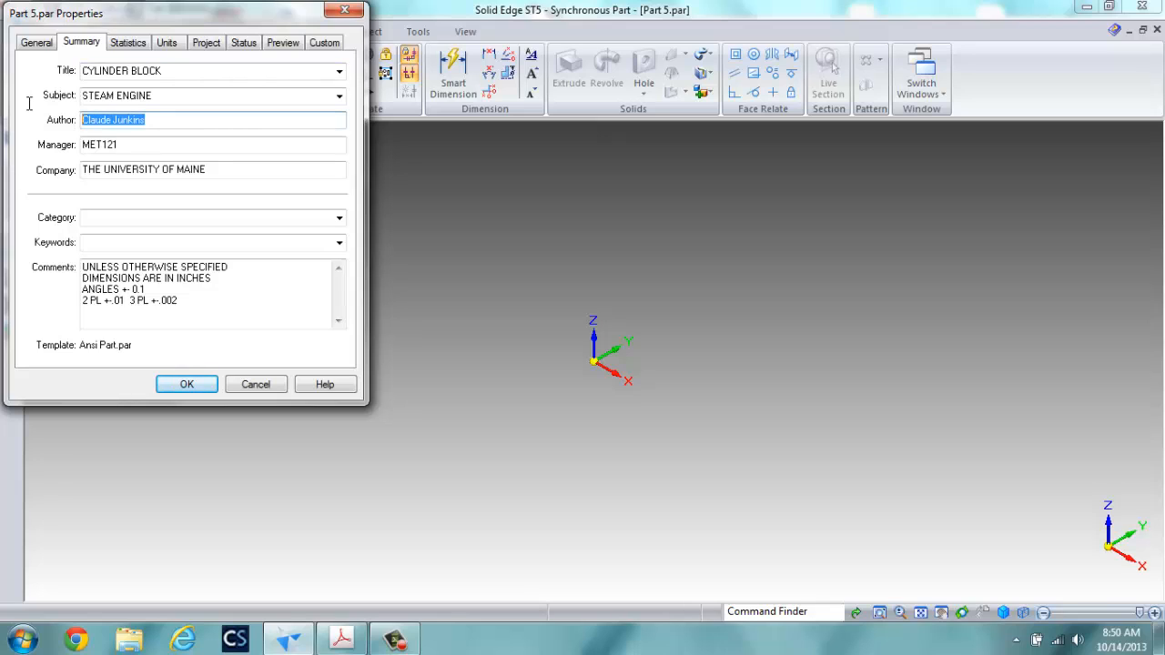
text(C. JUNKINS)
Set the project document number to 5 and accept the file properties
click(207, 42)
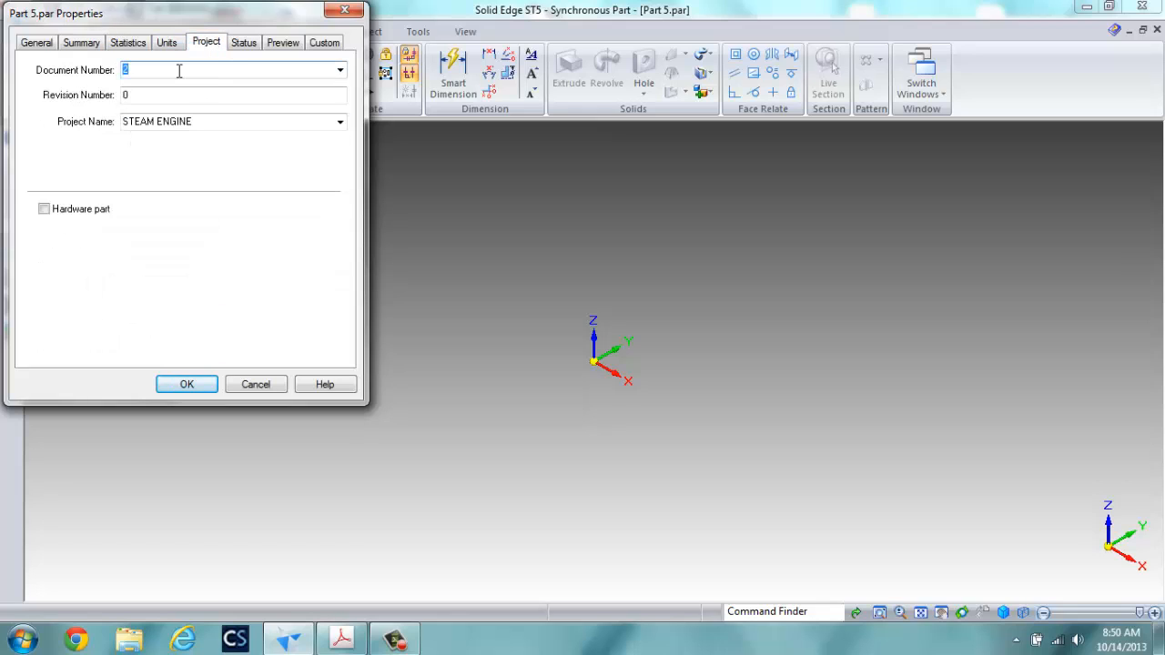
text(5)
click(186, 385)
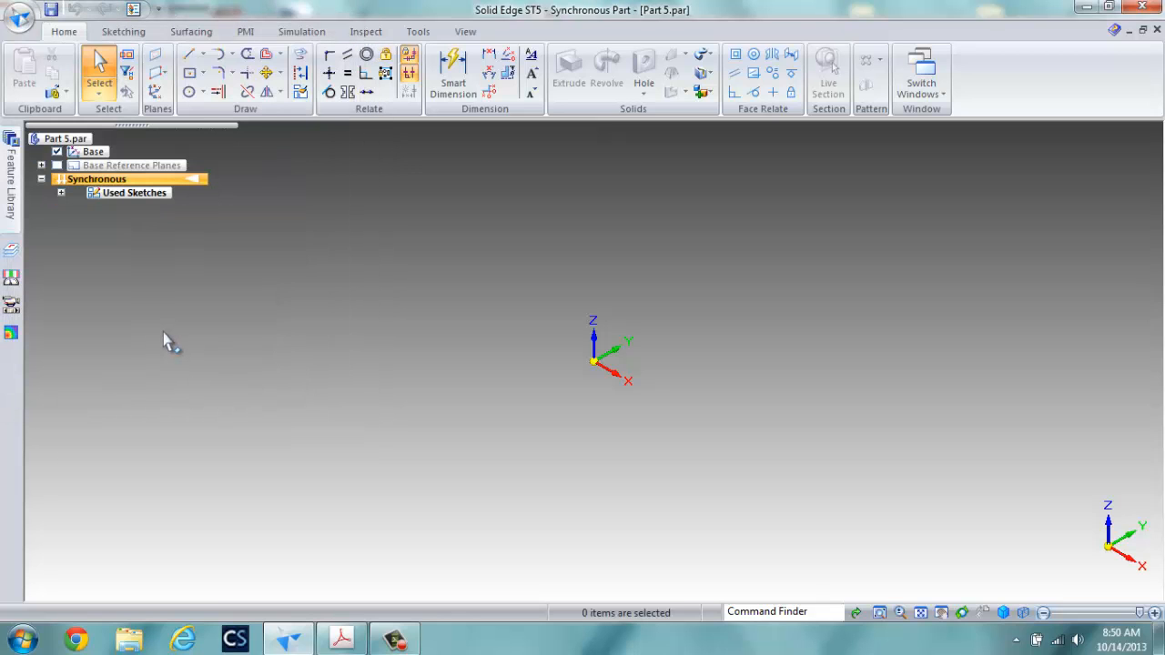
Check the block's size in the PDF drawing and sketch a 1.9 by 1.9 in rectangle centred on the origin in the XY plane
click(342, 640)
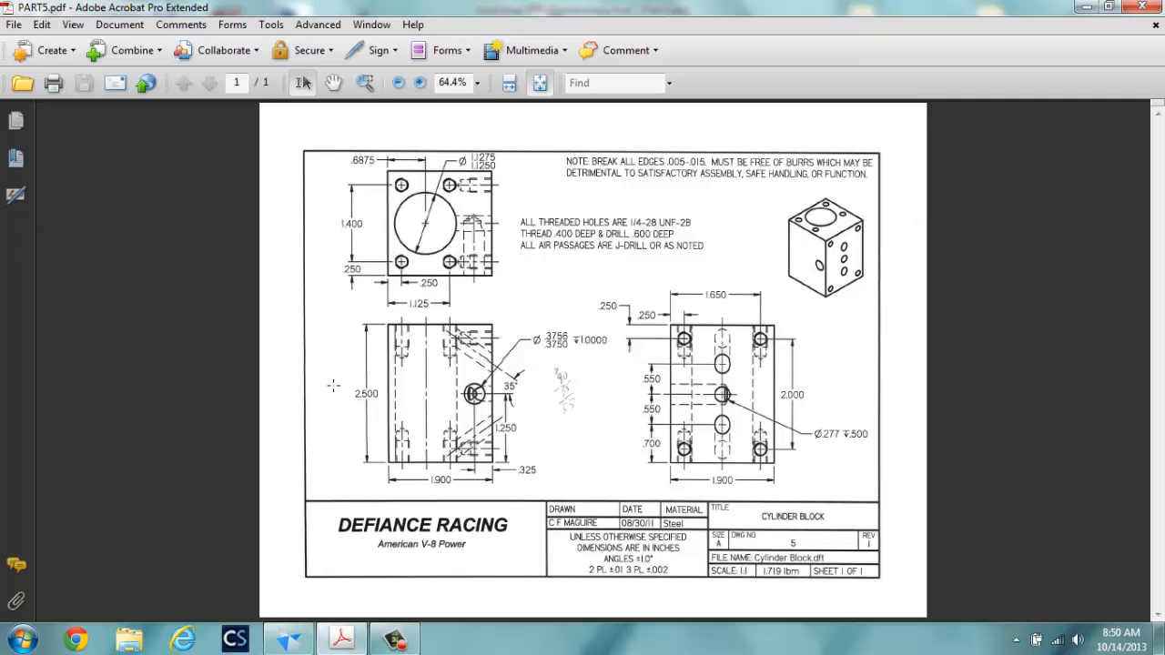
click(288, 640)
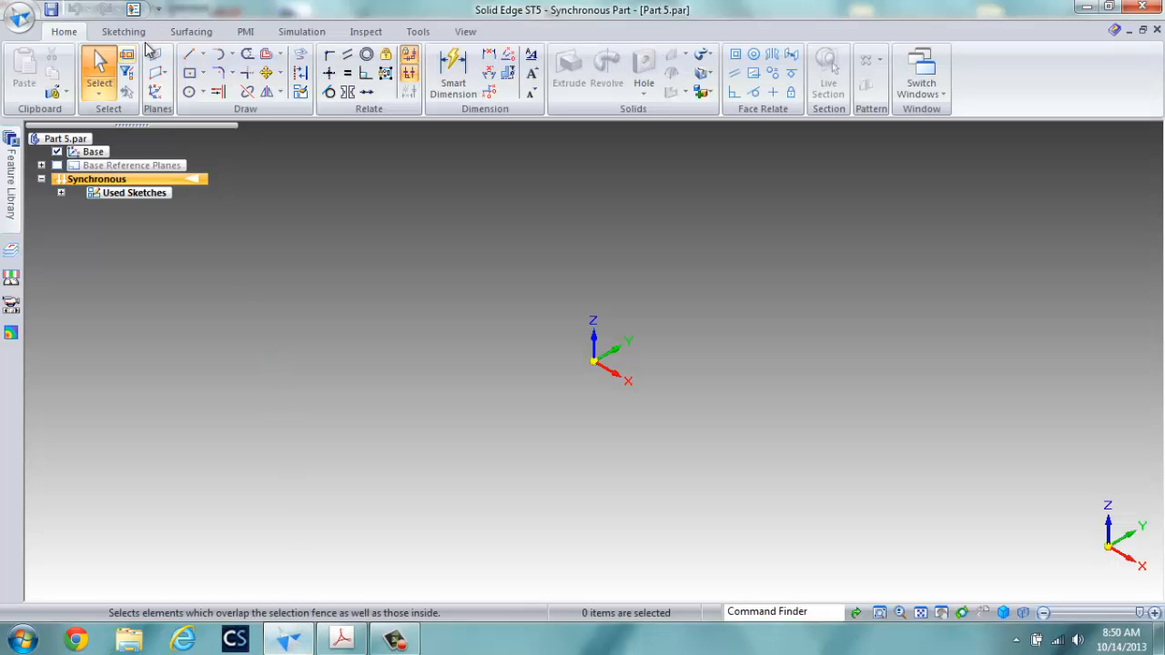
click(190, 76)
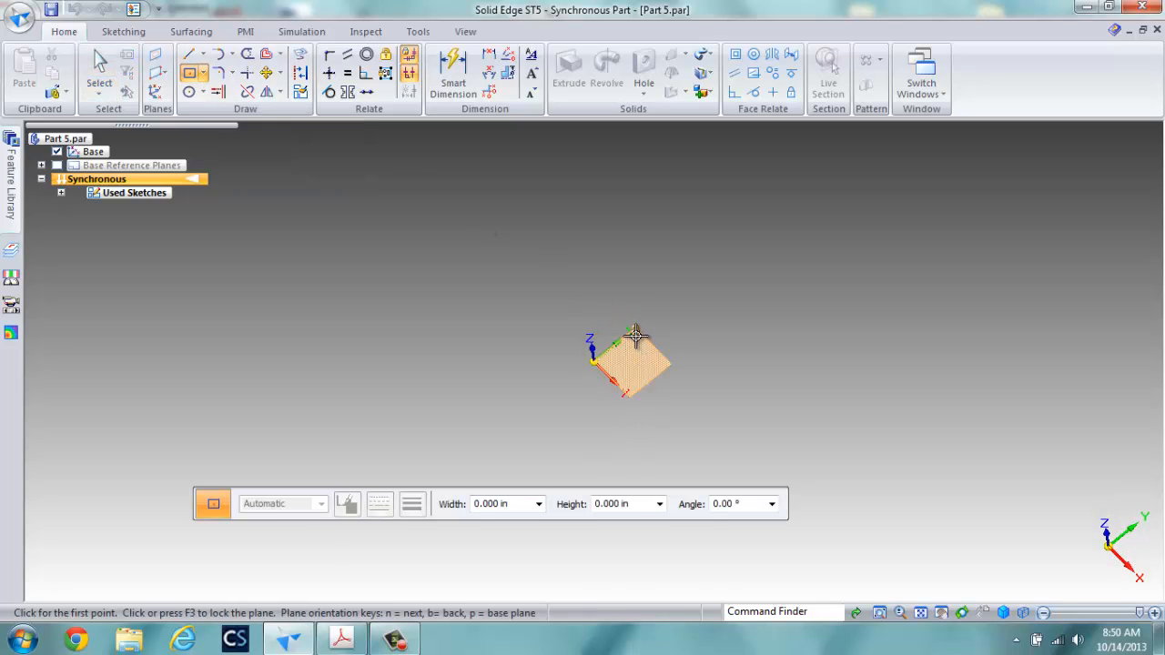
click(633, 344)
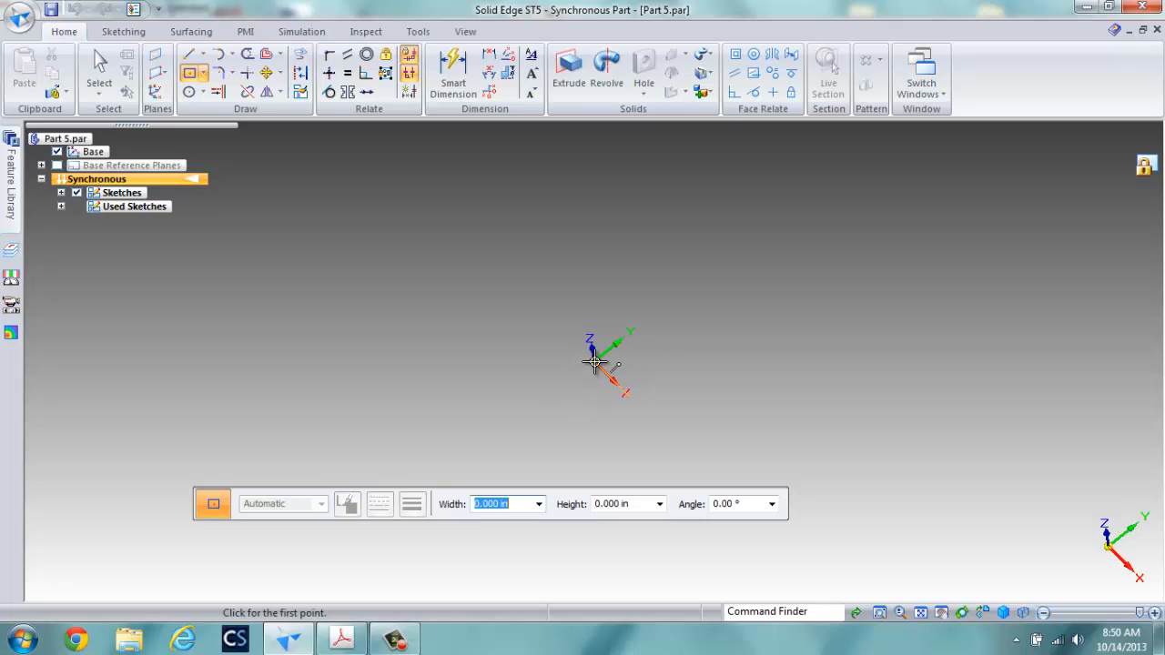
click(593, 361)
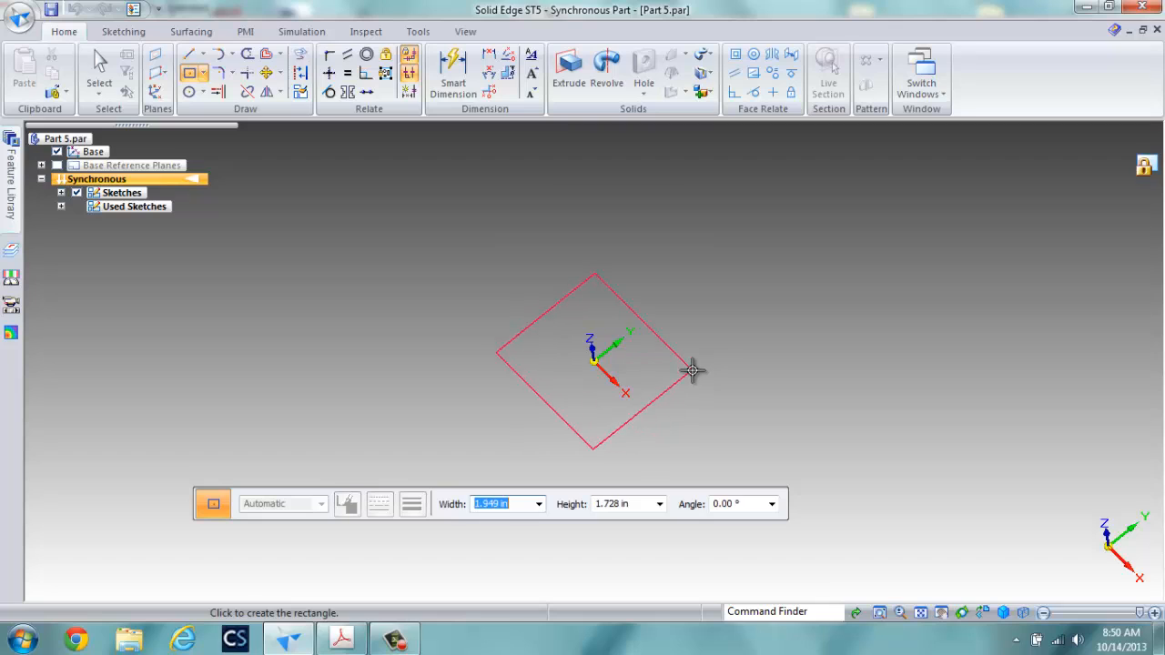
text(1.9)
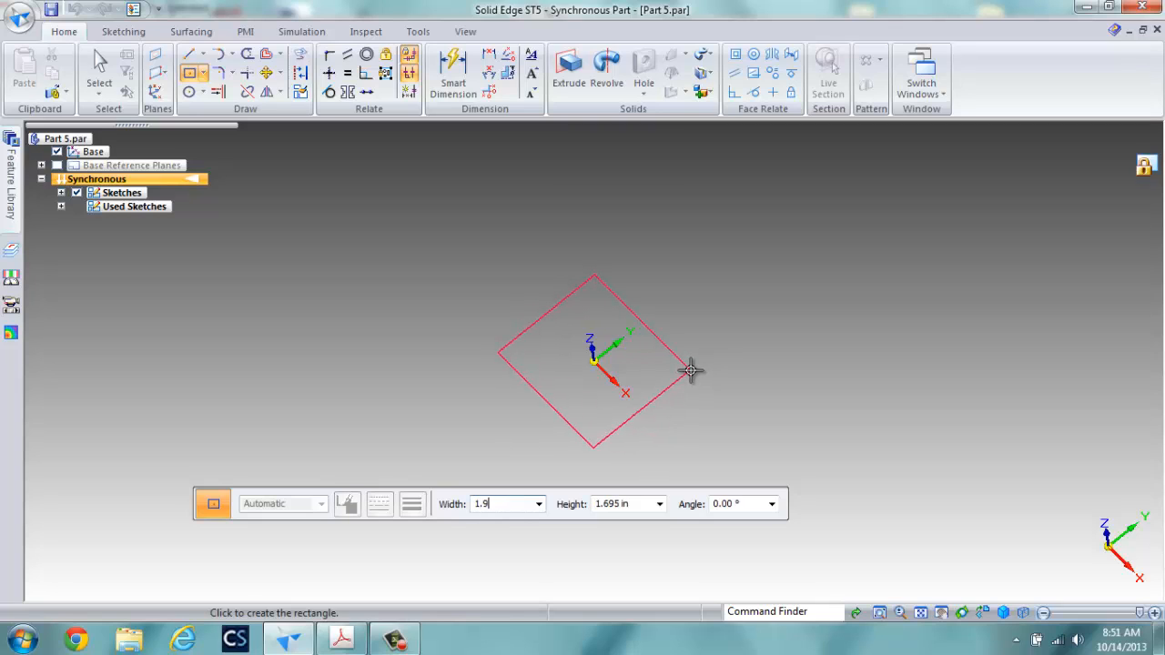
key(Tab)
text(1)
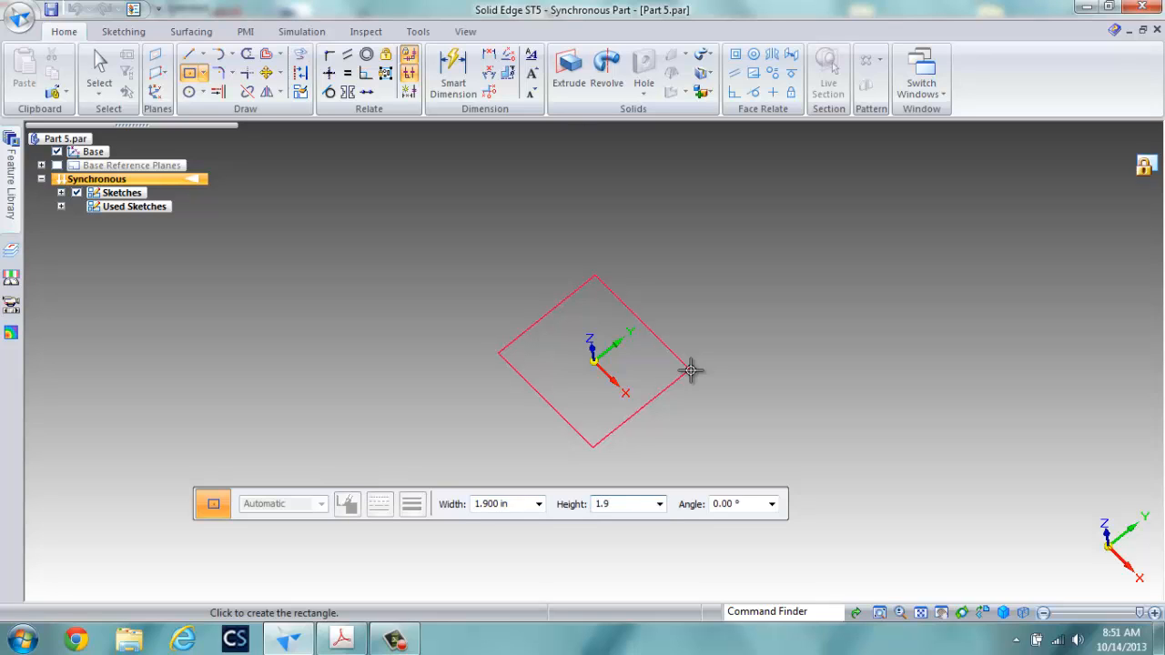
text(.9)
key(Tab)
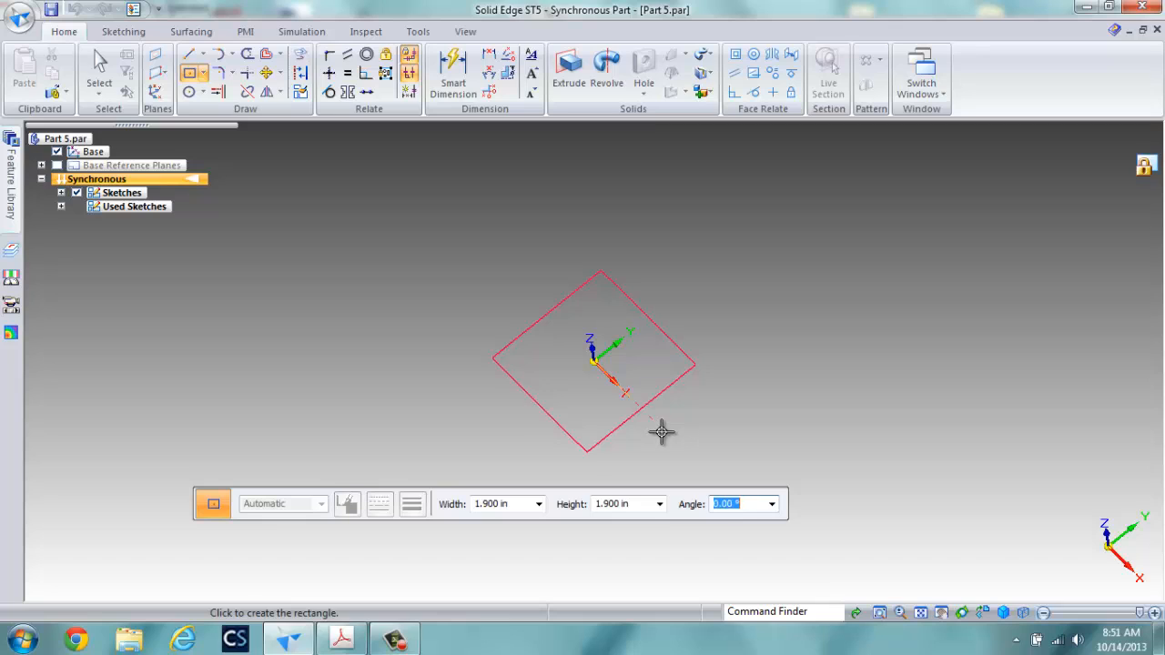
click(661, 432)
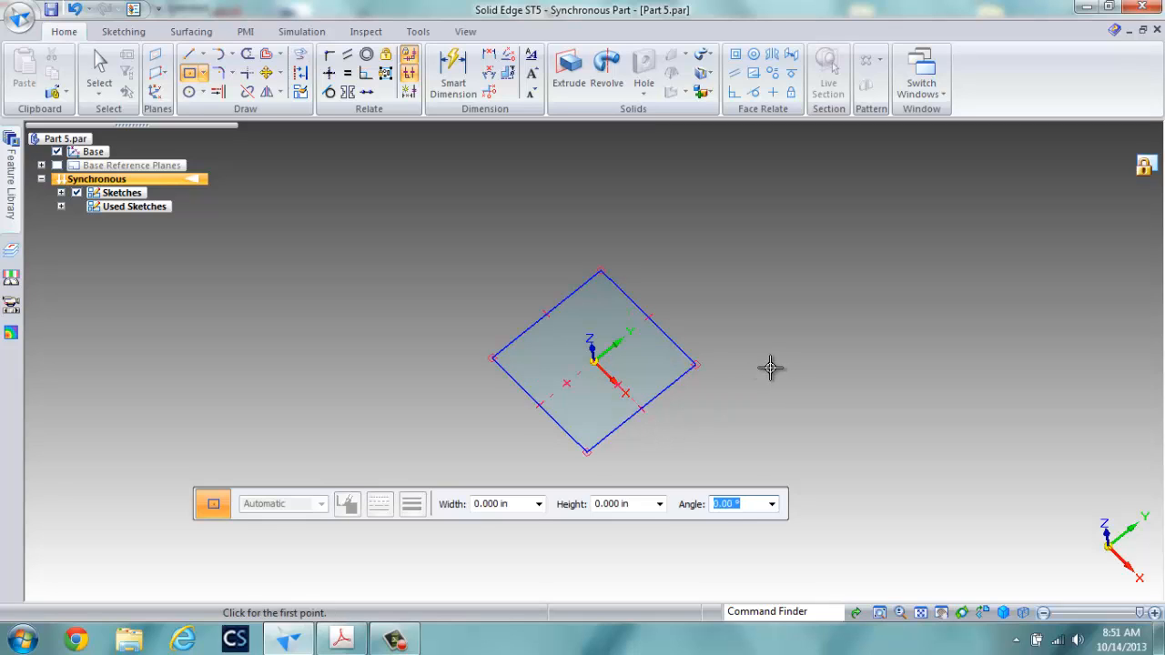
Extrude the square sketch region 2.5 in upward to form the block
click(566, 64)
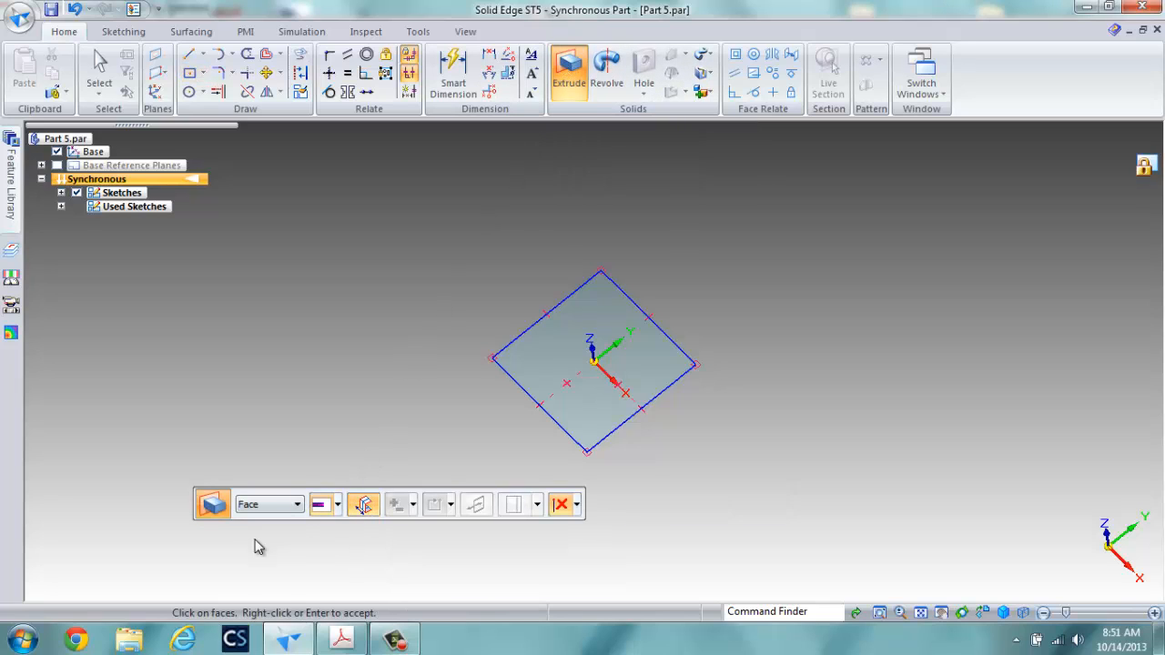
click(363, 506)
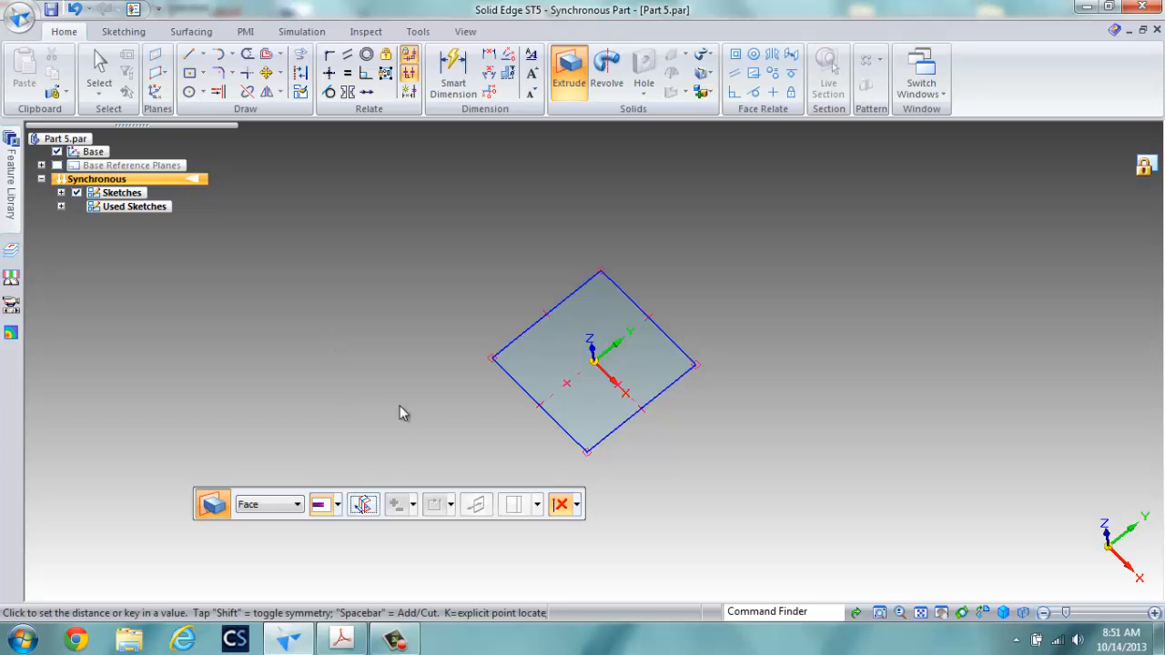
click(535, 362)
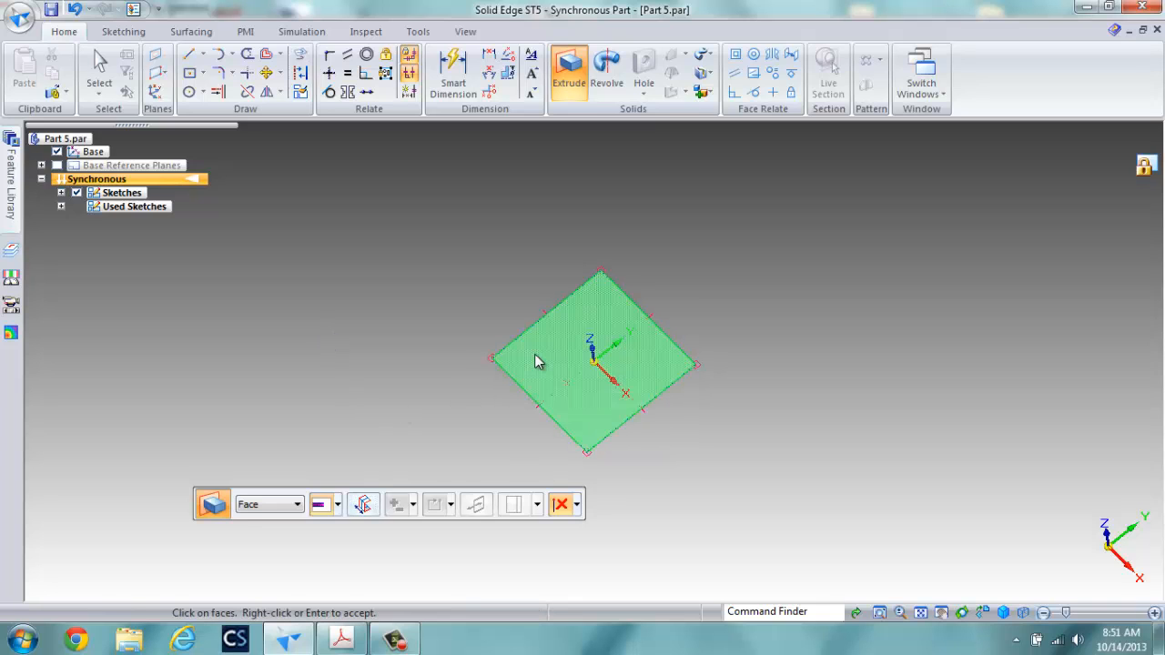
right_click(535, 361)
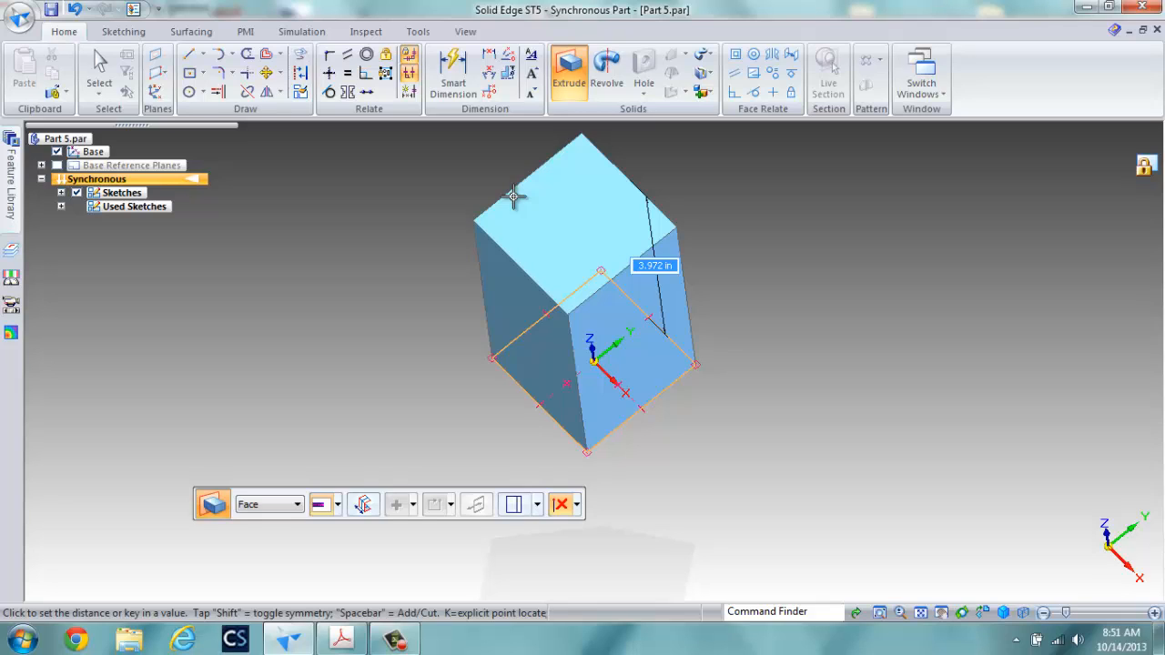
text(2.5)
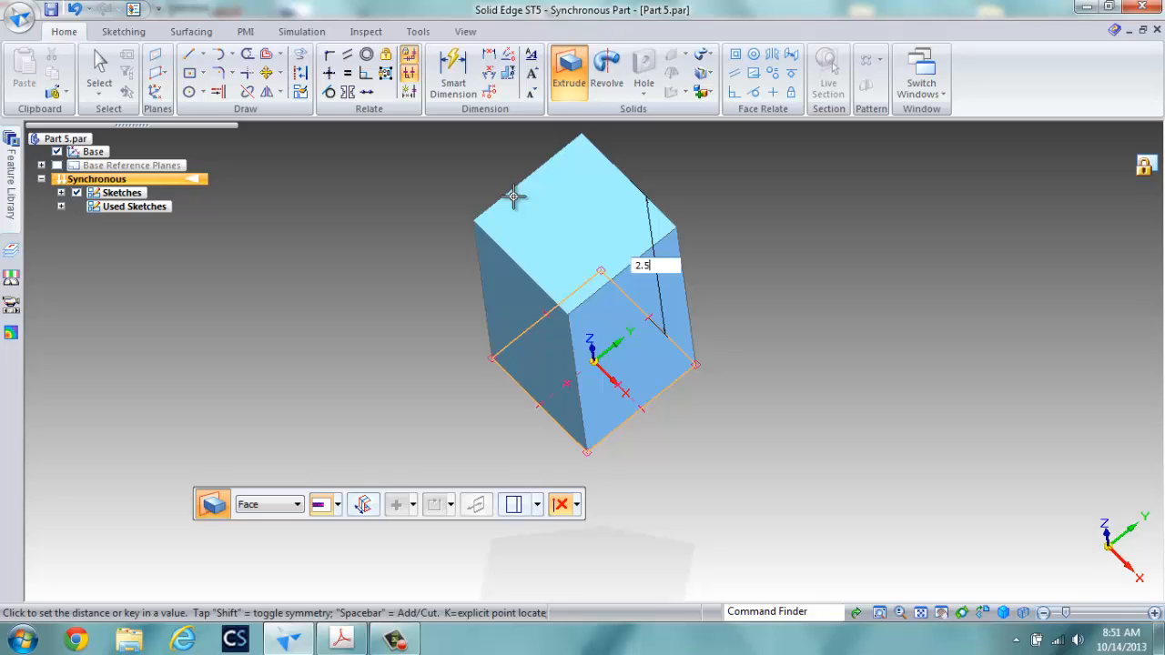
key(Return)
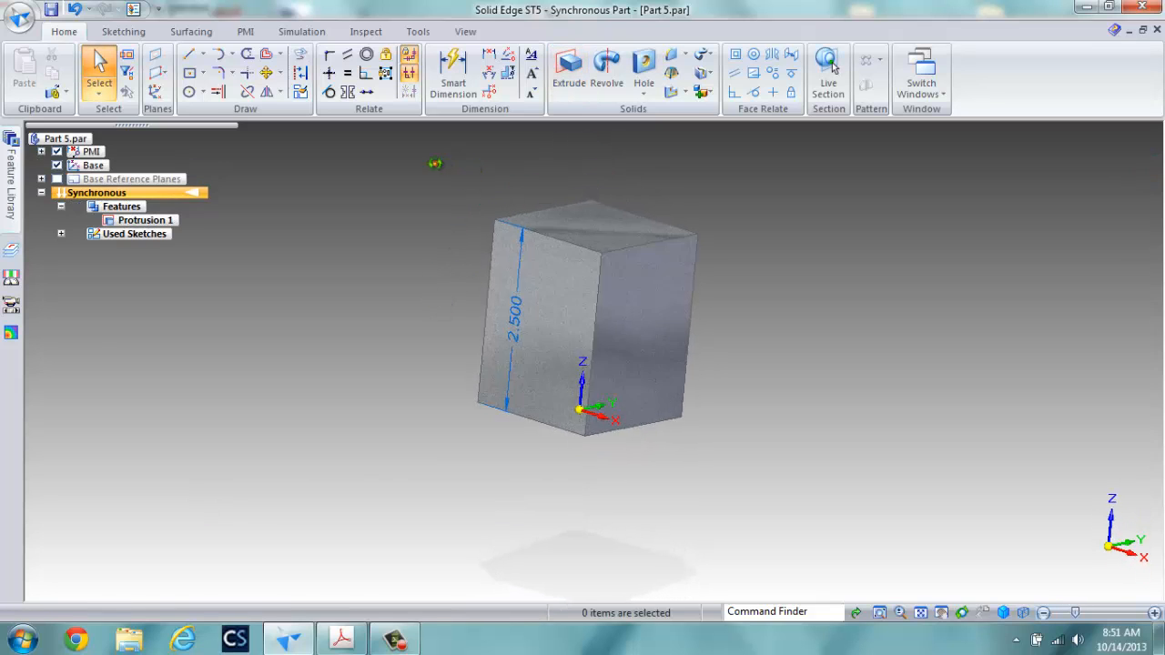
Check the bore in the PDF drawing and place a simple 1.1250 in diameter through hole in the block's top face
middle_drag(436, 249, 445, 376)
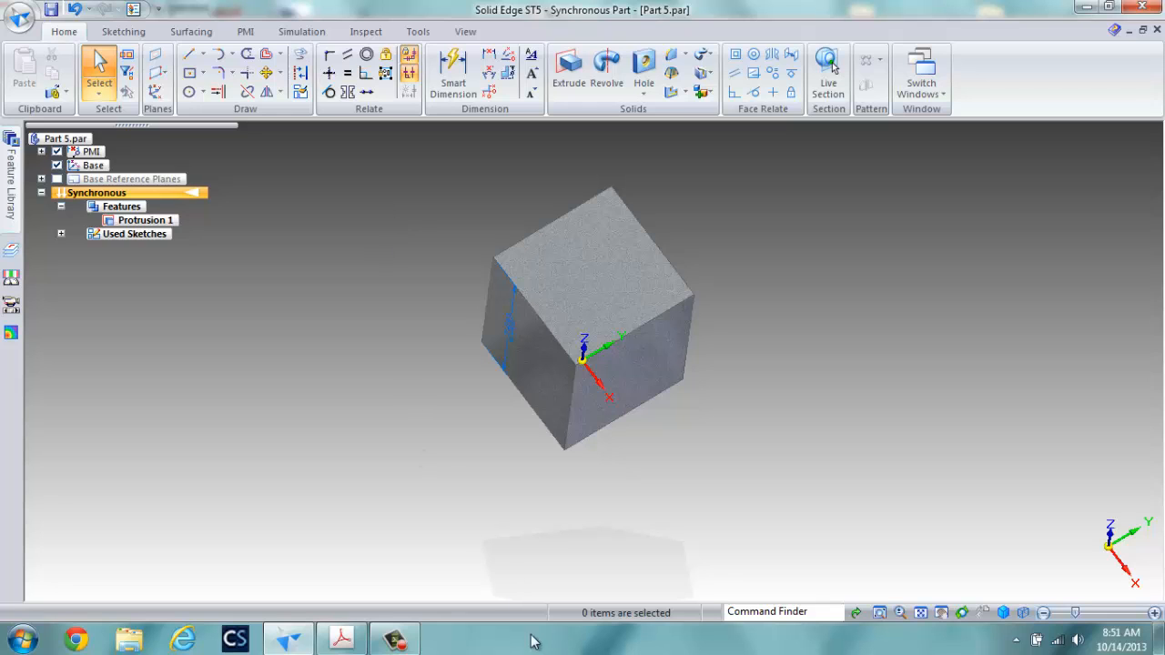
click(341, 640)
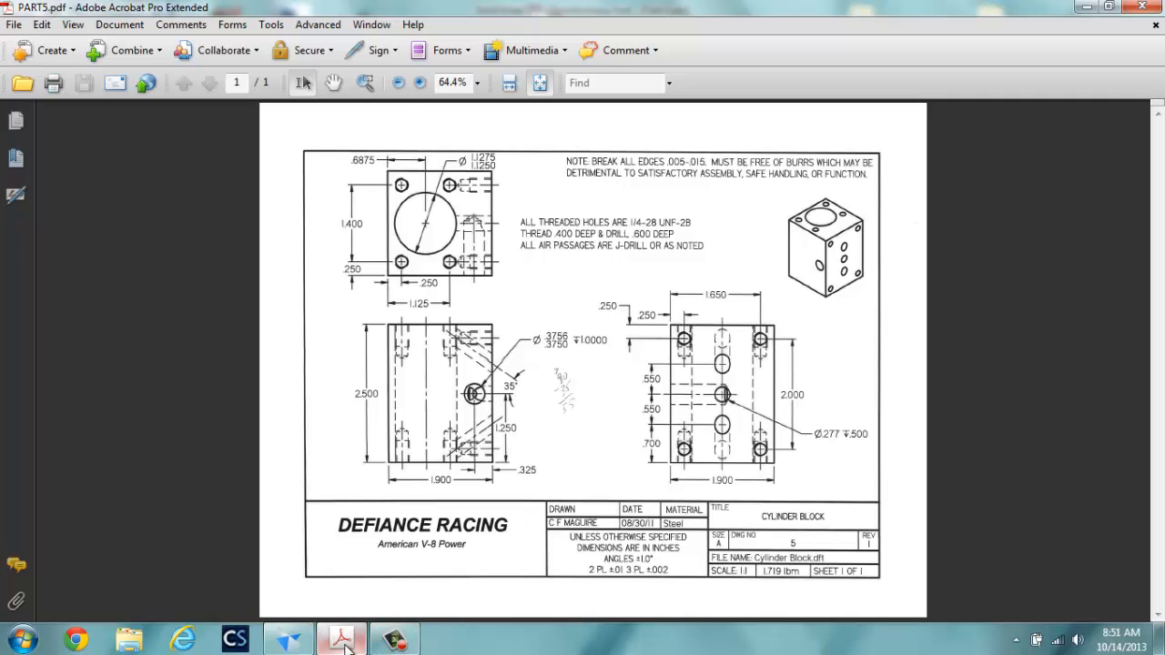
click(288, 640)
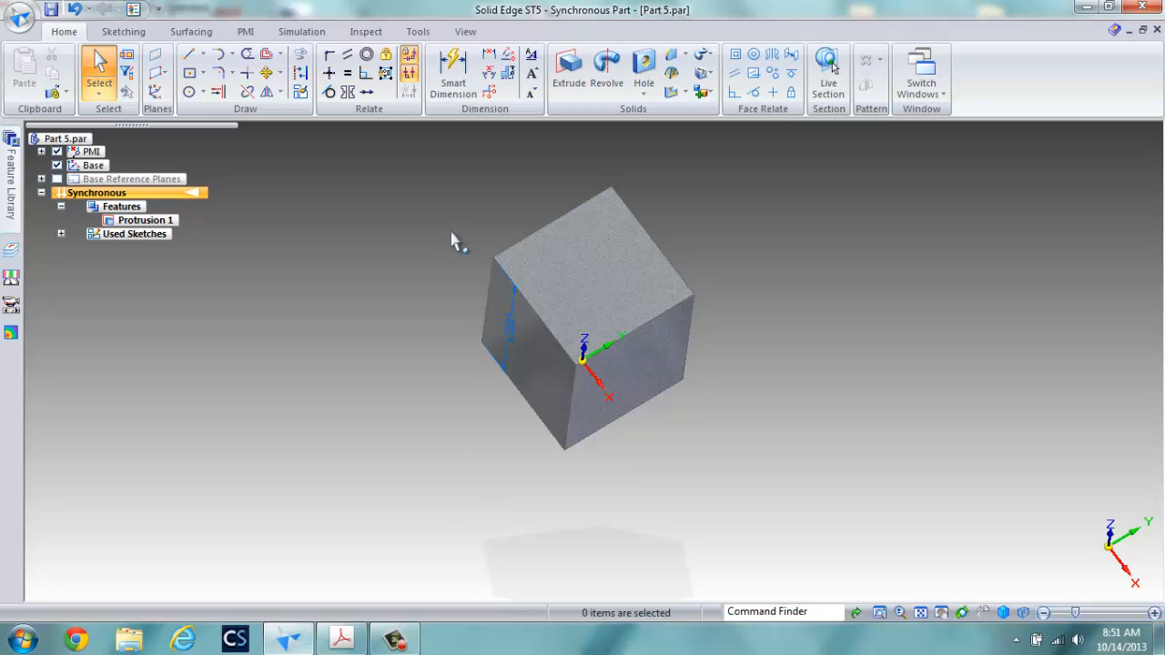
click(645, 68)
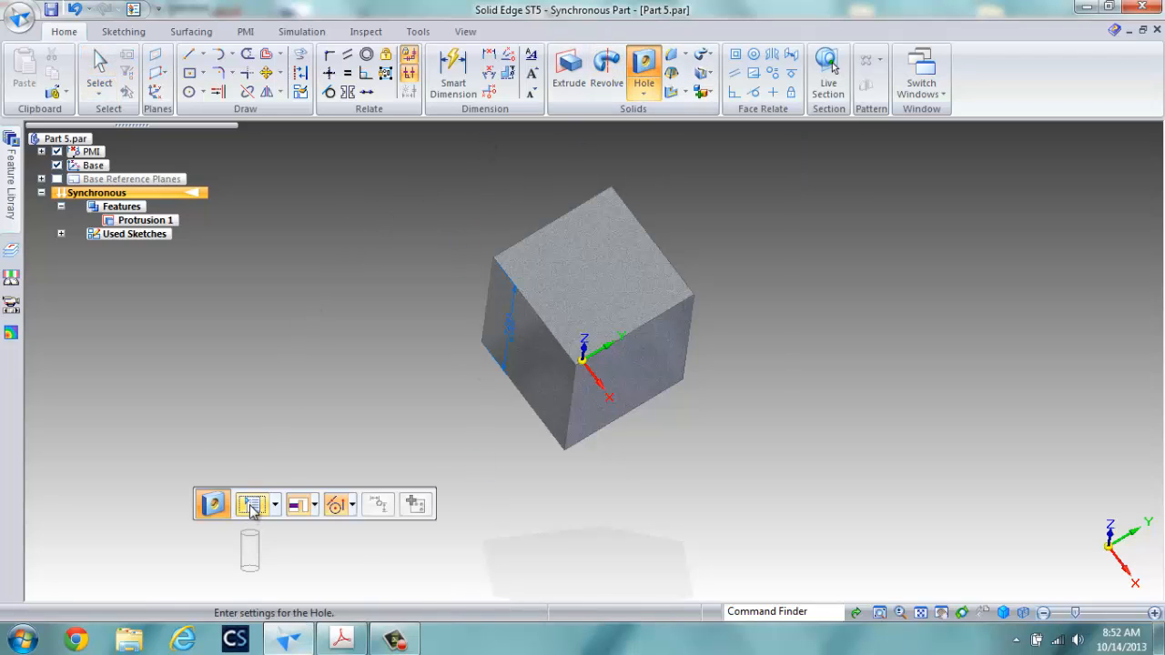
click(253, 506)
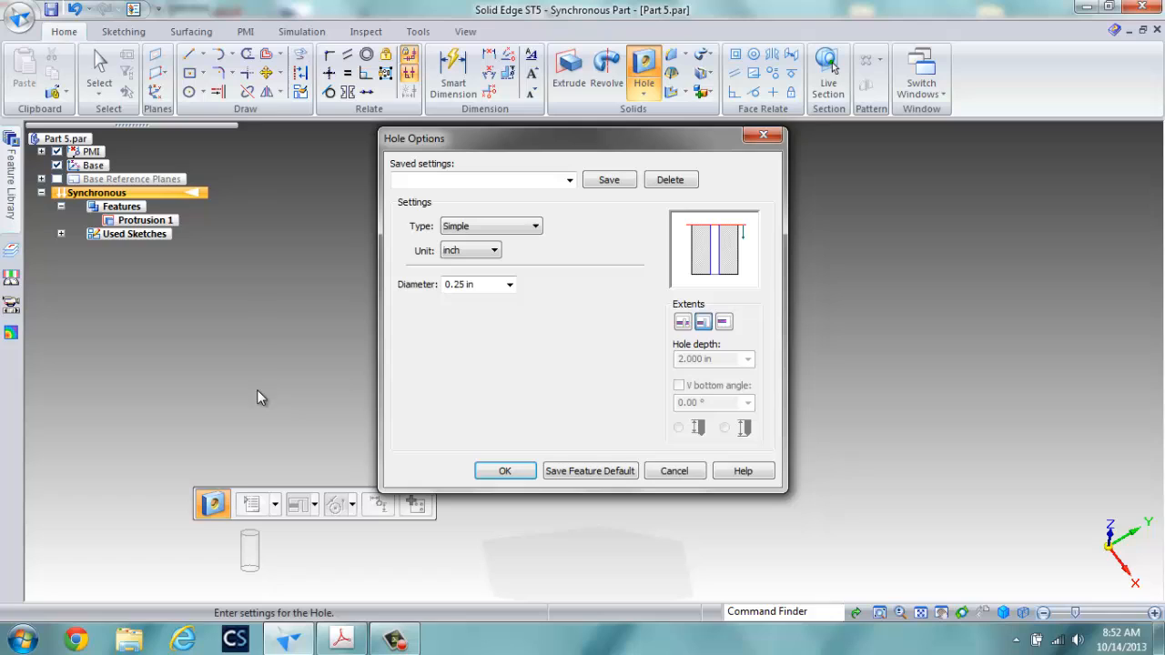
click(488, 288)
text(1.1250)
click(509, 470)
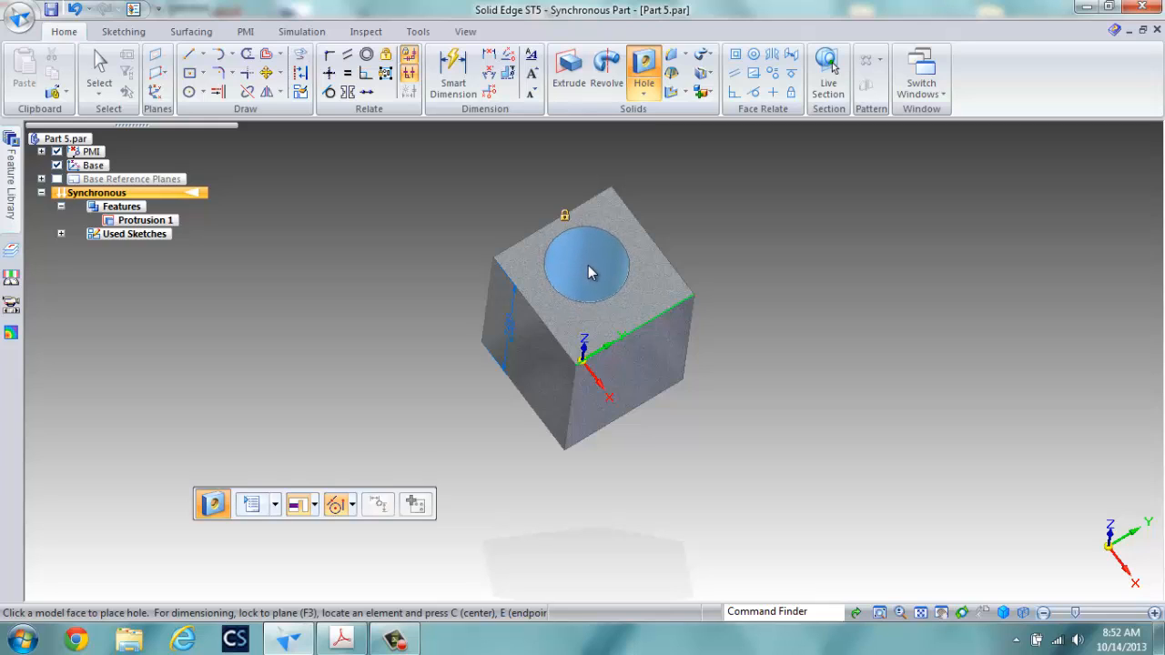
click(585, 266)
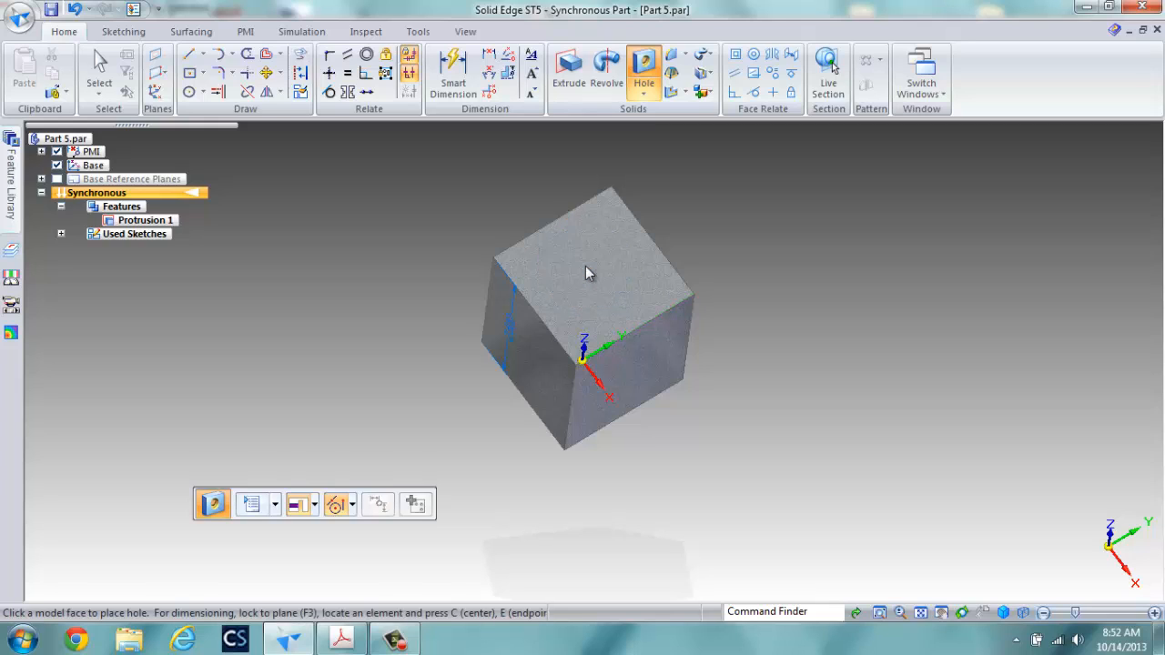
key(Escape)
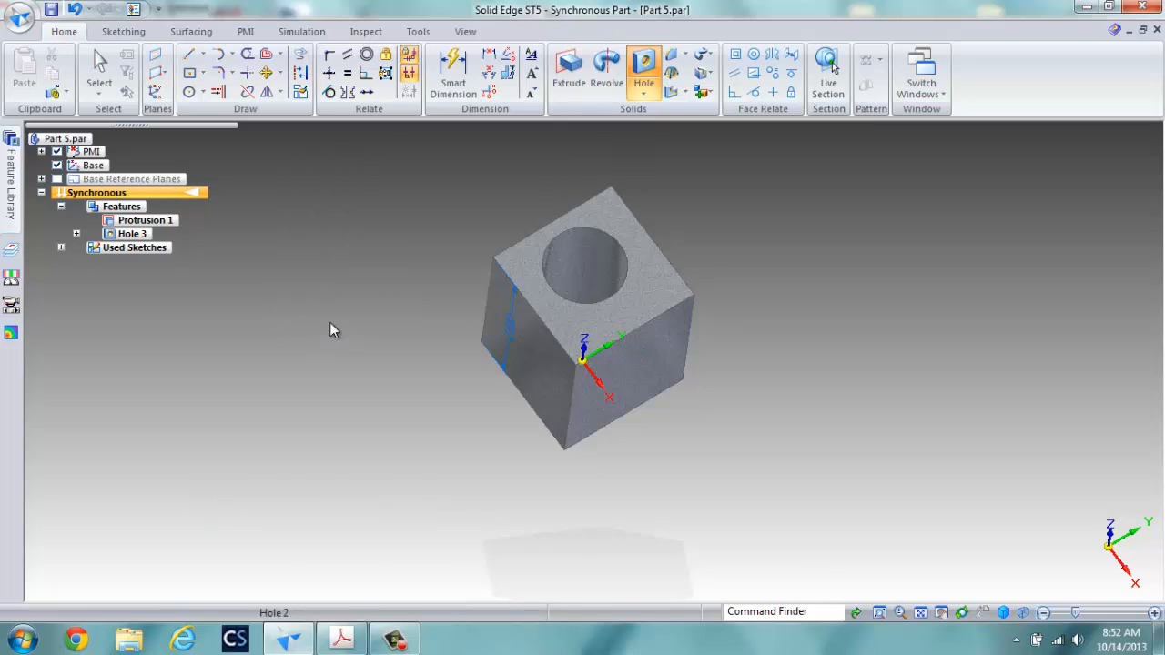
mouse_move(356, 307)
middle_down()
mouse_move(352, 359)
mouse_move(346, 325)
middle_up()
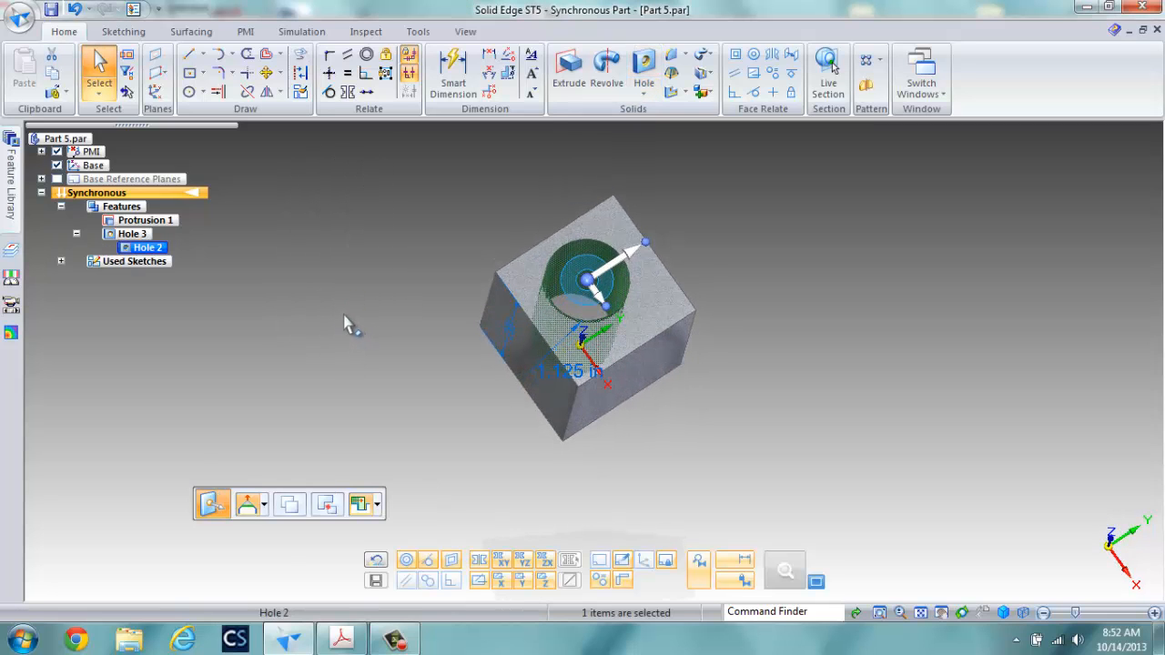
click(242, 255)
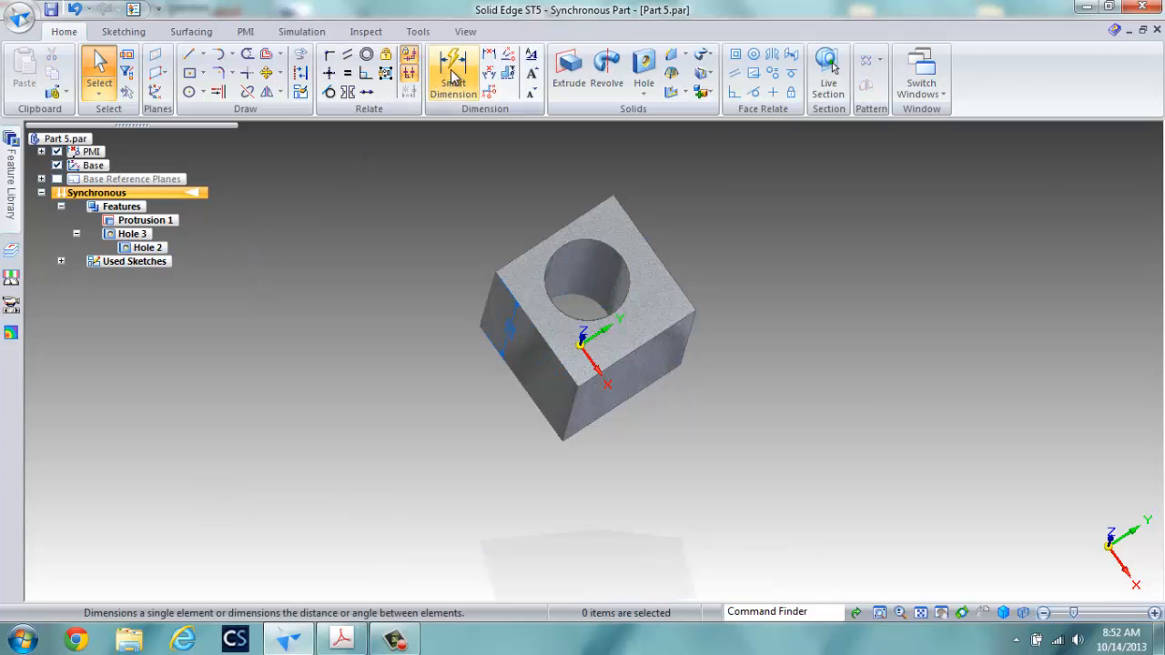
Dimension the bore centre from the top face's back corner along the Y direction and set the distance to 1.9/2 in
click(488, 57)
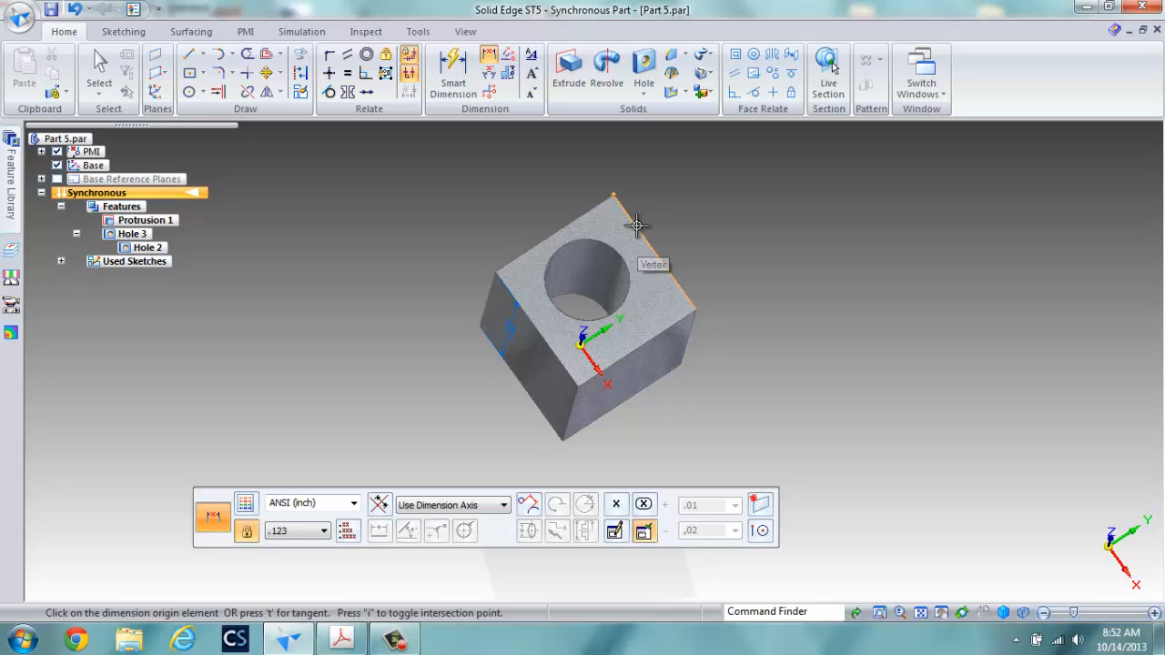
click(613, 195)
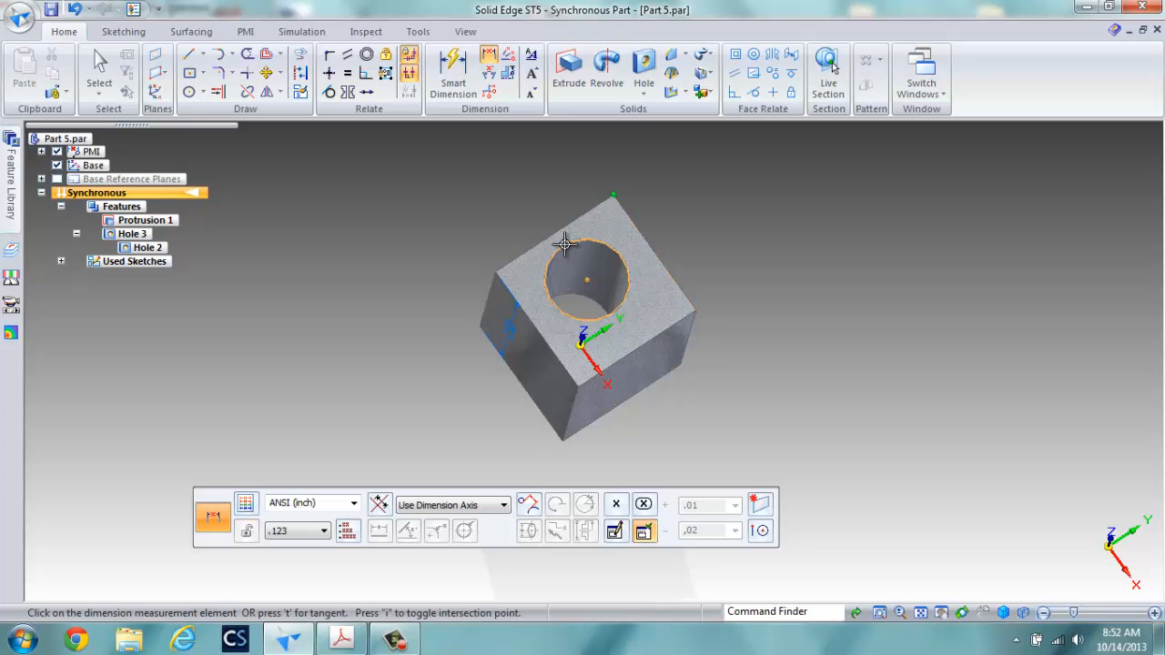
click(565, 245)
click(510, 177)
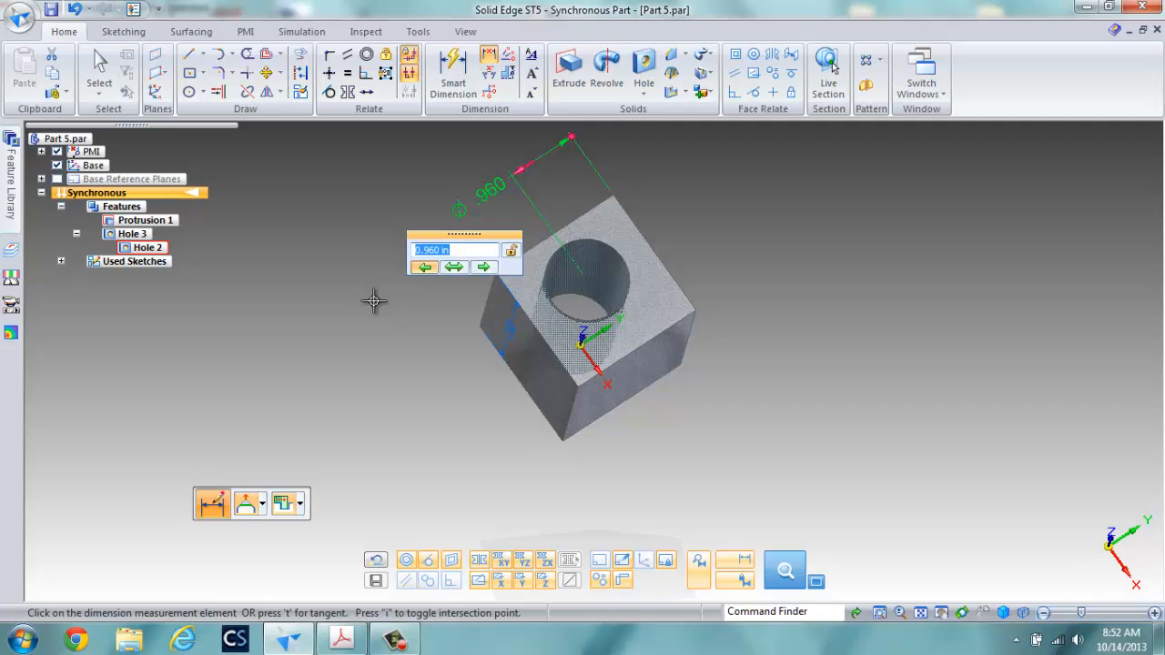
text(1.9/2)
key(Return)
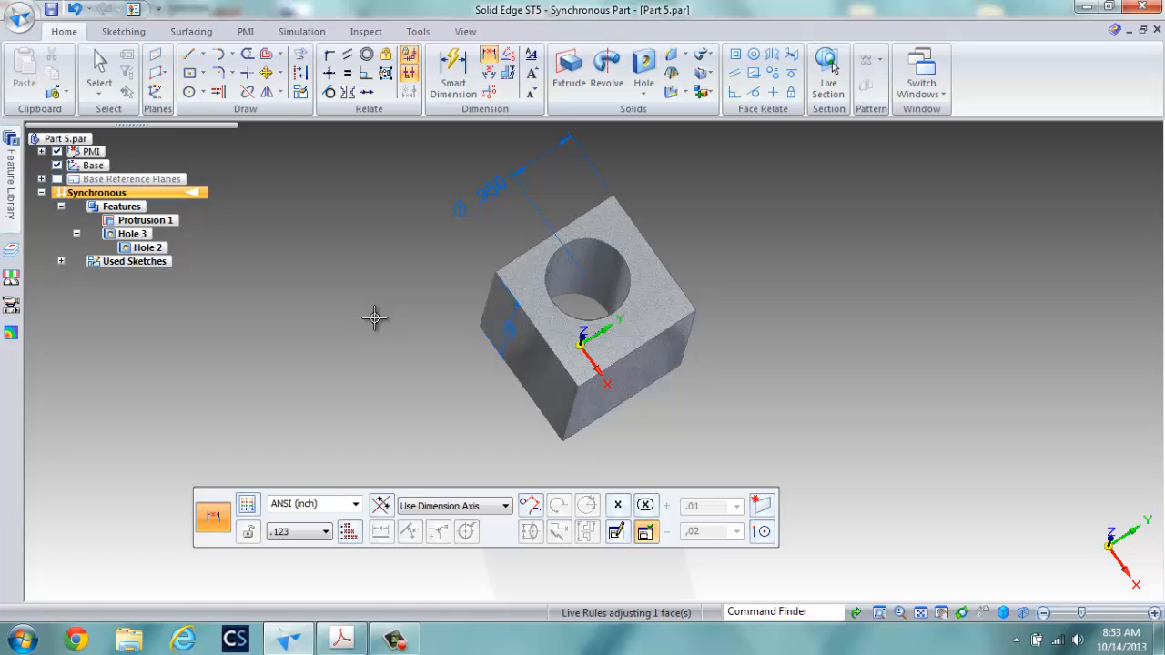
click(375, 318)
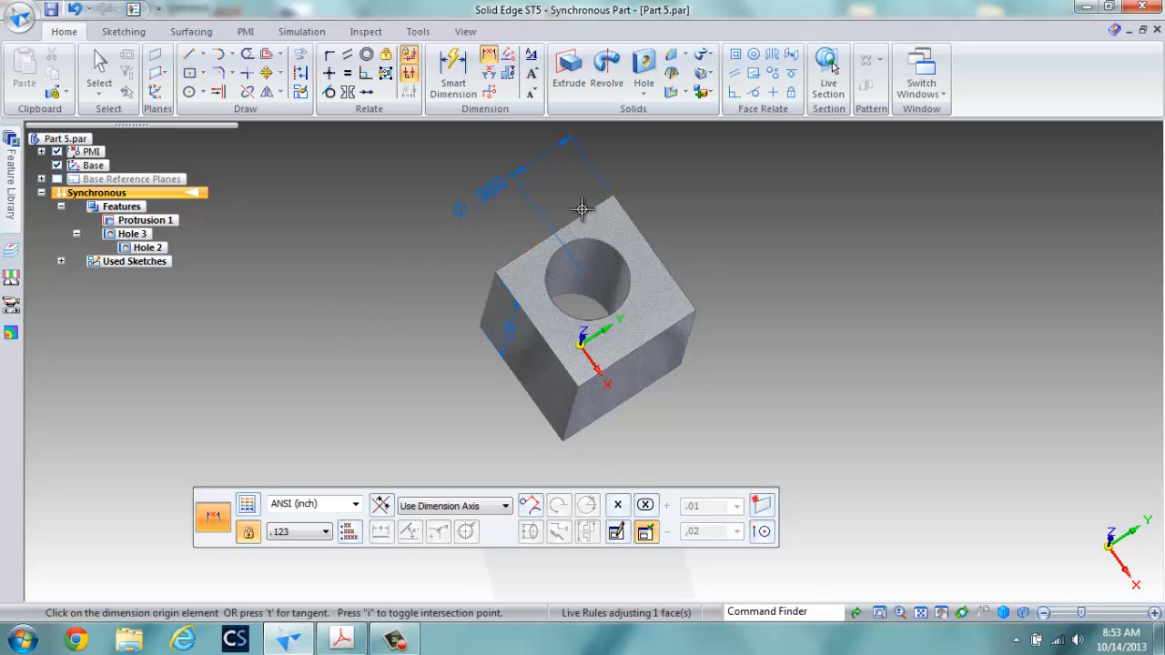
Dimension the bore centre from the same top corner along the X direction and set the distance to .6875 in
click(613, 195)
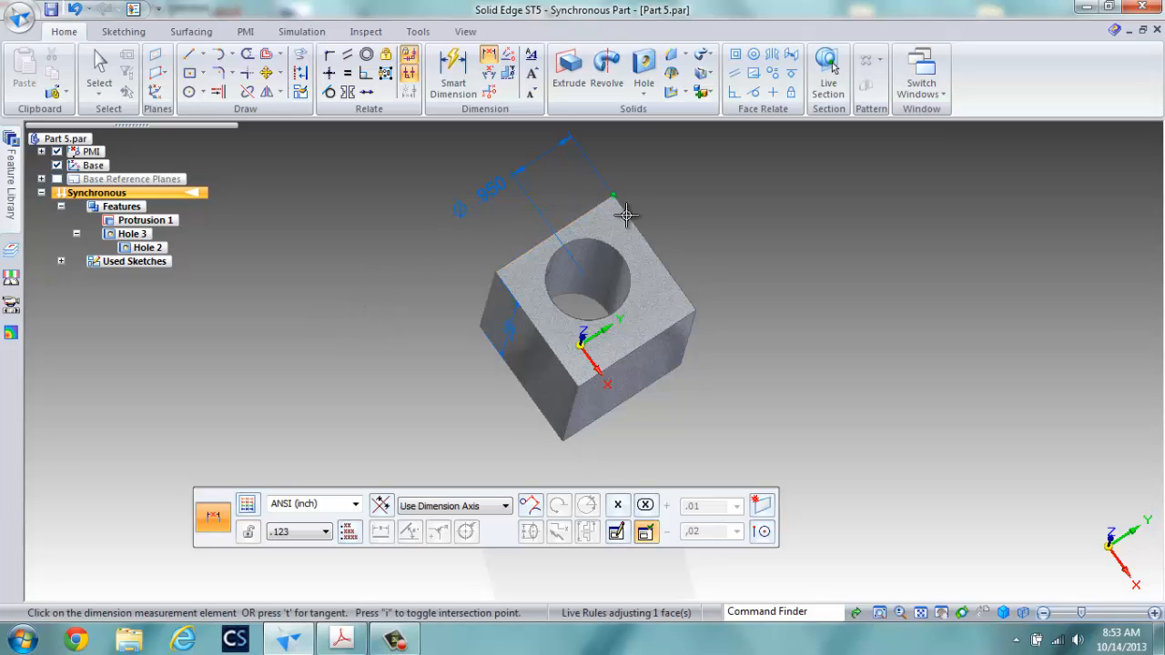
click(628, 262)
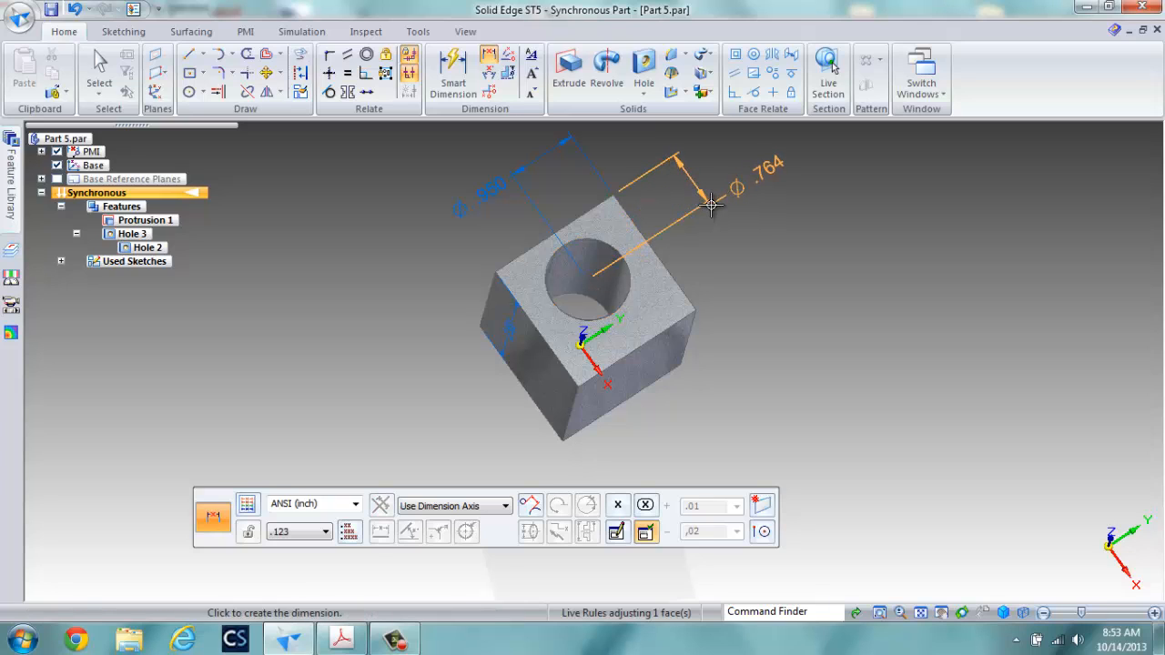
click(712, 206)
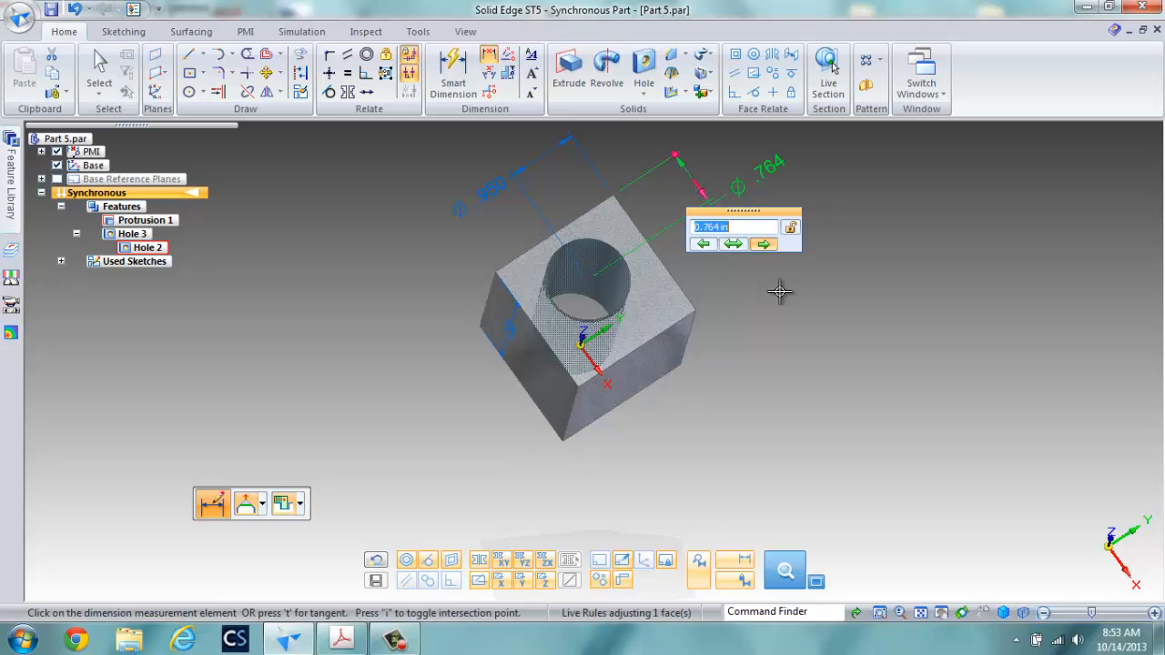
text(.6875)
key(Return)
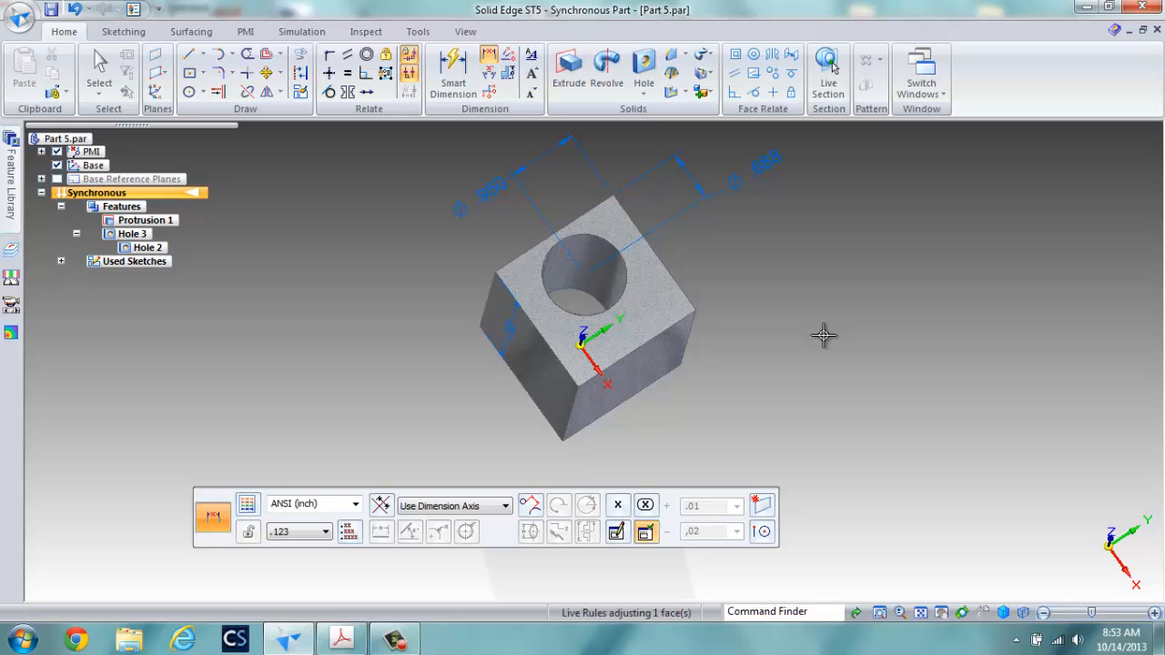
middle_drag(808, 335, 837, 191)
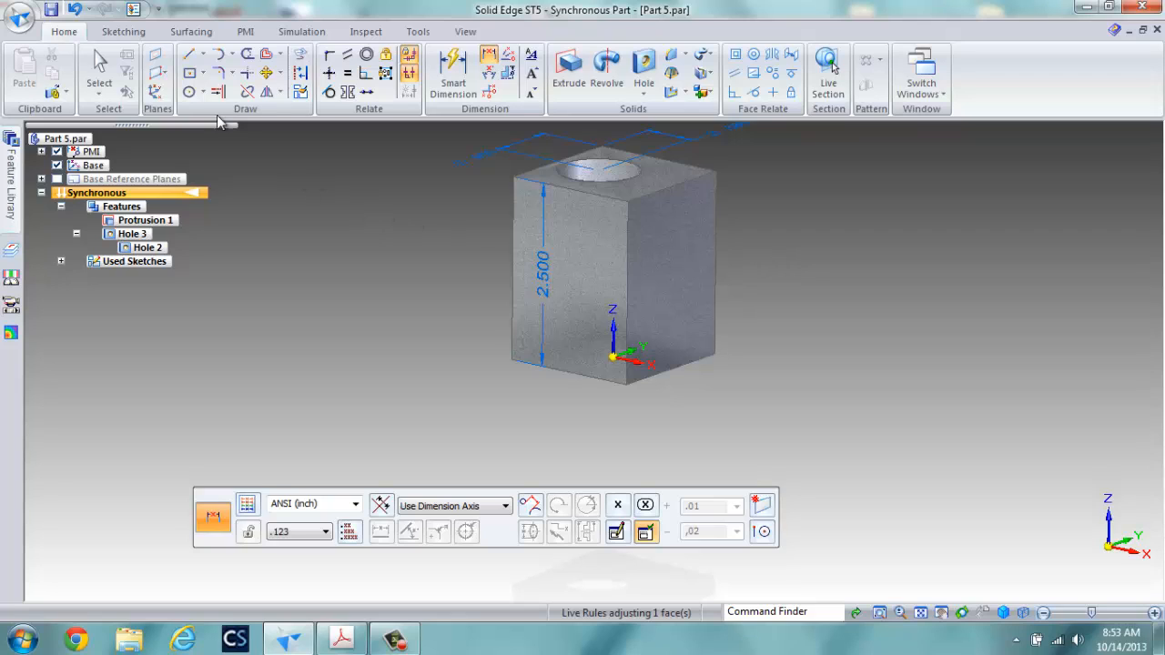
Create a coincident reference plane on the block's +X side face and rotate it 35° about its horizontal Y-direction axis
click(157, 59)
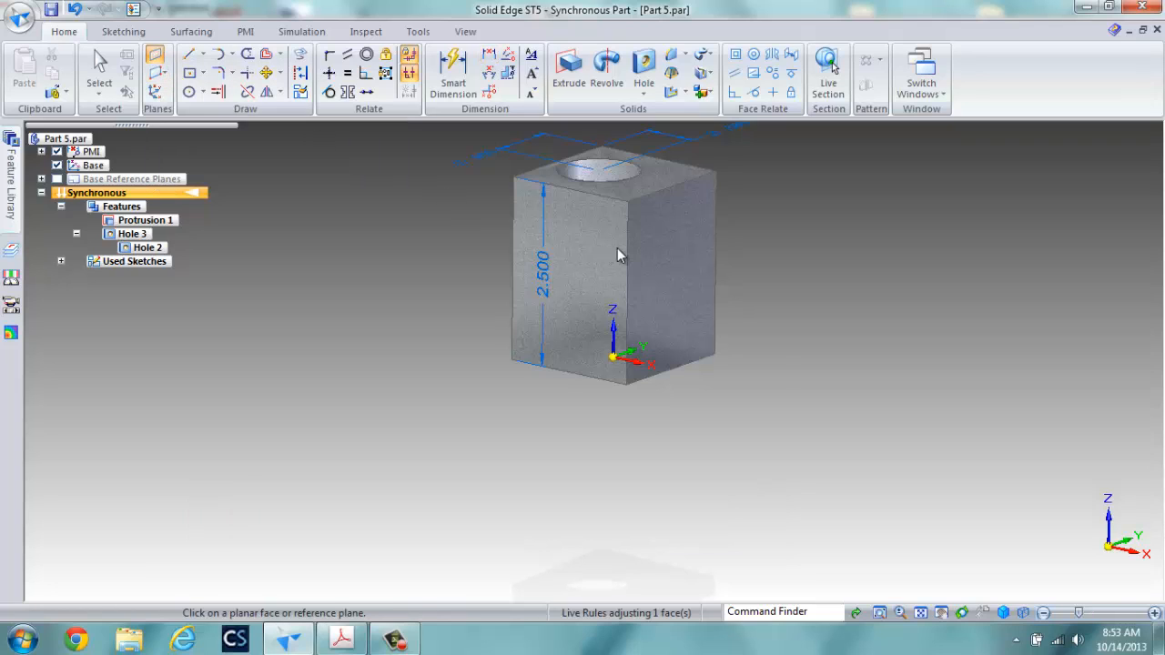
click(684, 259)
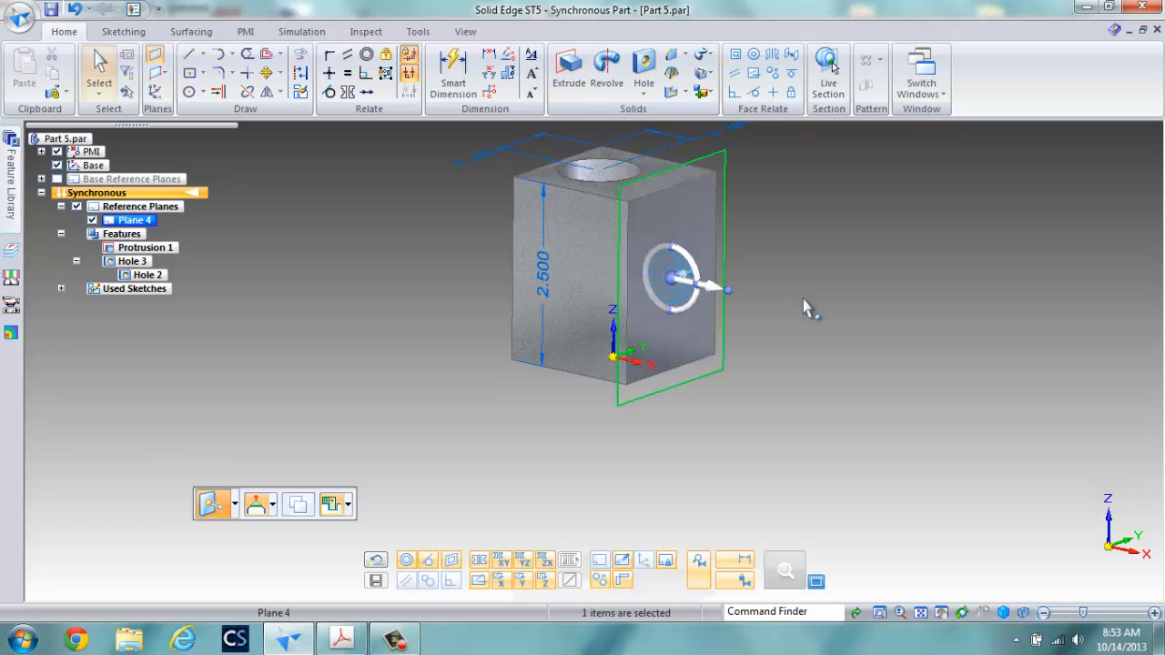
click(689, 263)
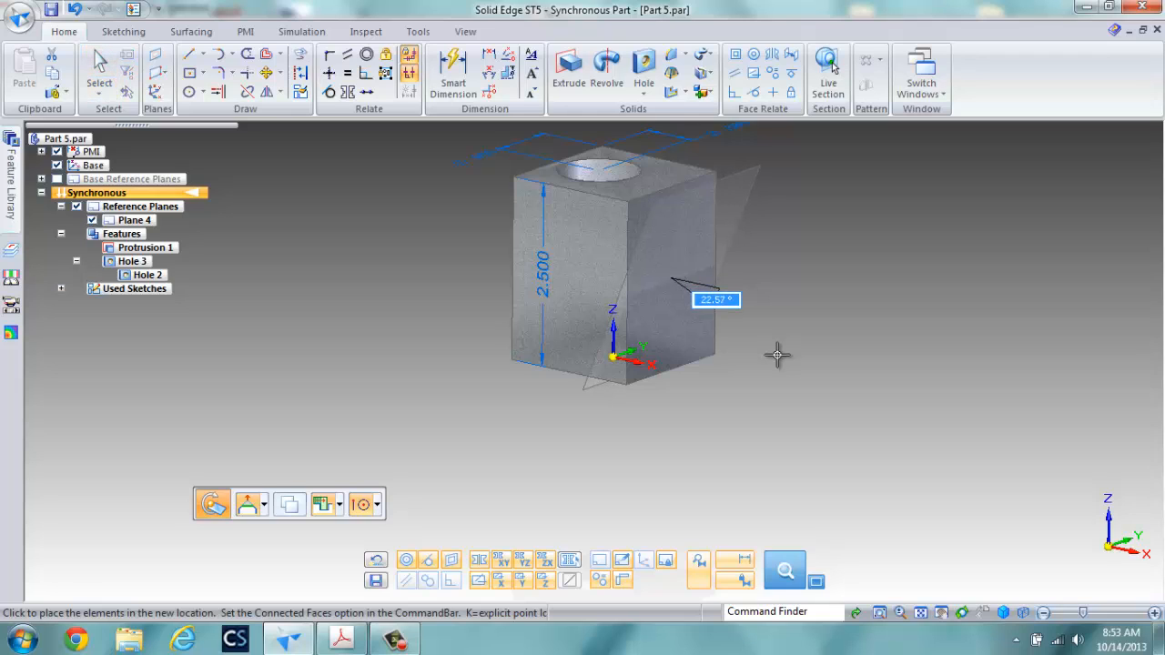
text(35)
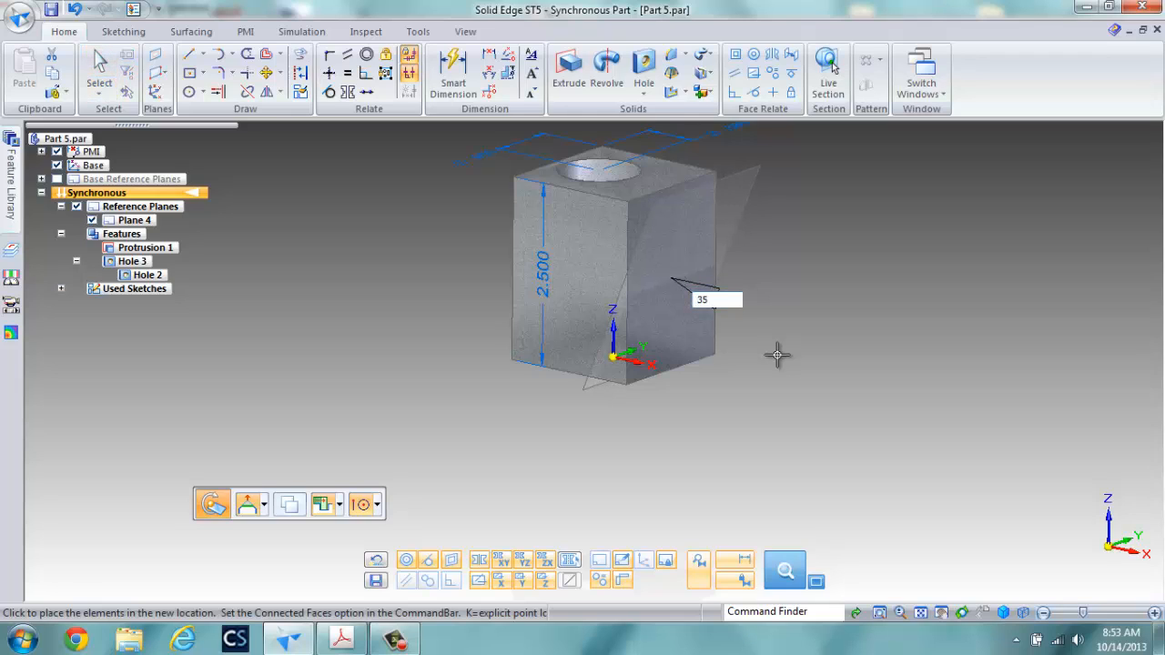
key(Return)
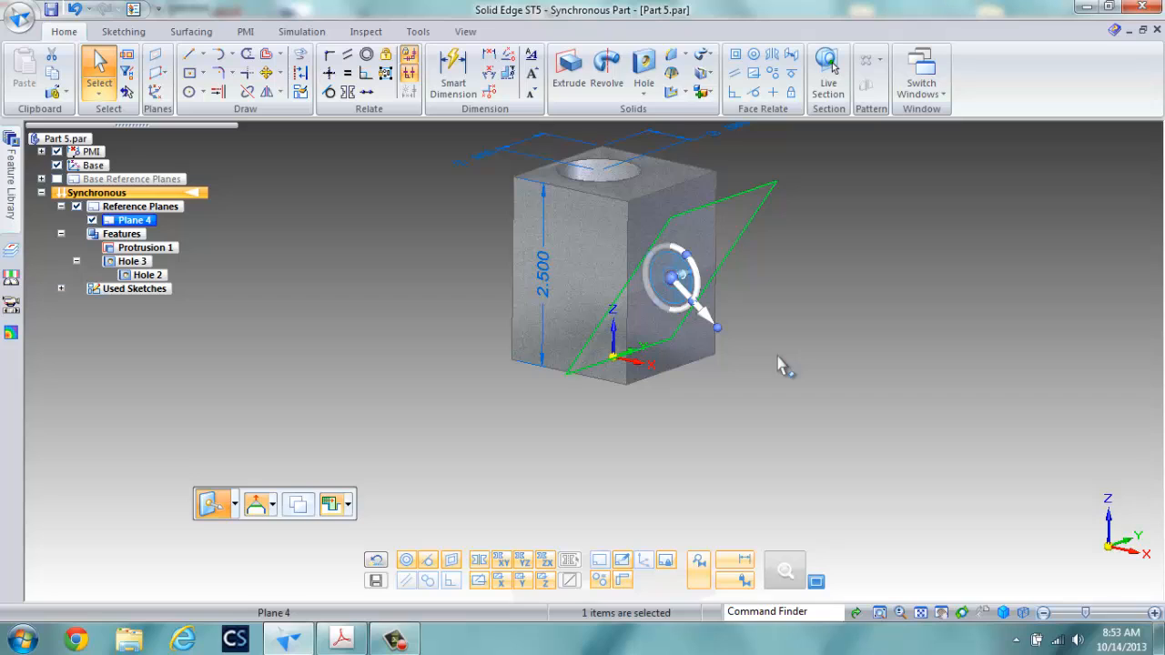
click(779, 358)
right_click(781, 358)
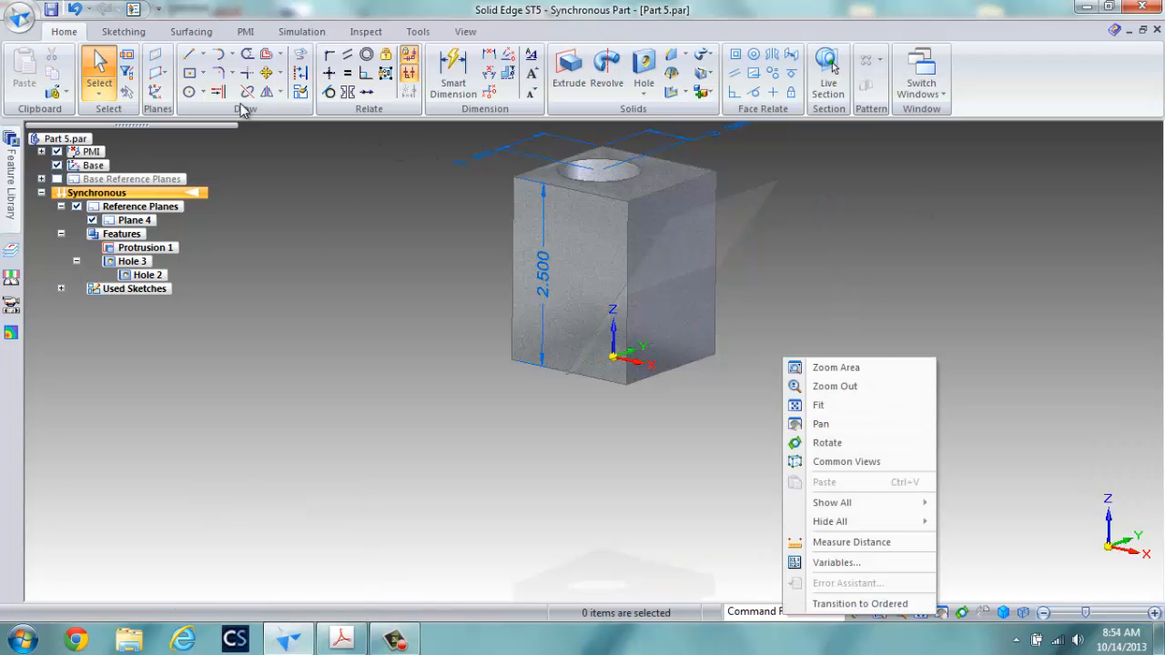
Create a second coincident plane on the same +X side face and rotate it -35° about its horizontal axis
click(155, 57)
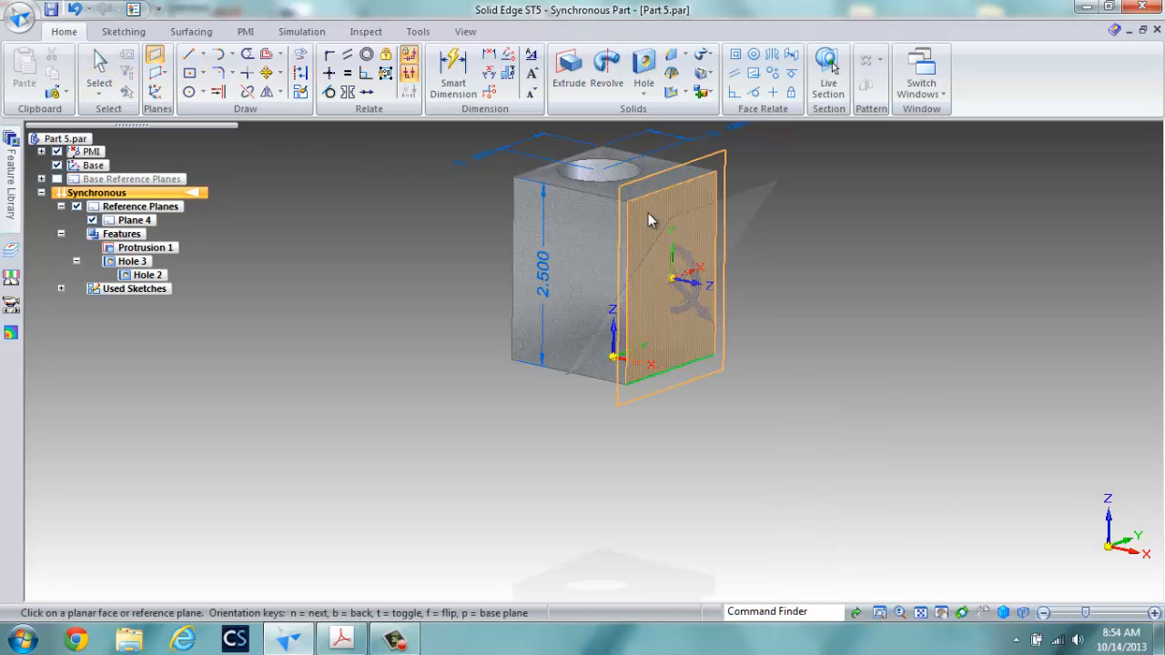
click(652, 221)
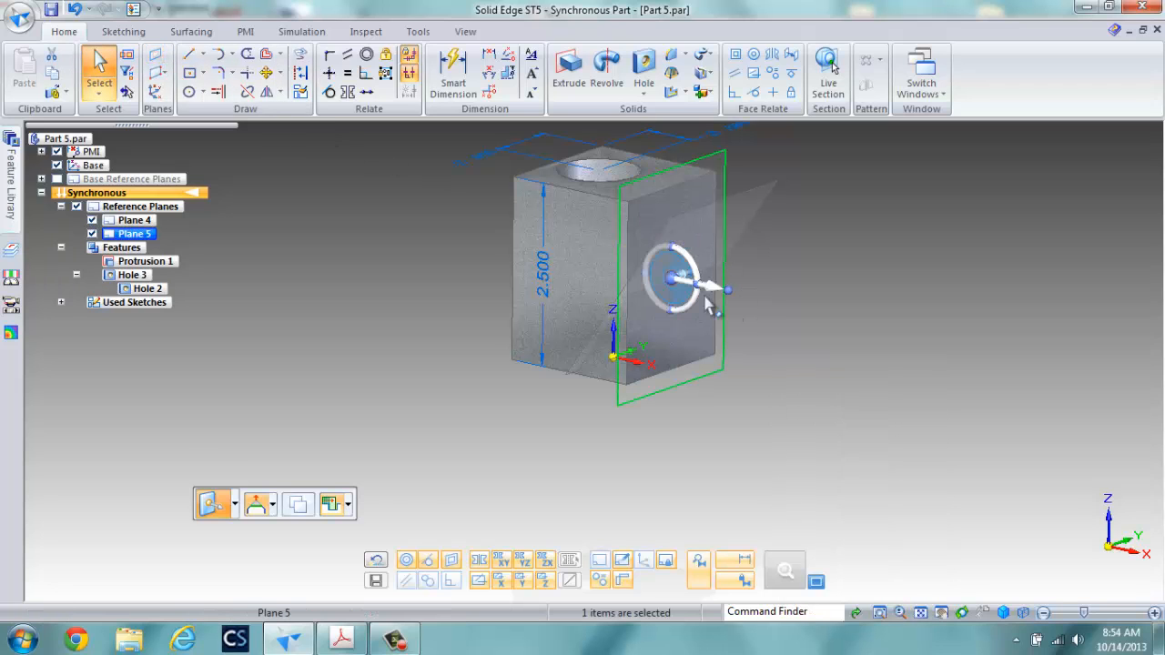
click(695, 282)
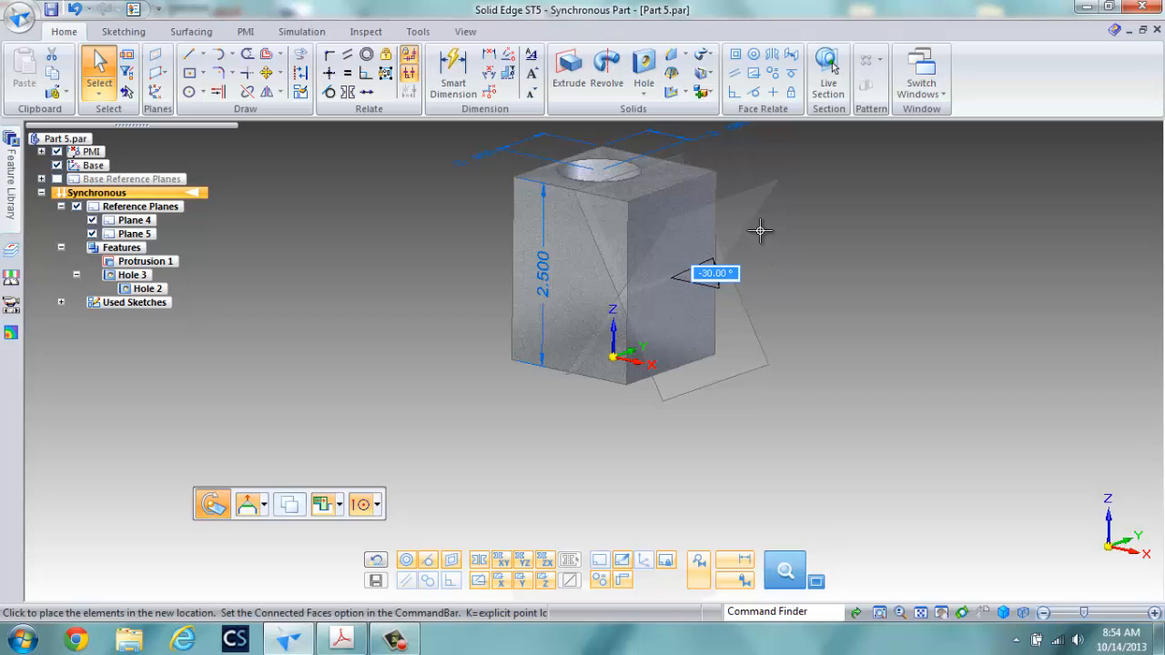
key(BackSpace)
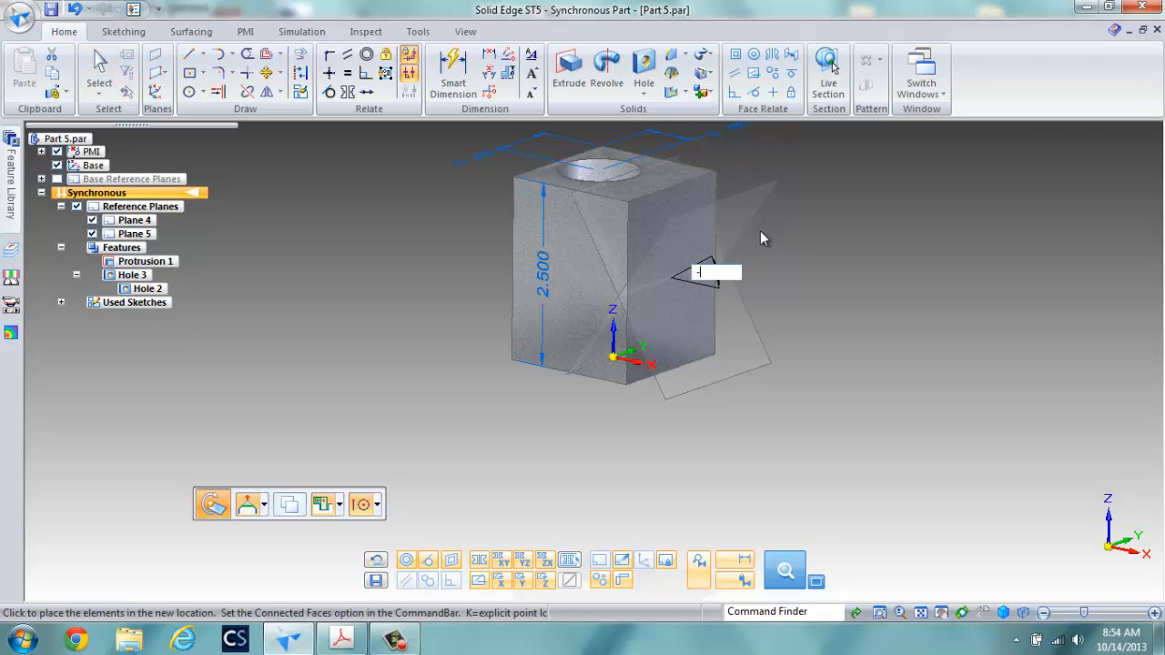
text(-35)
key(Return)
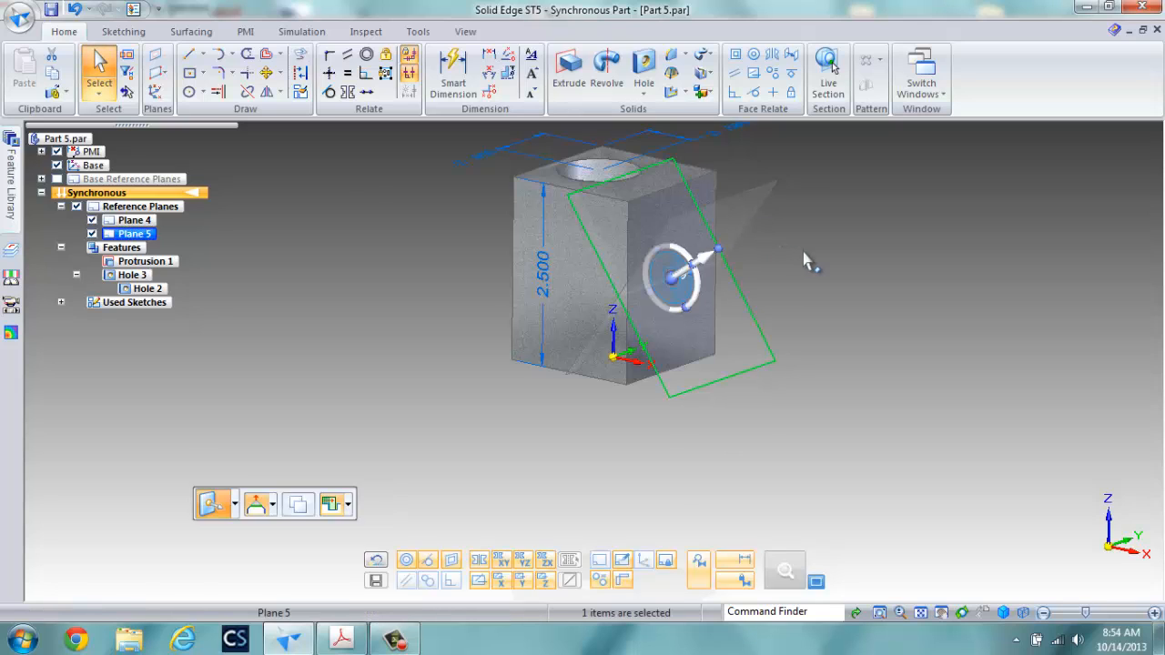
click(806, 253)
right_click(805, 252)
click(1013, 338)
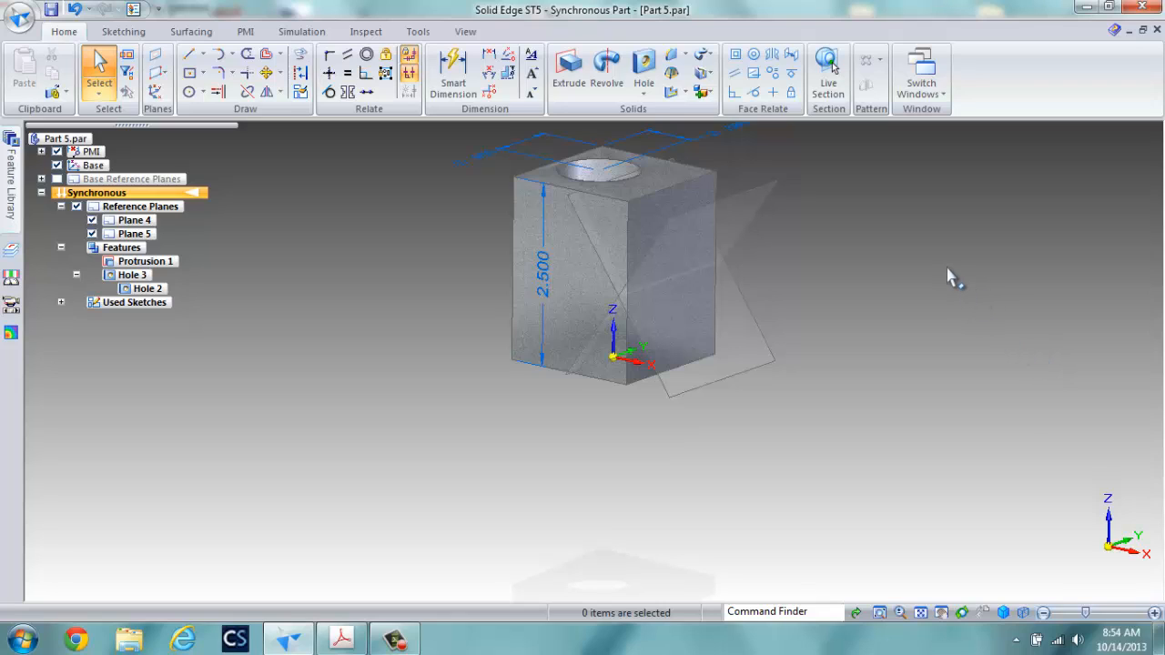
click(655, 71)
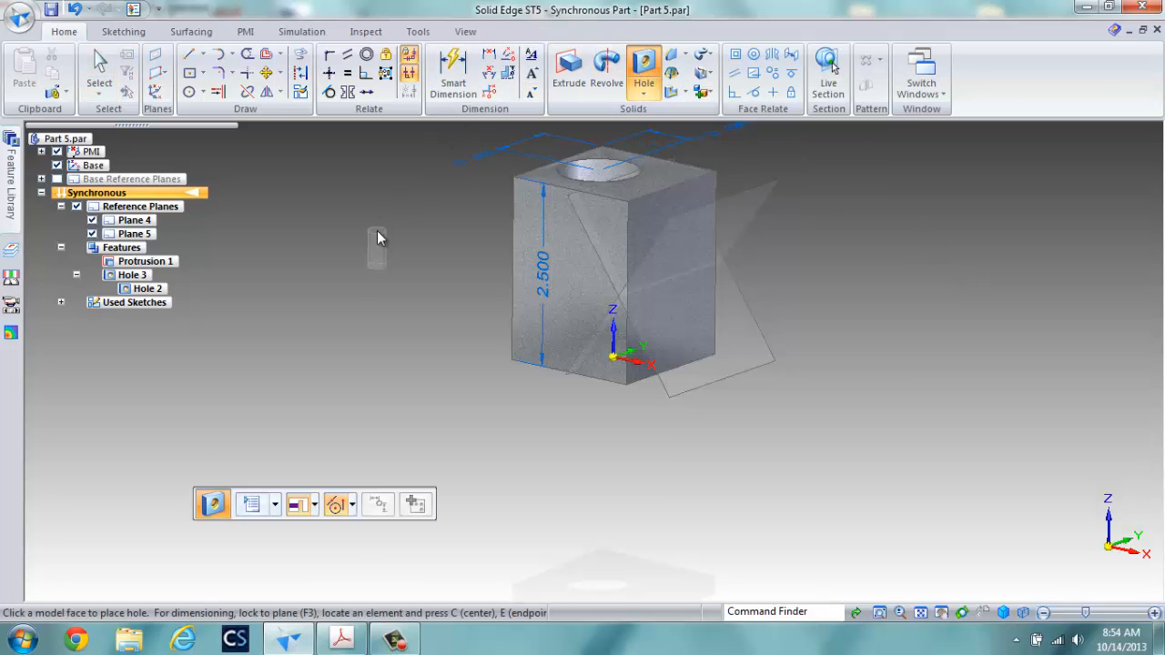
click(253, 505)
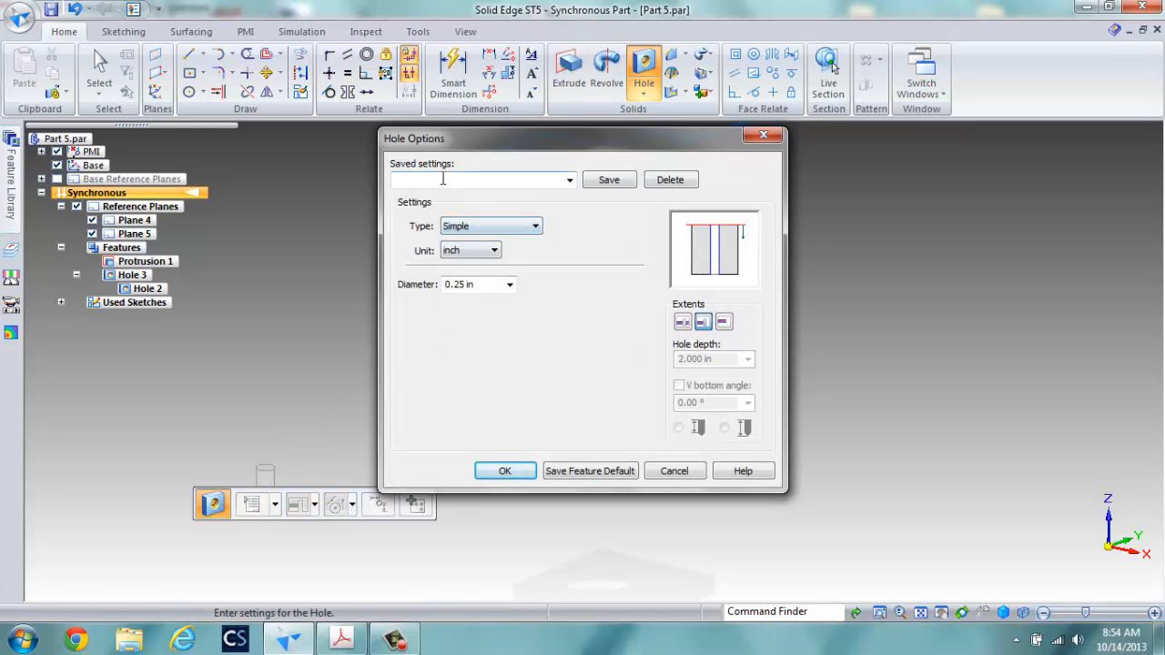
drag(483, 284, 405, 284)
text(.375)
click(702, 324)
click(505, 471)
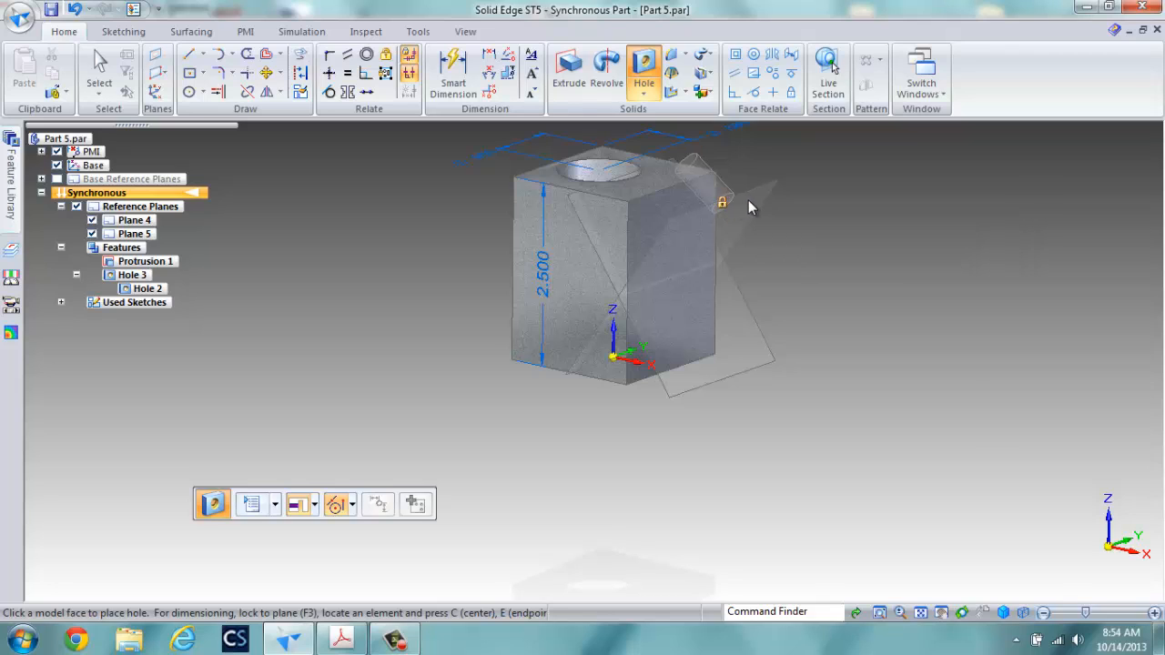
Lock onto the plane rotated 35° and place a simple .375 in diameter hole through the upper half of the +X side face
click(188, 91)
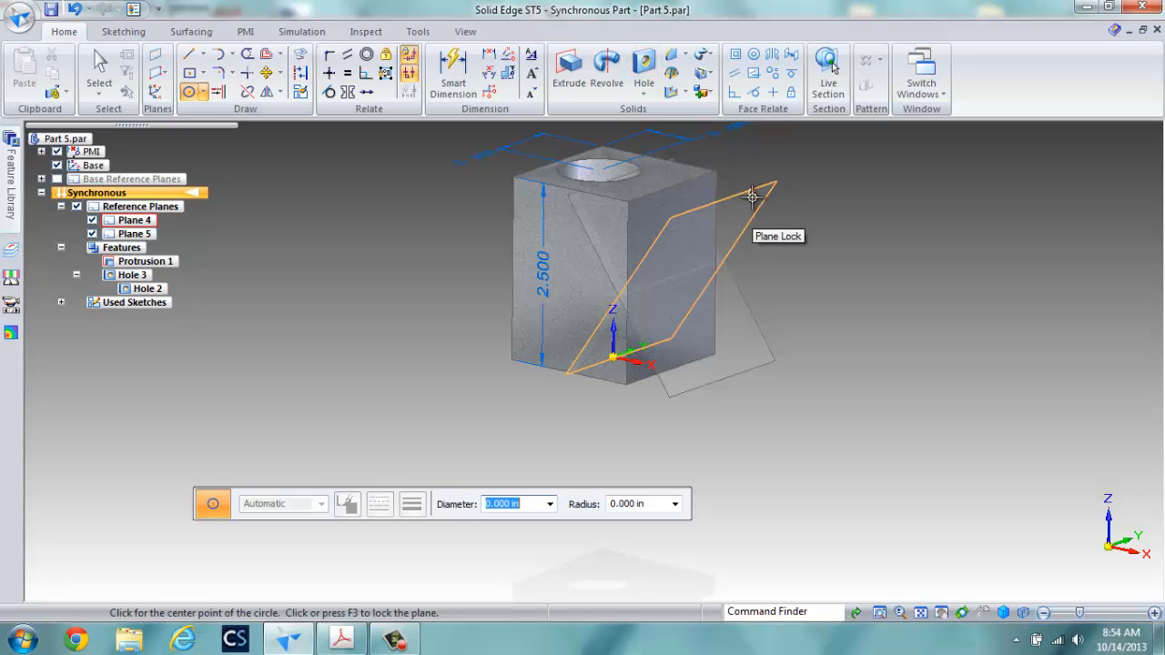
click(753, 198)
click(643, 72)
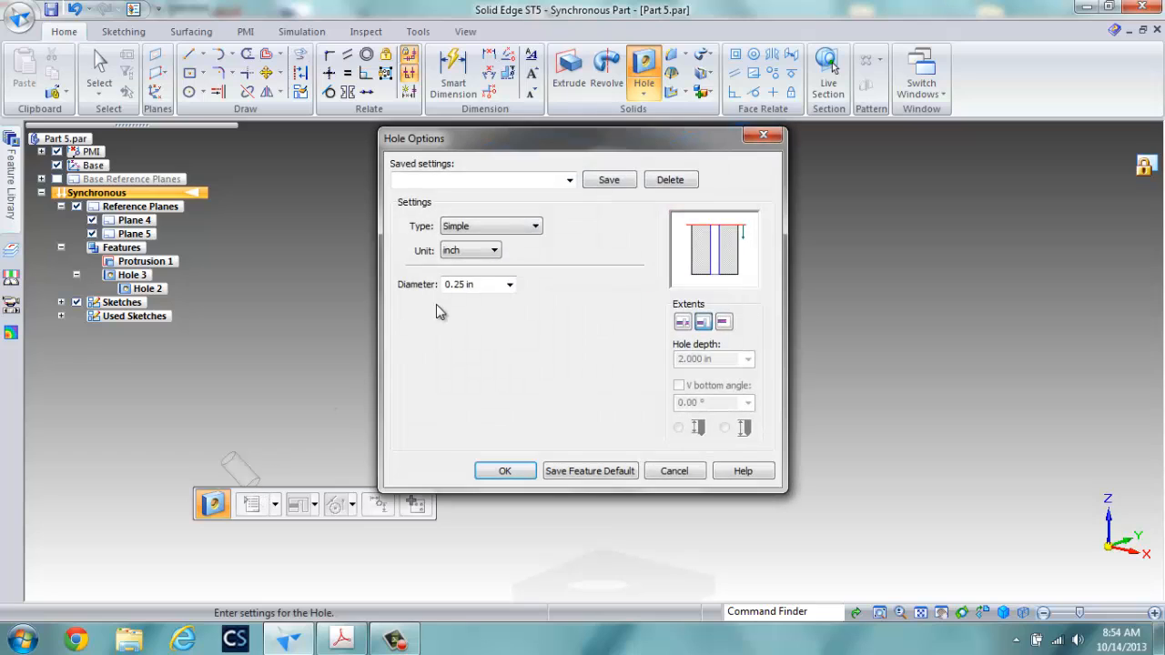
click(494, 285)
text(.375)
key(Return)
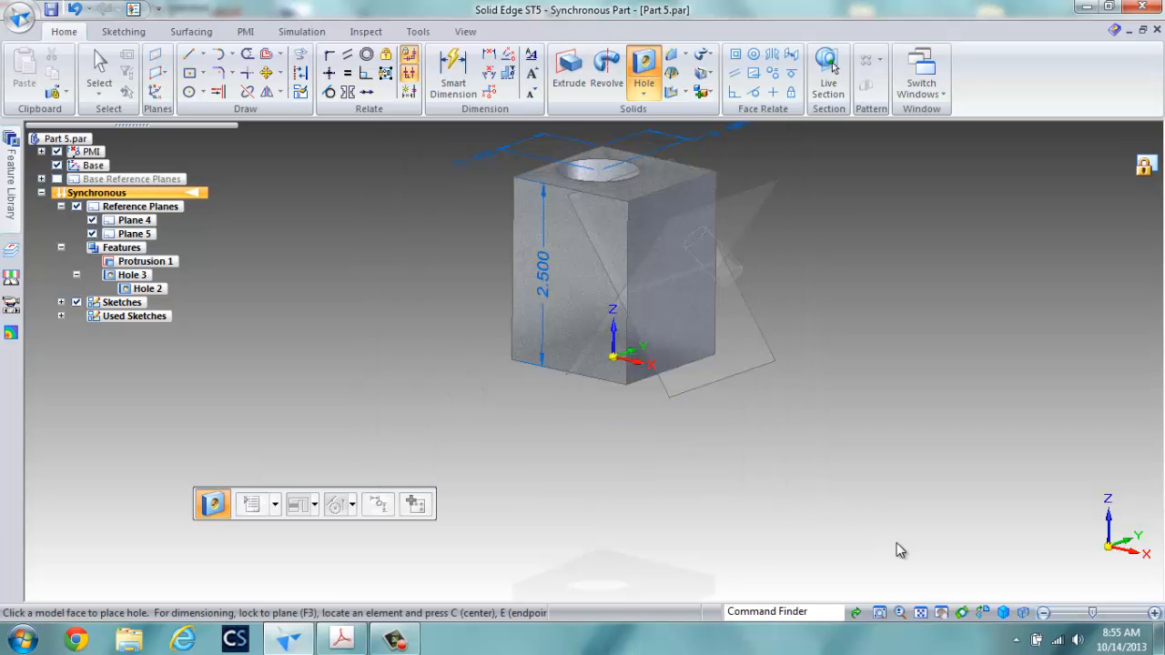
click(984, 614)
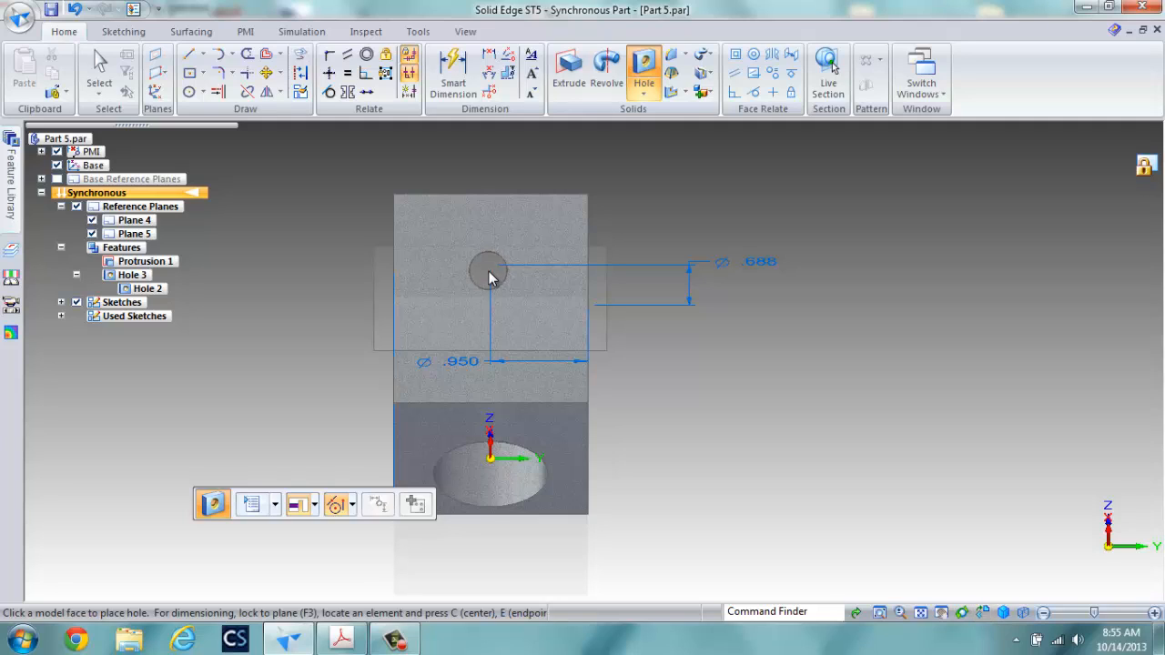
click(487, 271)
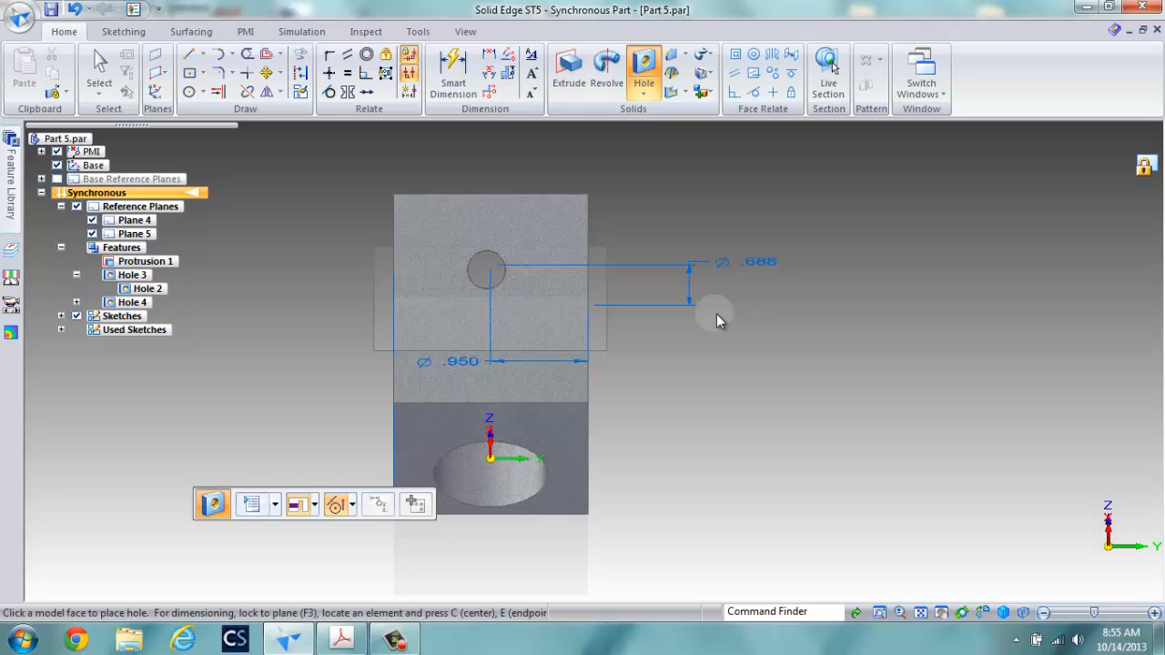
key(Escape)
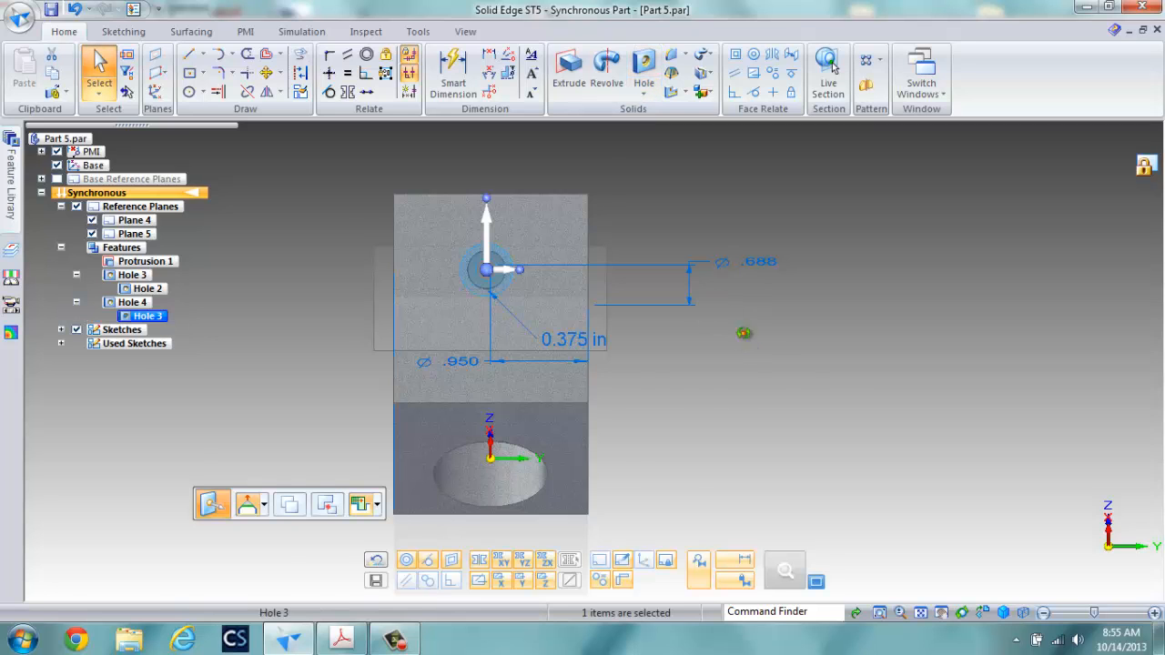
middle_drag(740, 332, 946, 424)
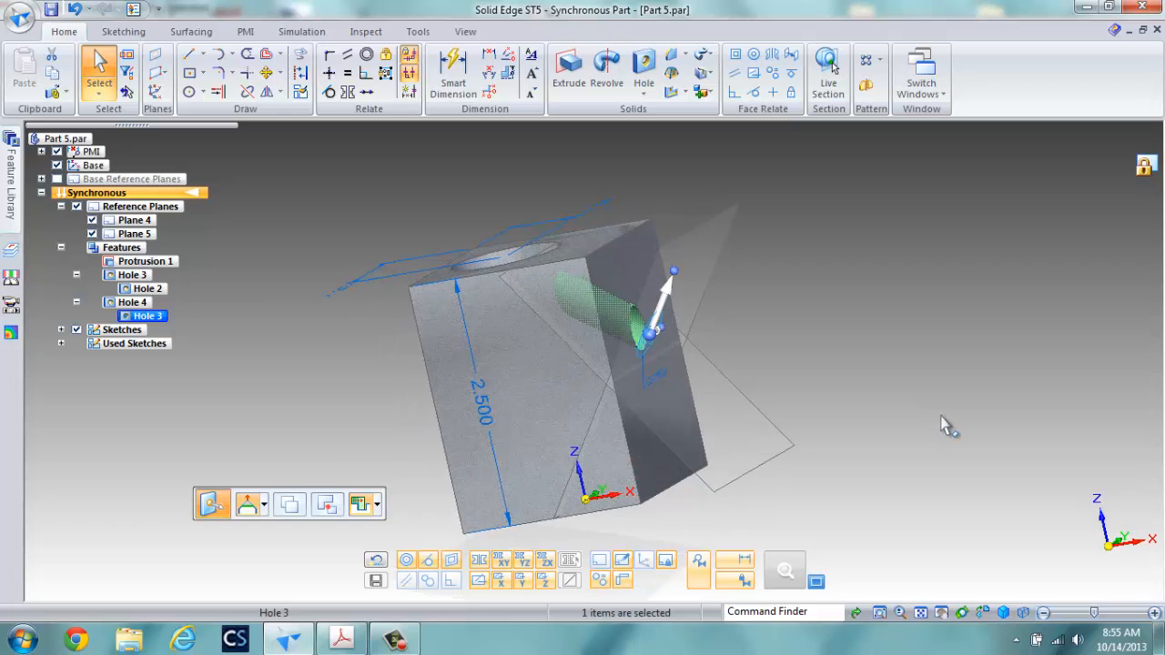
right_click(948, 424)
key(Escape)
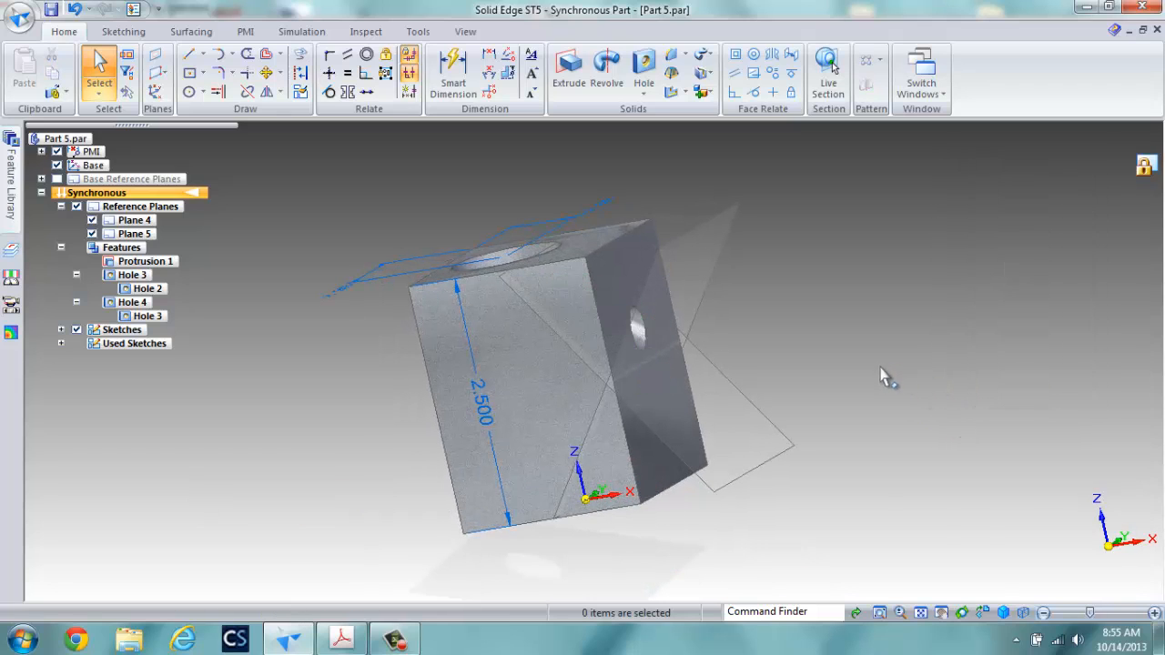
Lock onto the plane rotated -35°, place a simple 0.375 in hole through the lower half of the +X side face, and release the plane lock
click(189, 91)
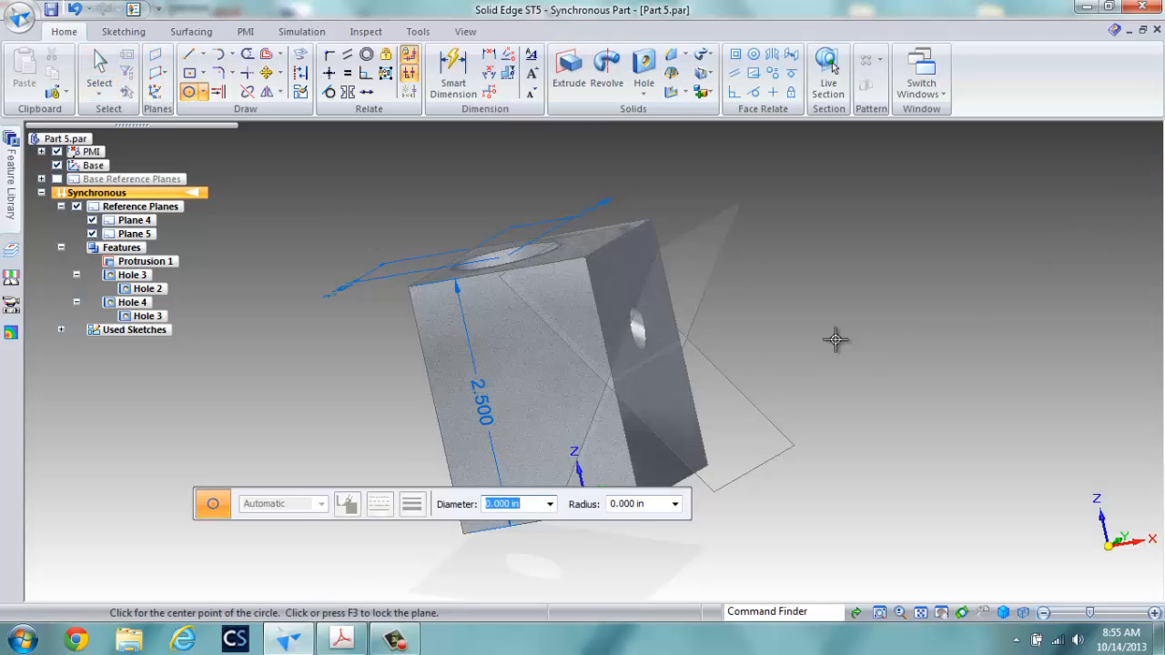
click(752, 431)
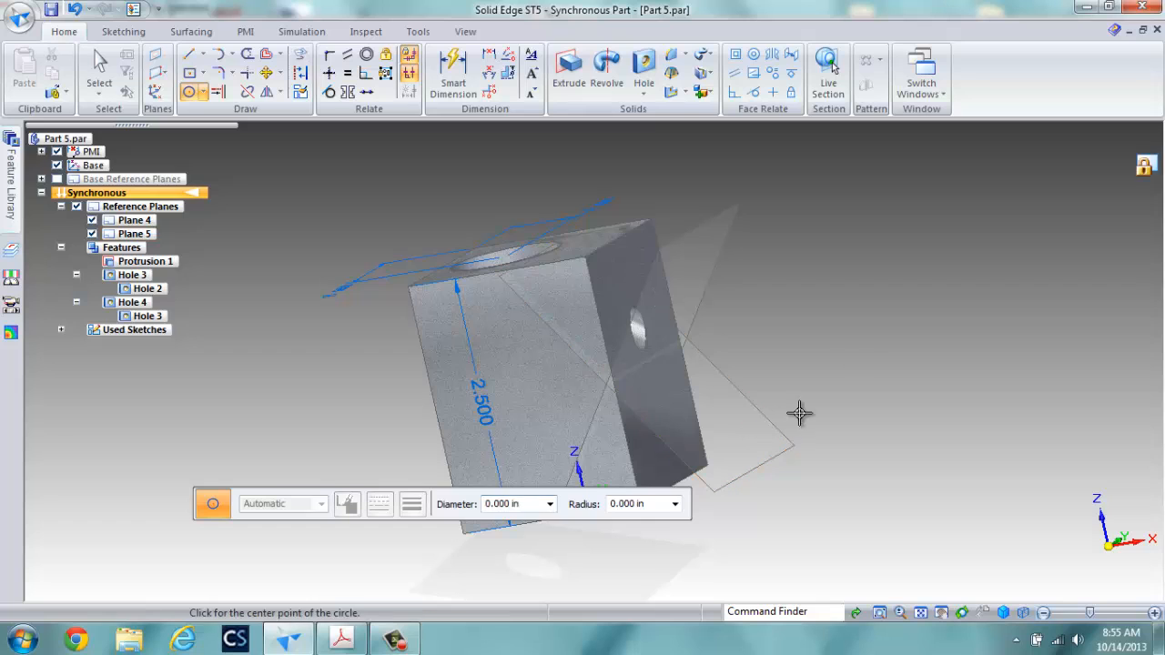
click(983, 612)
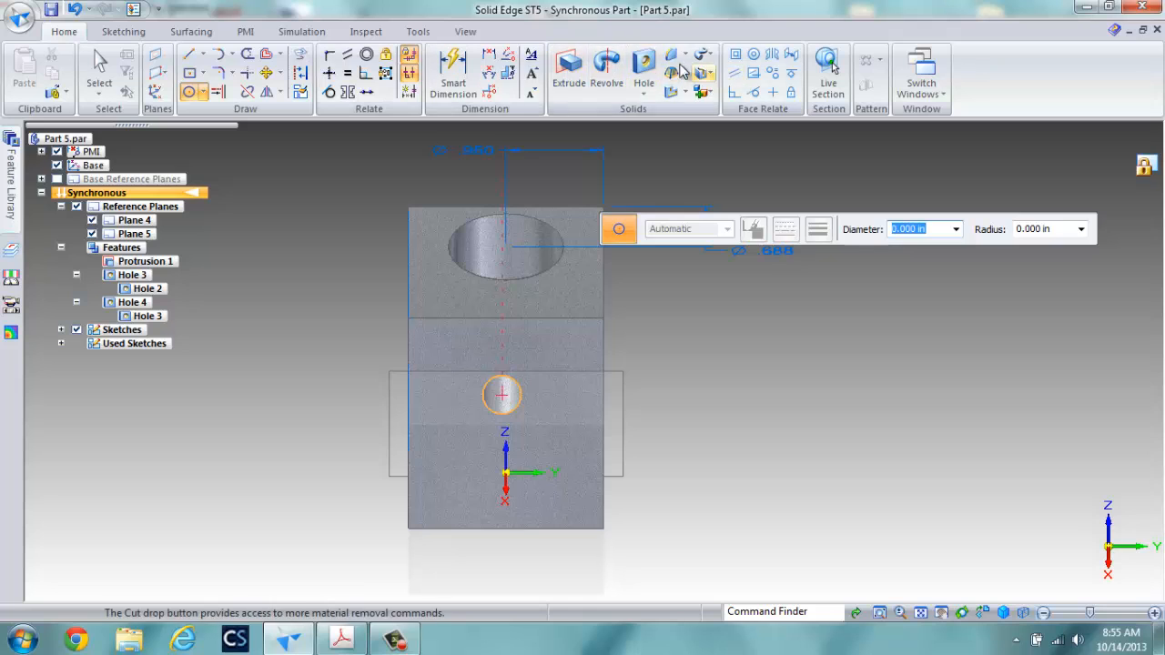
click(643, 68)
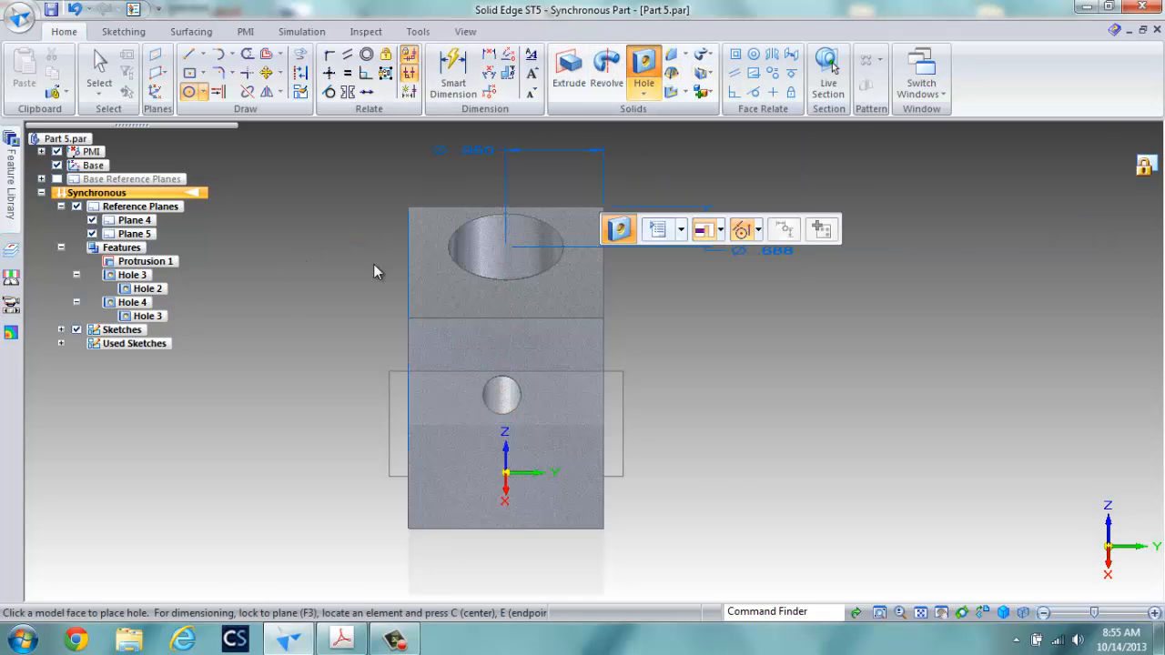
click(658, 228)
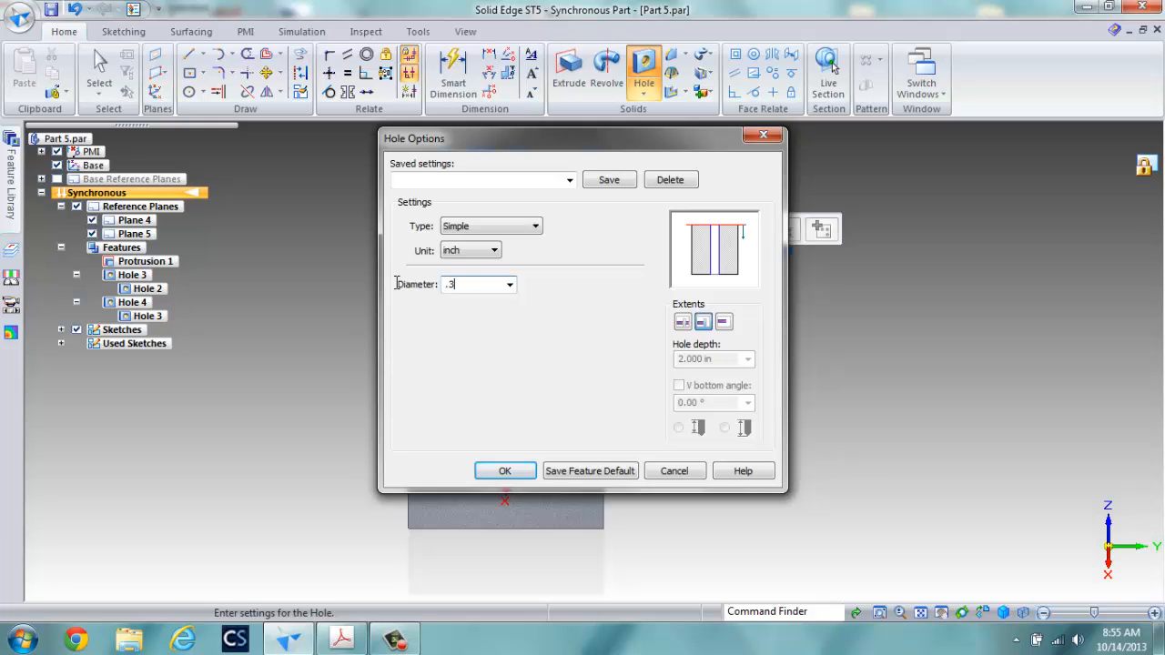
key(Return)
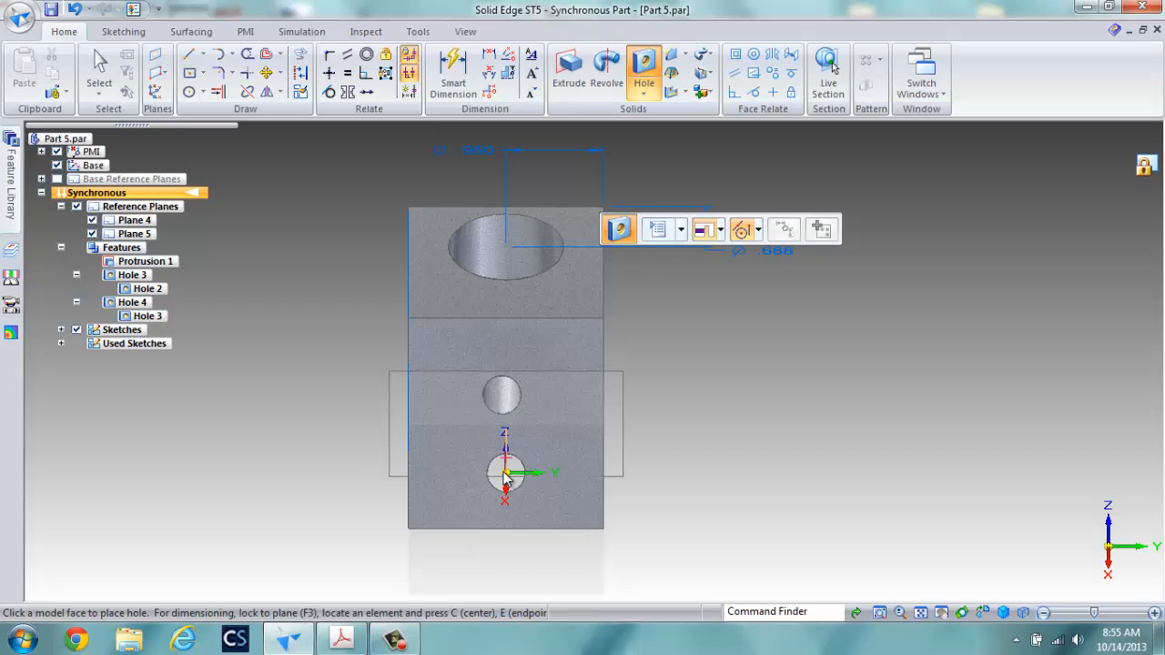
click(506, 473)
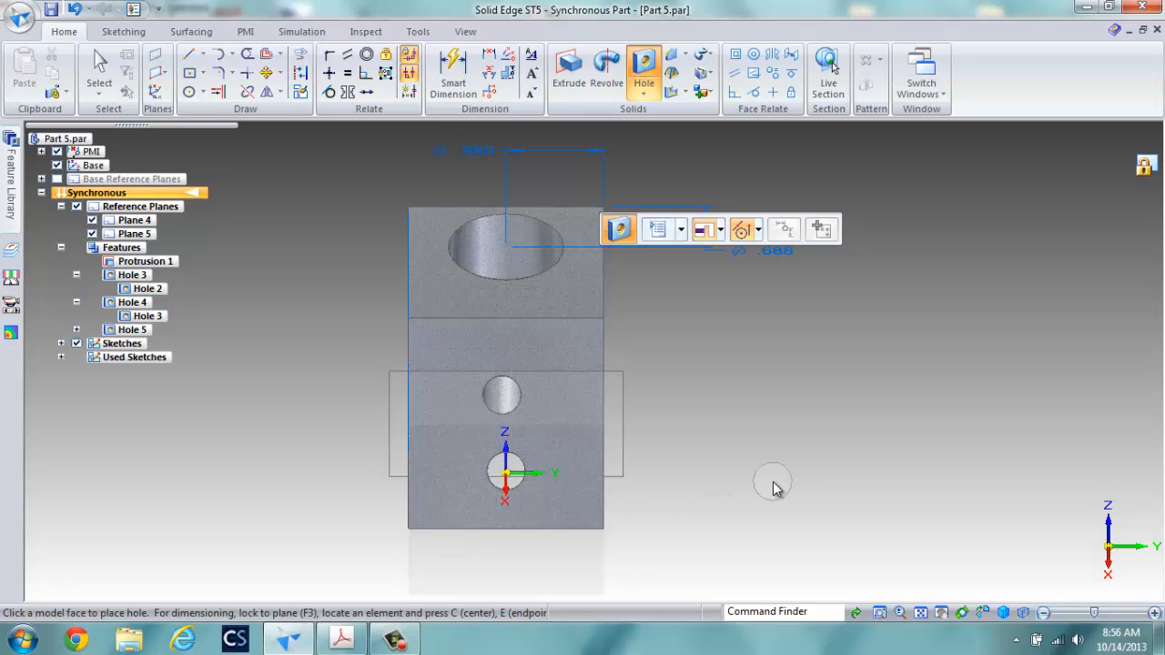
right_click(800, 488)
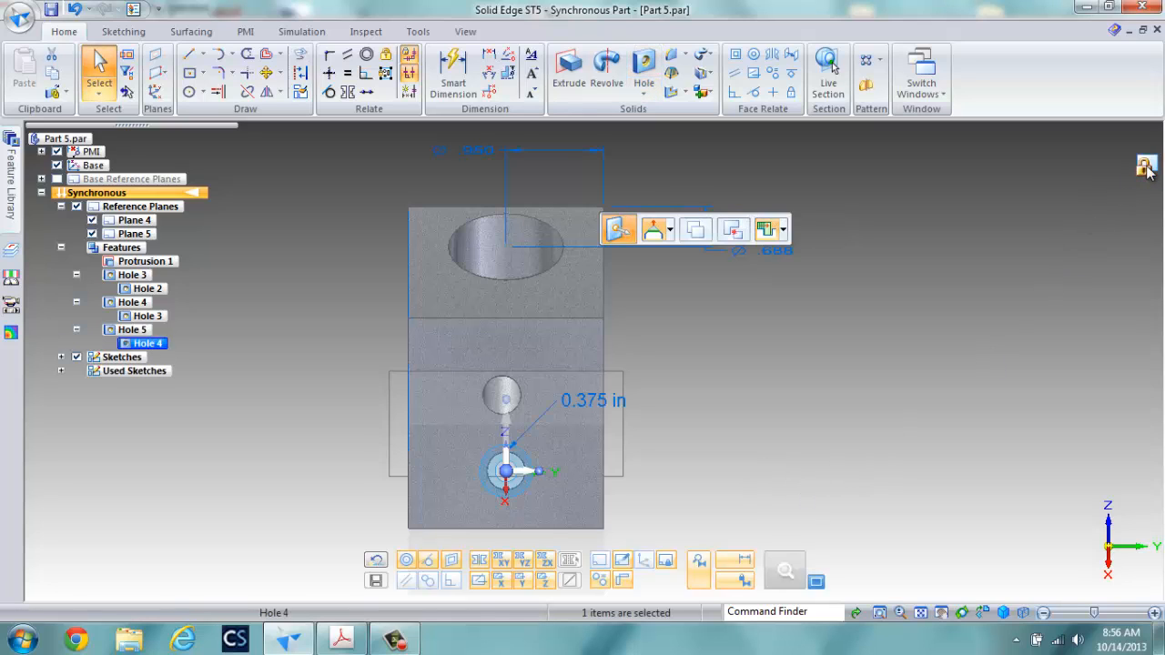
click(972, 316)
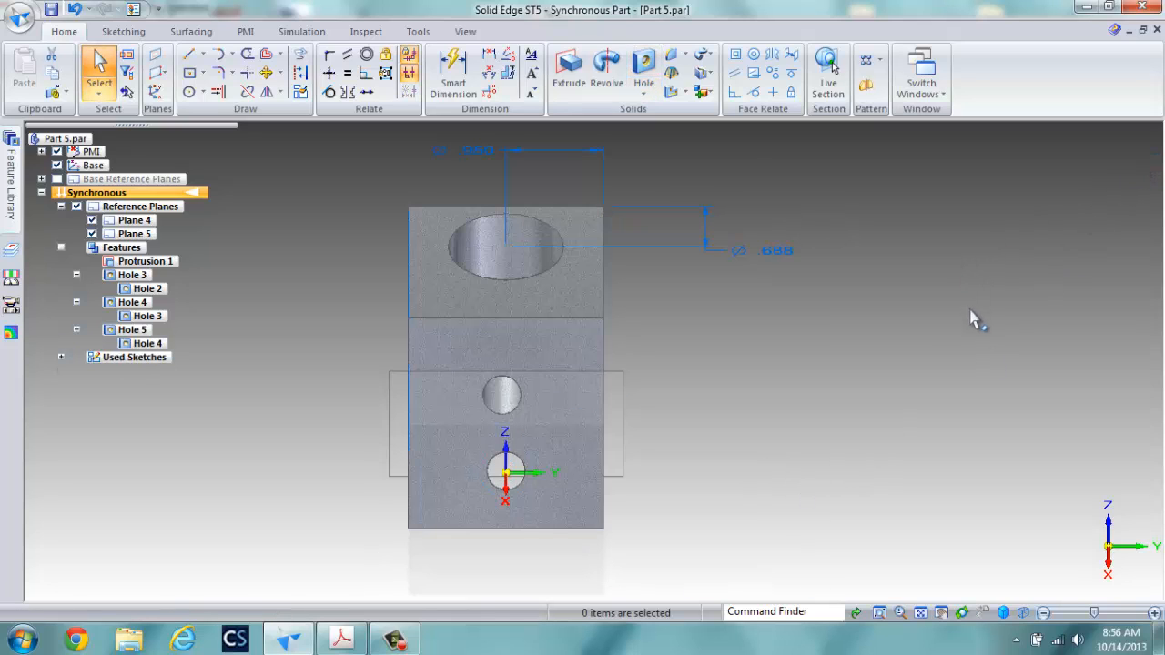
Examine the two angled hole openings on the block's +X side face in the right view
click(1003, 613)
click(1002, 518)
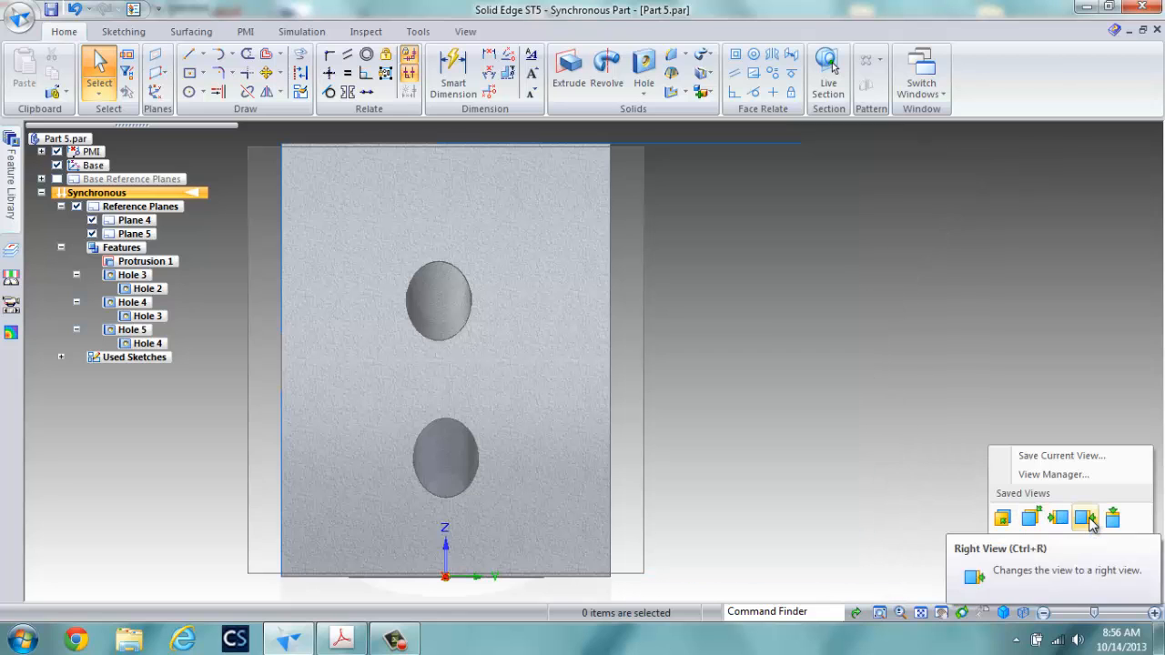
click(1085, 518)
middle_drag(902, 382, 951, 414)
click(1004, 613)
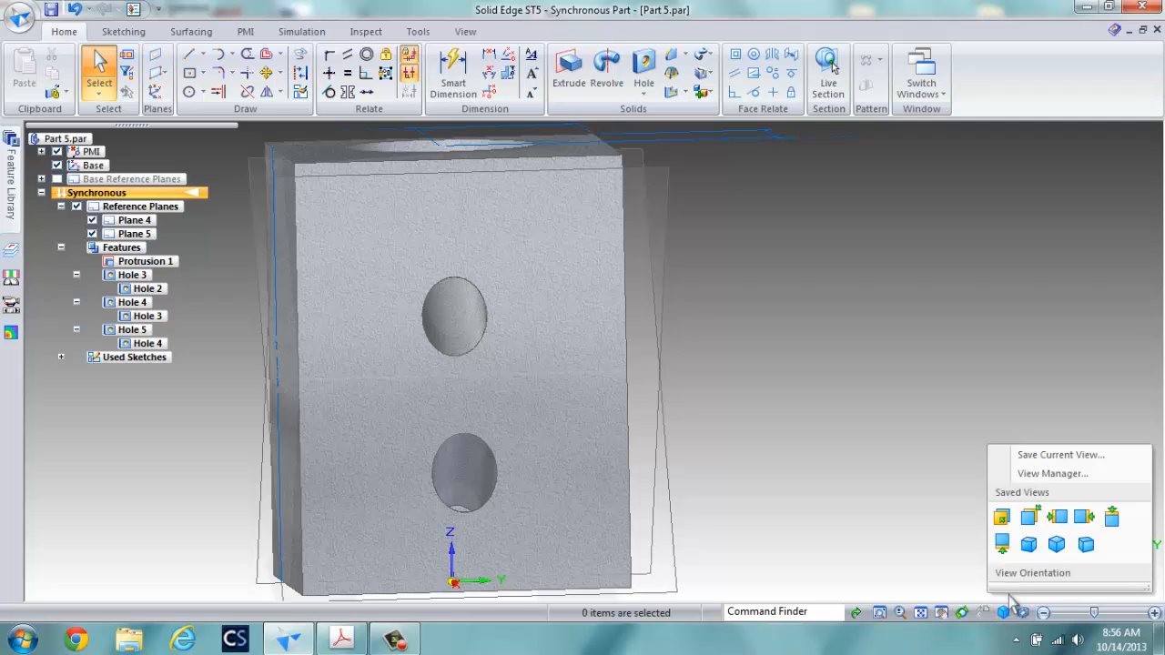
click(1085, 518)
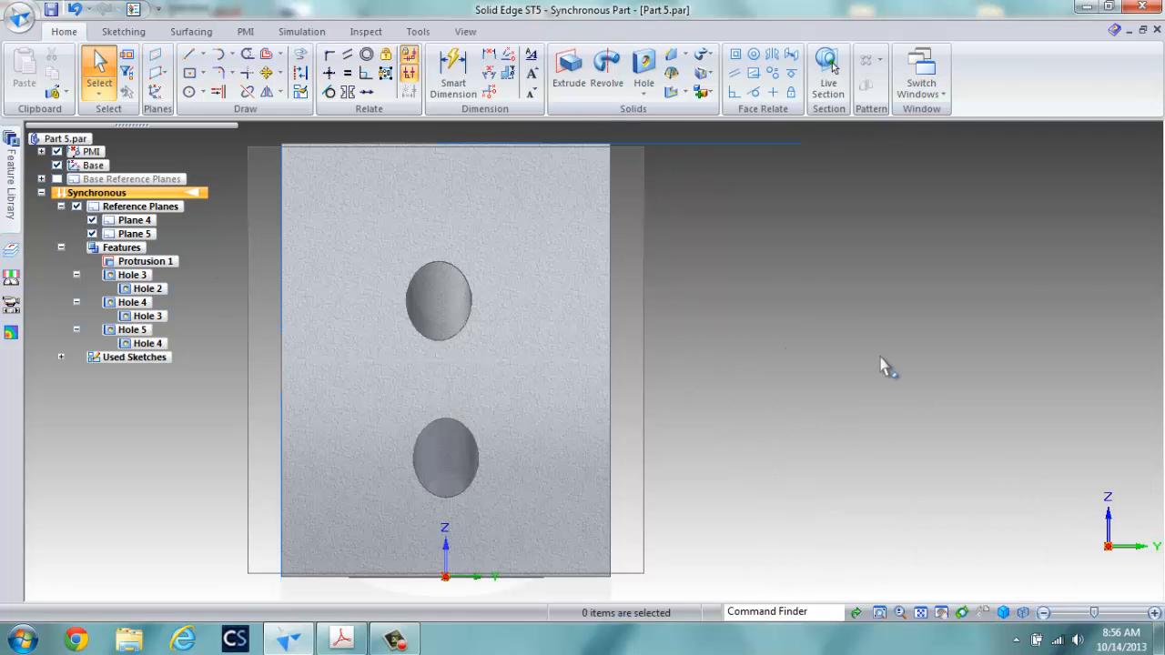
Dimension the upper hole's center from the -Y edge of the +X side face and set it to 0.950 in, moving the hole
click(489, 57)
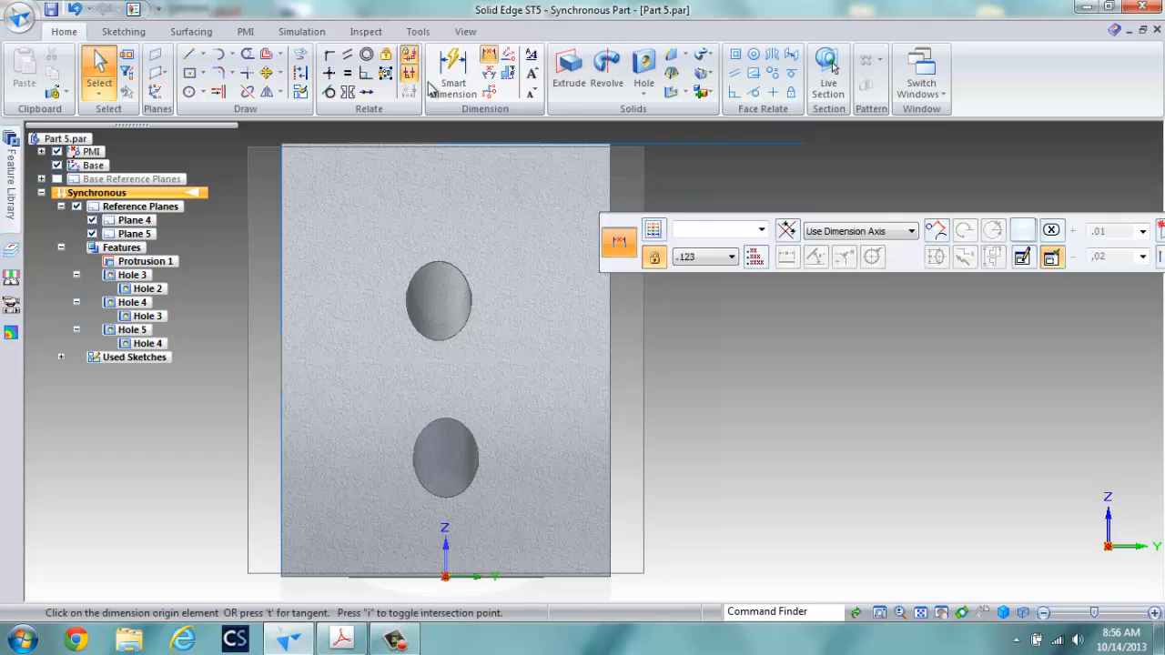
click(284, 193)
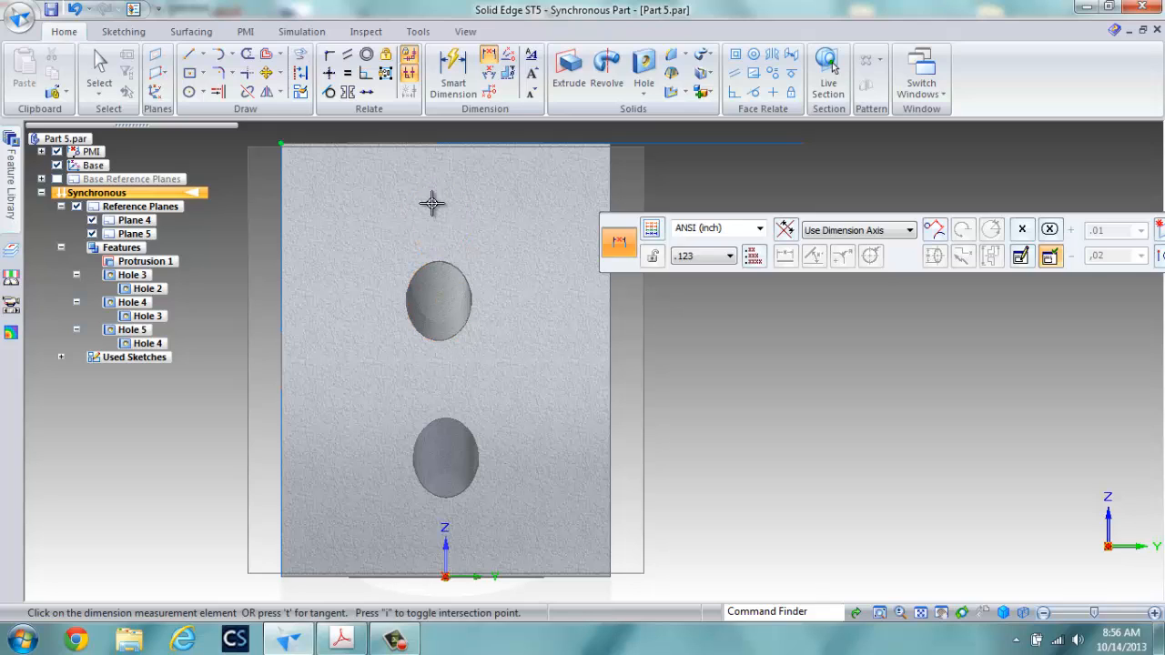
click(438, 342)
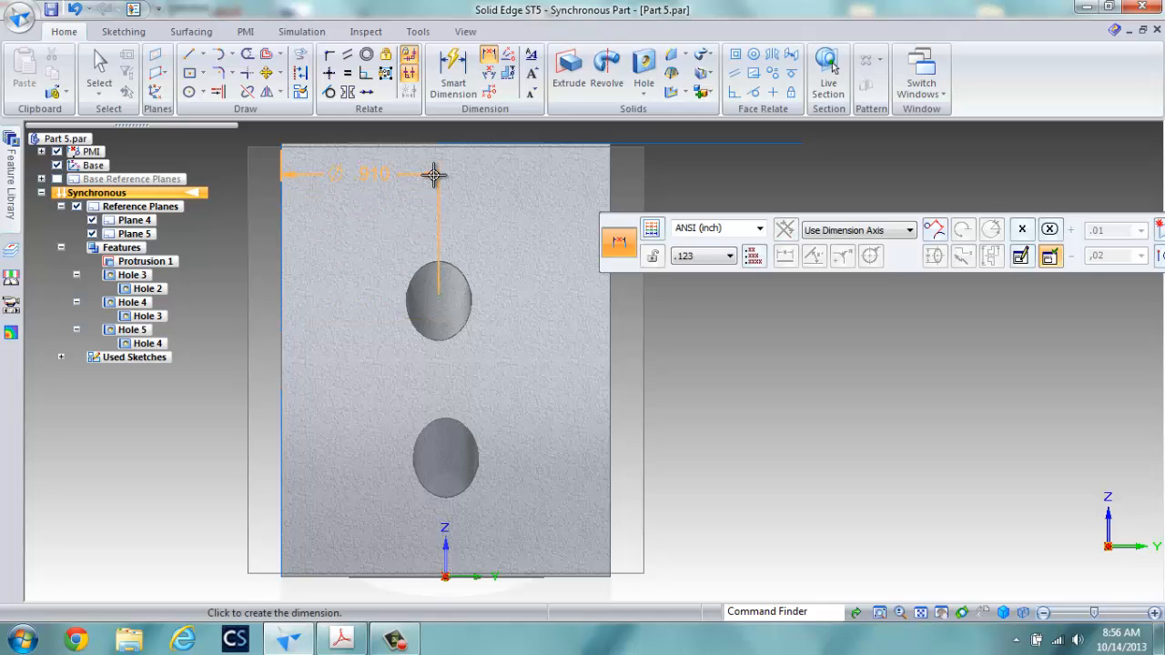
click(433, 174)
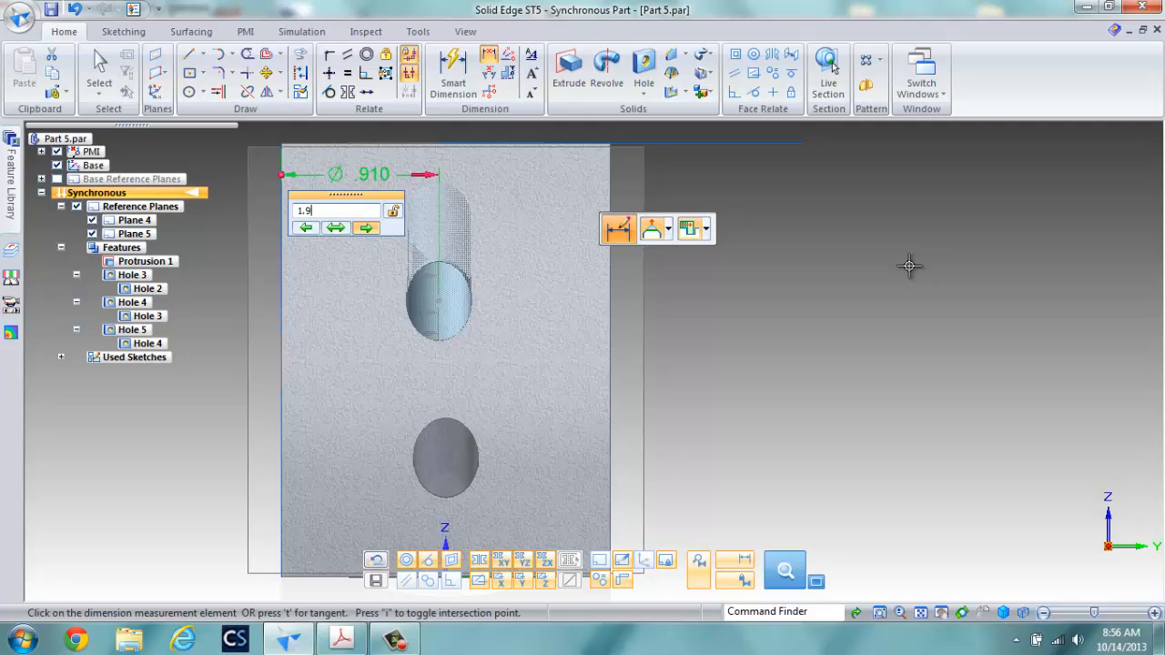
key(Return)
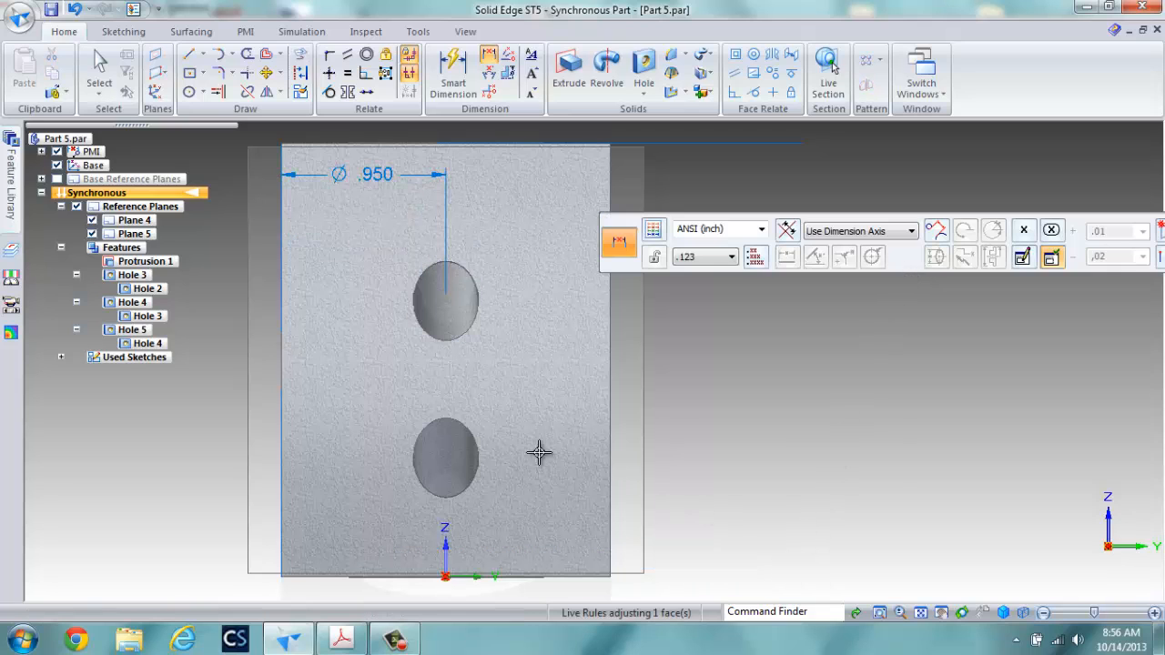
Dimension the lower hole's center from the same -Y edge of the +X side face
click(281, 501)
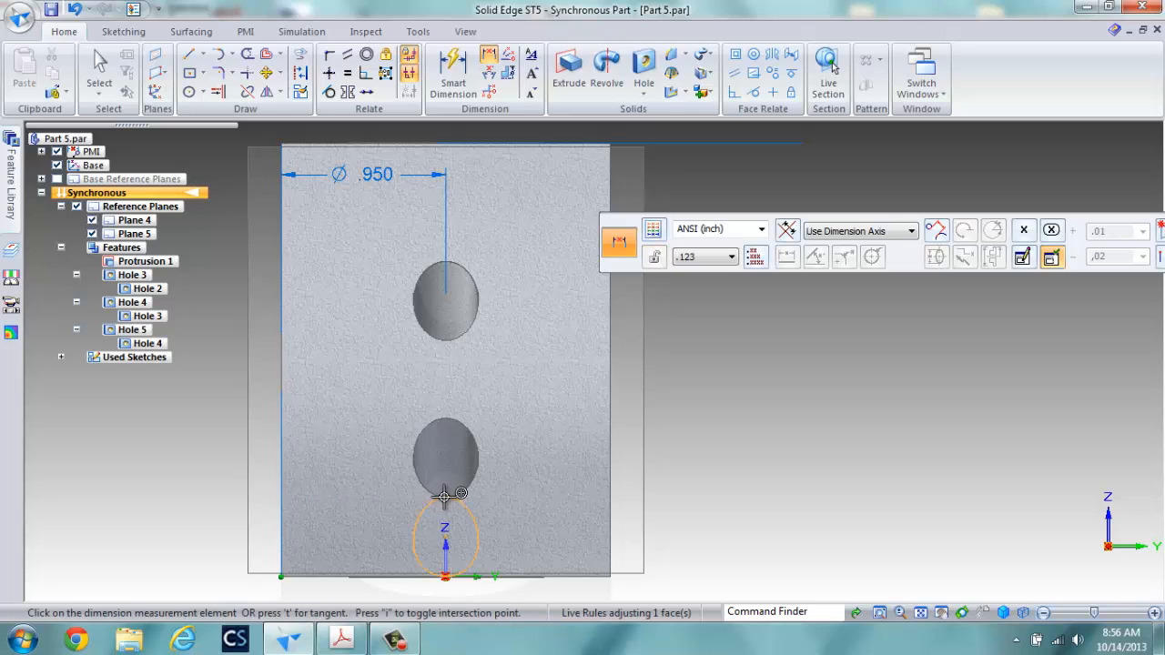
click(447, 420)
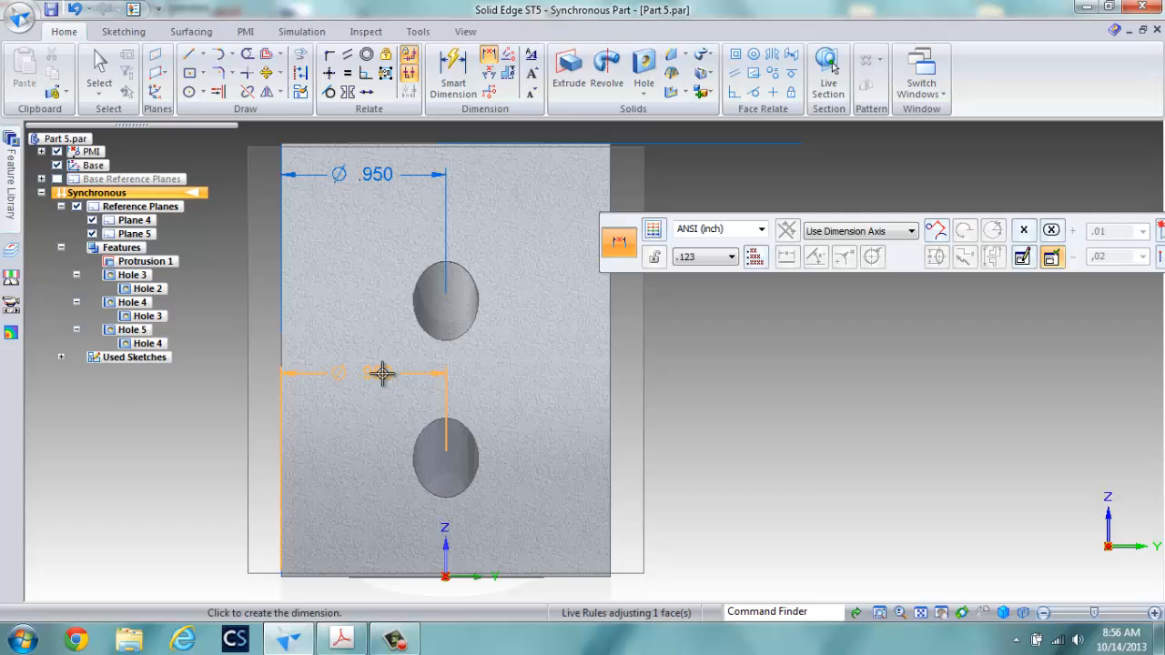
click(382, 373)
key(Escape)
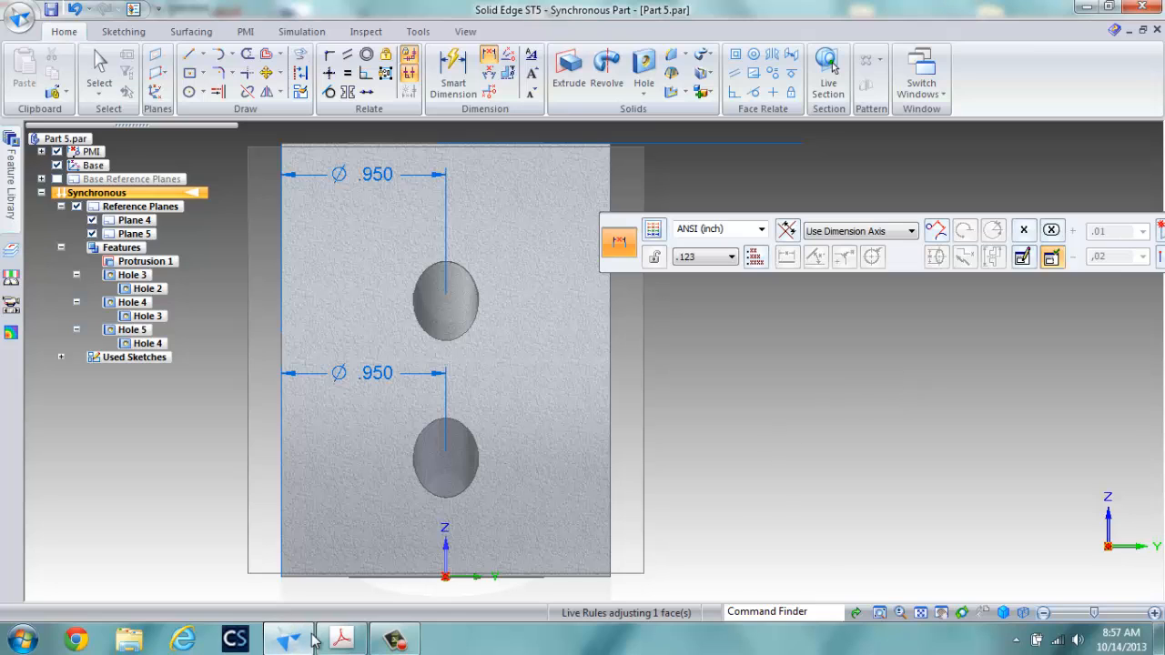
Check the hole height in the PDF drawing and dimension the lower hole's center .7 in above the block's bottom edge
click(341, 640)
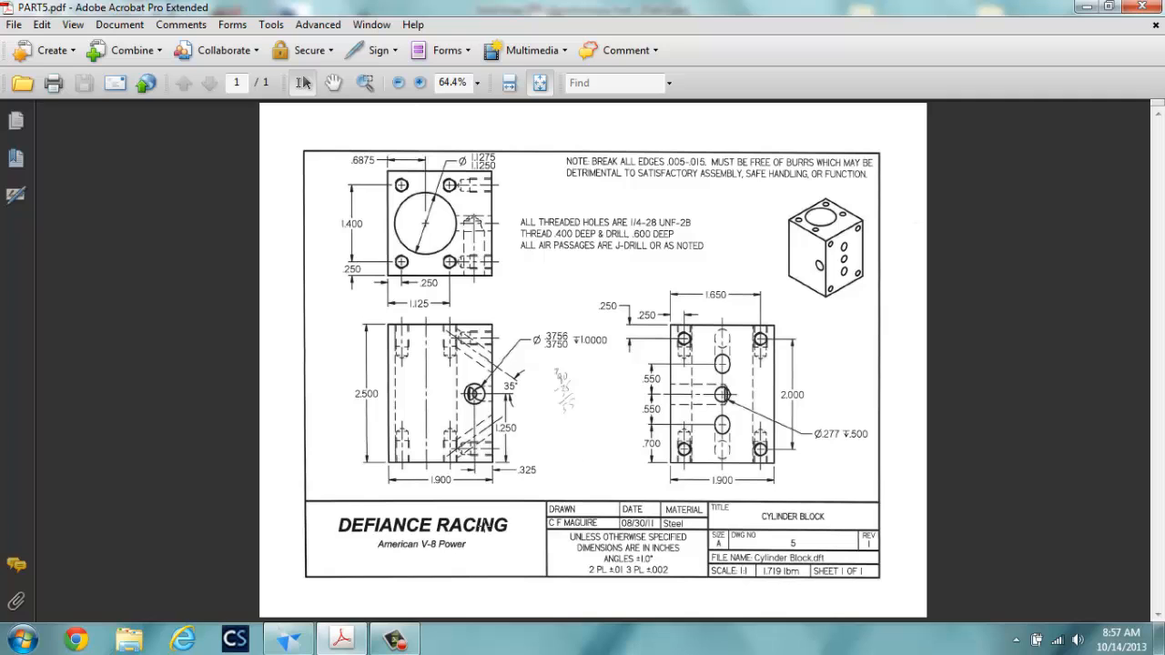
mouse_move(347, 643)
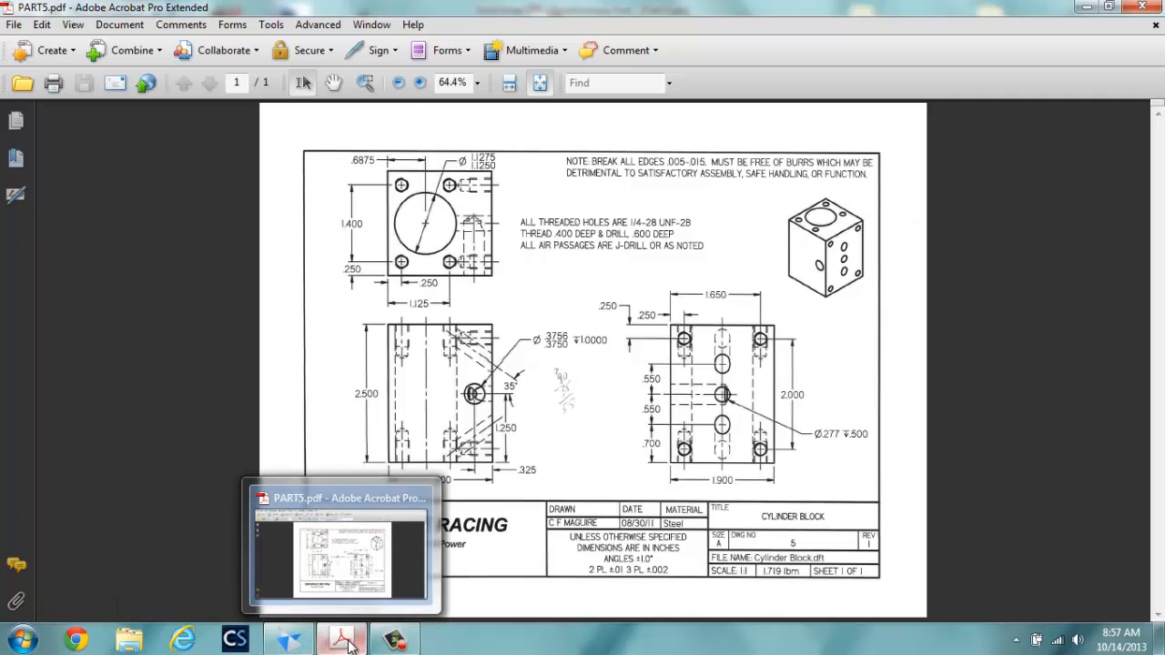
click(290, 643)
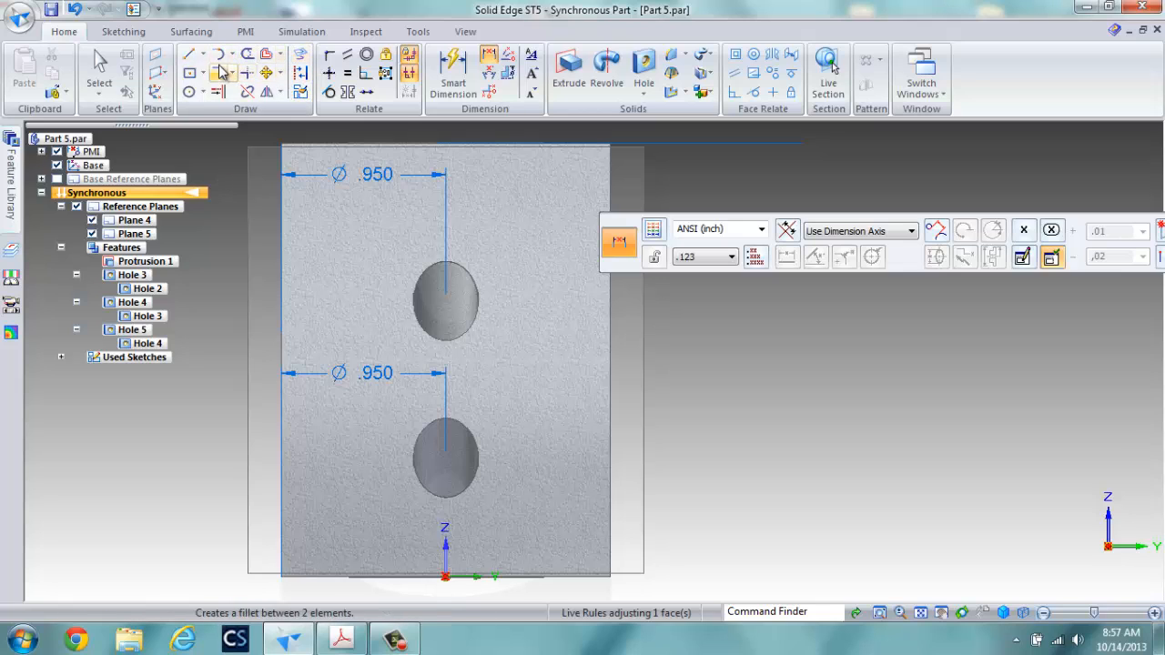
click(454, 75)
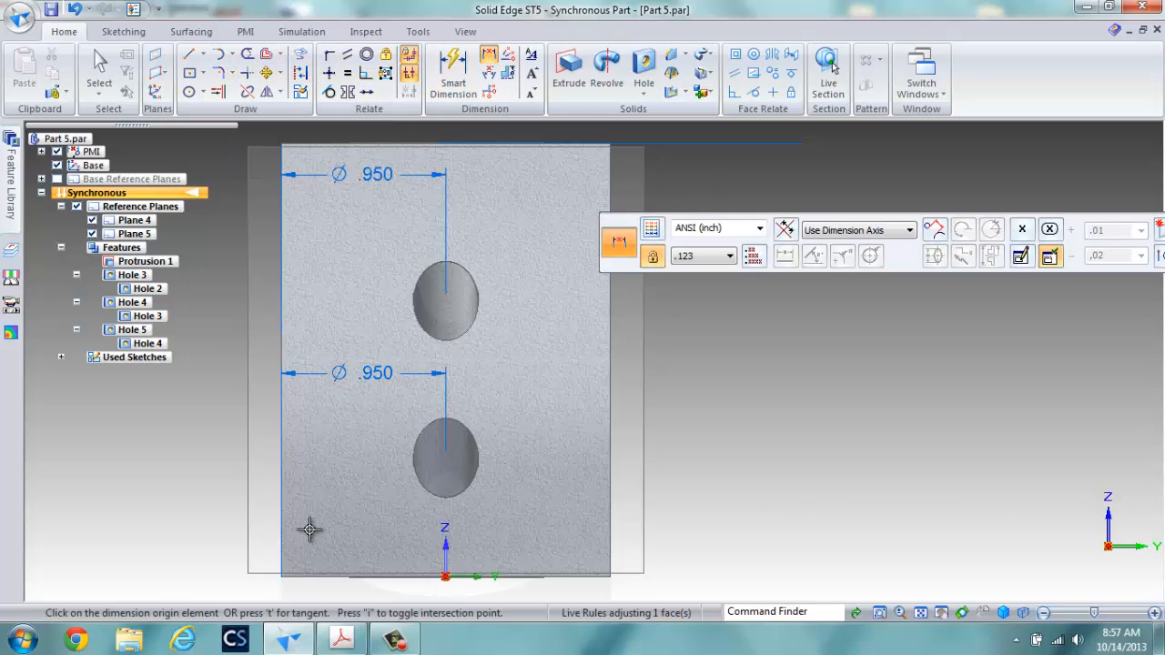
click(312, 577)
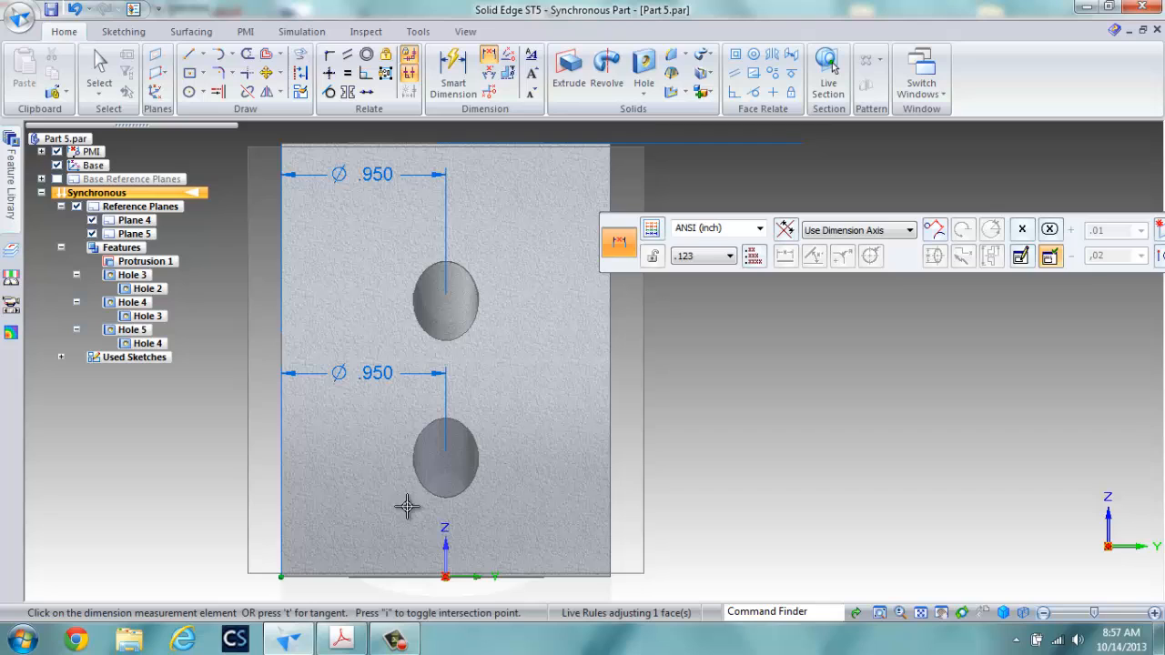
click(474, 460)
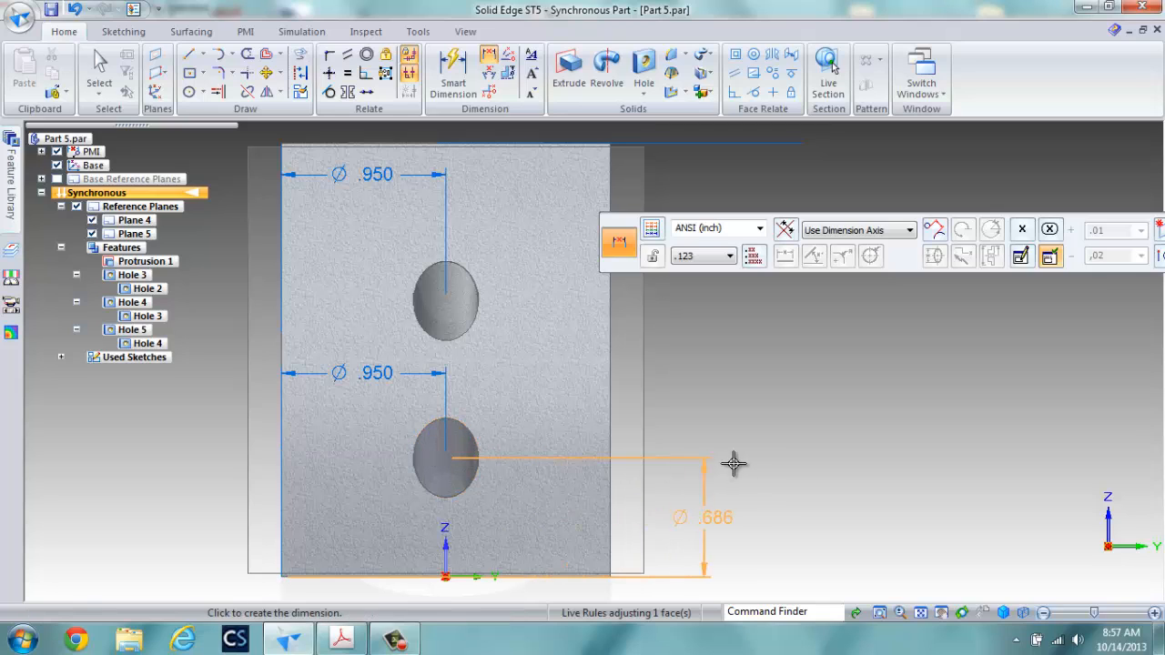
click(762, 461)
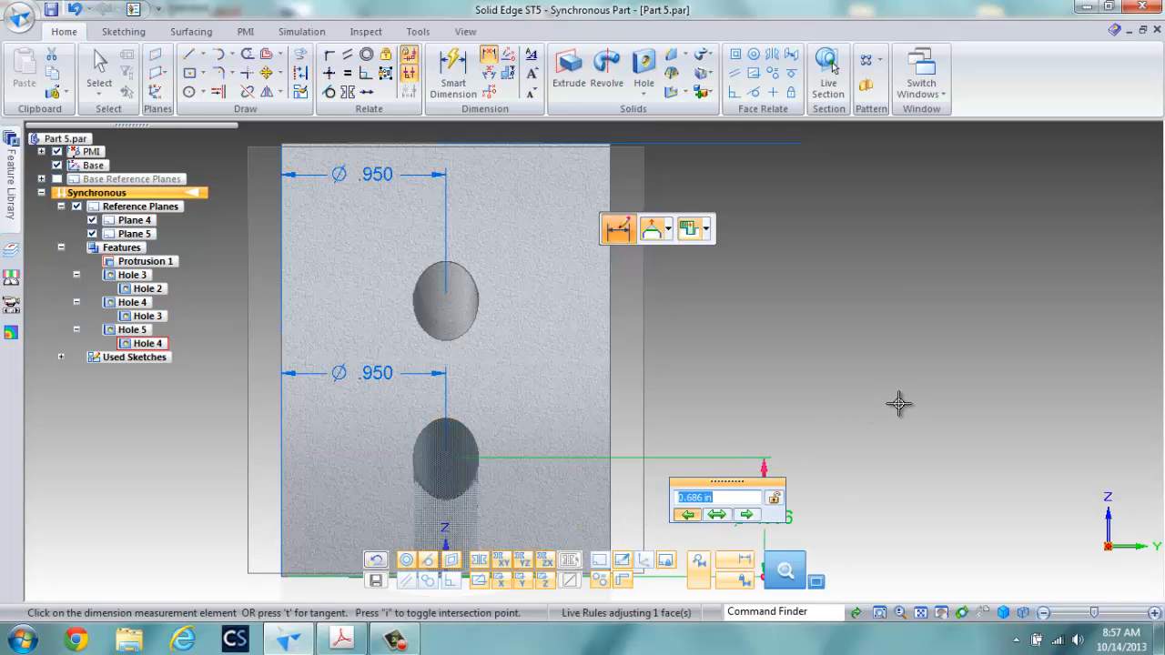
text(.7)
key(Return)
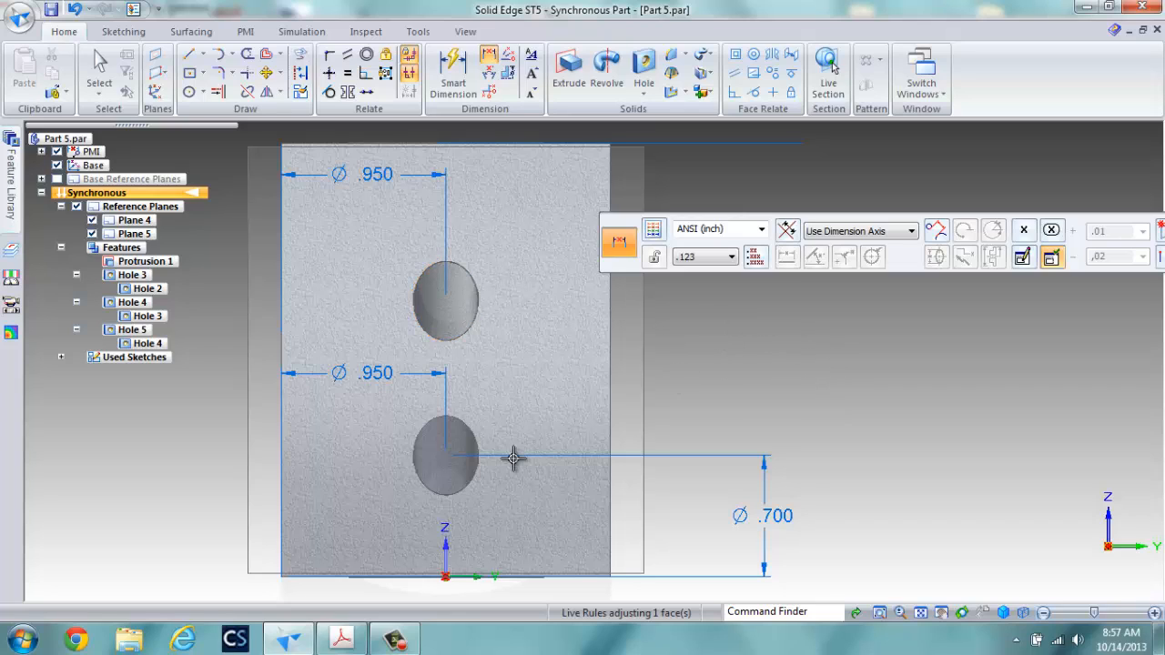
Dimension the vertical distance between the two hole centers and set it to 1.1 in, moving the upper hole
right_click(749, 359)
click(471, 300)
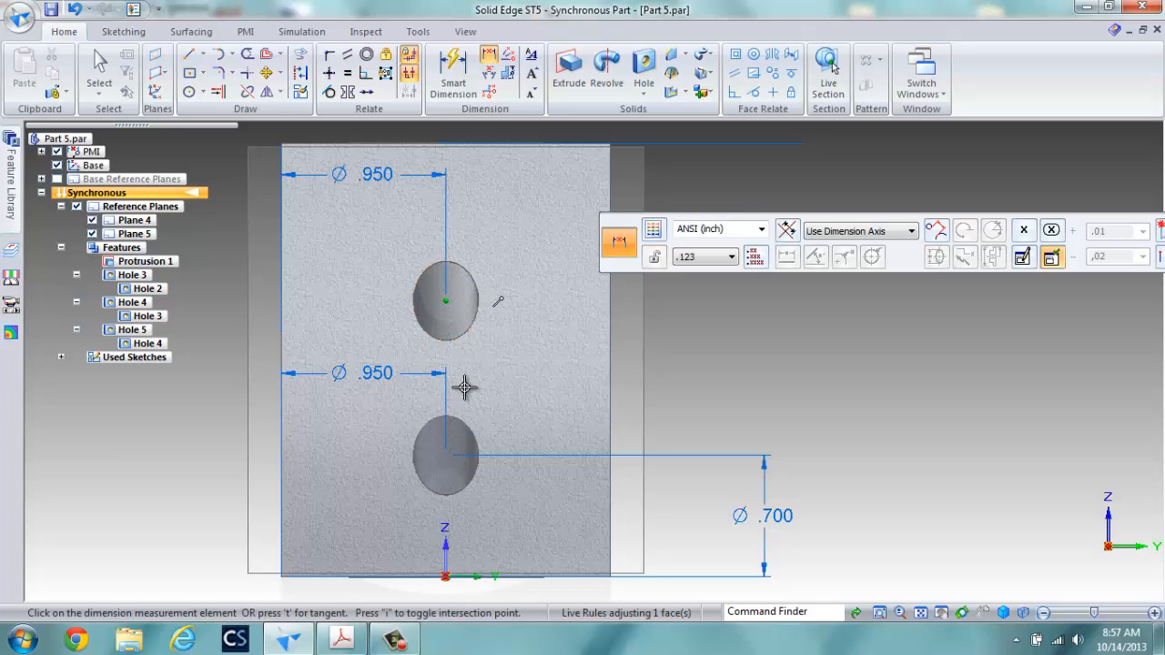
click(479, 454)
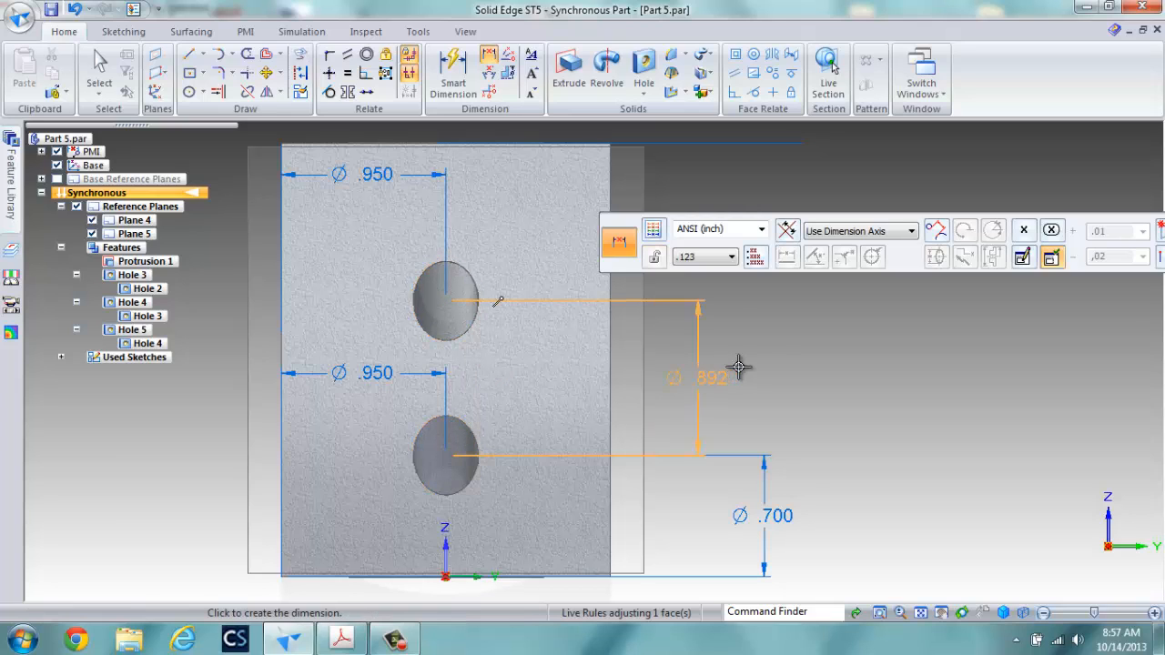
click(801, 356)
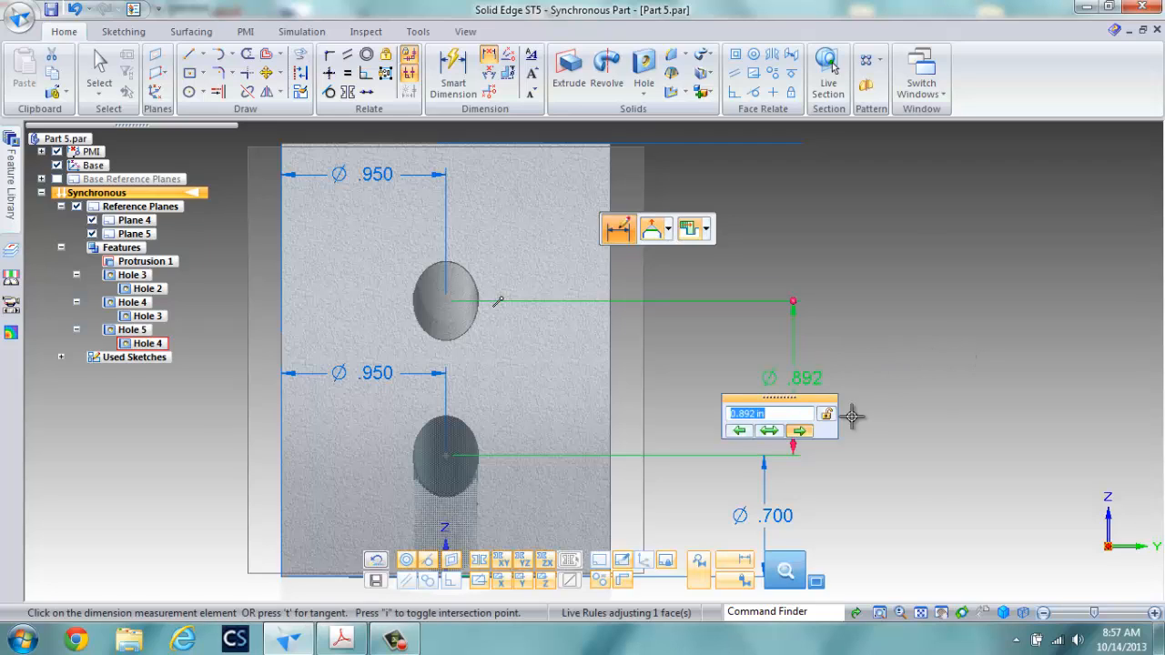
click(740, 433)
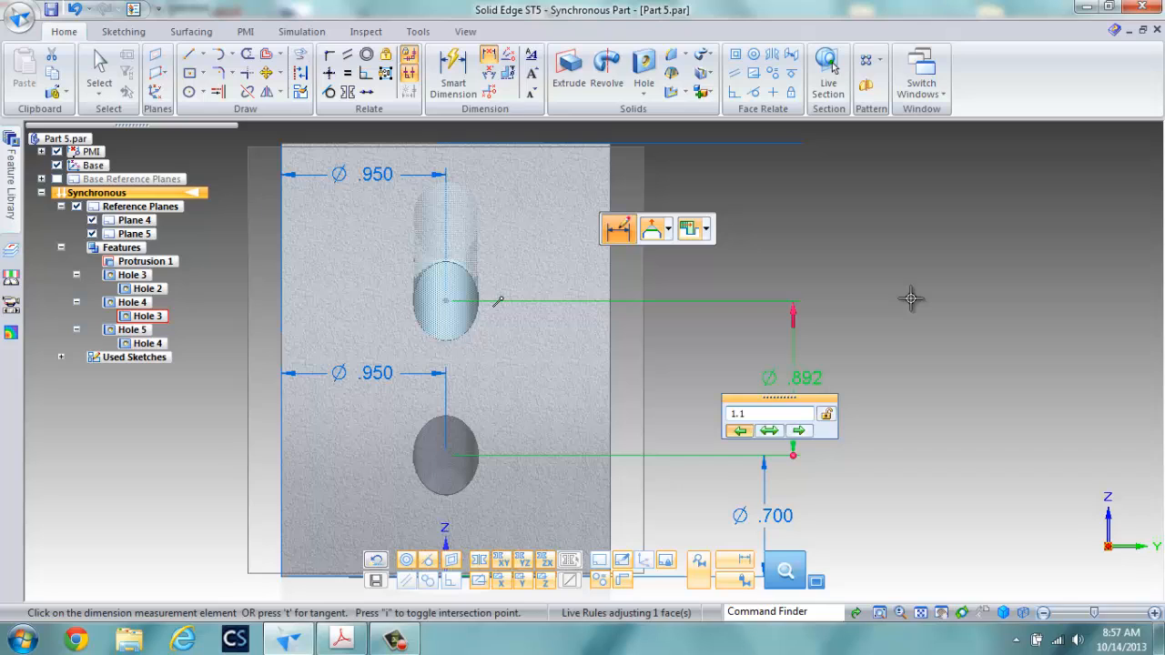
key(Return)
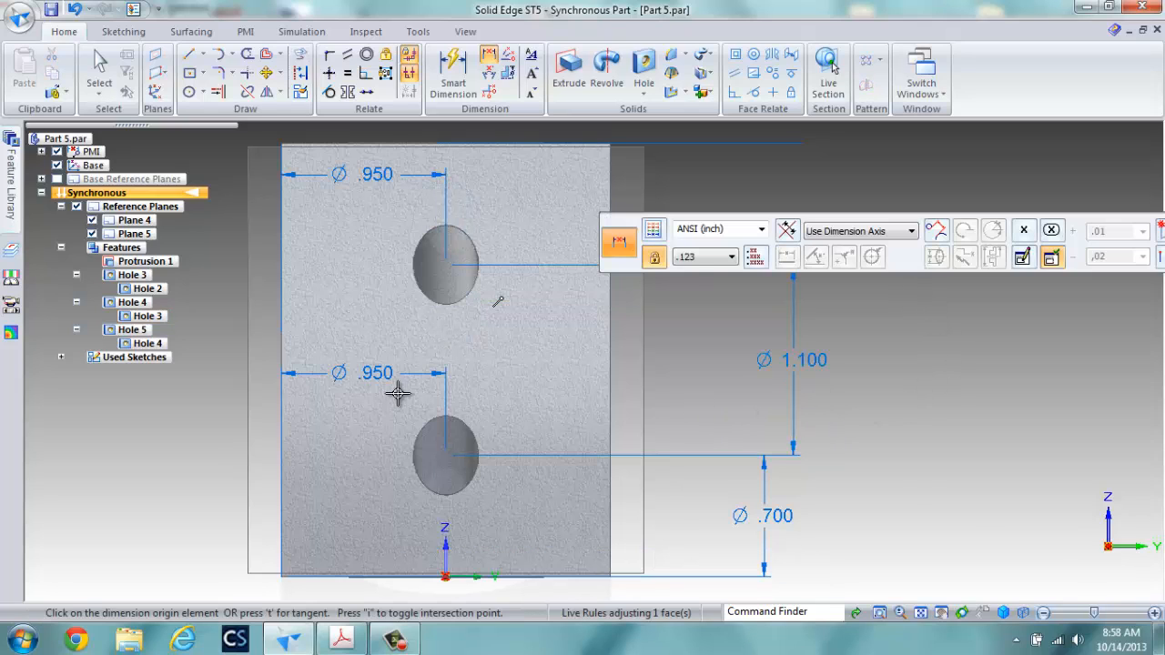
Examine the angled holes inside the block with visible and hidden edges from several angles, and return to the shaded display with edges
click(1003, 612)
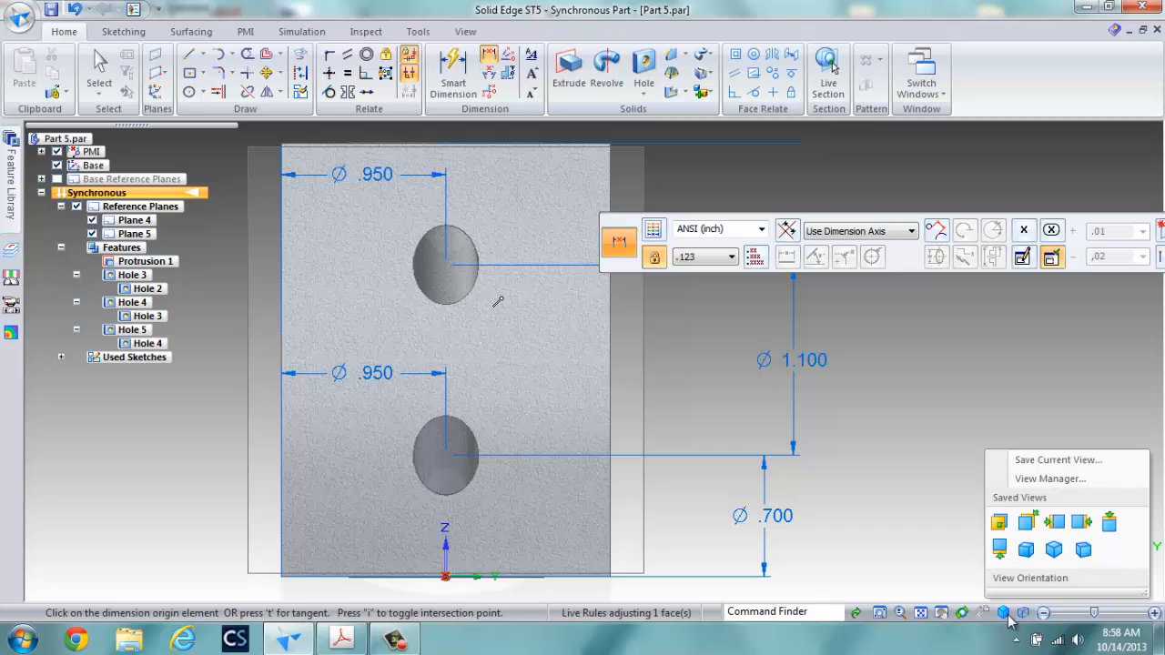
click(1053, 549)
middle_drag(436, 463, 392, 419)
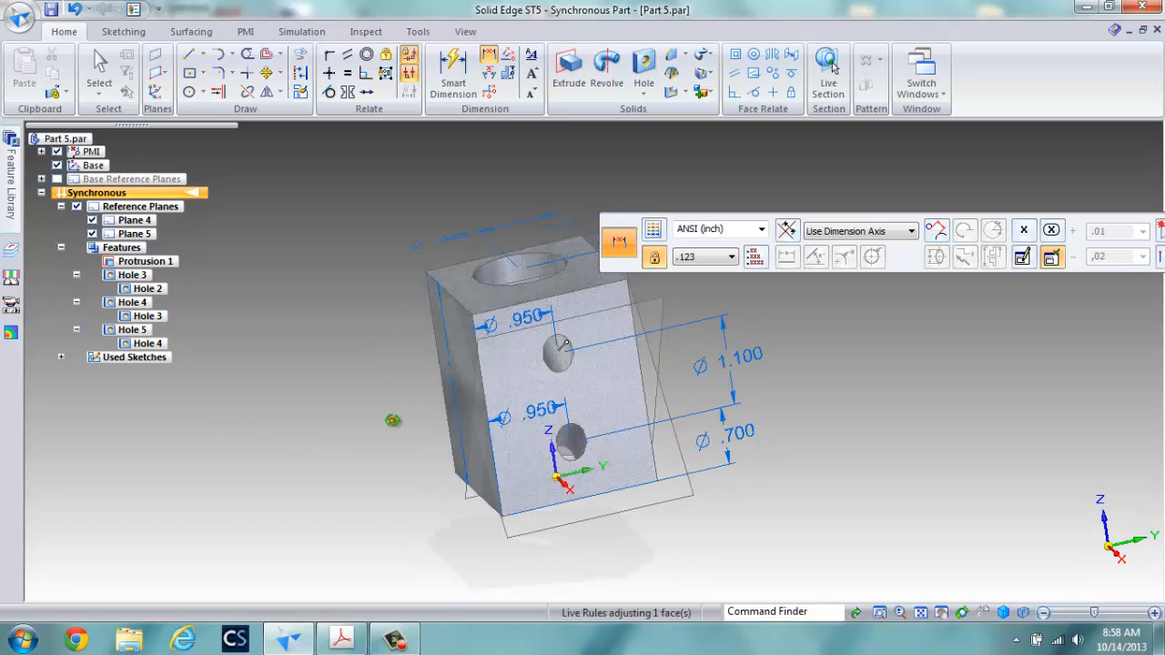
click(1023, 613)
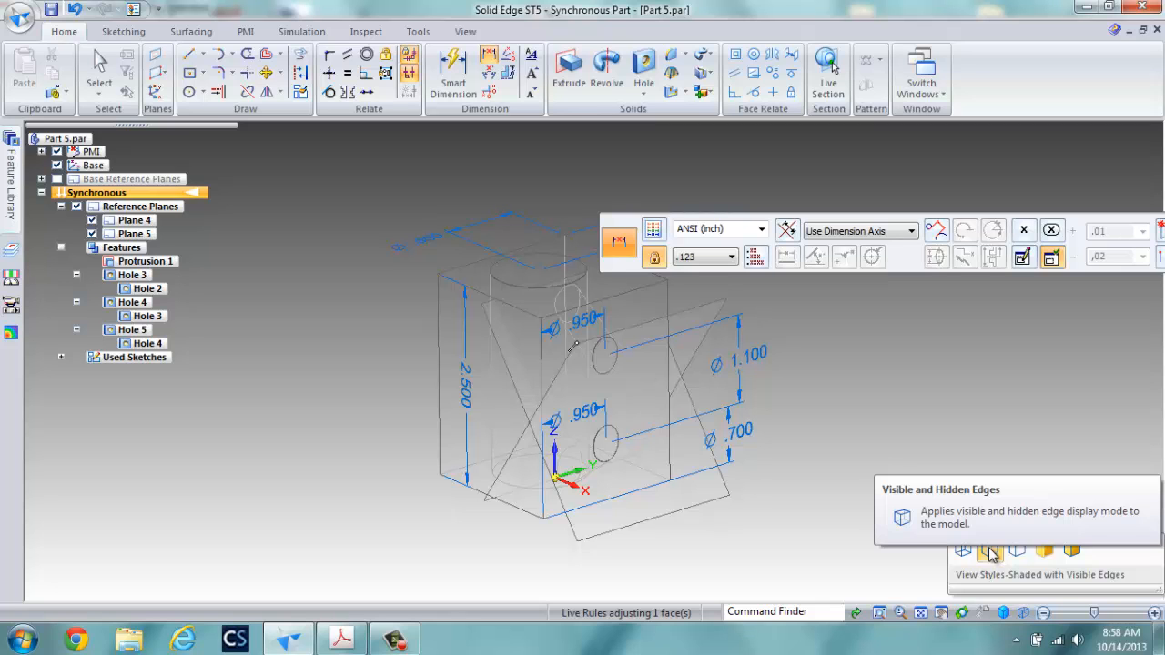
click(991, 554)
middle_drag(814, 481, 541, 573)
middle_drag(557, 570, 924, 437)
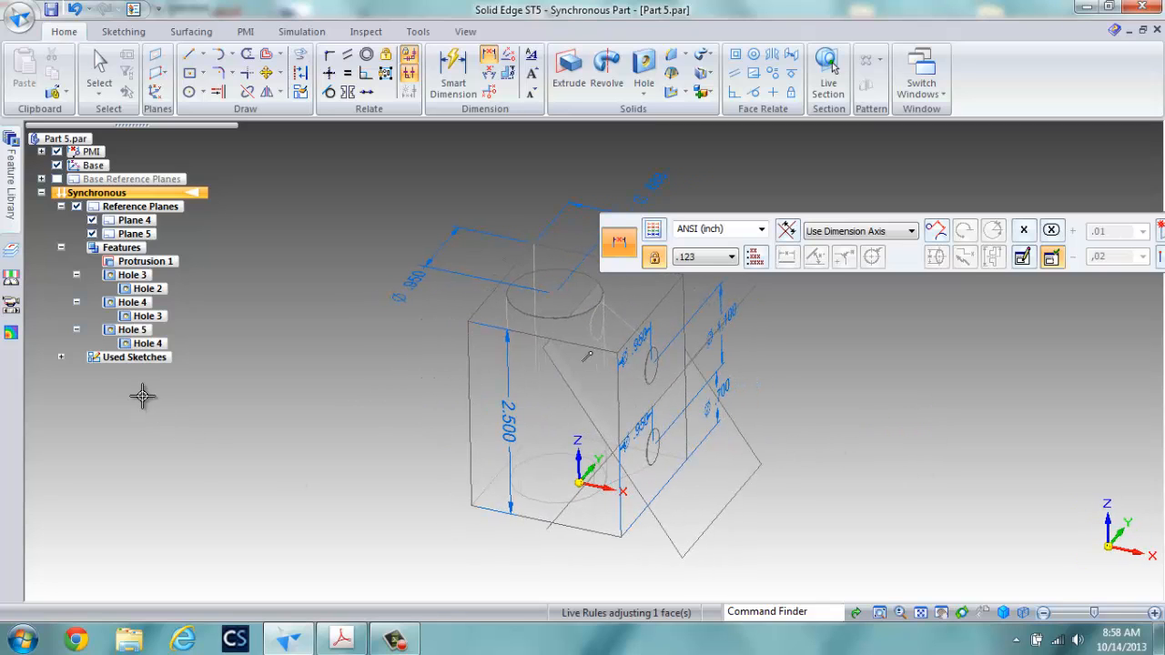
click(1024, 613)
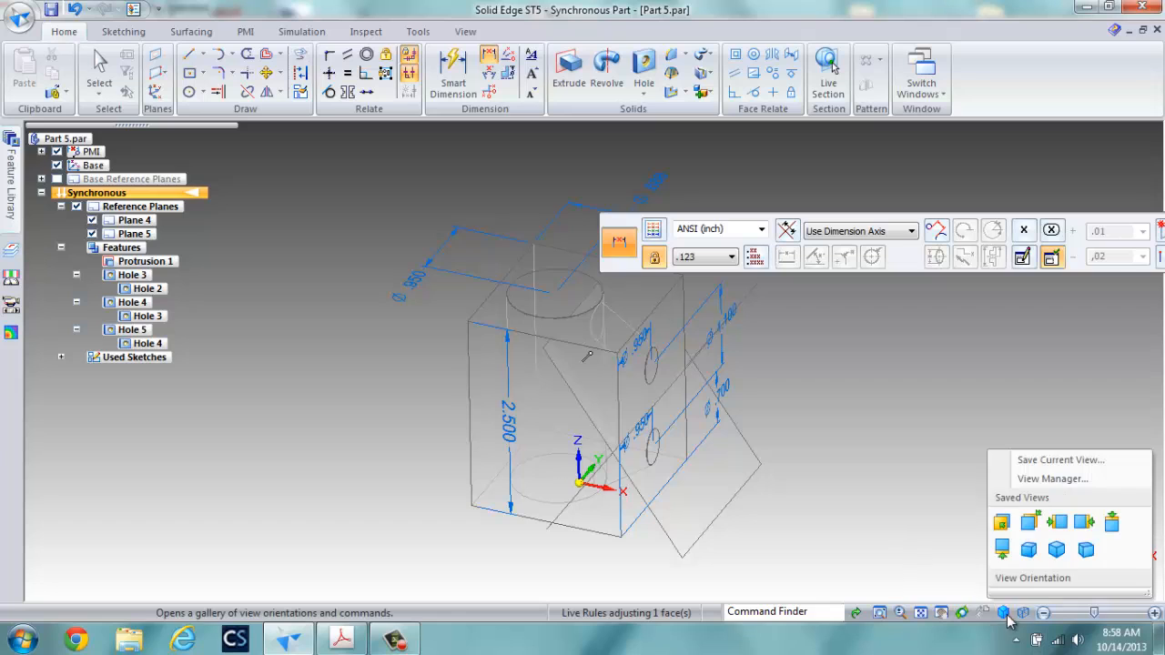
click(1056, 549)
click(1025, 614)
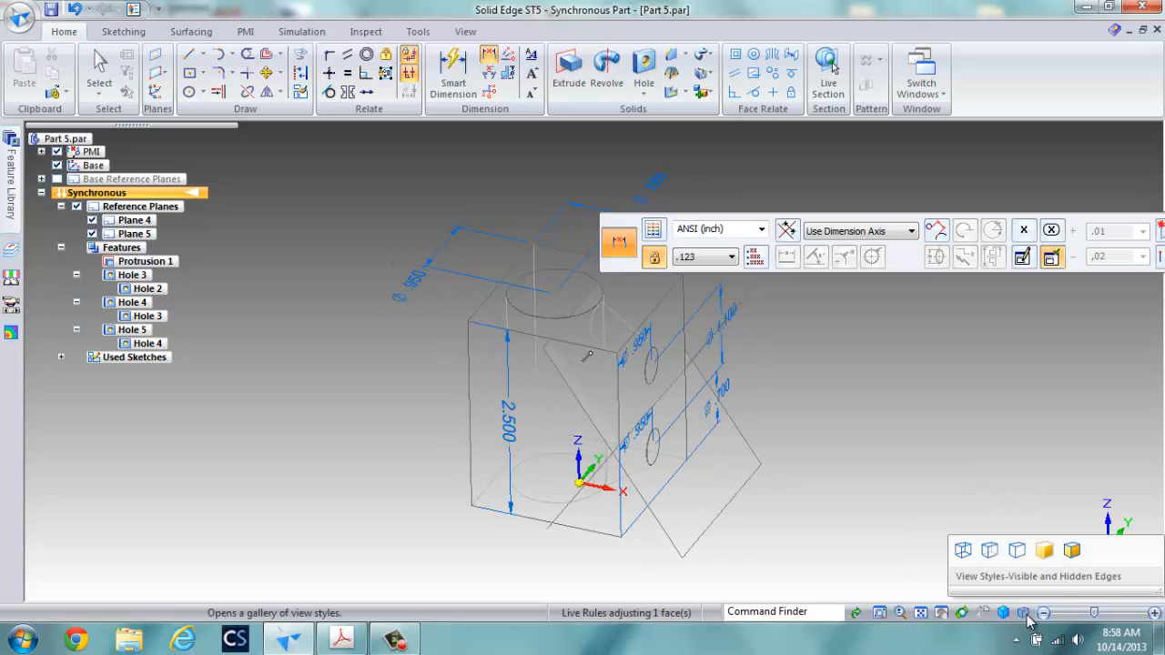
click(1067, 556)
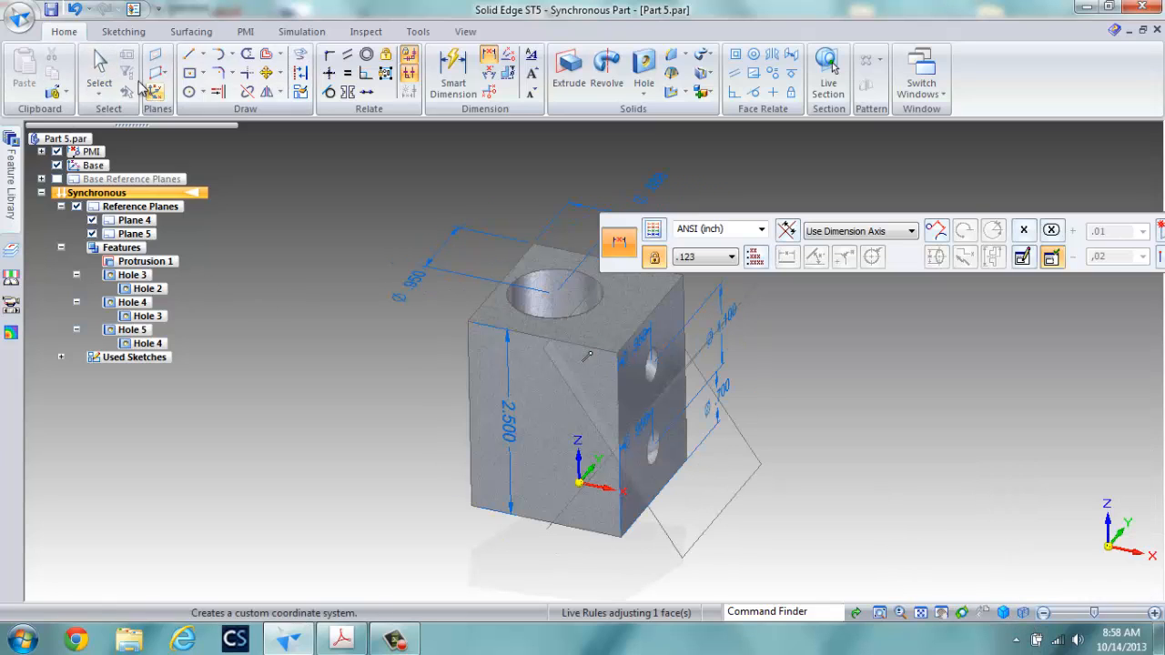
Delete both tilted reference planes used for the angled holes
click(100, 68)
click(755, 457)
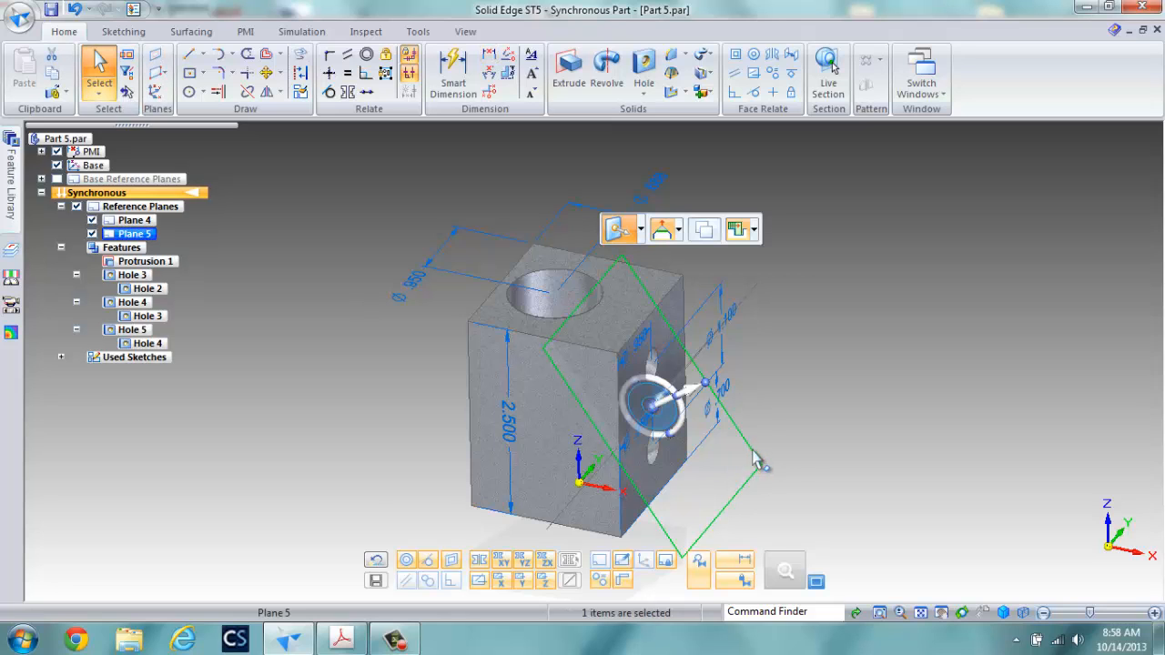
key(Delete)
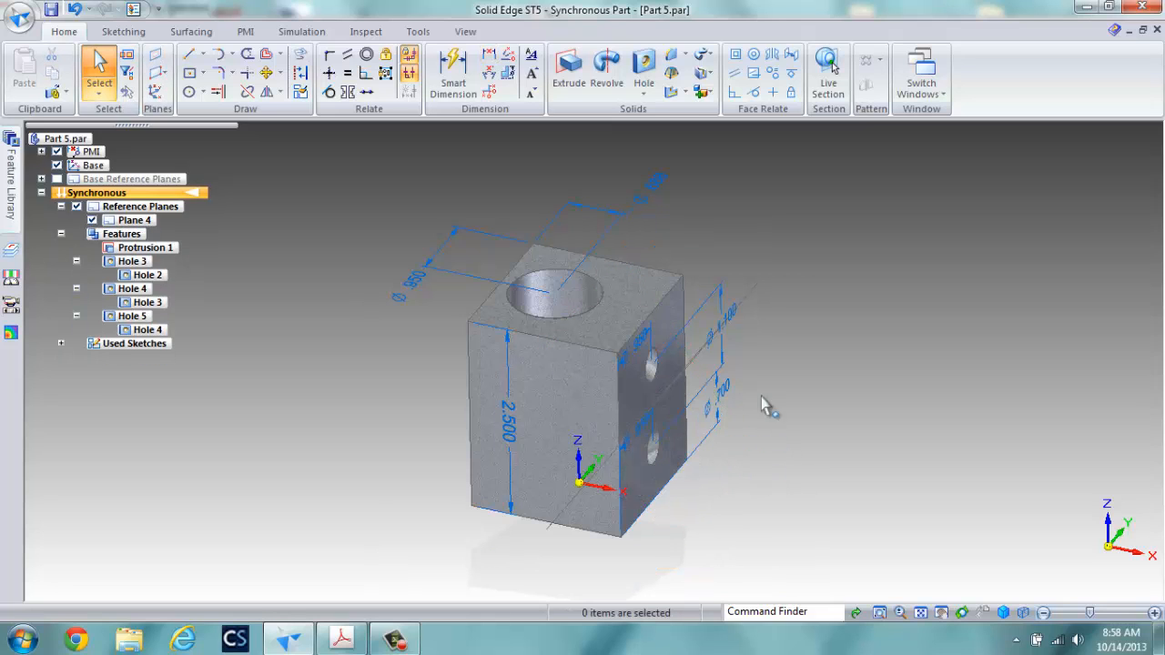
middle_drag(920, 416, 799, 428)
click(635, 319)
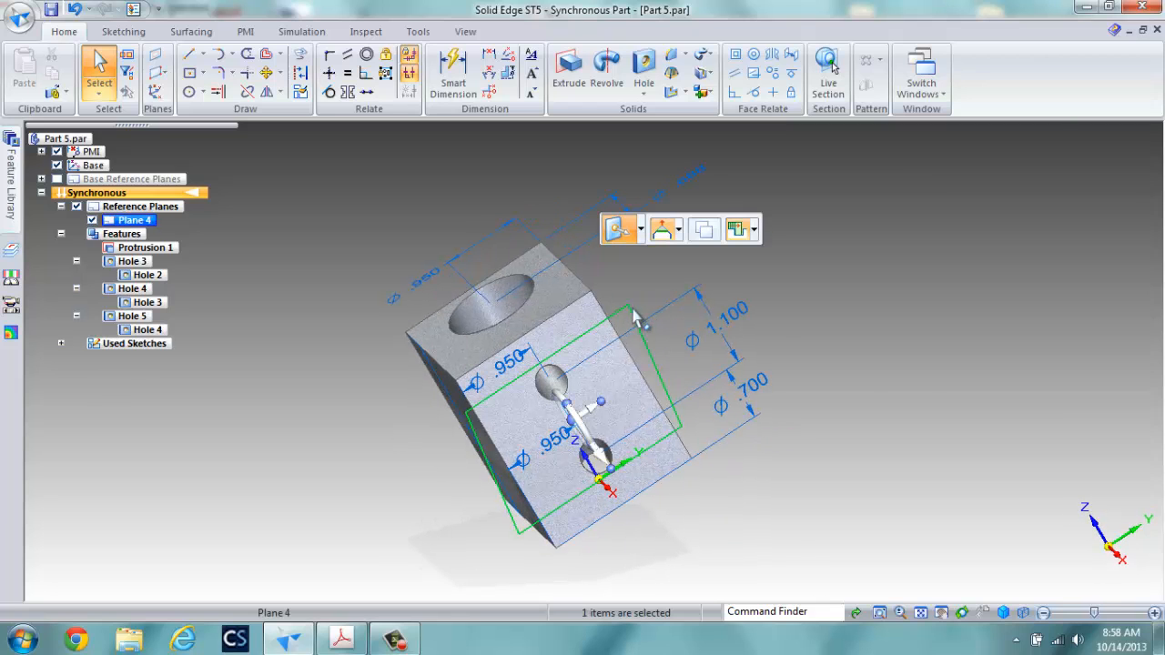
key(Delete)
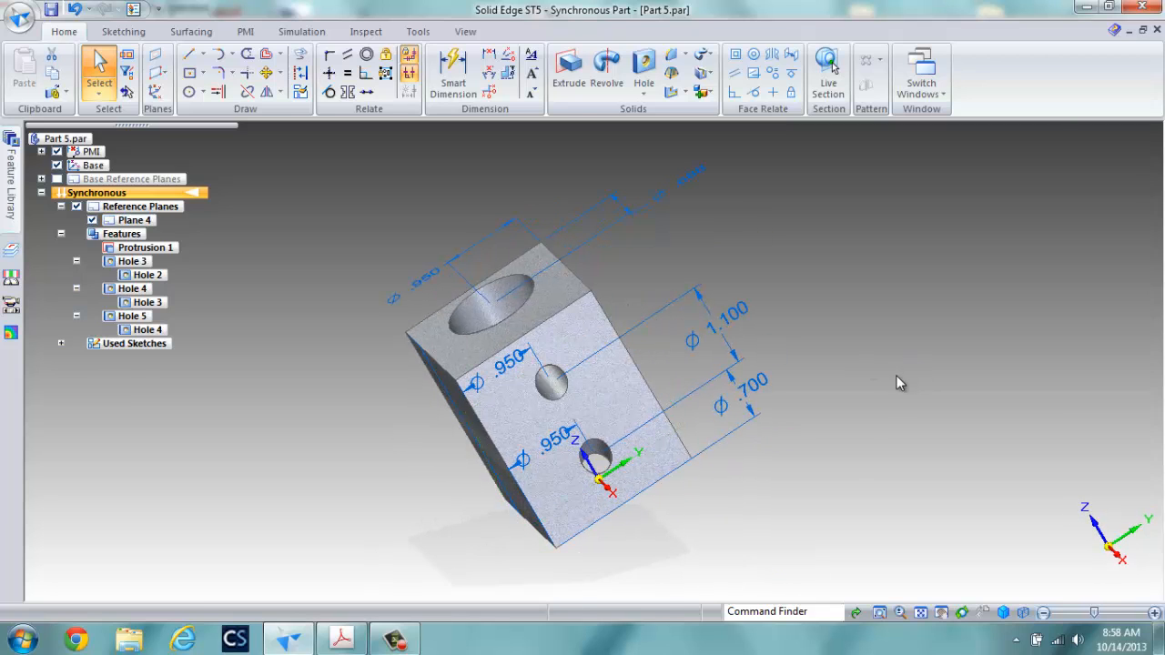
middle_drag(841, 472, 767, 462)
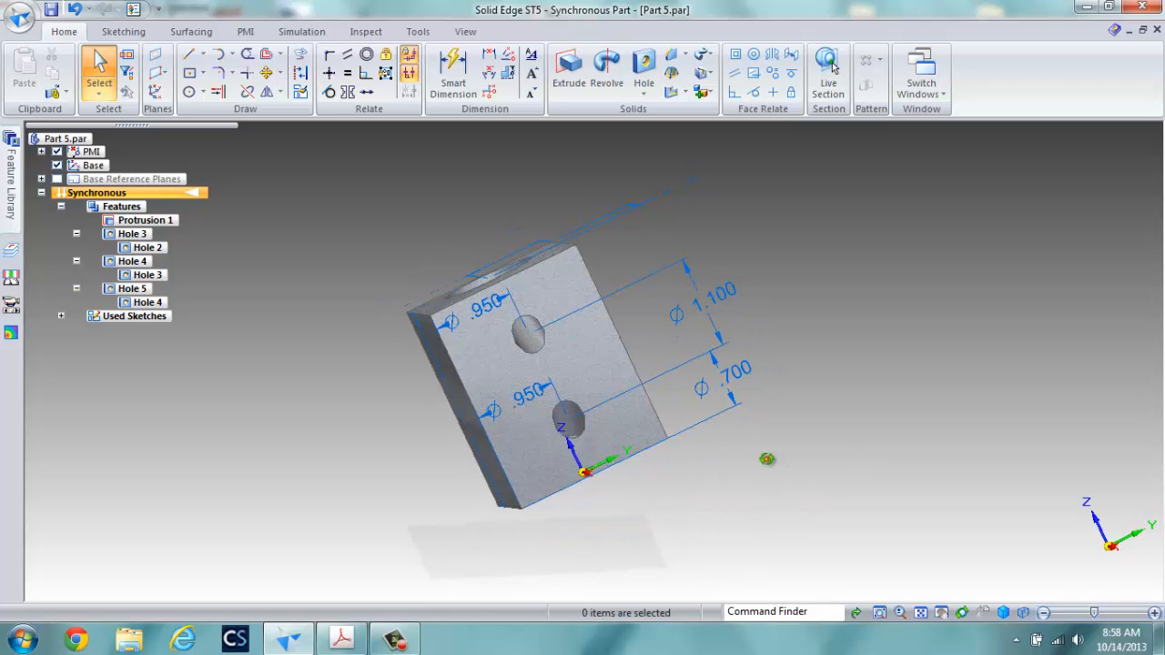
click(1004, 615)
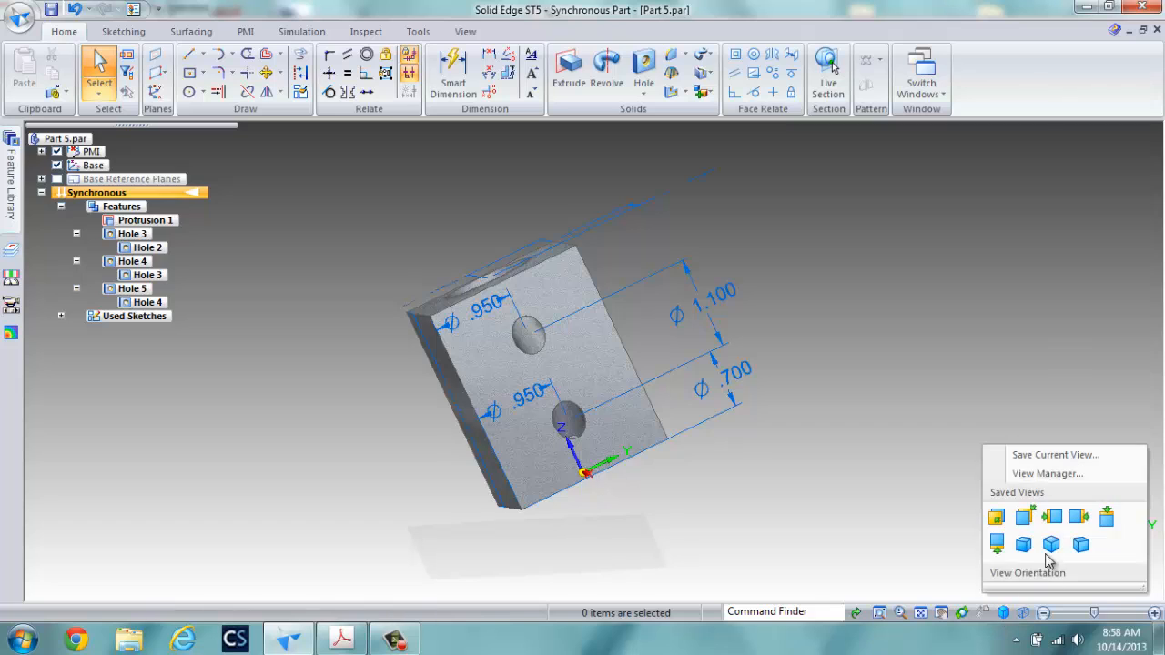
click(1051, 544)
click(824, 401)
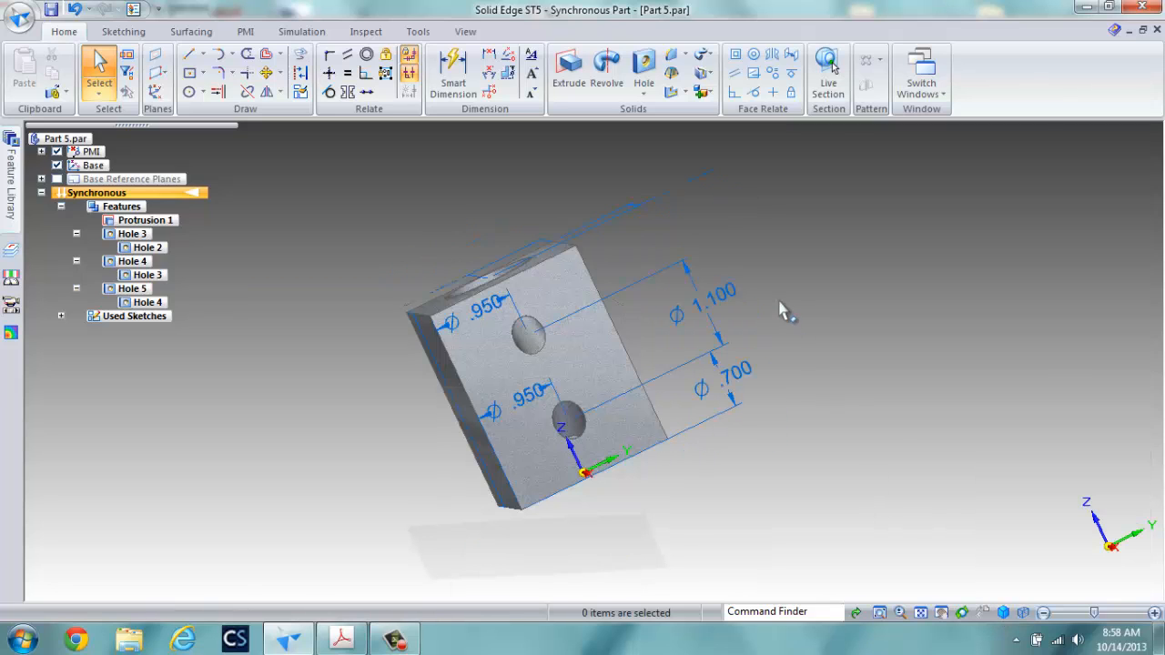
Start a new hole from an isometric view and define it as threaded, 0.25 in diameter, with a 1/4-28 UNF standard thread
click(1004, 615)
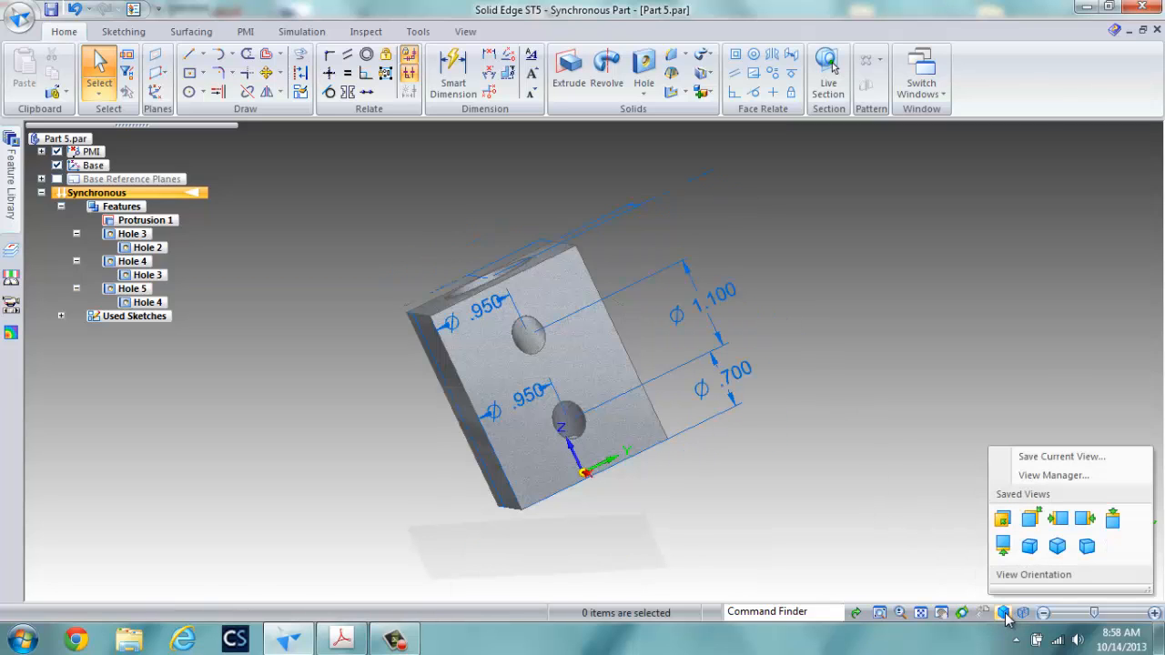
click(1063, 548)
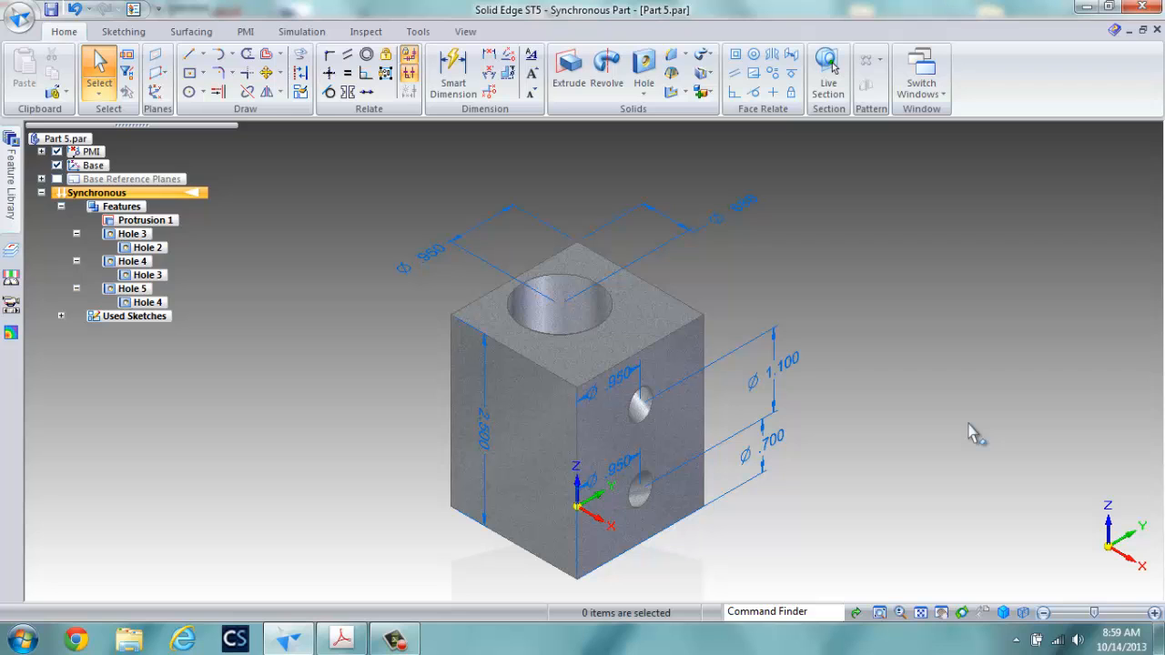
click(639, 67)
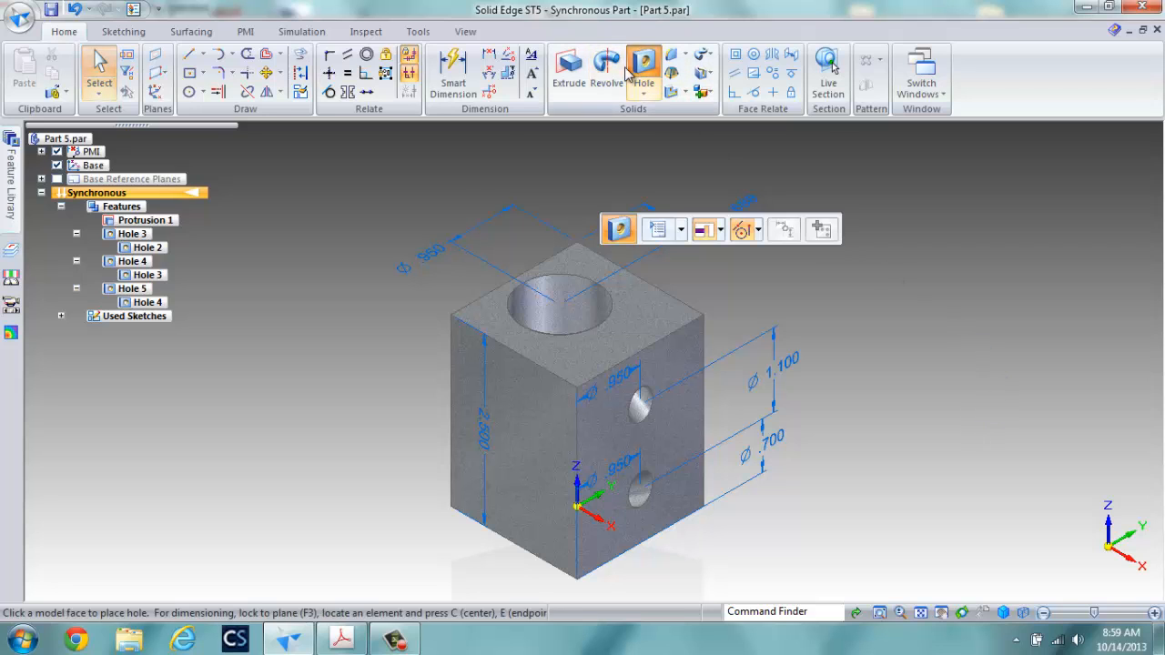
click(658, 229)
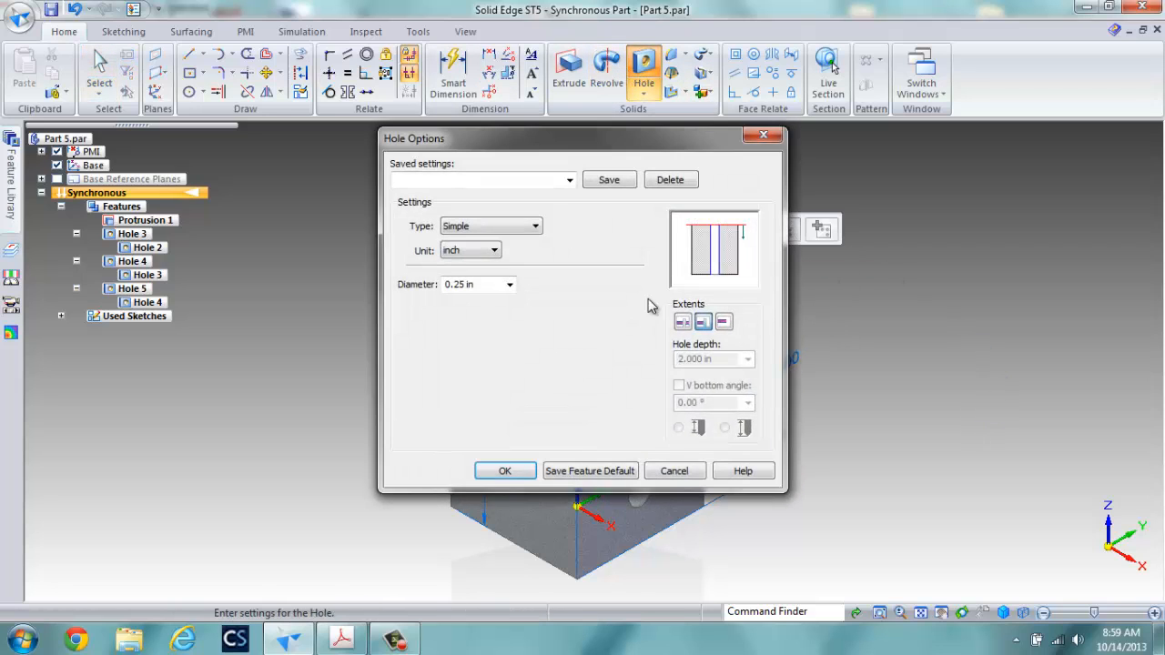
click(502, 227)
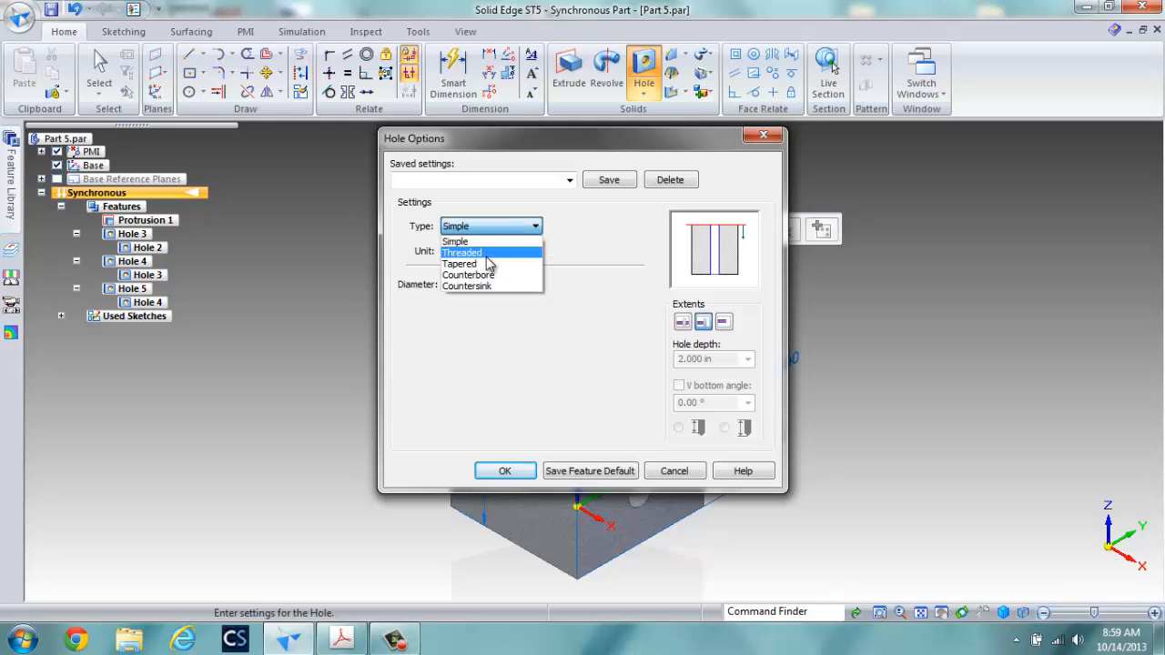
click(487, 255)
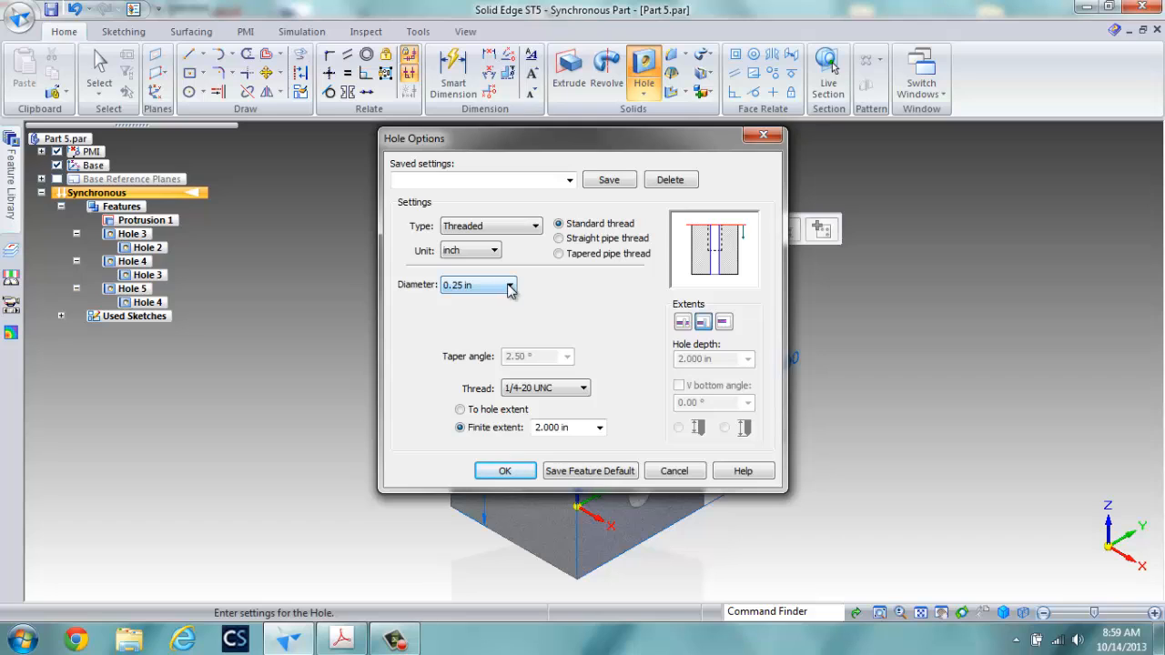
click(509, 286)
drag(508, 409, 512, 436)
click(545, 345)
click(586, 391)
click(546, 61)
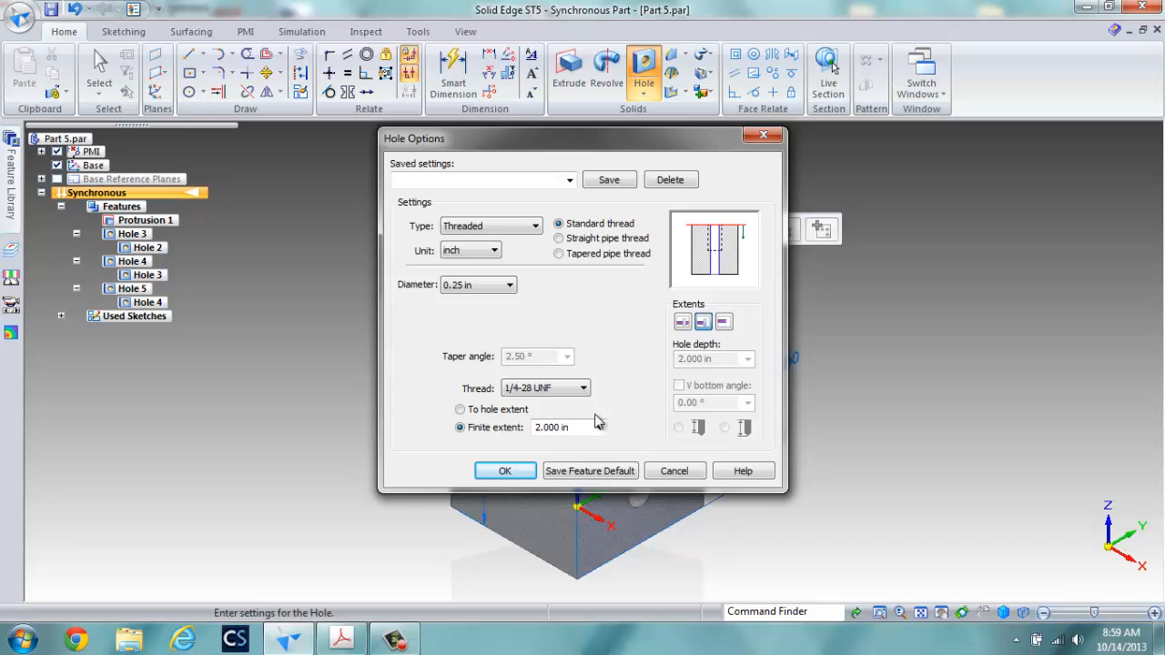
Set the thread's finite extent to .4 in and the finite hole depth to .6 in, with a 118° V bottom
double_click(538, 432)
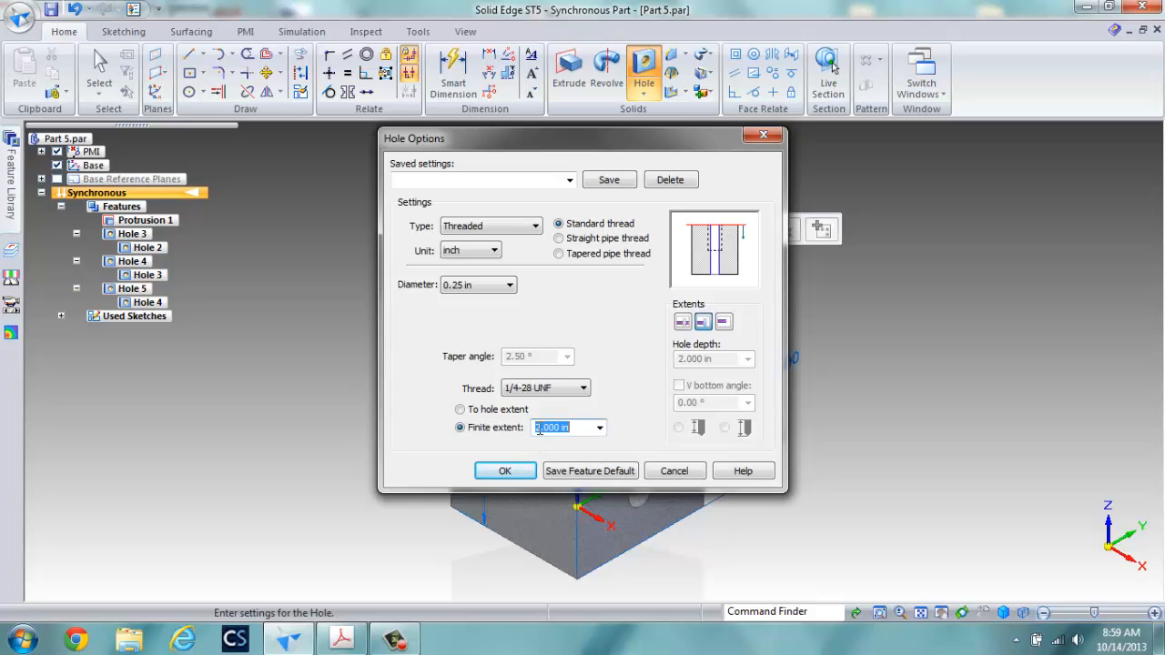
key(BackSpace)
text(.4)
click(721, 322)
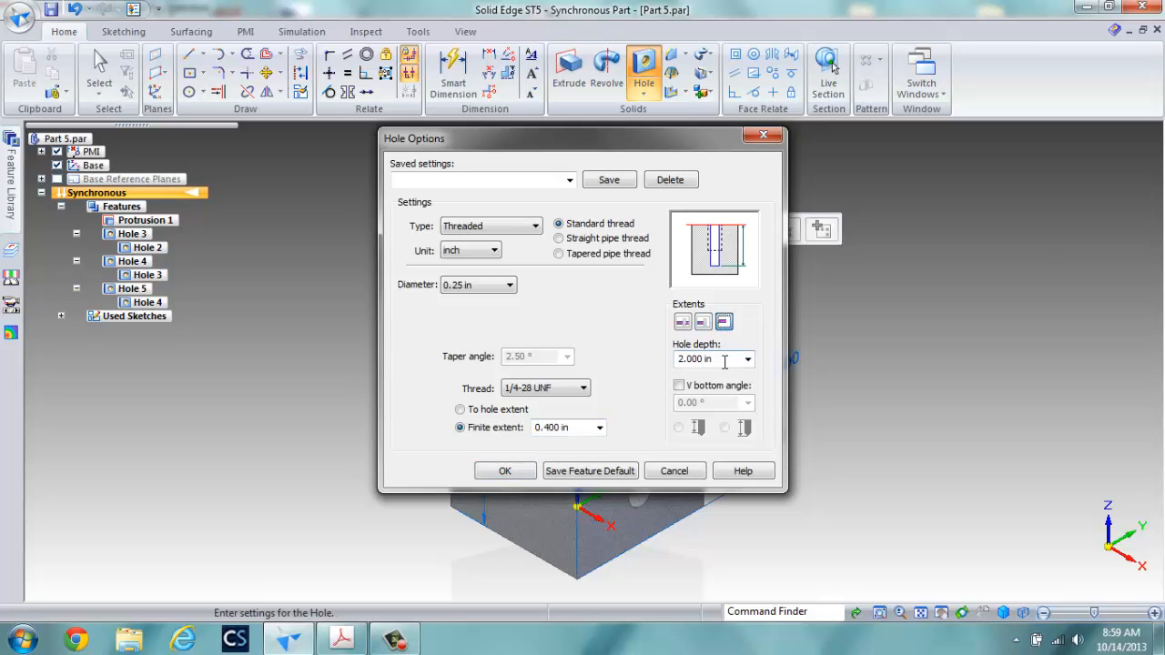
text(.6)
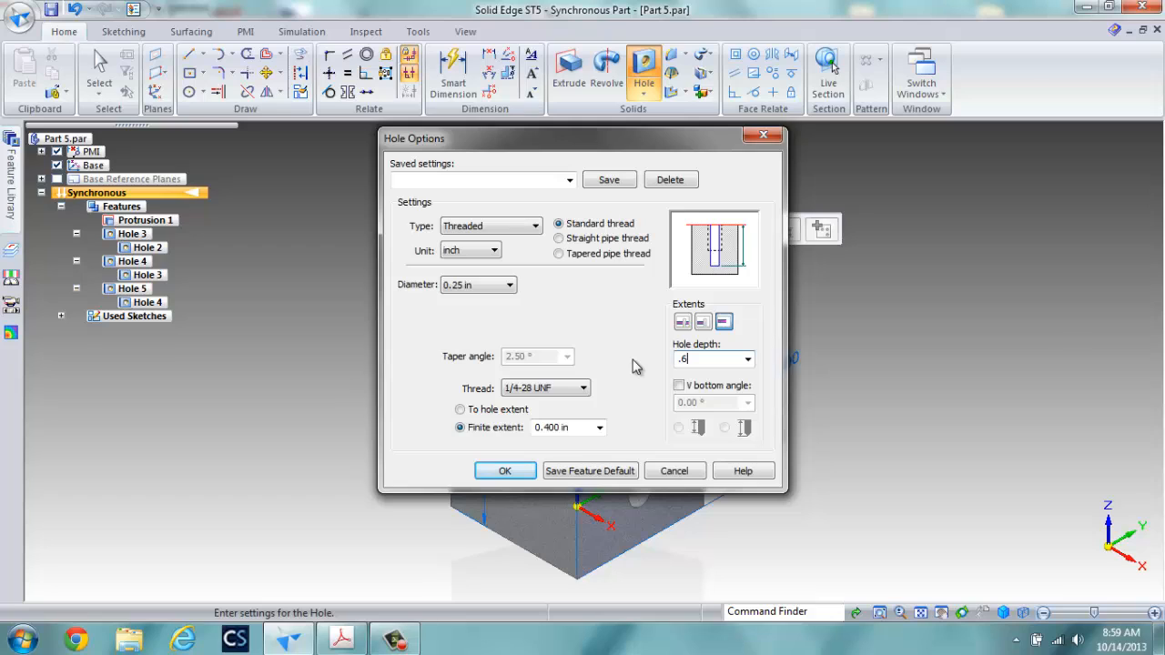
click(678, 387)
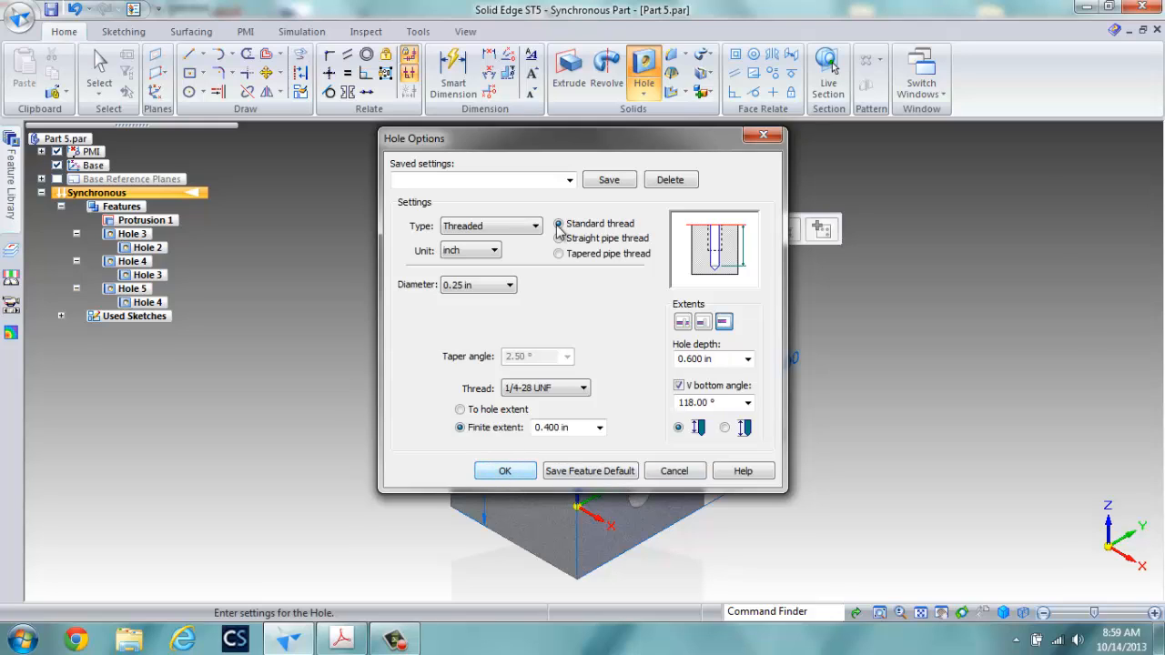
Save the hole settings as TYPICAL ENGINE HOLE THREAD and accept the hole options
click(558, 179)
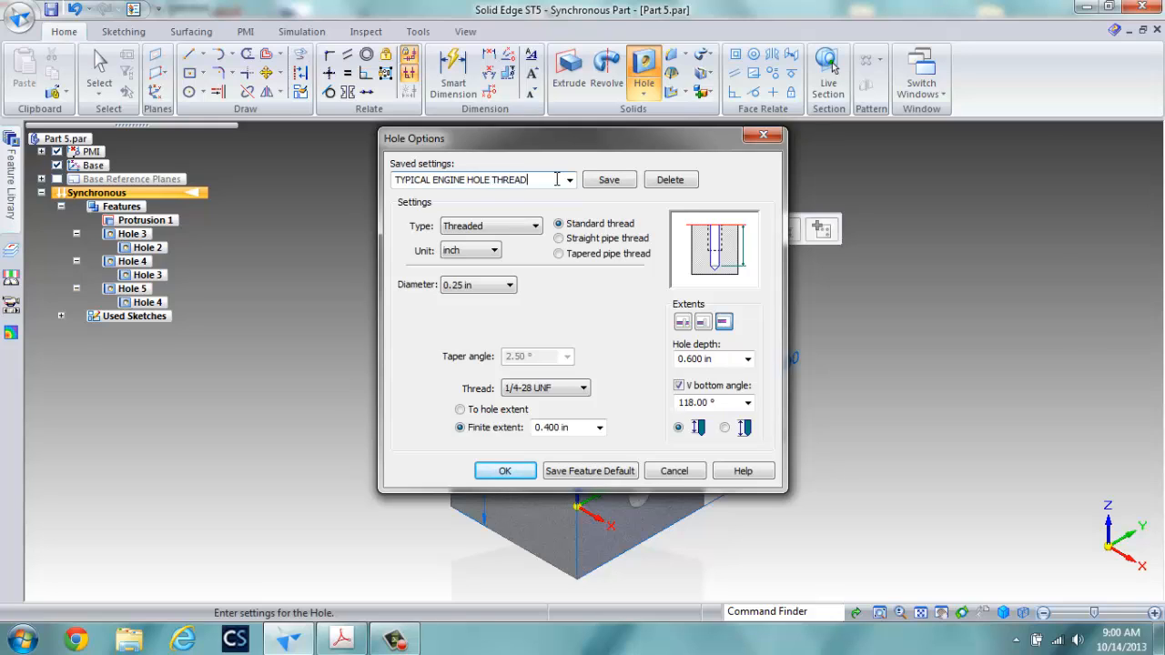
click(616, 181)
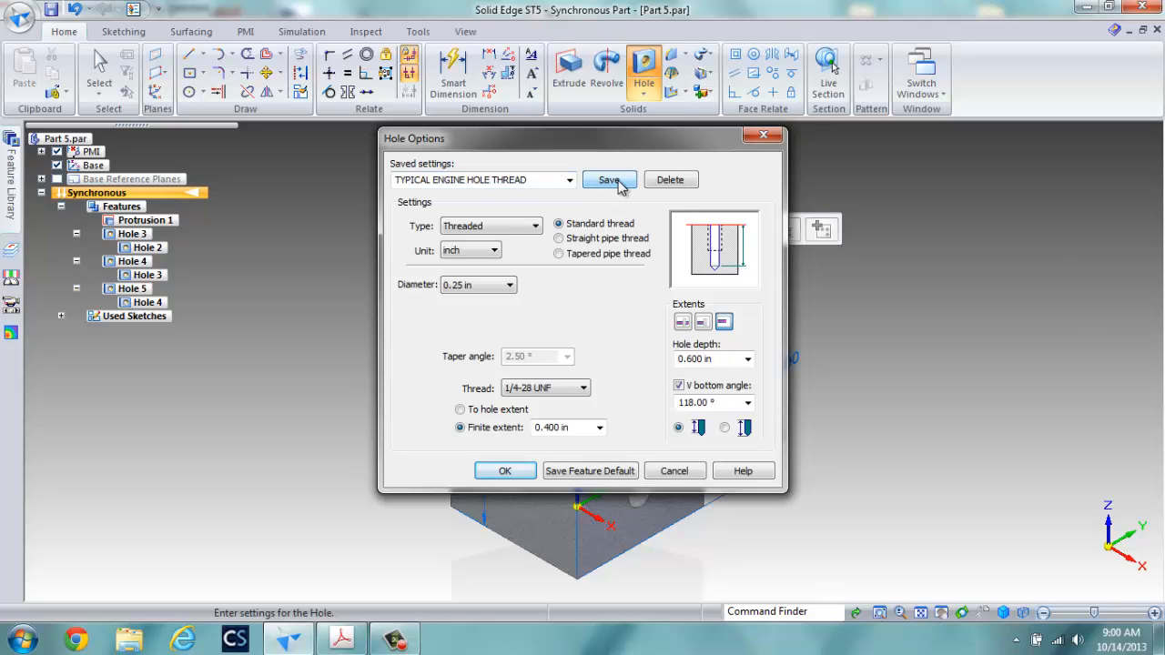
click(528, 470)
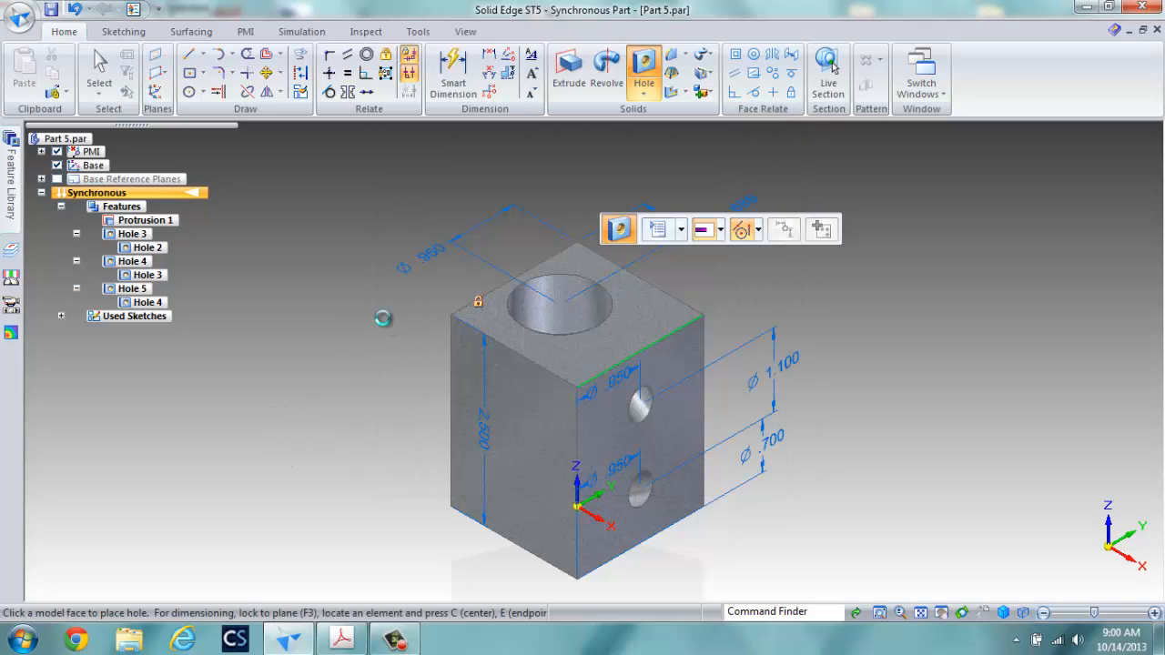
Place one threaded hole each near a corner of the block's top face, bottom face and the side face with the angled holes
middle_drag(493, 494, 523, 259)
click(547, 312)
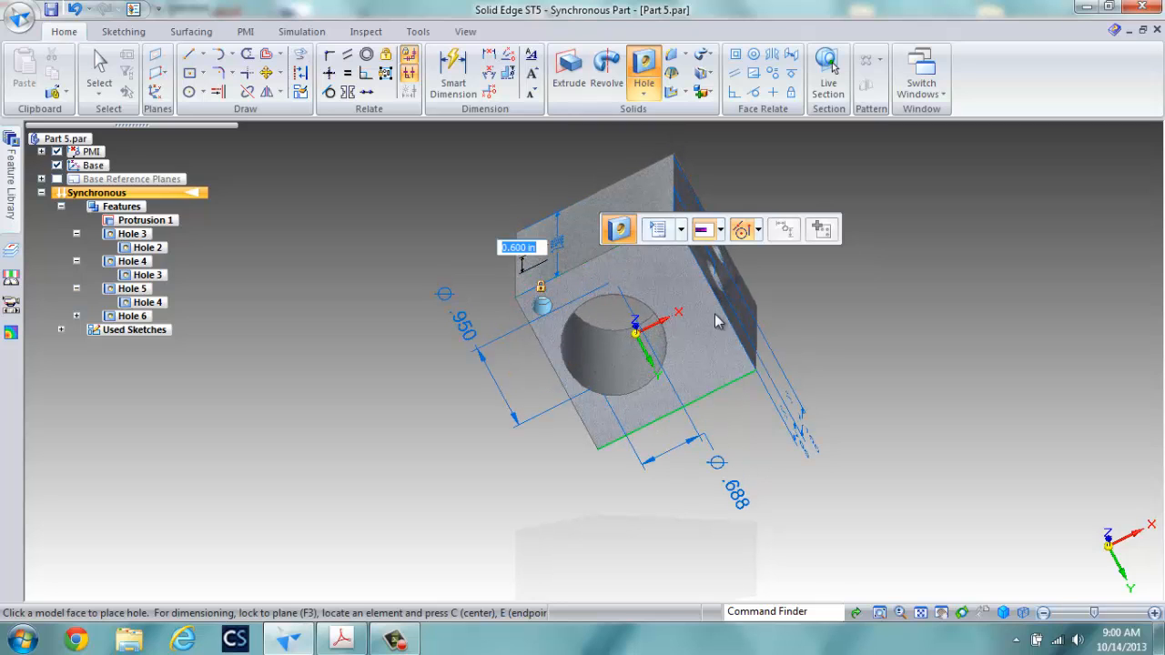
middle_drag(823, 320, 674, 392)
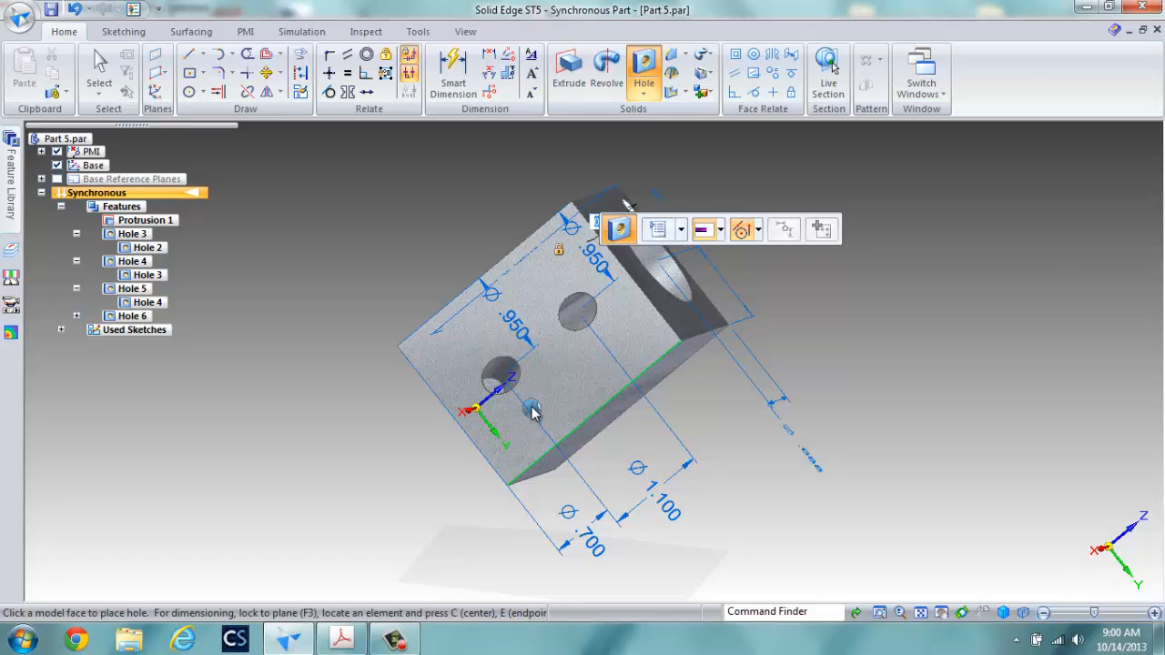
click(652, 342)
key(Escape)
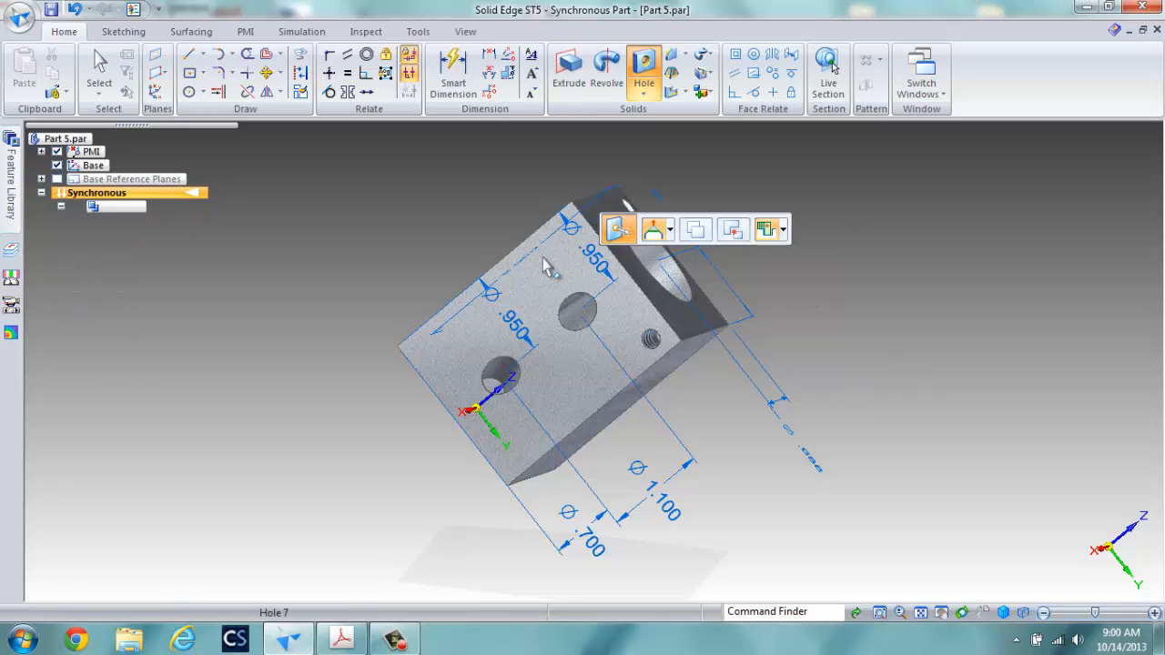
In the top view, dimension the threaded hole's center vertically from the block's lower edge and set the distance to .25 in
click(1003, 613)
click(1112, 523)
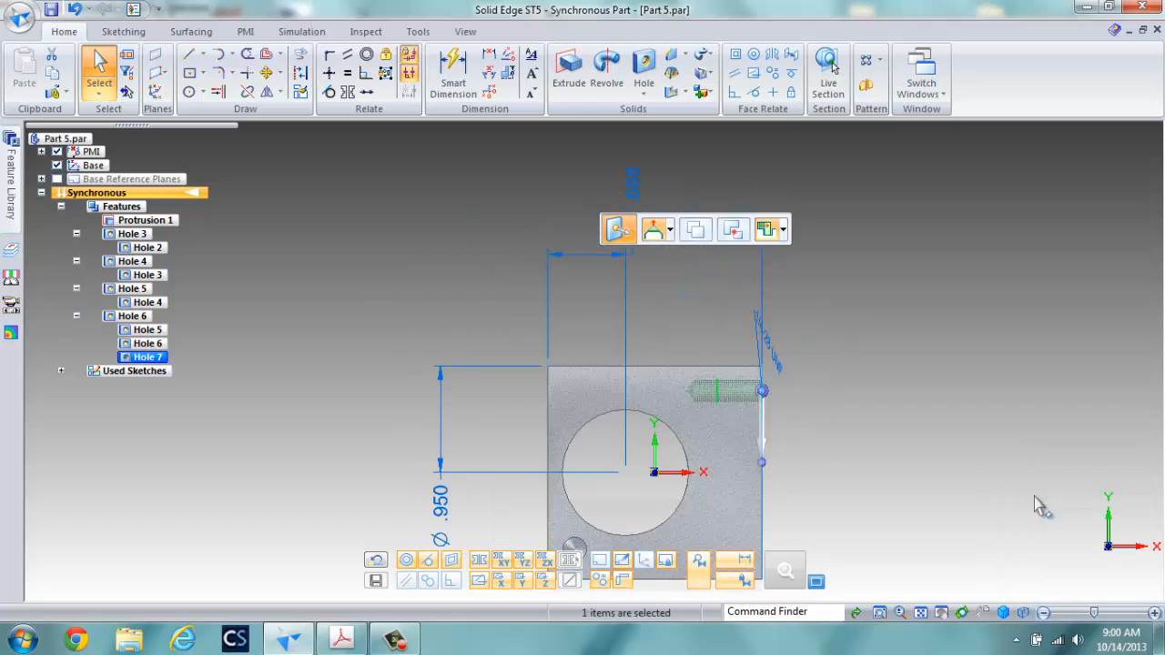
middle_drag(869, 436, 892, 425)
click(1022, 614)
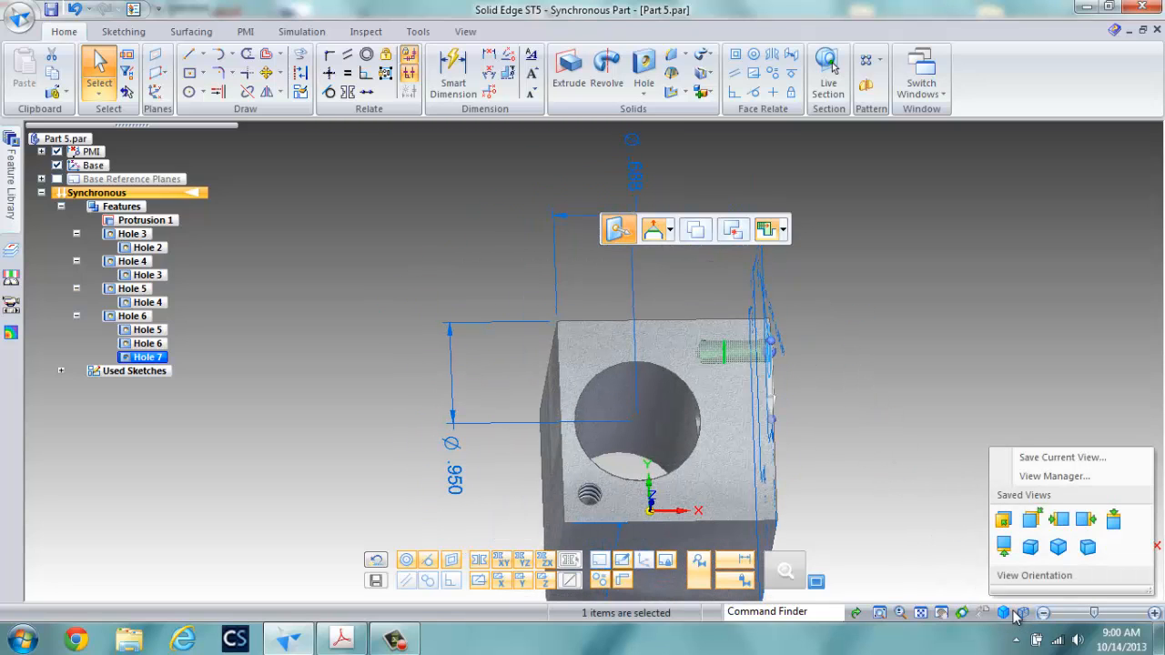
click(907, 468)
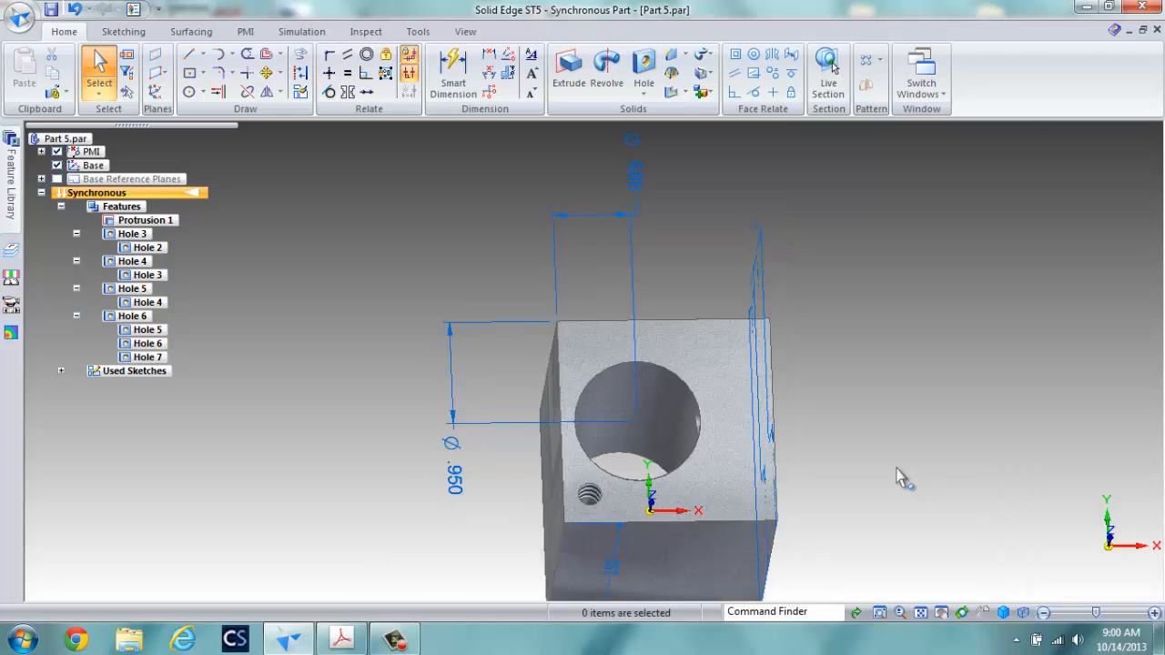
click(1004, 612)
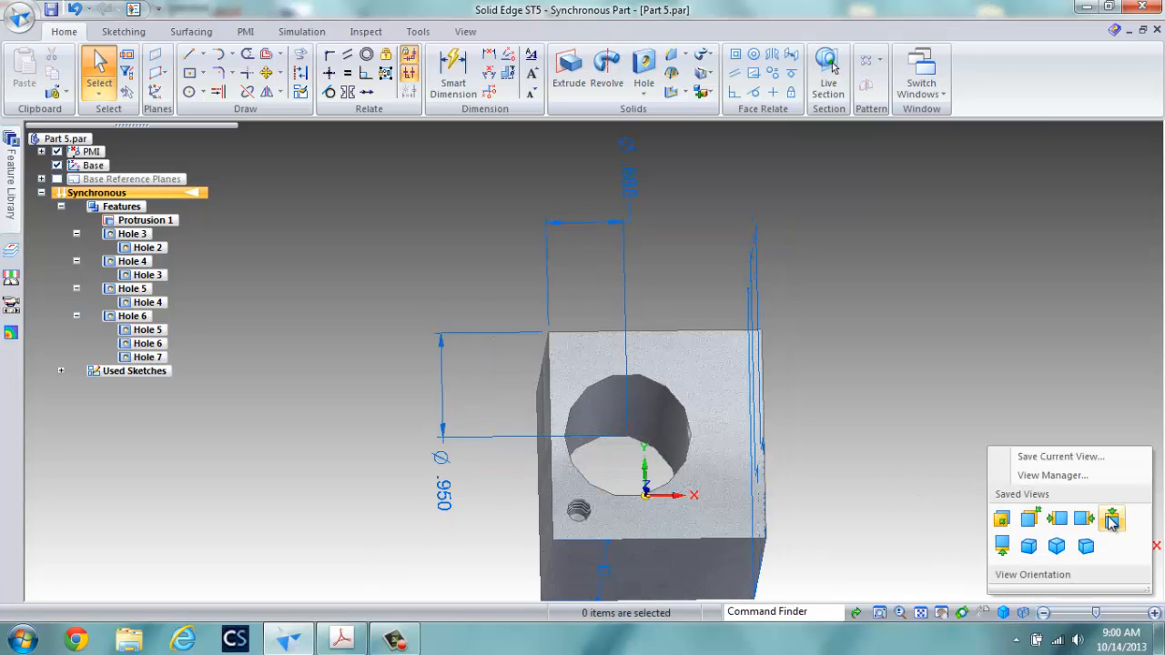
click(1111, 519)
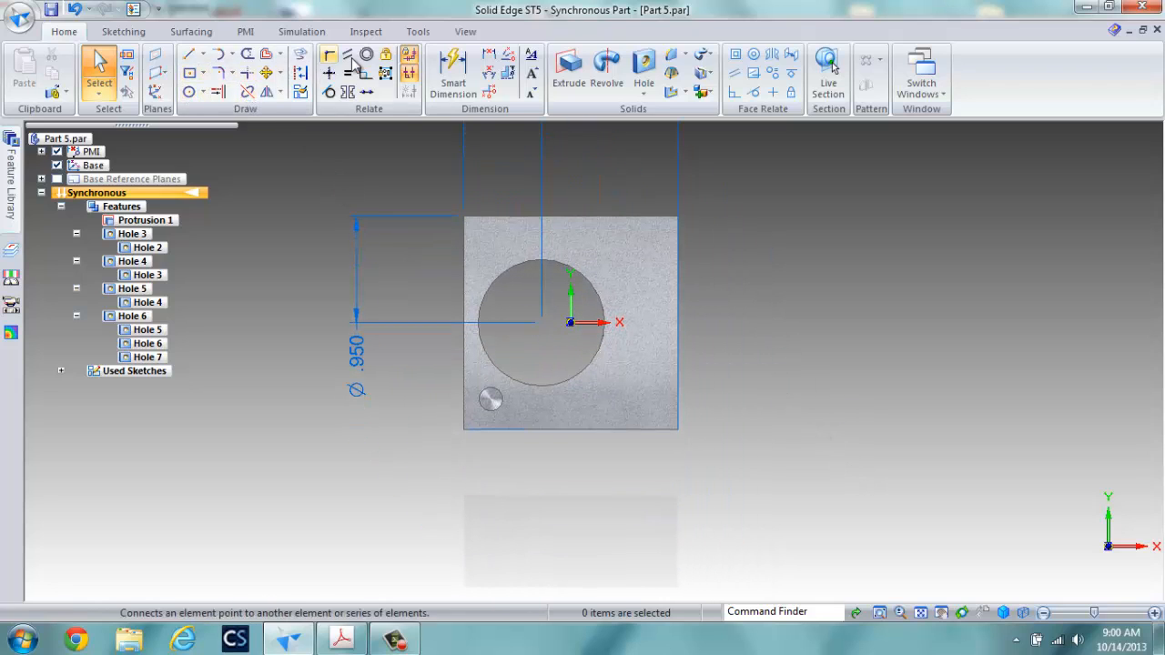
click(489, 54)
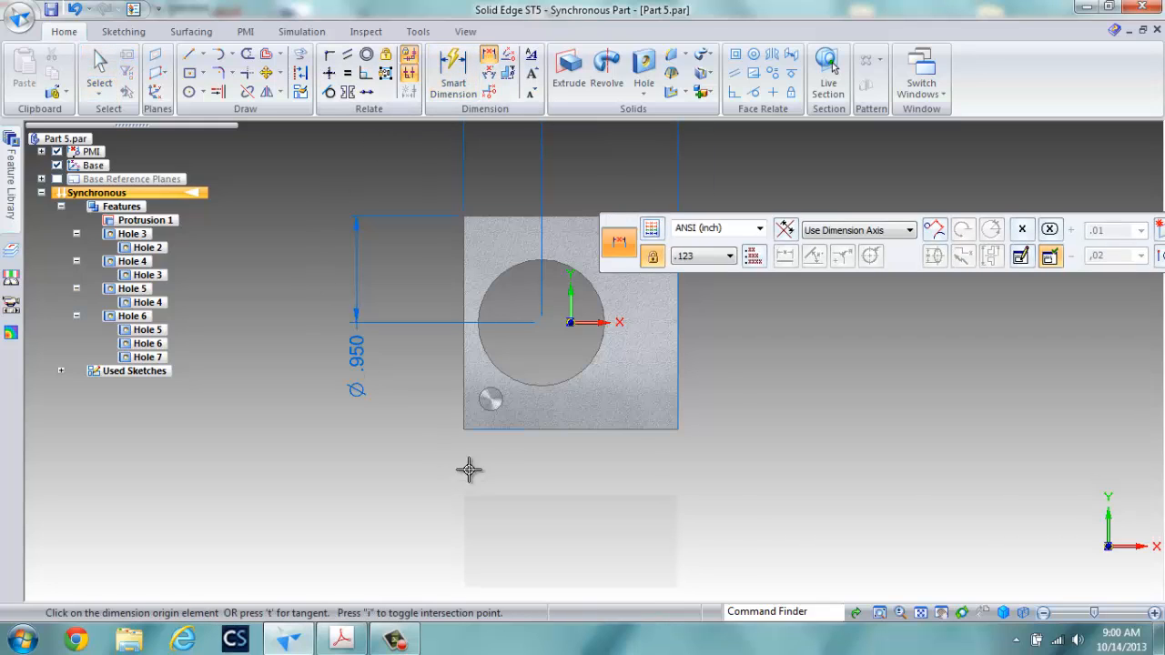
click(484, 425)
click(476, 398)
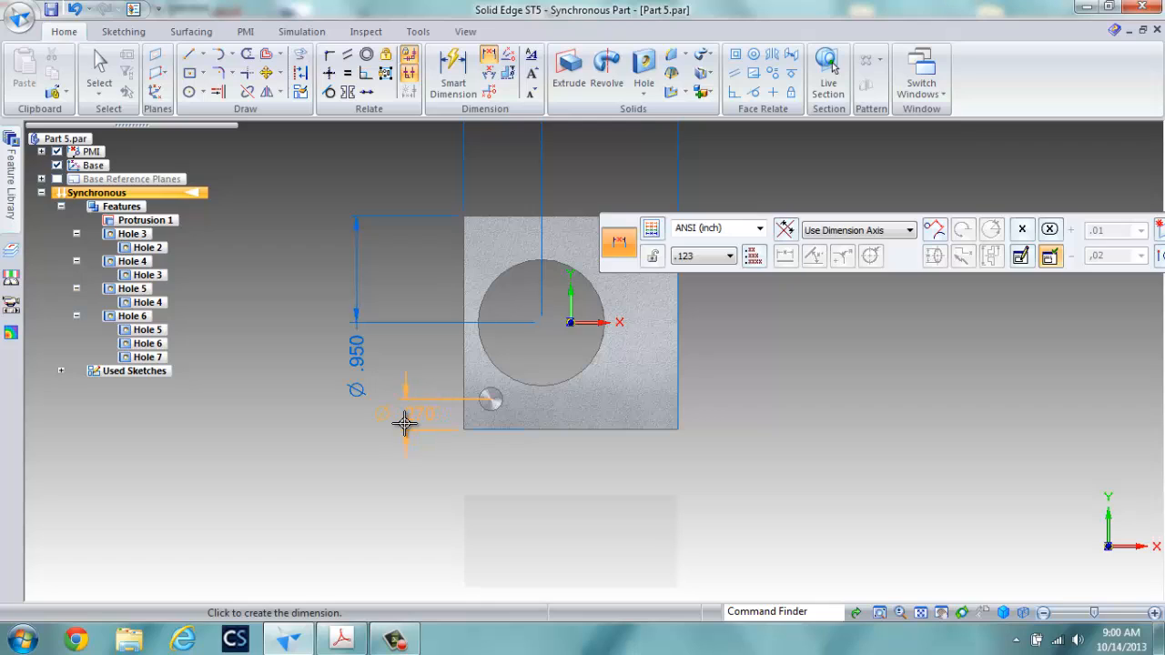
click(405, 422)
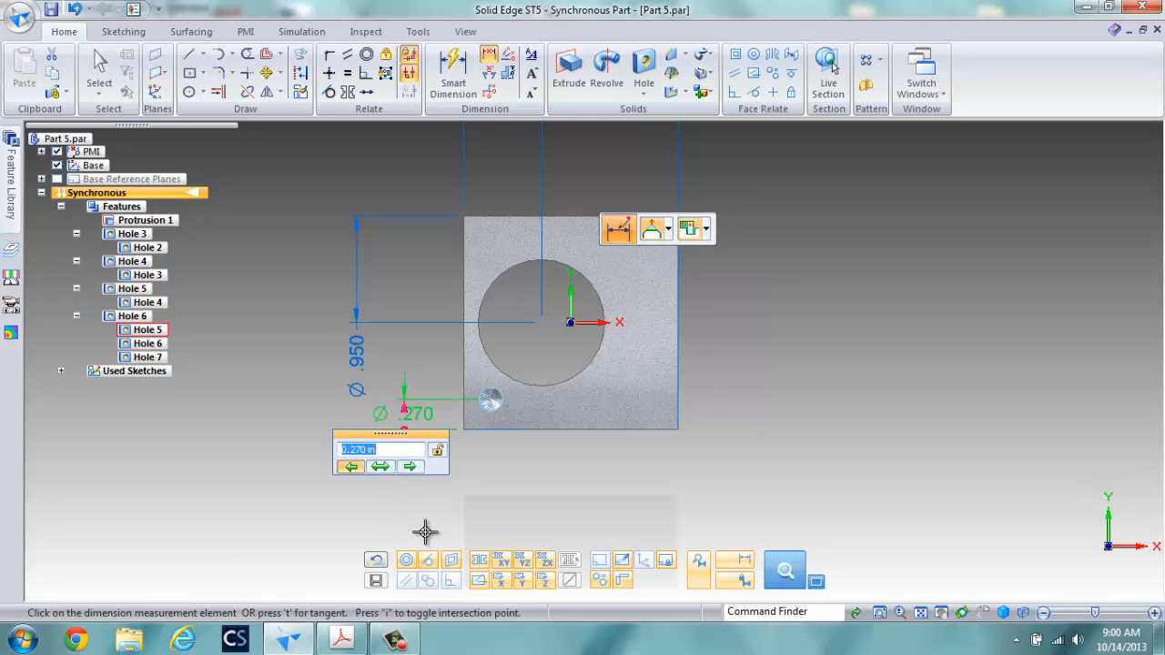
text(.25)
key(Return)
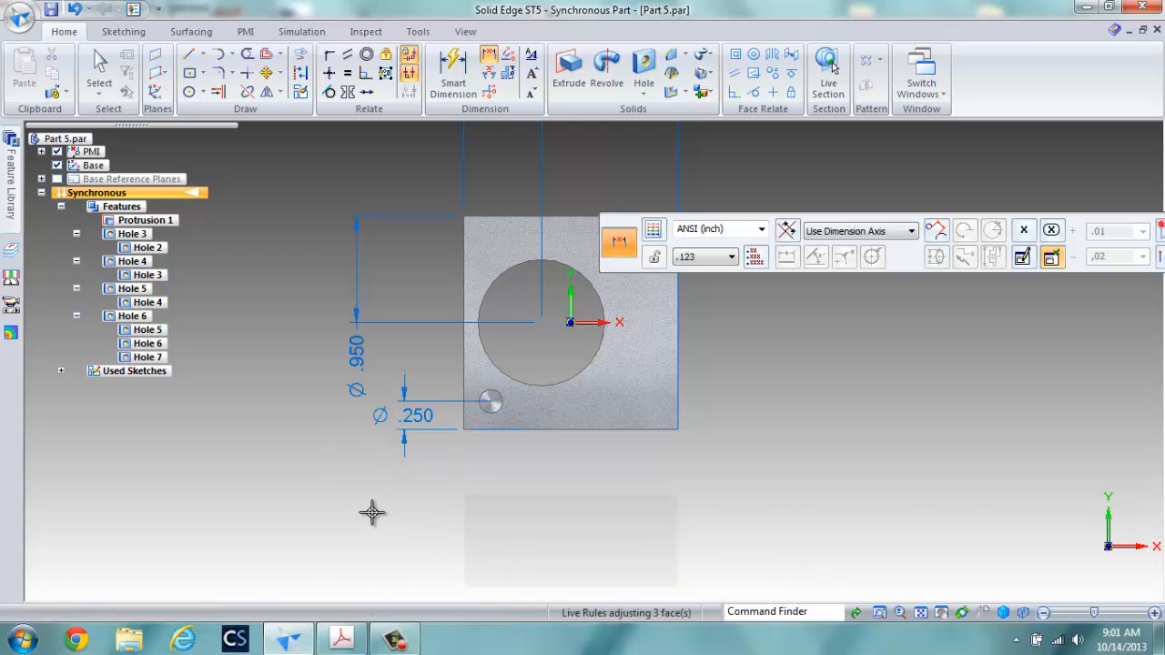
Dimension the threaded hole's center horizontally from the block's left edge and set the distance to .25 in
right_click(484, 519)
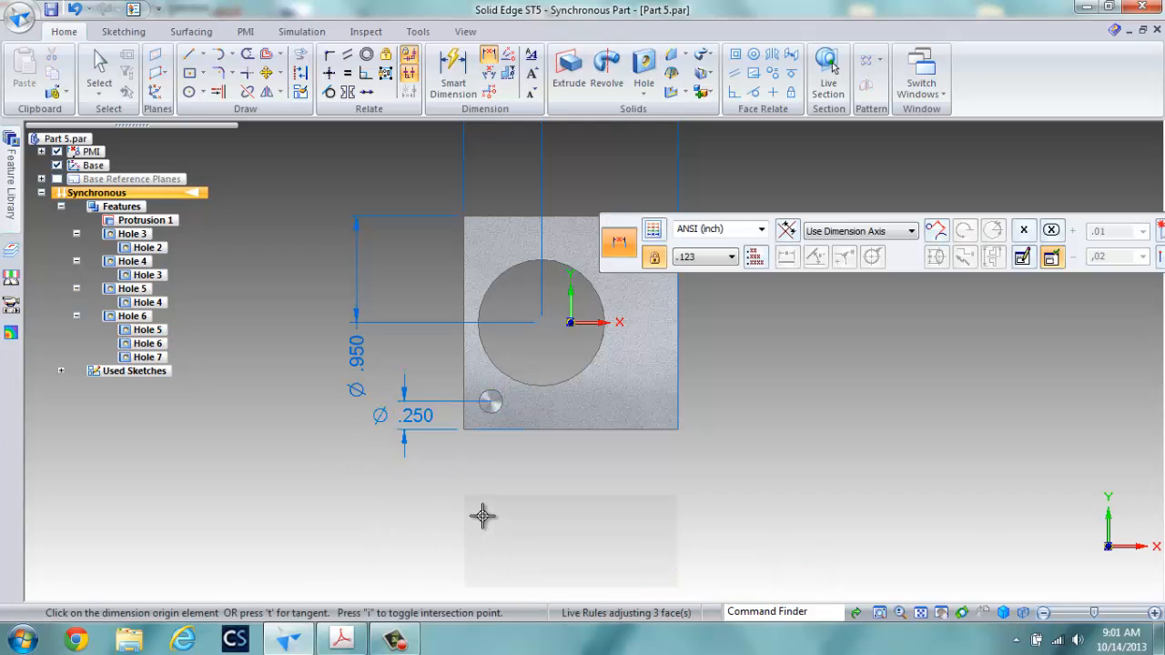
click(462, 380)
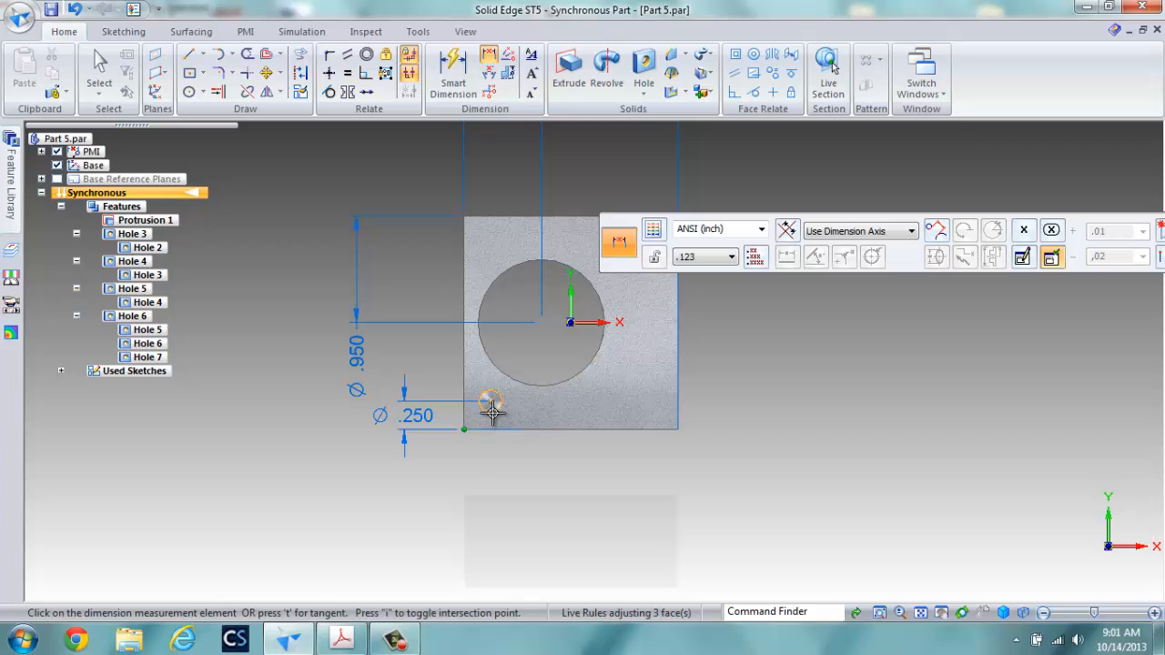
click(489, 404)
click(489, 504)
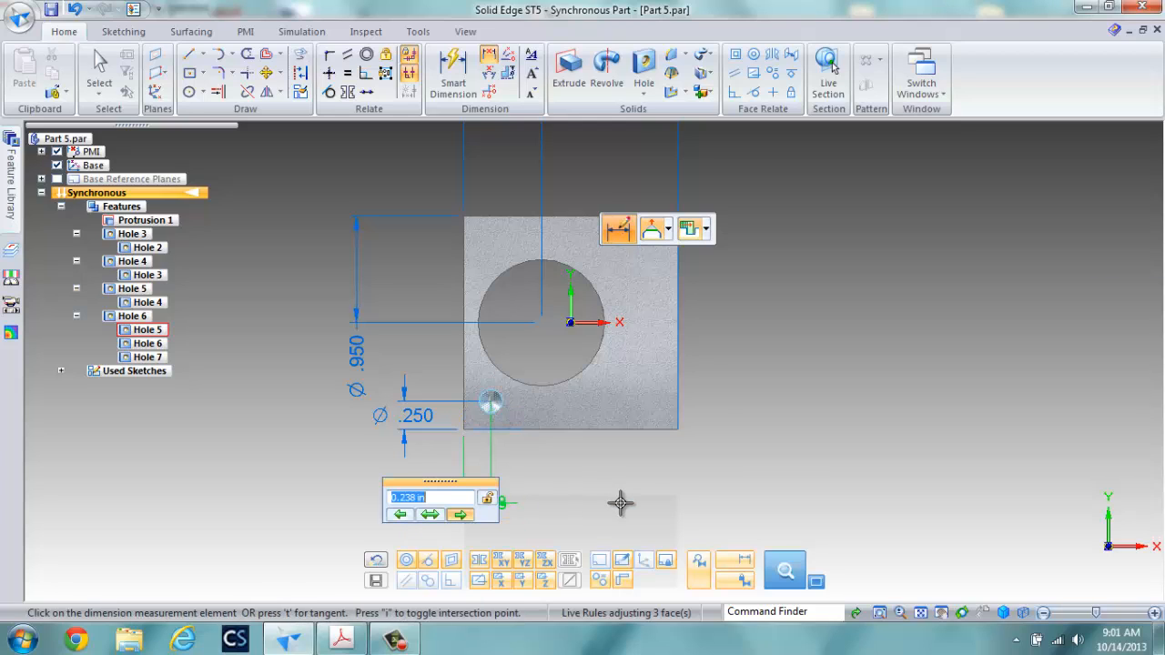
text(.)
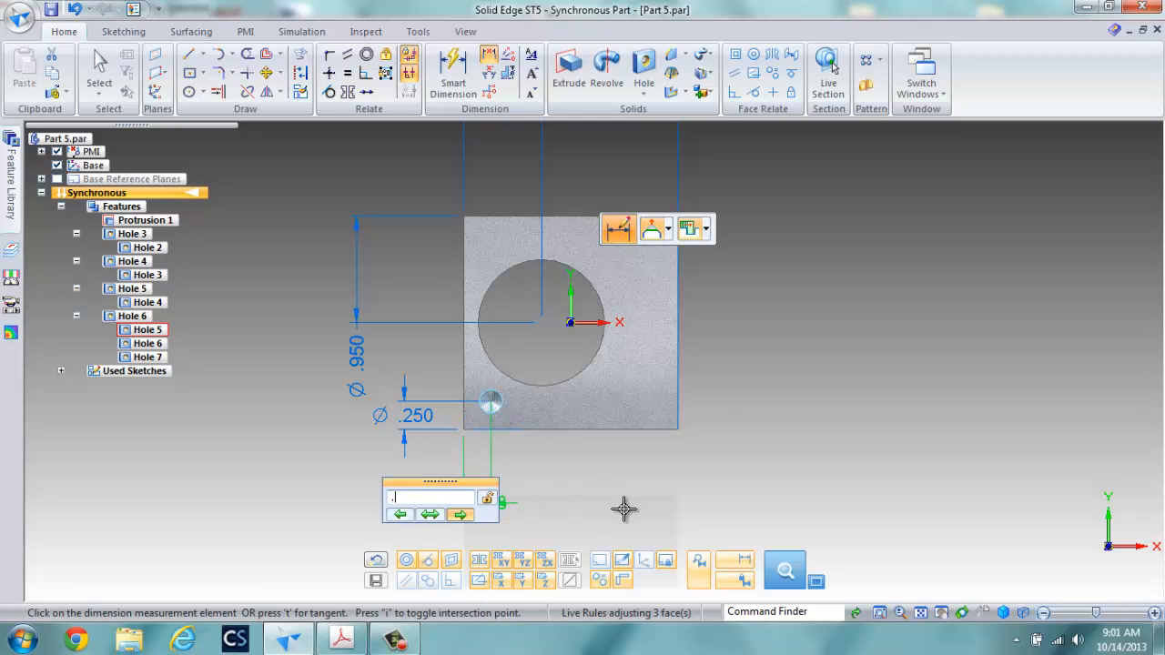
text(25)
key(Return)
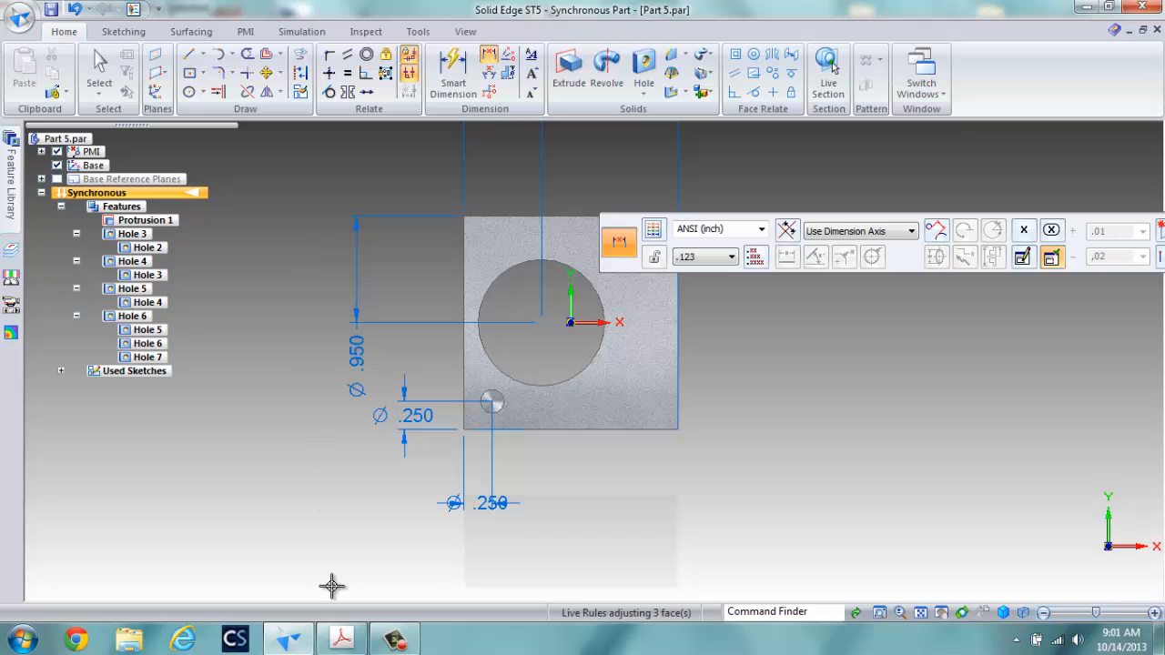
Check the threaded holes' spacing in the PART5 PDF drawing and return to Solid Edge with nothing selected
click(341, 640)
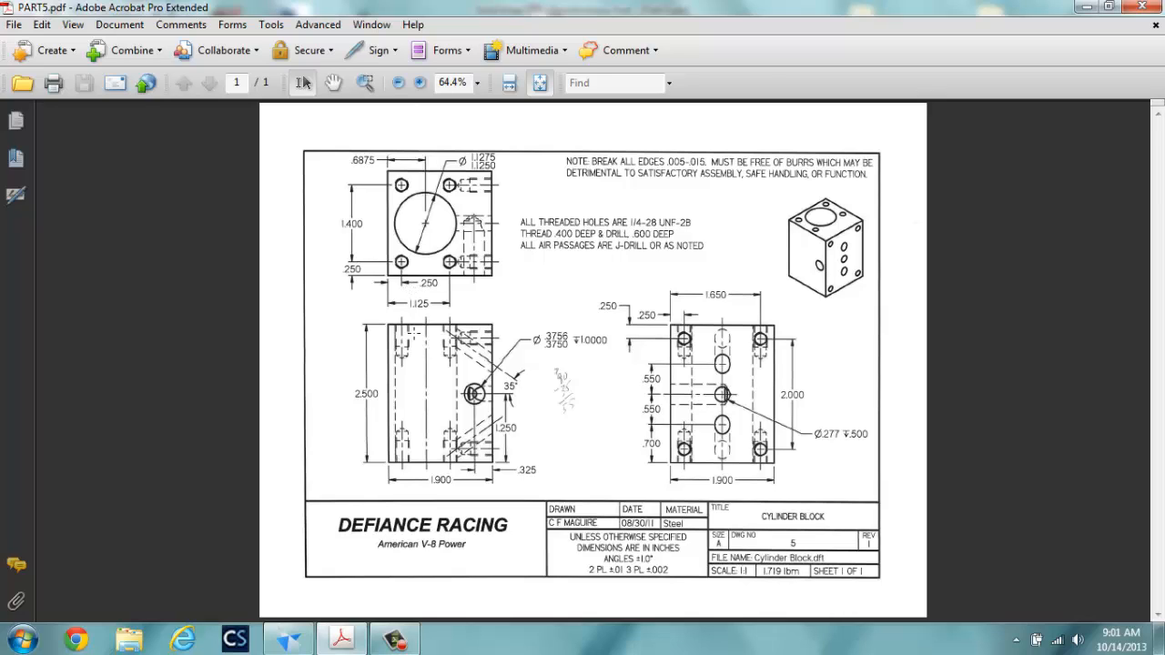
click(289, 640)
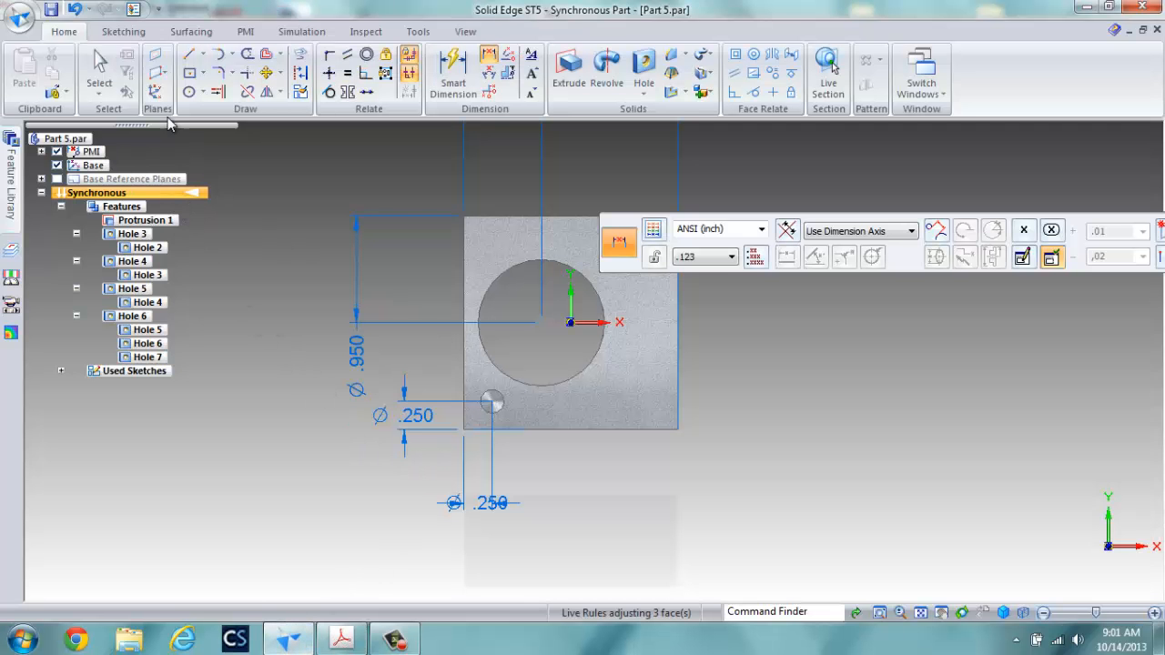
click(100, 68)
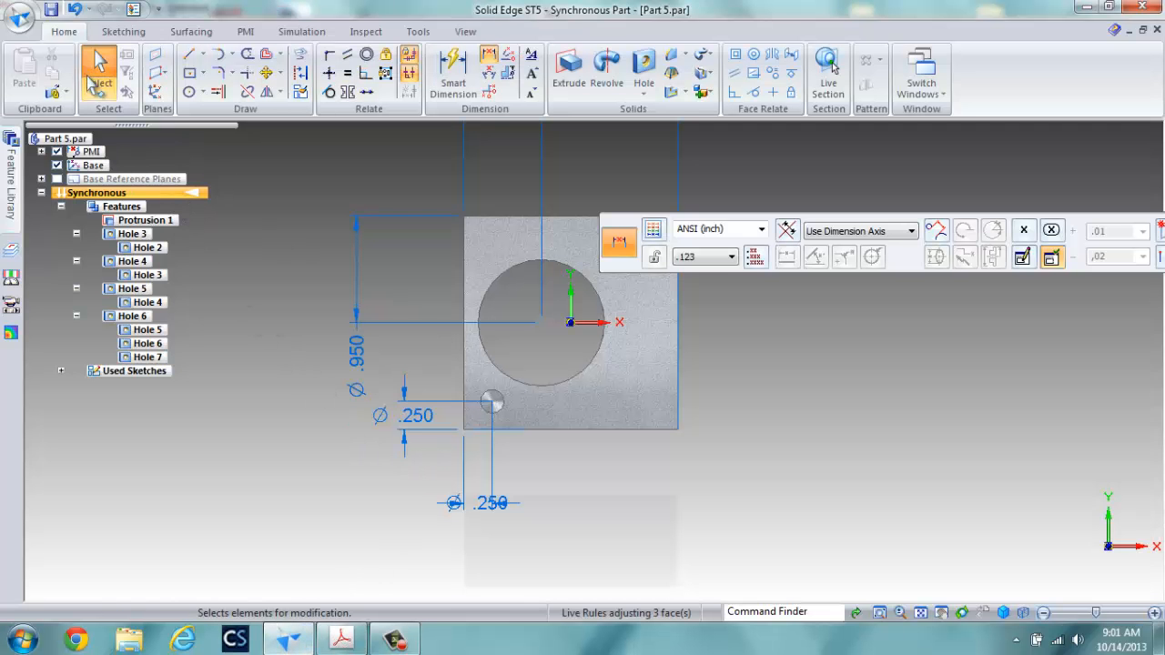
click(495, 405)
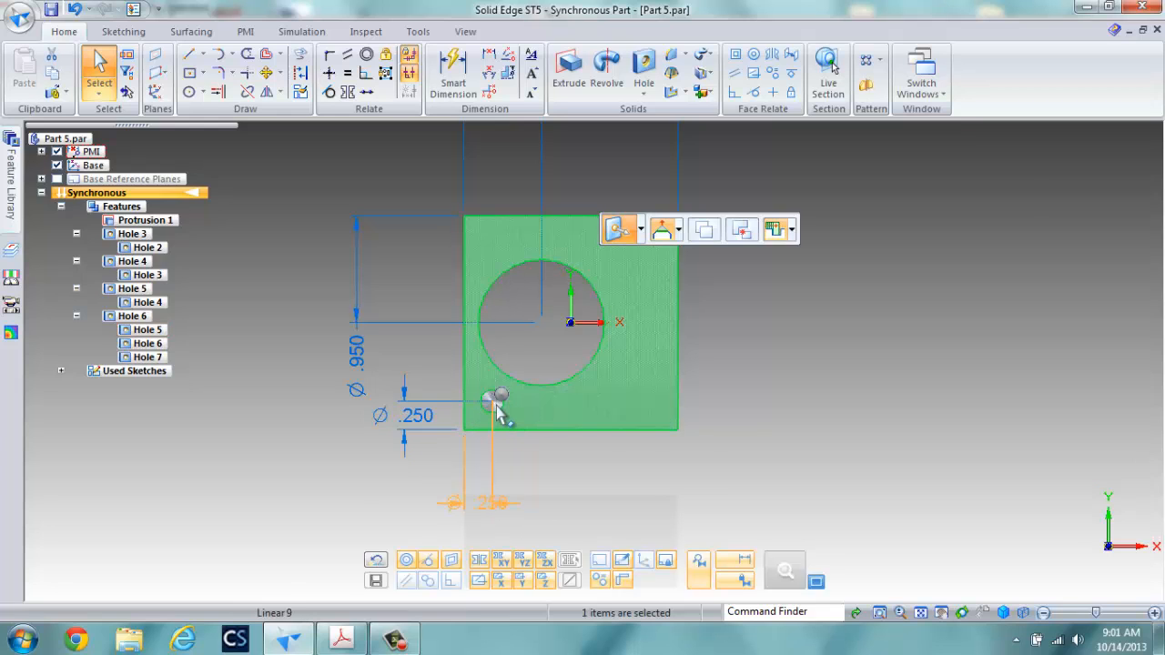
right_click(783, 452)
click(731, 494)
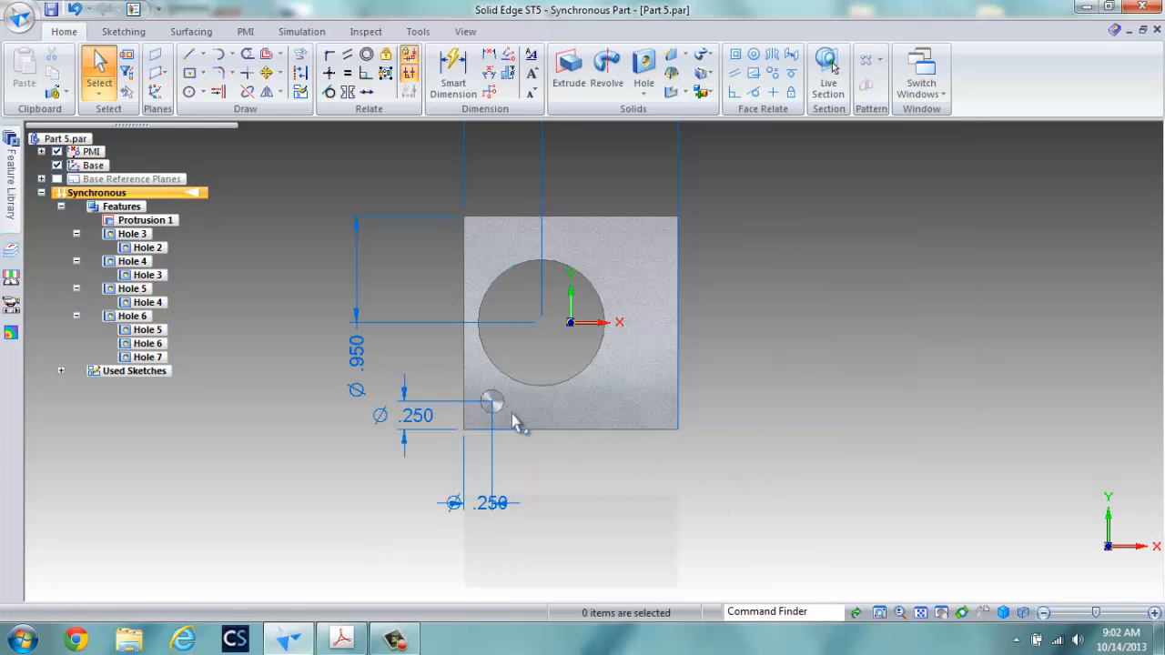
Copy the threaded hole near the top face's lower-left corner 1.4 in straight up toward the upper-left corner
click(499, 401)
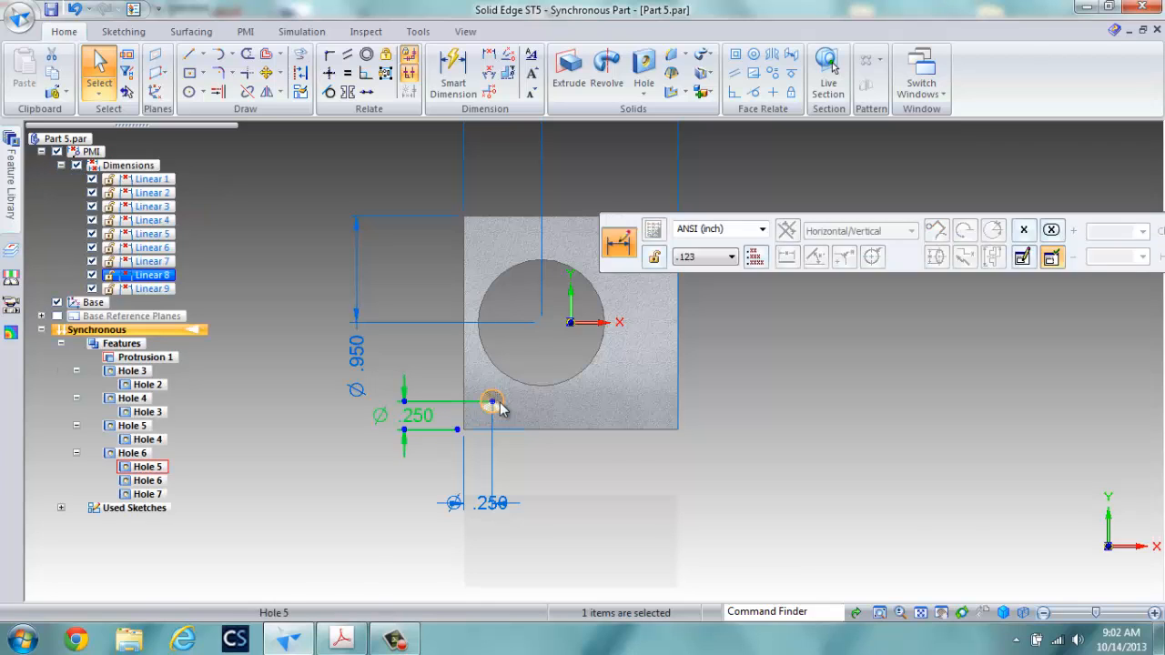
click(497, 404)
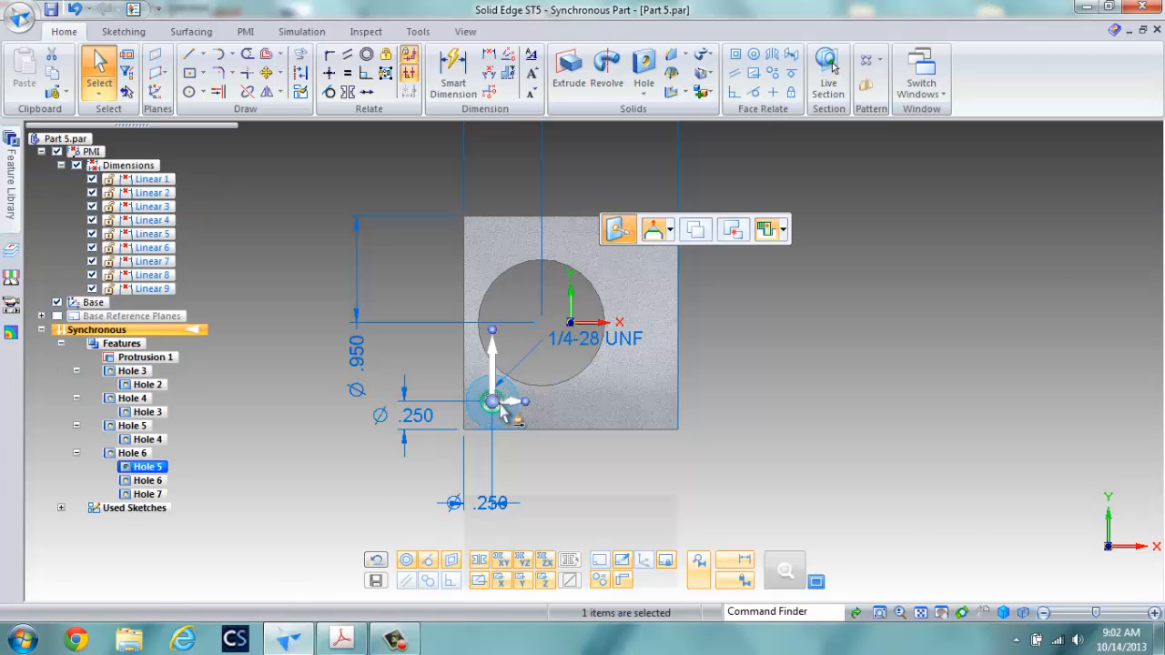
click(697, 233)
click(493, 356)
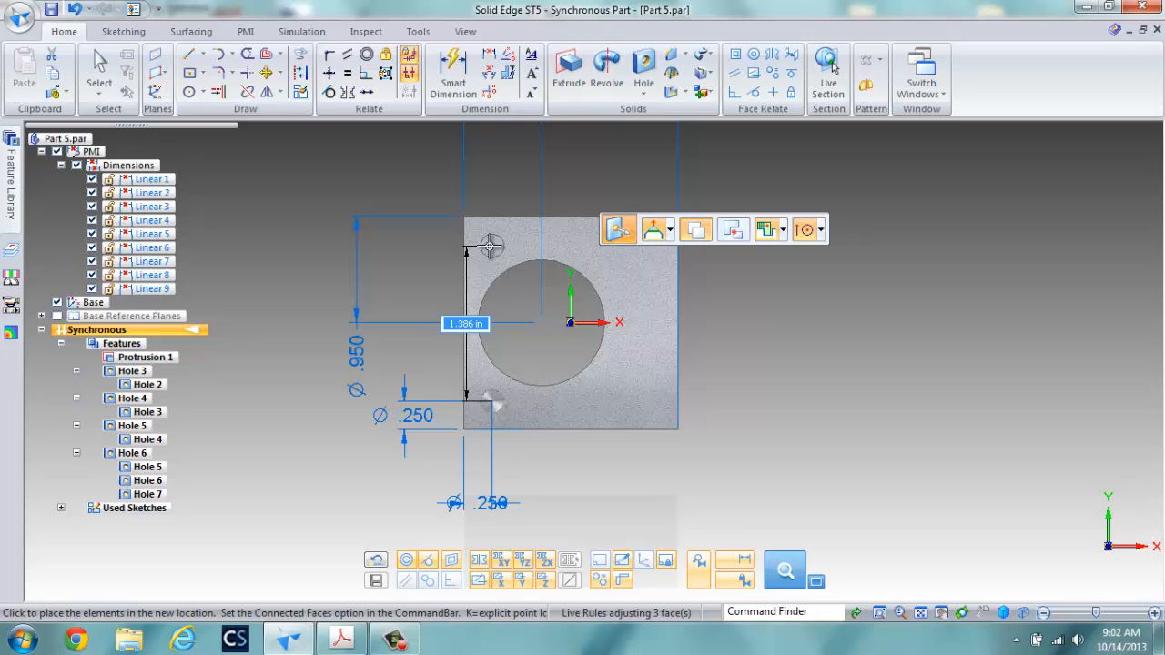
text(1)
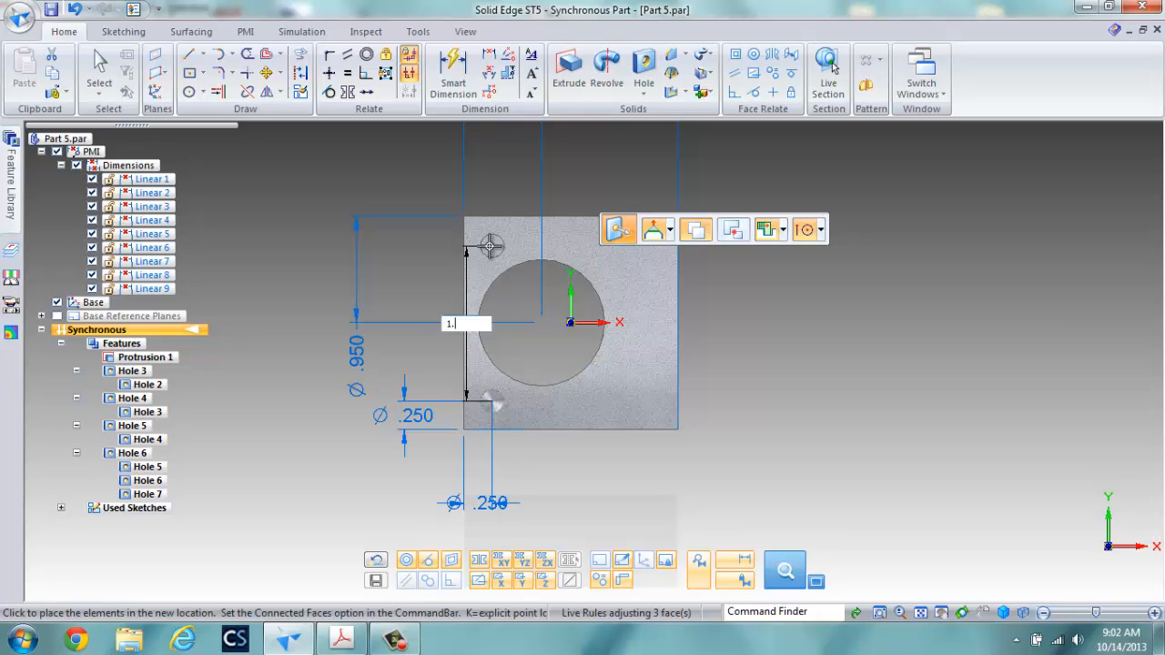
text(.4)
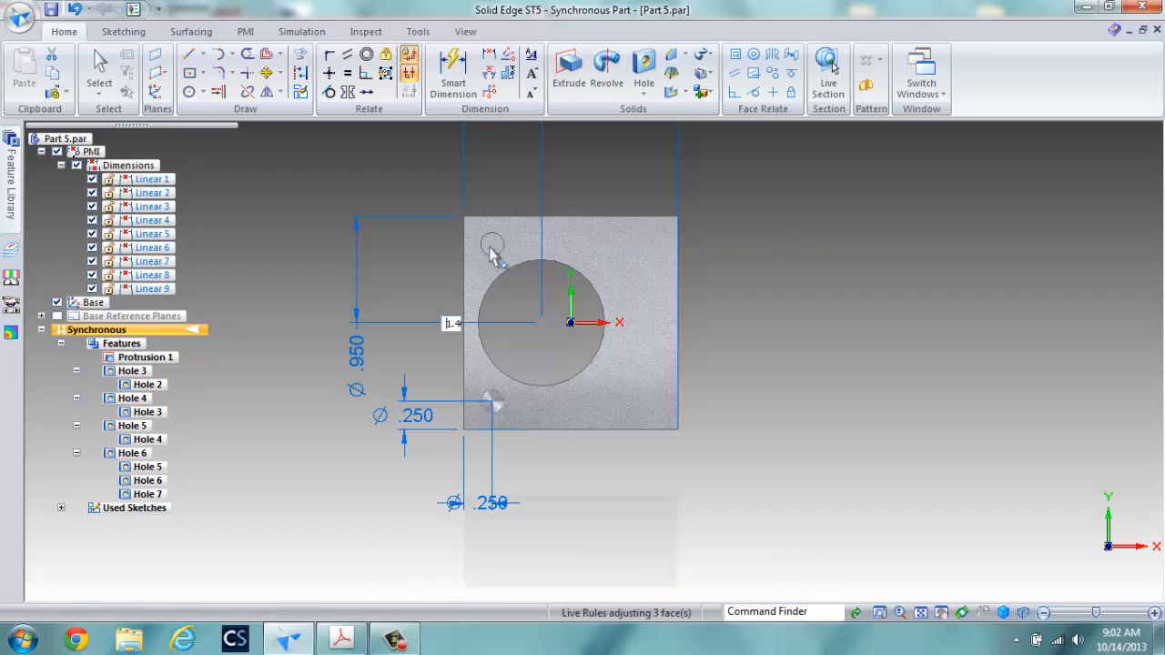
key(Return)
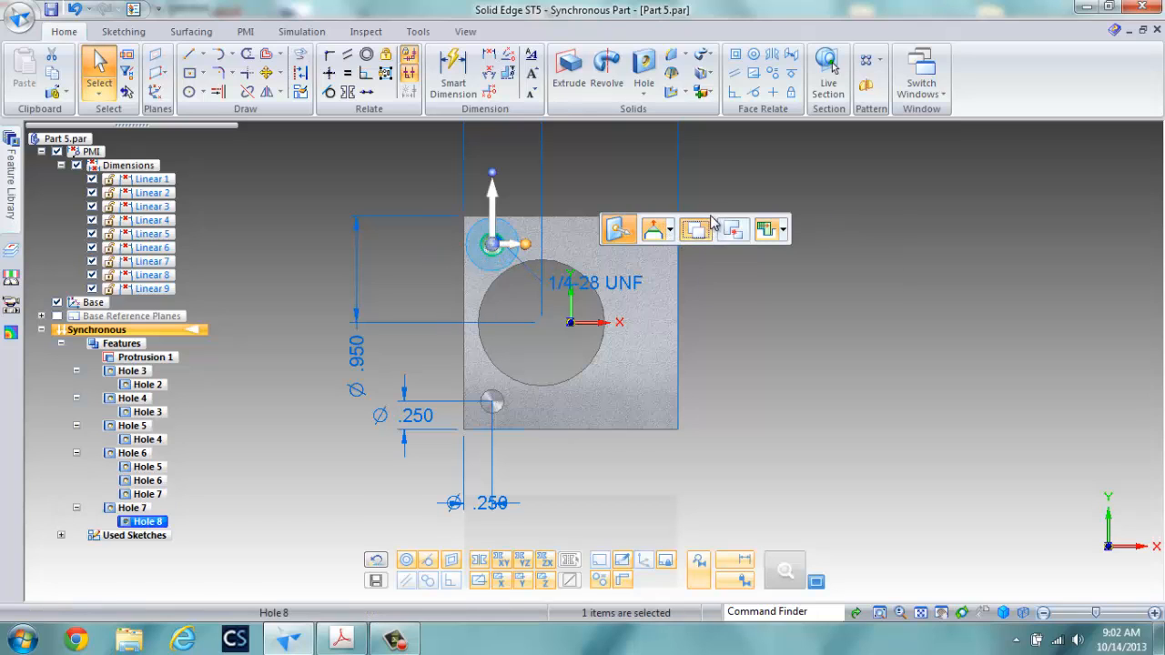
Copy the upper-left threaded hole horizontally to the right by 1.125-.25 in
drag(714, 216, 803, 125)
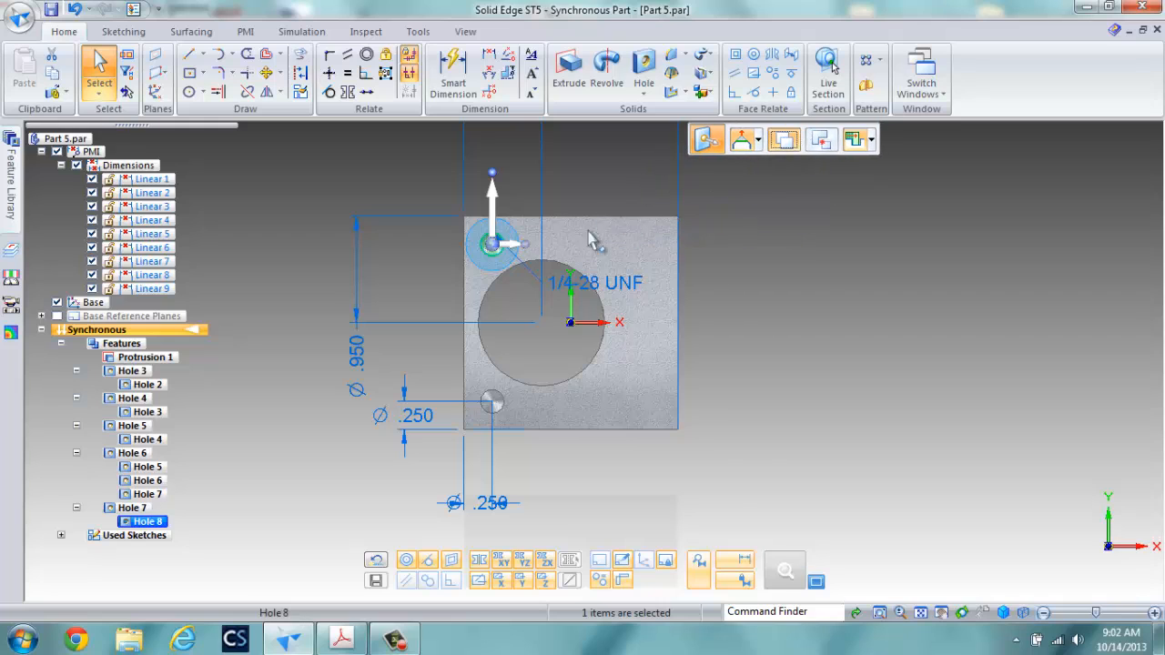
click(512, 248)
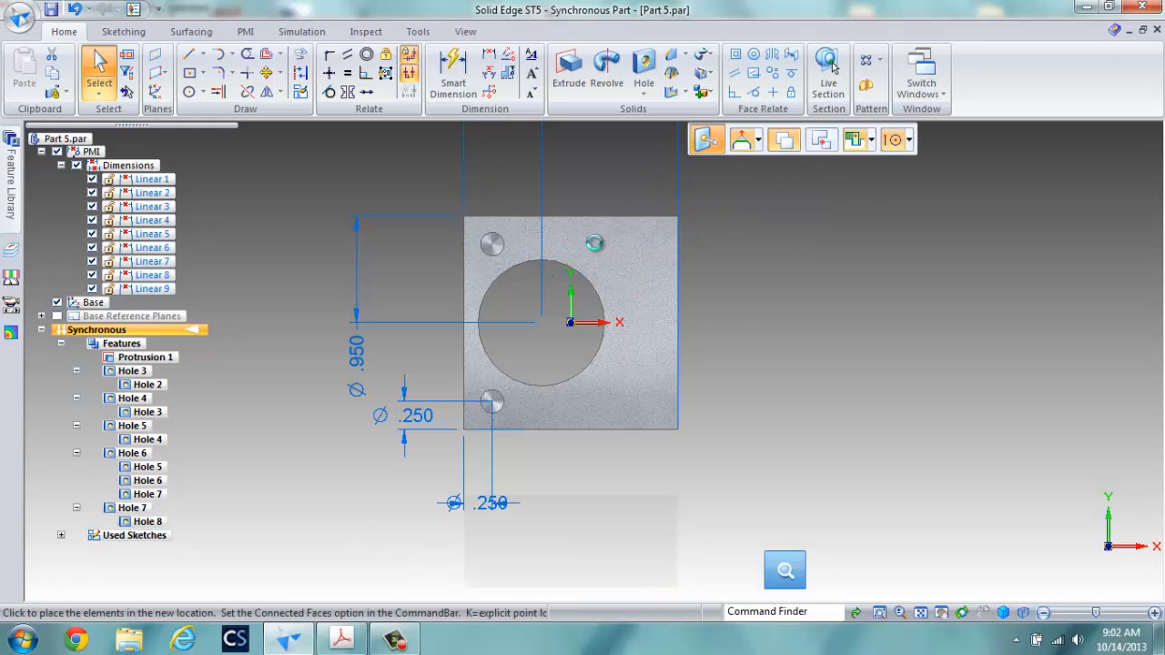
click(609, 242)
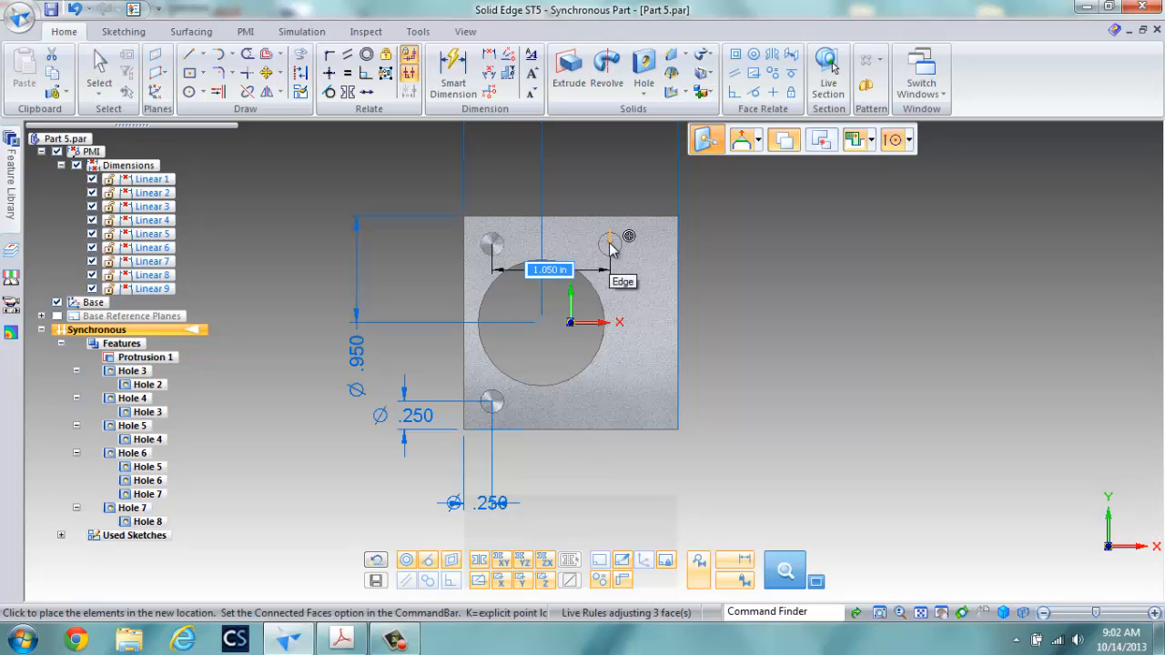
text(1)
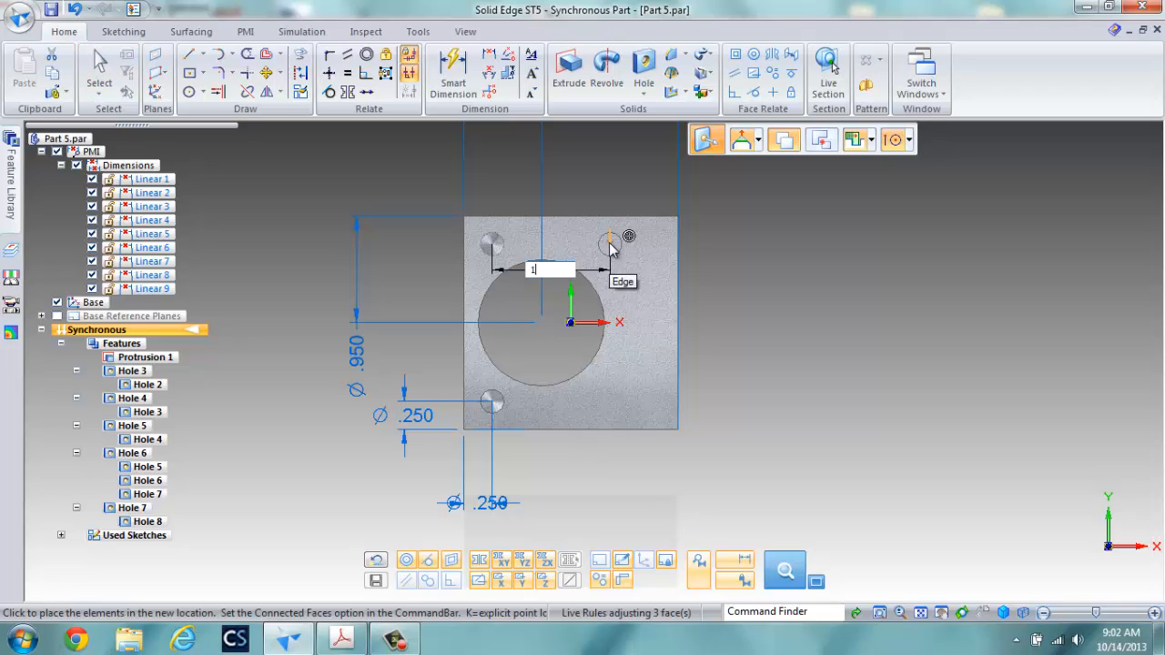
text(.125-.25)
key(Return)
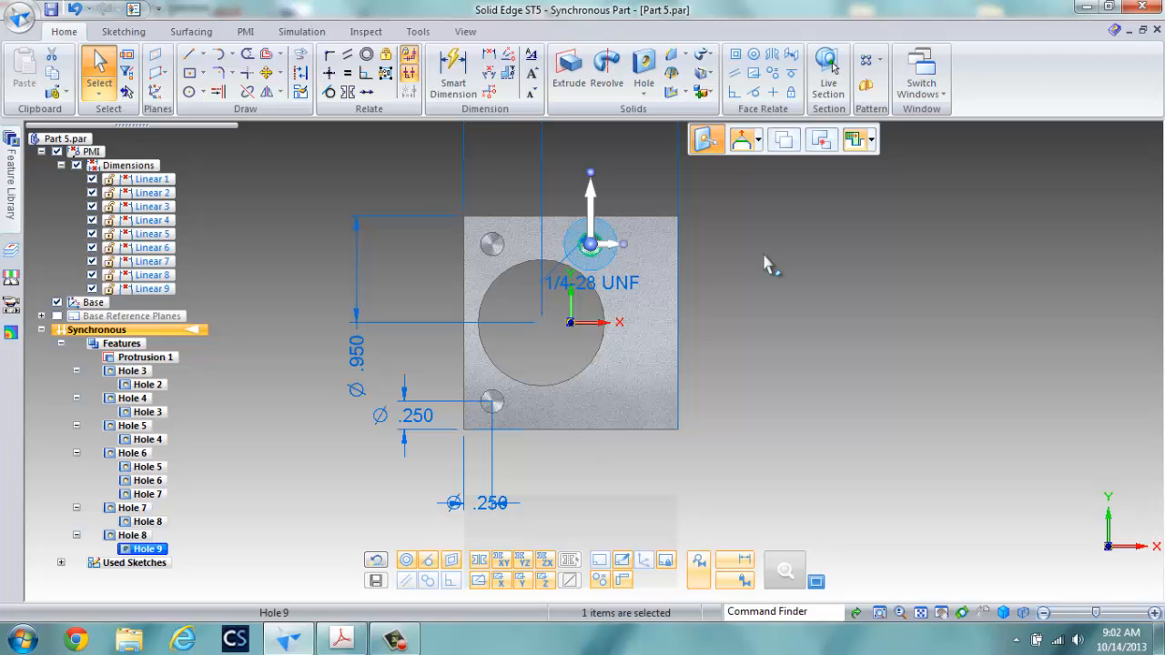
key(Escape)
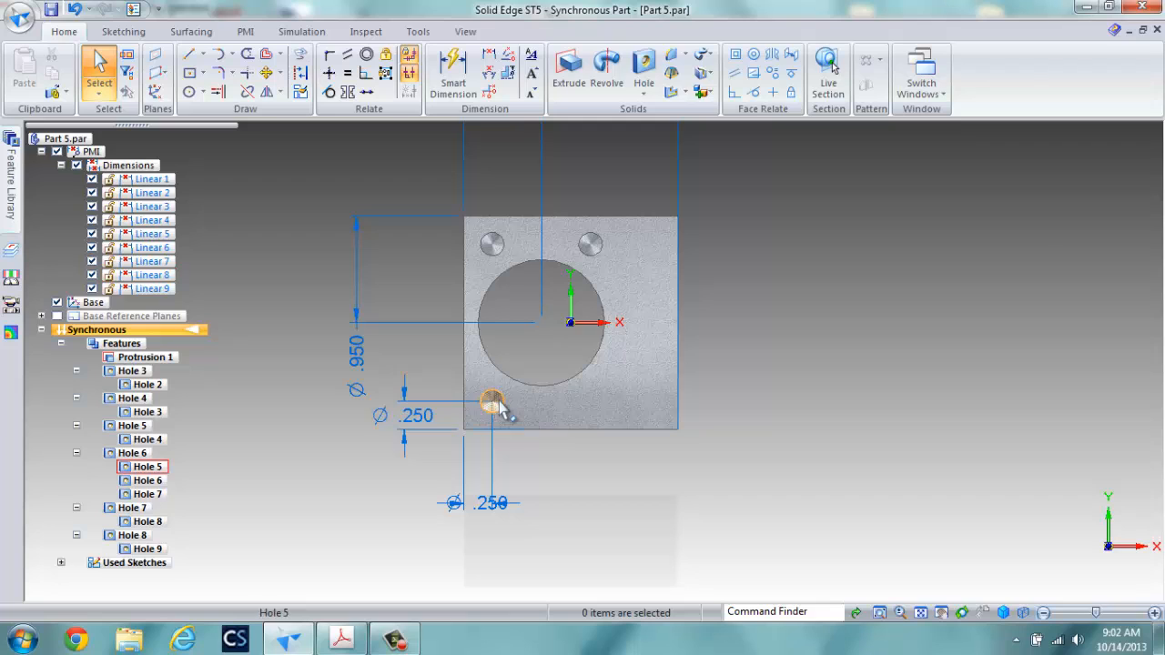
Copy the upper-right threaded hole 1.4 in straight down to complete the four-hole pattern on the top face
click(591, 248)
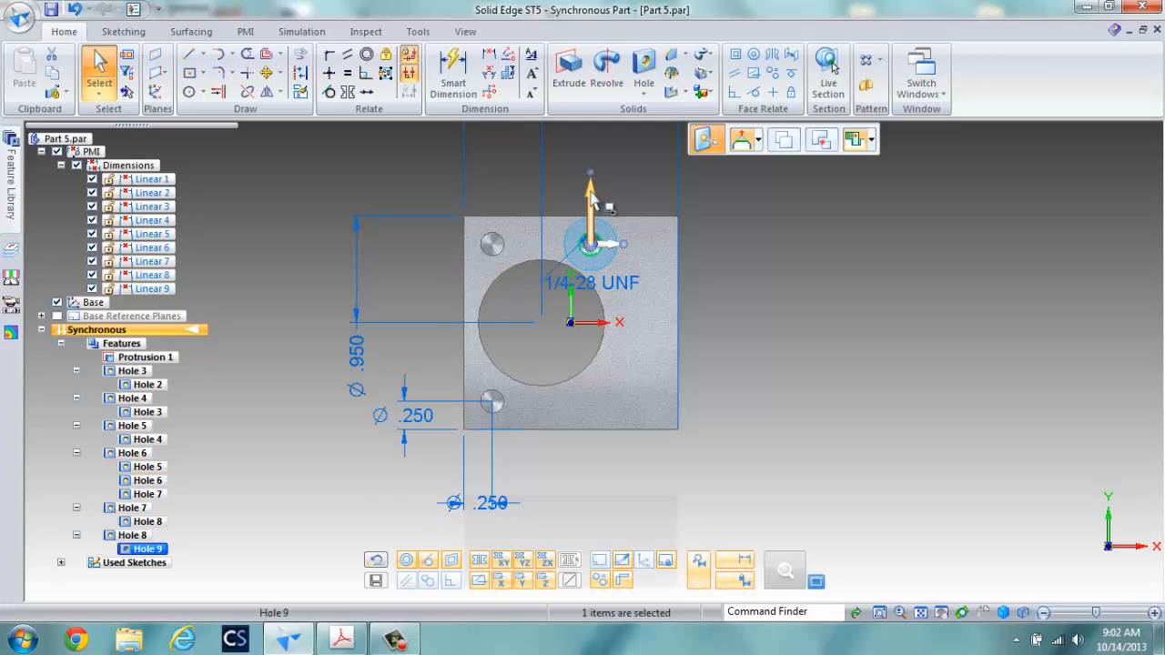
drag(591, 175, 818, 439)
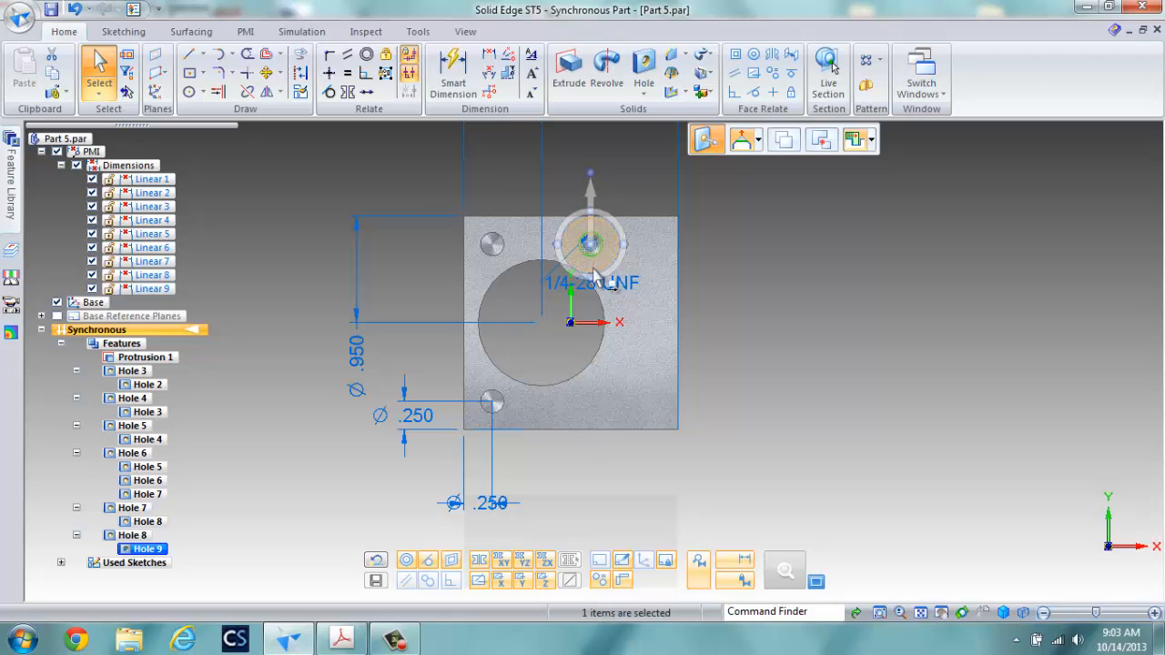
click(591, 276)
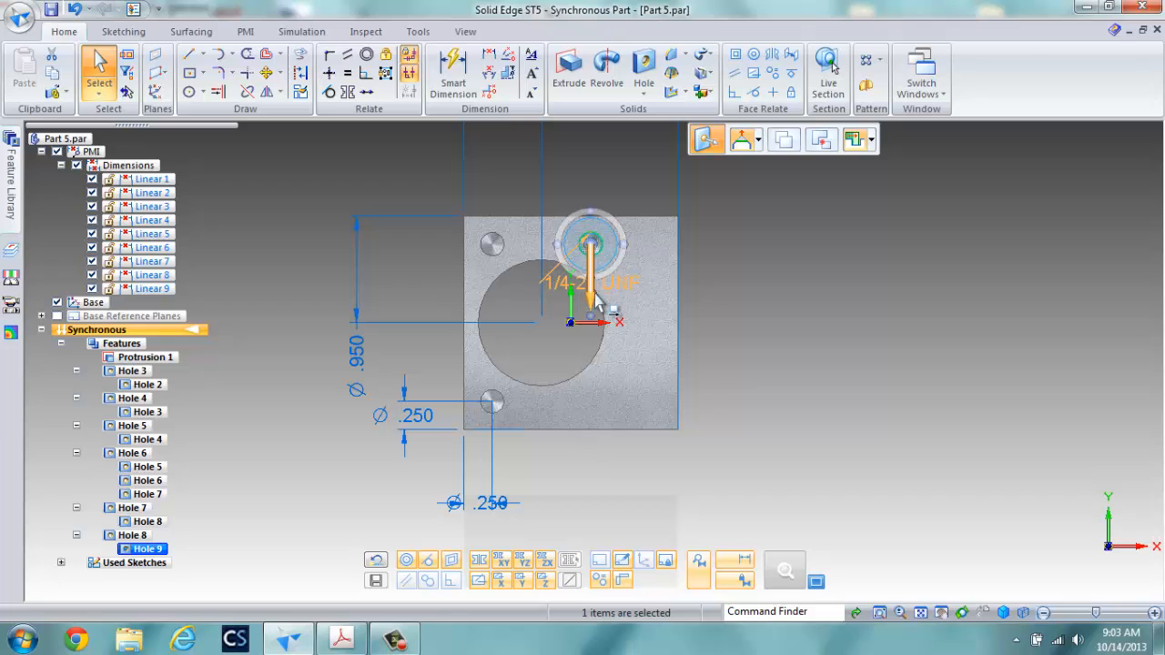
click(781, 142)
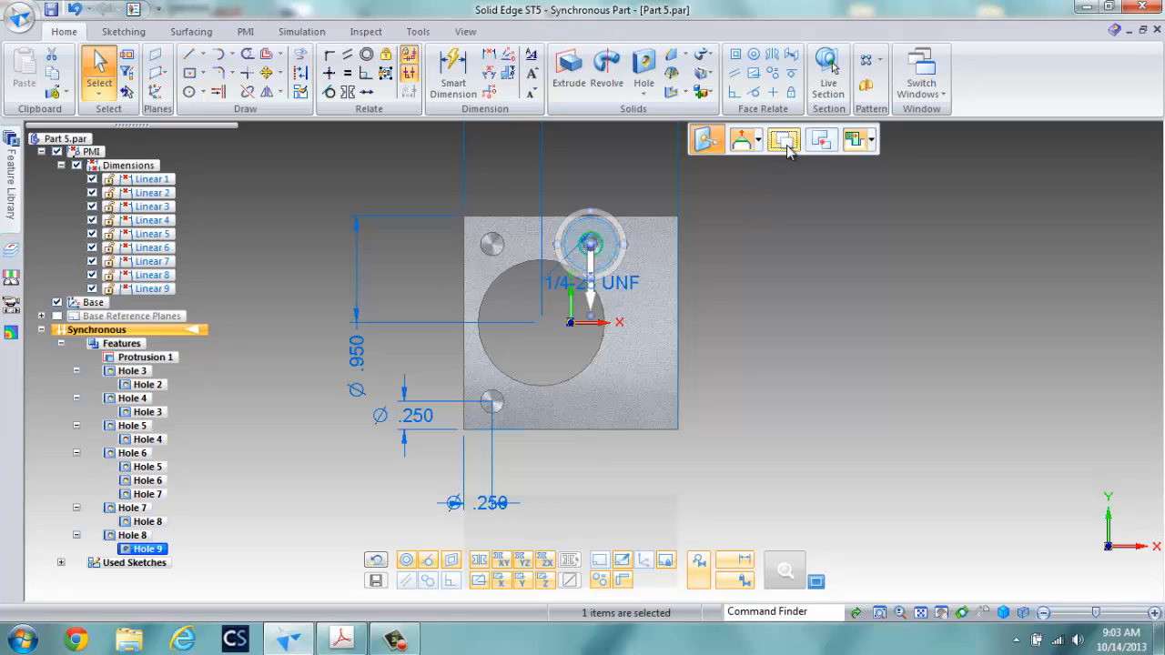
click(589, 311)
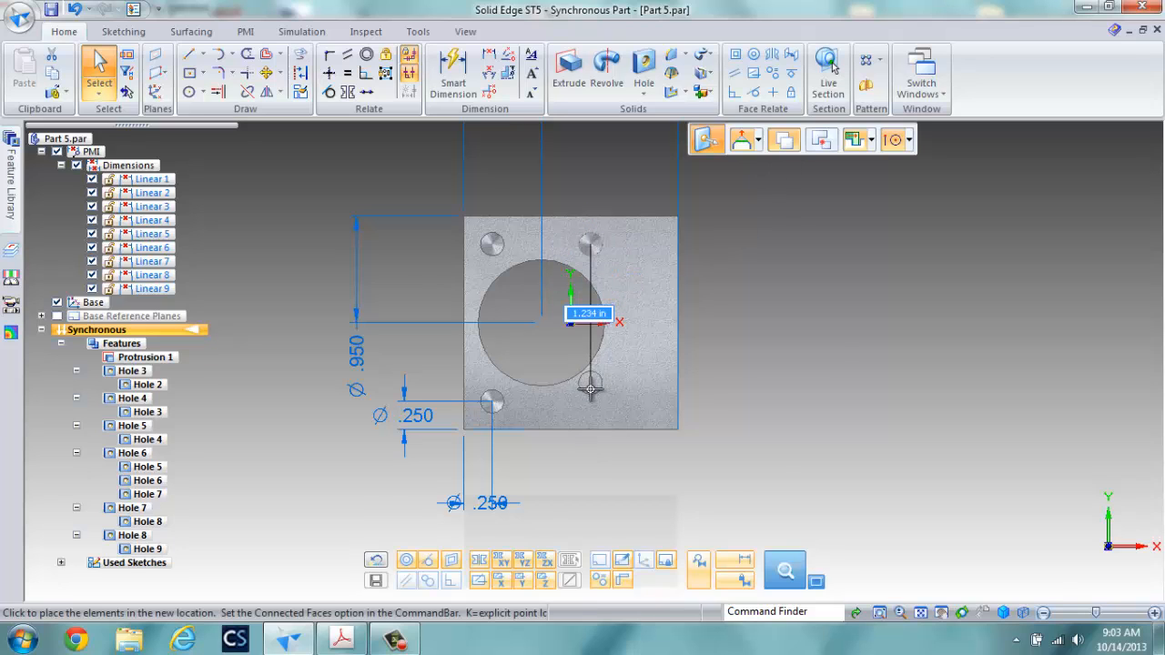
text(1.4)
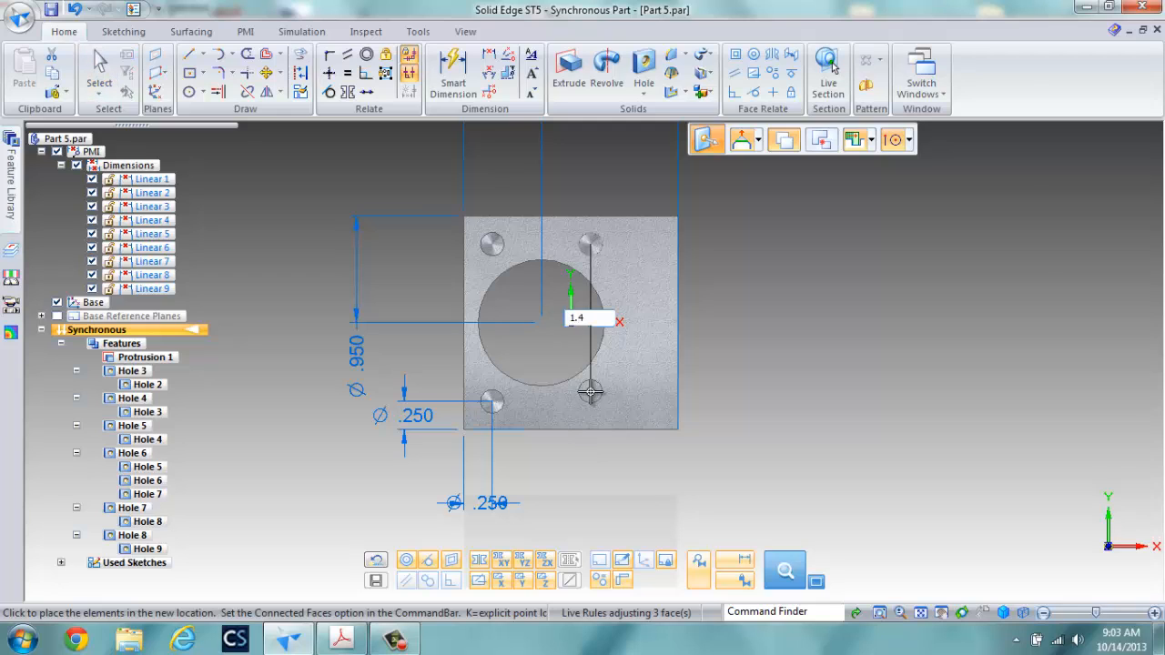
key(Return)
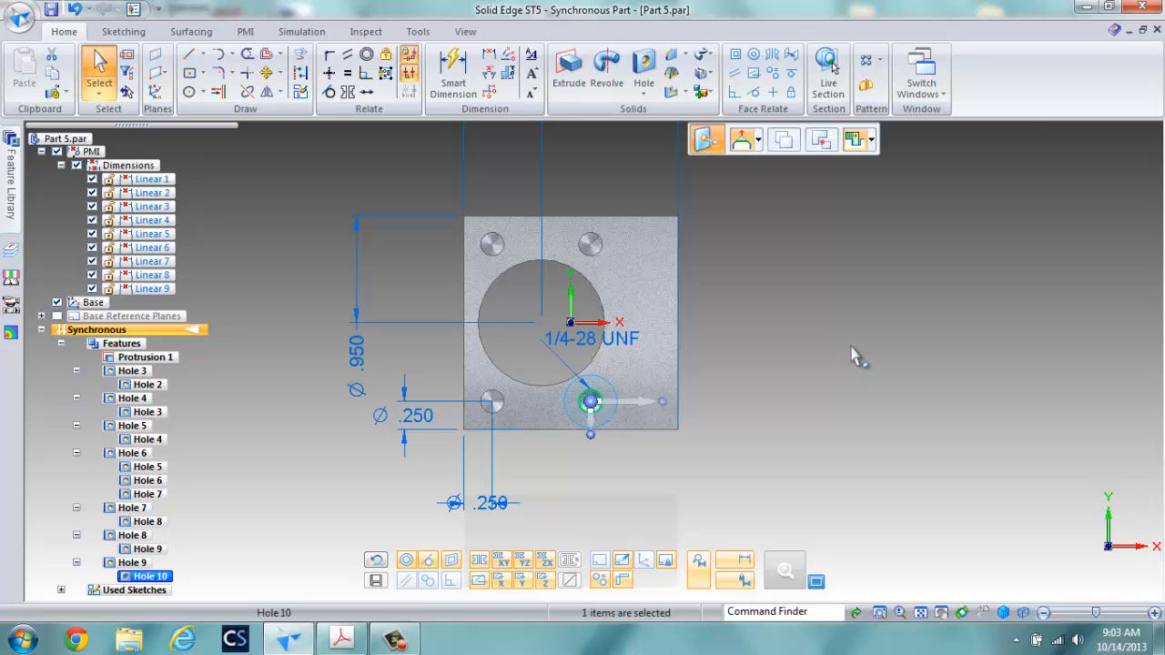
right_click(855, 355)
click(794, 364)
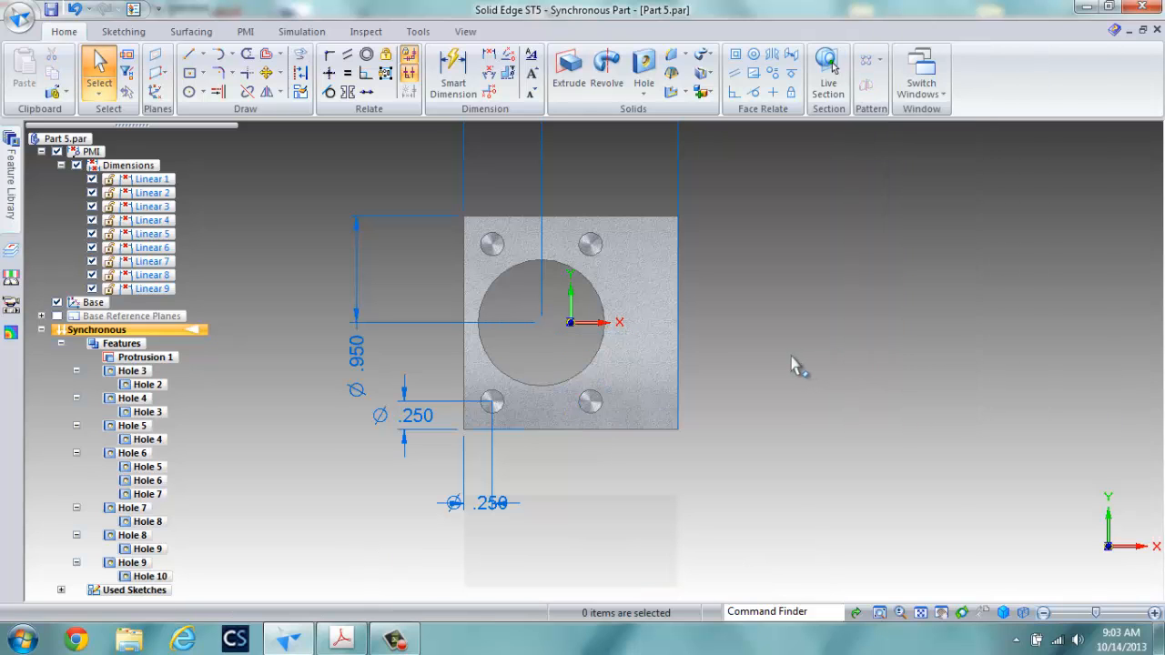
In the bottom view, dimension the threaded hole's center vertically from the block's lower edge and set the distance to .25 in
middle_drag(792, 357, 744, 278)
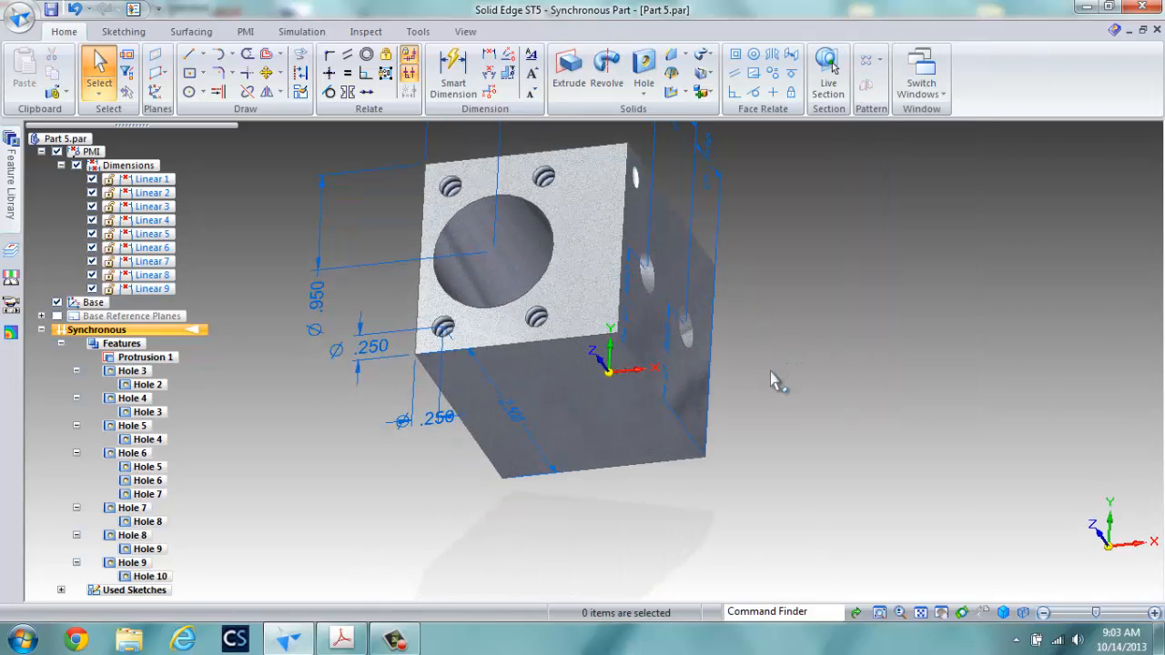
click(1003, 615)
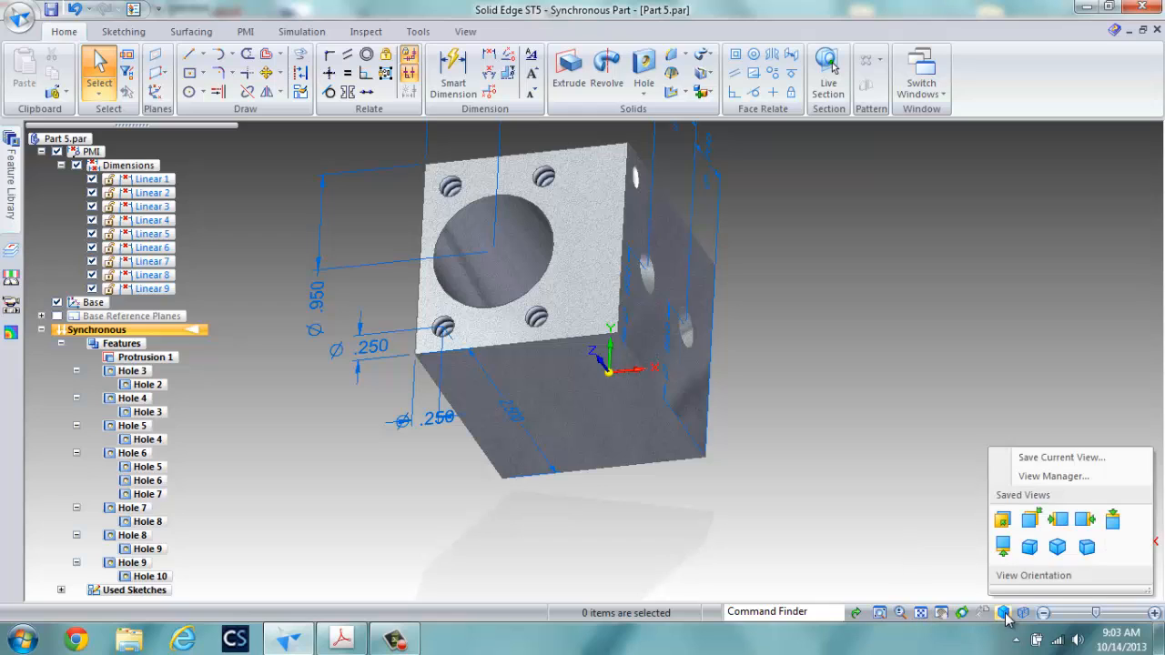
click(1001, 541)
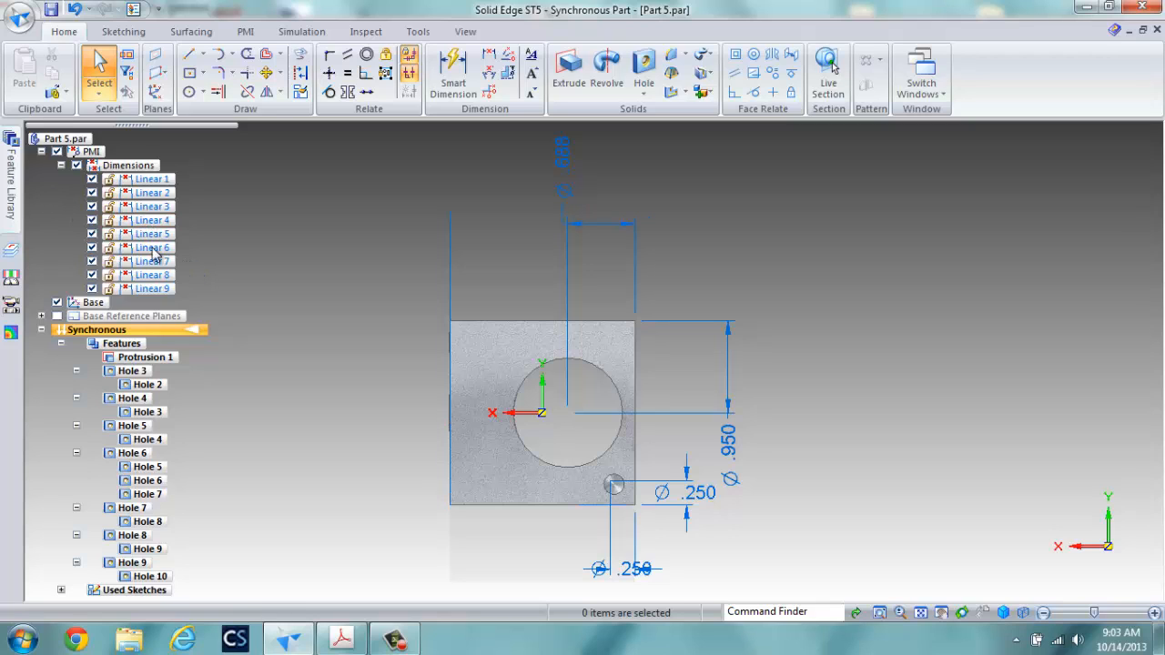
click(614, 484)
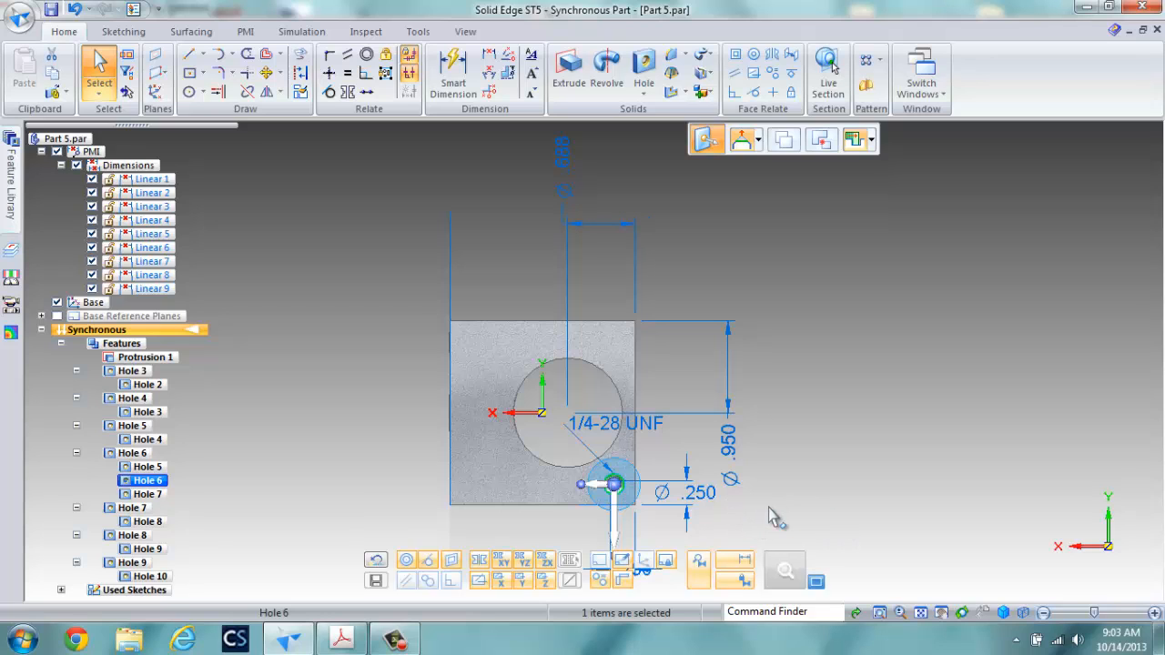
click(776, 517)
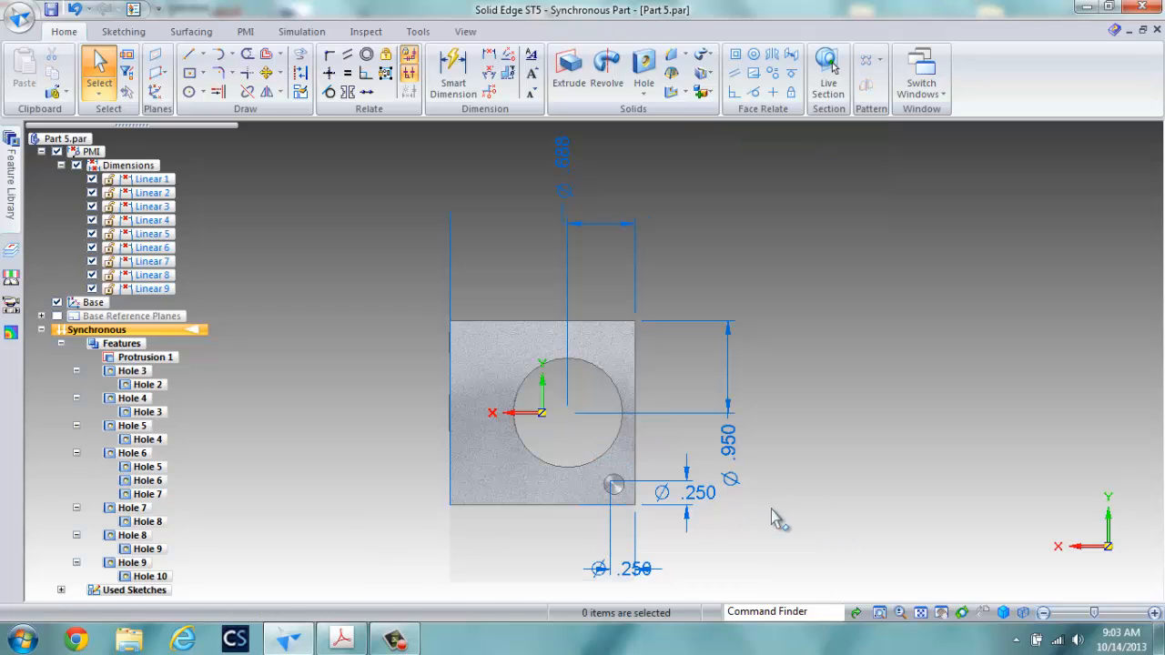
click(489, 58)
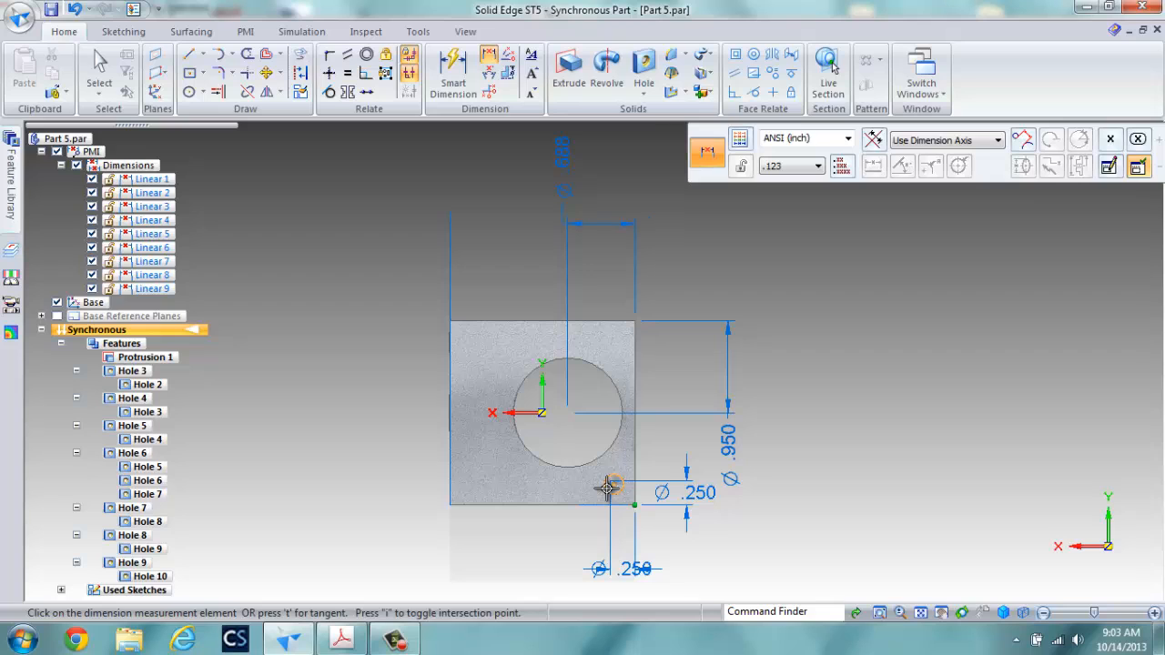
click(605, 489)
click(515, 492)
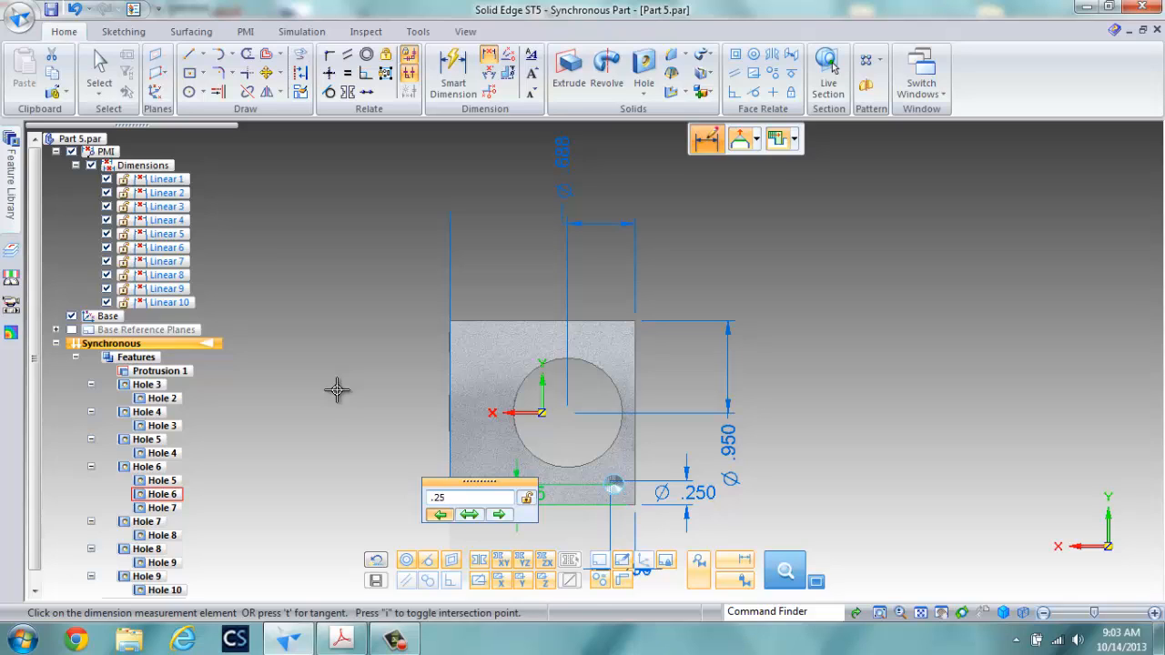
key(Return)
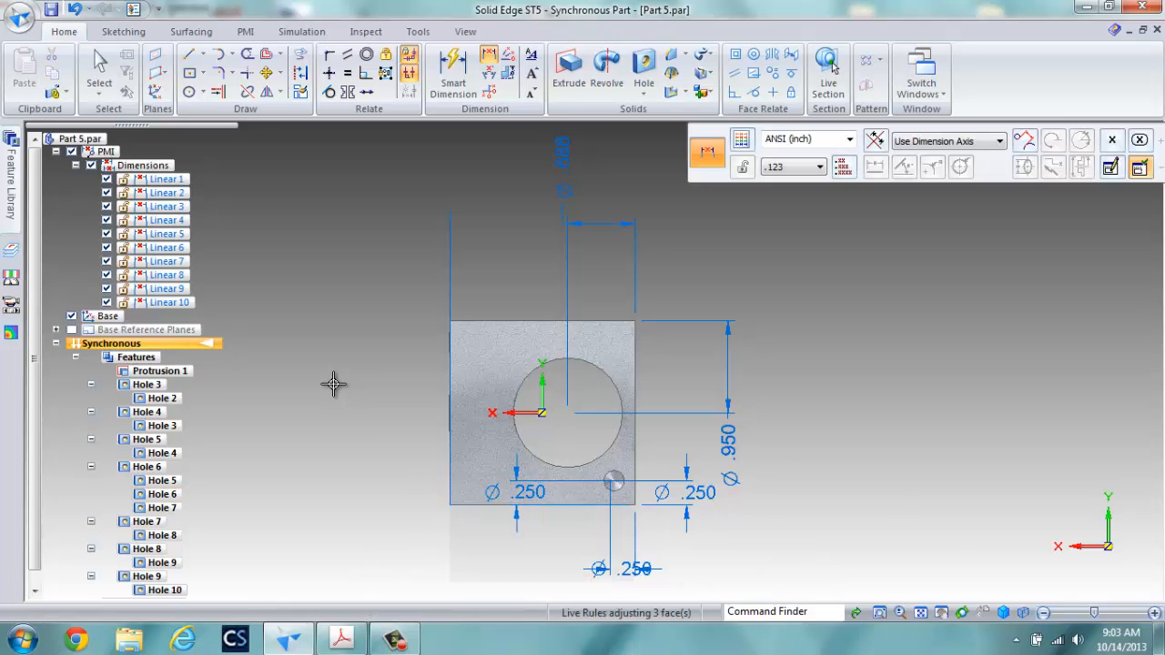
Dimension the bottom-view threaded hole's center horizontally from the block's right edge and set the distance to .25 in
click(635, 452)
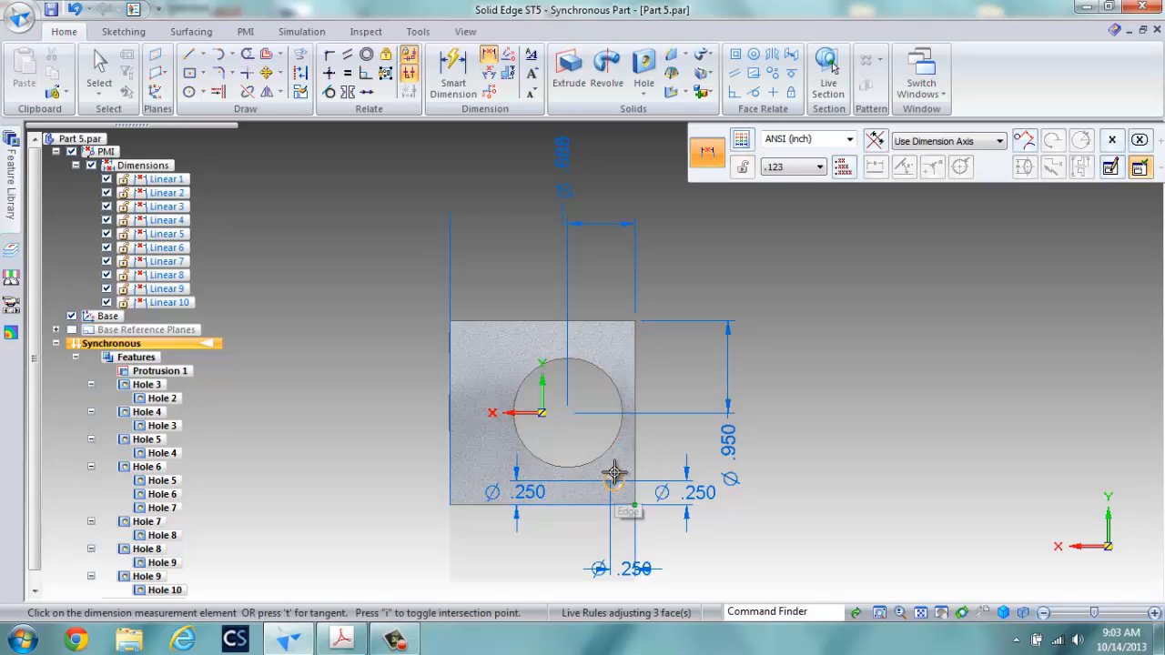
click(614, 488)
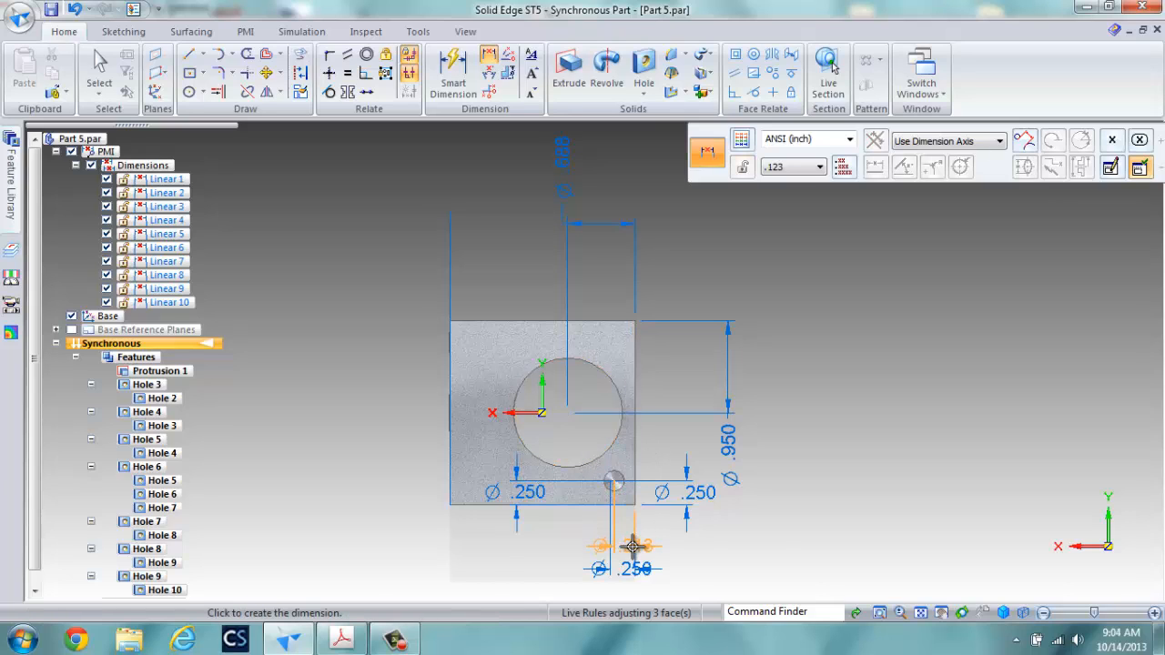
click(633, 546)
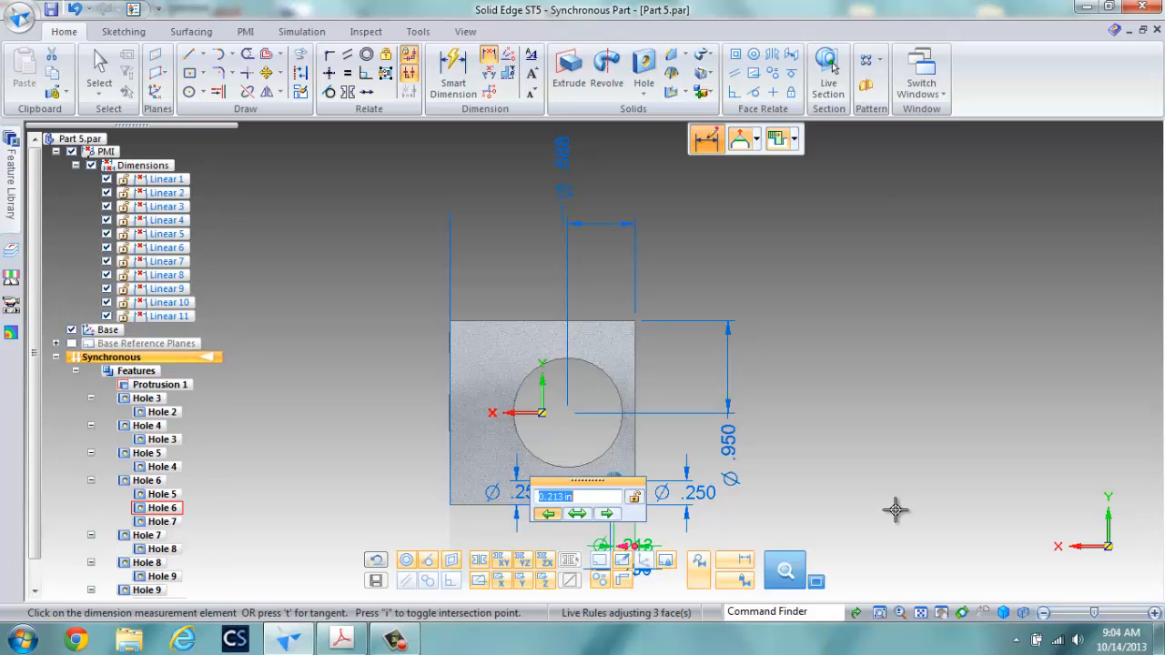
text(.25)
key(Return)
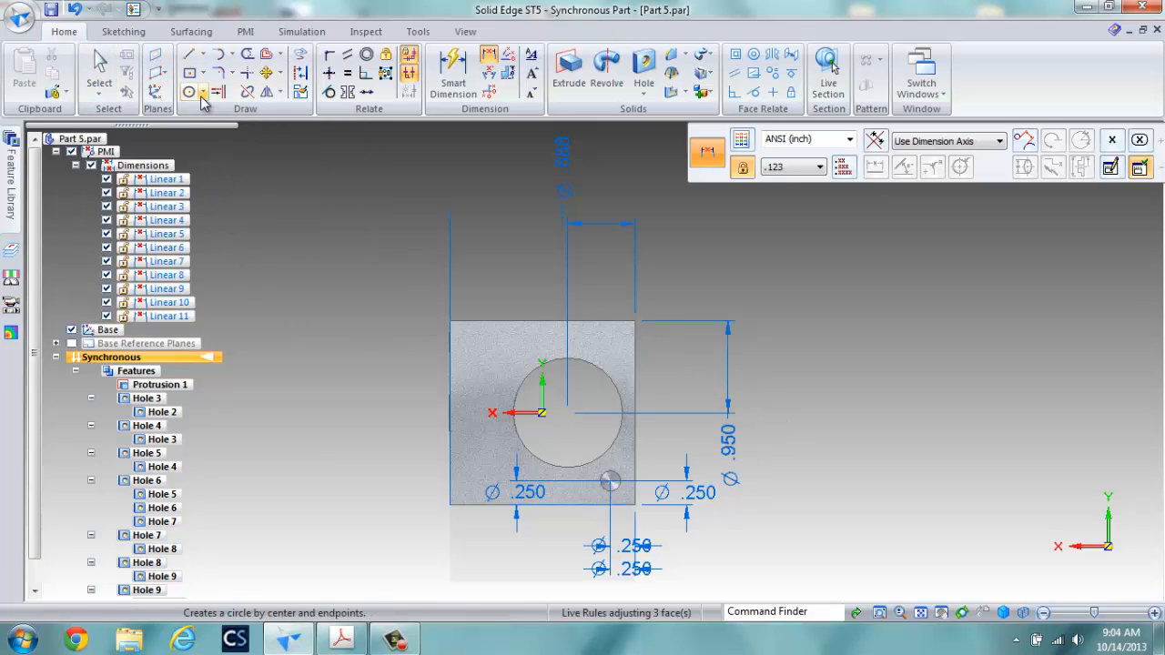
key(Escape)
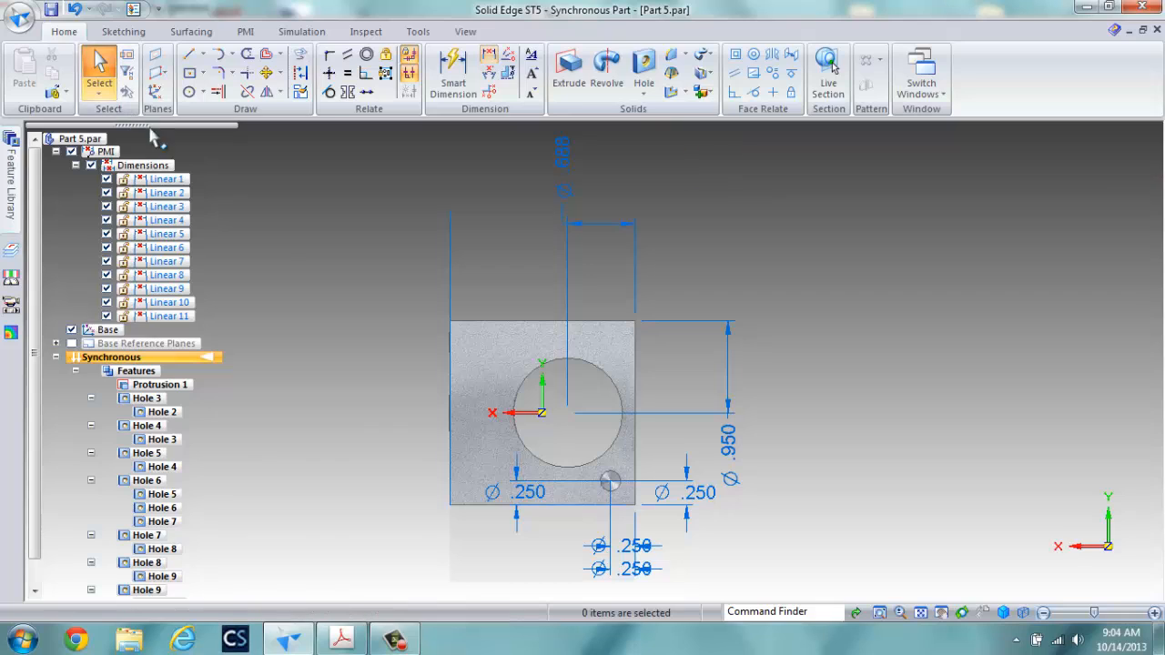
Copy the lower-right threaded hole 1.4 in straight up toward the face's upper-right corner
click(610, 481)
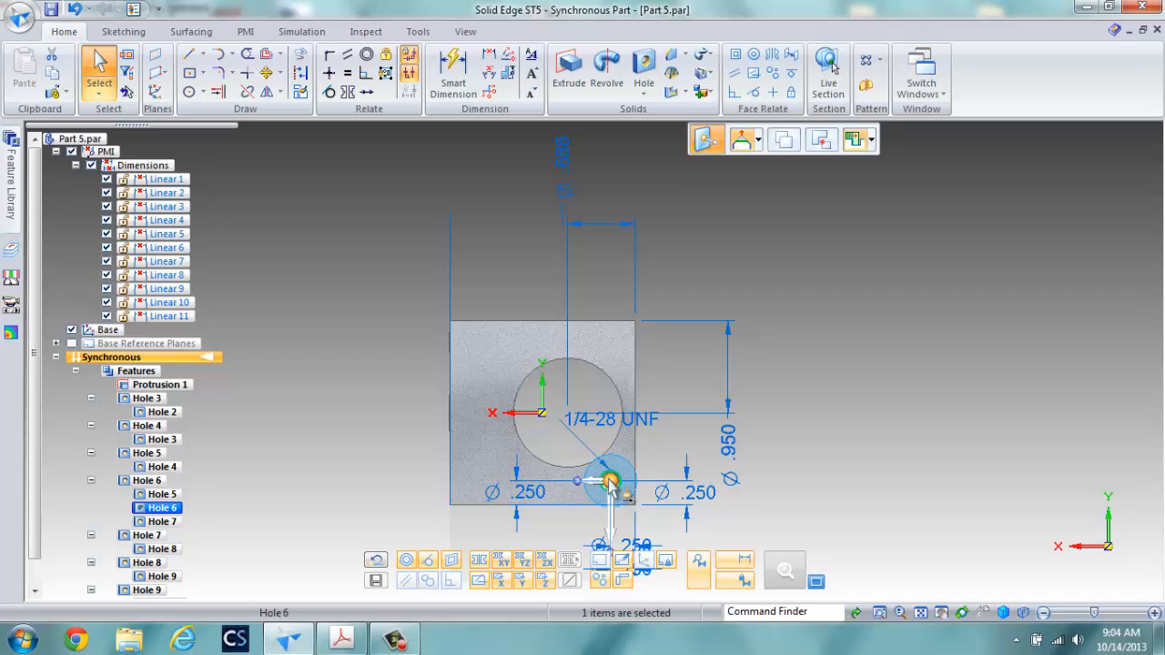
click(611, 483)
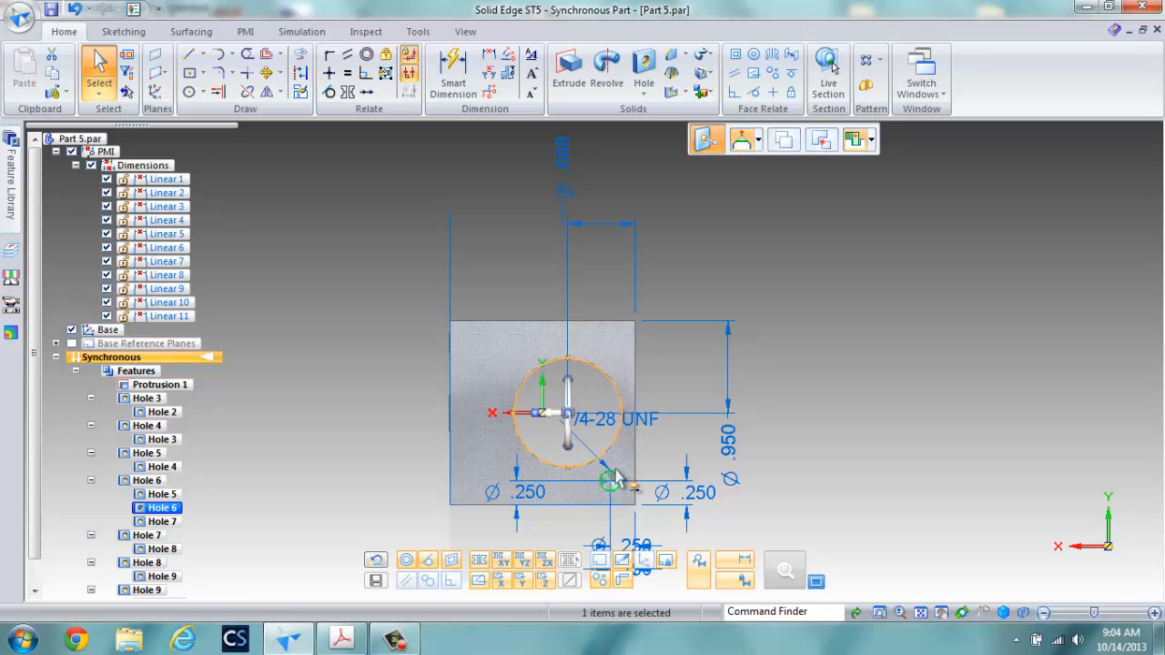
click(611, 484)
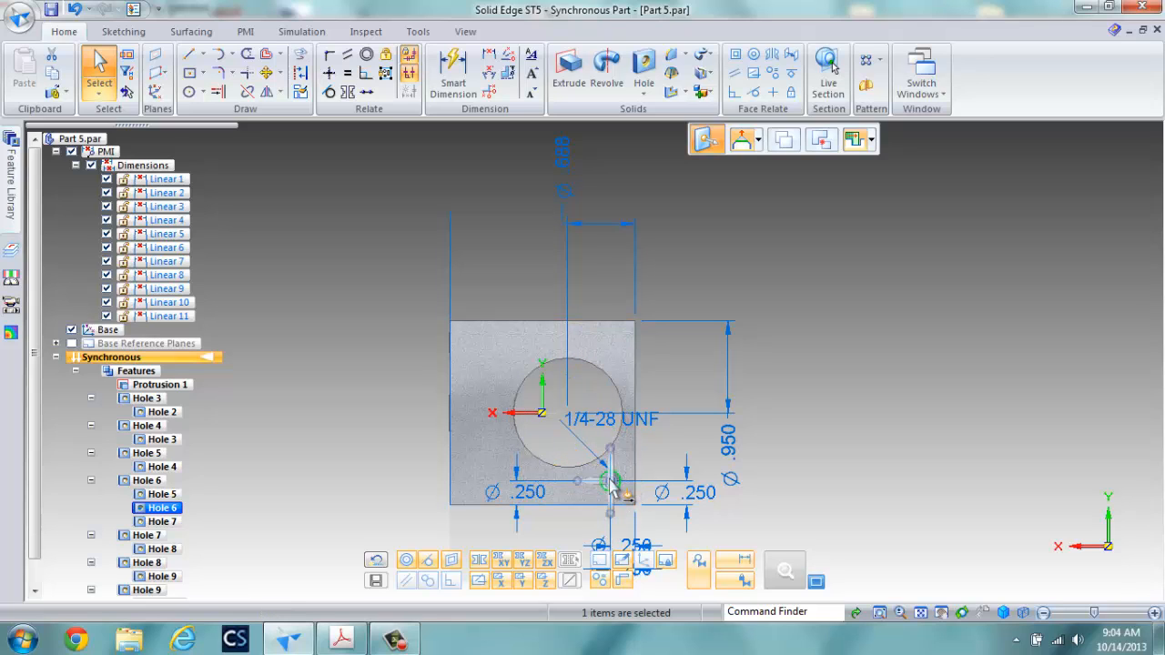
click(611, 449)
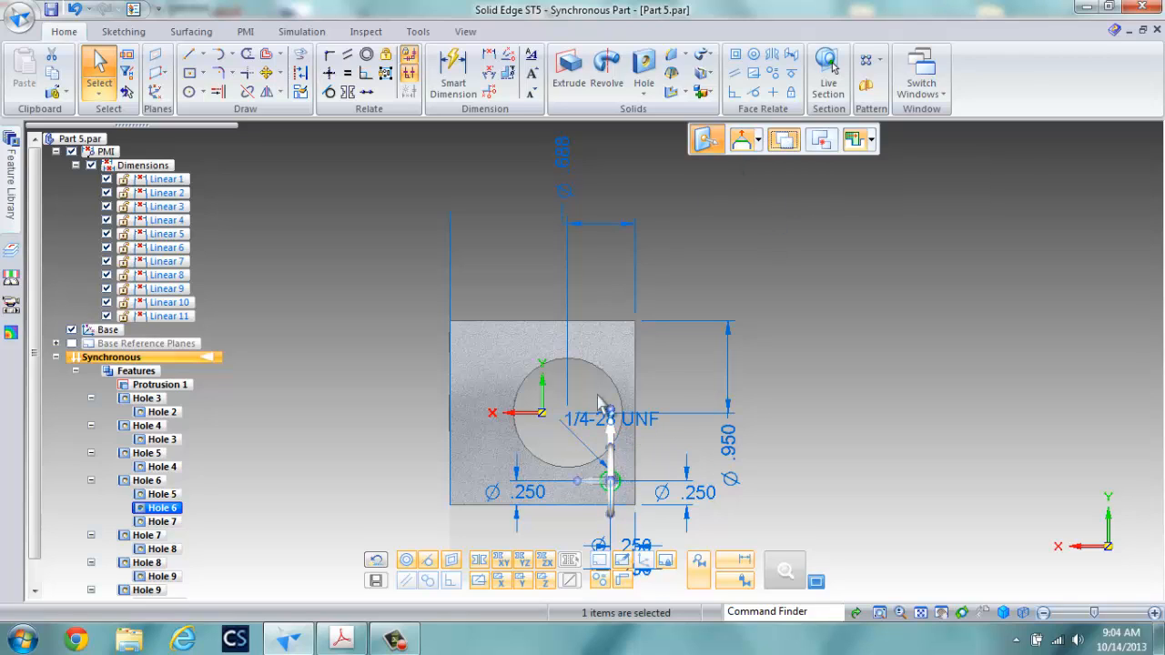
click(611, 440)
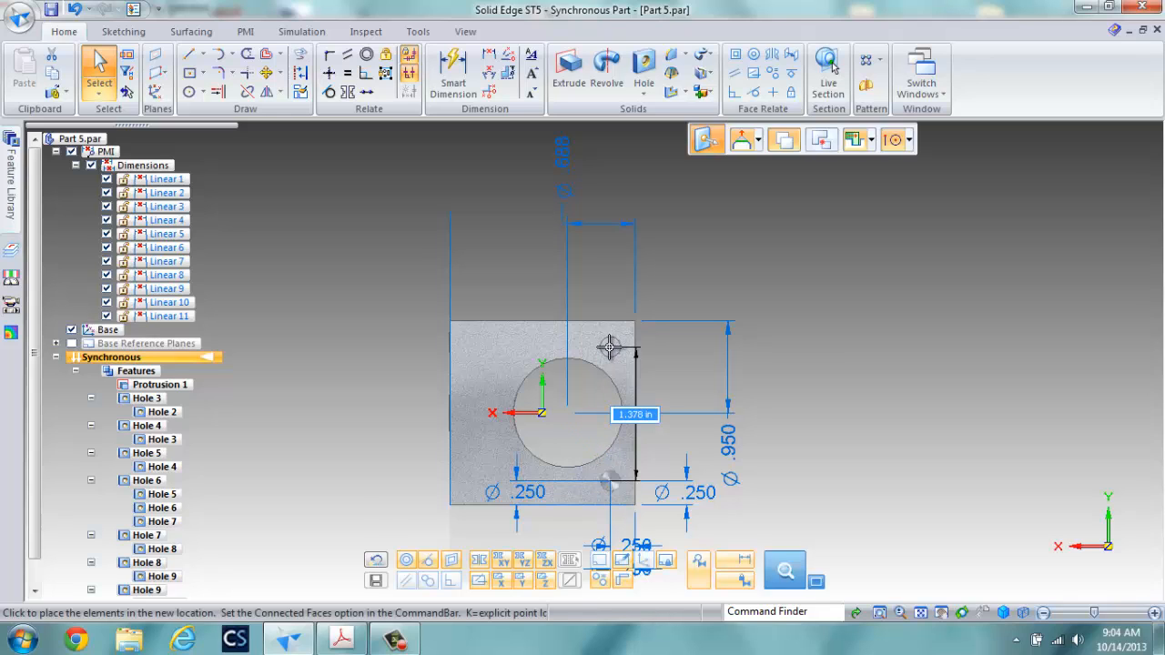
text(1)
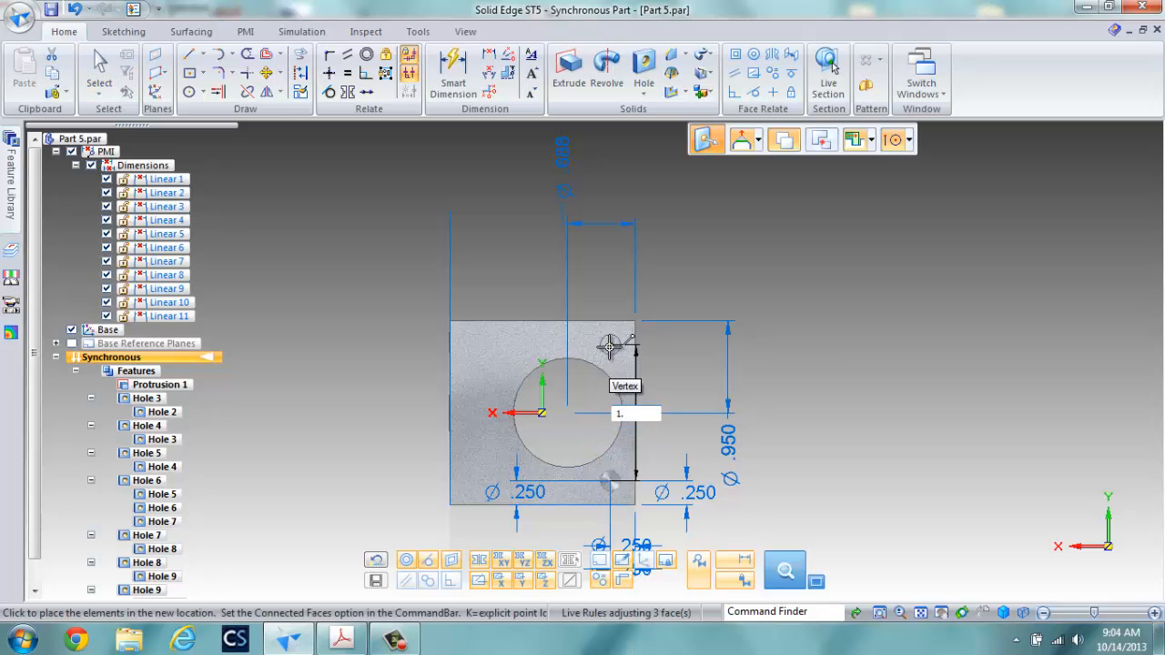
text(.4)
key(Return)
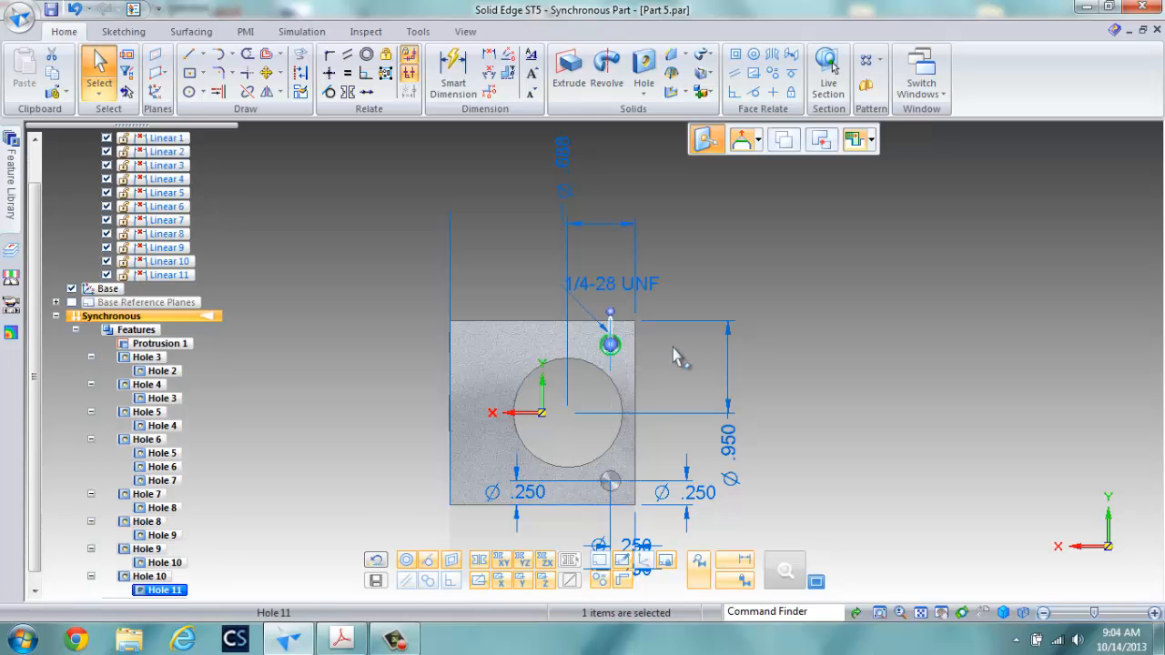
Copy the upper-right threaded hole horizontally to the left by 1.125-.25 in
click(611, 346)
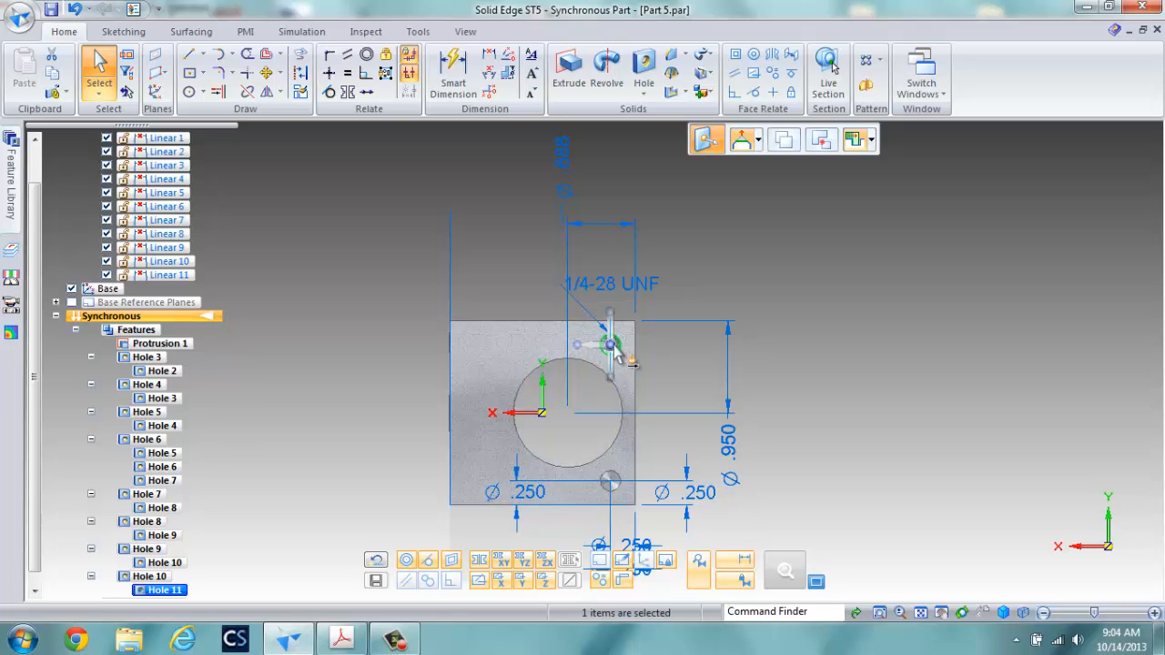
click(598, 355)
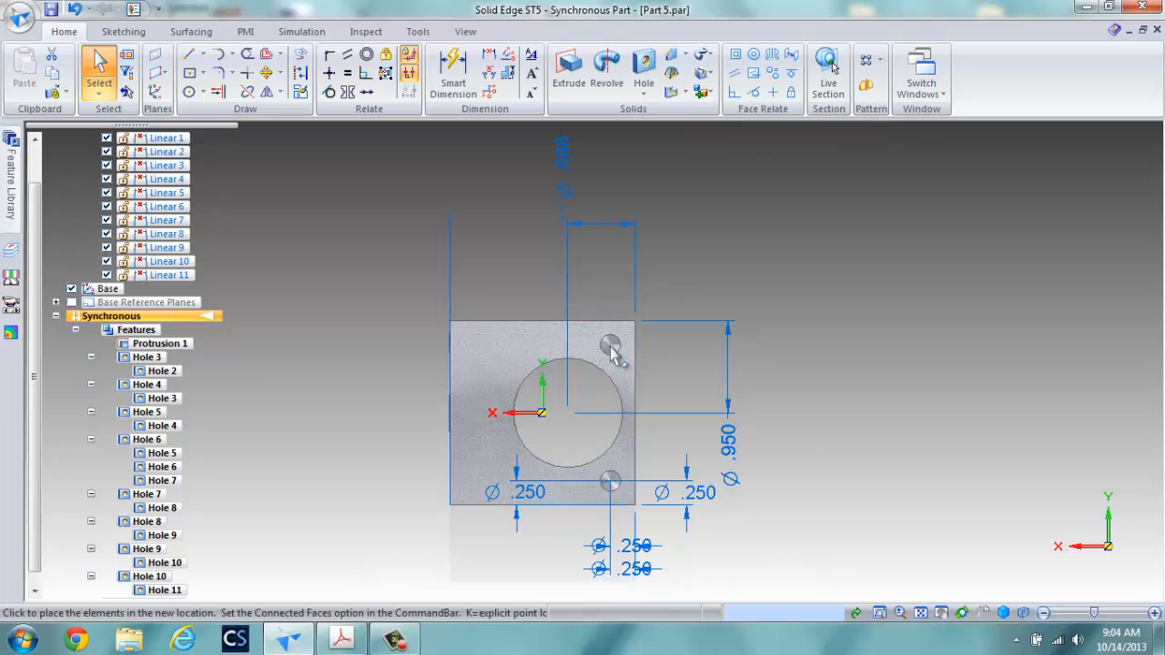
click(791, 144)
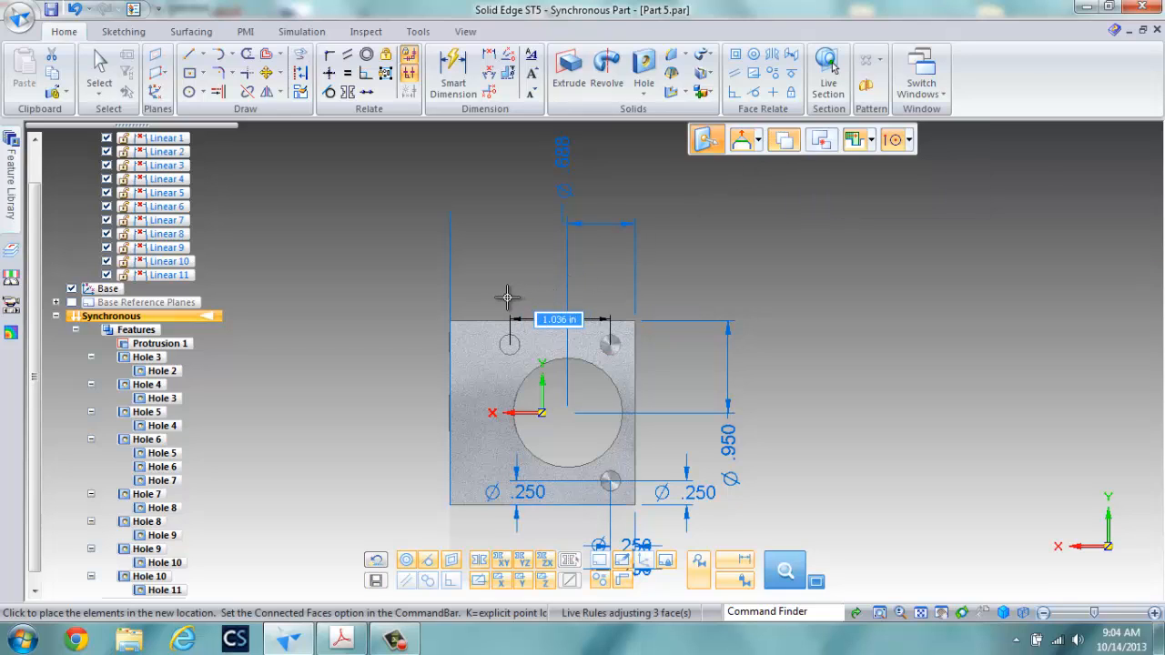
text(1.125-.25)
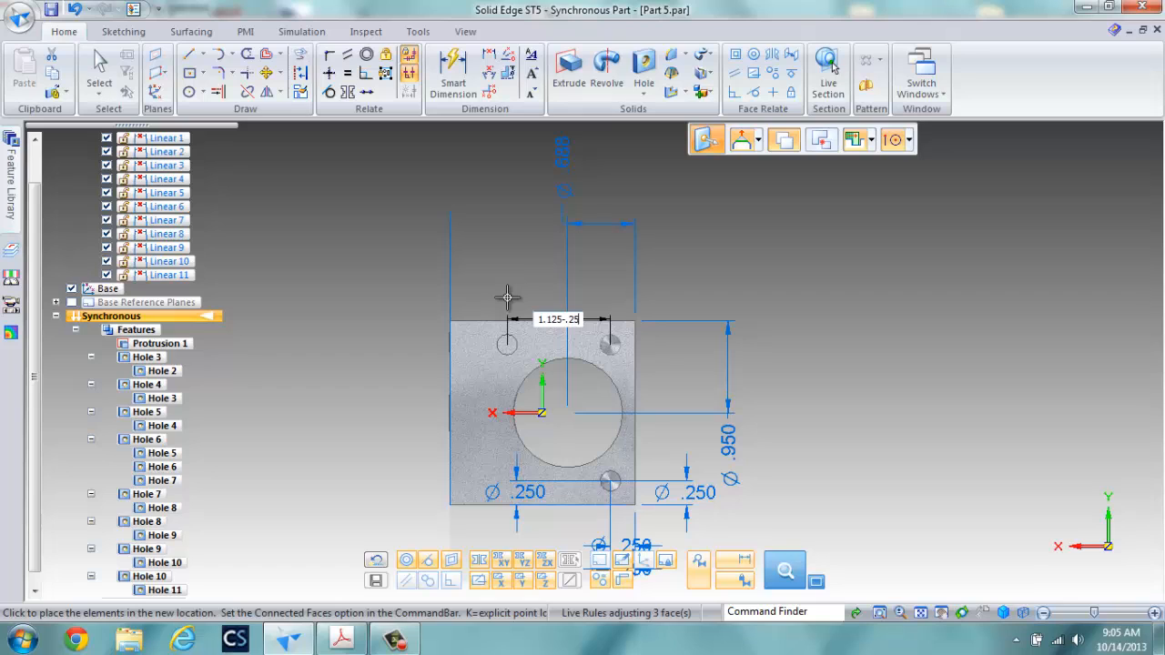
key(Return)
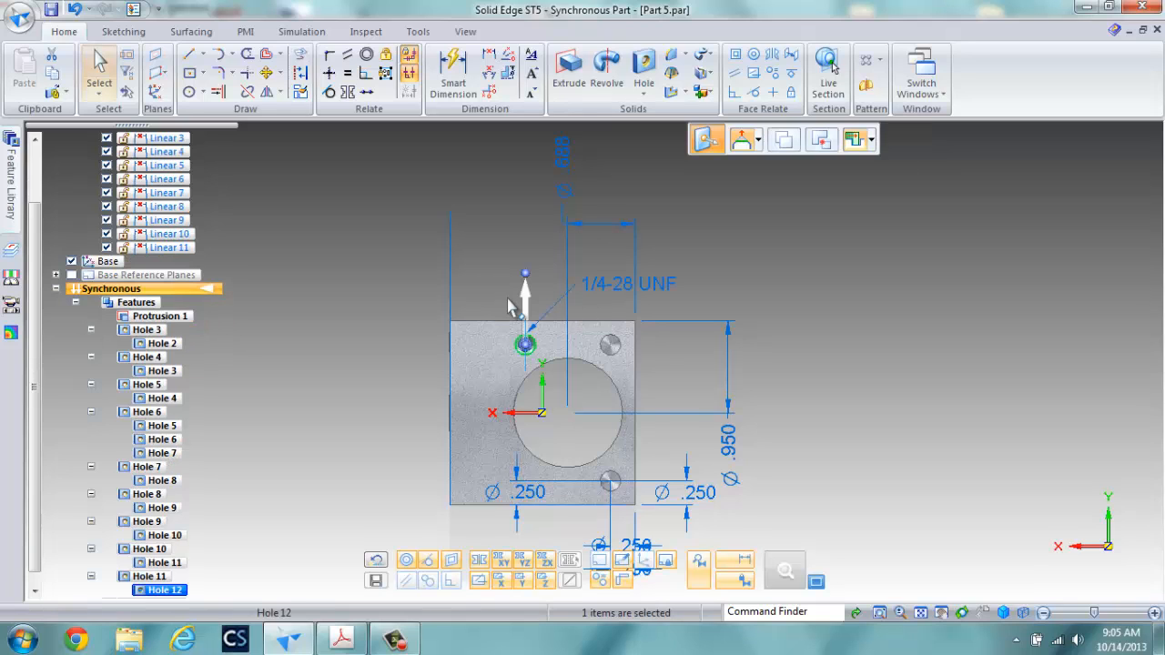
Copy the upper-left threaded hole 1.4 in straight down to complete the four-hole pattern on the bottom face
click(525, 345)
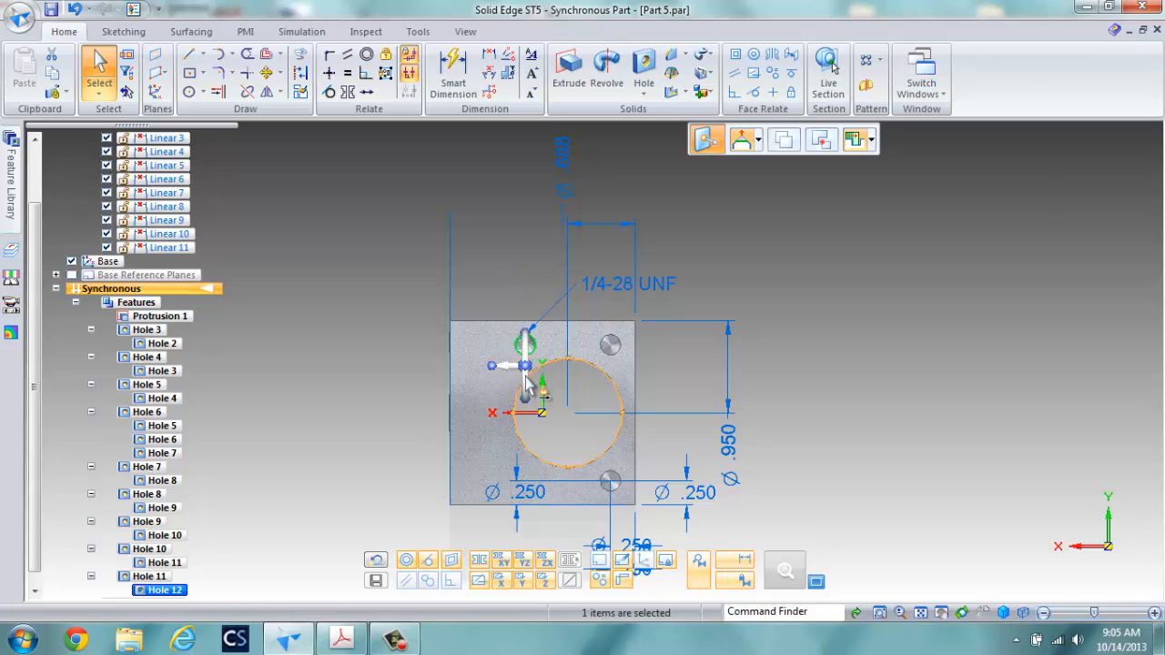
click(525, 345)
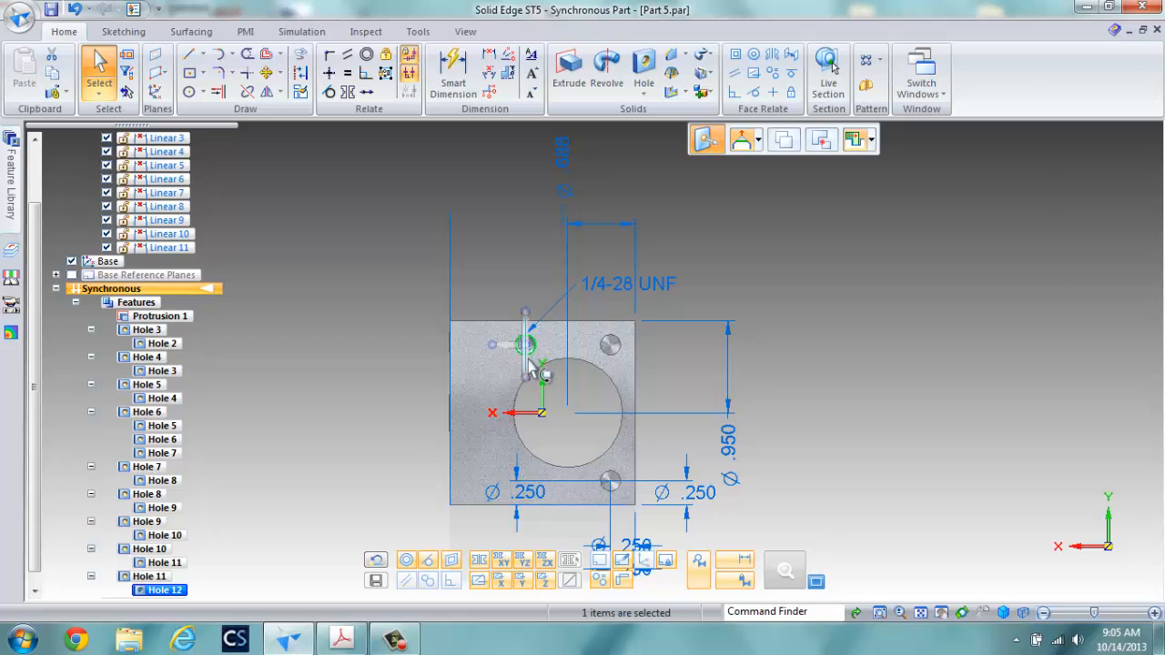
click(527, 377)
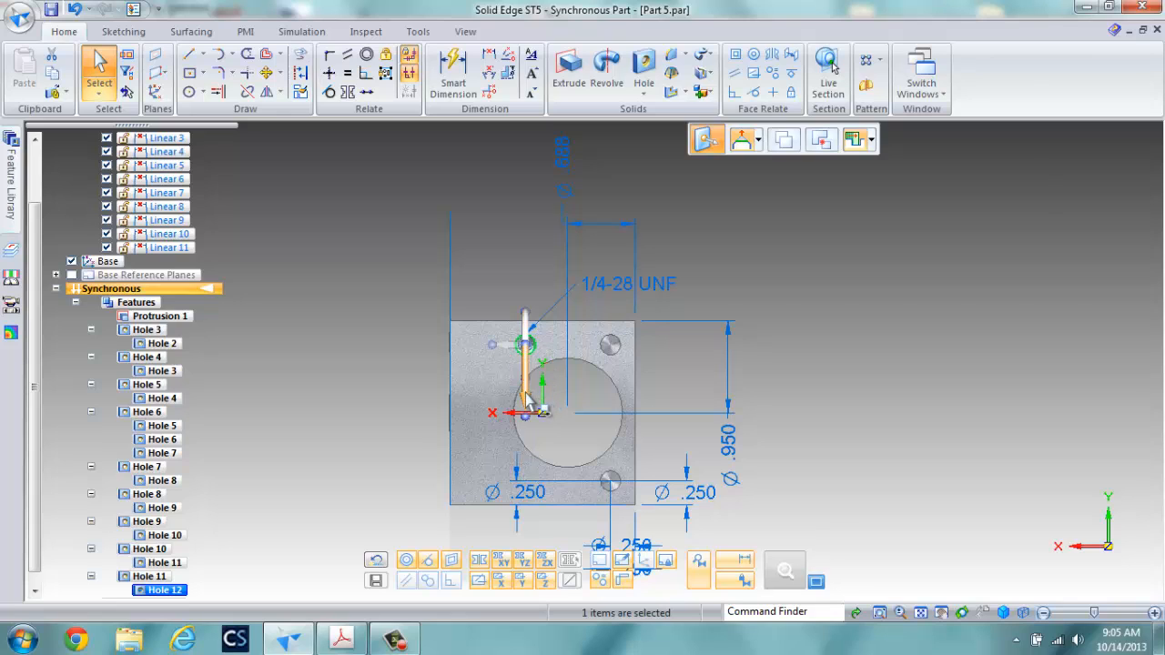
click(785, 143)
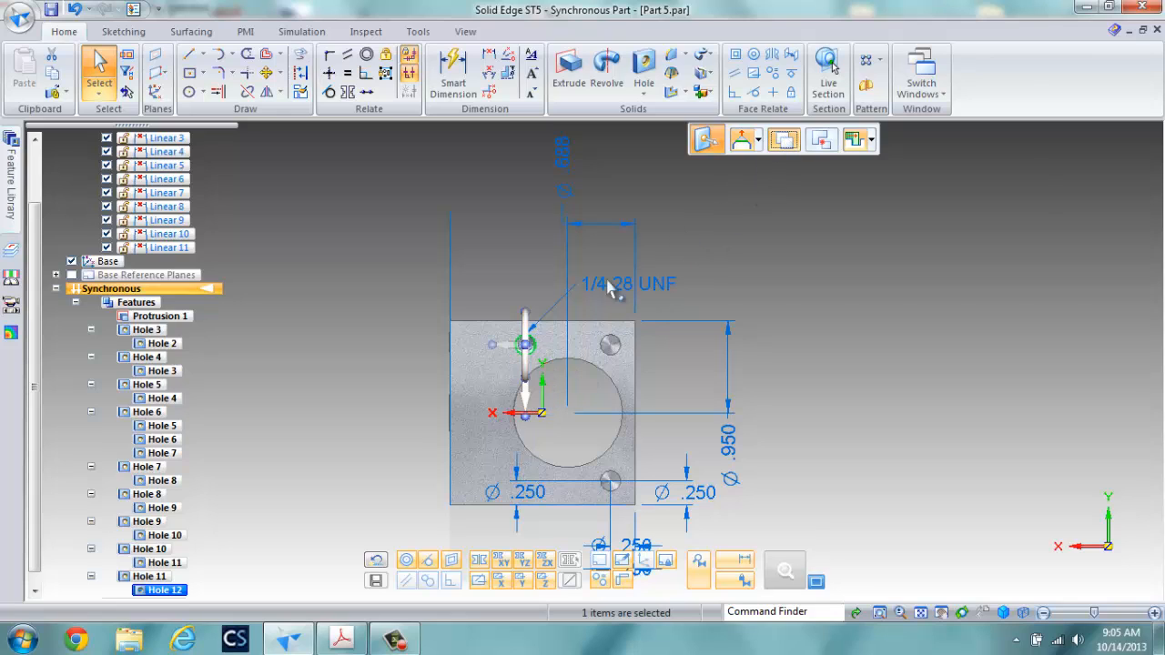
click(527, 400)
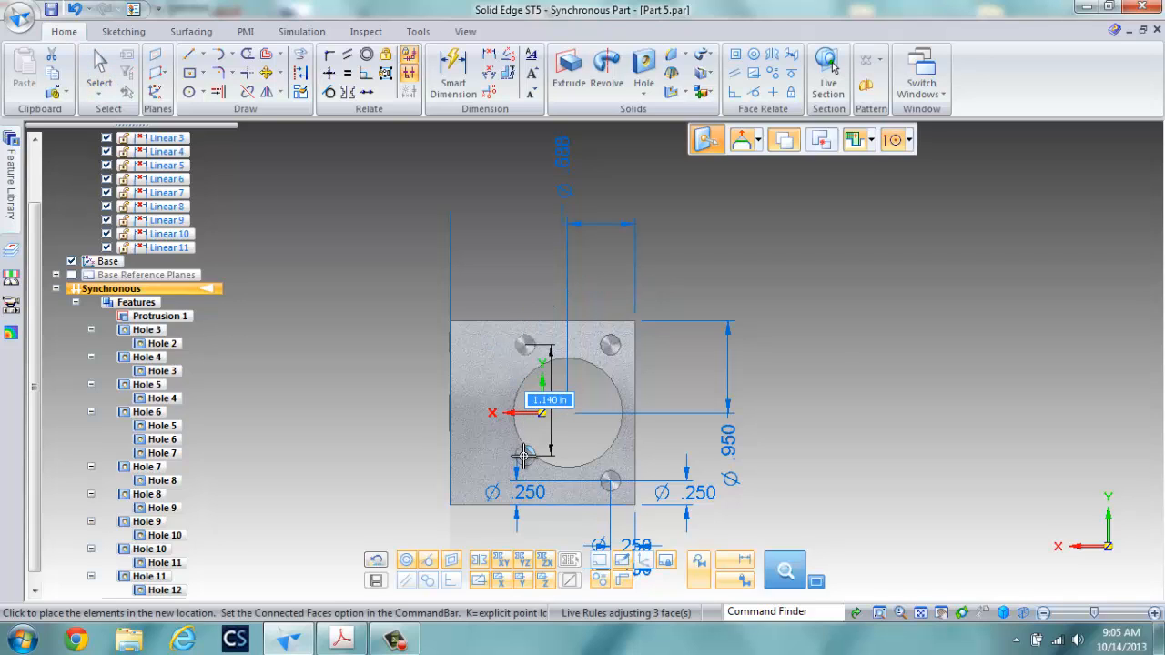
text(1.4)
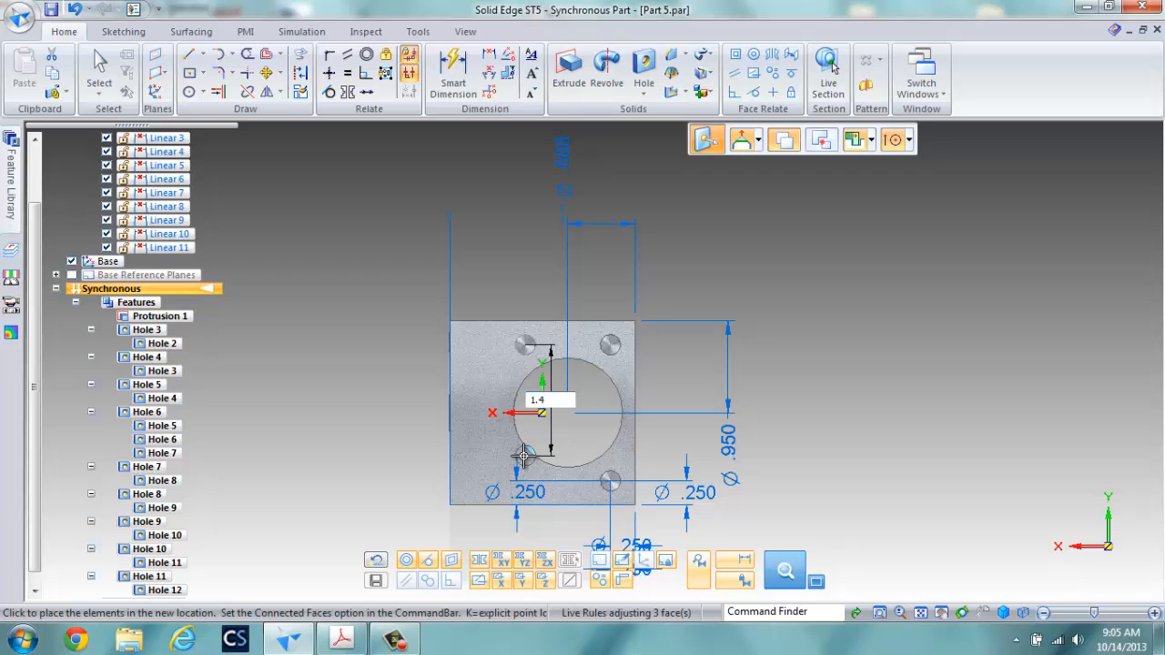
key(Return)
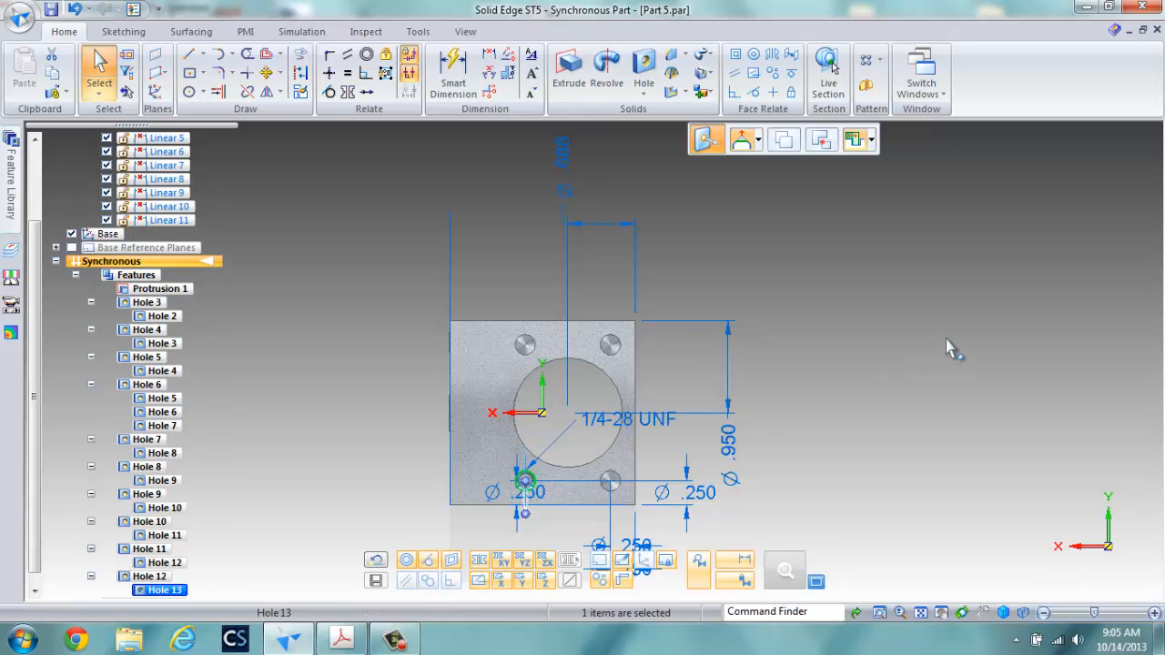
click(948, 341)
On the side face with the air passages, dimension the threaded hole's center from the upper edge and set the distance to .25 in
right_click(945, 339)
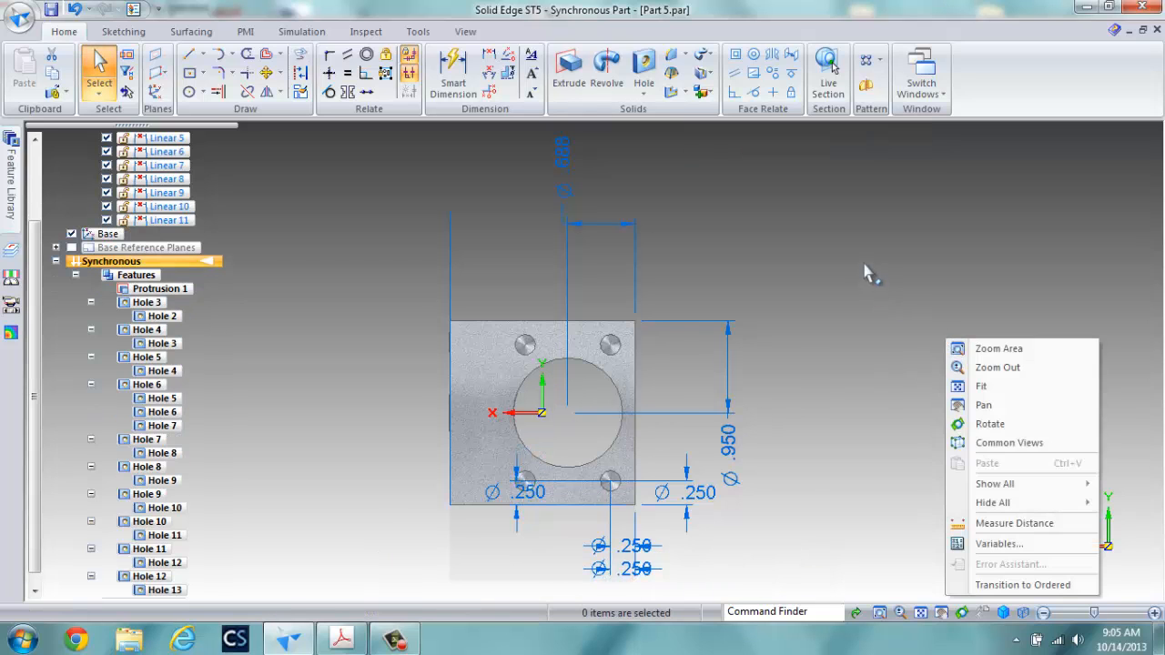
middle_drag(863, 264, 632, 494)
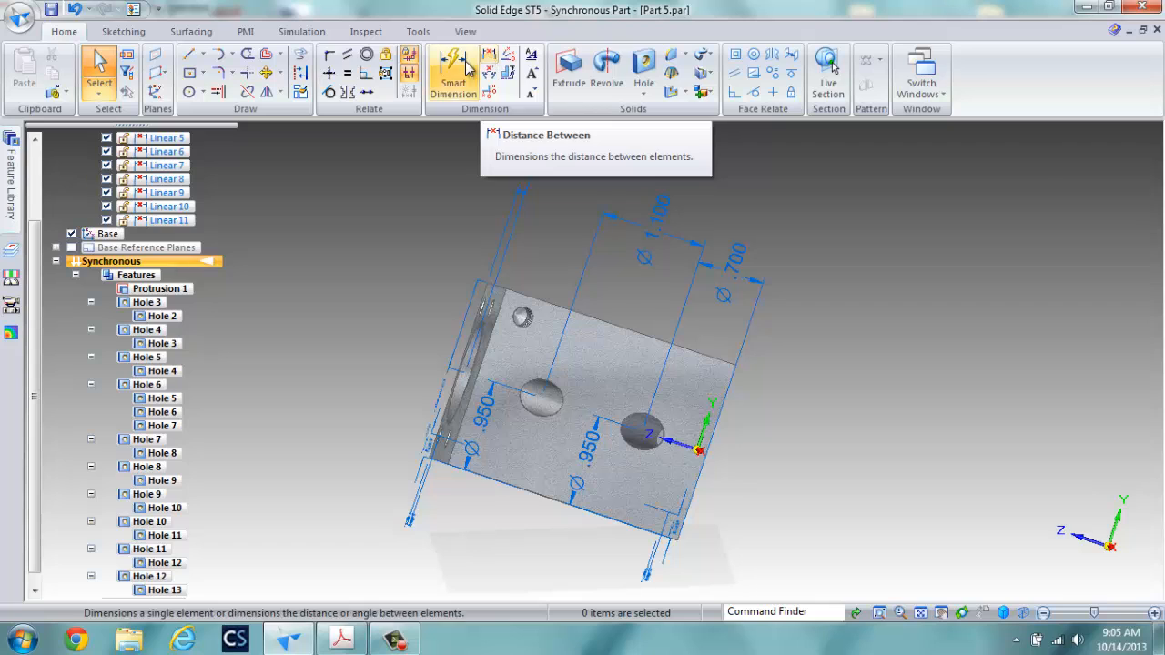
click(489, 55)
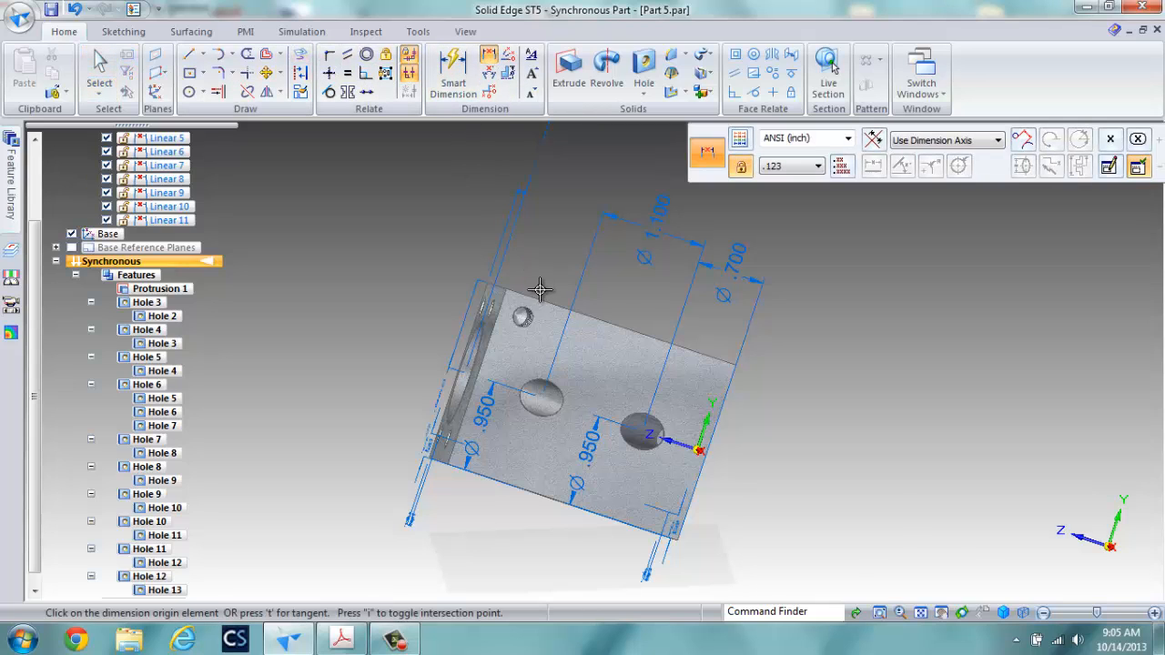
click(530, 317)
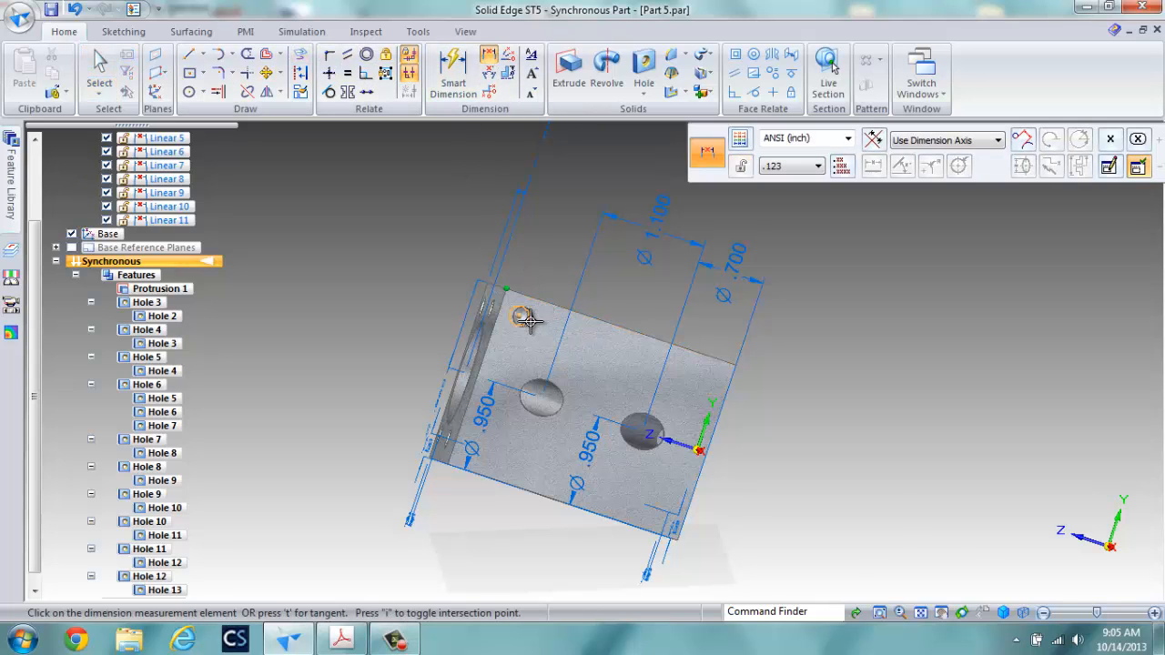
click(524, 317)
click(405, 260)
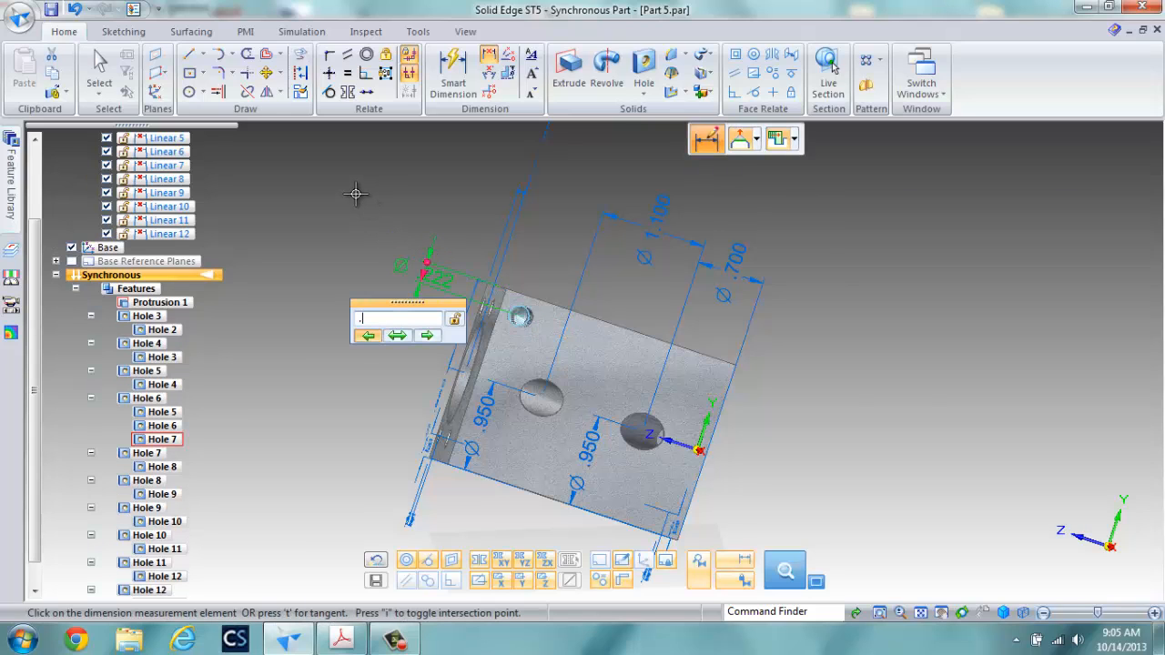
key(Return)
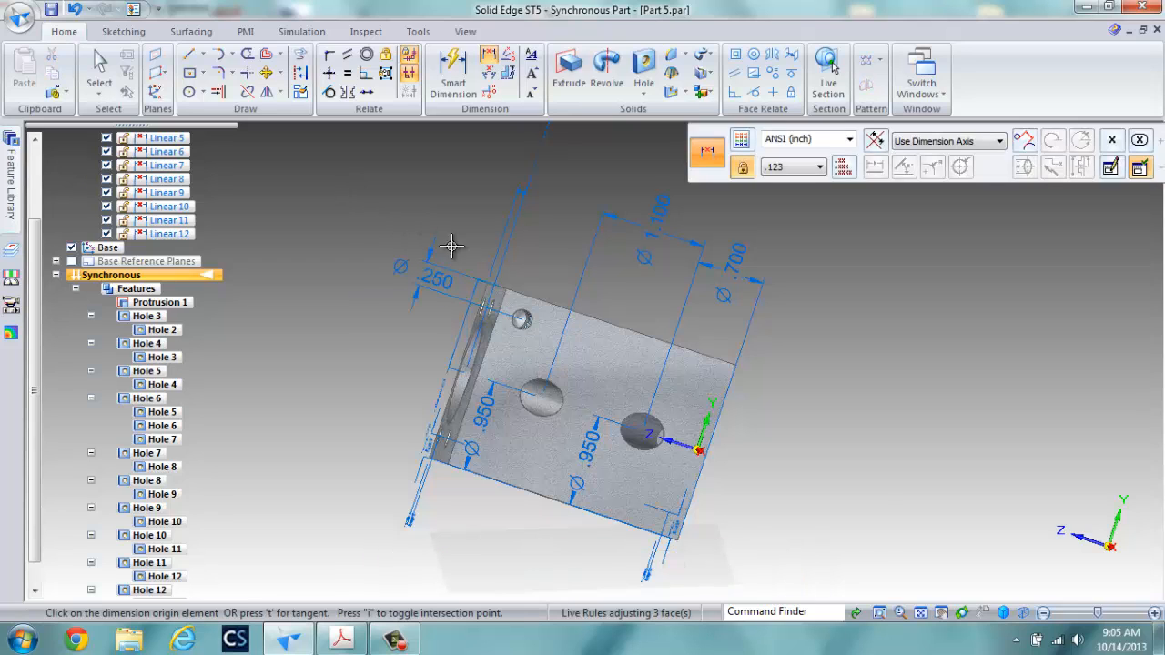
Dimension the side-face threaded hole from the adjacent left edge at .25 in, and check the hole spacing in the PART5.pdf drawing
click(515, 303)
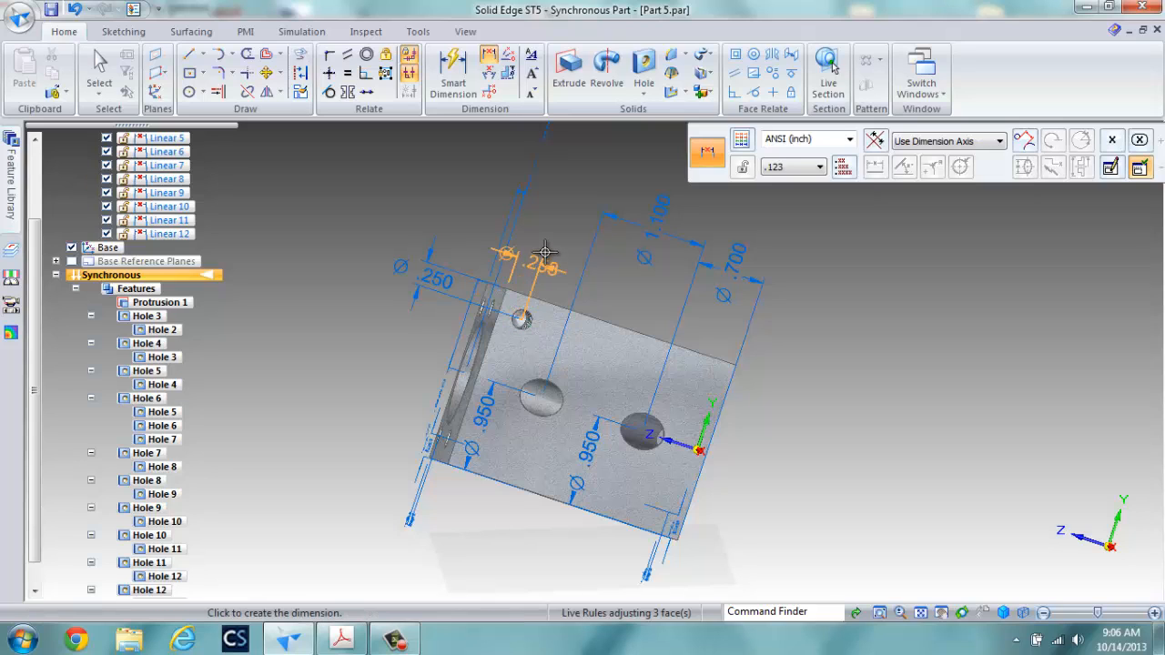
click(550, 249)
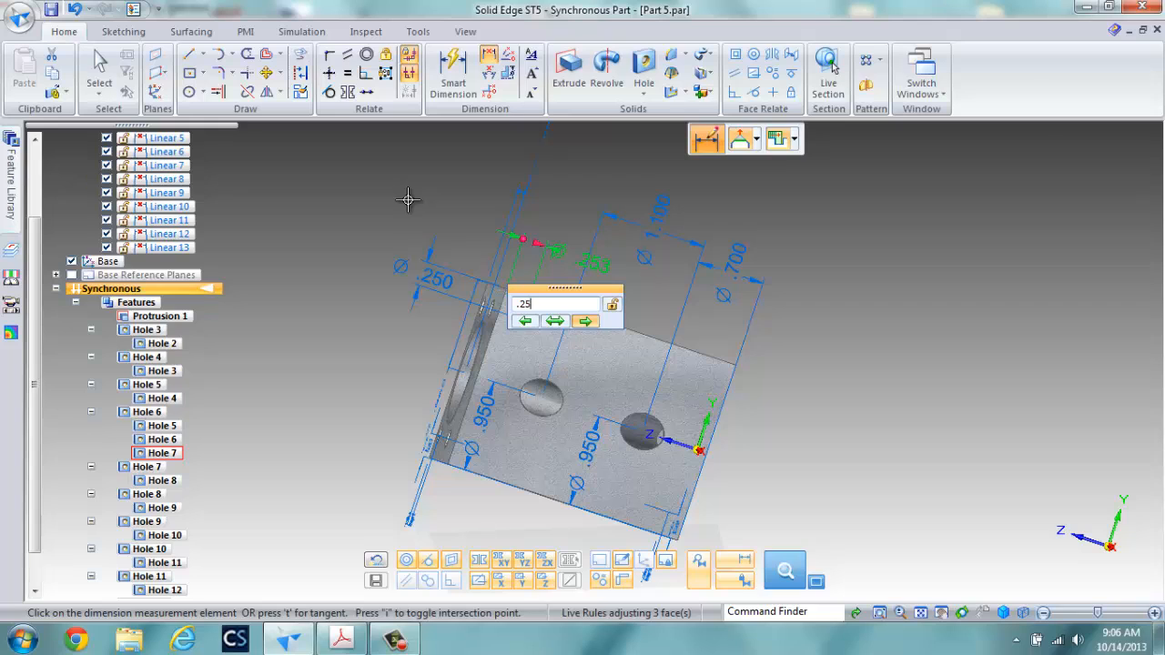
key(Return)
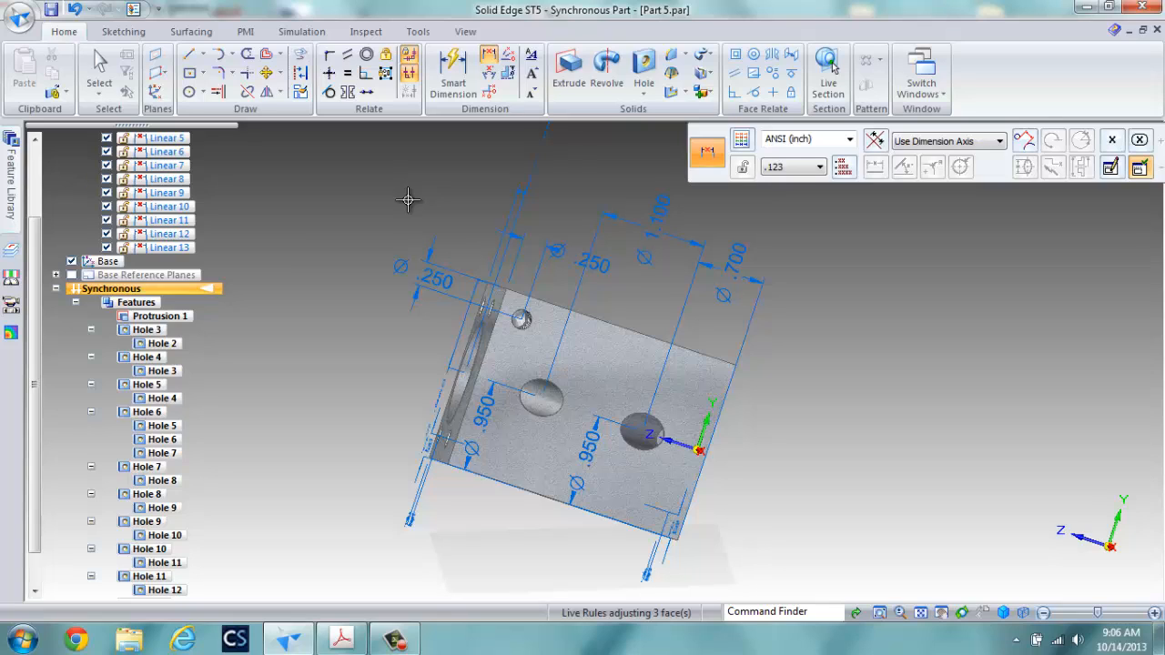
click(342, 639)
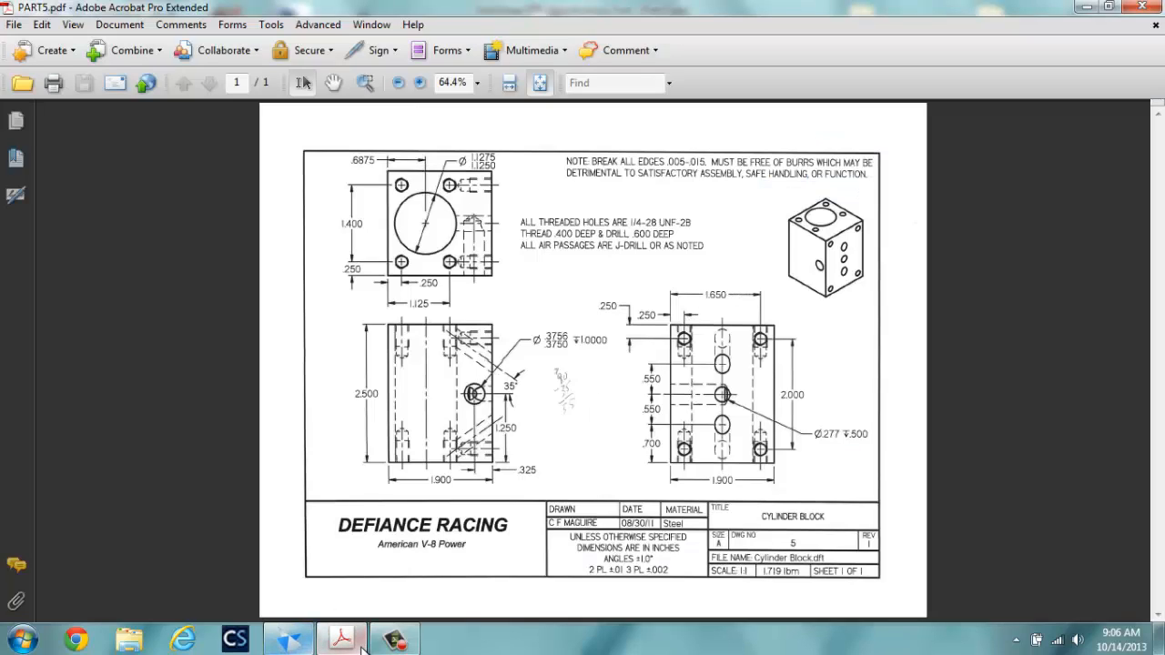
click(290, 638)
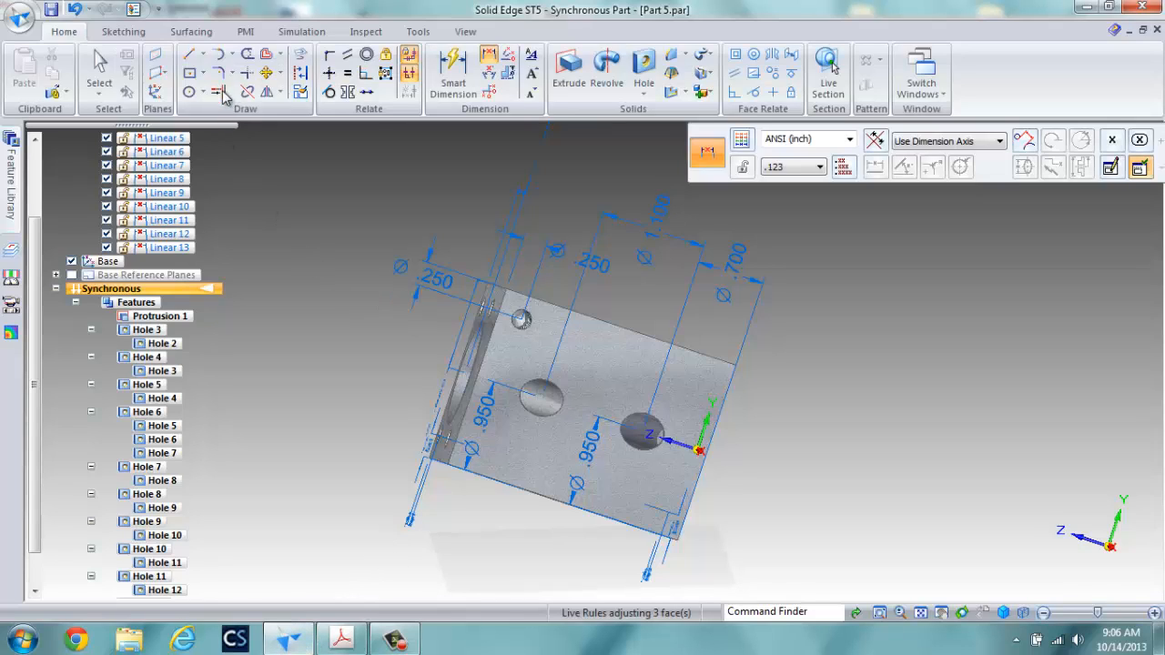
Copy the upper-left threaded hole on the air-passage side face straight down by 1.65-.25 in
click(100, 71)
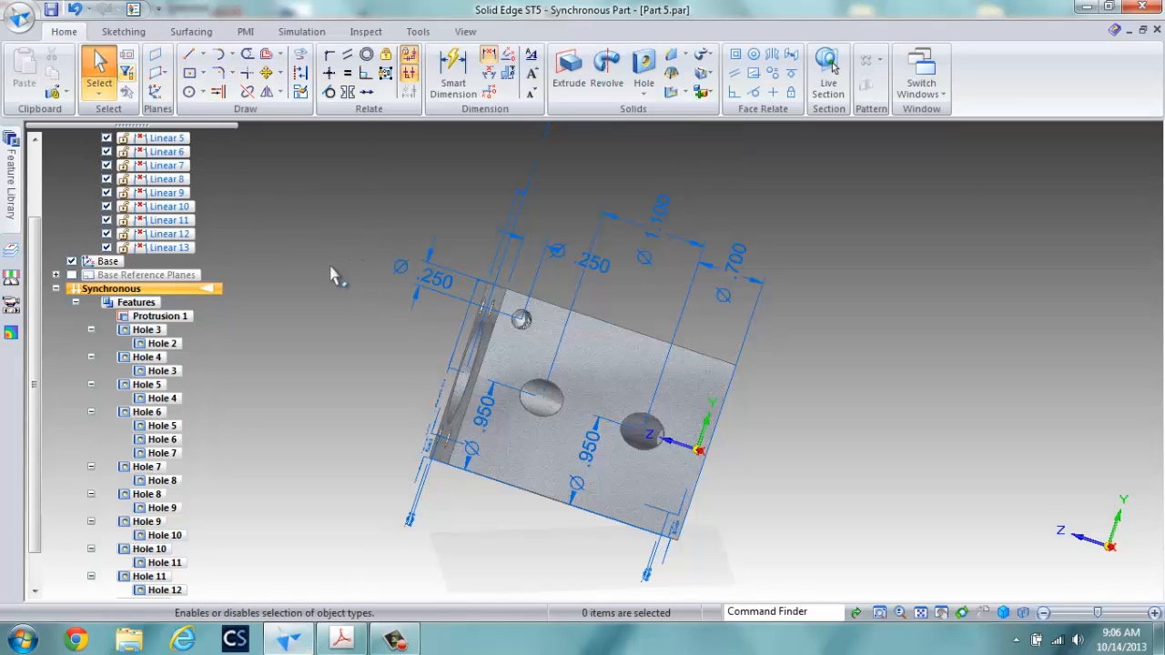
click(521, 321)
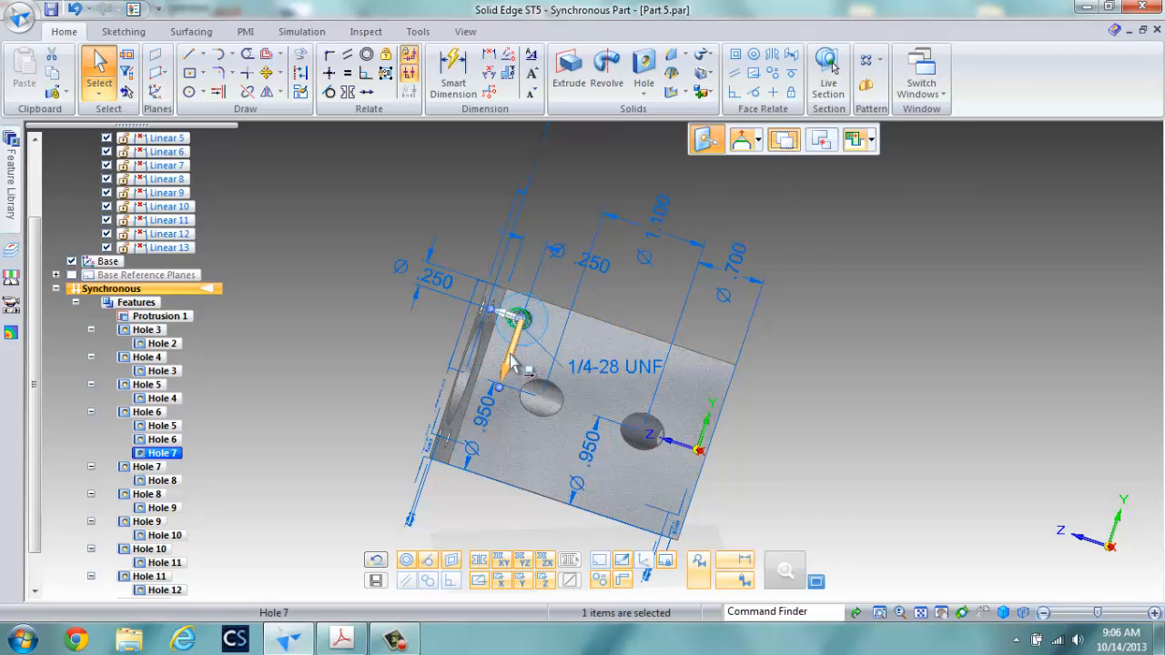
click(513, 362)
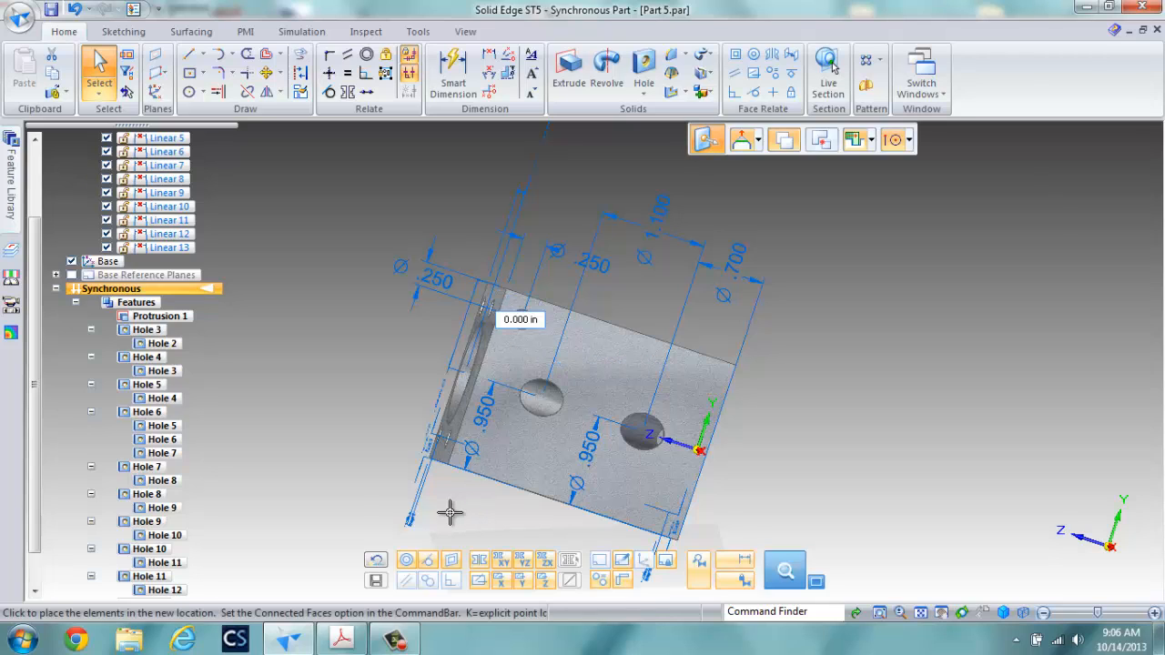
text(1.65-.25)
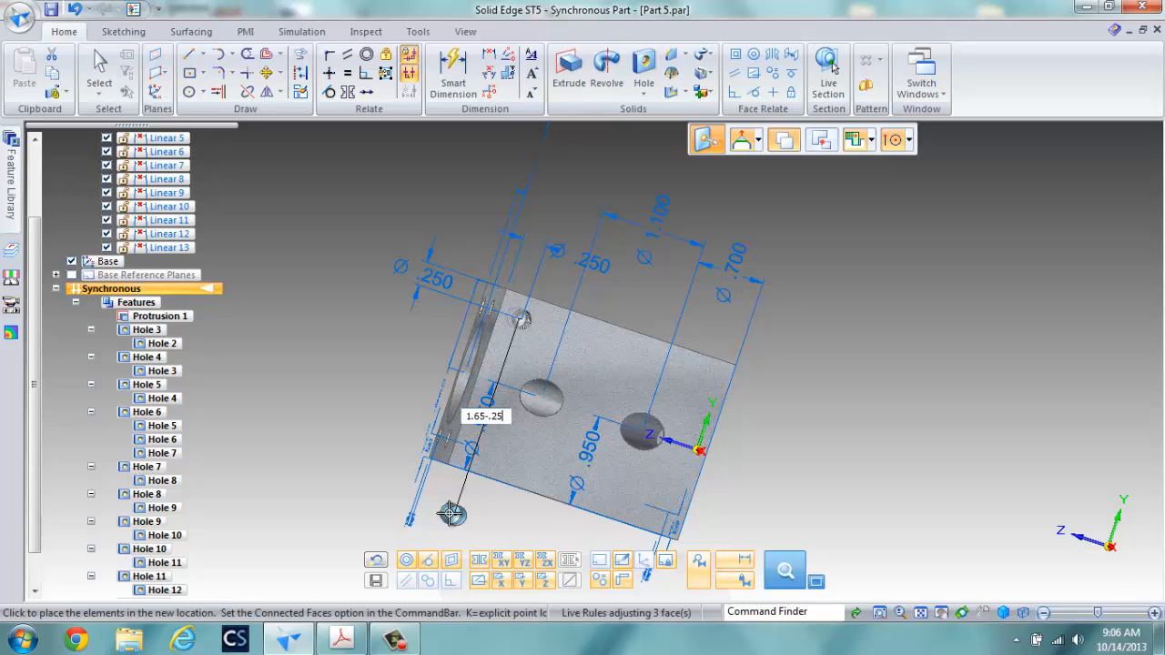
key(Return)
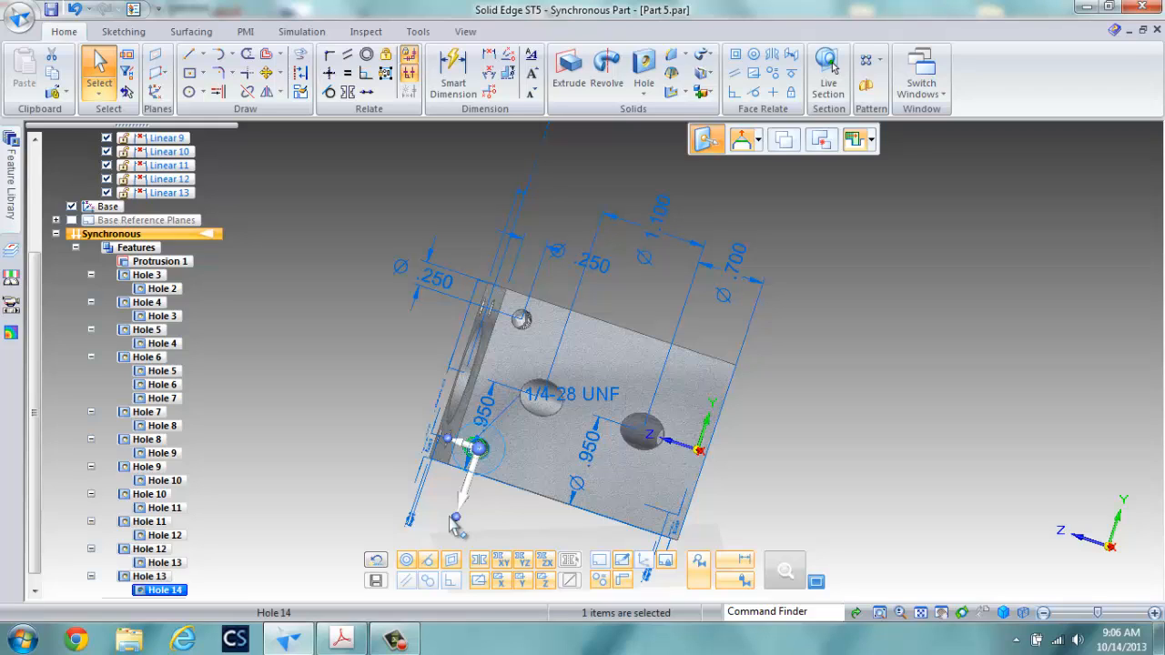
click(507, 519)
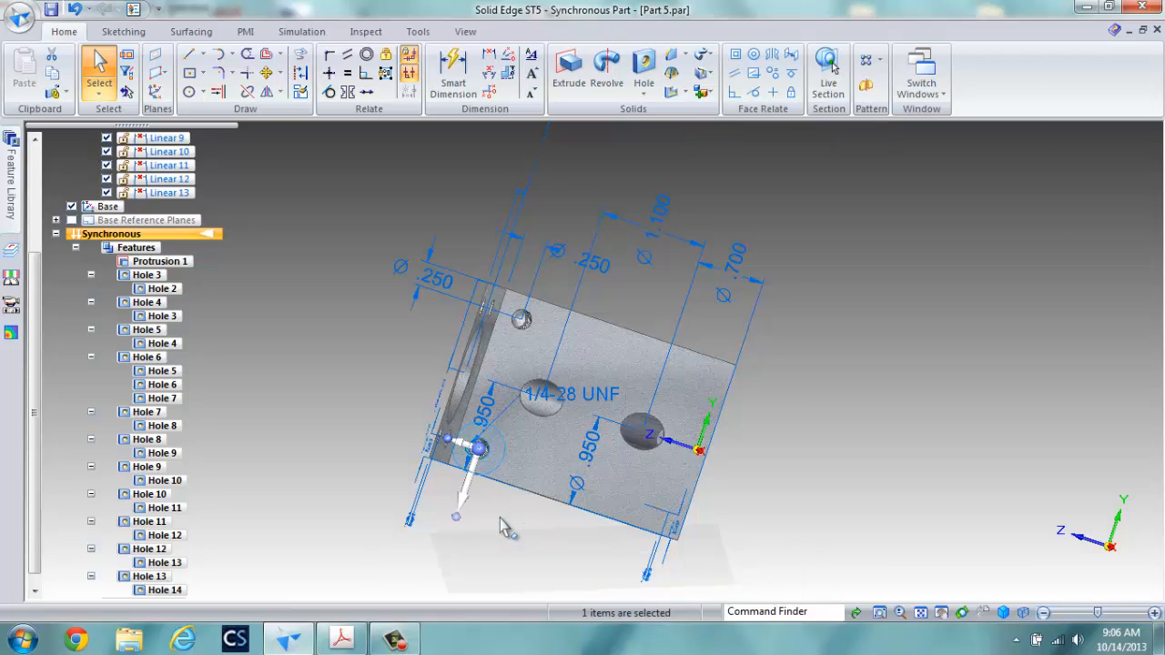
Copy the upper-left threaded hole 2 in along the upper edge to the opposite corner of the air-passage face
click(531, 334)
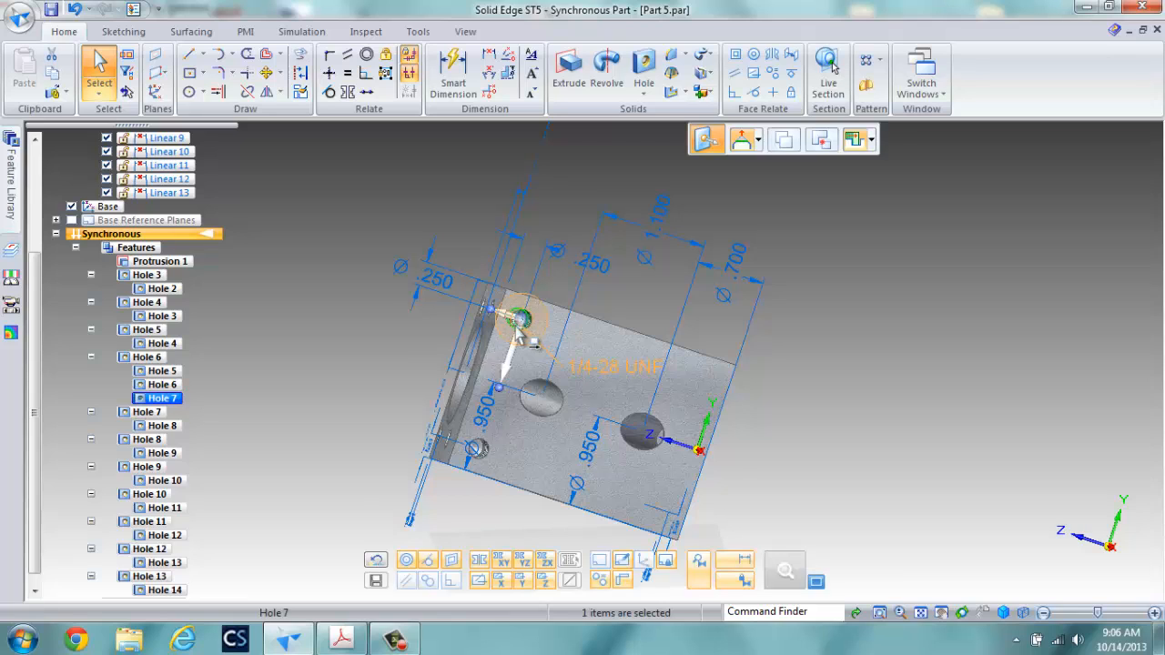
click(523, 323)
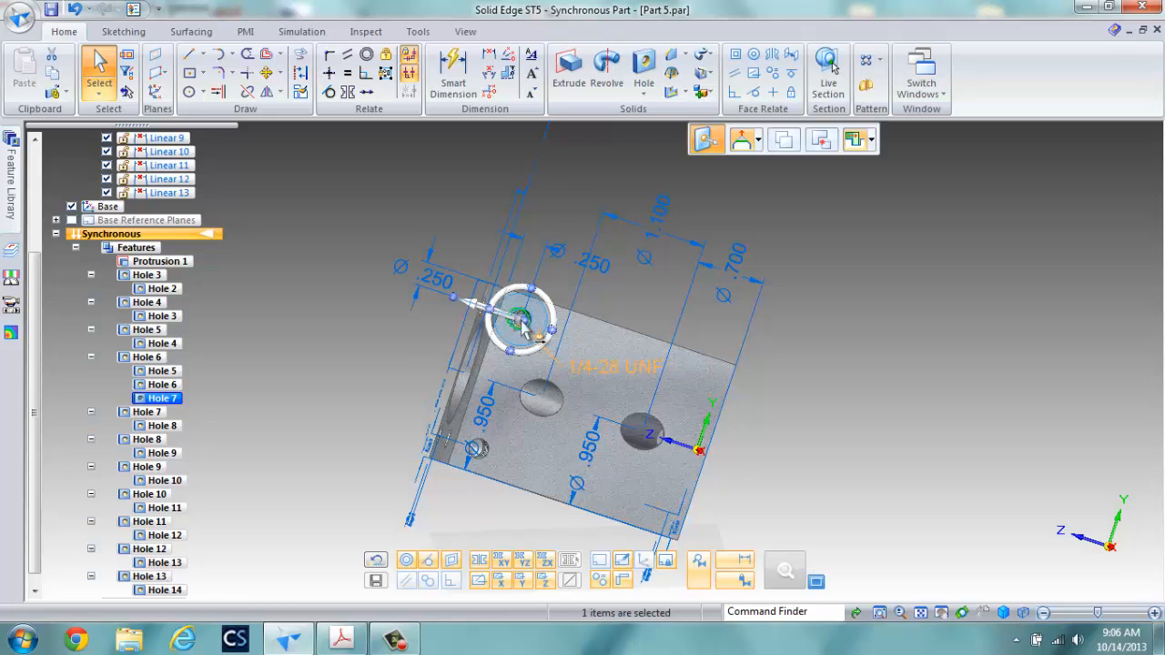
click(521, 323)
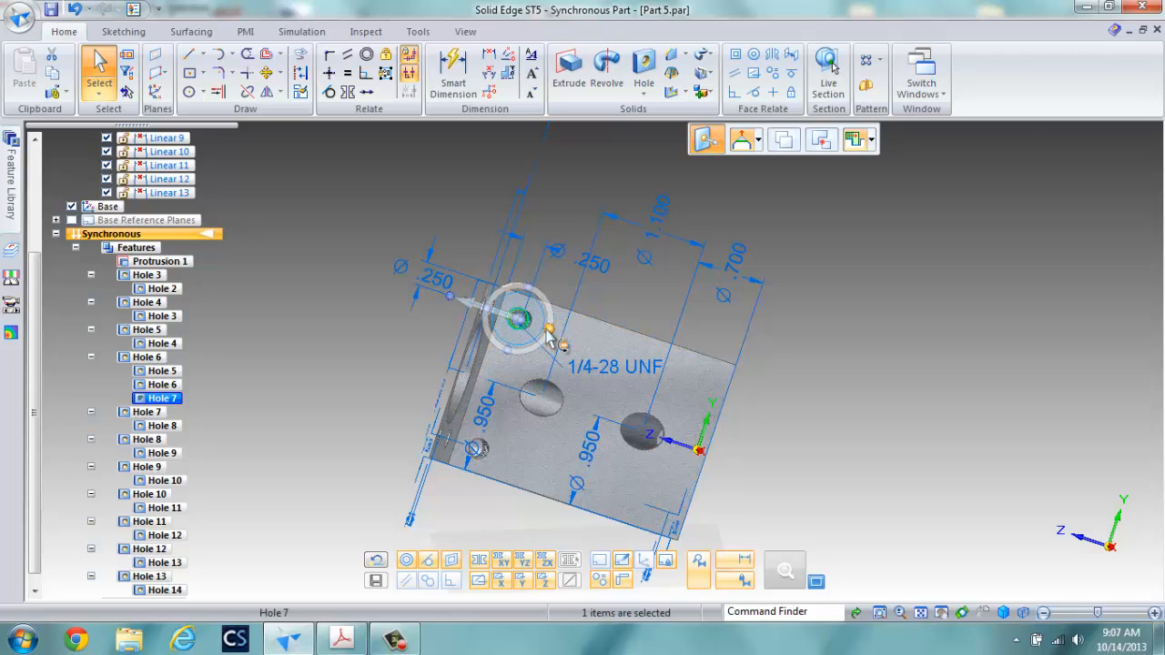
click(548, 330)
click(787, 142)
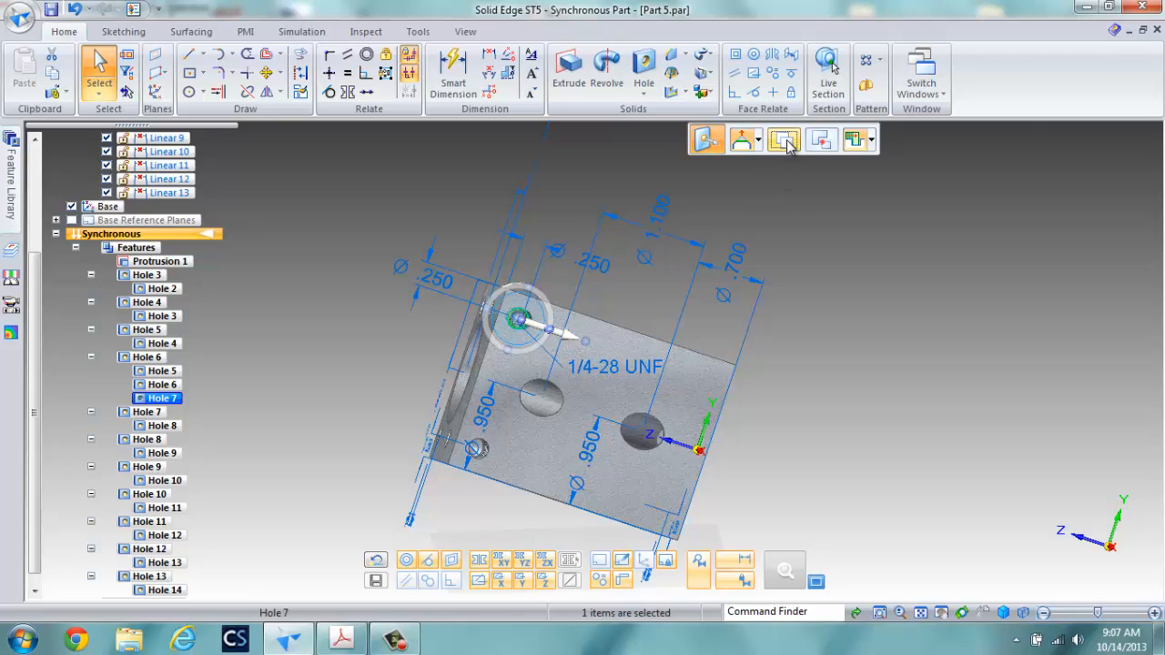
click(568, 335)
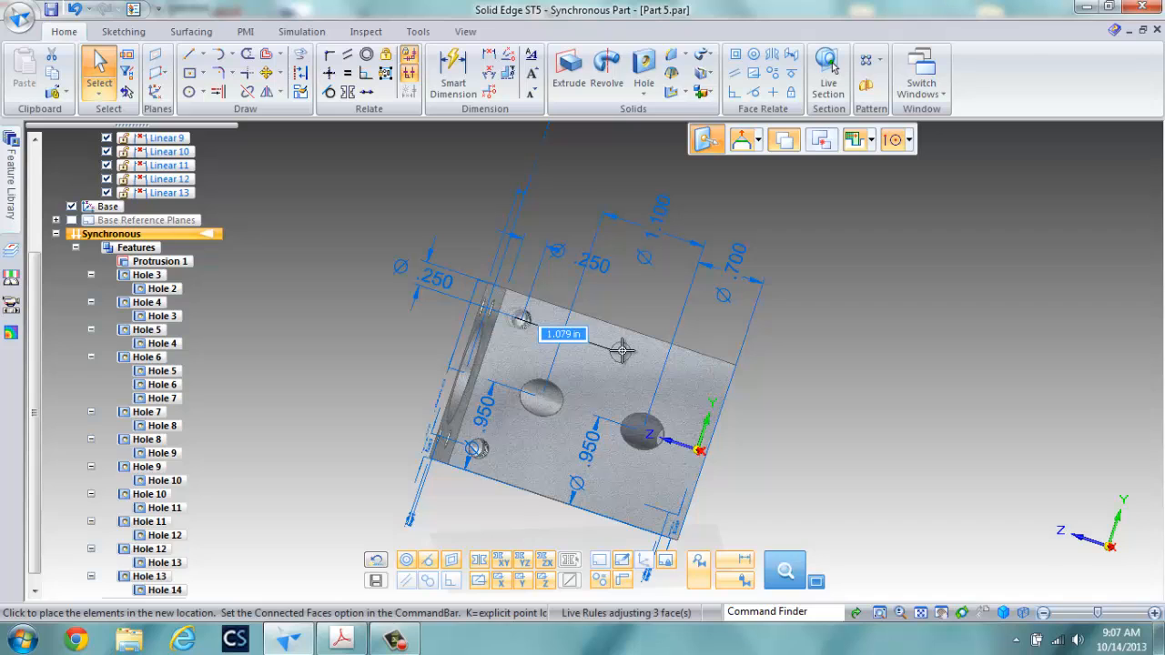
text(2)
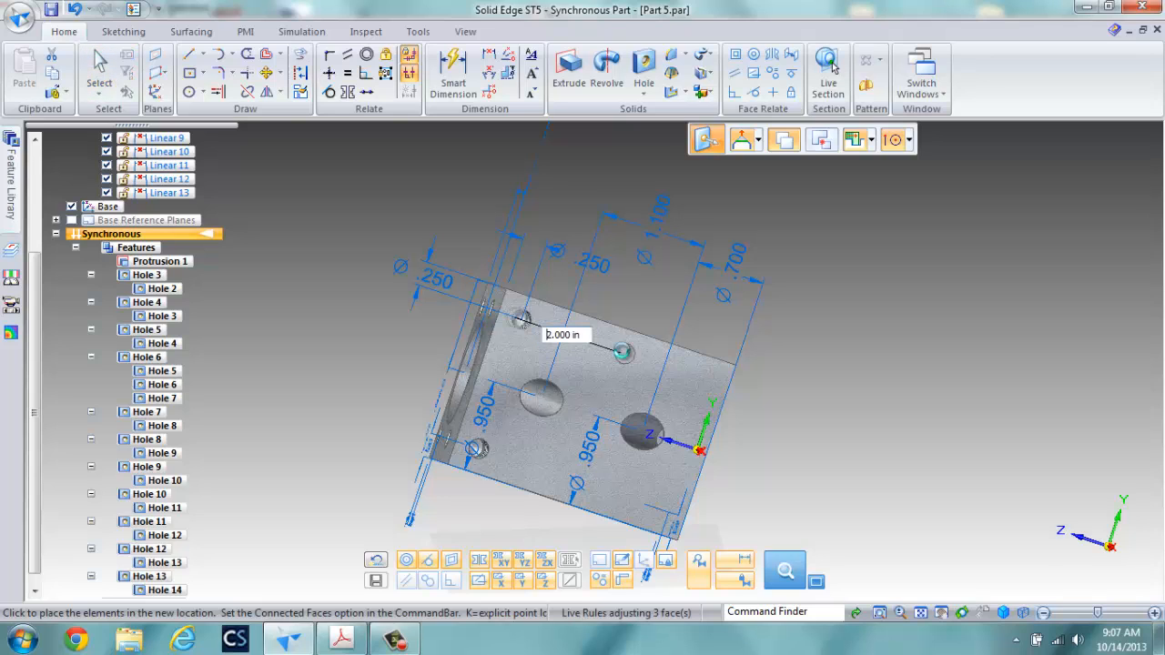
key(Return)
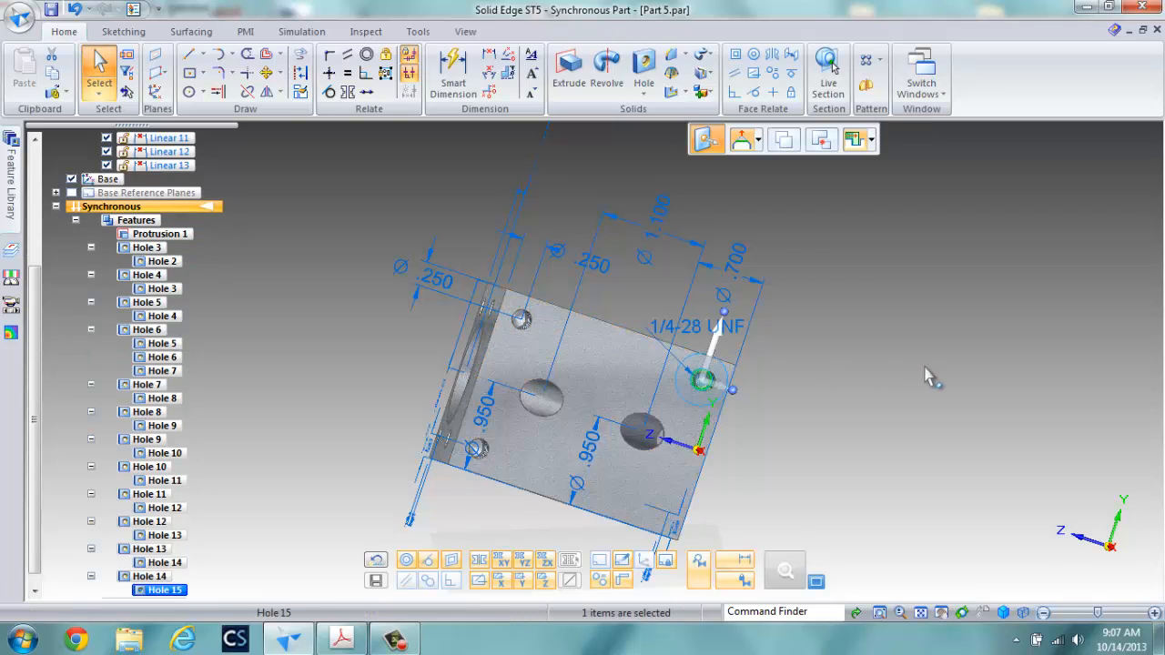
right_click(925, 373)
click(888, 384)
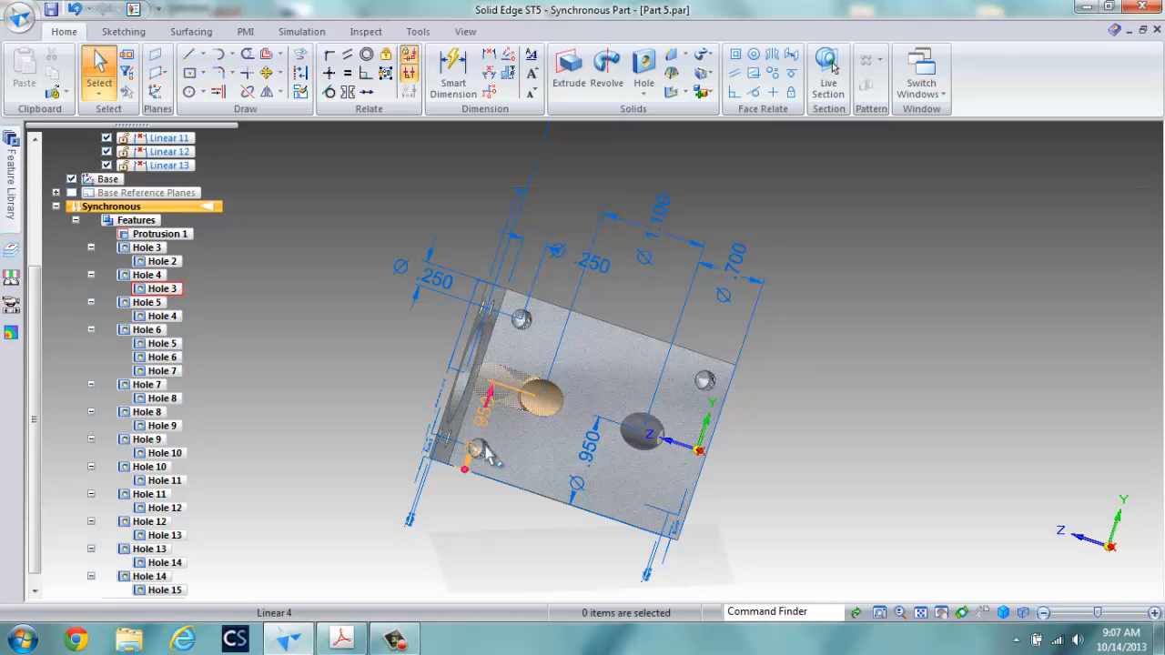
Copy the upper-right threaded hole down by 1.65-.25 in to complete the four-hole pattern on the air-passage face
click(703, 379)
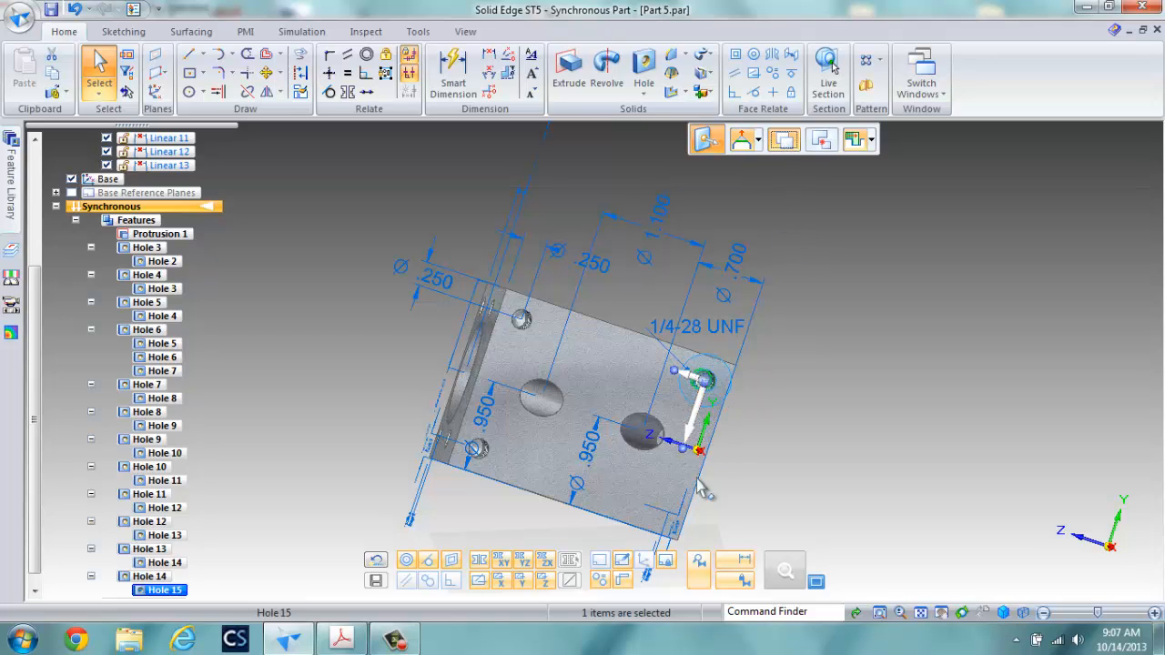
click(699, 401)
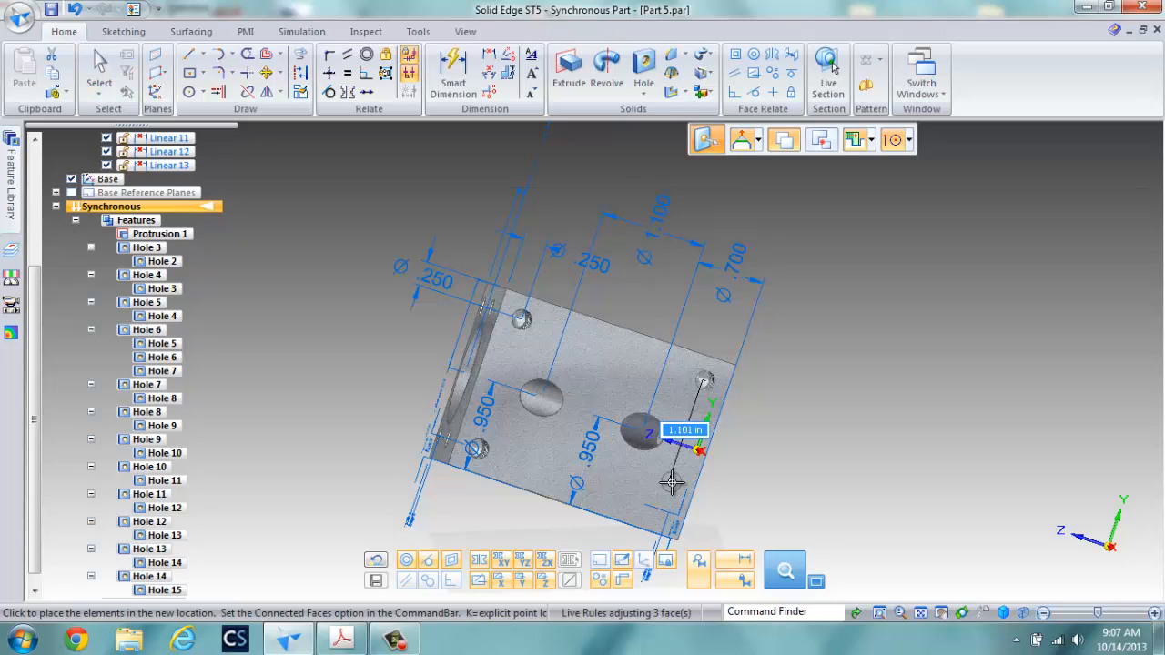
text(1.65-.2)
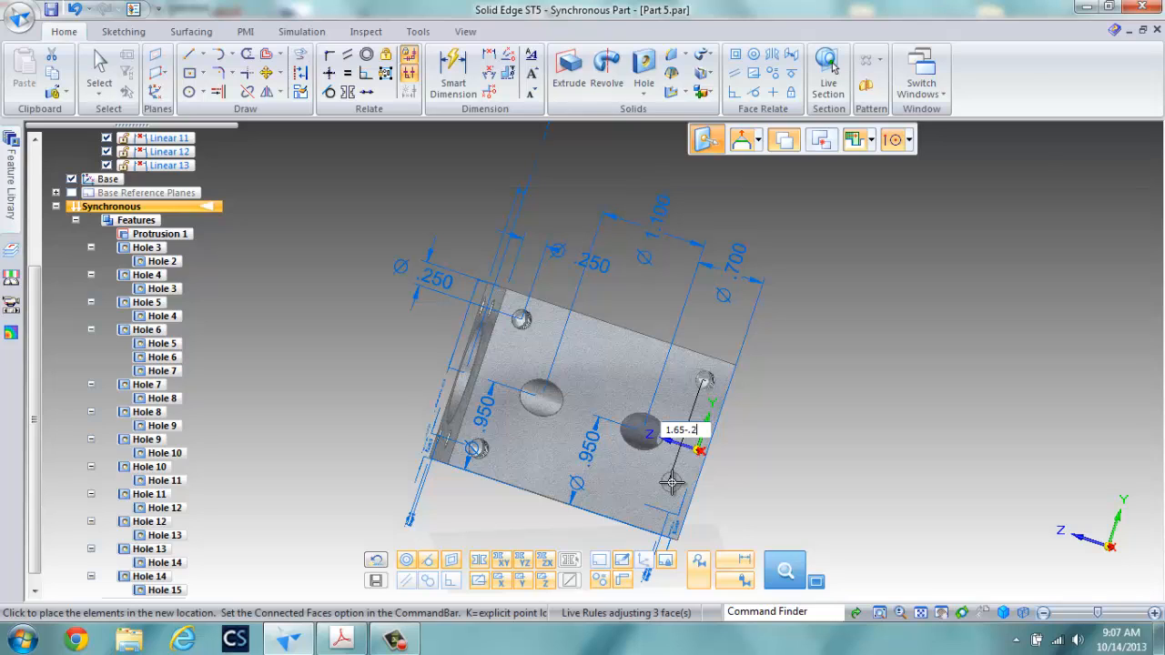
text(5)
key(Return)
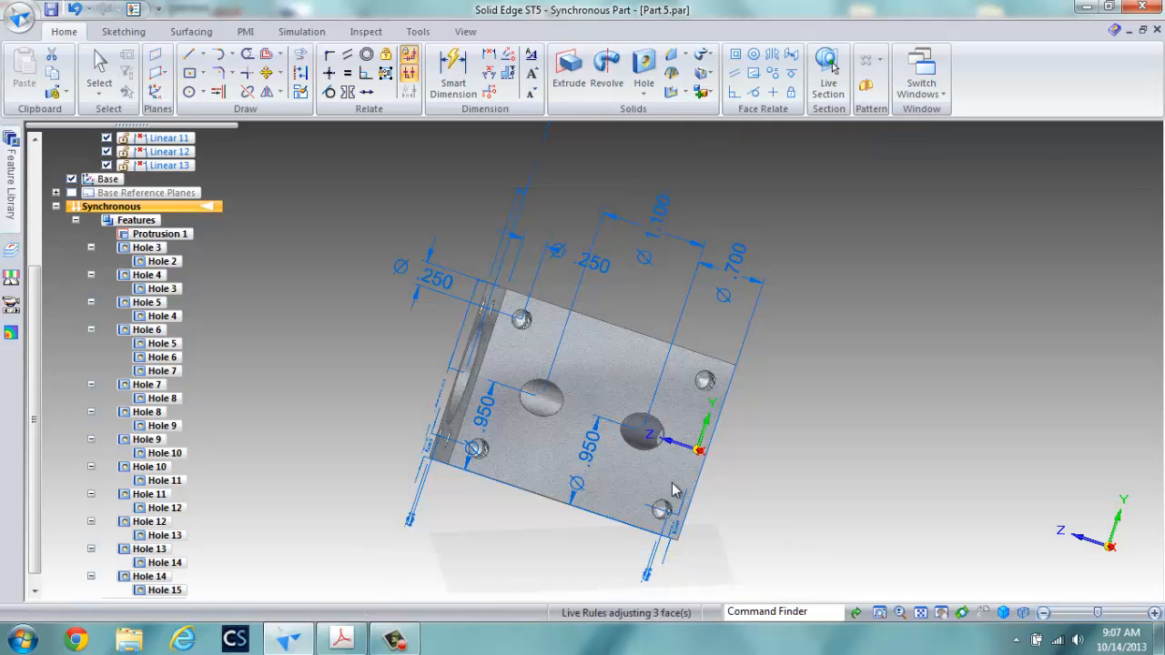
click(806, 467)
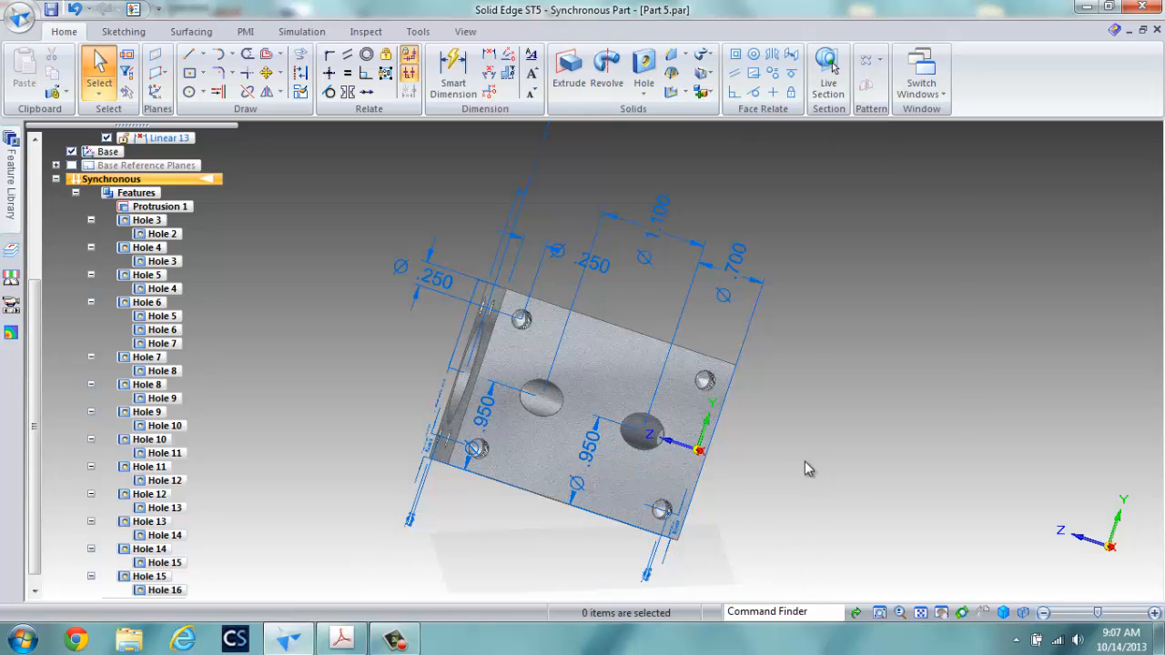
right_click(804, 461)
click(740, 503)
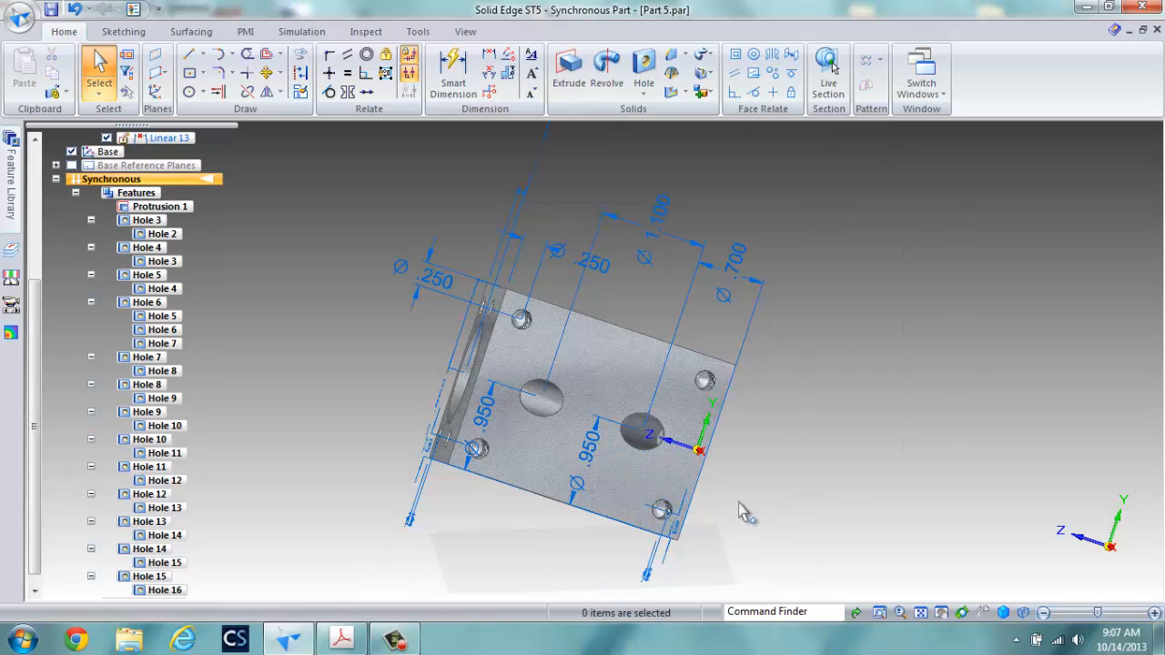
Start a new hole on the block's plain front face and check the cross hole's size and position in the PART5.pdf drawing
click(1003, 613)
click(1054, 544)
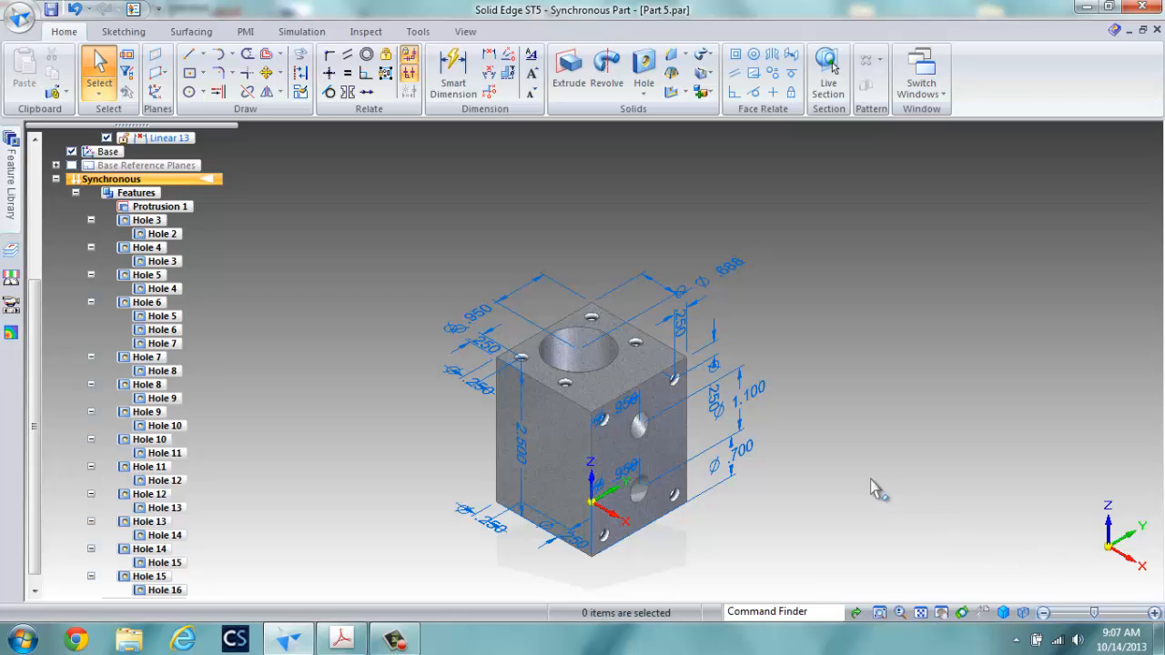
middle_drag(760, 477, 801, 409)
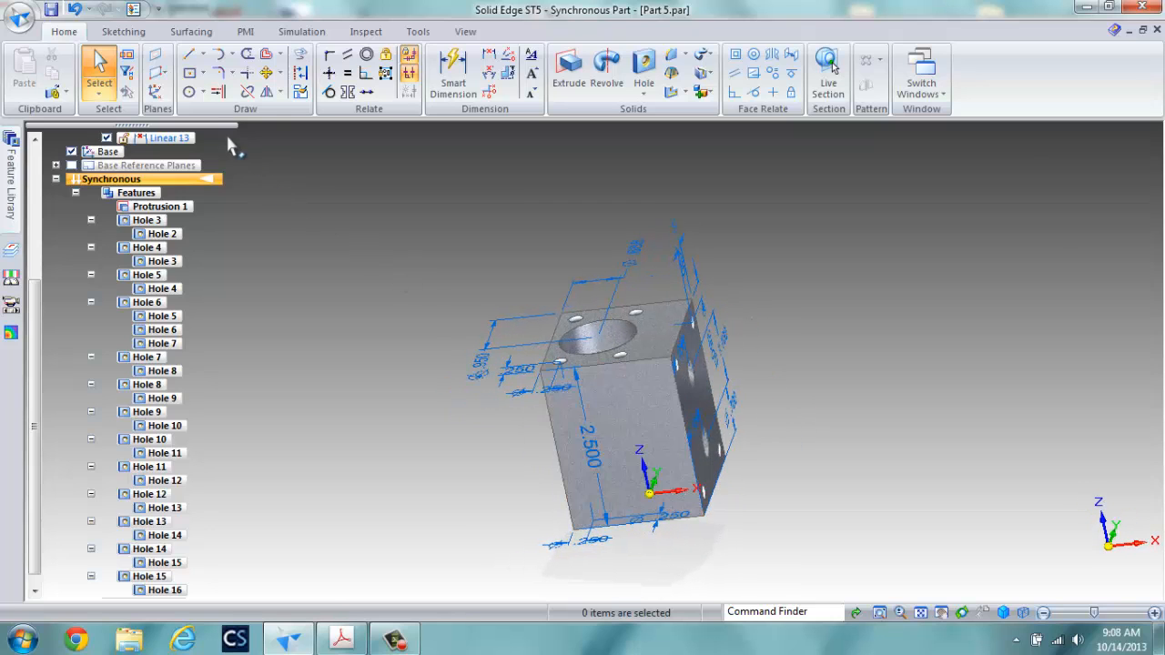
click(189, 91)
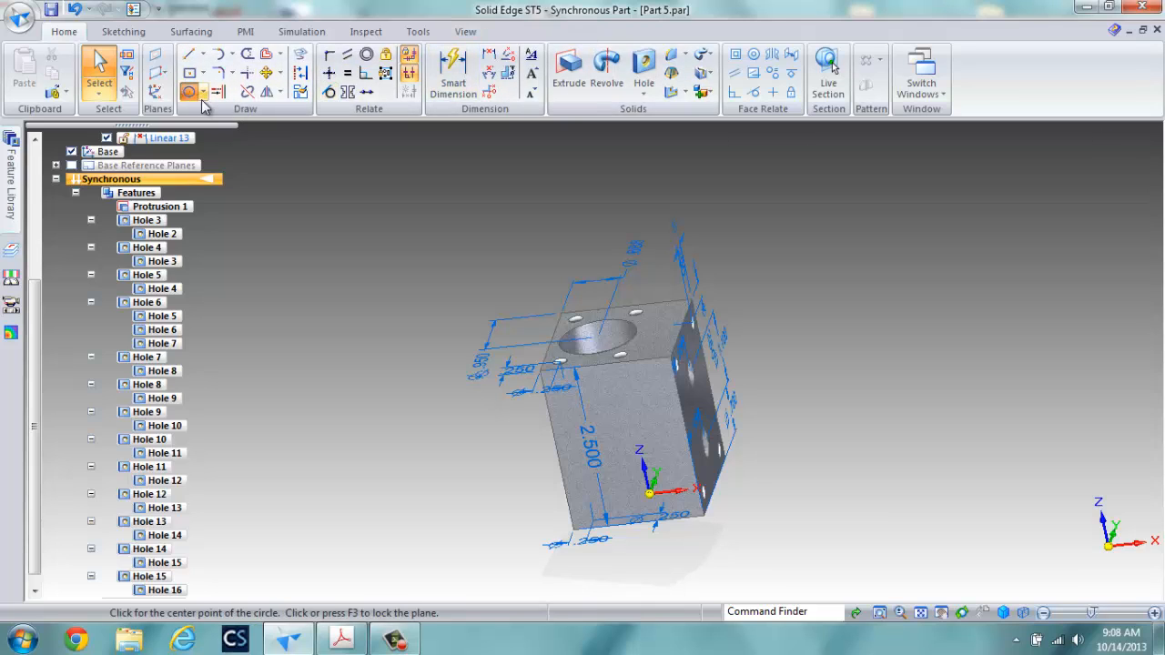
click(615, 409)
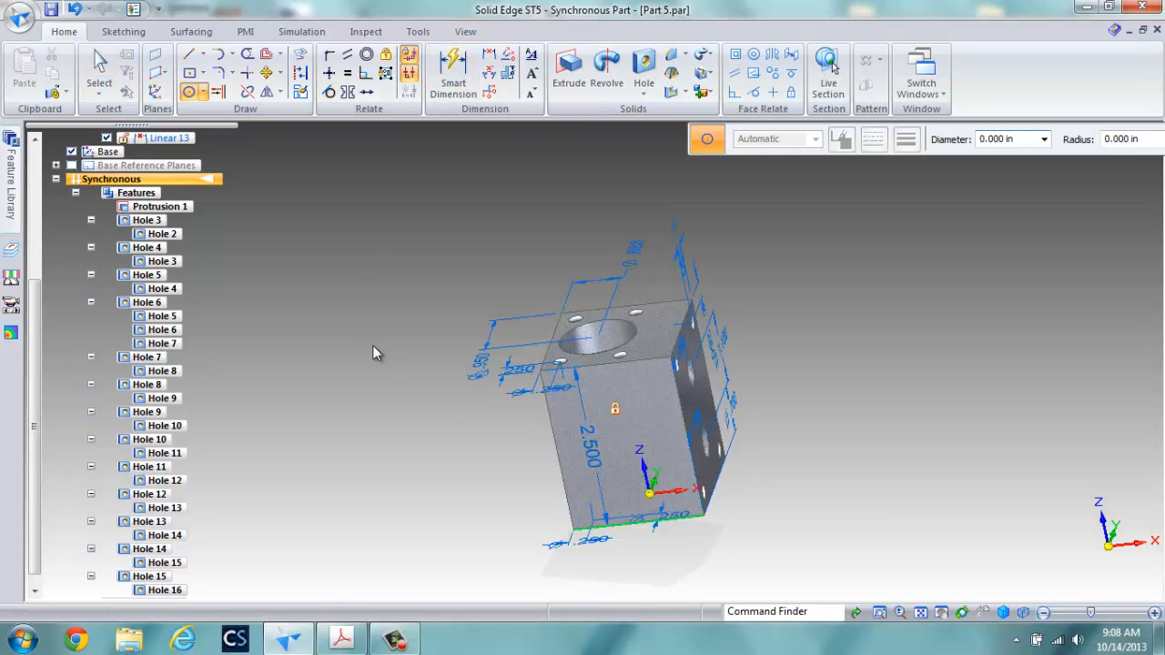
click(644, 84)
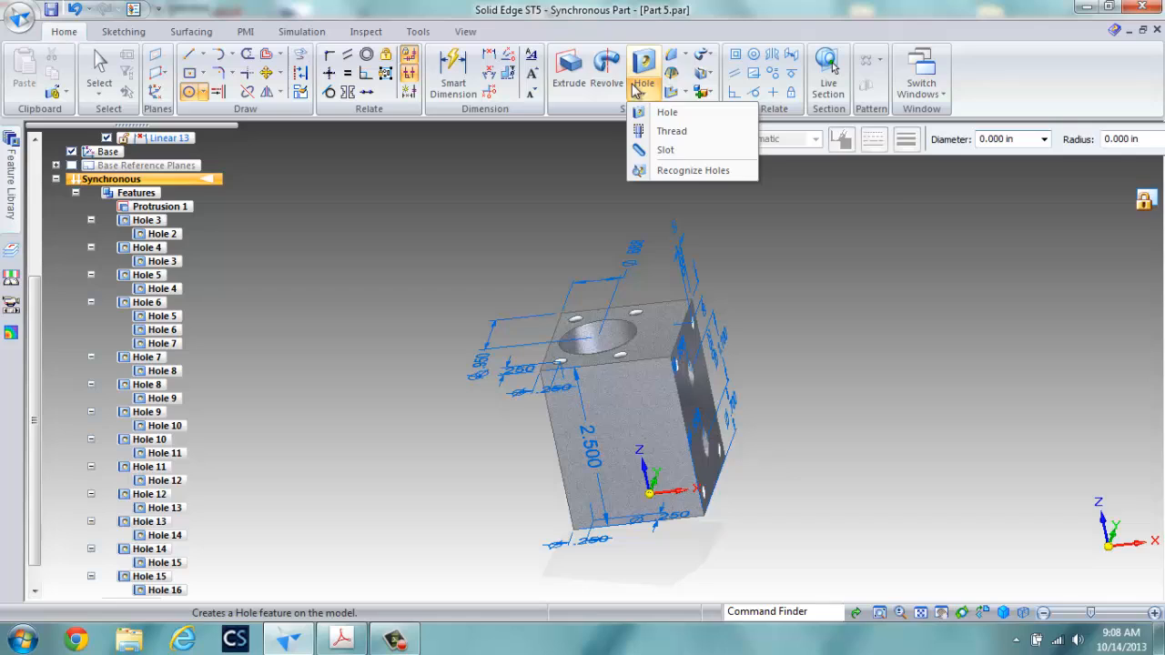
click(668, 113)
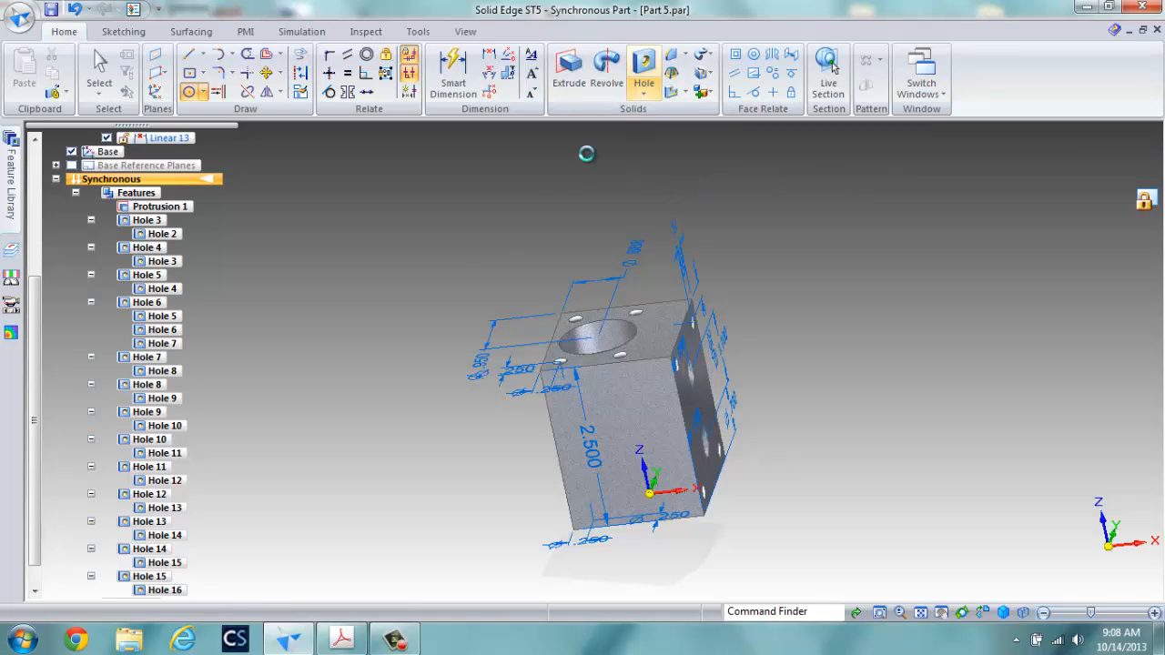
click(982, 613)
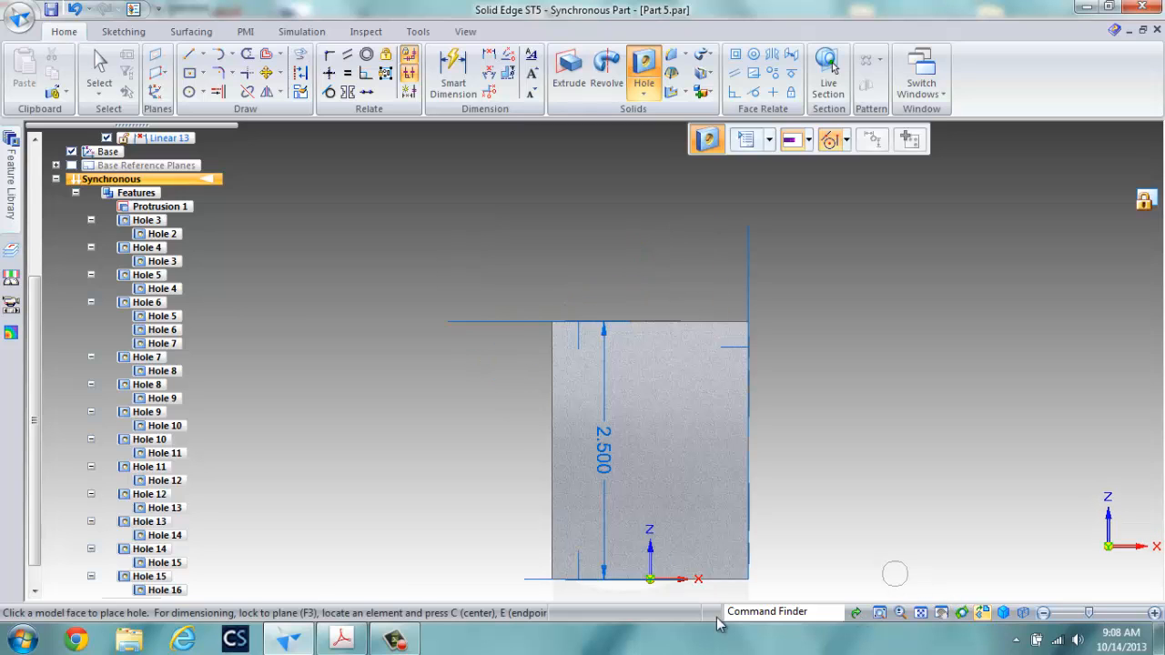
click(351, 640)
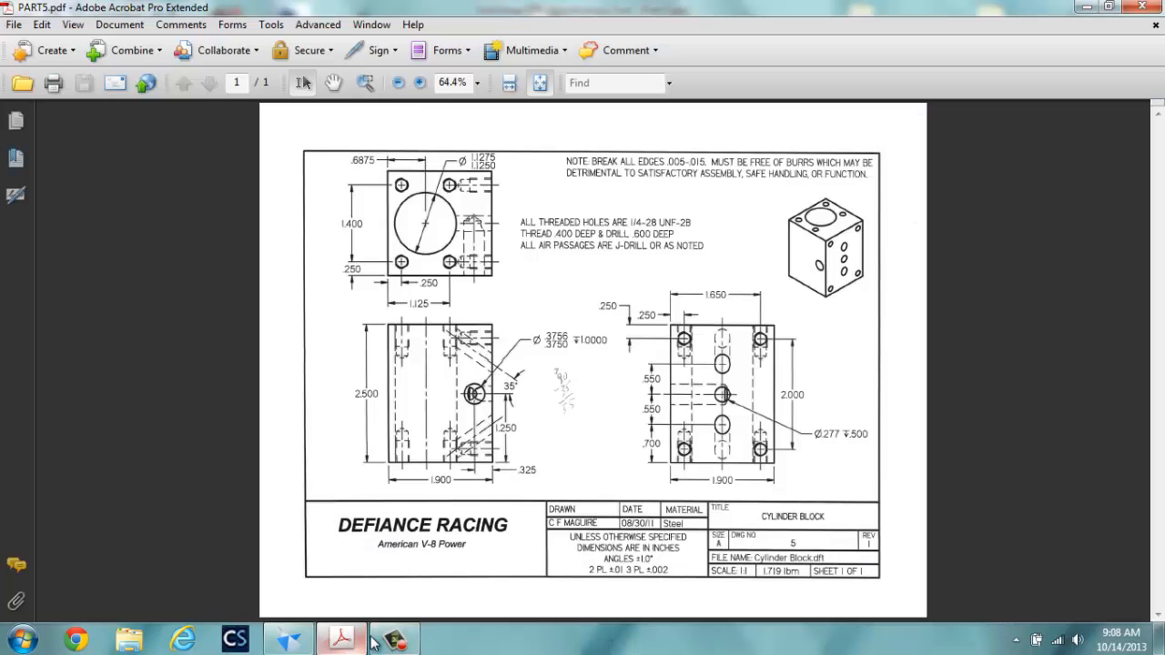
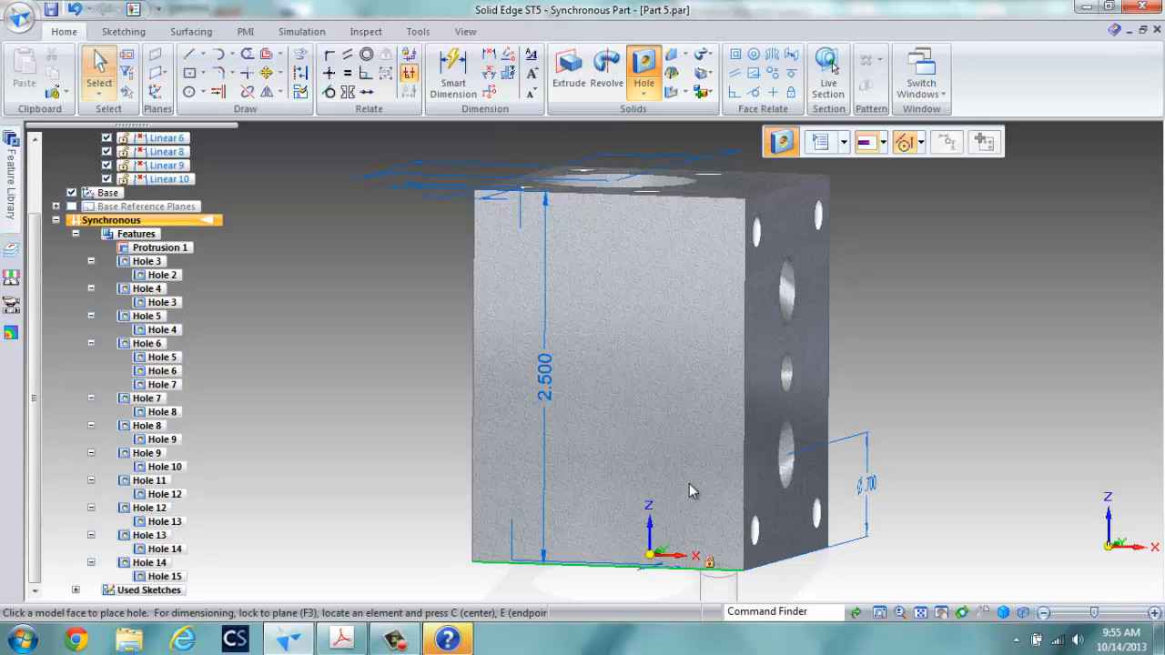
Configure a simple hole with a 0.375 in diameter, finite extent, 1 in depth and a V bottom angle
click(822, 146)
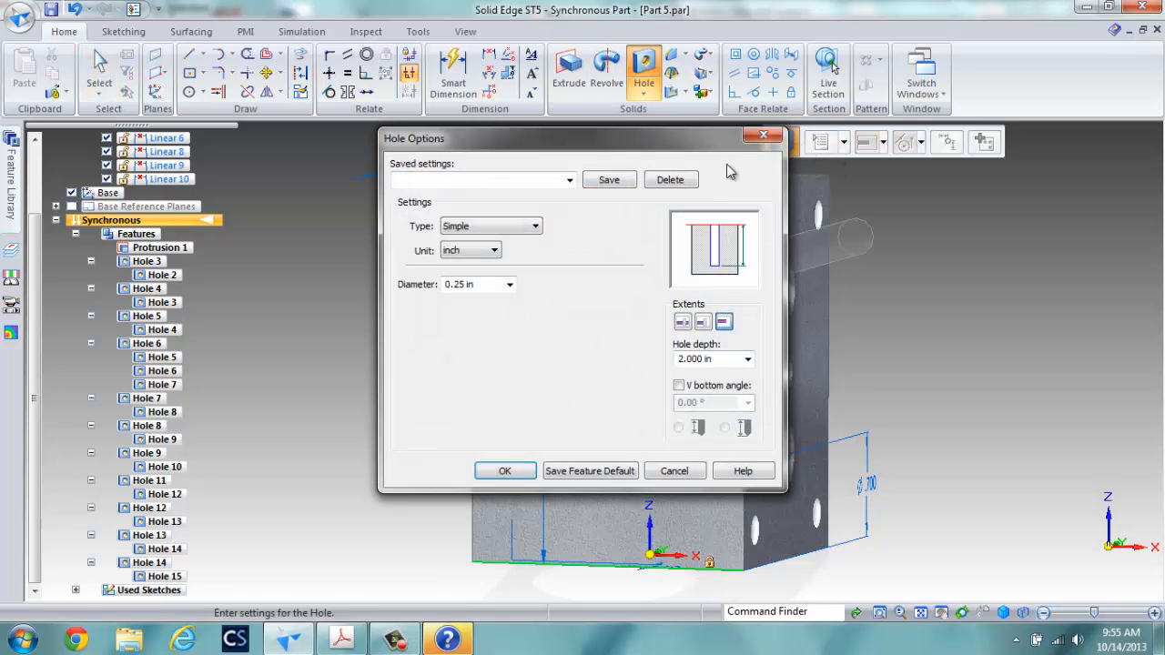
click(510, 285)
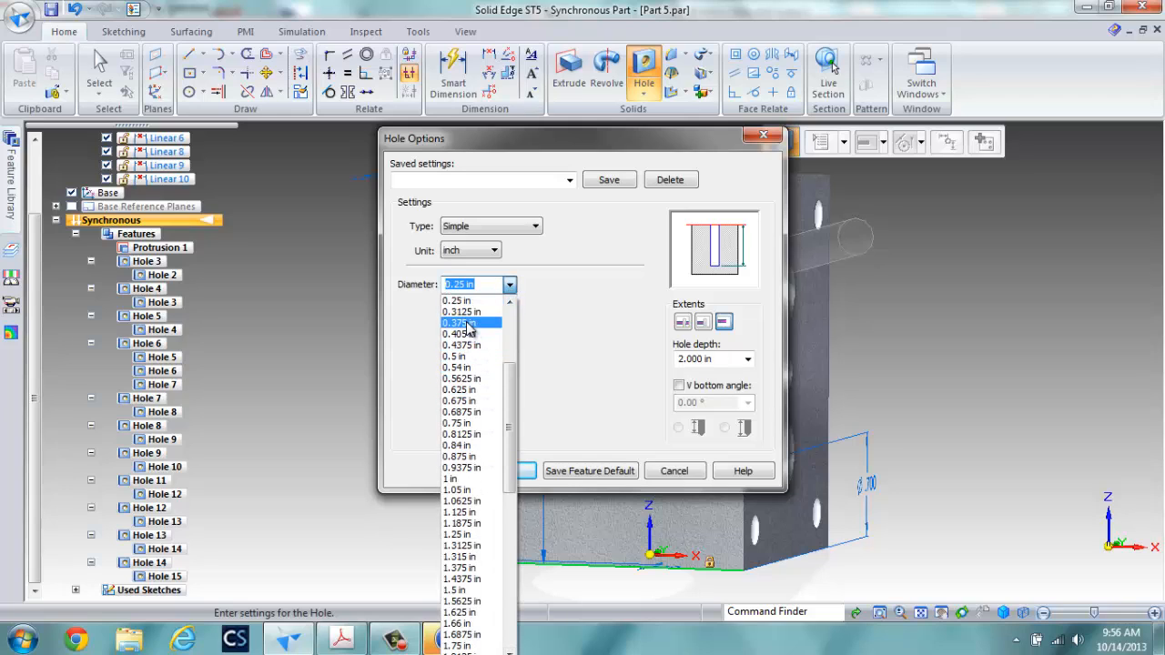
click(467, 323)
click(723, 322)
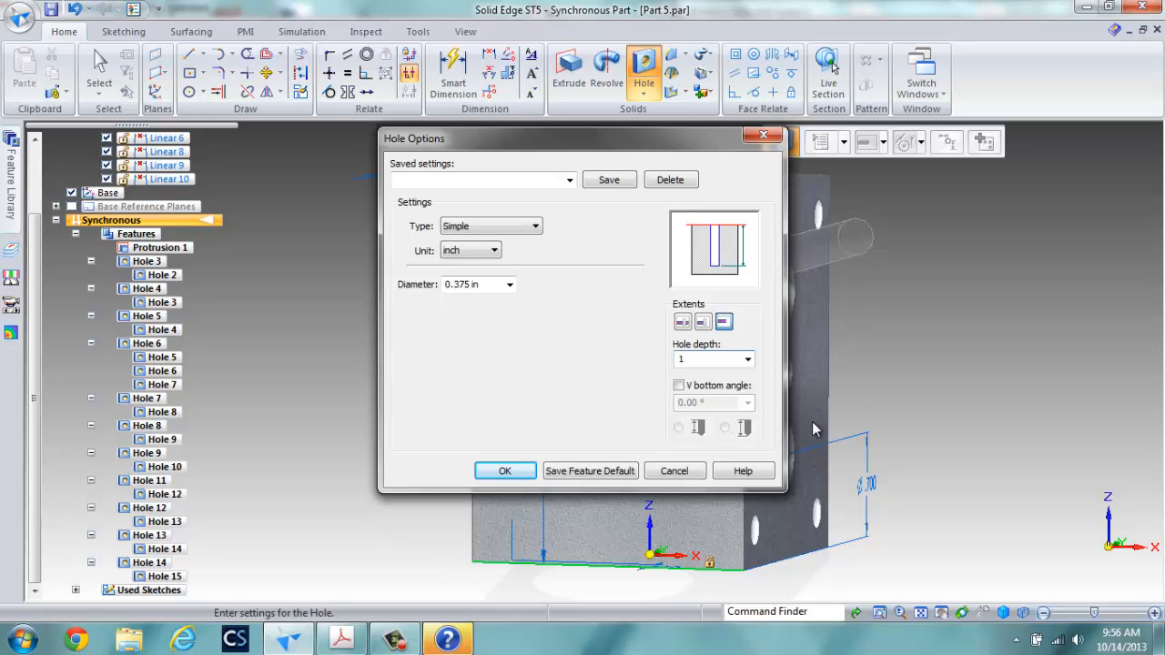
click(681, 387)
click(505, 471)
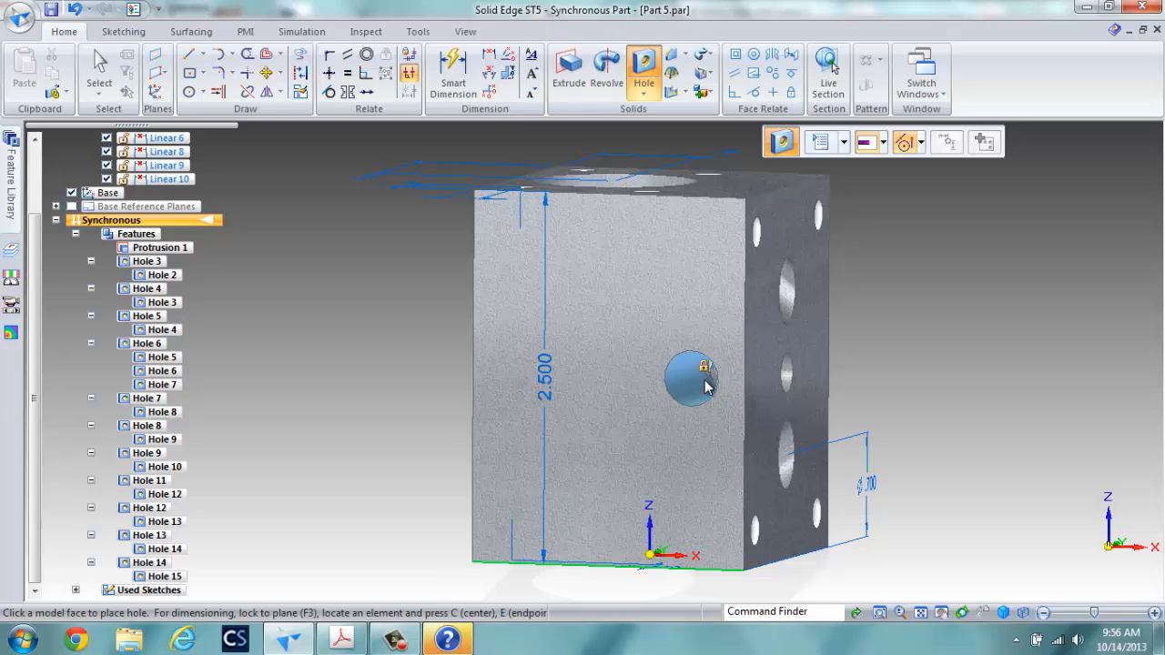
Place the 0.375 in cross hole on the block's plain front face at mid-height, about 0.5 in from the right vertical edge
click(710, 382)
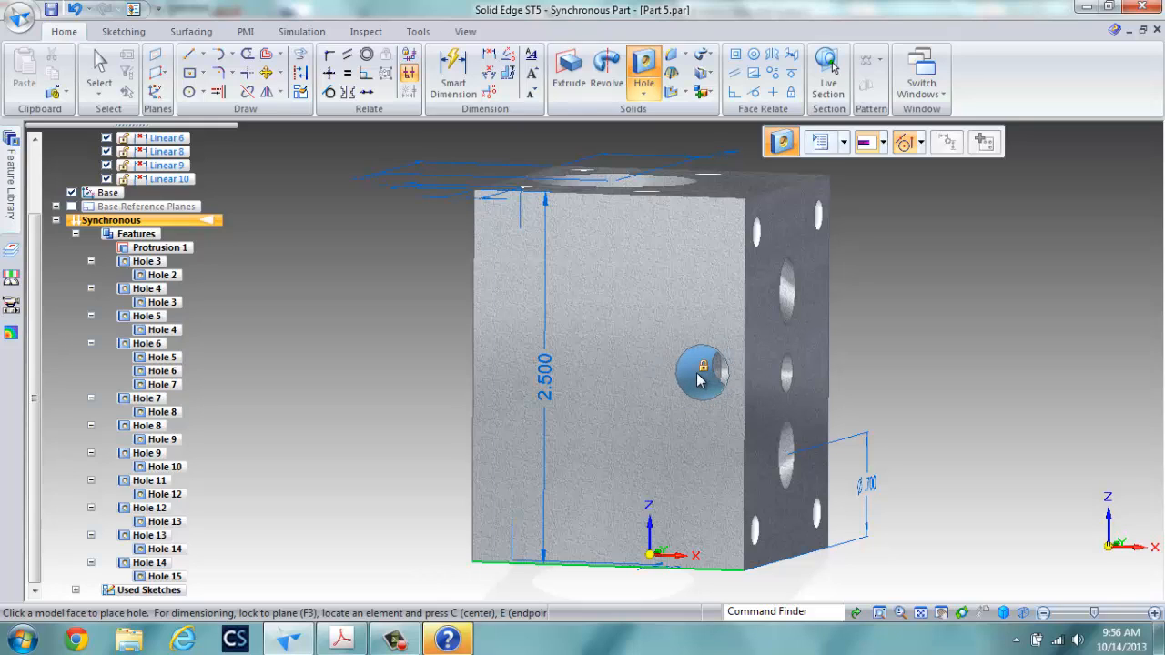
click(717, 377)
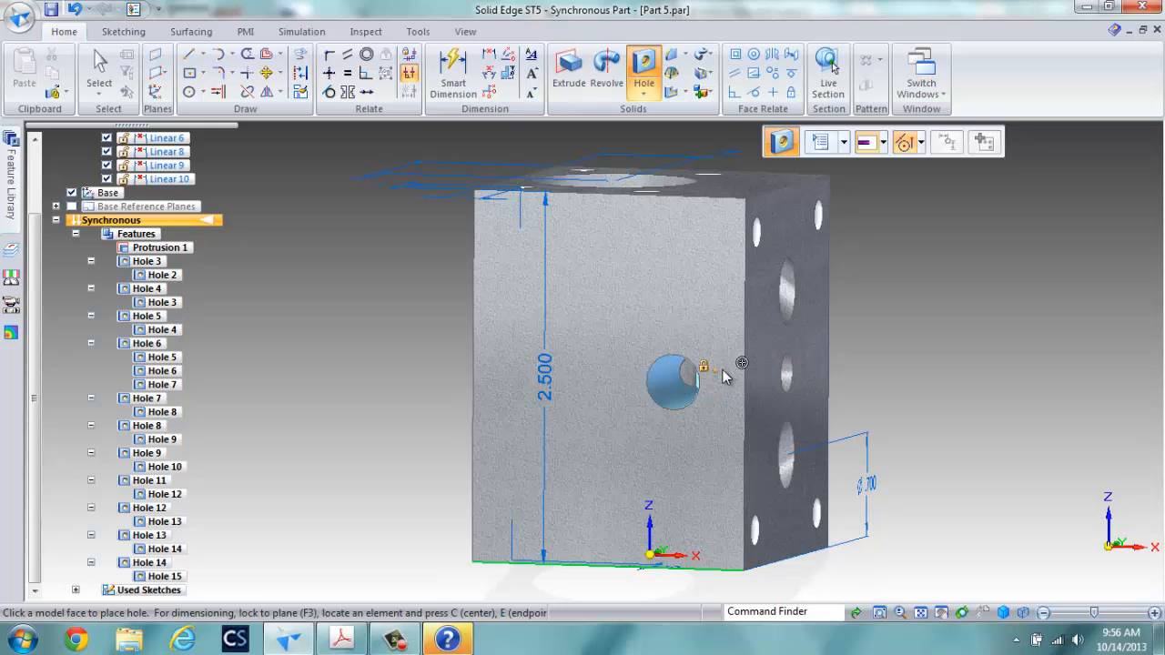
click(723, 369)
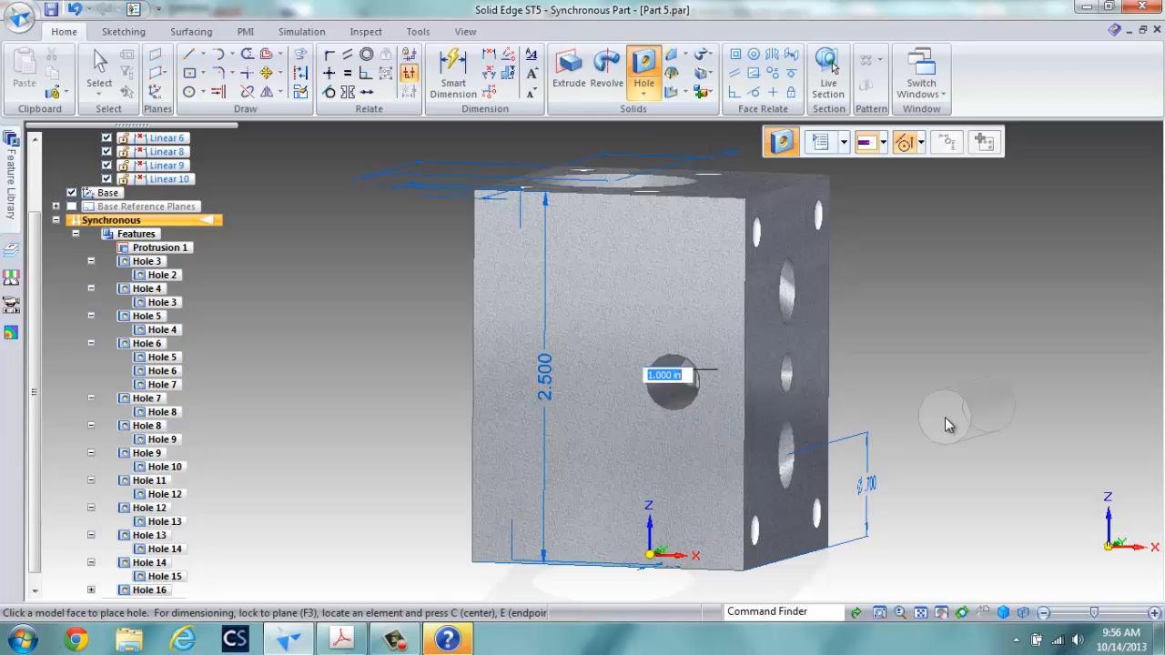
key(Escape)
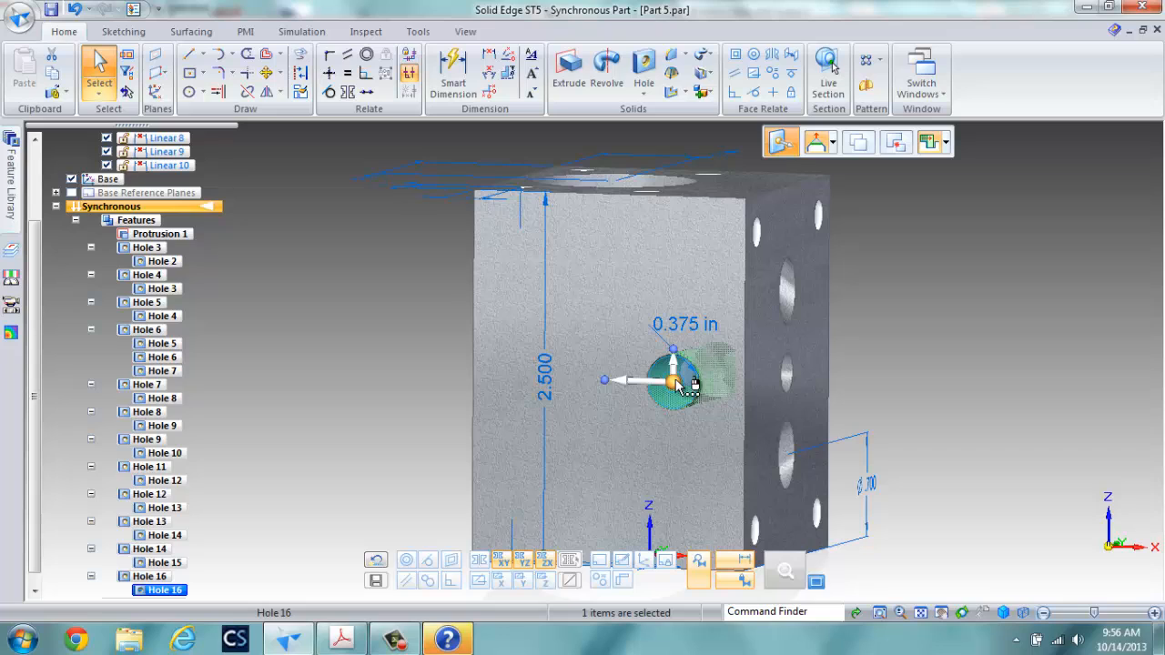
click(927, 380)
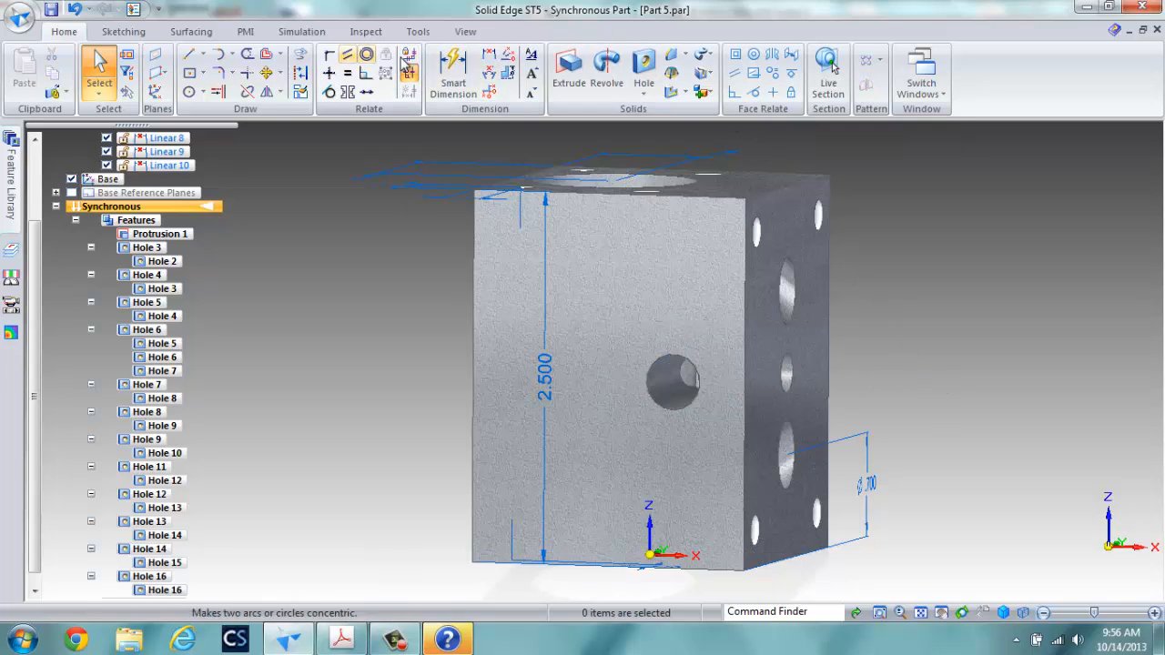
Dimension the cross hole's centre from the right vertical edge and set it to 0.325 in, moving the hole rather than the edge
click(488, 55)
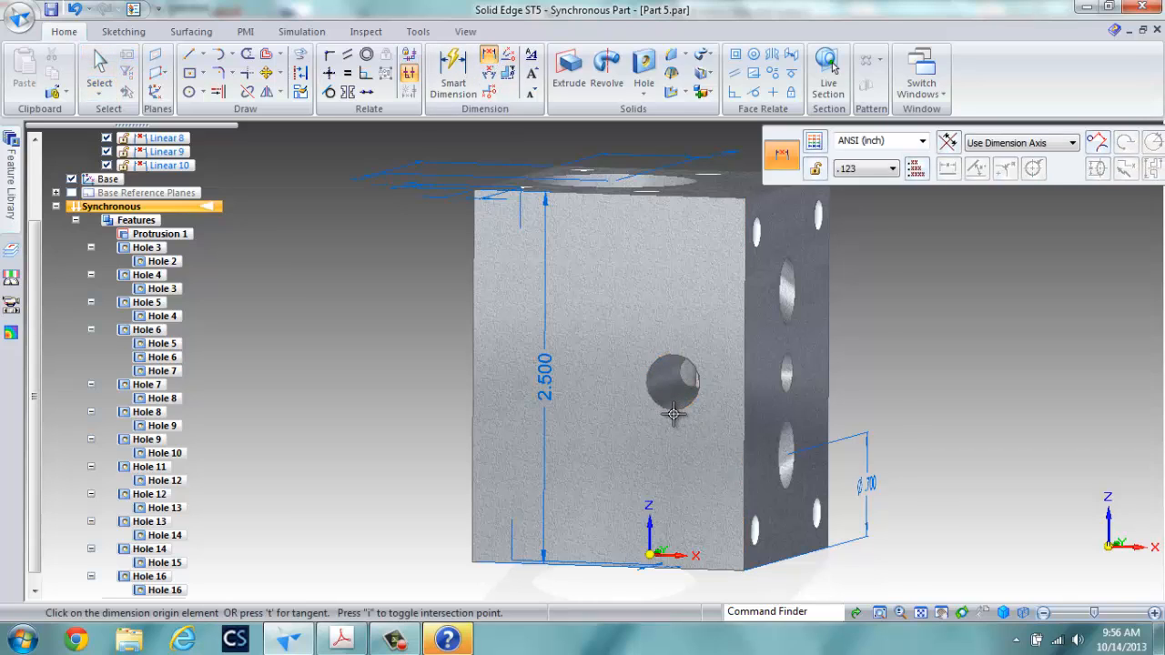
click(673, 412)
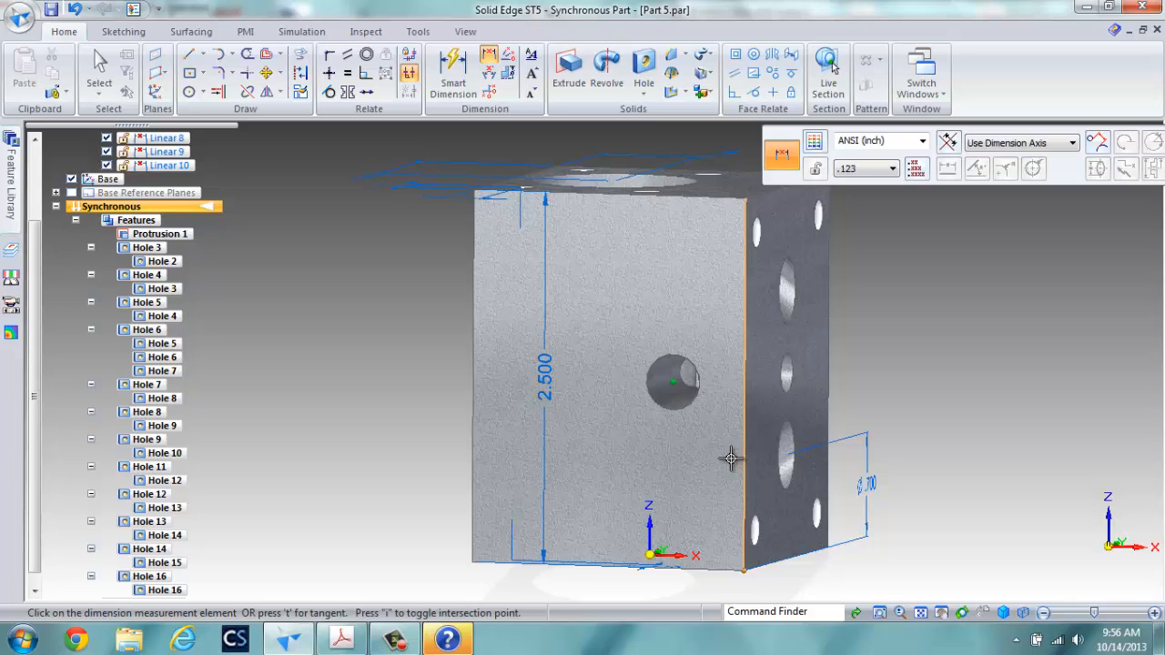
click(731, 459)
click(707, 459)
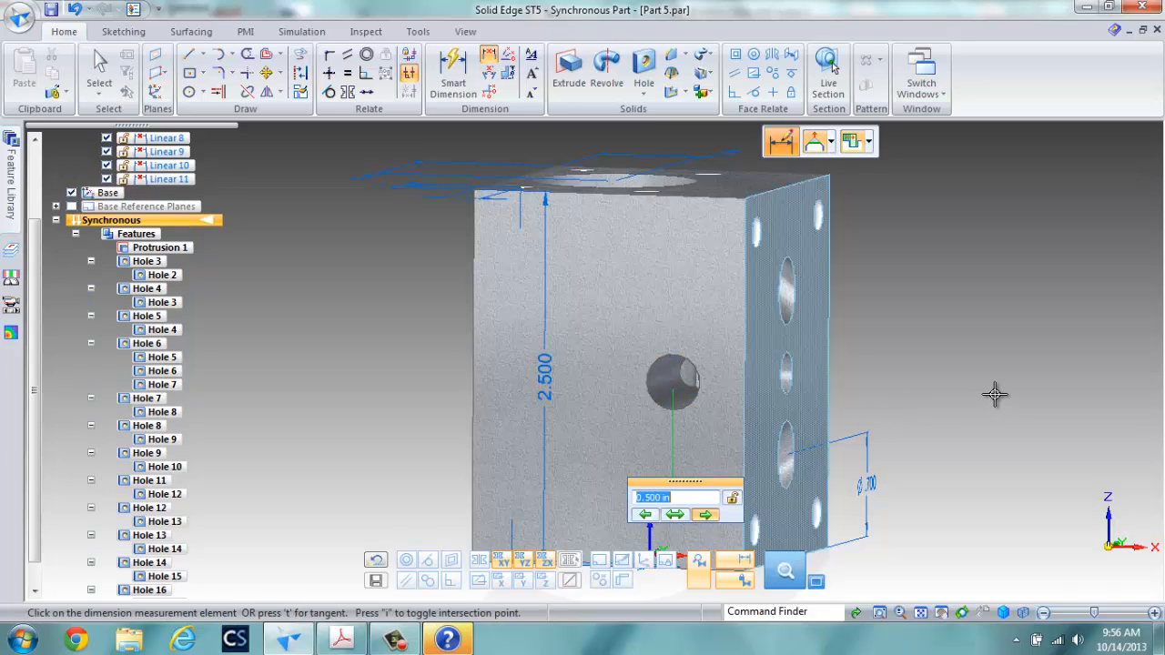
click(648, 516)
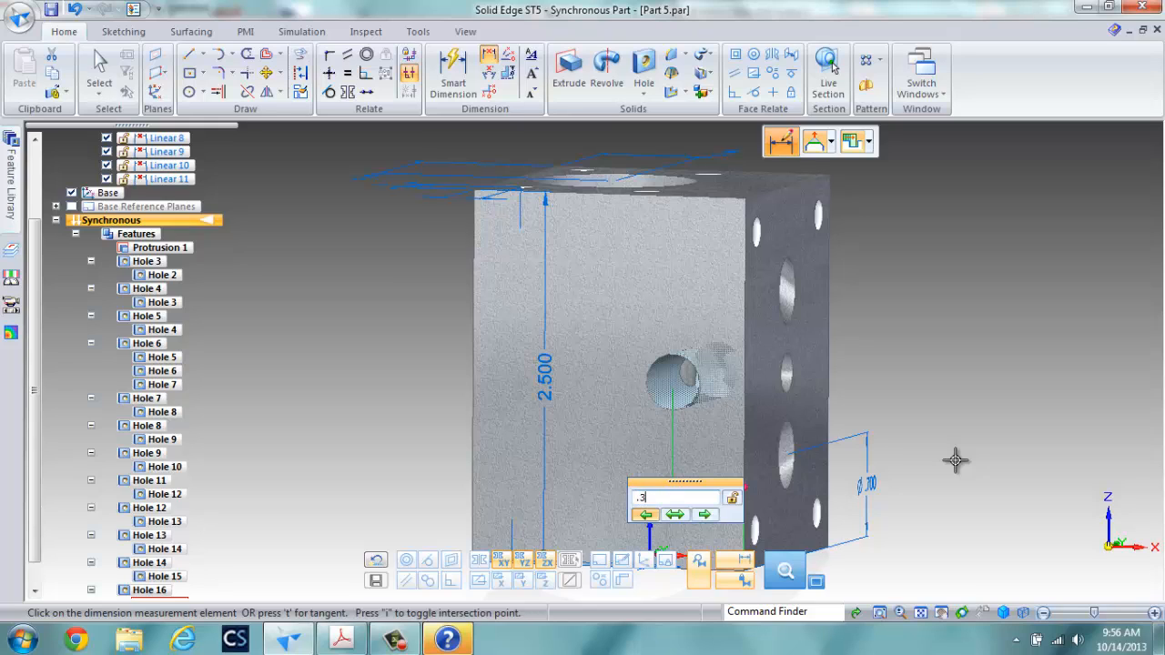
text(.325)
key(Return)
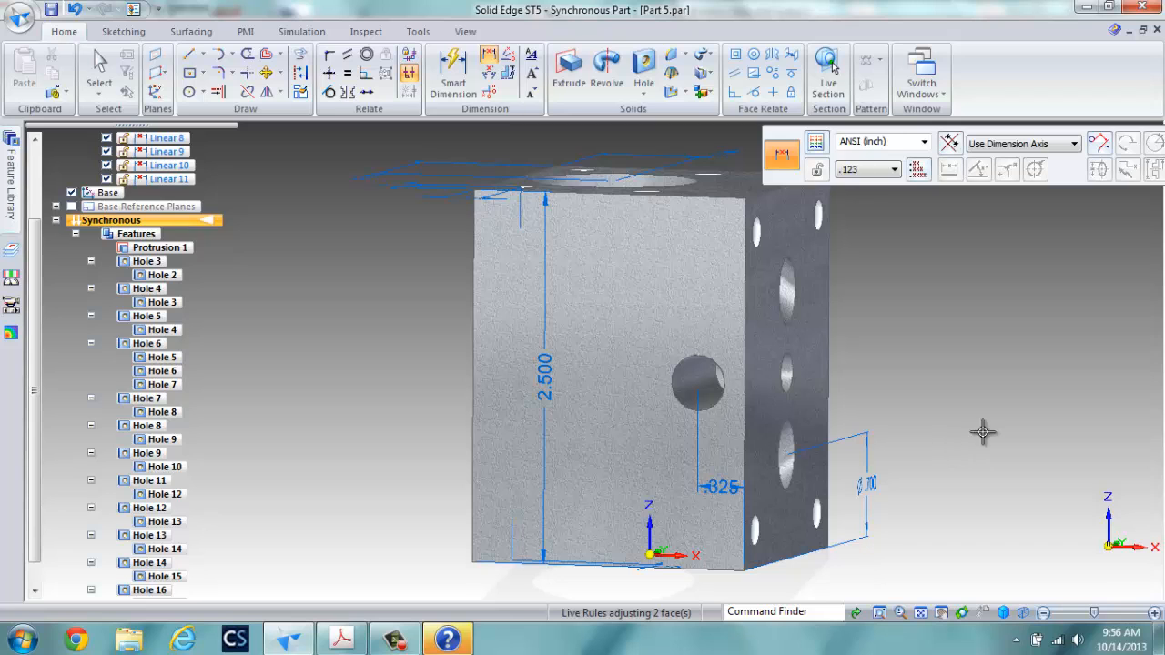
Check the cross hole's offset from the adjacent vertical edge with a preview dimension, without placing it
middle_drag(969, 432, 998, 436)
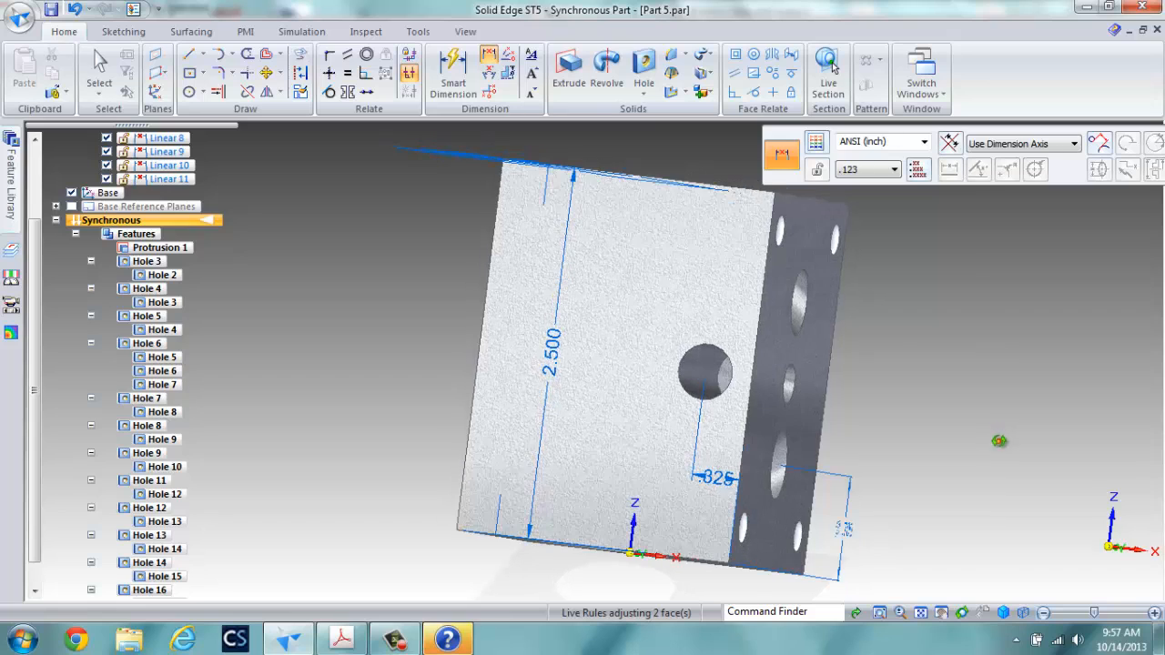
click(492, 56)
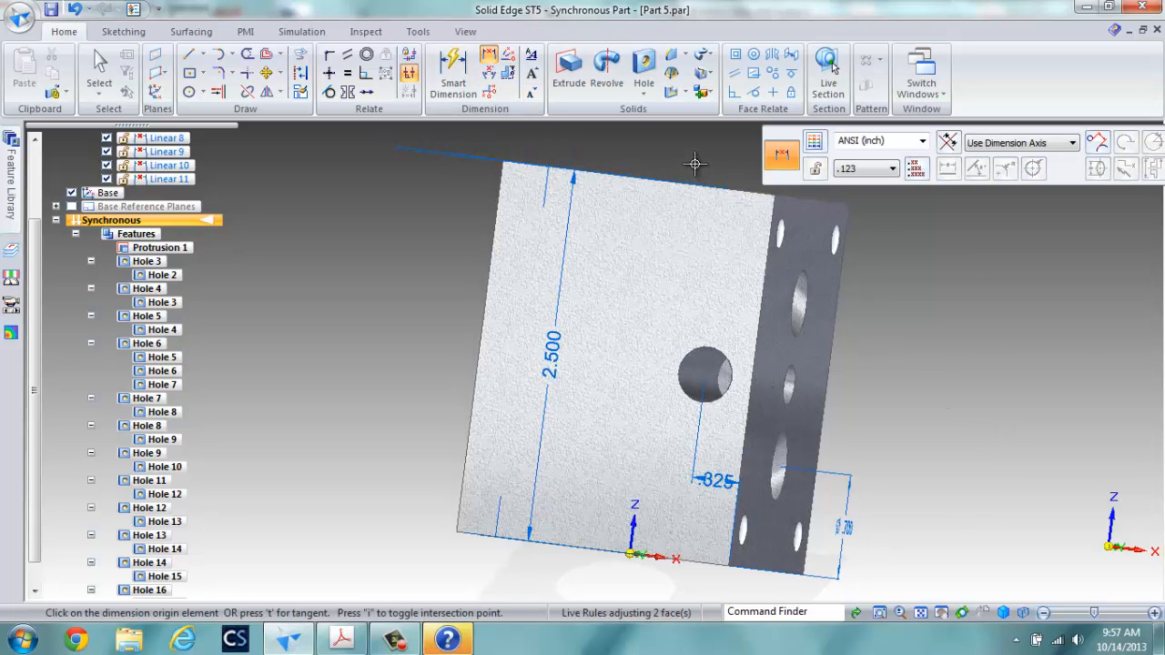
click(745, 199)
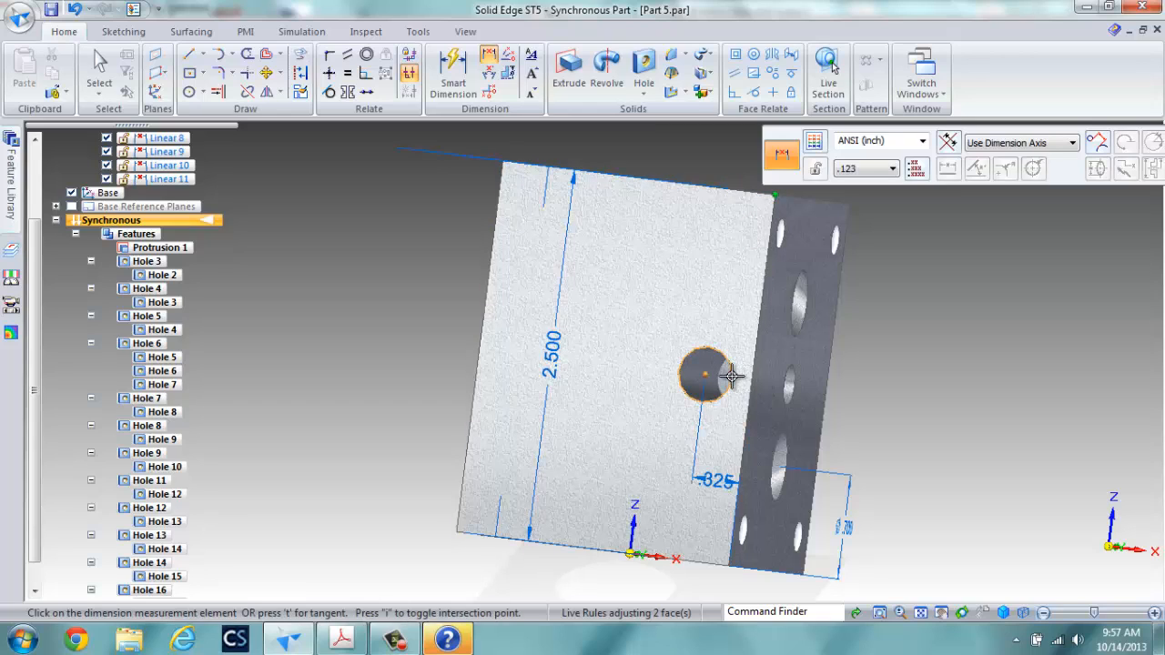
click(733, 372)
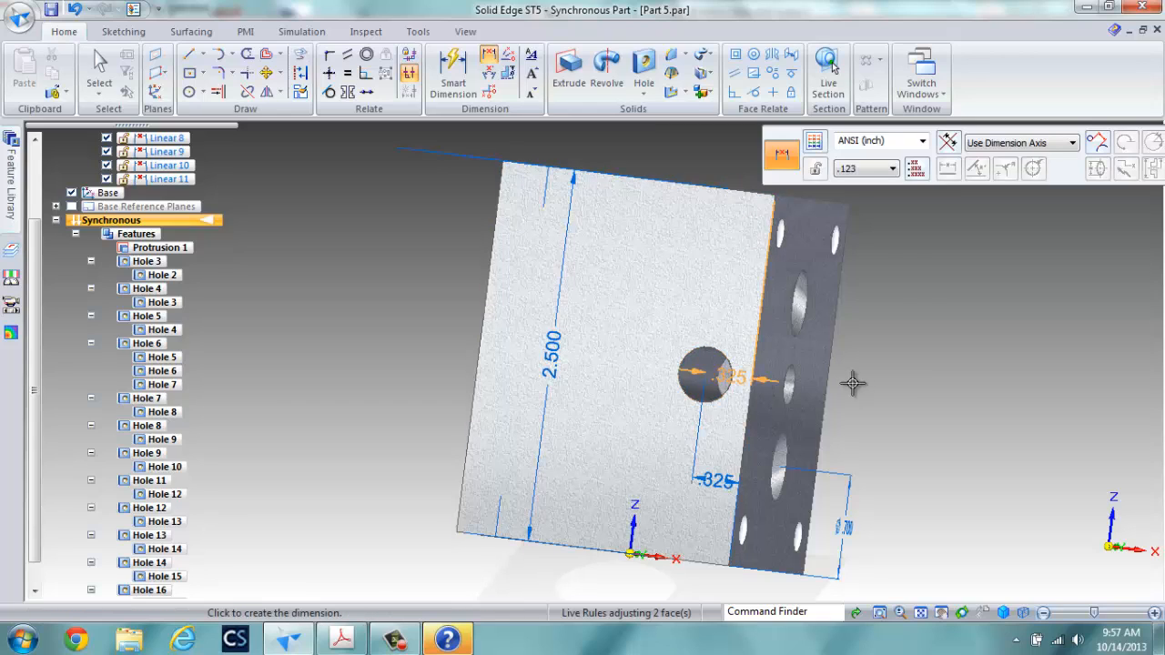
right_click(911, 389)
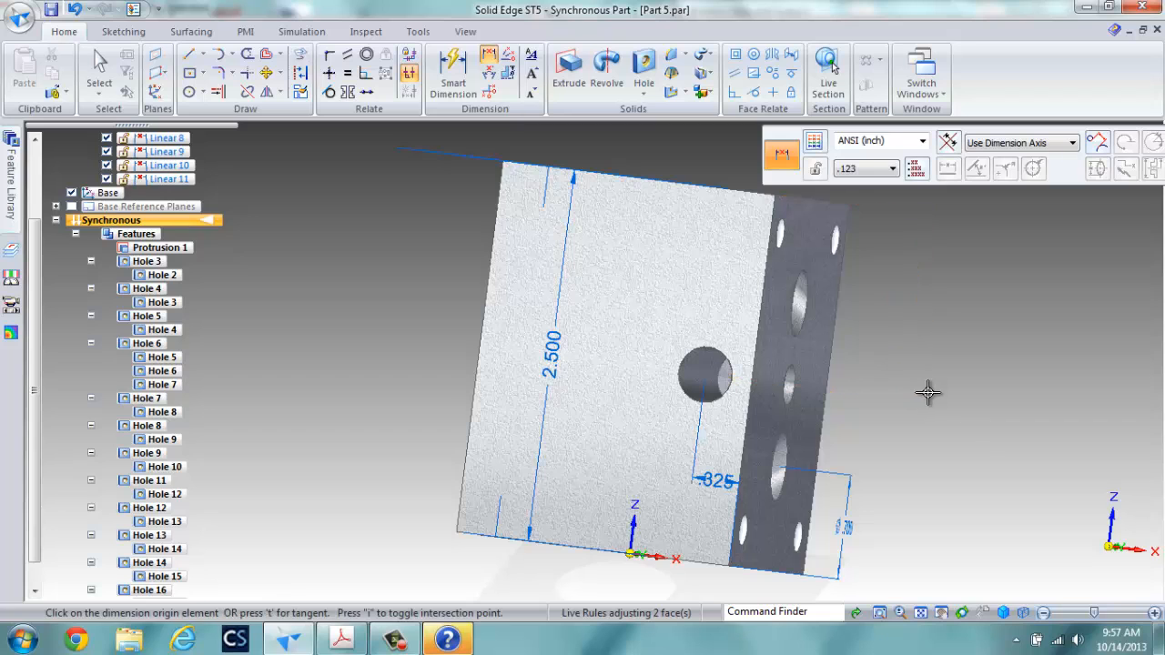
Check the middle hole's distances from the upper and side edges of the air-passage face with preview dimensions, without placing them
middle_drag(904, 397, 746, 379)
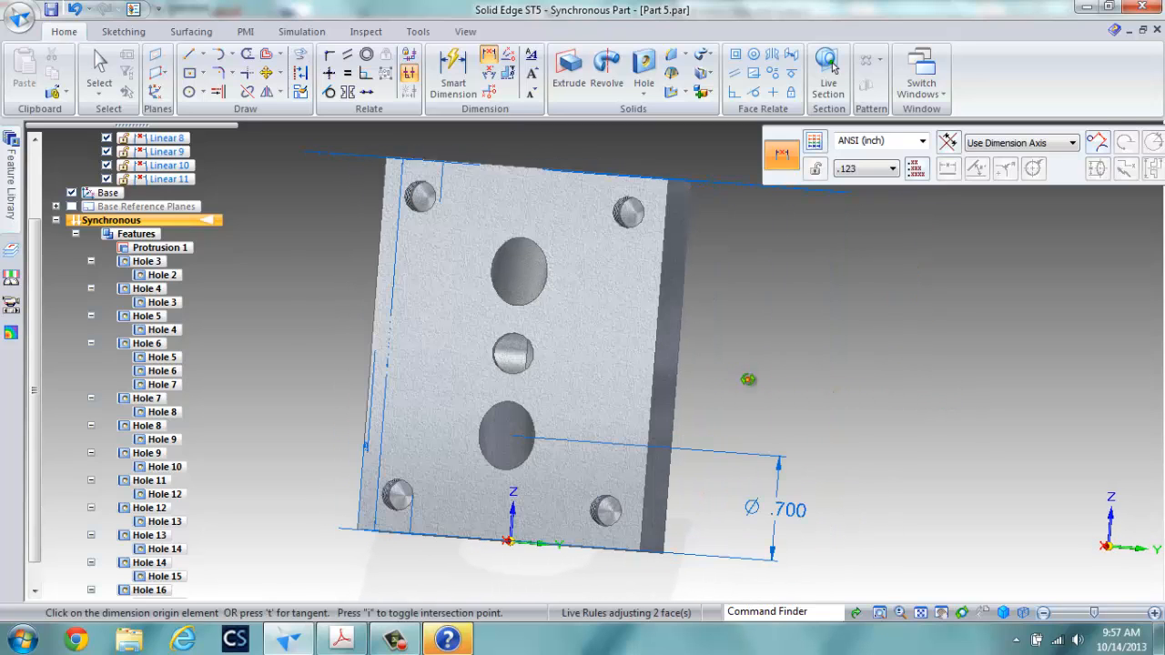
click(622, 181)
click(552, 361)
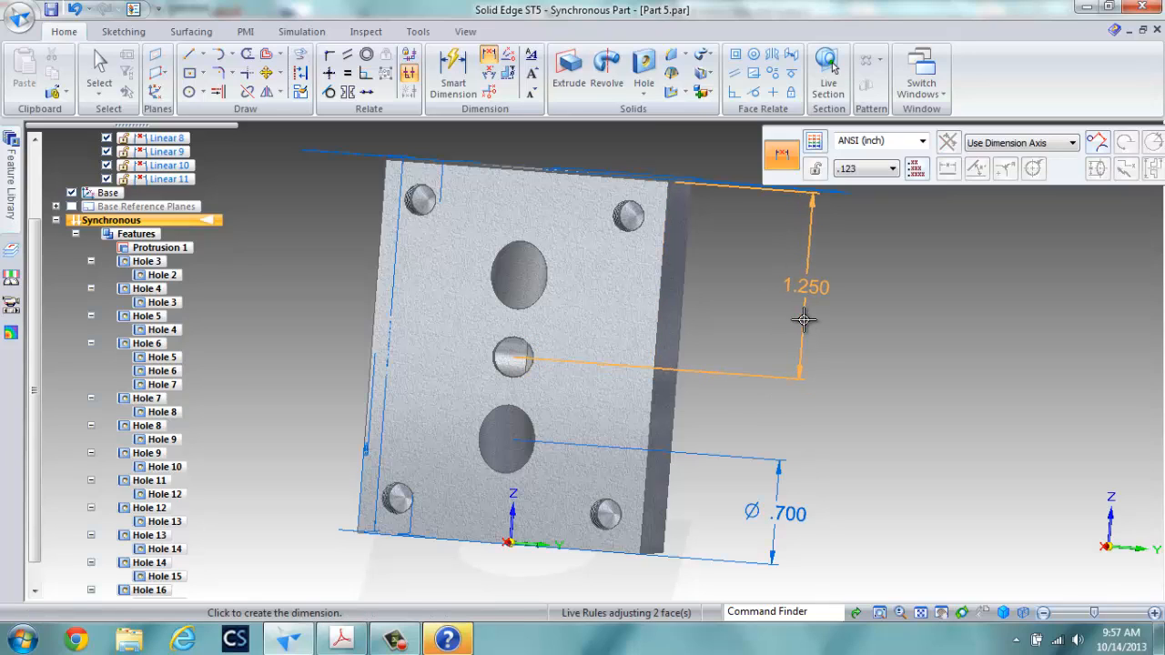
right_click(798, 328)
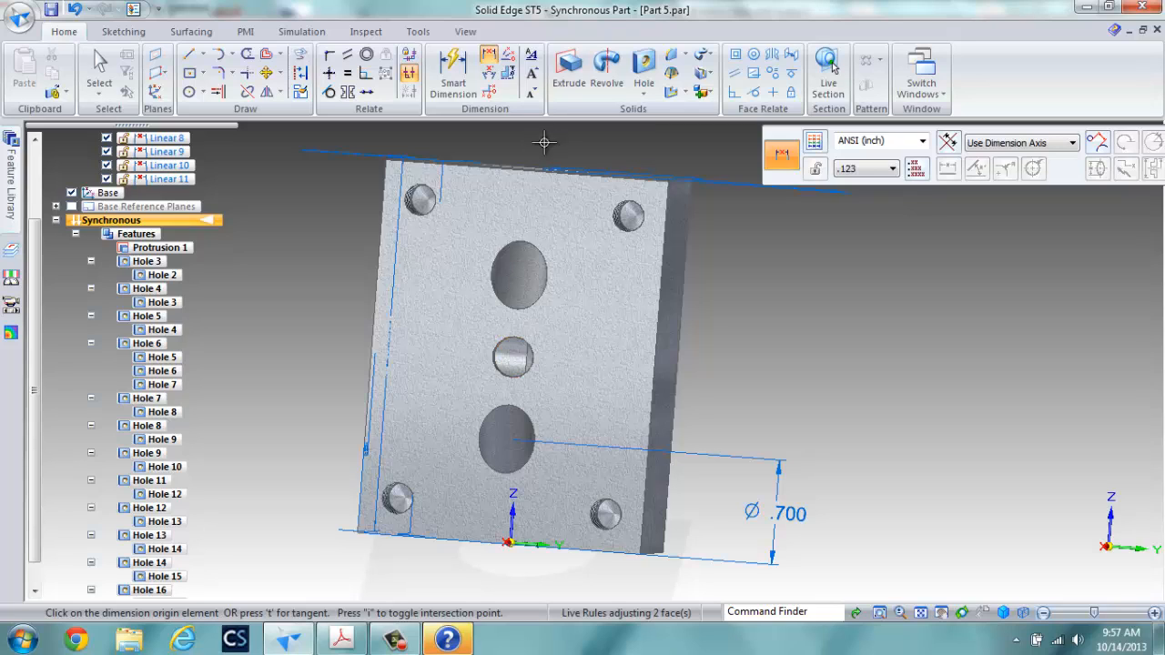
click(659, 279)
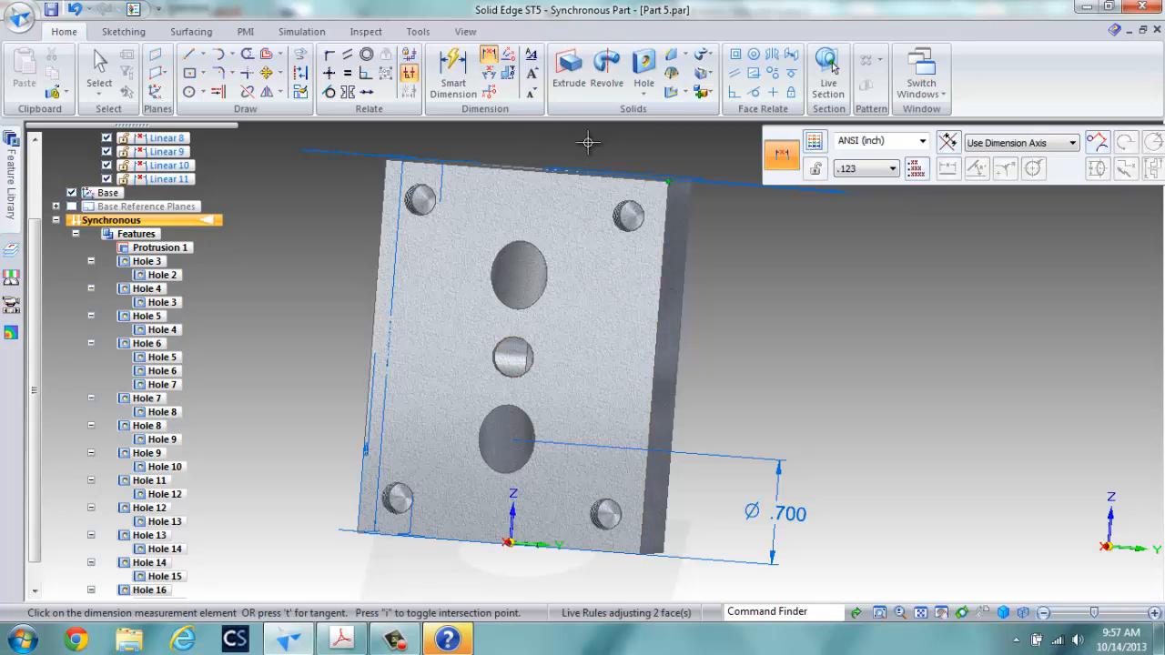
click(515, 337)
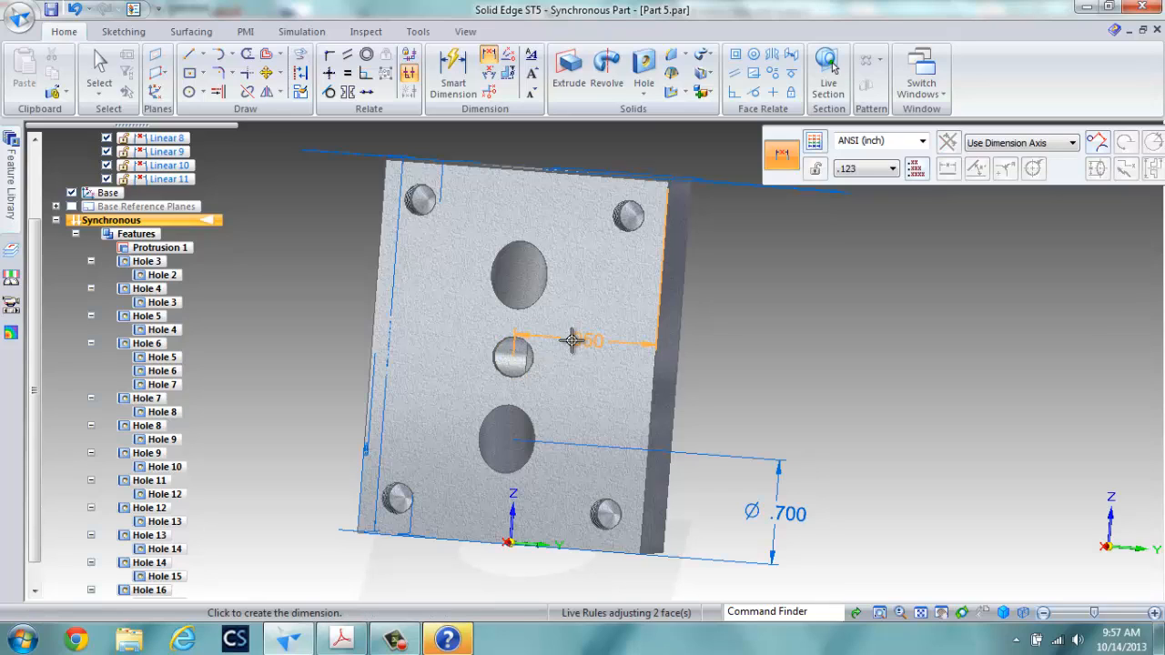
right_click(652, 307)
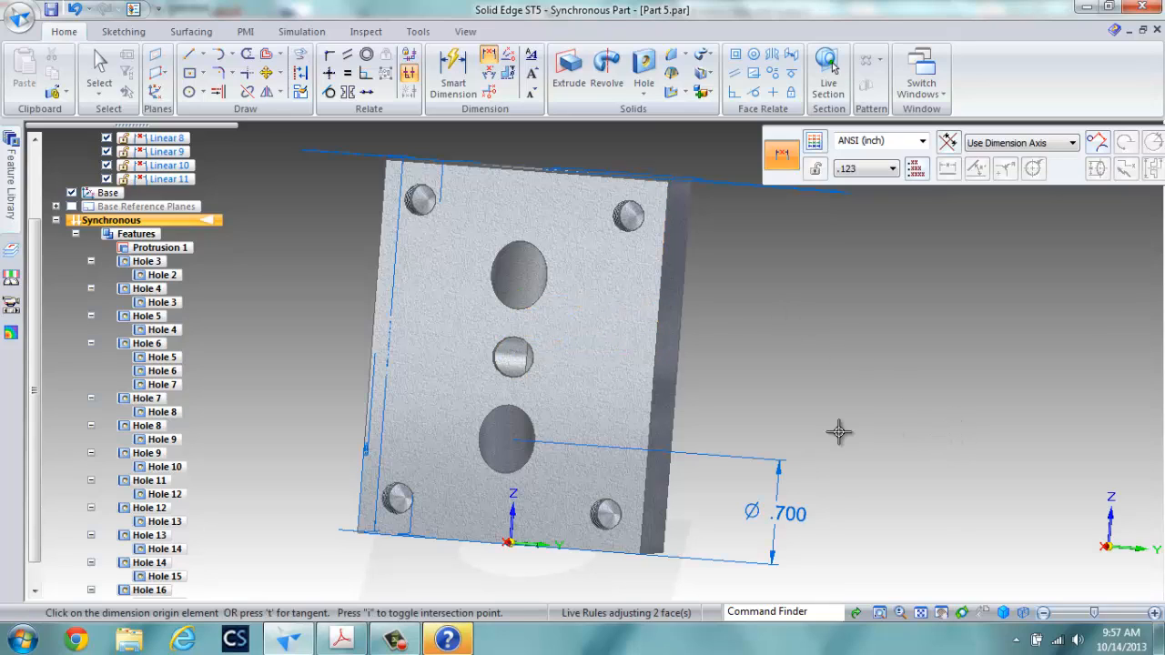
Save the block model in Part 5.par
click(1003, 612)
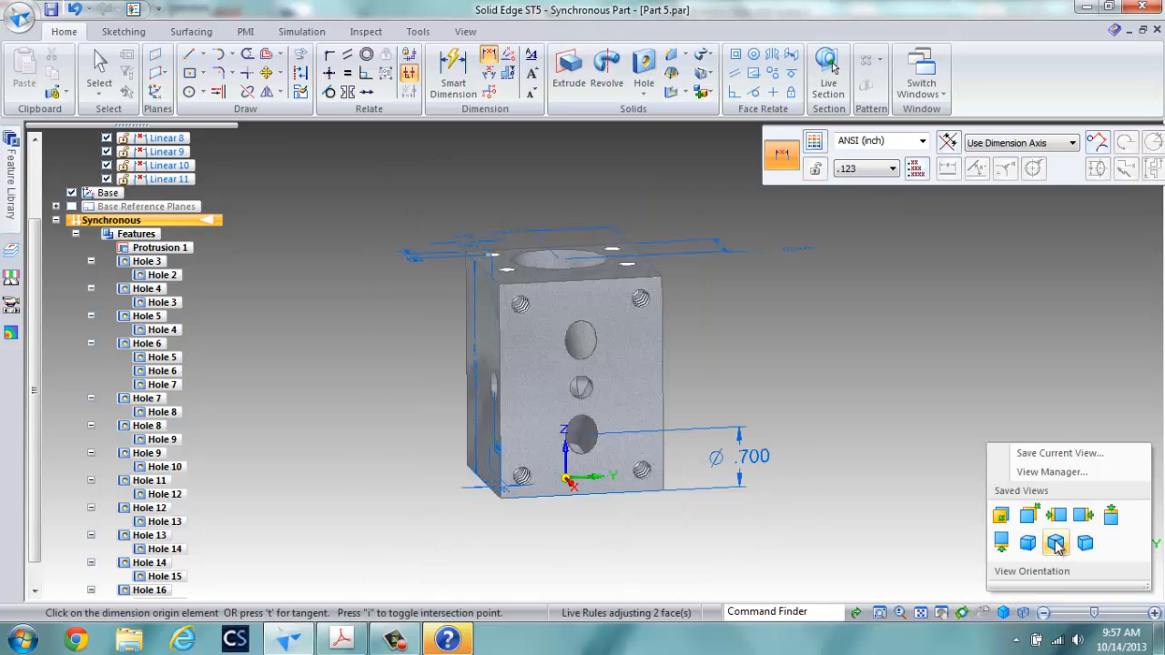
click(928, 552)
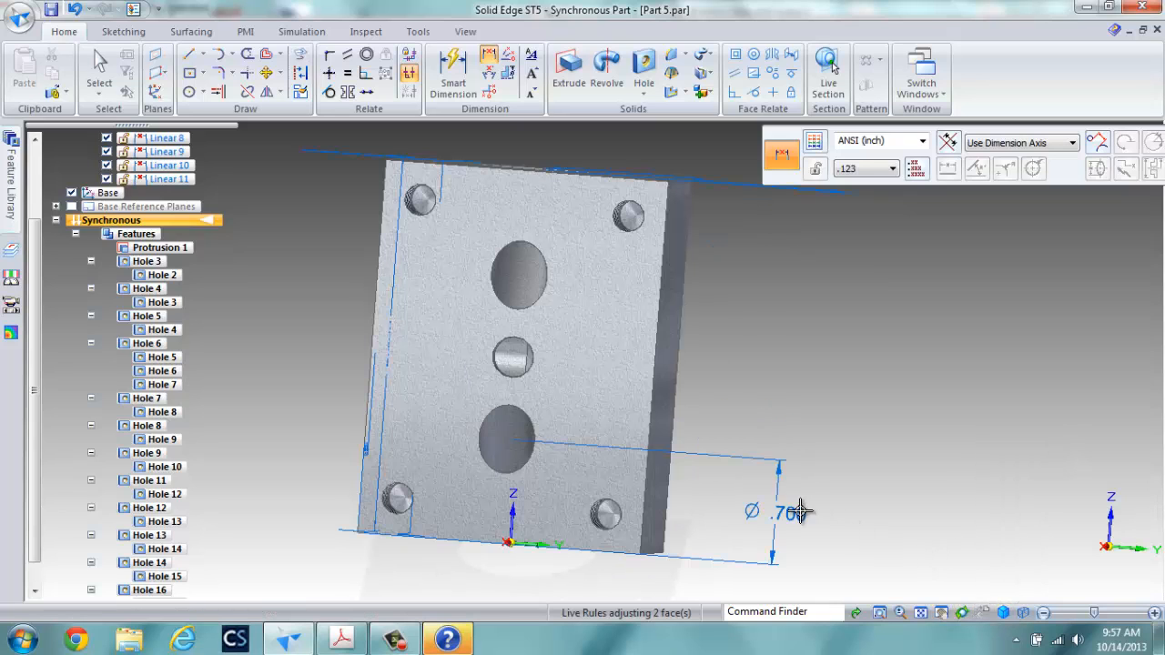
click(1005, 615)
click(1043, 551)
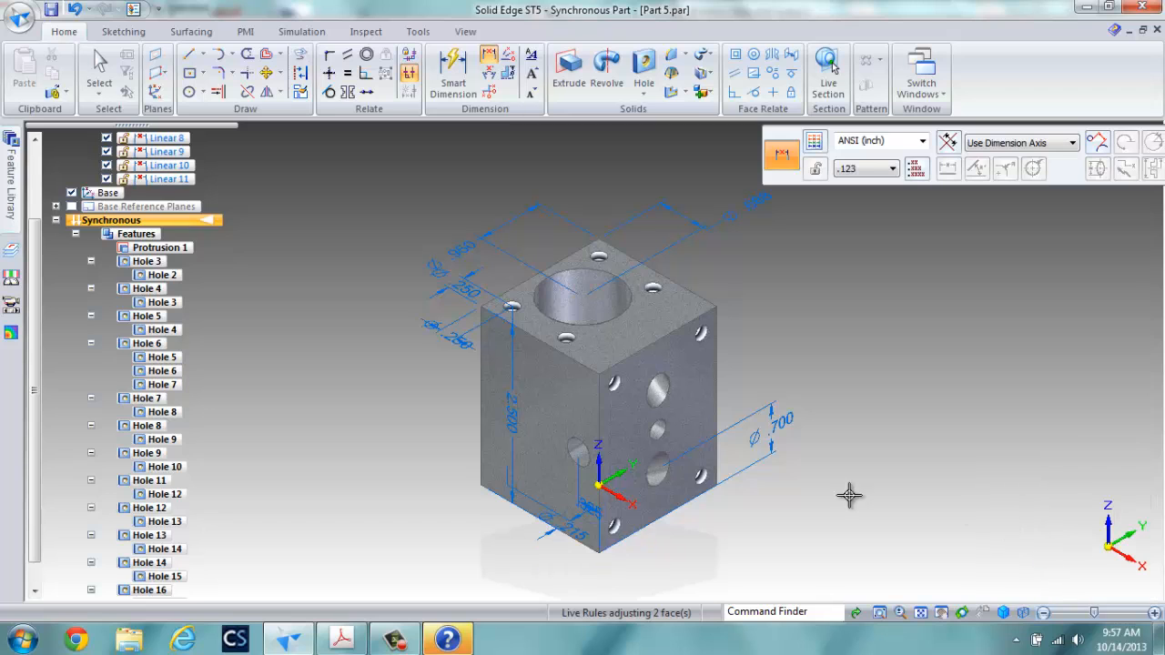
middle_drag(826, 481, 804, 461)
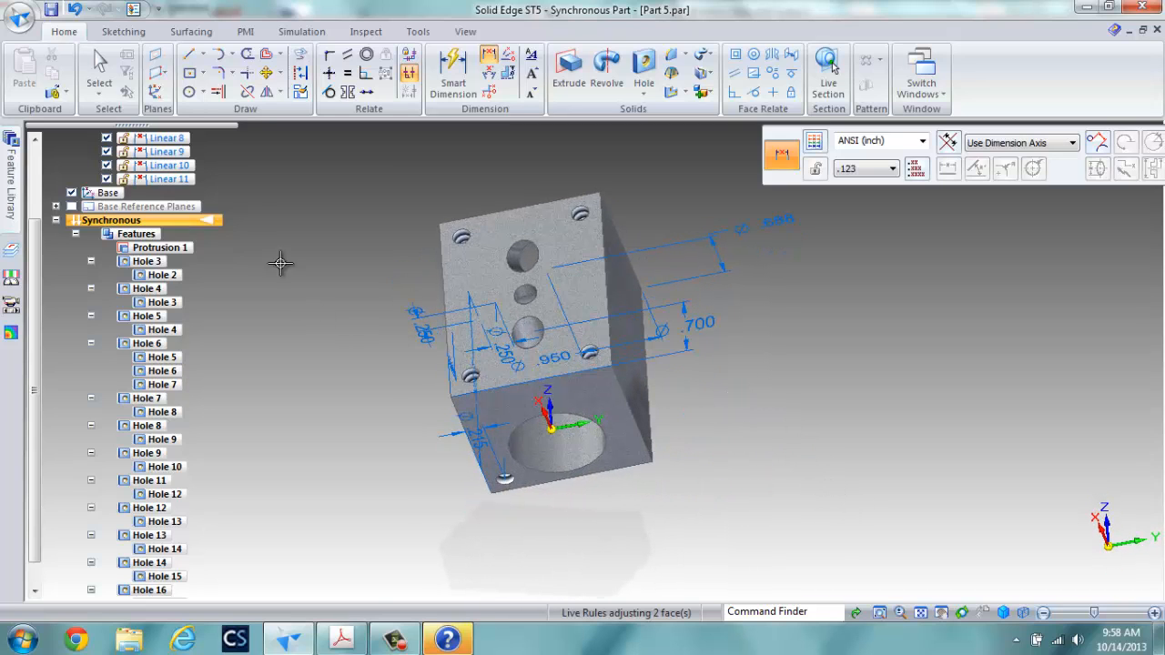
click(30, 22)
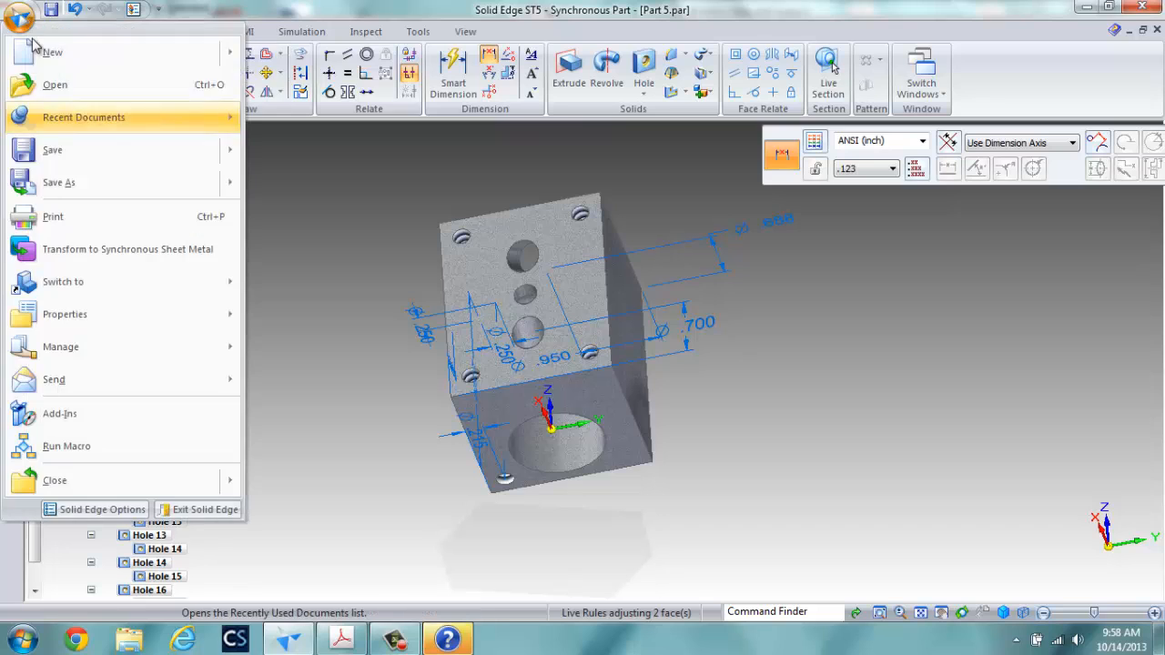
click(63, 151)
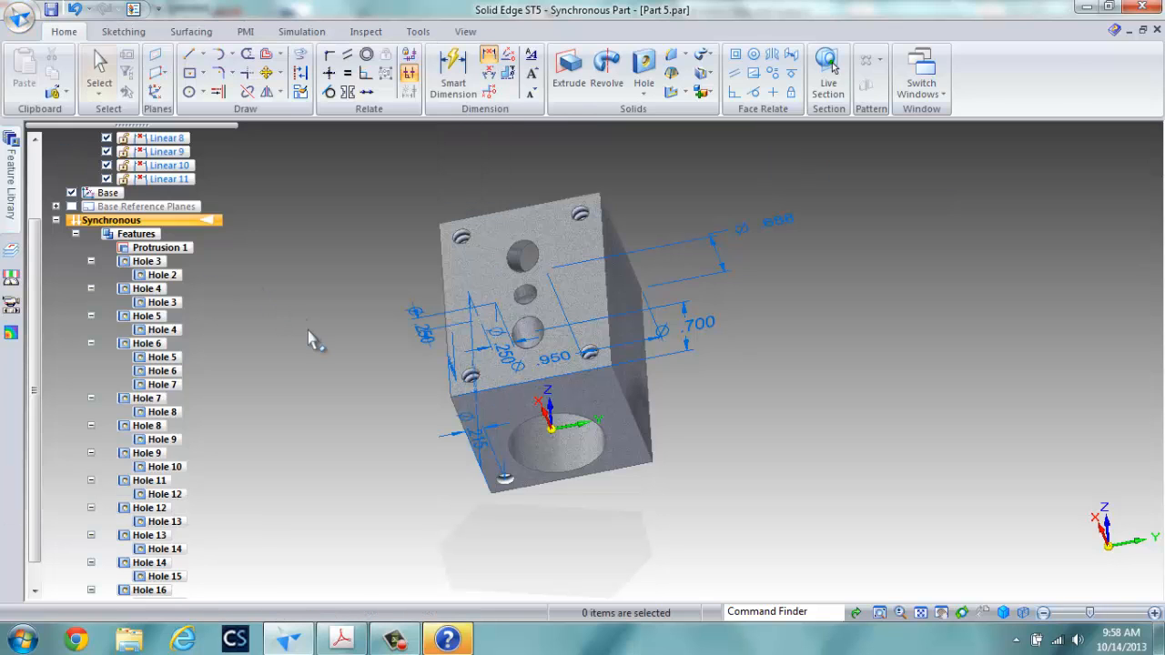
drag(308, 329, 373, 407)
right_click(369, 406)
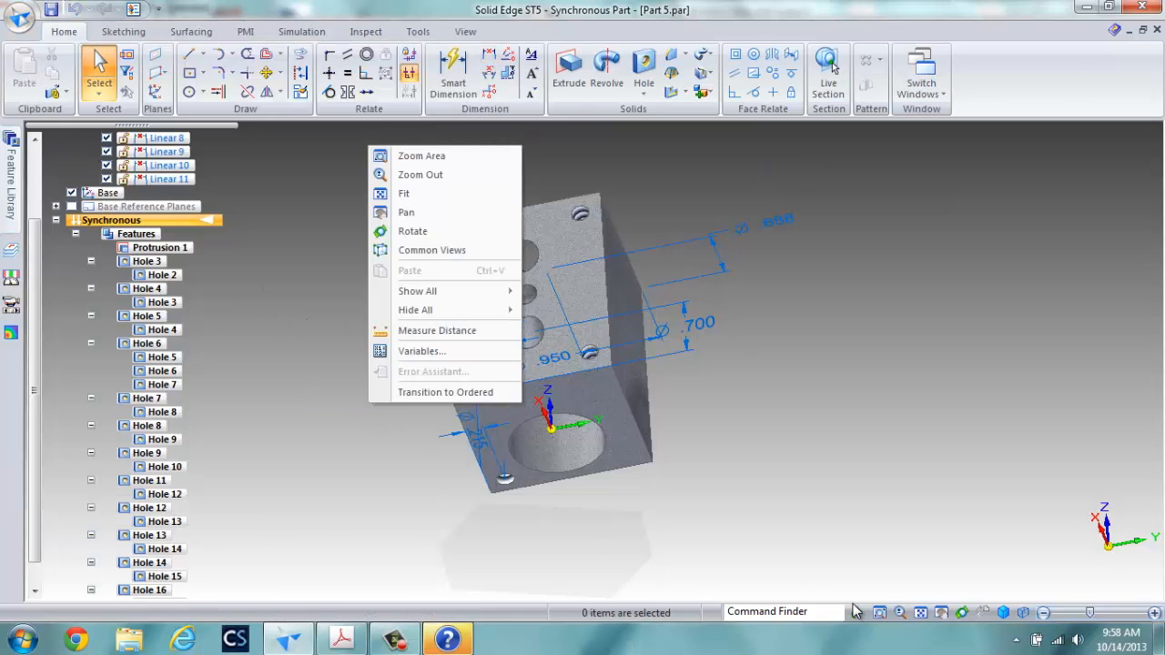
Restore the block to the standard isometric view
click(1005, 615)
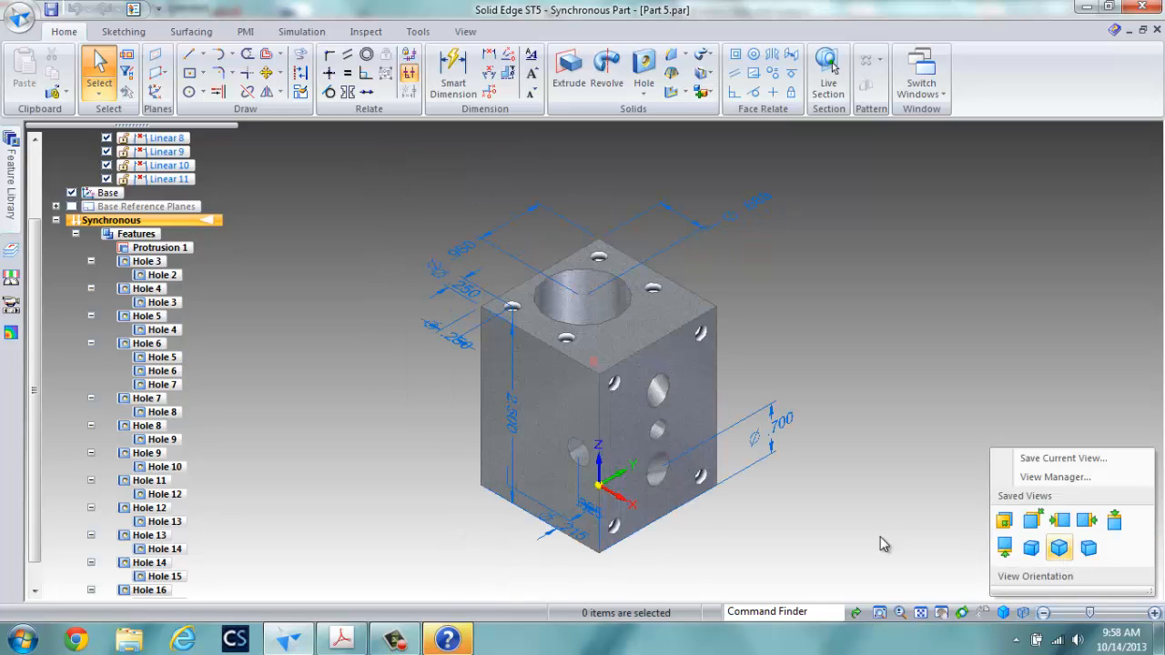
click(155, 228)
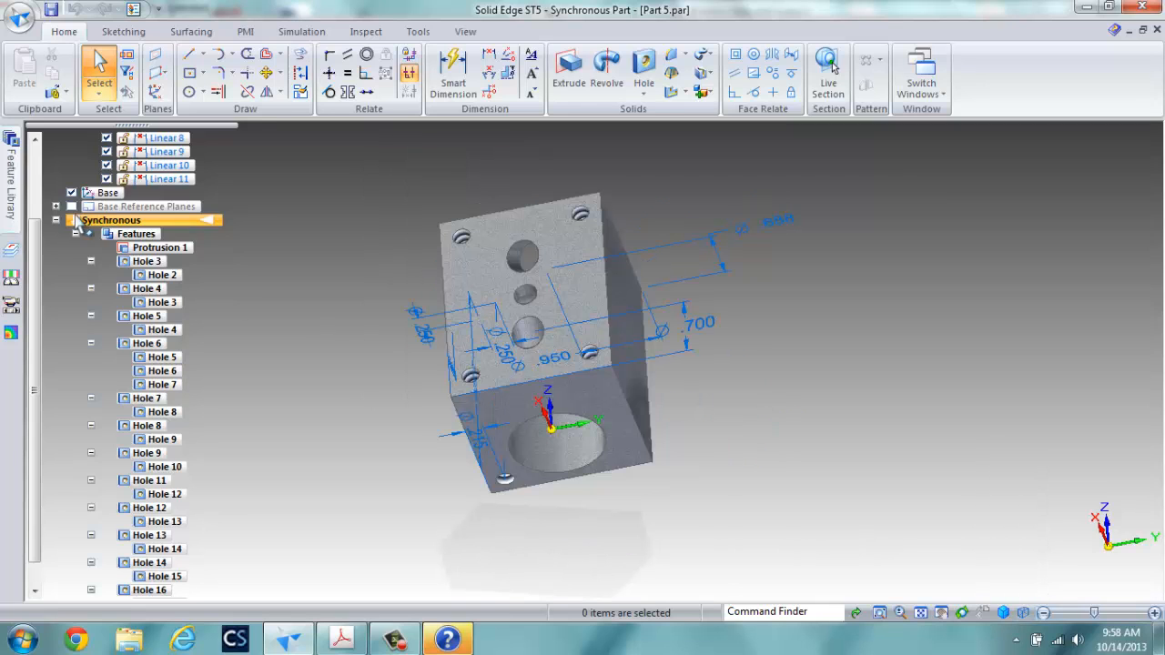
click(1005, 615)
click(1060, 546)
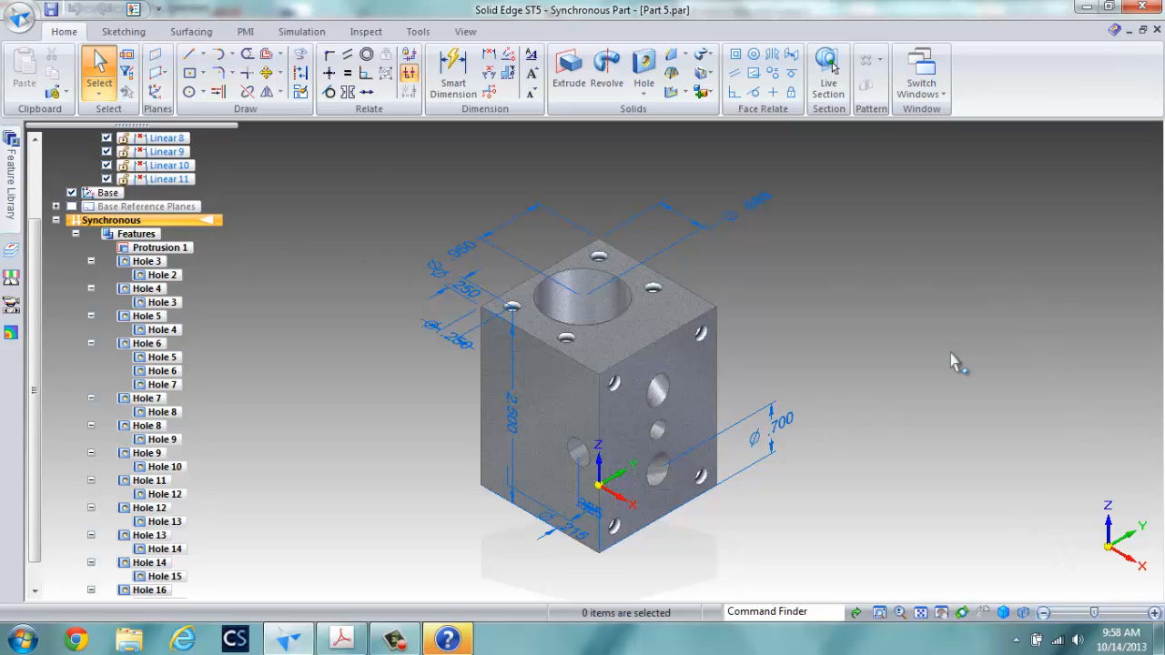
Hide the dimensions Linear 8, Linear 9, Linear 10 and Linear 11 and the Base coordinate system
click(107, 137)
click(106, 152)
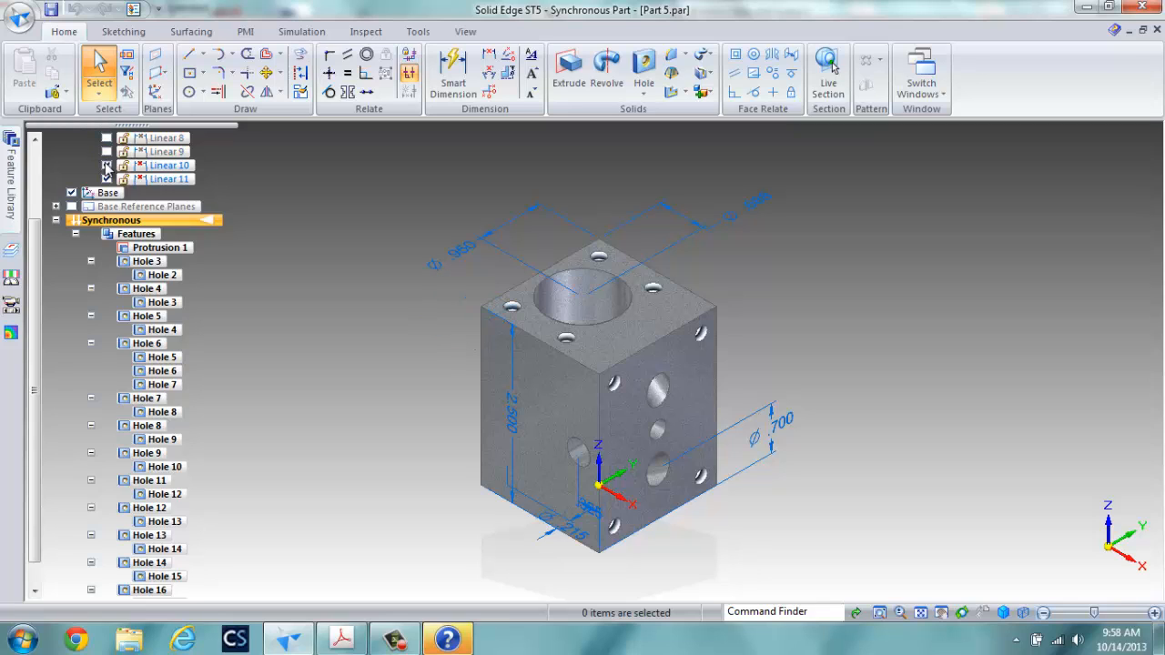
click(107, 165)
click(106, 178)
click(71, 194)
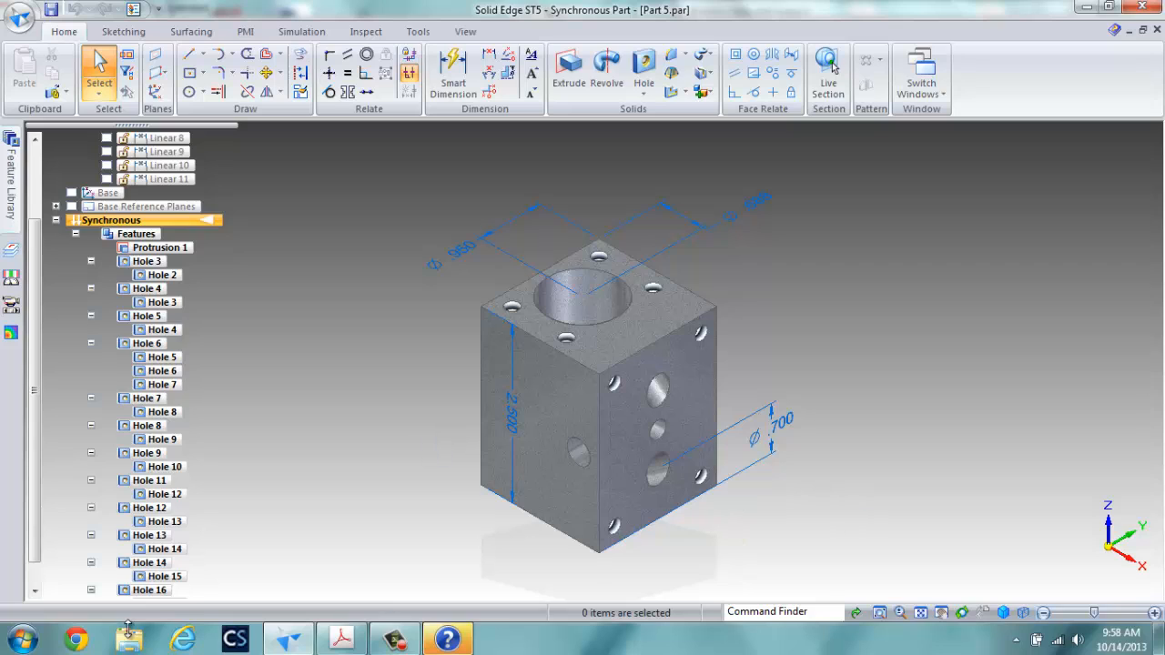
scroll(37, 453, down, 1)
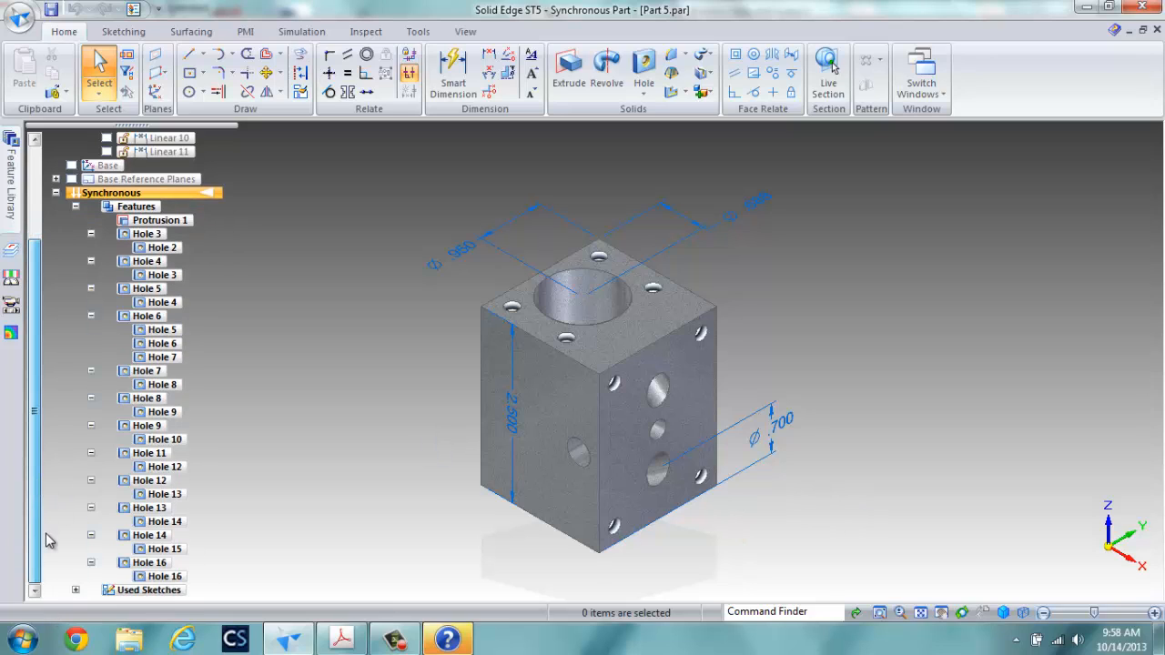
scroll(80, 598, down, 1)
click(76, 577)
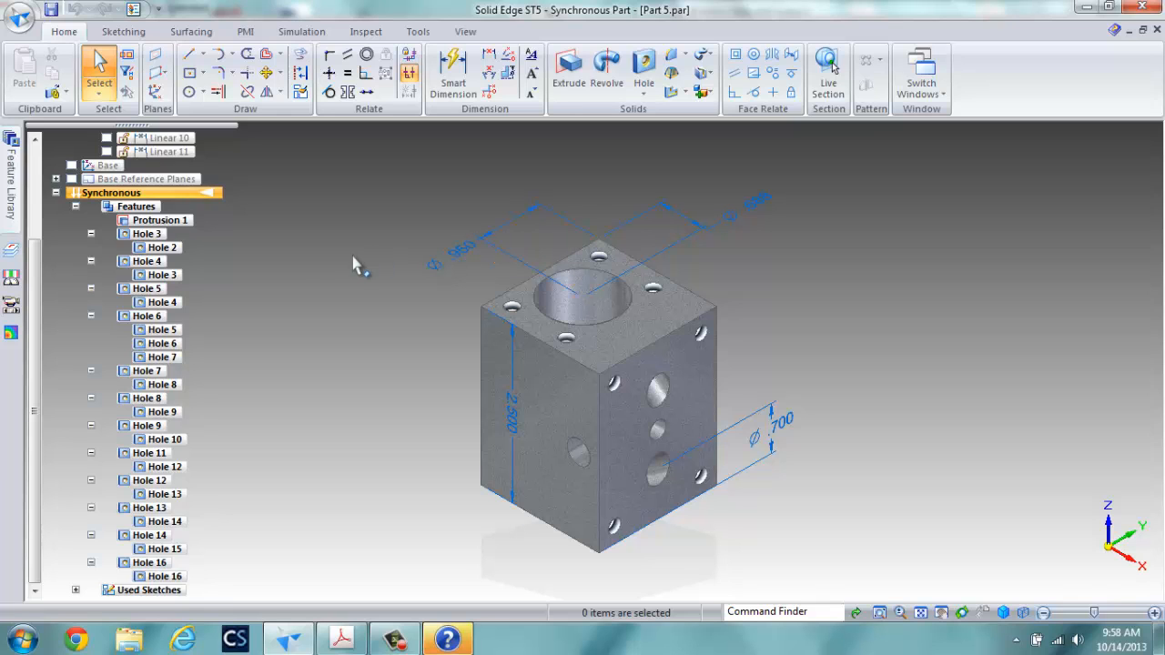
Save Part 5.par and switch to the open PART 5.dft drawing
click(20, 18)
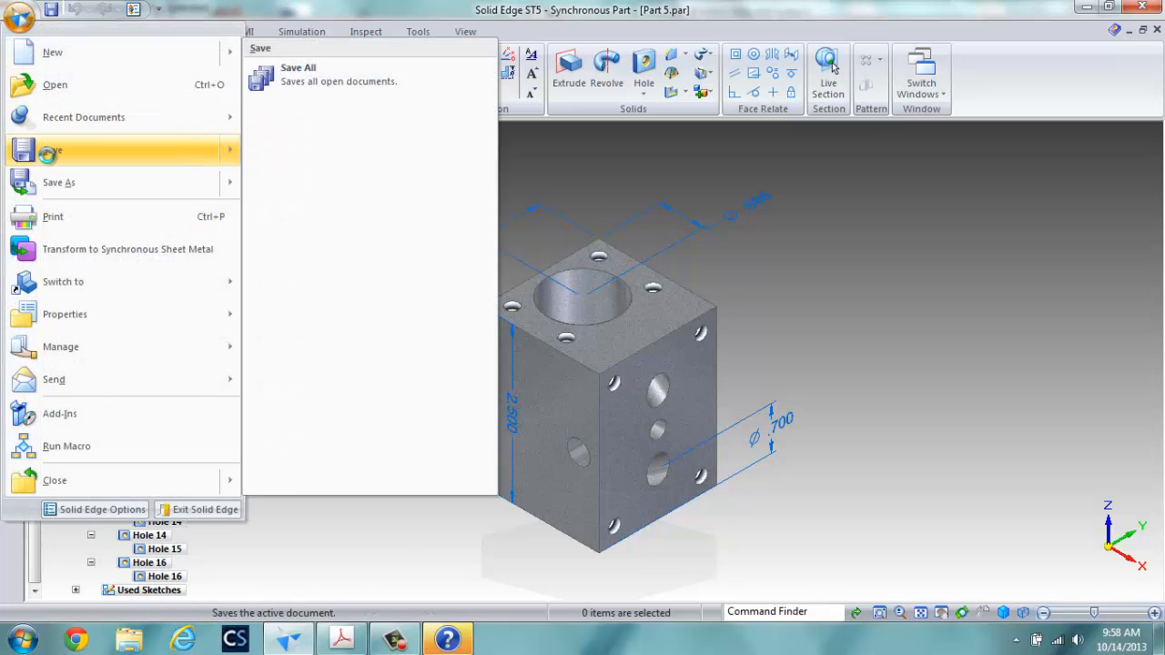
click(47, 150)
click(927, 81)
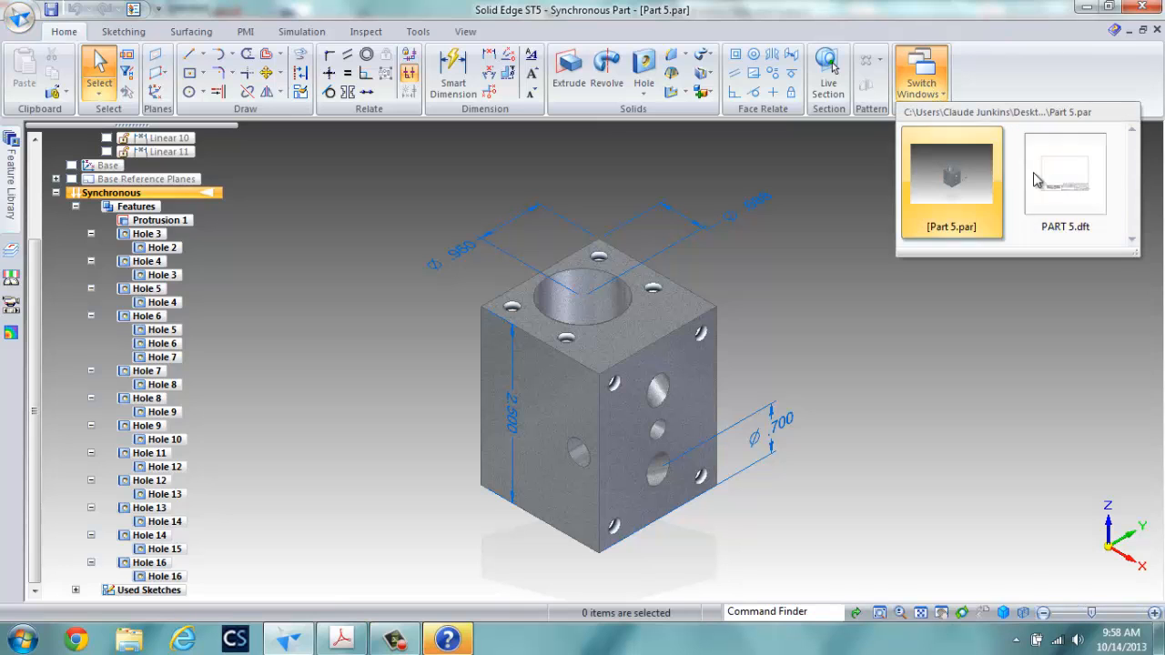
click(1001, 186)
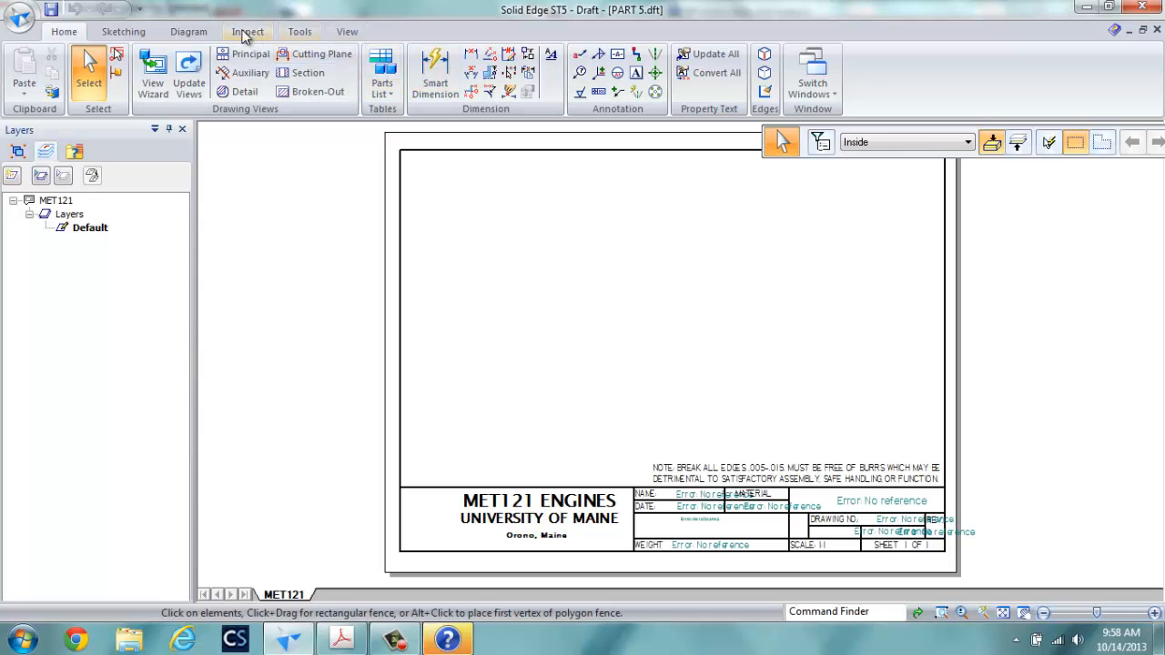
Place a top view of the Part 5 model at 1:1 scale in the upper left area of the sheet
click(152, 74)
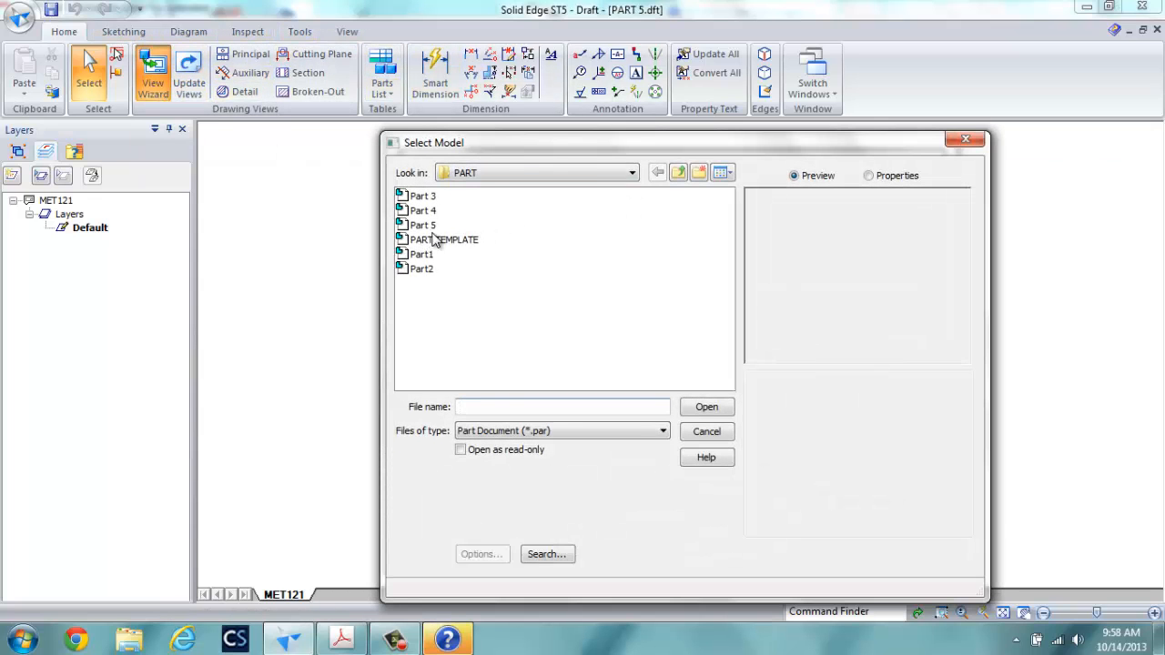
click(424, 225)
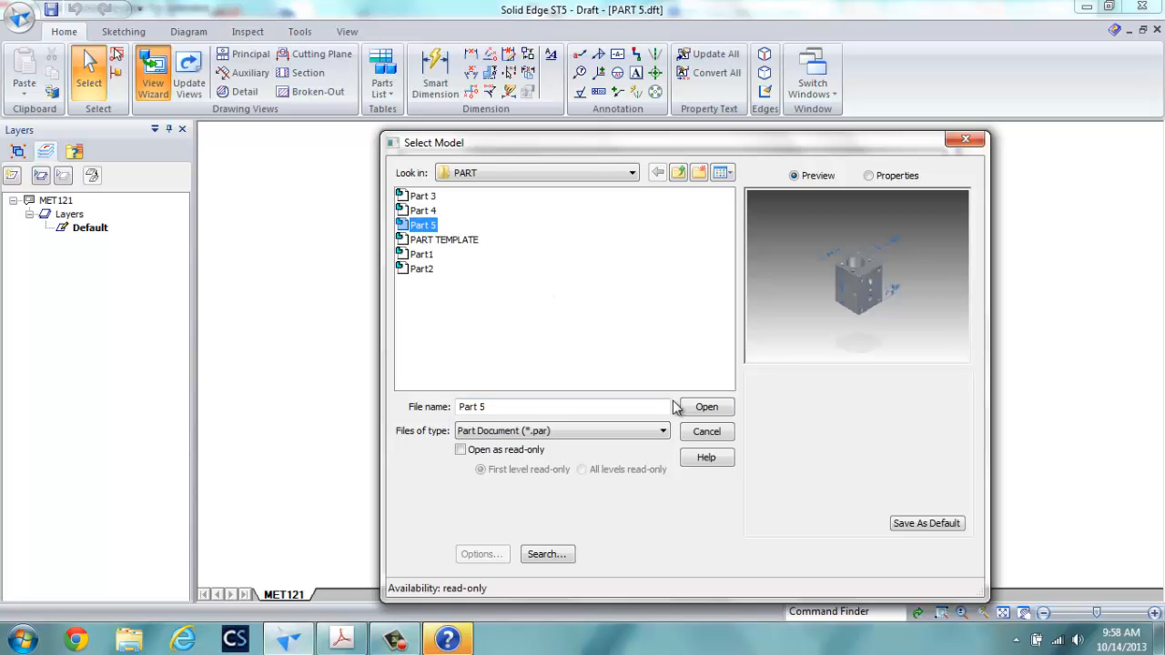
click(709, 408)
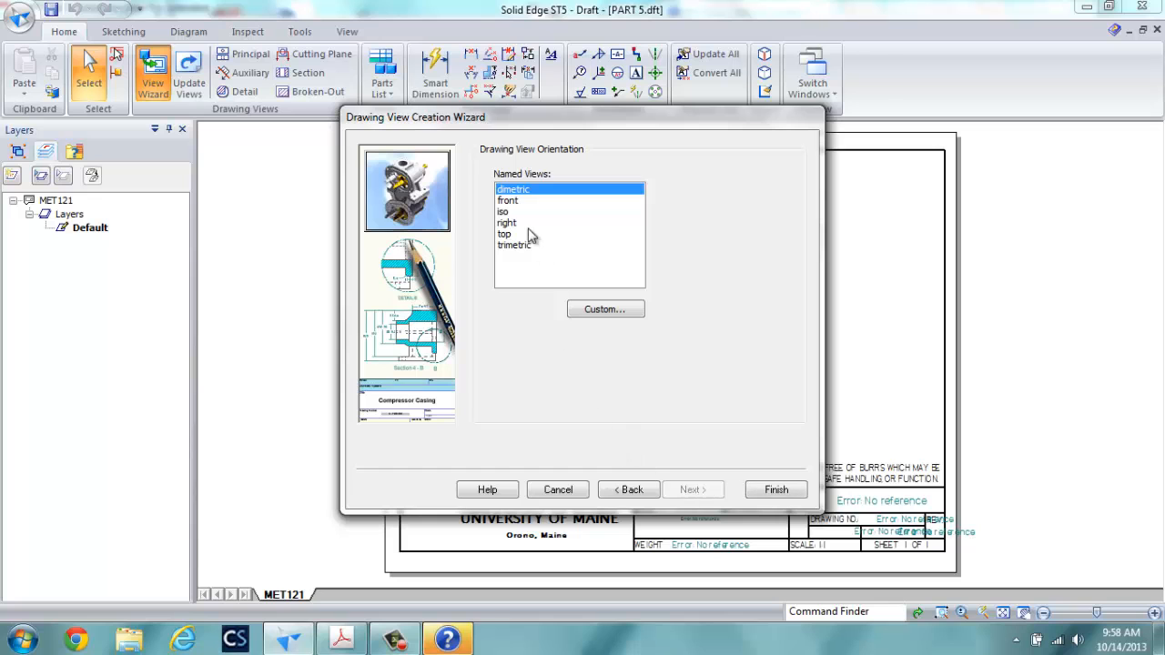
click(506, 234)
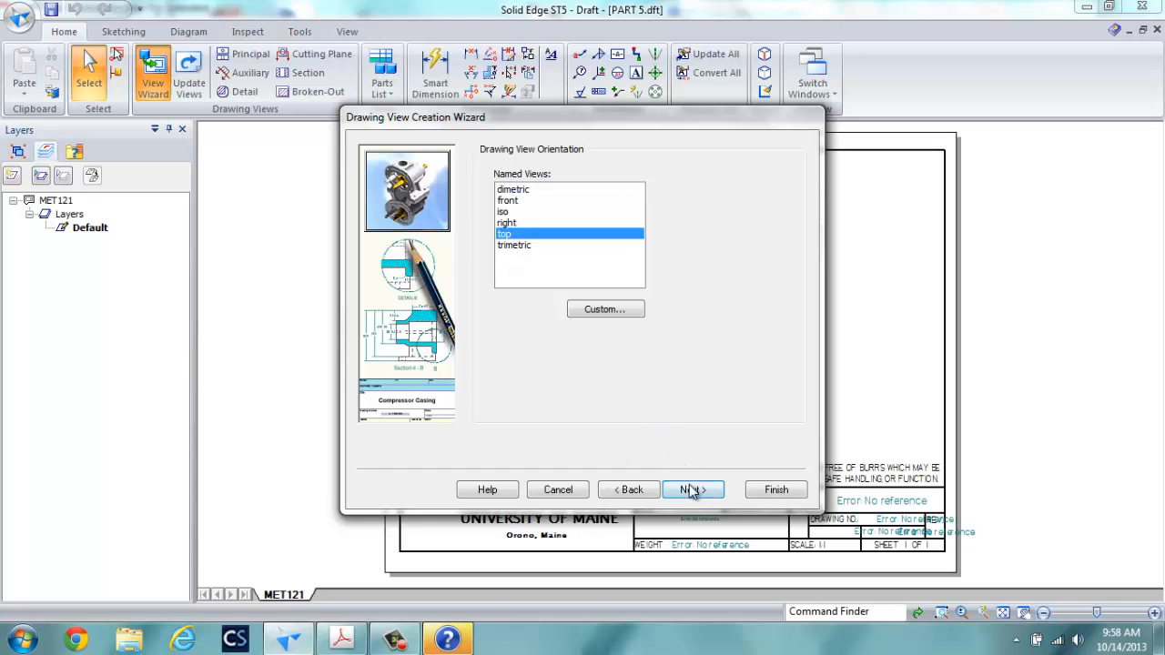
click(774, 492)
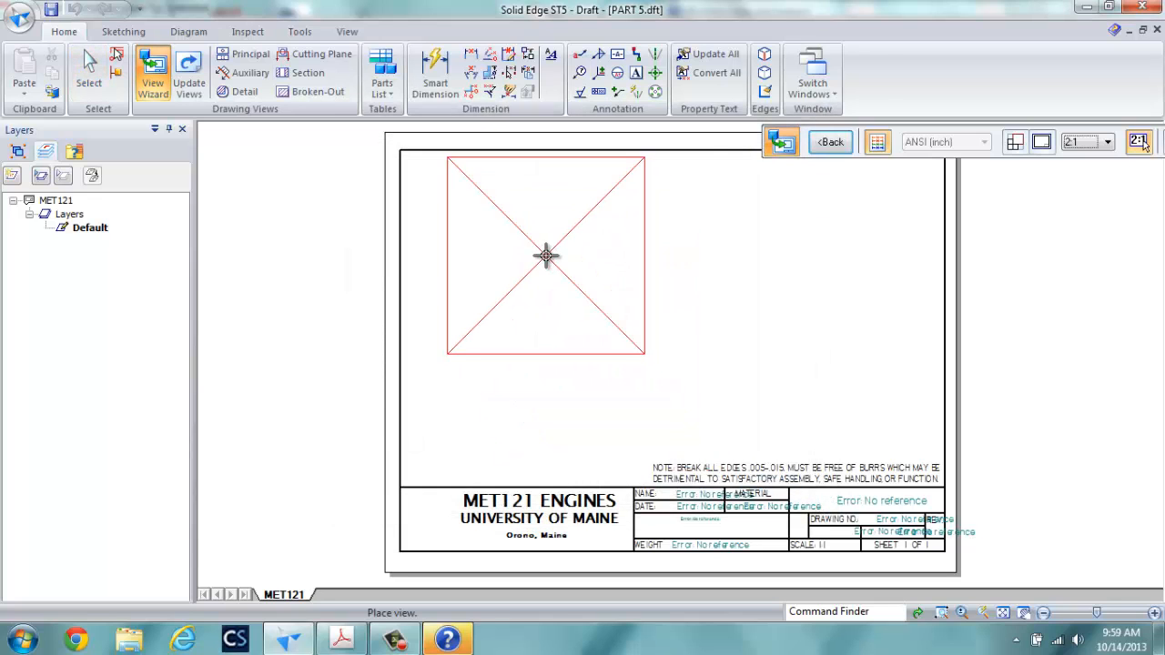
click(1108, 142)
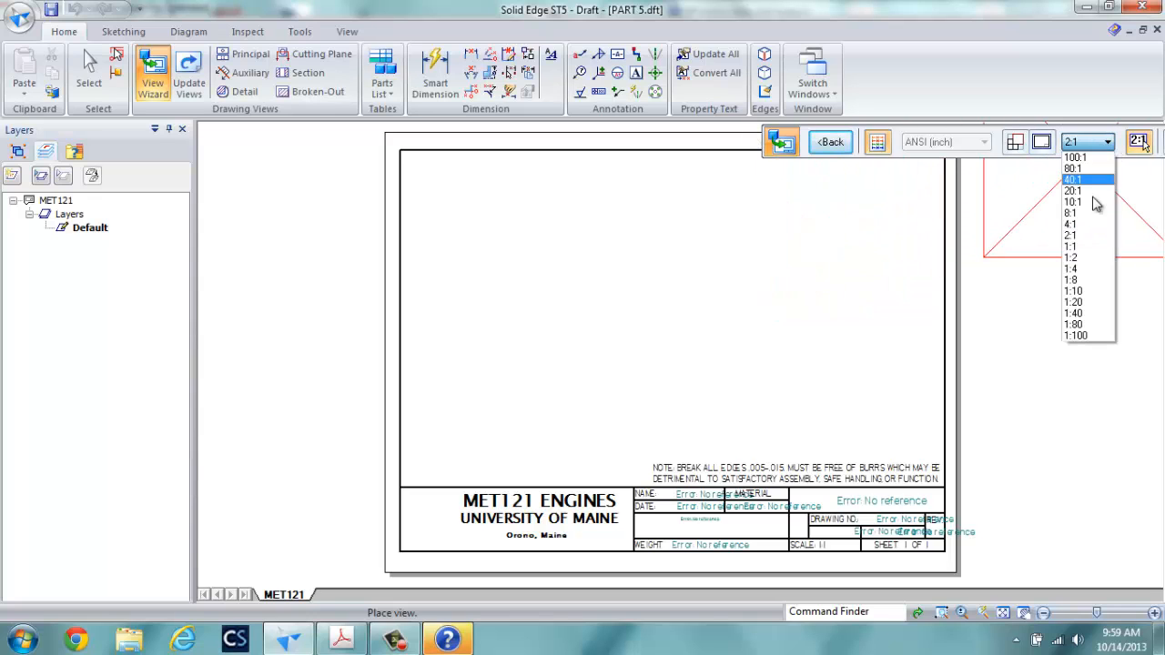
click(1085, 252)
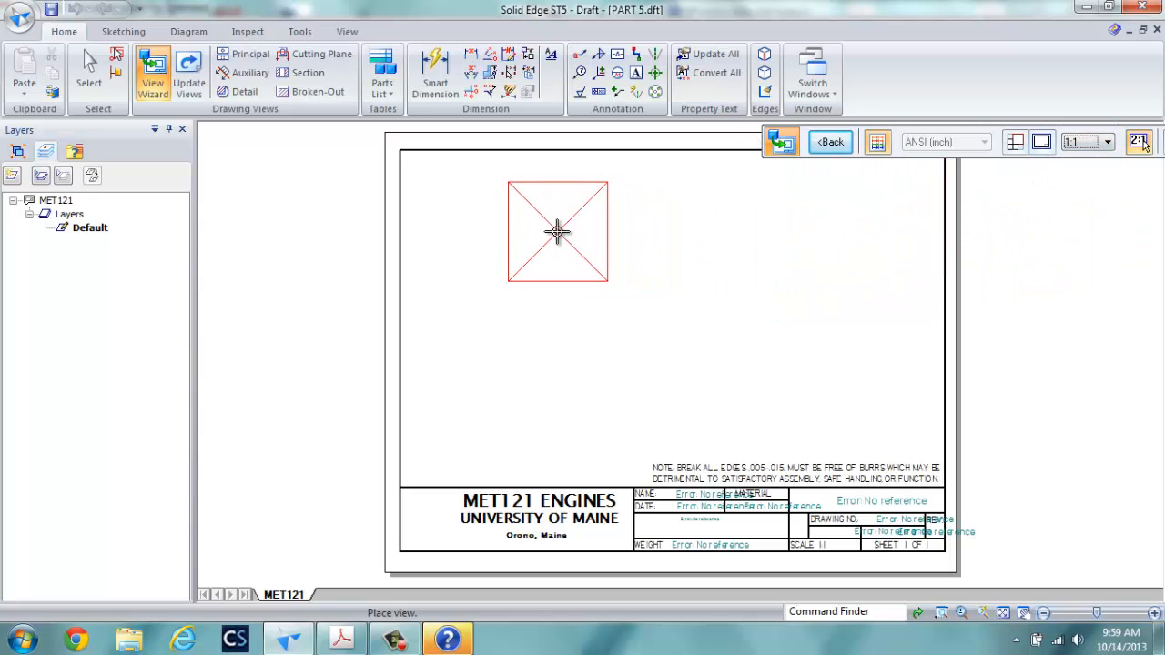
click(558, 239)
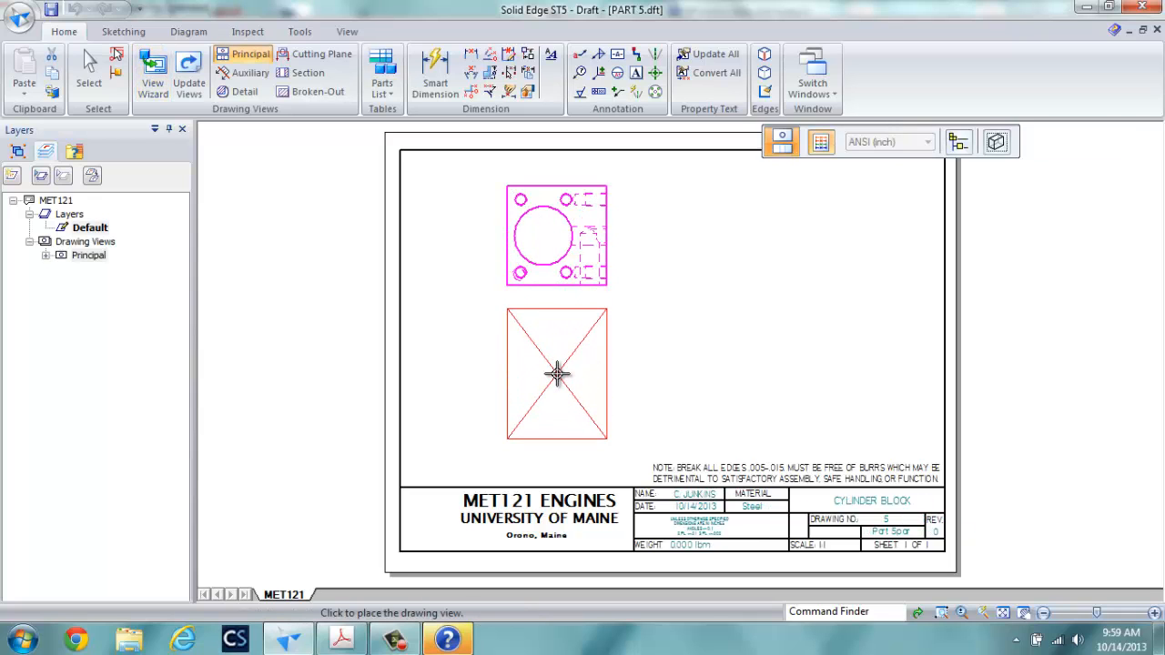
Project a front view below the top view and a right side view from that front view, leaving a wide gap between them
click(558, 373)
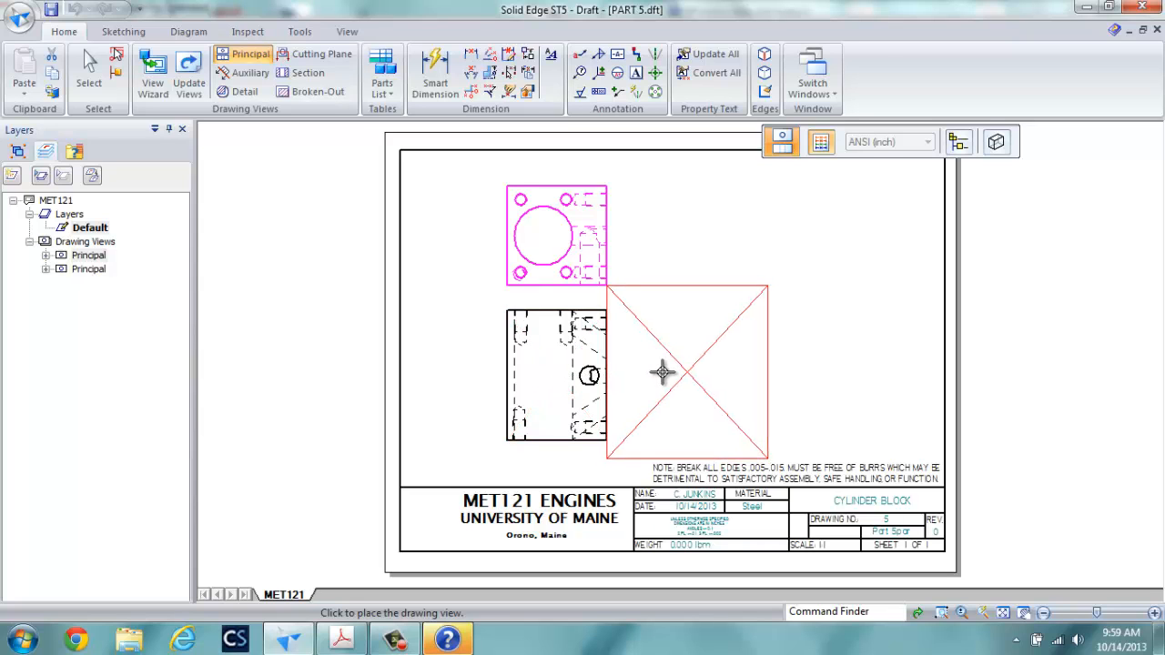
right_click(698, 368)
click(594, 369)
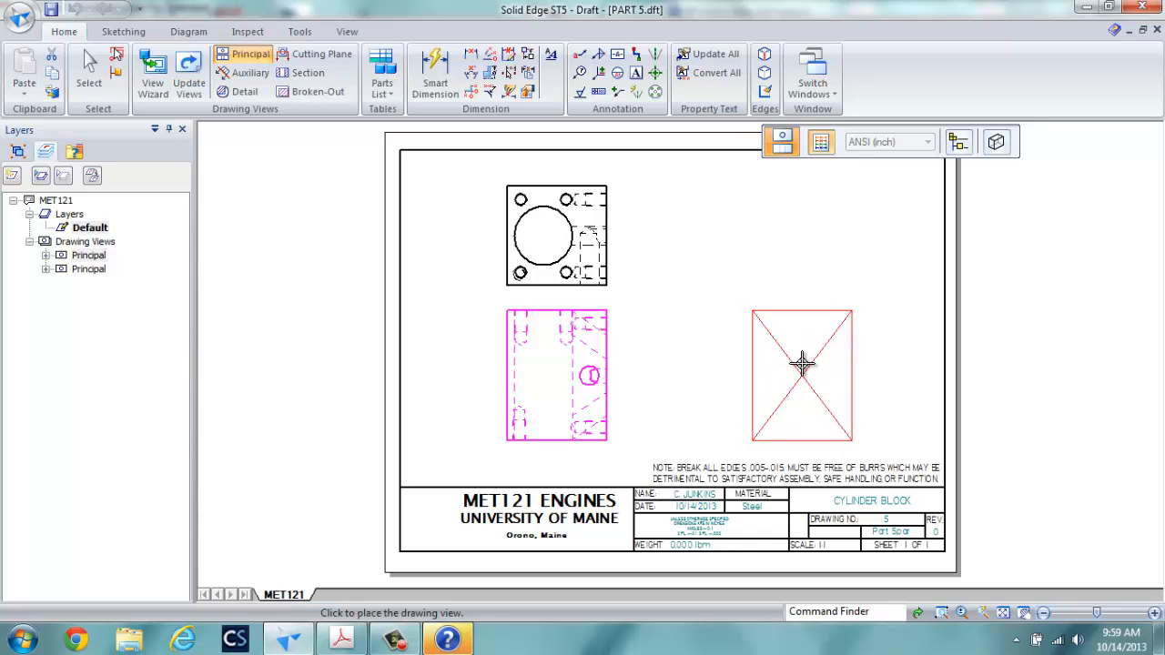
click(801, 365)
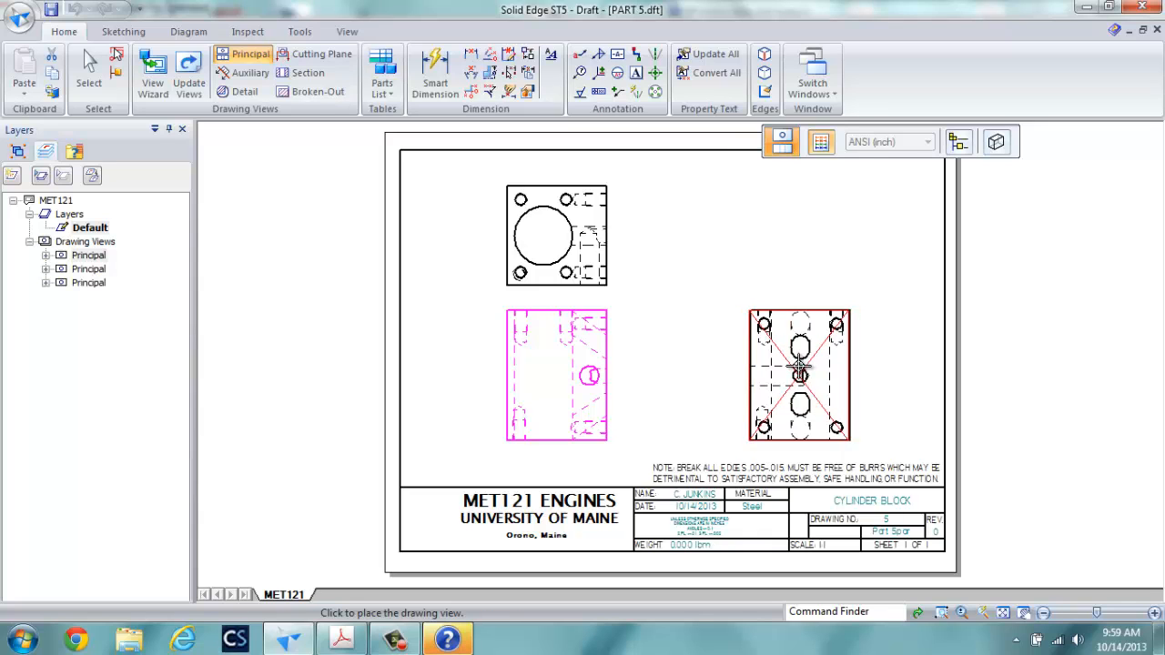
right_click(817, 281)
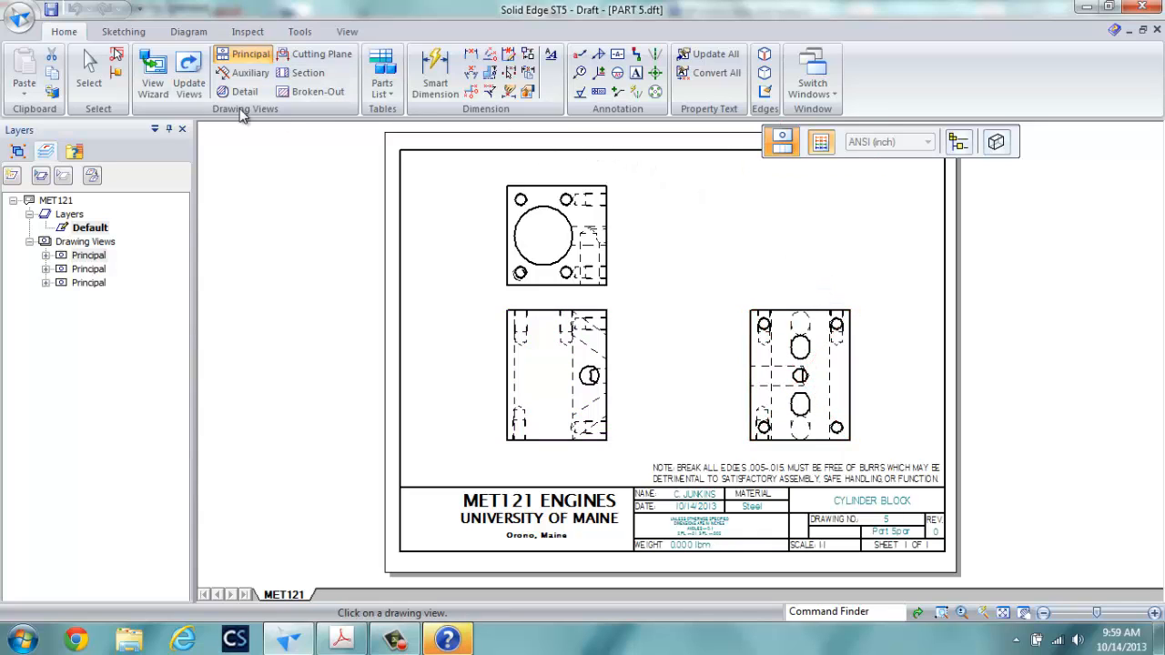
Project an additional view of the block directly above the right side view
click(244, 54)
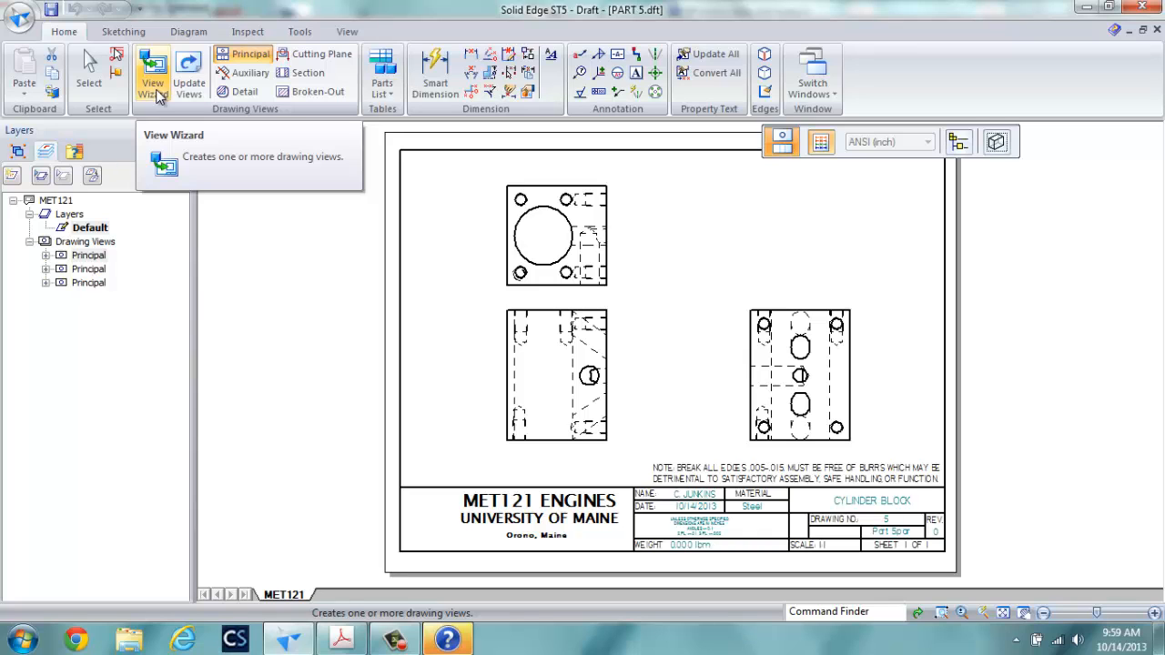
click(807, 312)
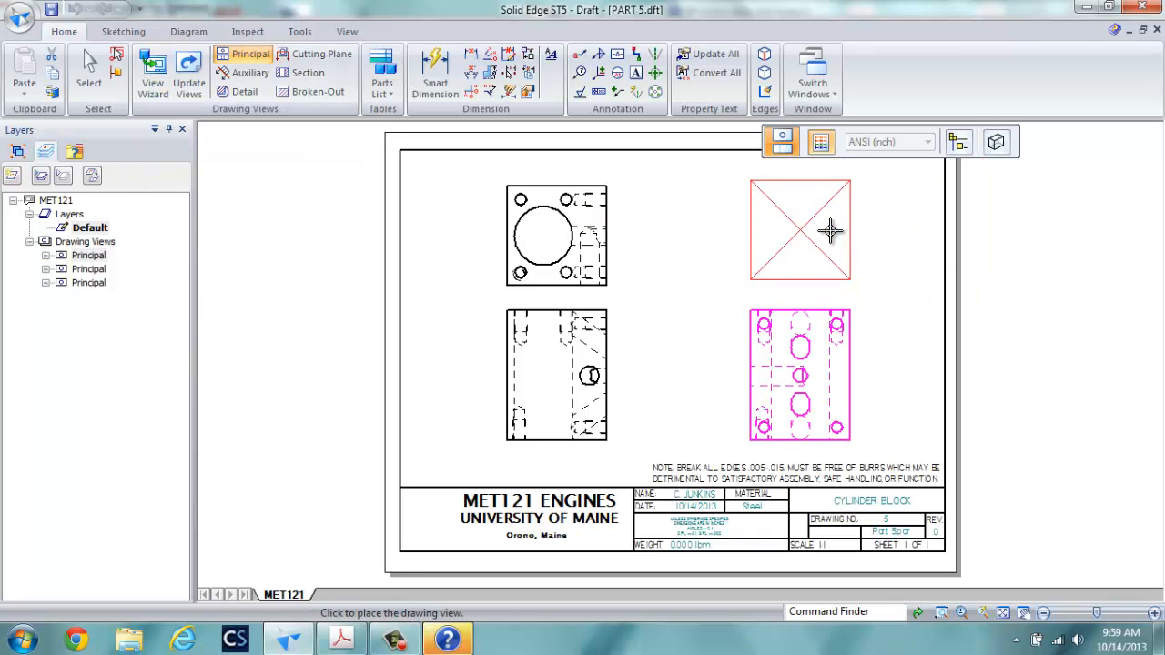
click(831, 230)
right_click(972, 181)
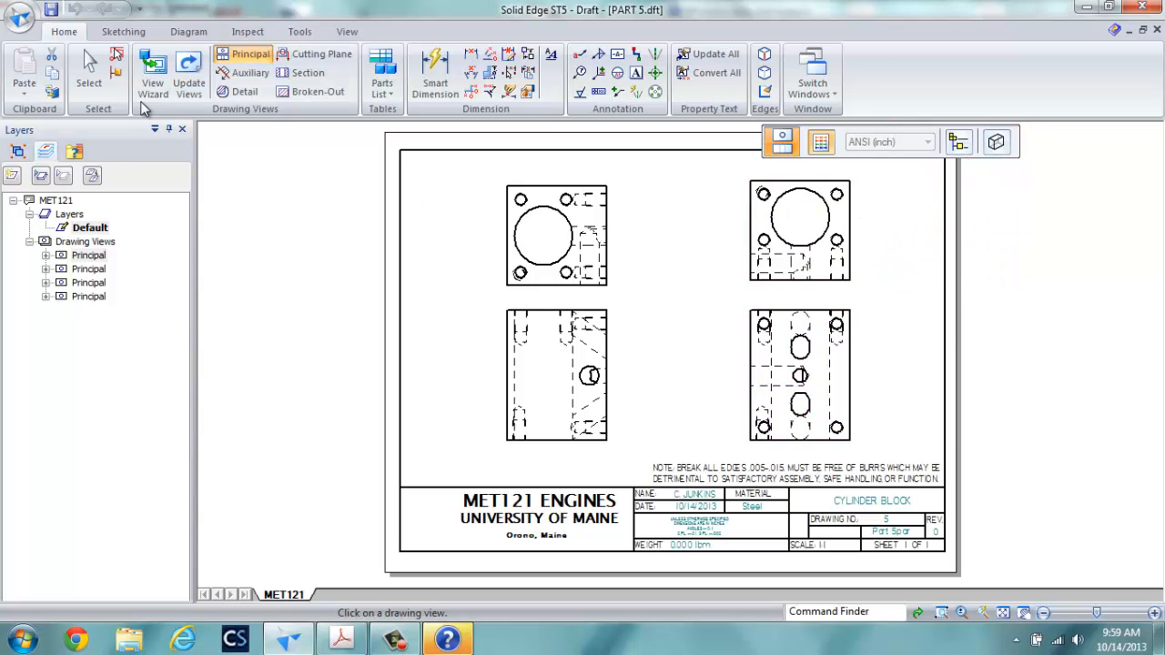
Select the drawing view placed above the right side view
click(93, 74)
click(544, 207)
click(801, 245)
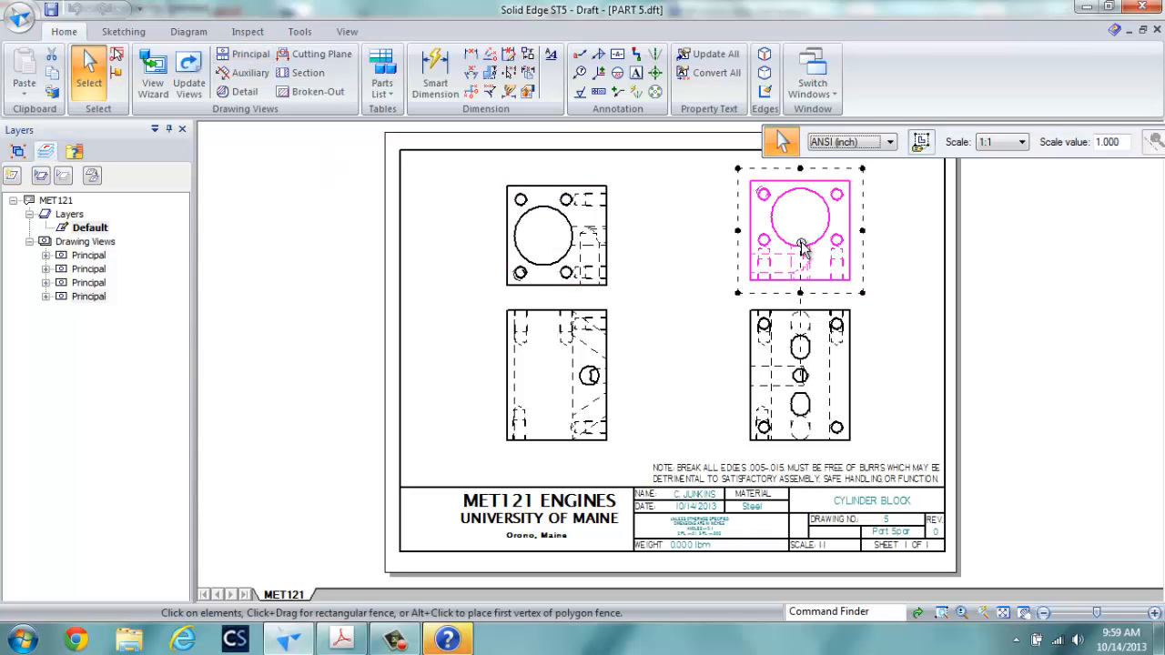
drag(934, 128, 477, 127)
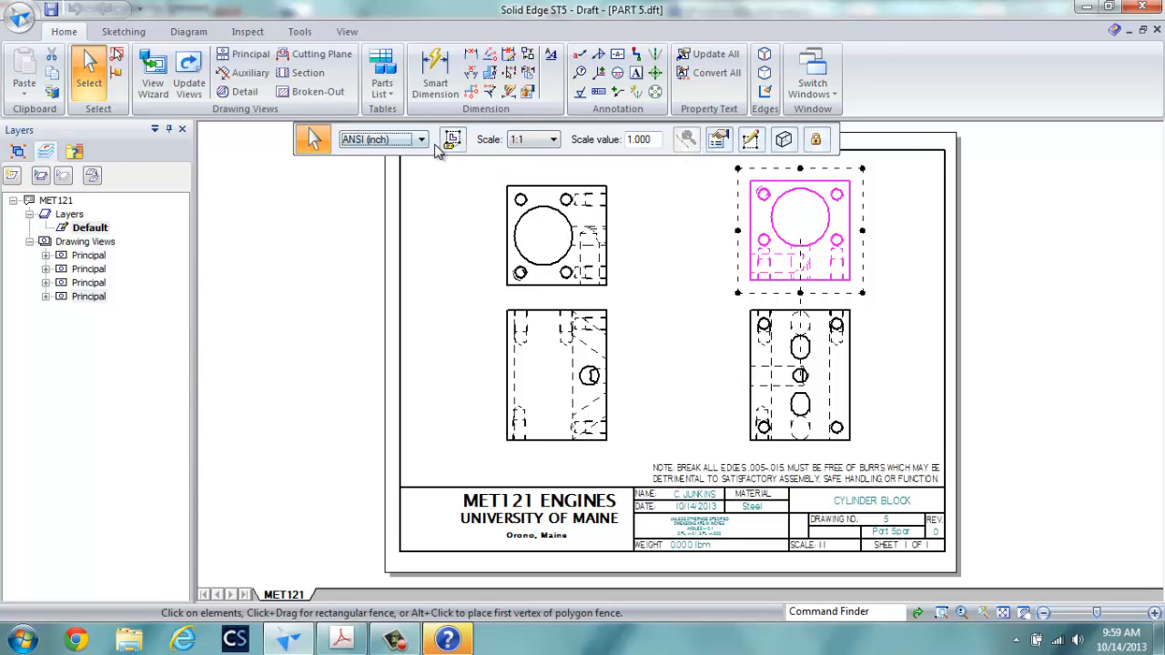
click(794, 144)
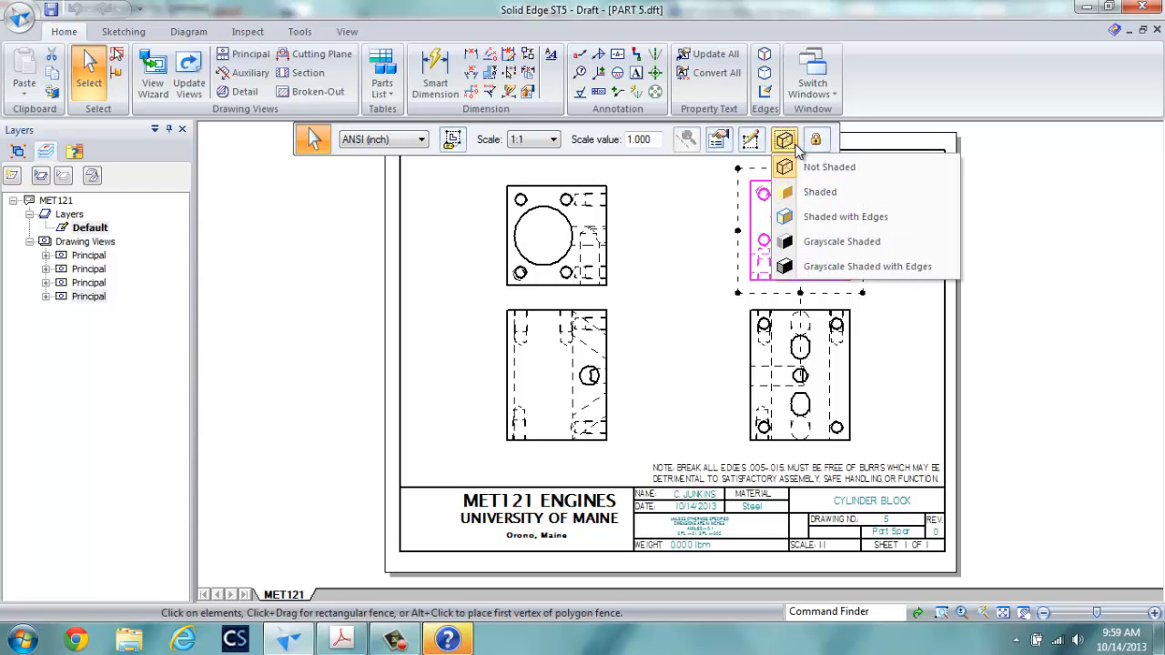
click(717, 142)
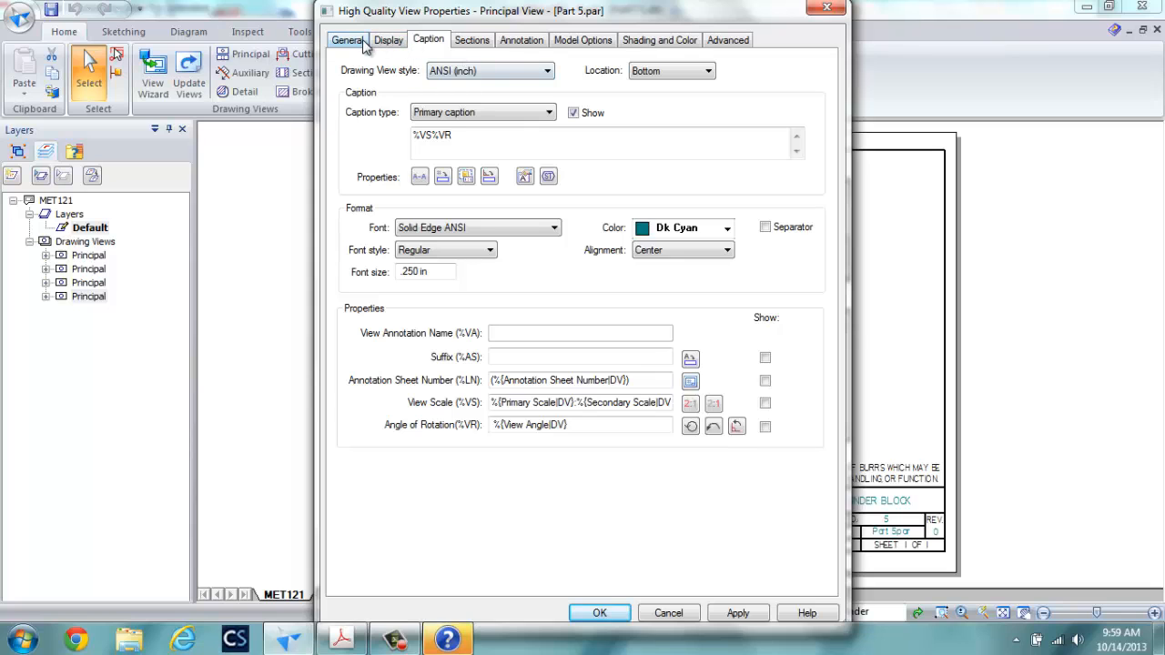
click(600, 613)
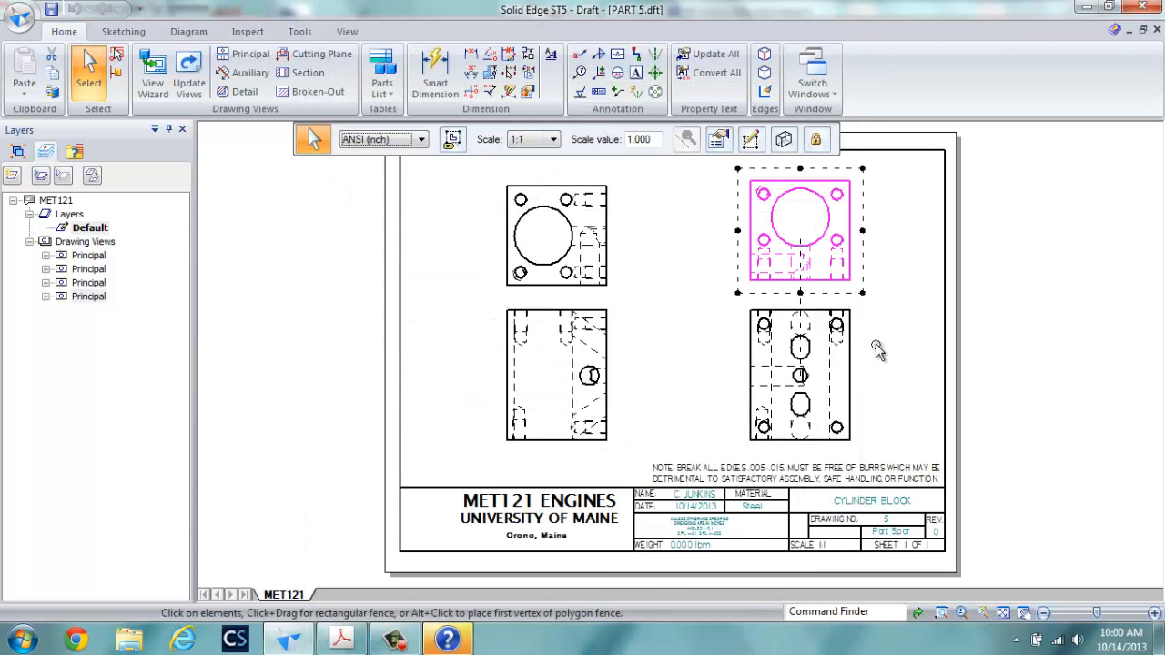
Replace the upper-right principal view of the cylinder block with an iso view of Part 5.par at 1:2 scale
key(Delete)
click(587, 350)
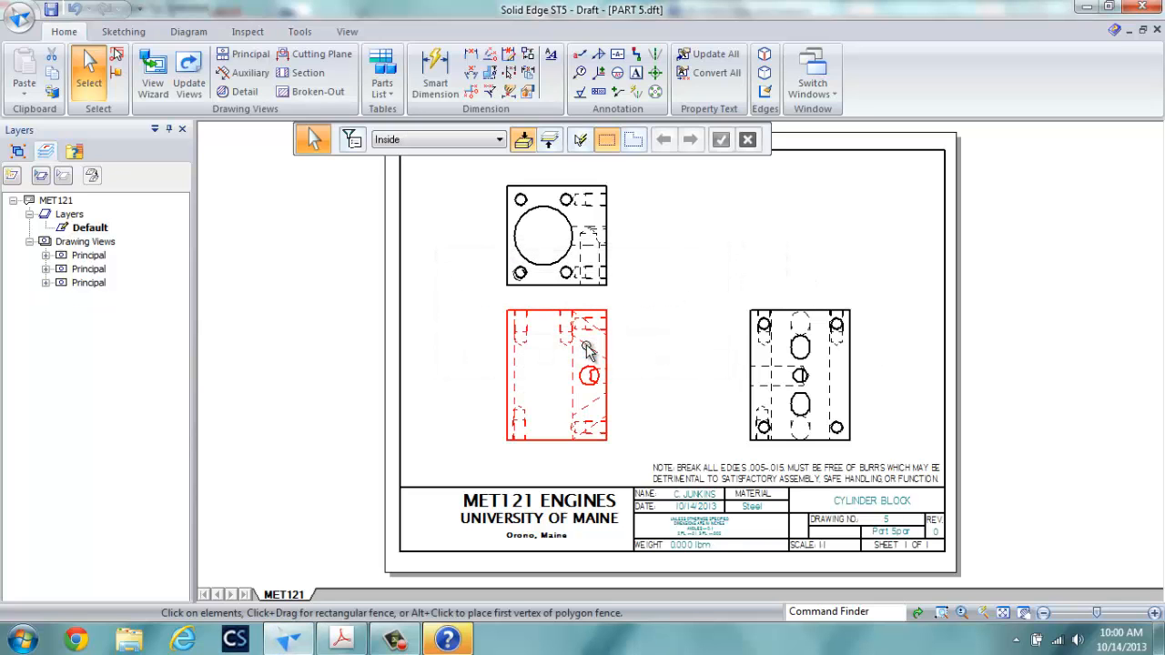
click(152, 85)
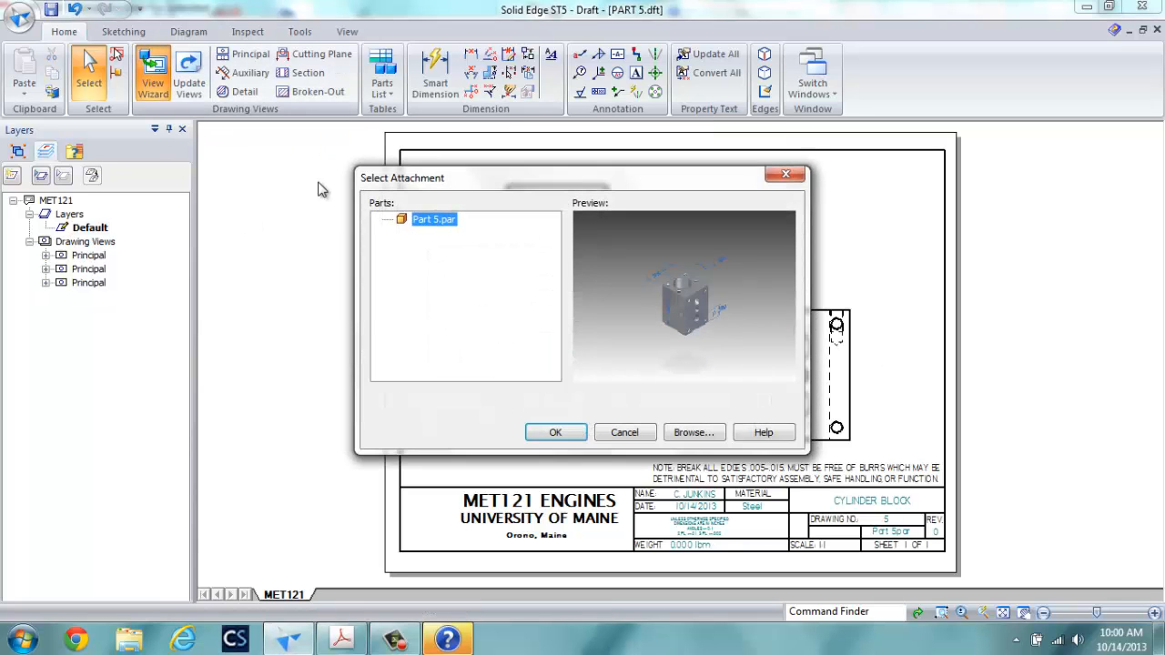
click(554, 434)
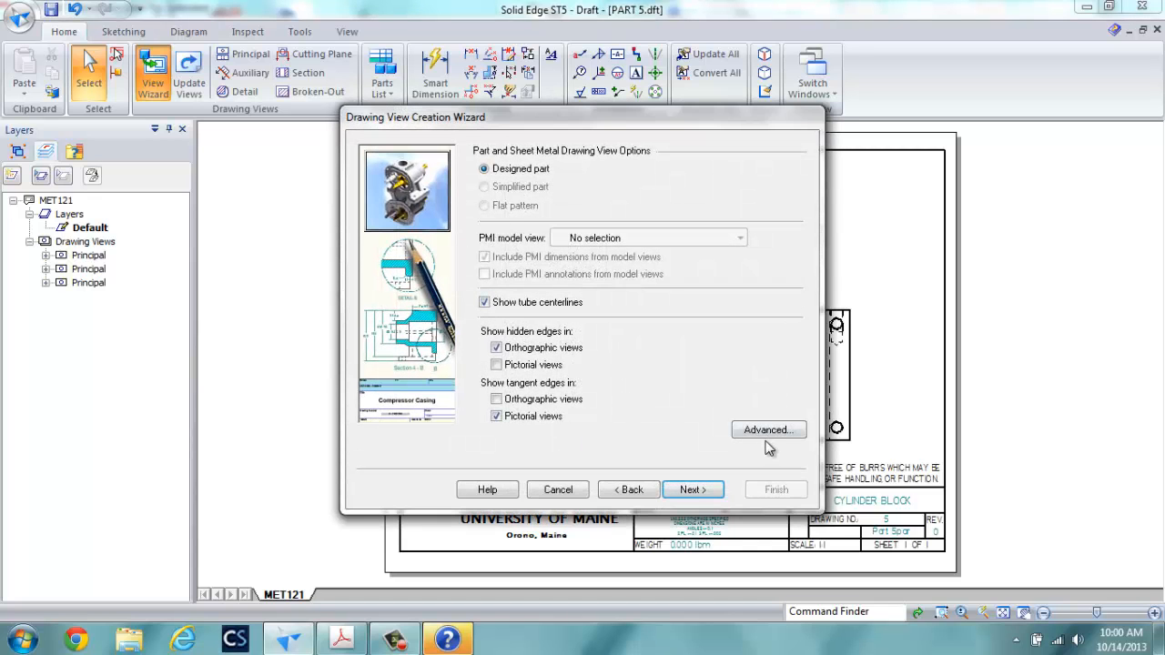
click(694, 489)
click(512, 212)
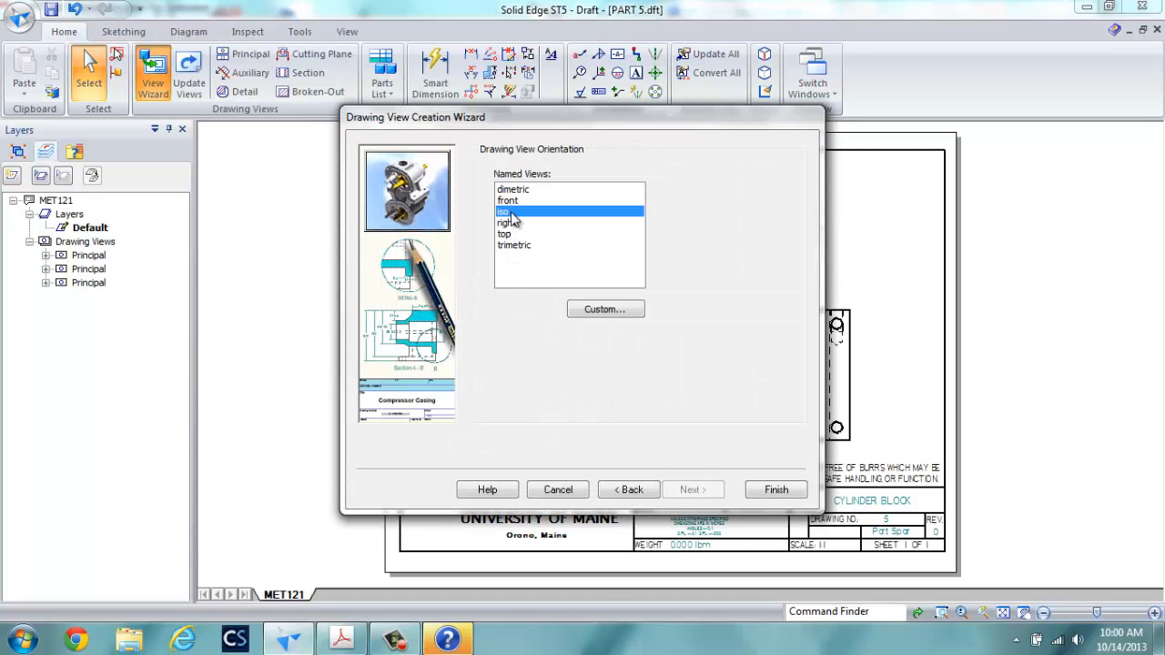
click(788, 492)
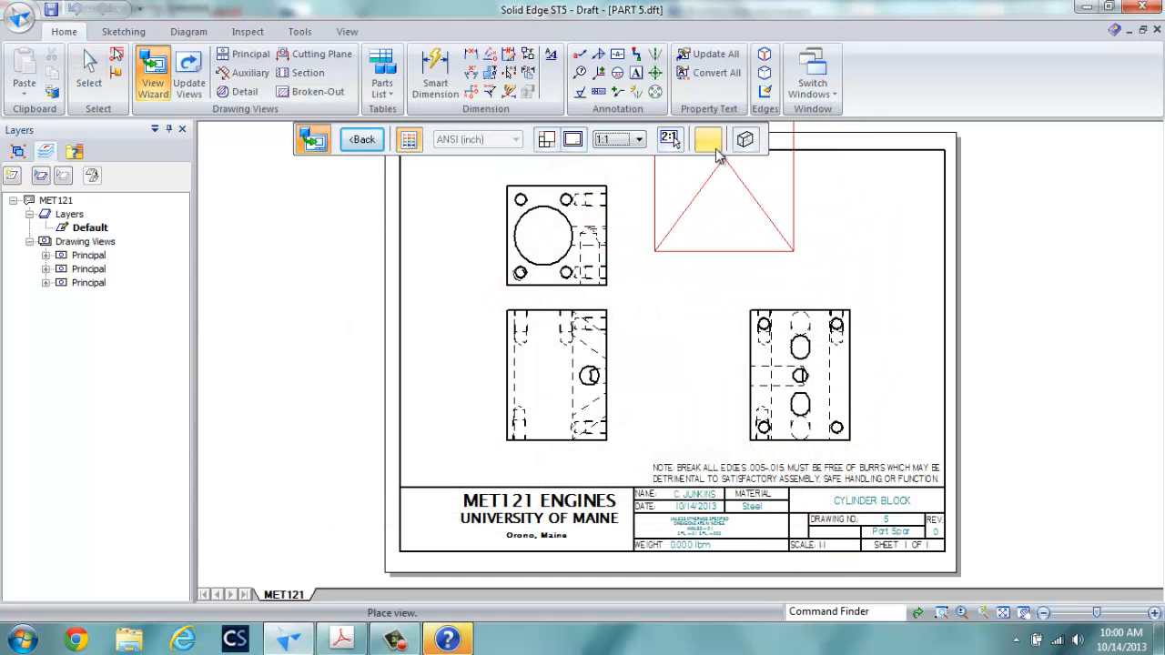
click(608, 141)
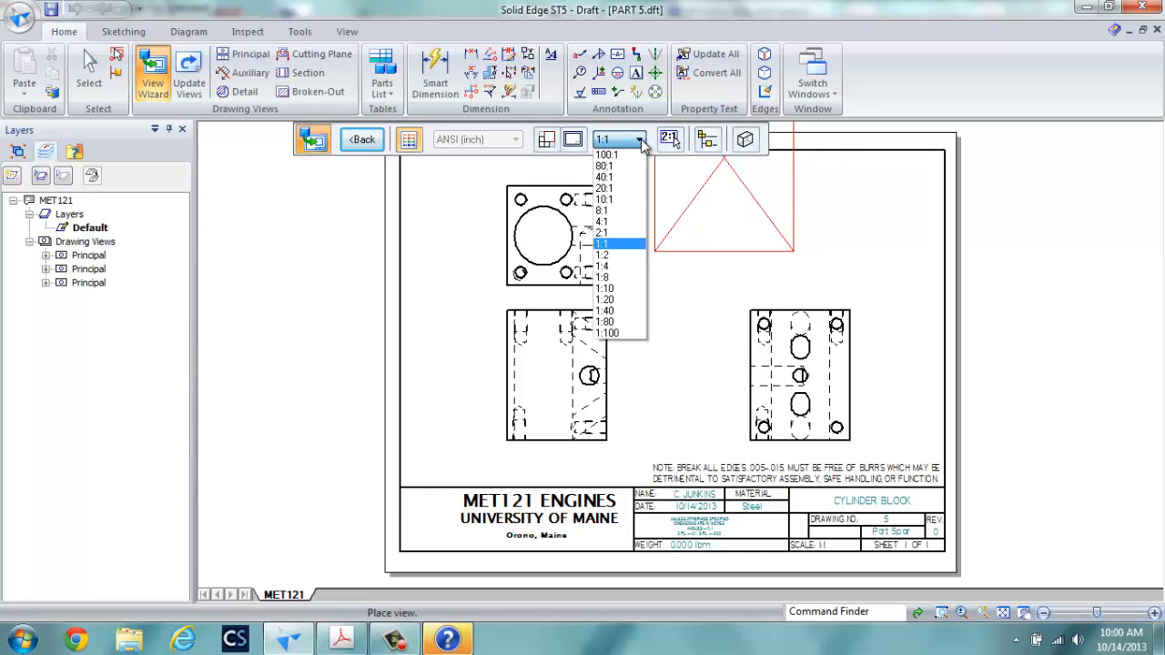
click(604, 255)
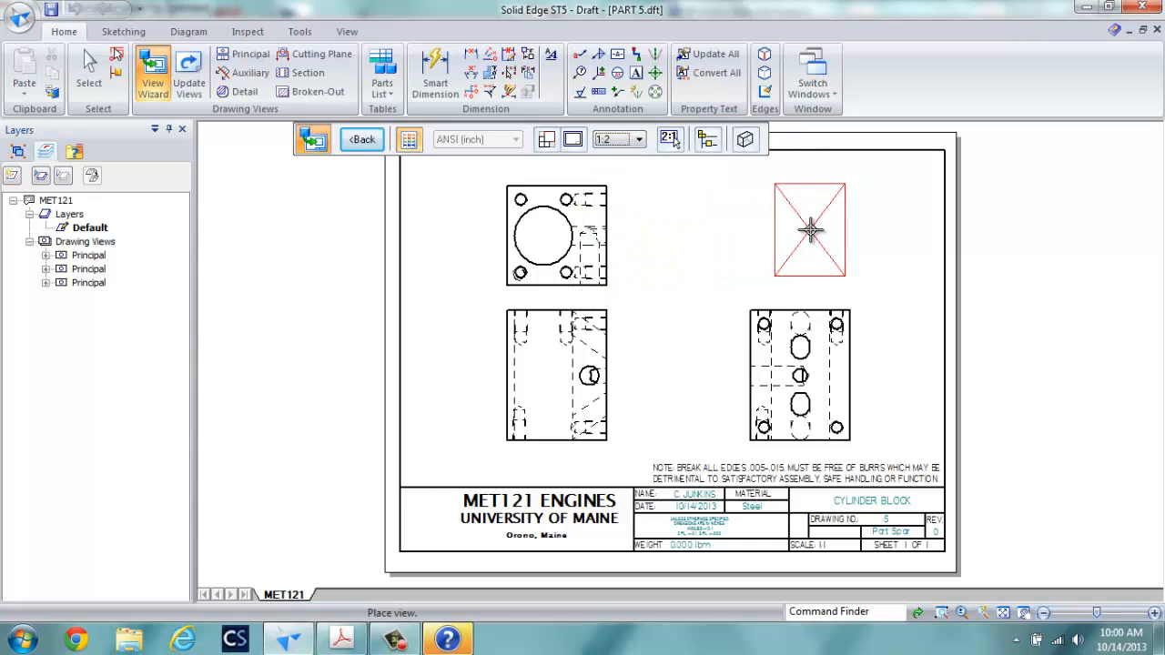
click(876, 239)
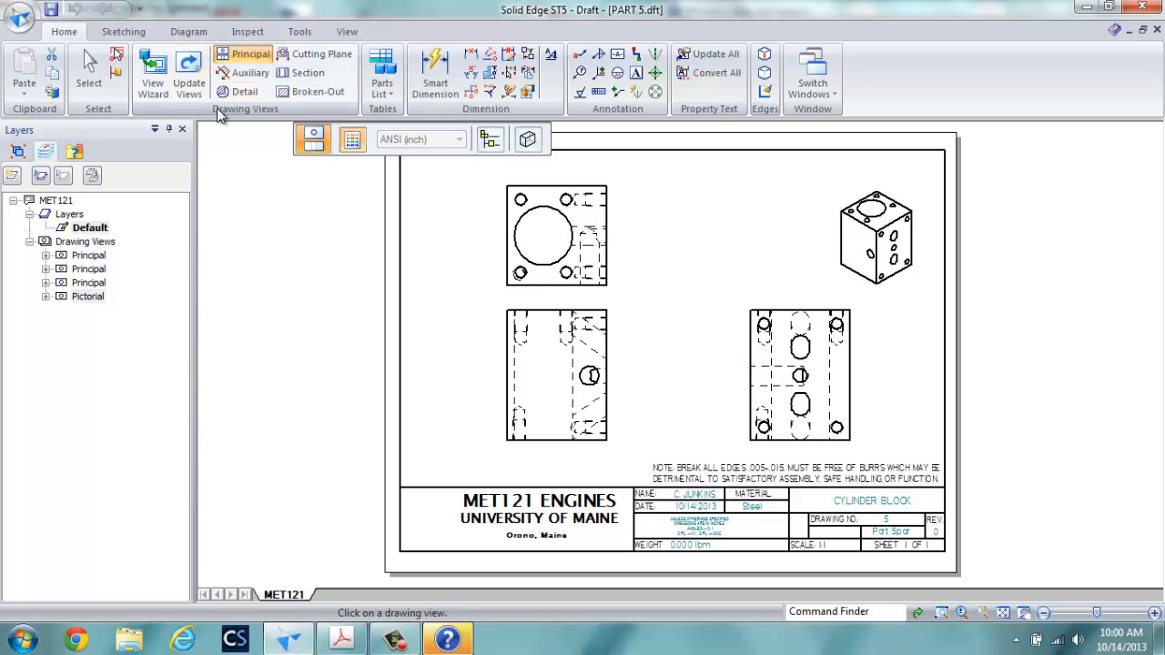
click(89, 72)
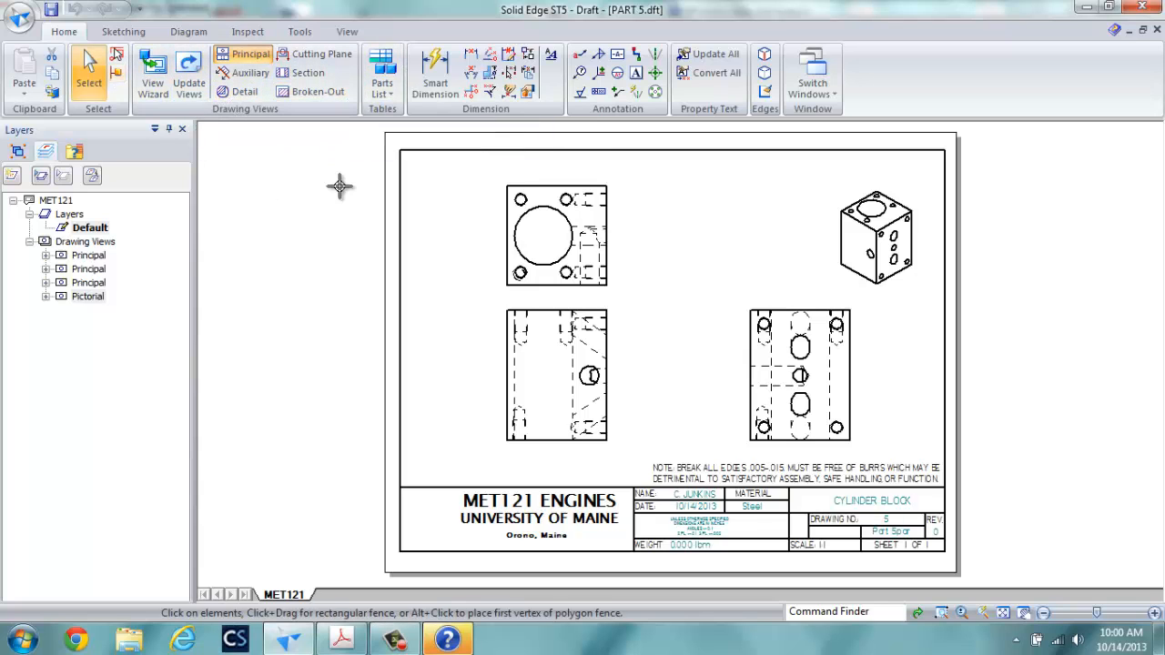
Move the burr and edge-break note from above the title block to the upper-right corner inside the sheet border
click(739, 474)
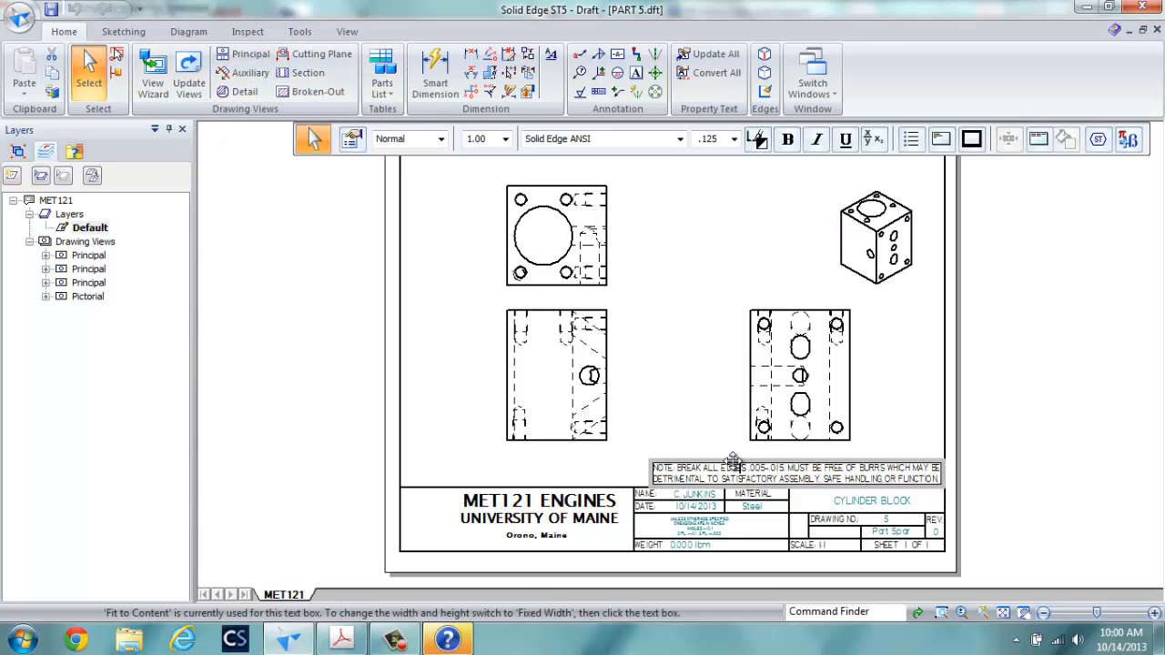
drag(732, 458, 727, 158)
middle_drag(732, 197, 728, 234)
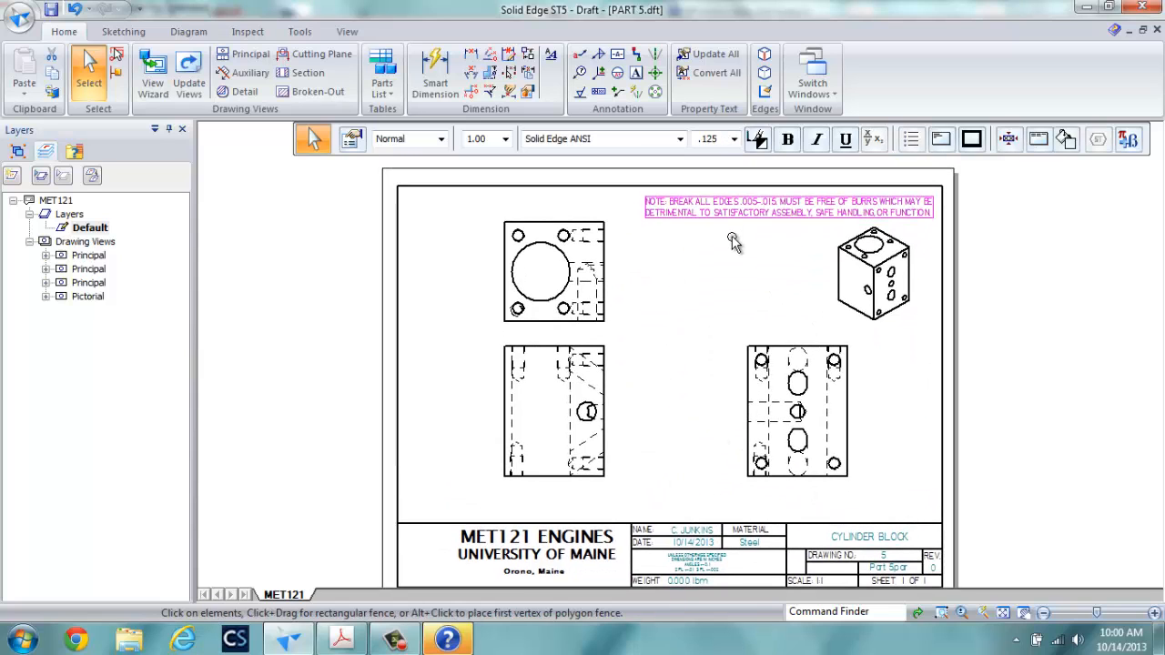
drag(732, 196, 736, 188)
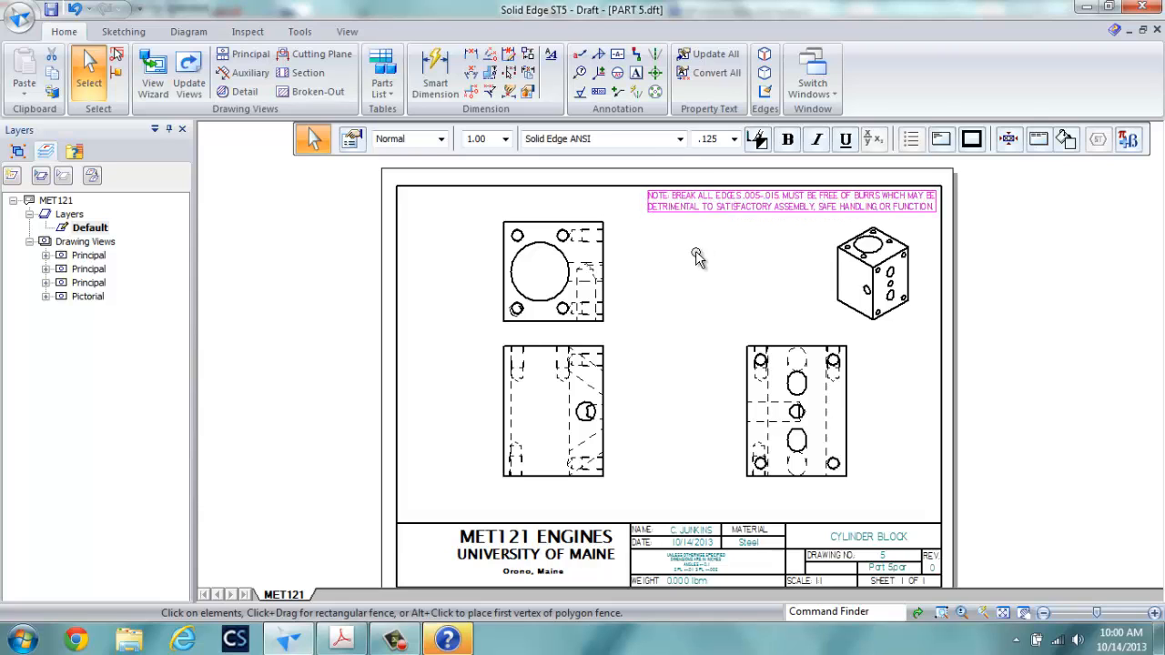
click(699, 259)
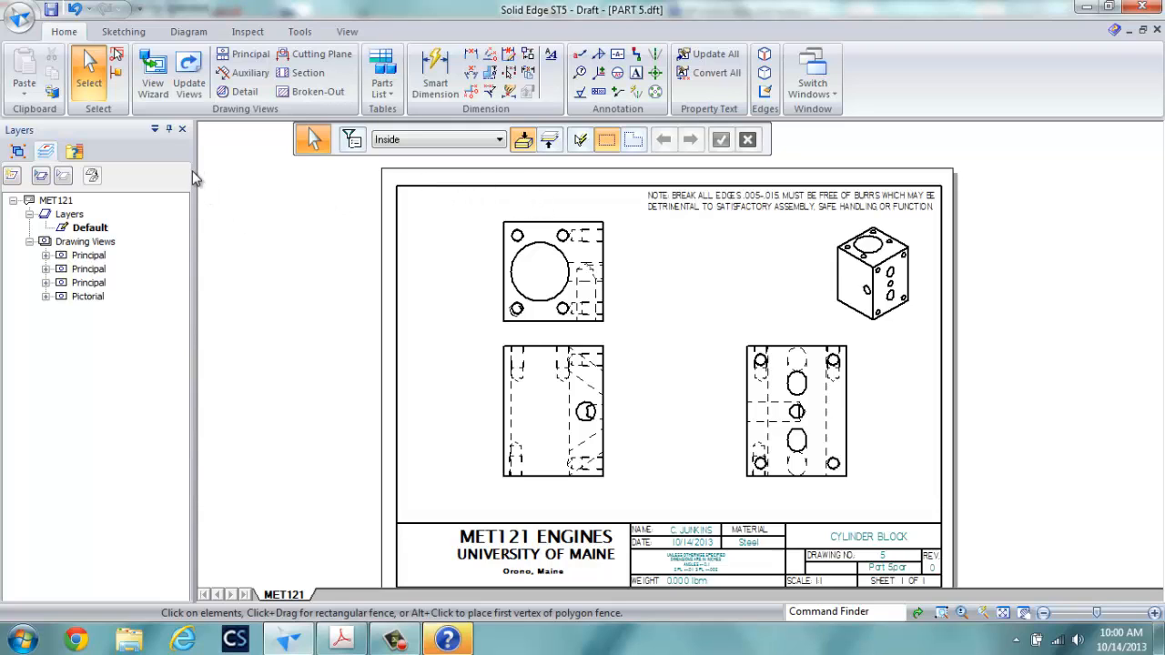
click(681, 207)
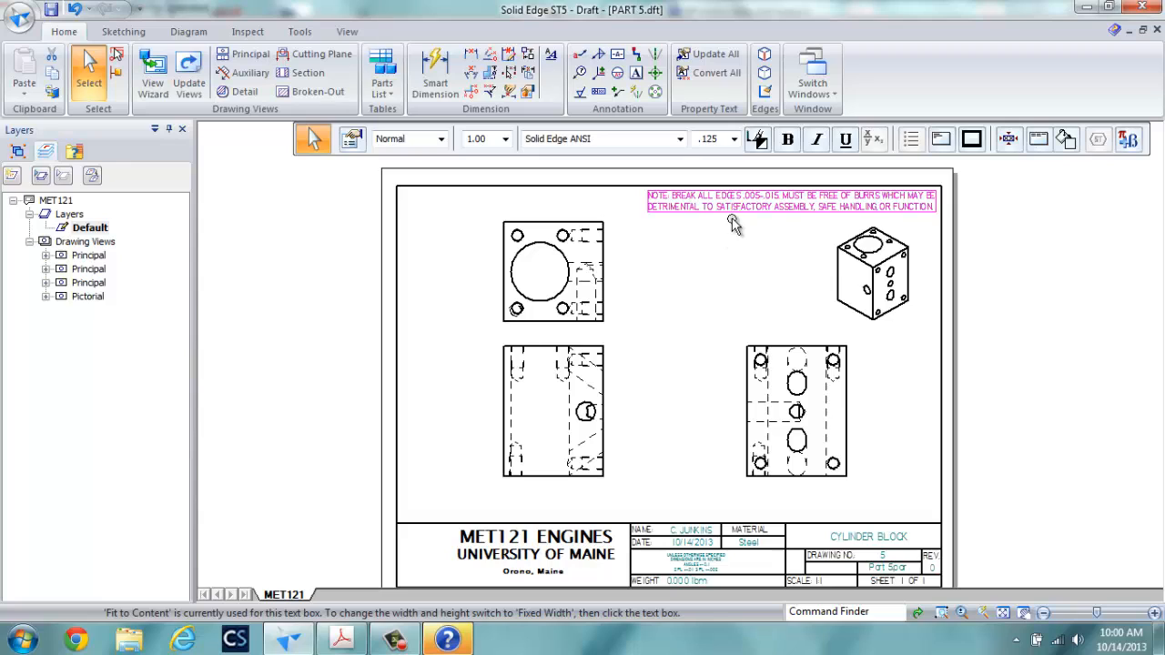
click(679, 252)
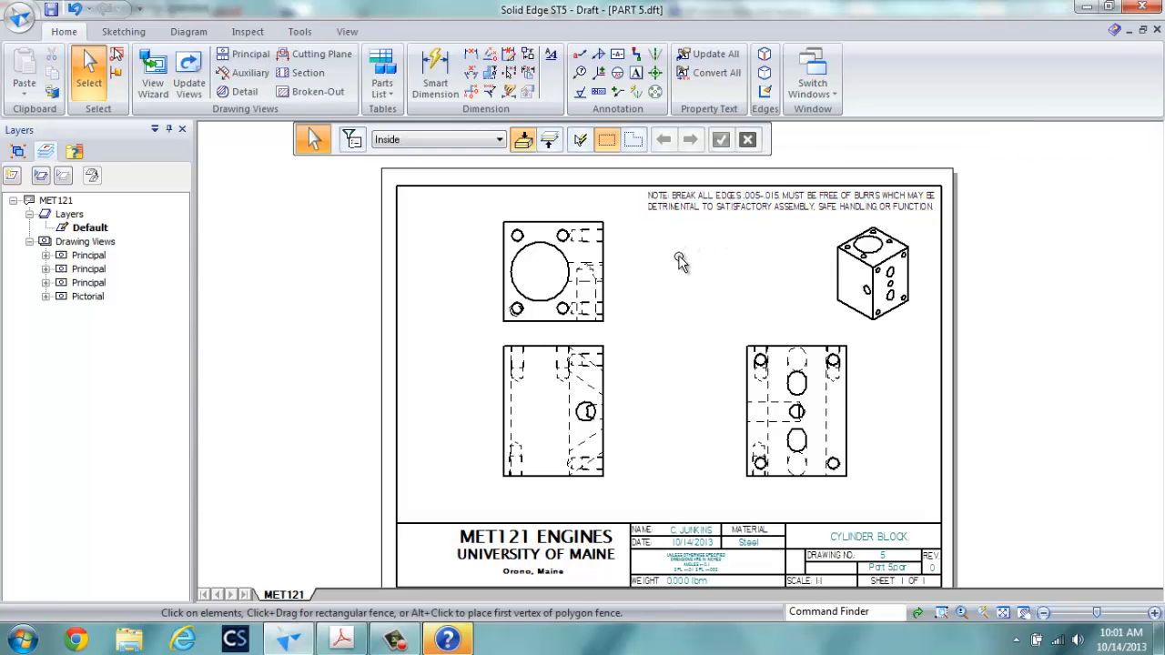
Add the note "ALL THREADED HOLES ARE 1/4-28 UNF-2B" below the edge-break note, with automatic stacking of text expressions turned off
click(636, 72)
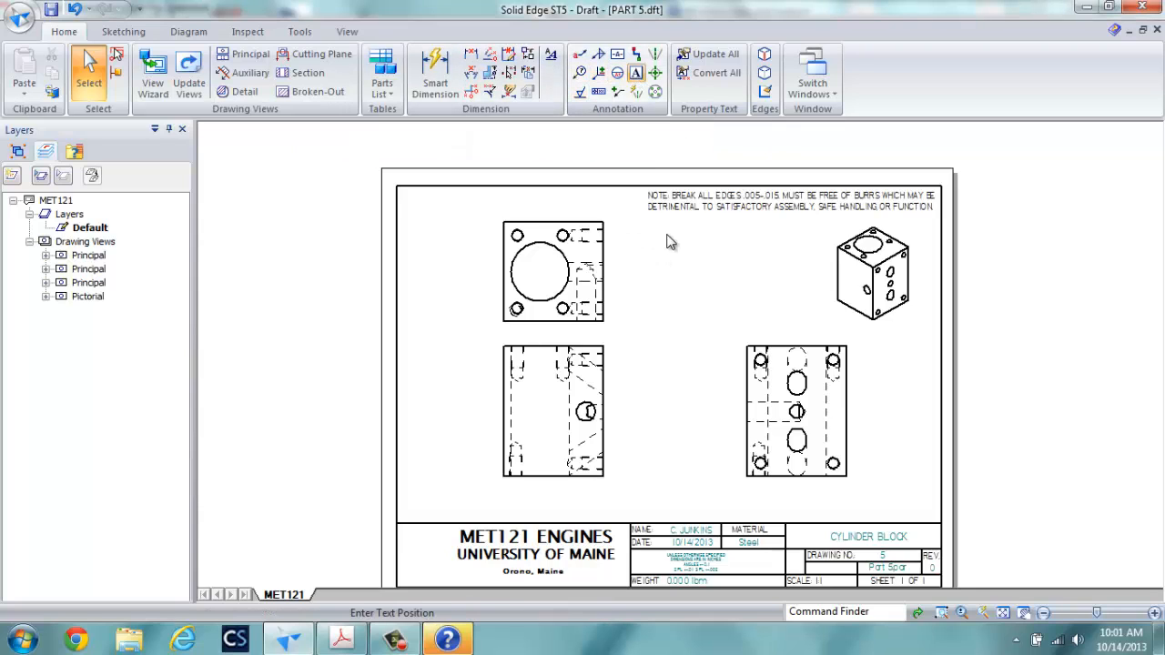
click(655, 250)
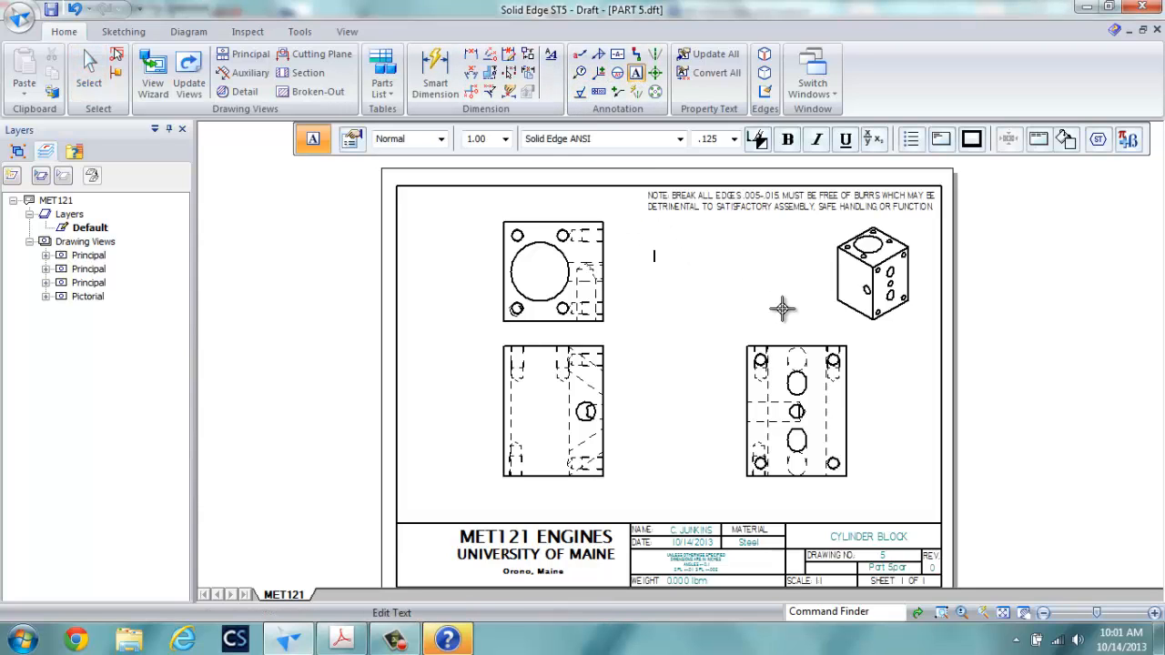
text(S)
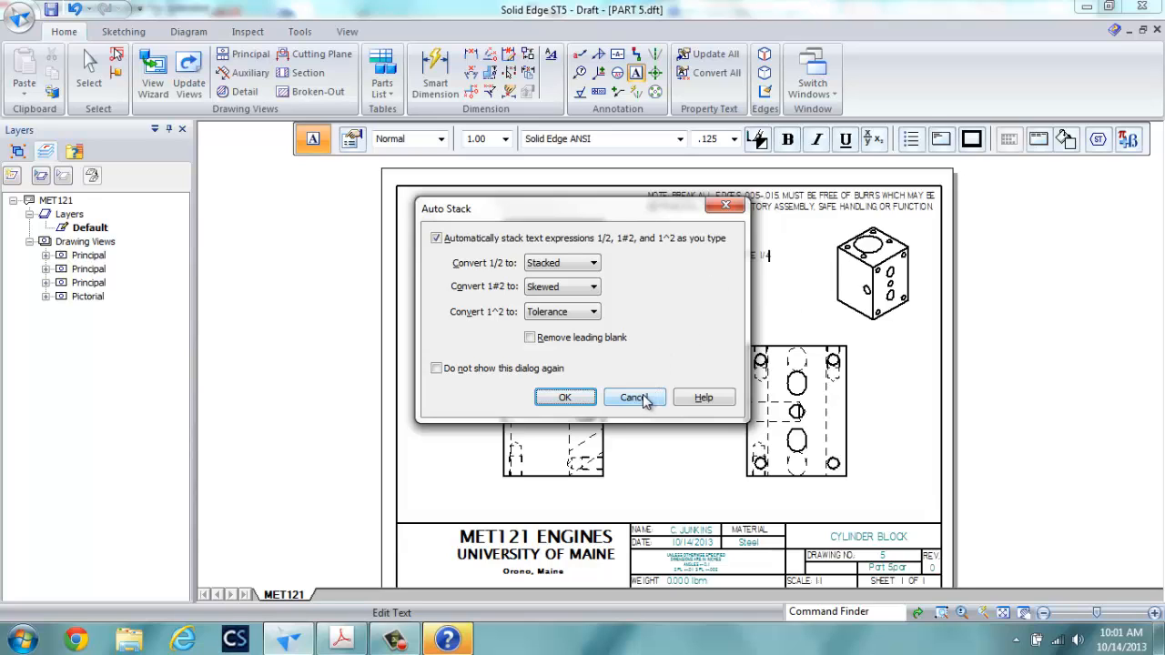
click(565, 397)
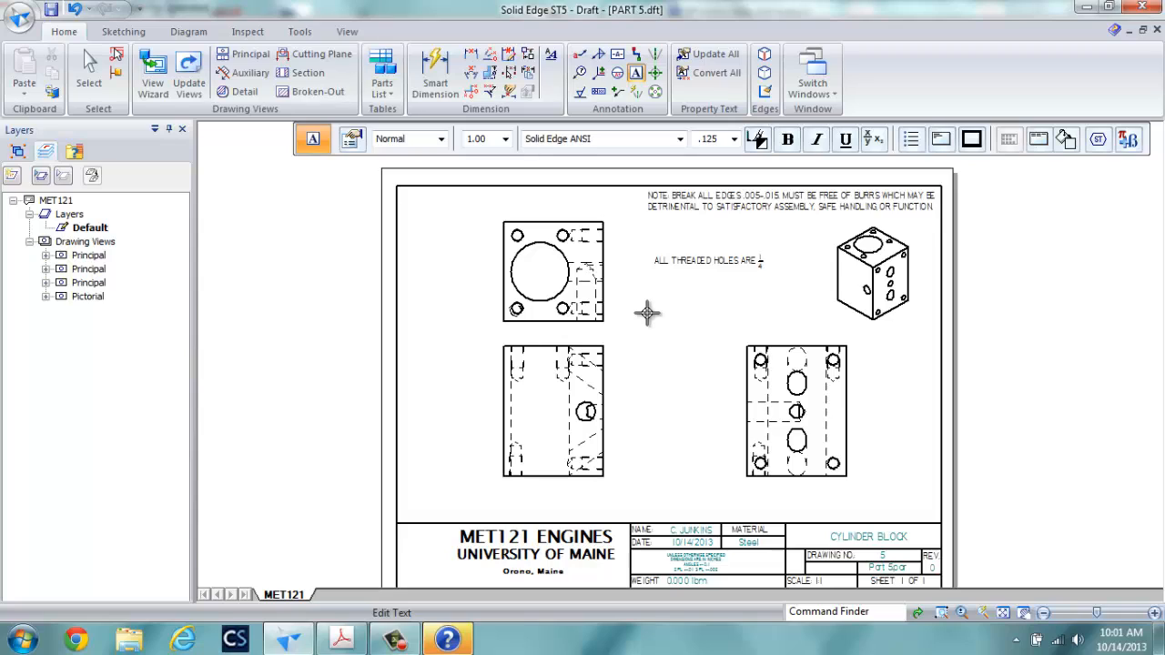
key(BackSpace)
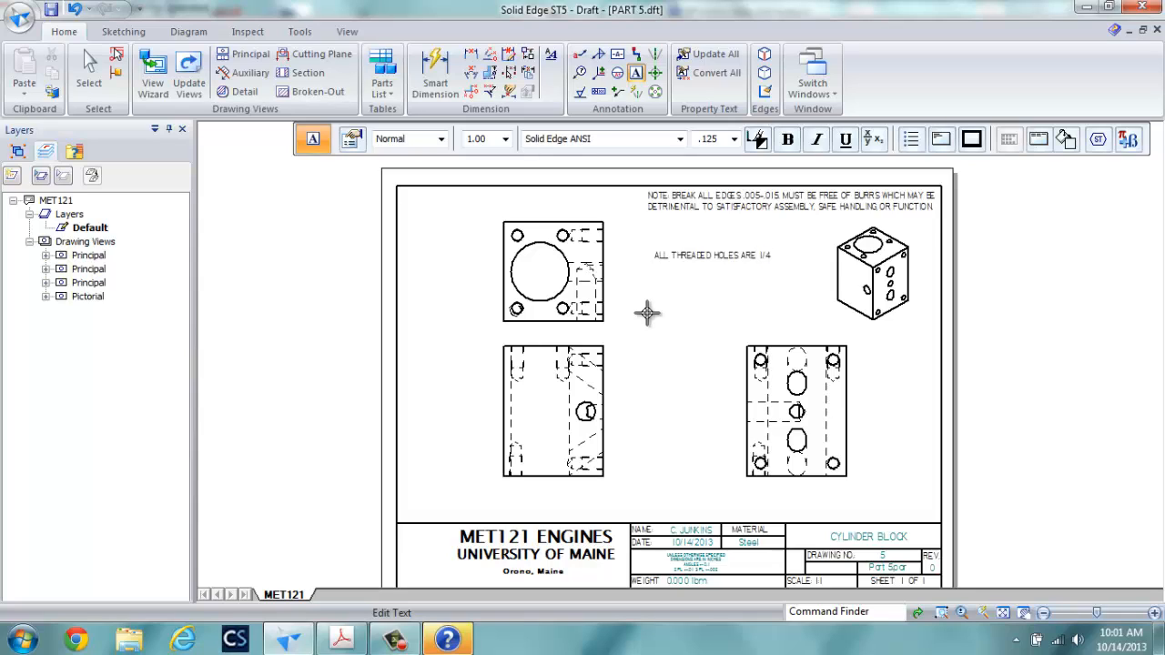
text(1/4)
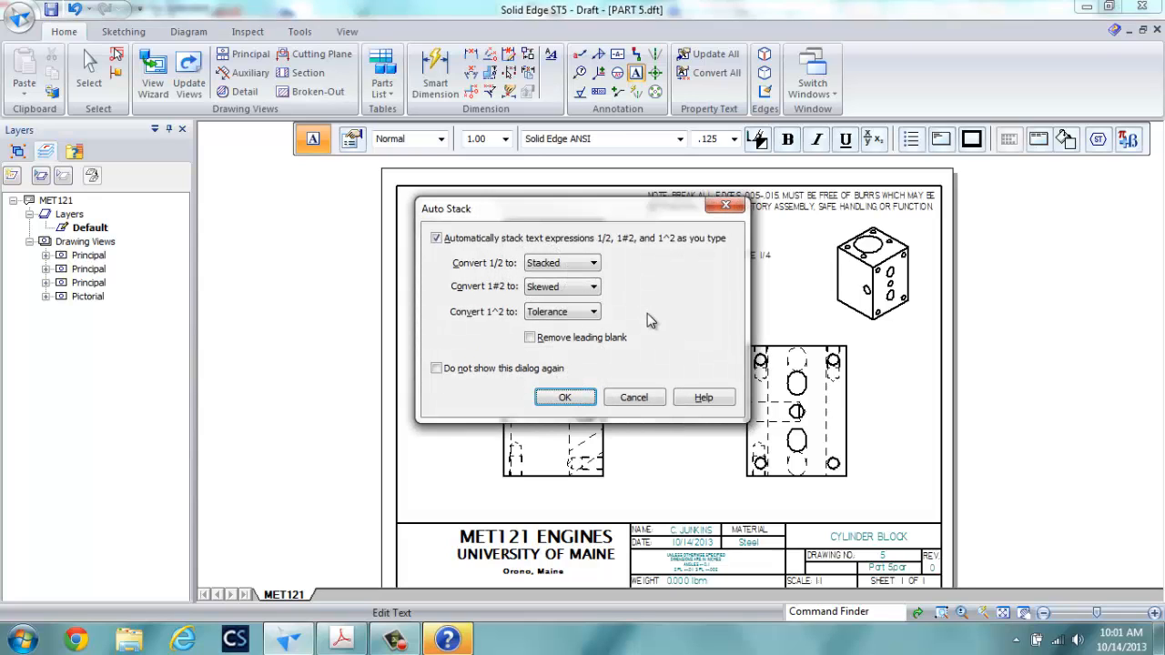
click(436, 238)
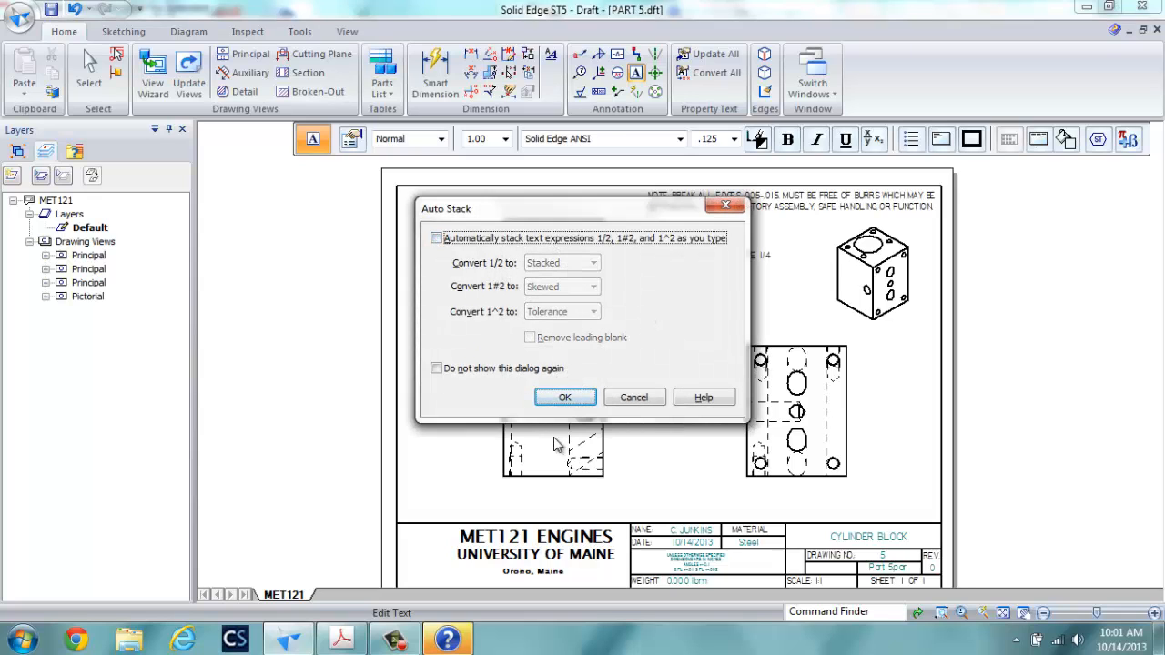
click(566, 398)
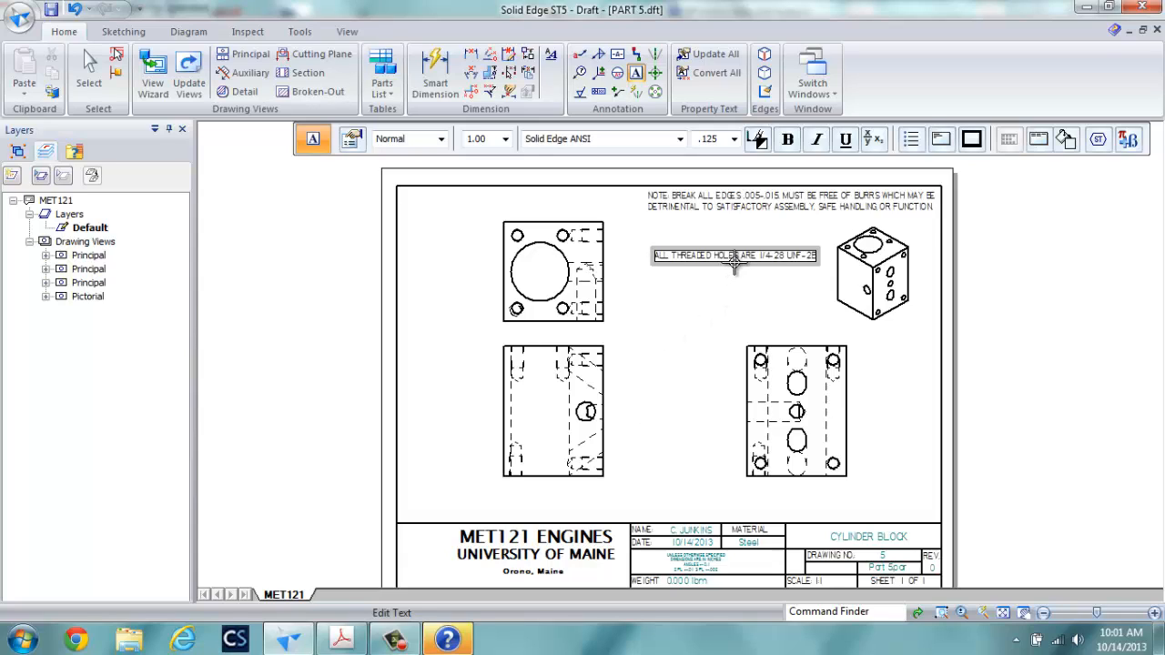
Try to move the threaded-holes note down and open its text justification options
drag(735, 262, 734, 289)
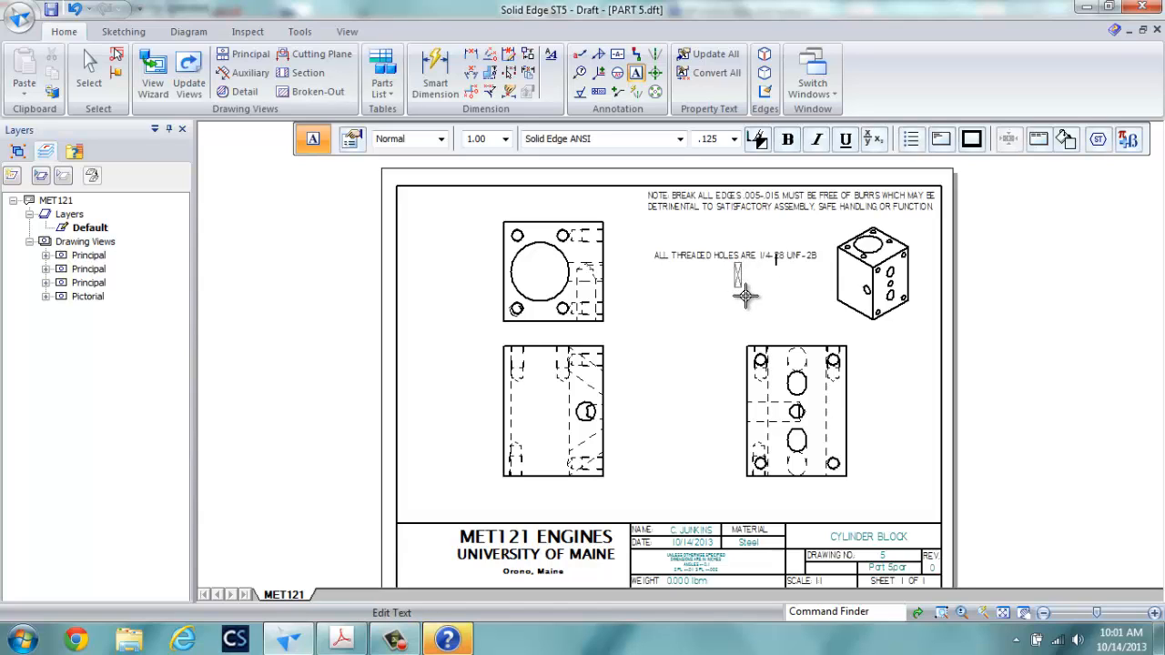
key(Escape)
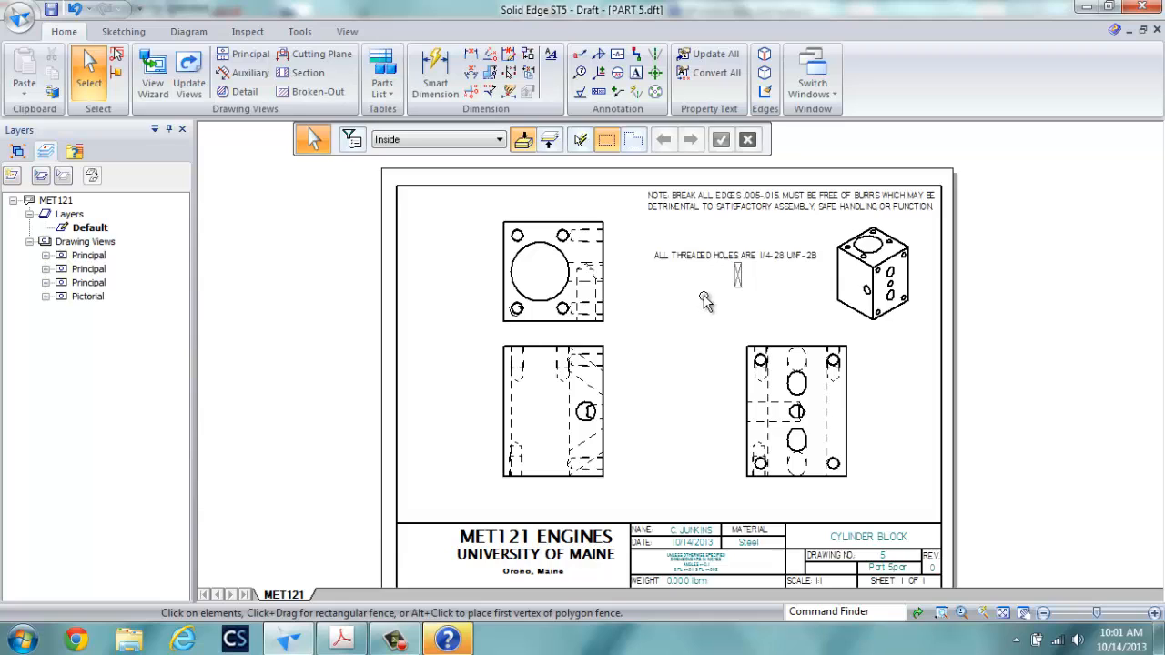
click(689, 259)
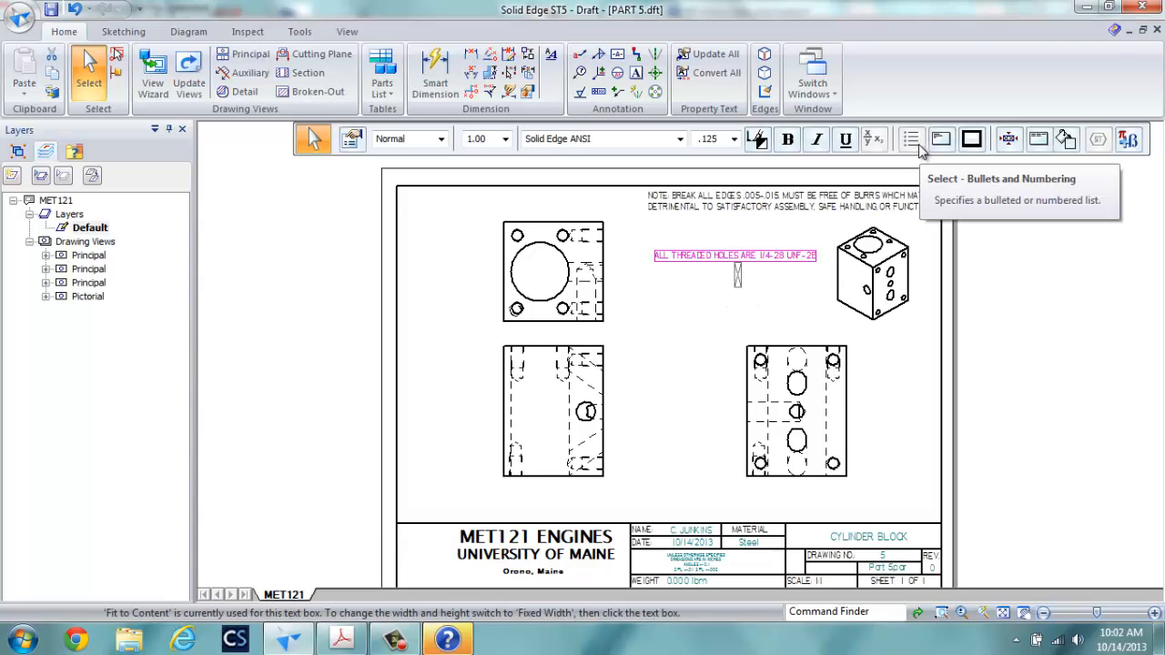
click(942, 140)
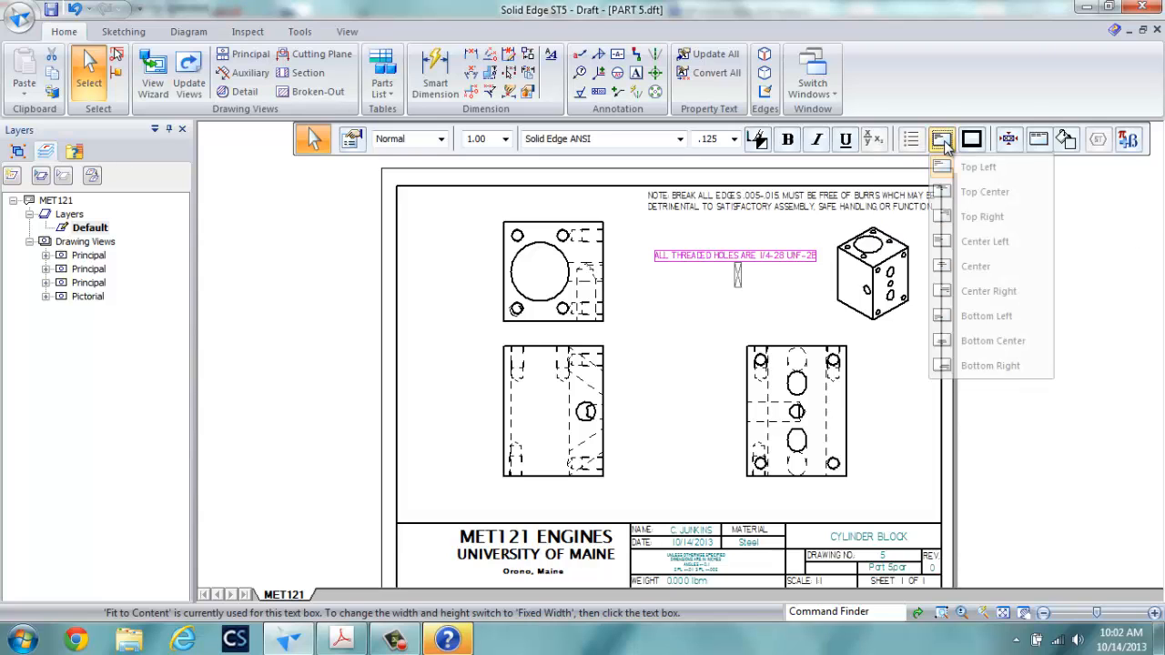
click(819, 286)
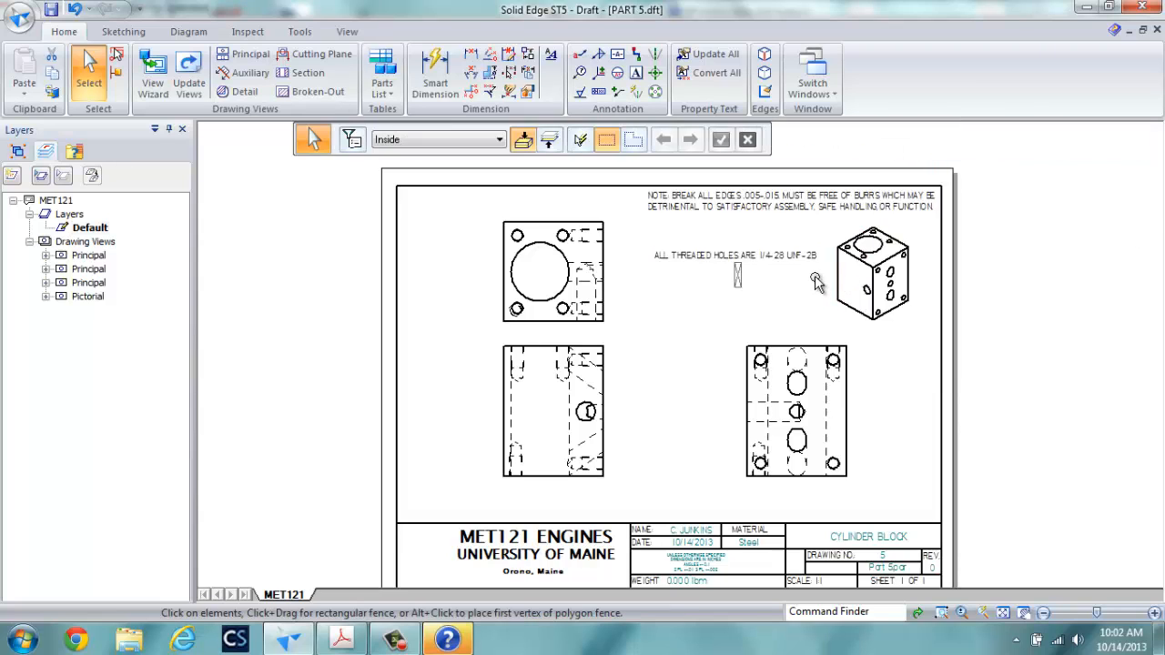
Move the threaded-holes note slightly down, between the upper-left view and the iso view
click(802, 258)
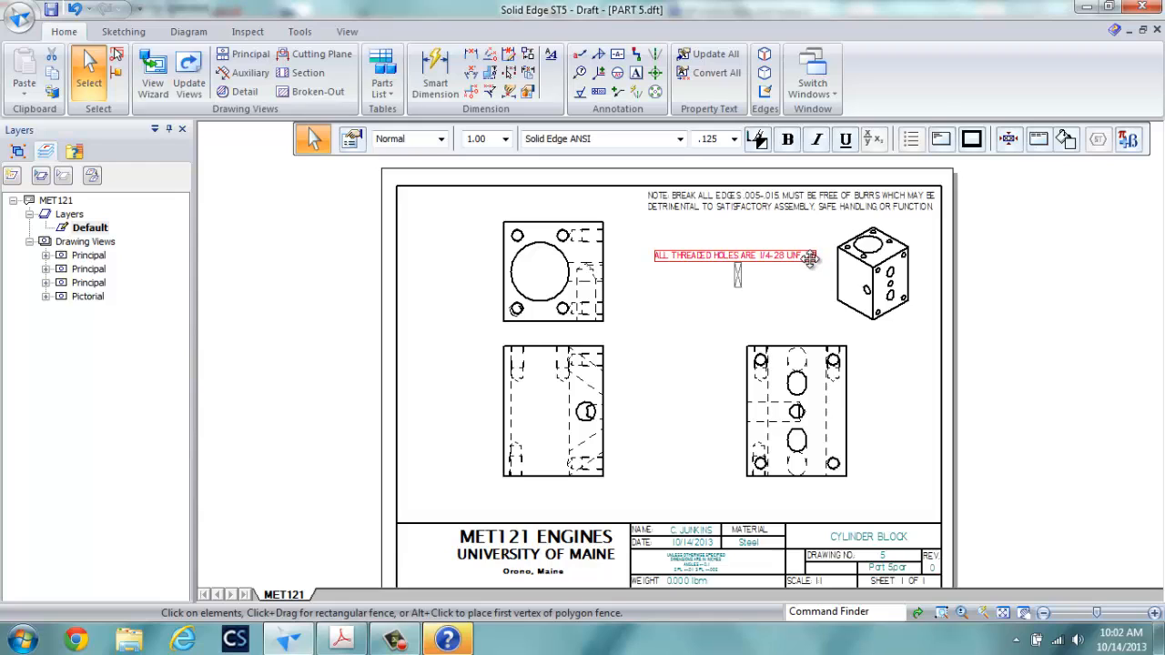
drag(807, 261, 805, 283)
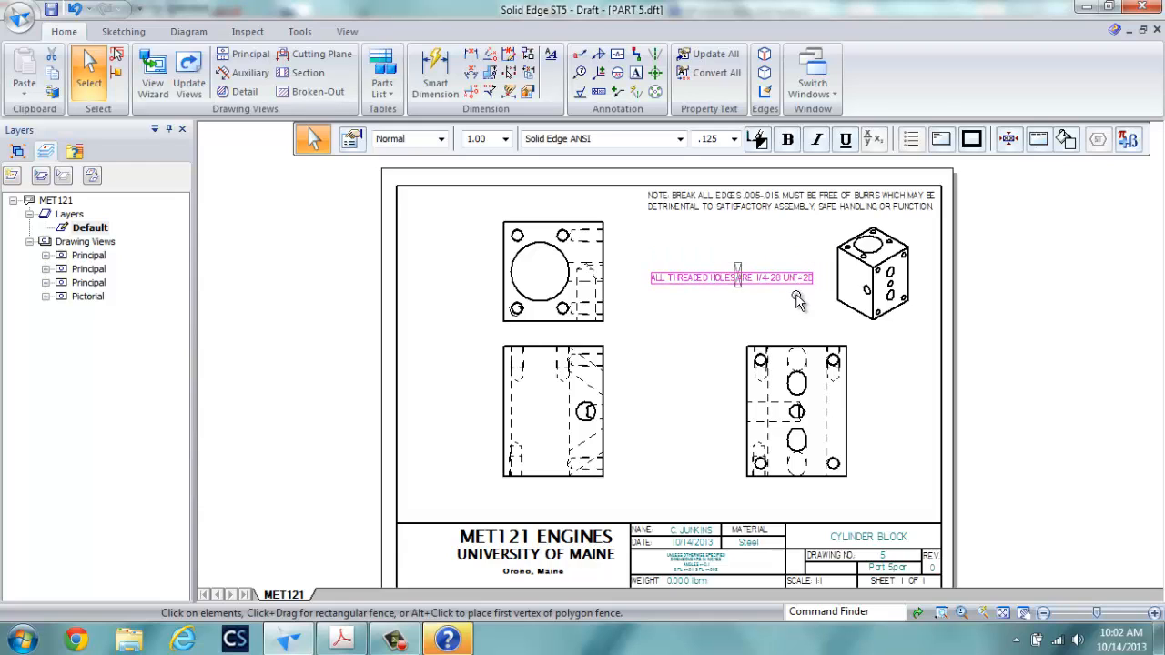
click(746, 246)
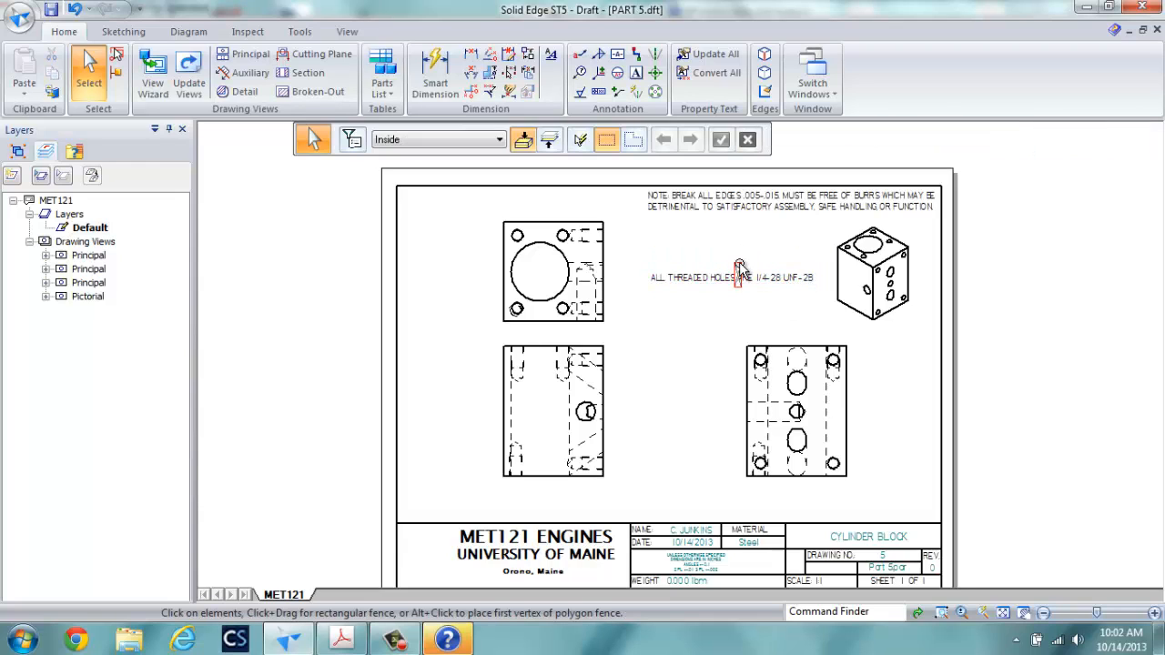
click(739, 264)
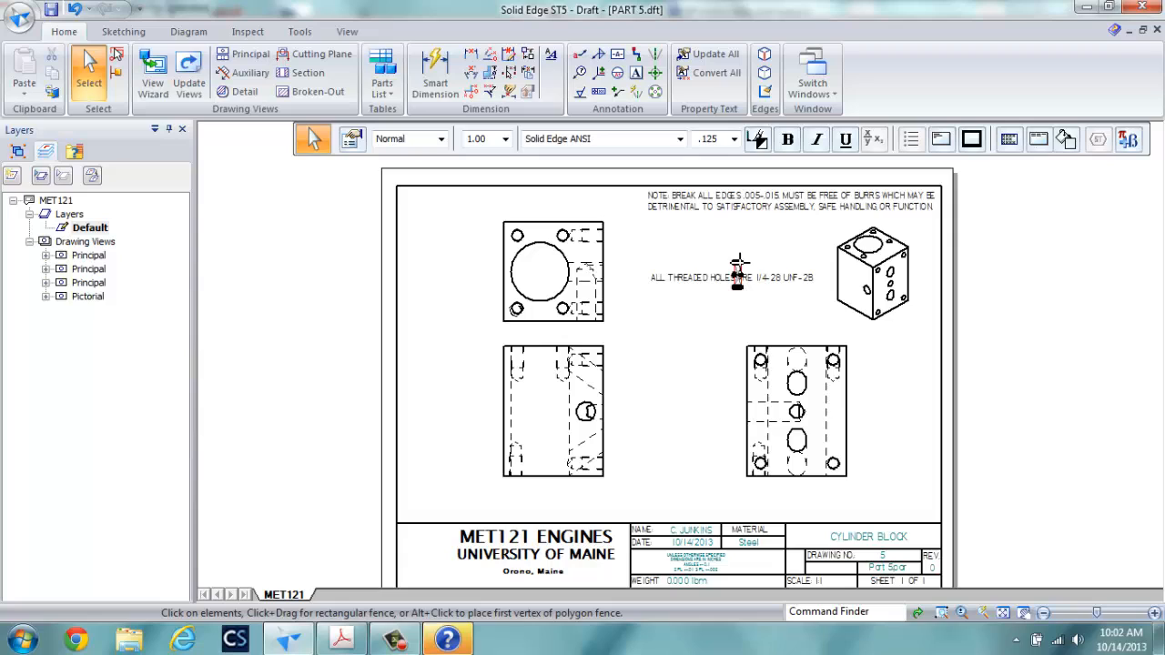
click(832, 262)
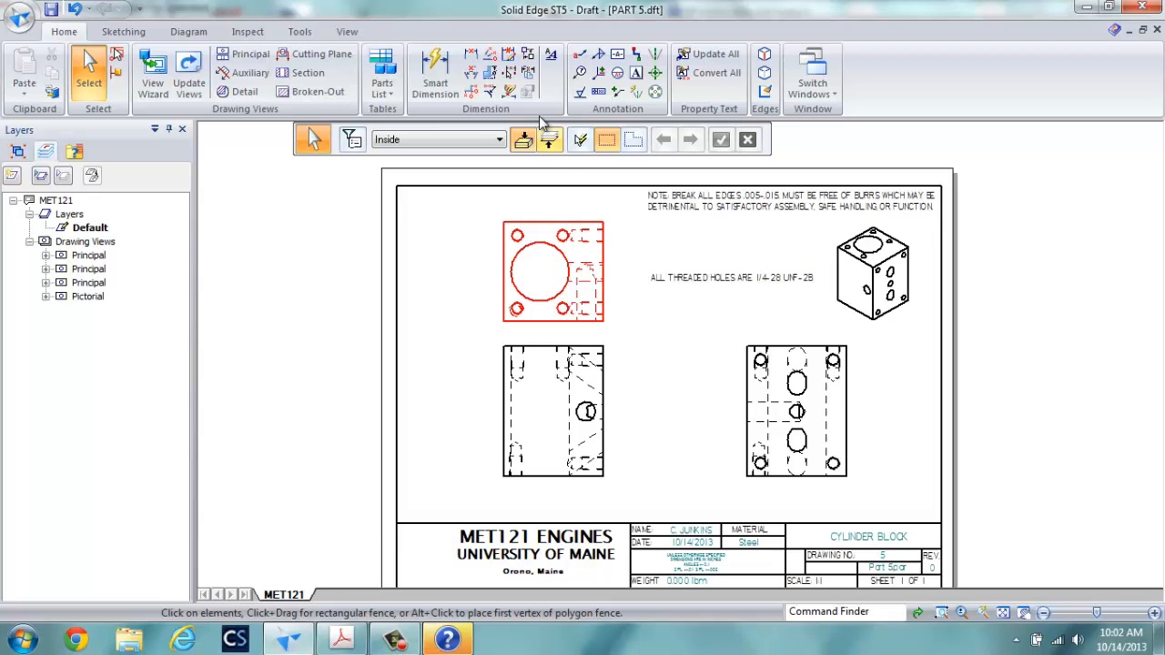
click(635, 72)
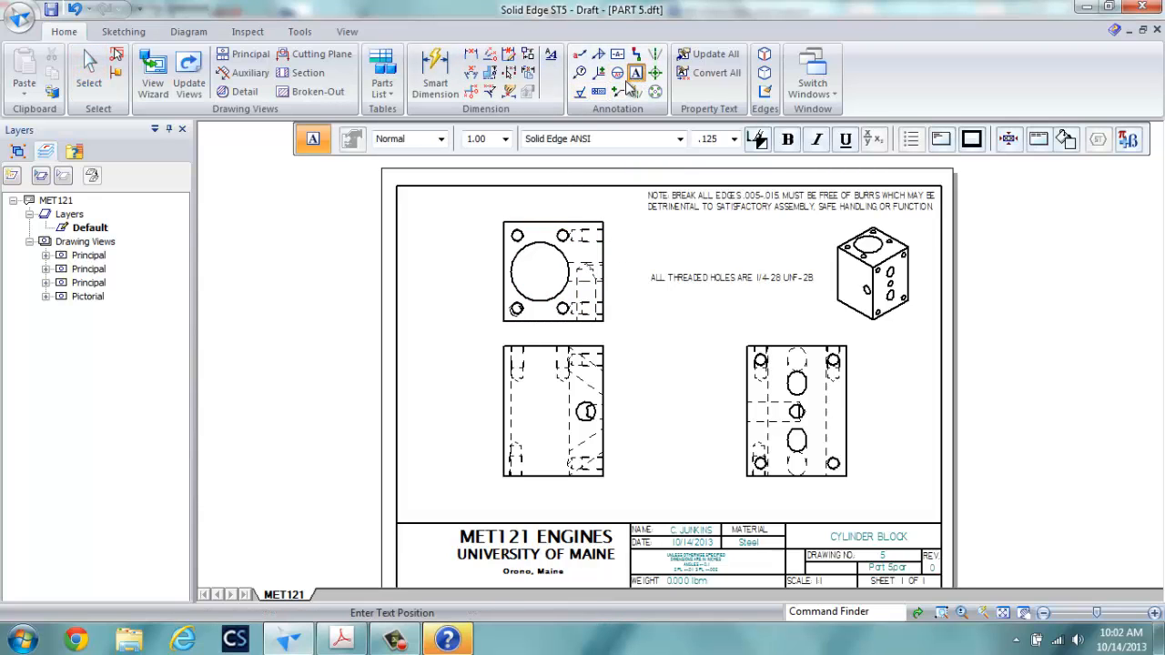
click(505, 140)
click(505, 139)
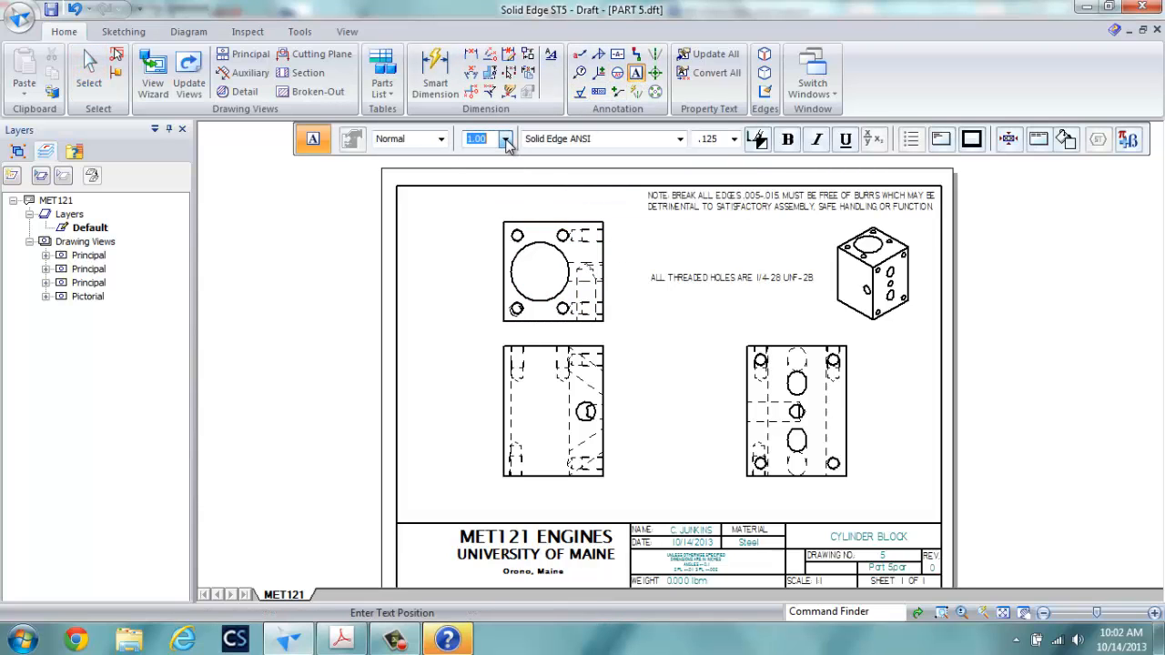
click(440, 139)
click(441, 140)
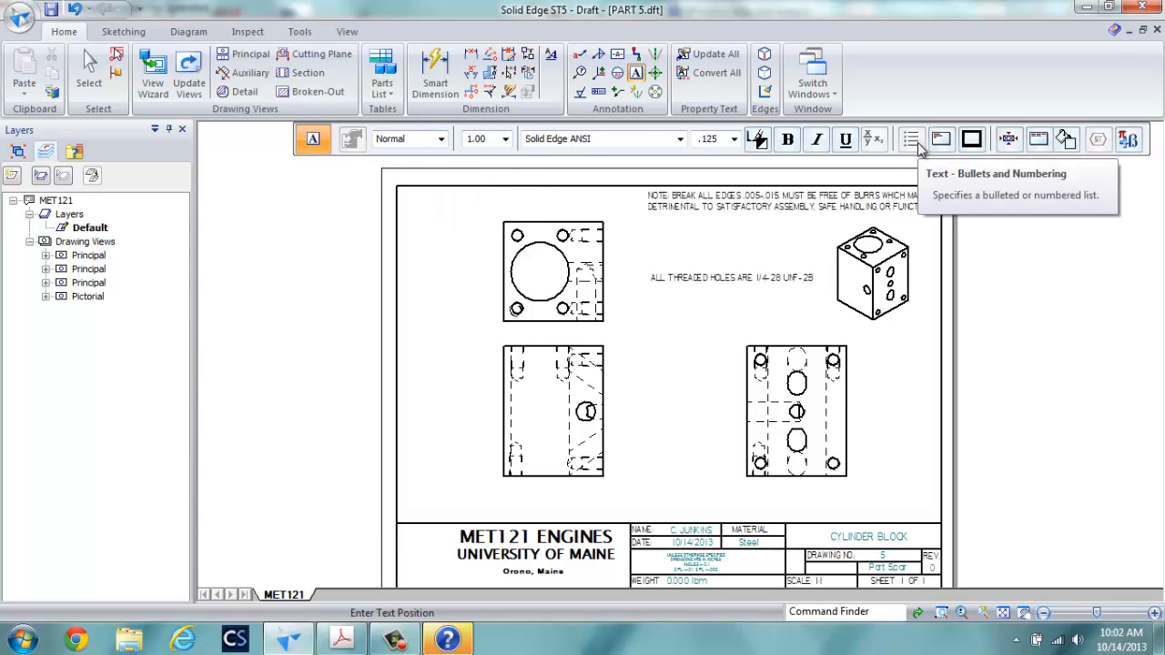
click(767, 277)
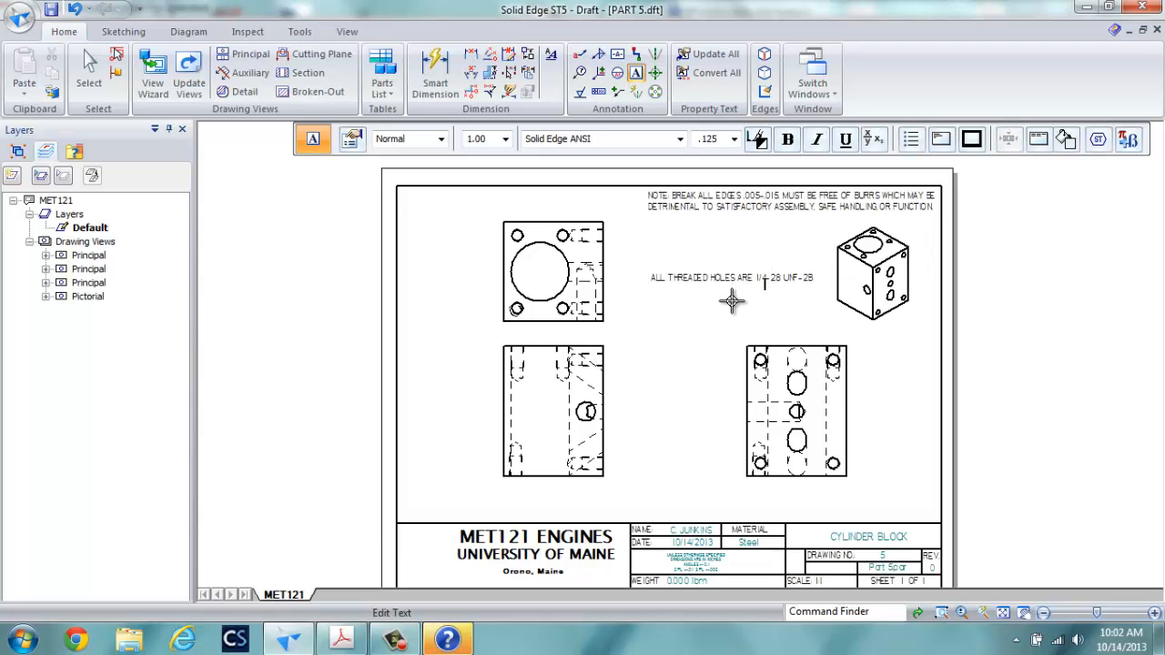
key(Escape)
Delete the single-line threaded-holes note and draw a text box in its place between the upper-left view and the iso view
click(718, 288)
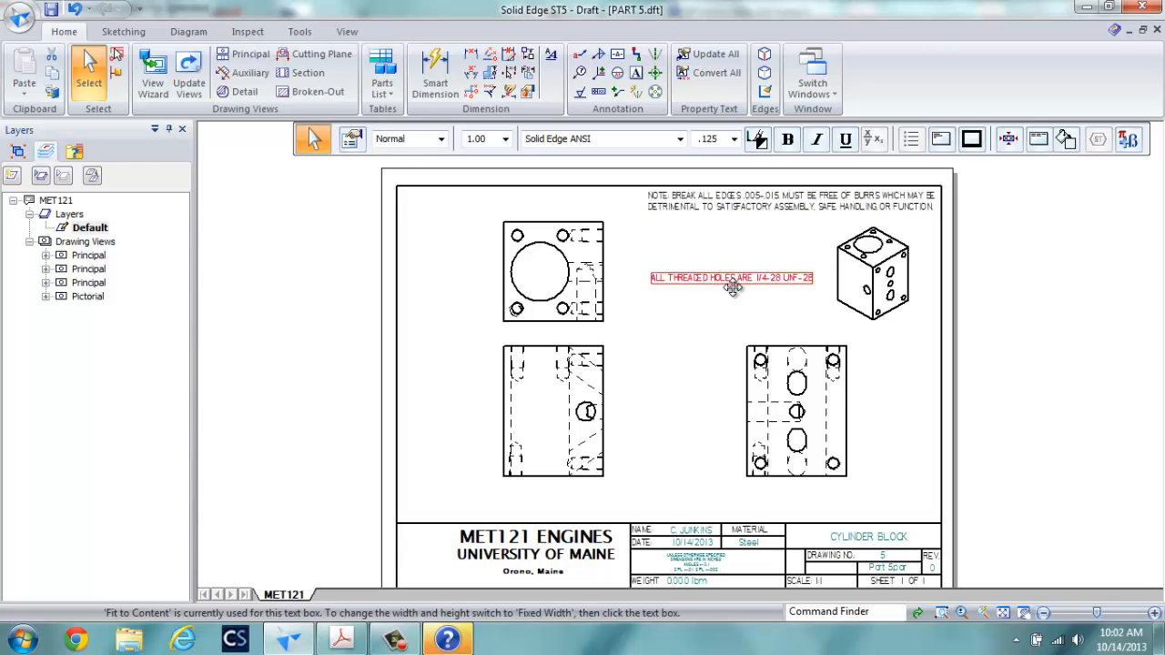
key(Delete)
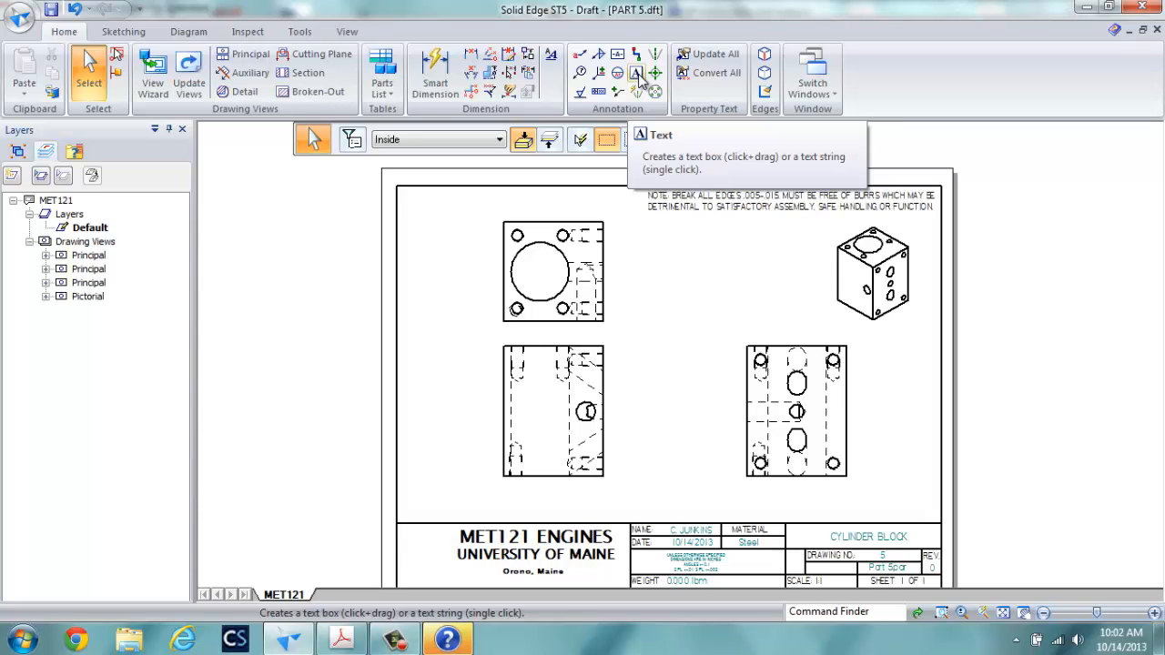
click(636, 73)
drag(648, 238, 824, 322)
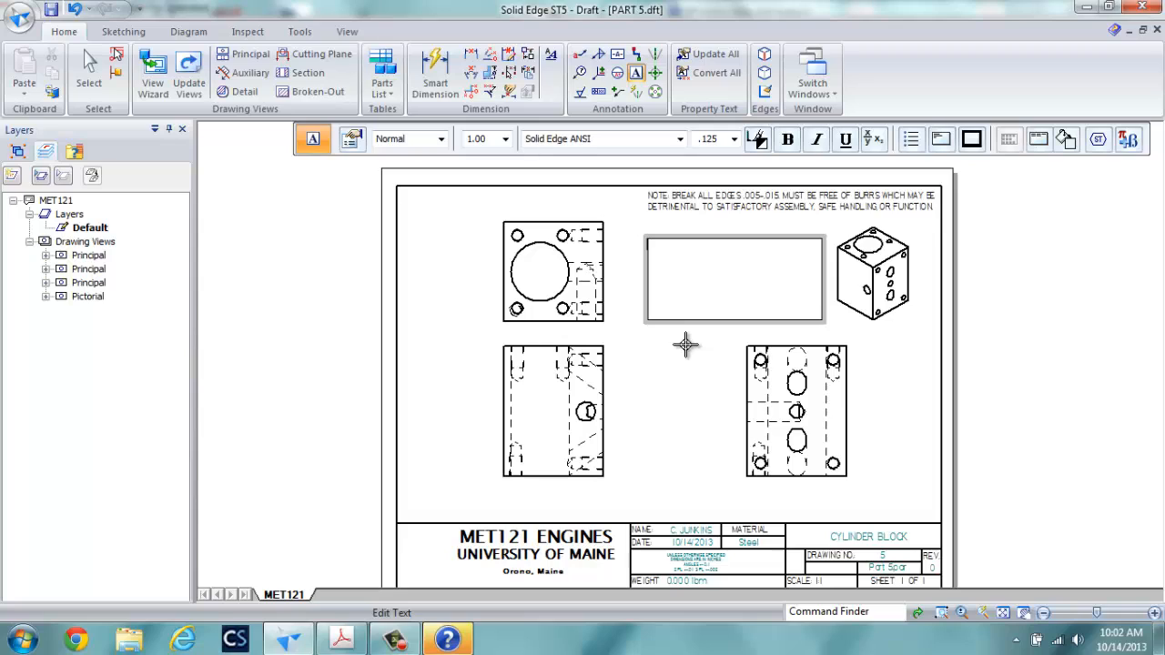
Enter "ALL THREADED HOLES ARE 1/4-28 UNF-2B THREAD .400 DEEP & DRILL .600" in the text box, leaving automatic stacking off
text(ALL THREADED HOLES ARE)
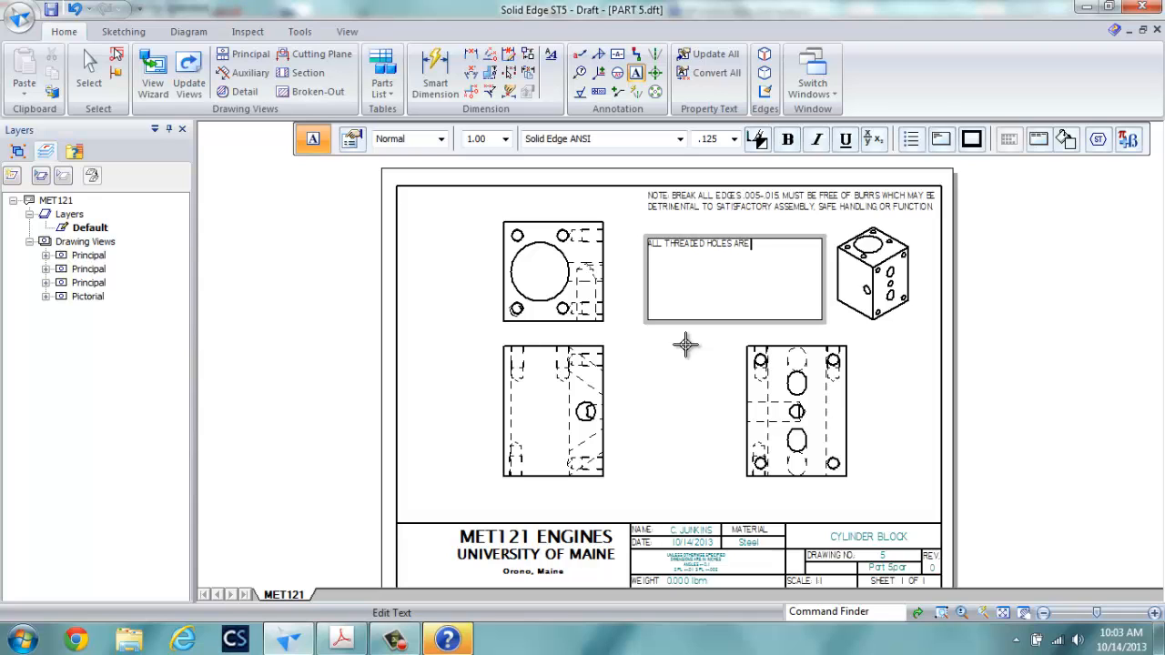
text( 1/4)
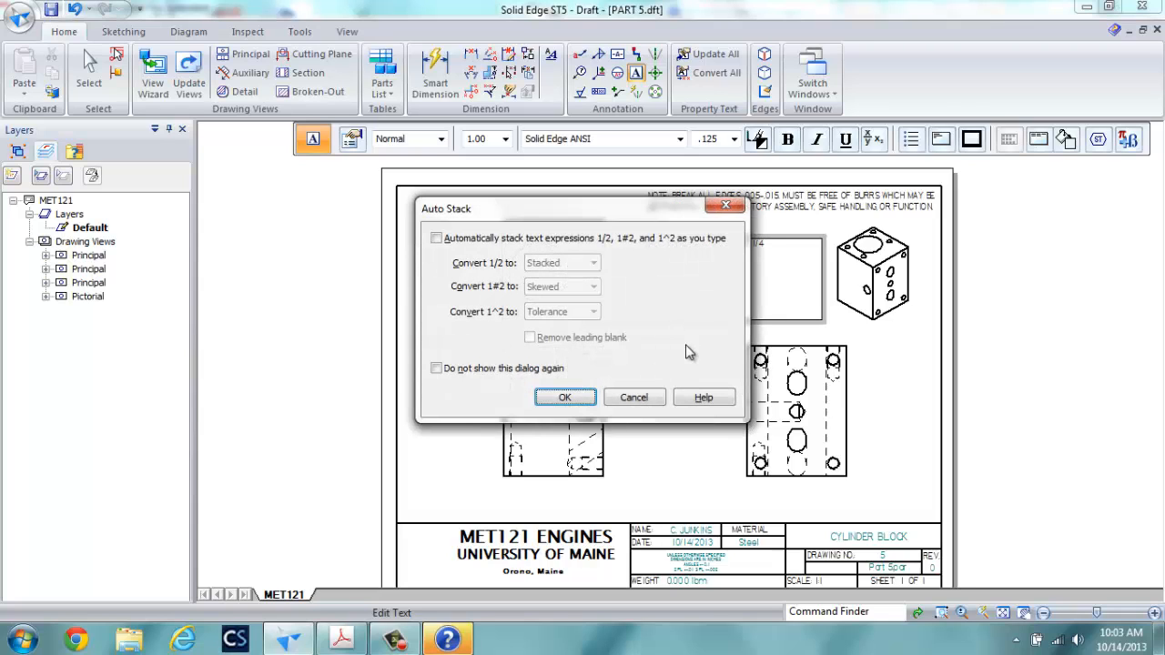
click(564, 397)
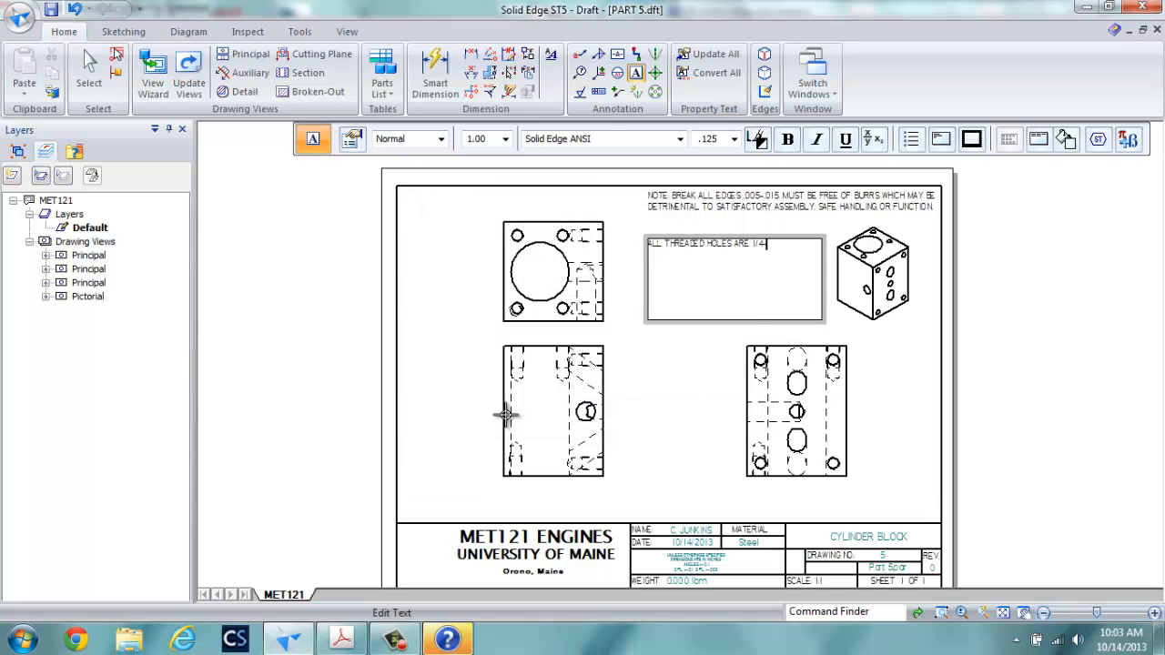
text(28 UNF)
text(B THREAD .400 DEEP)
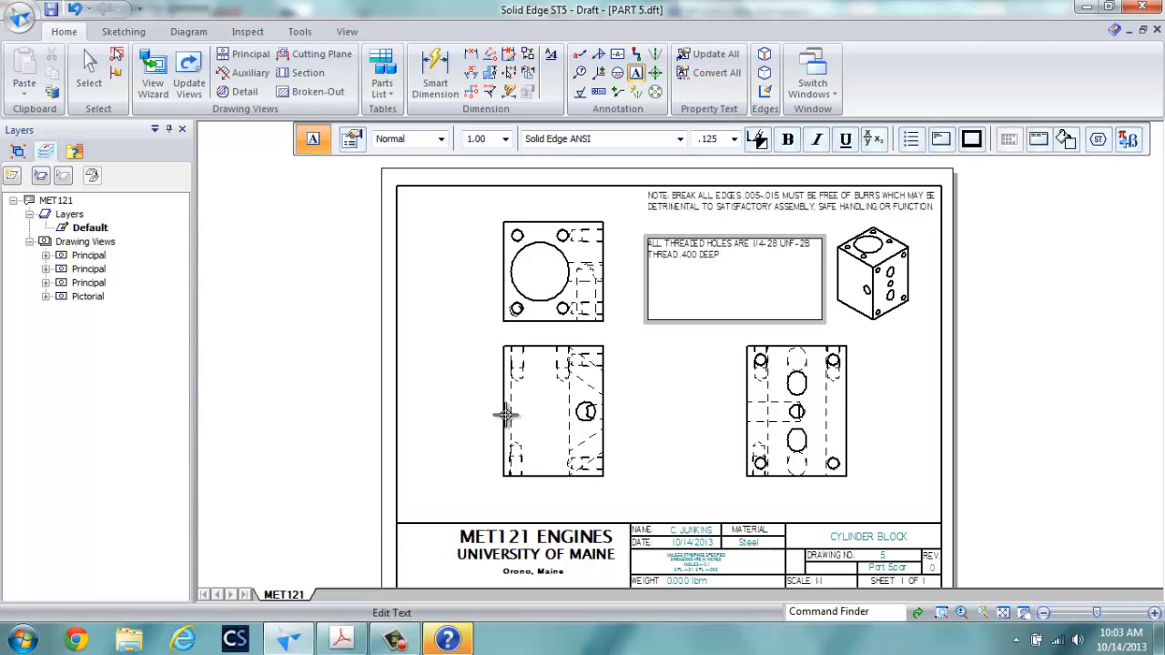
text( & DRILL)
text( .600)
Complete the note with "DEEP" and a line reading "ALL AIR PASSAGES ARE J-DRILL OR AS NOTED."
text( DEEP ALL AIR PAS)
text(SA)
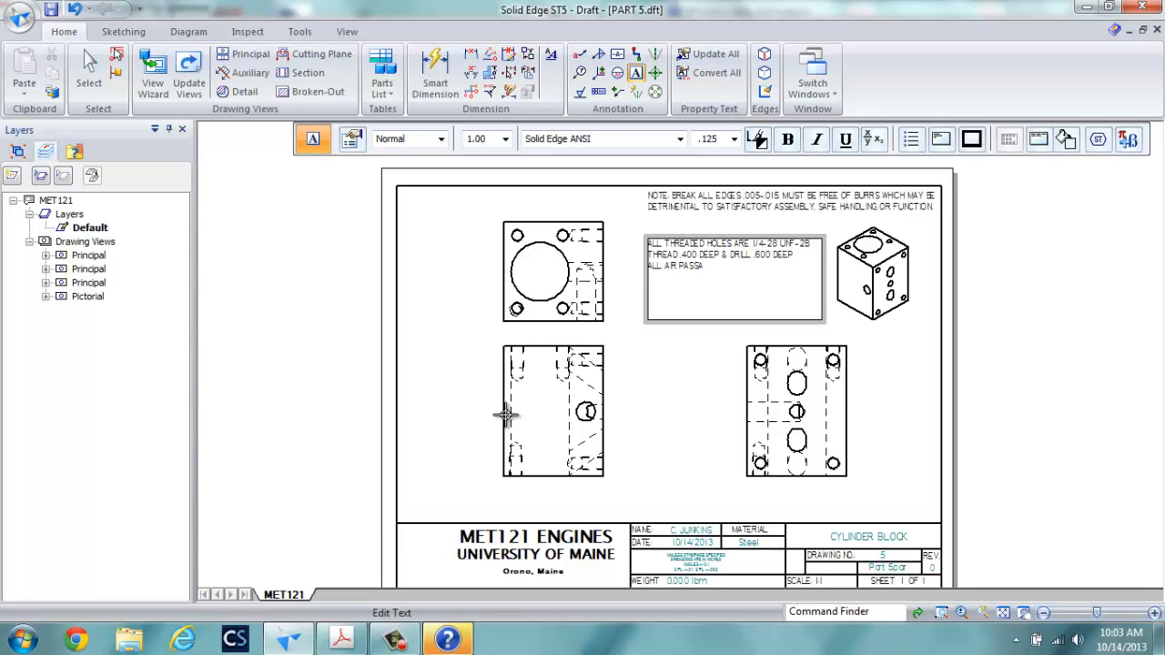
text(GES ARE J-DRILLE)
key(BackSpace)
key(BackSpace)
text(0R ASNOTED.)
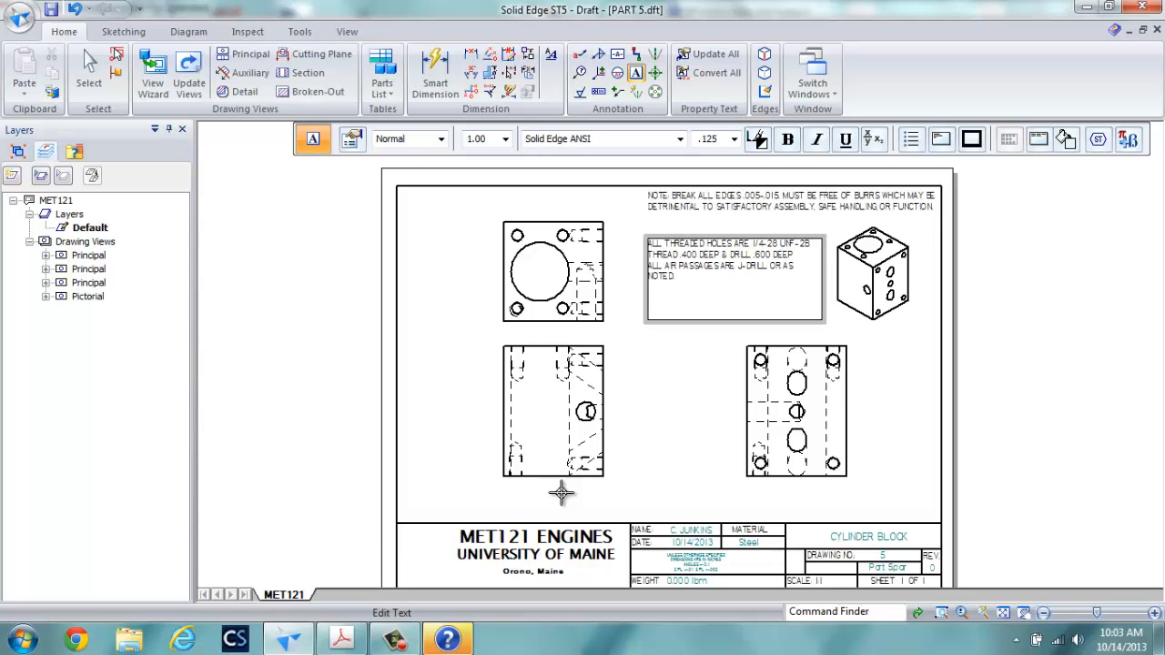
click(707, 412)
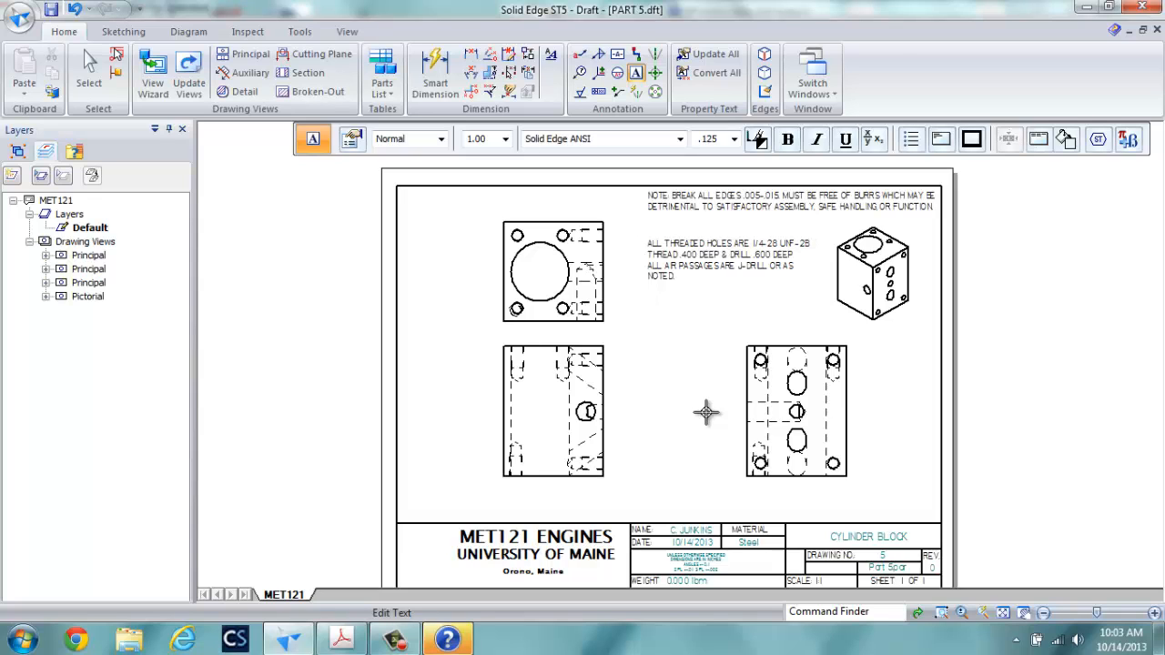
Set Smart Dimension to the Limit dimension type with an upper tolerance of 0.0025 in
scroll(529, 233, up, 3)
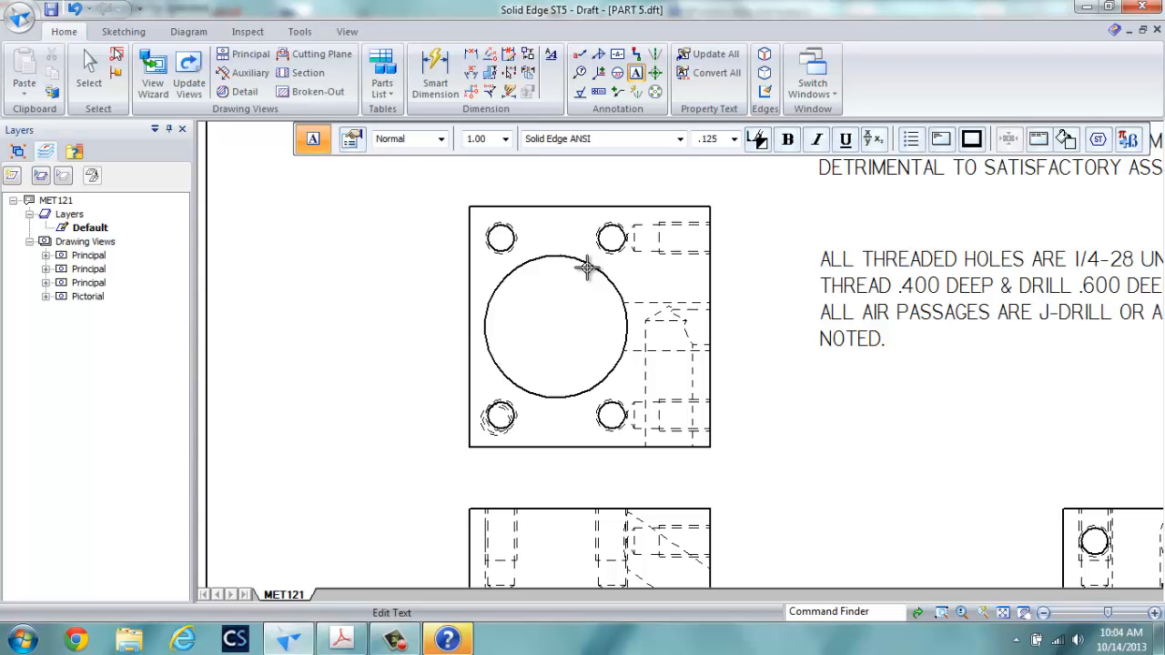
click(435, 80)
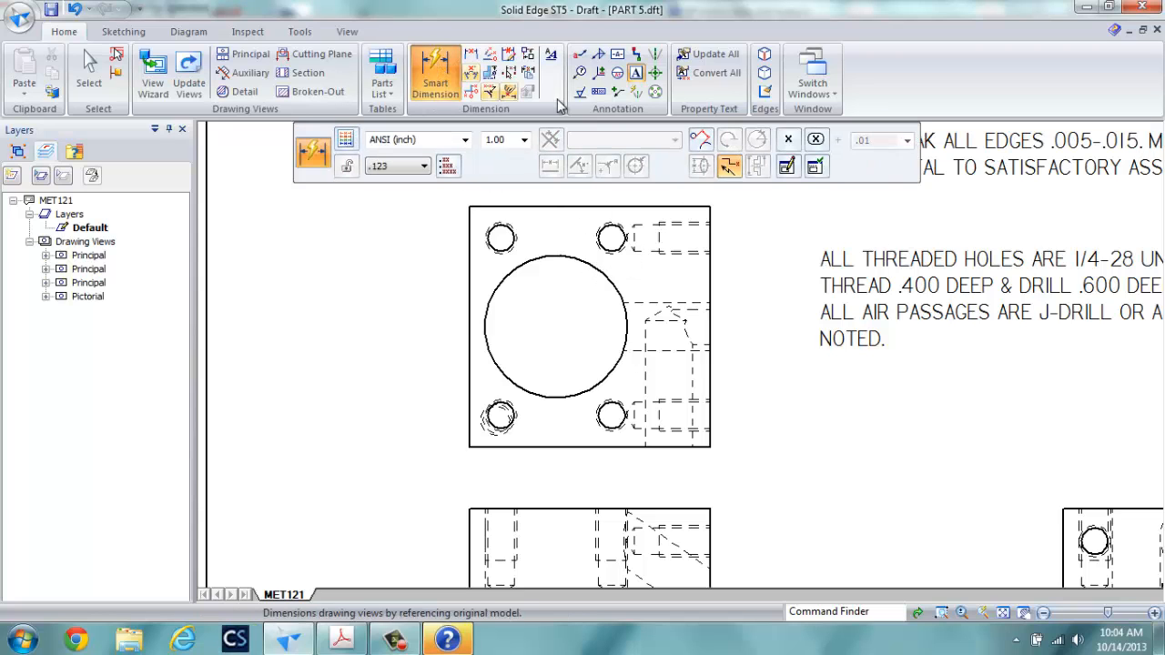
click(788, 139)
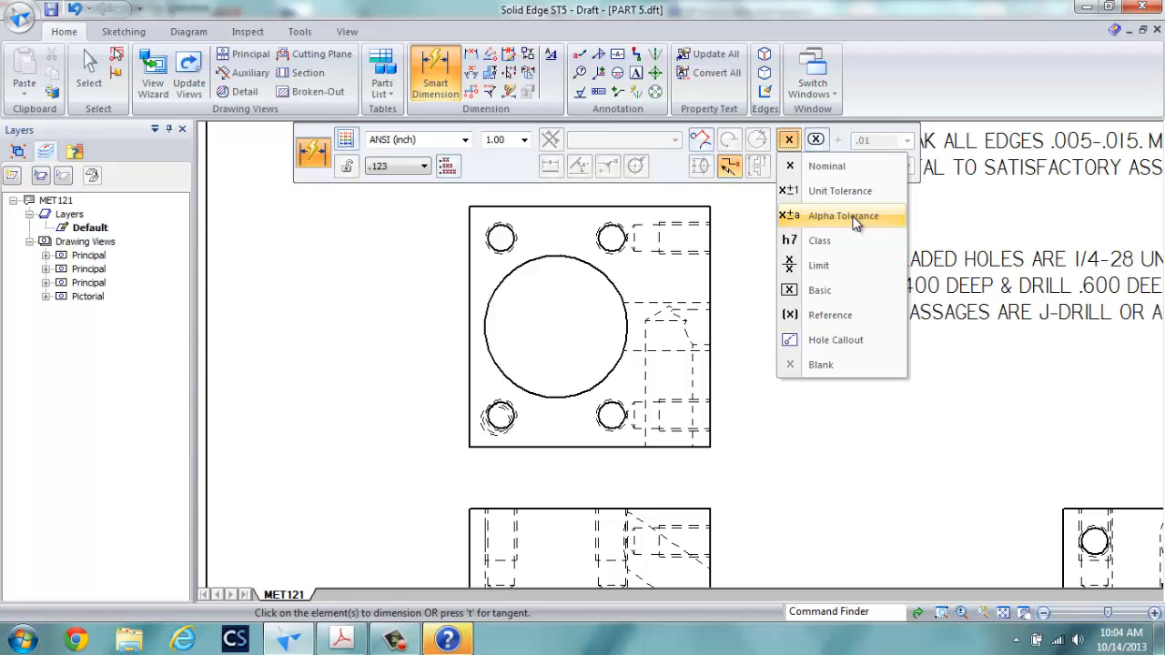
click(823, 266)
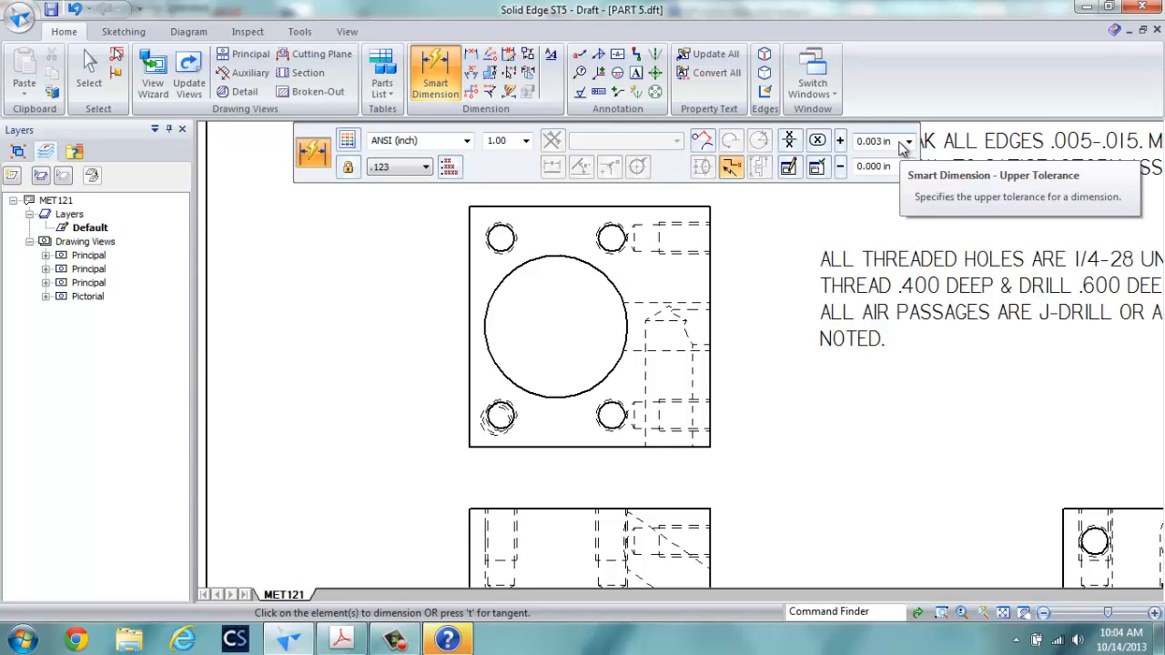
click(891, 143)
click(879, 143)
double_click(880, 143)
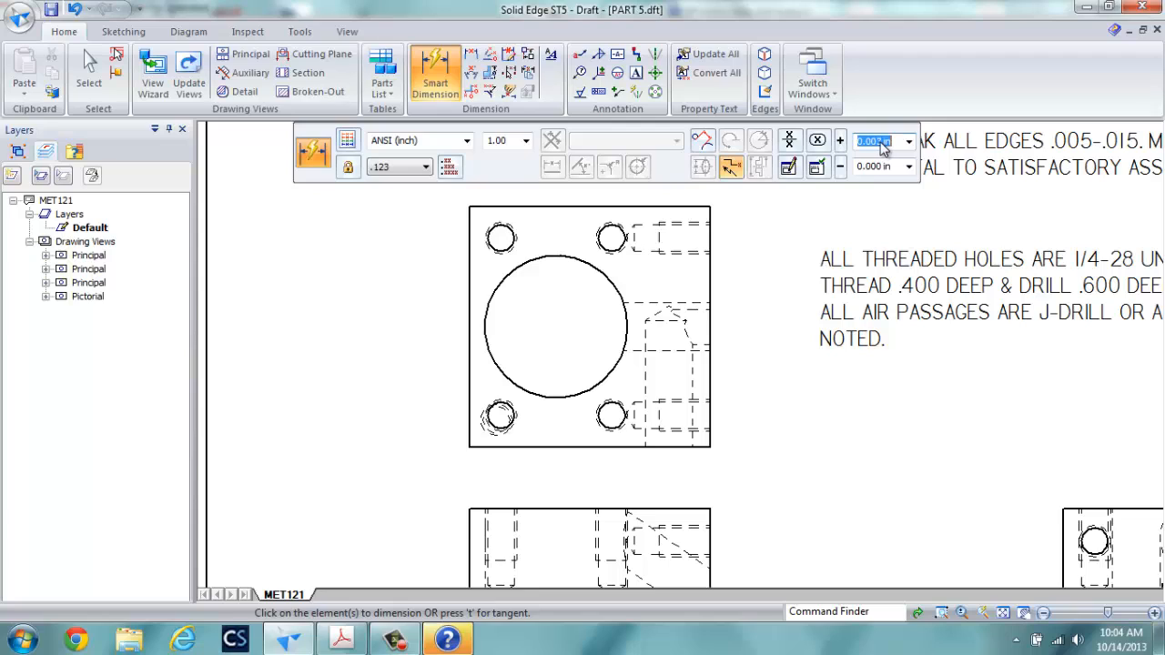
mouse_move(878, 145)
mouse_down()
mouse_move(894, 146)
mouse_move(879, 147)
mouse_up()
text(25)
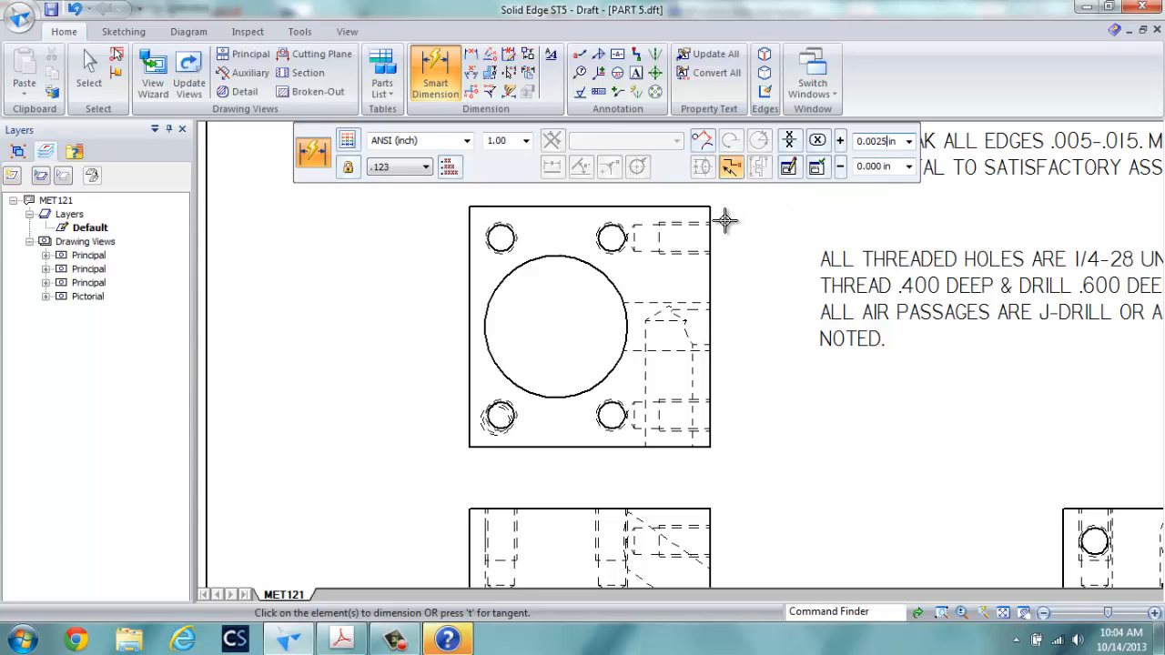
click(676, 255)
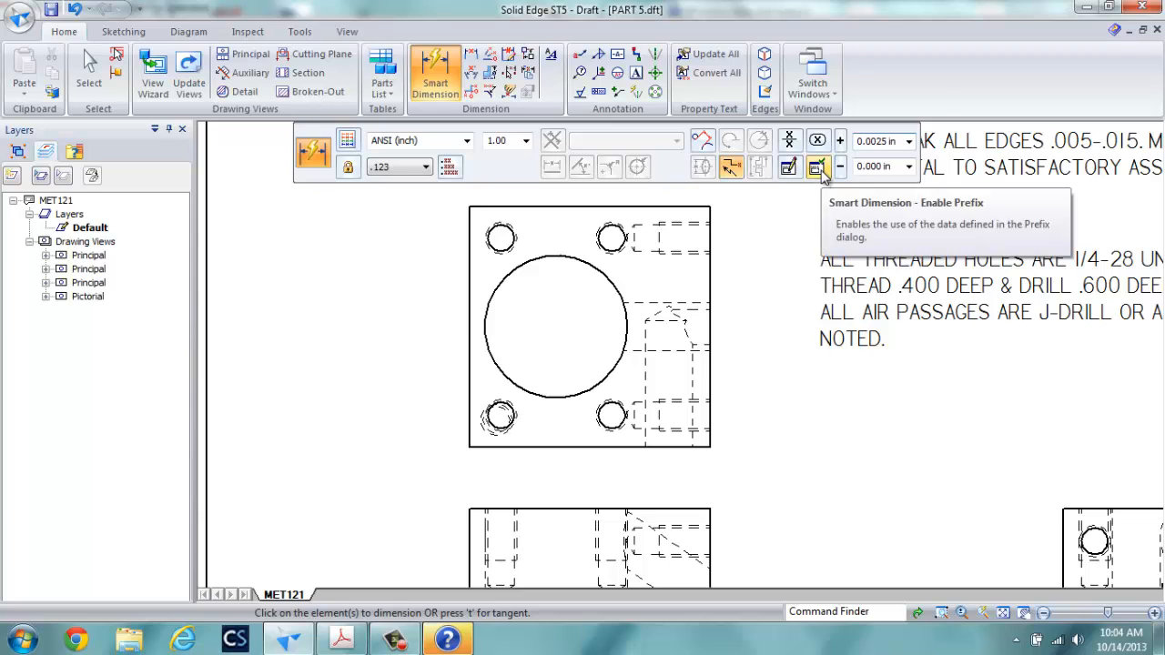
Dimension the large bore's diameter with a leader above the upper-left view, keeping only the dimension nearer the bore and deleting the duplicate
click(609, 290)
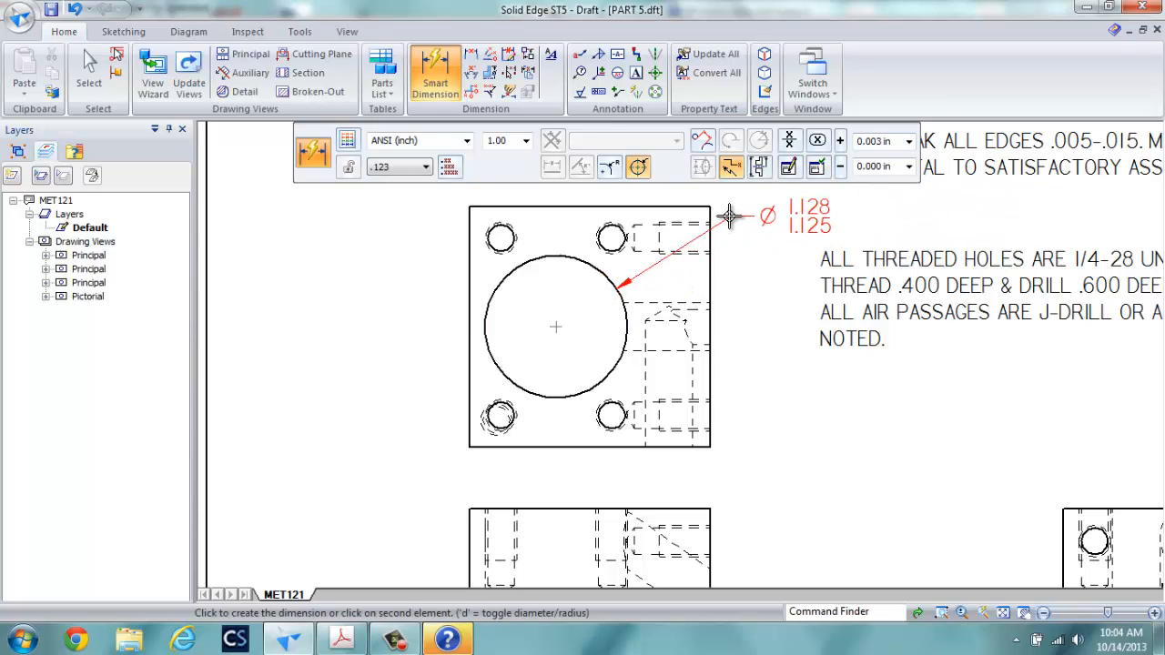
middle_drag(689, 198, 667, 318)
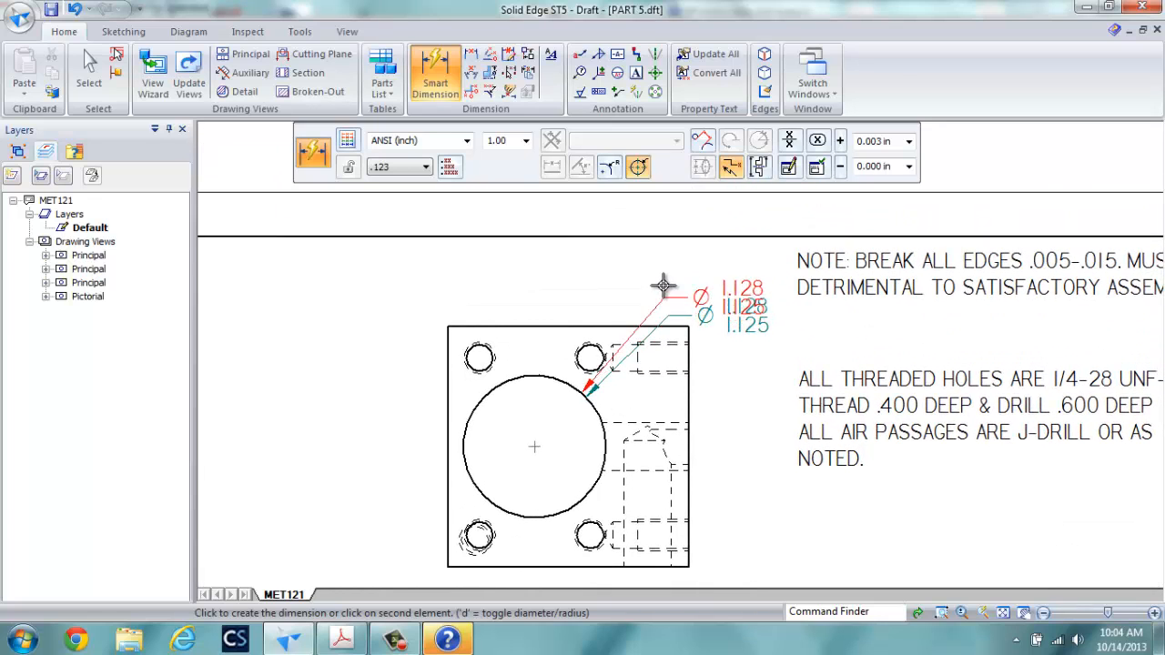
click(662, 264)
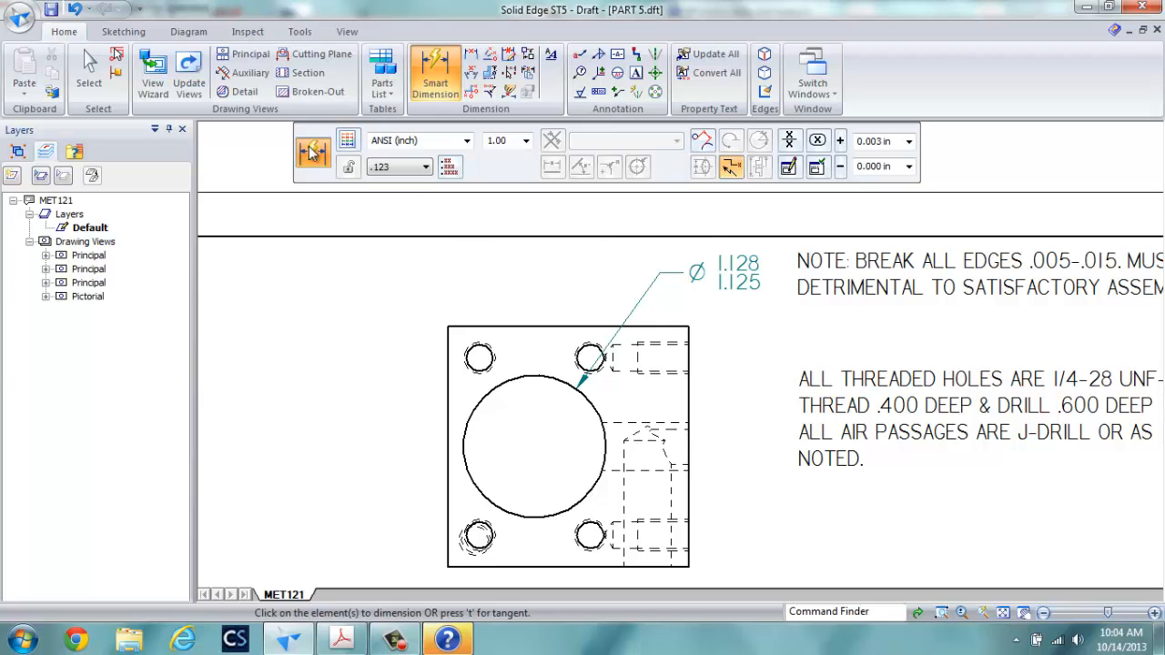
click(590, 397)
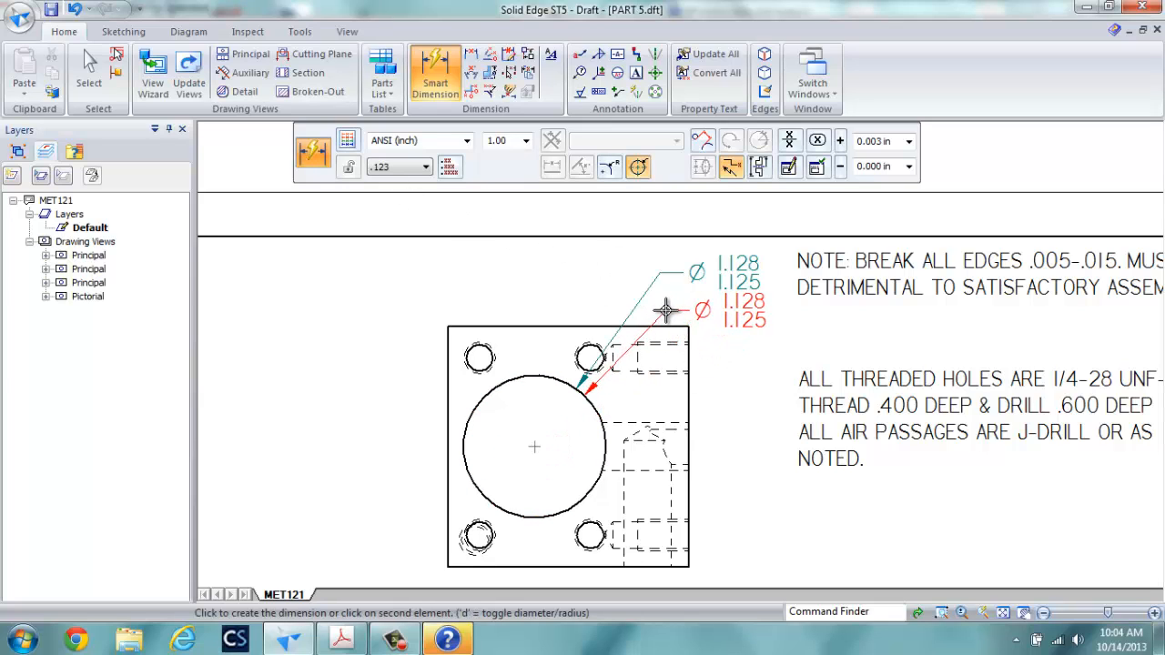
click(577, 267)
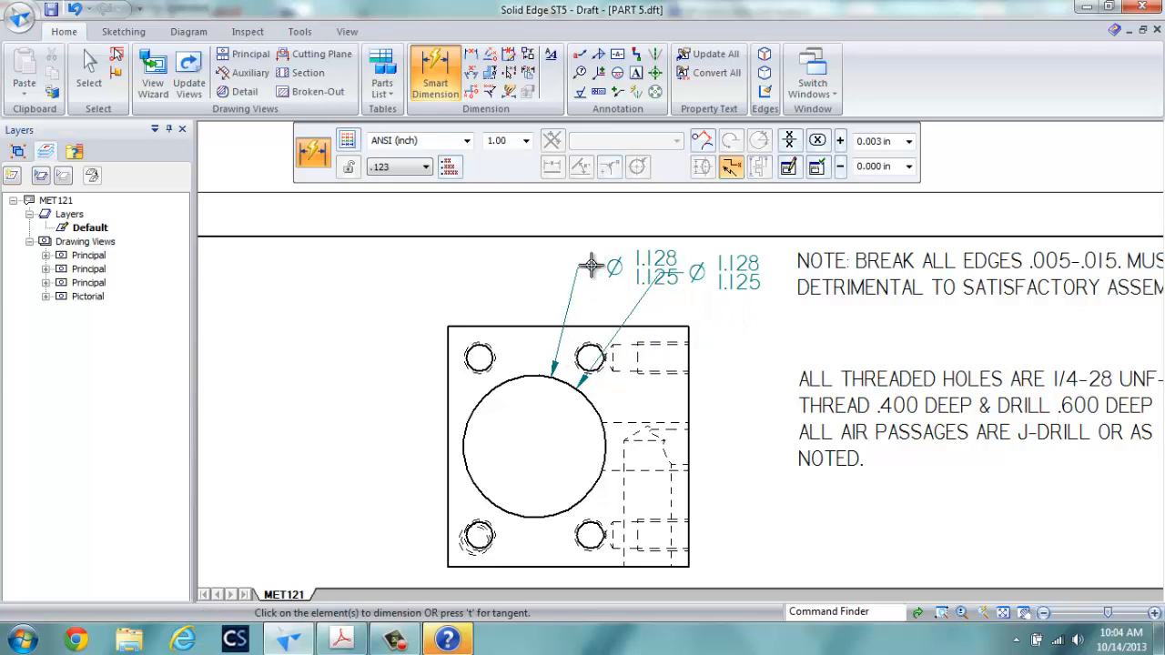
click(89, 73)
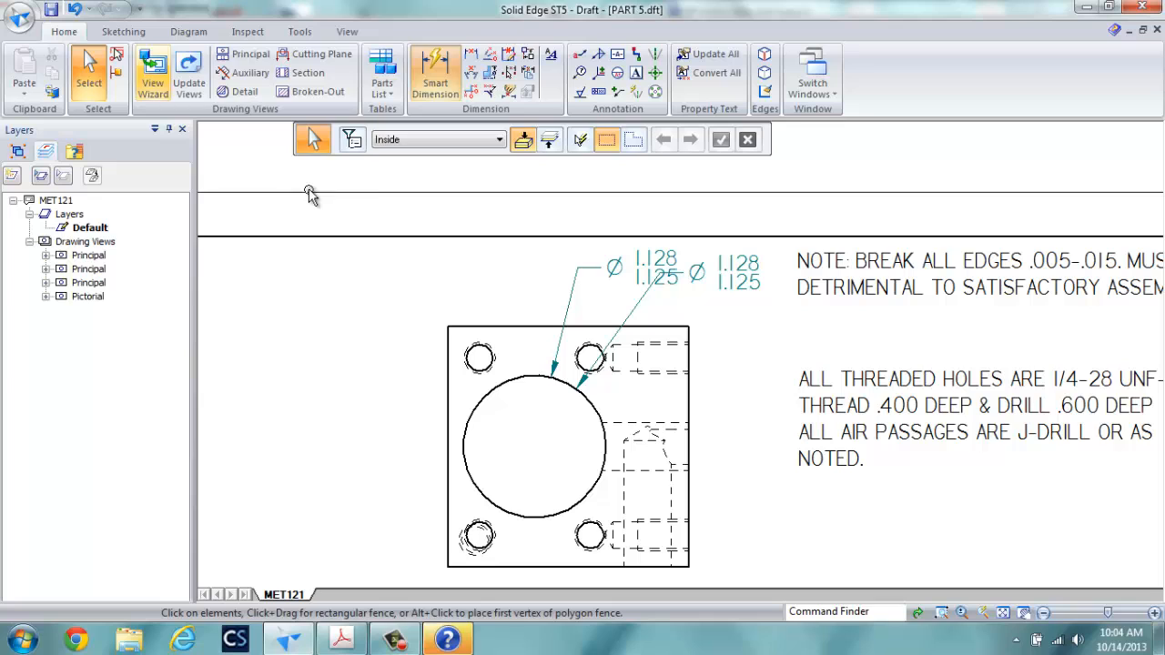
click(737, 282)
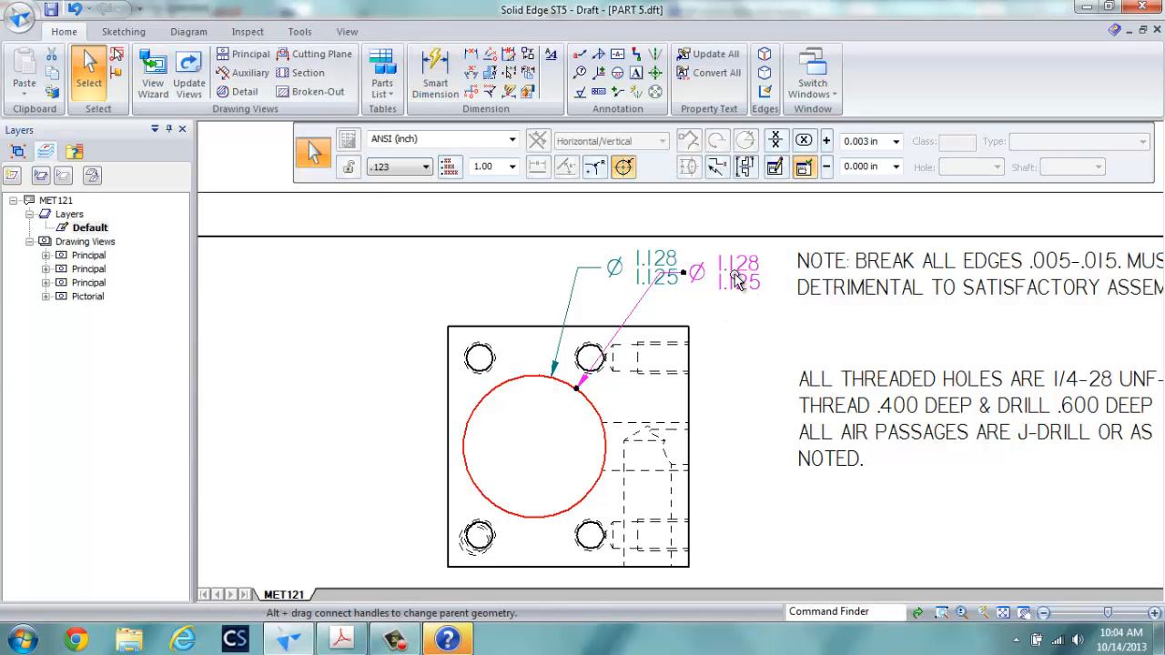
key(Delete)
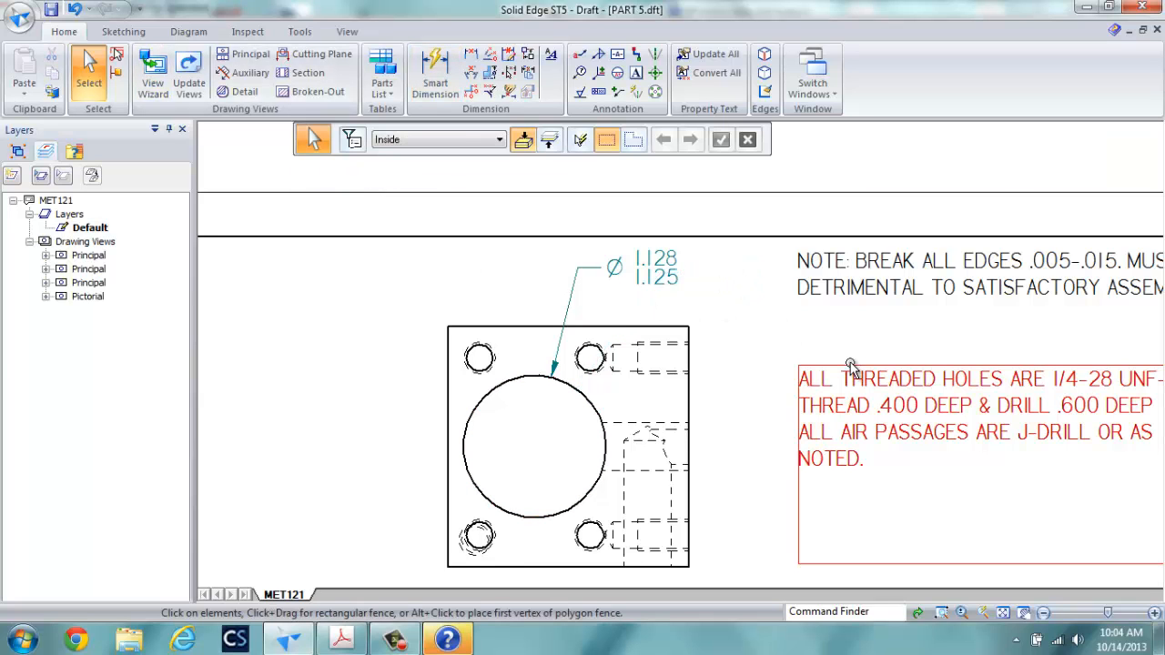
Dimension the horizontal distance from the upper-left view's left edge to the bore center, placed above the view, without a tolerance and with .1234 rounding
click(470, 54)
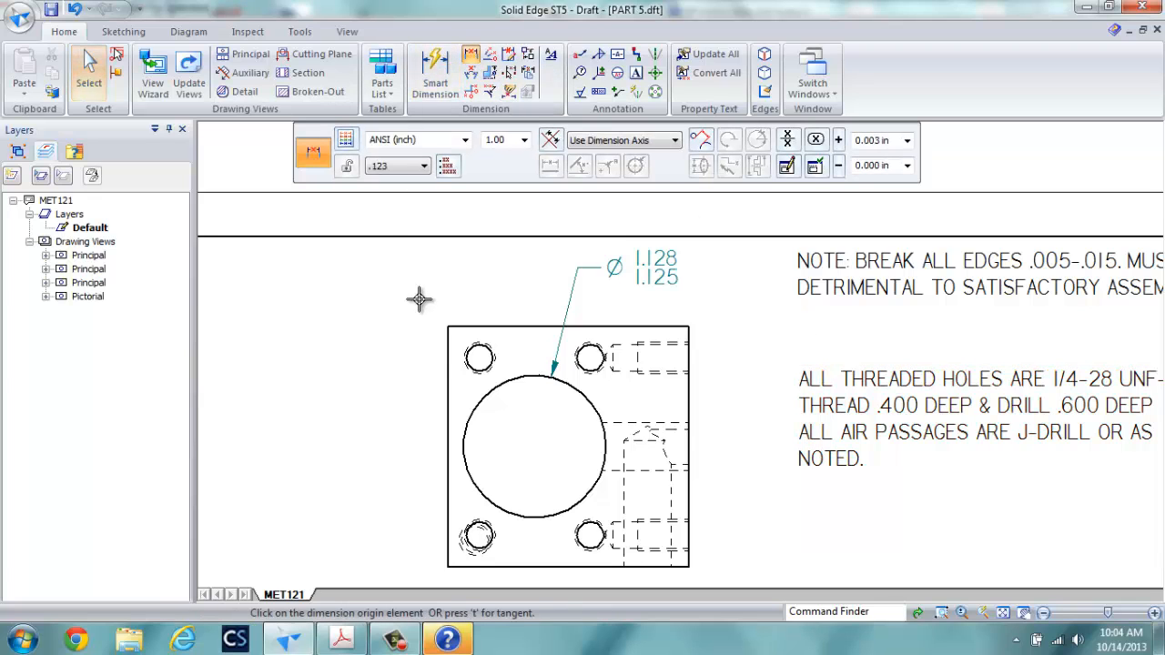
click(446, 347)
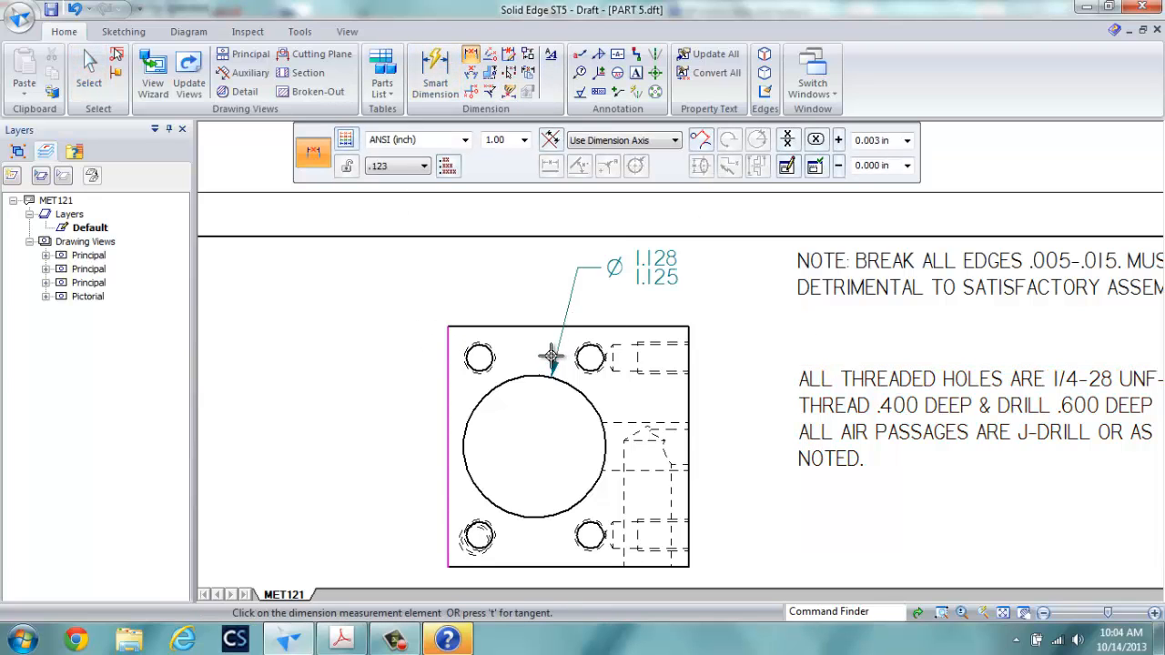
click(533, 444)
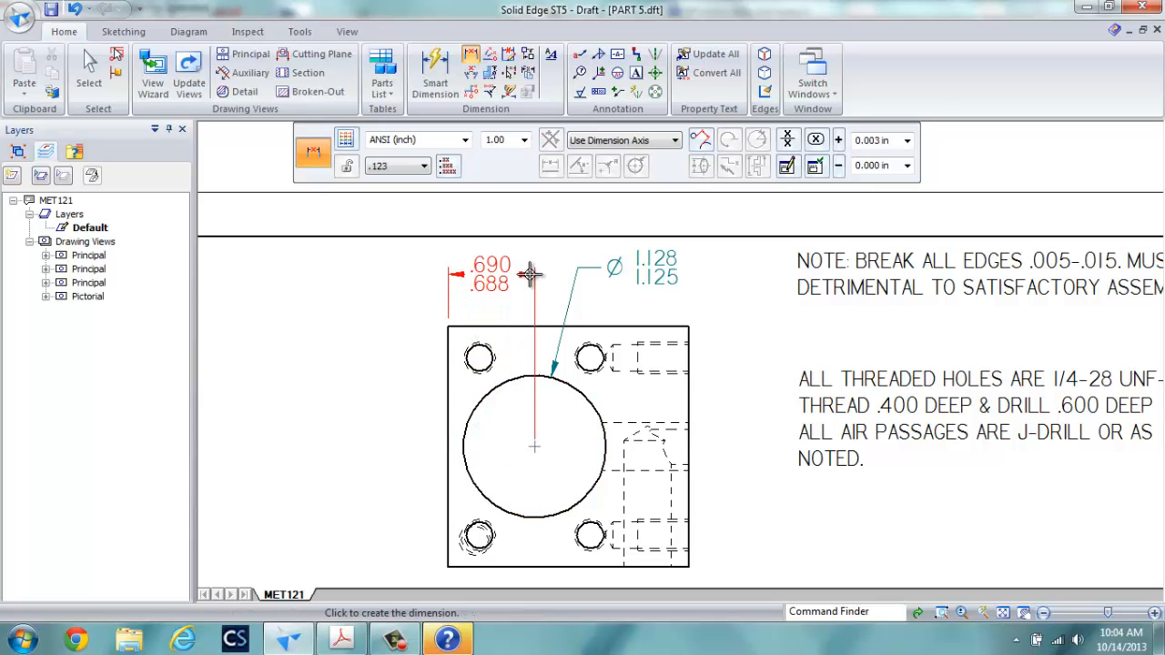
click(789, 141)
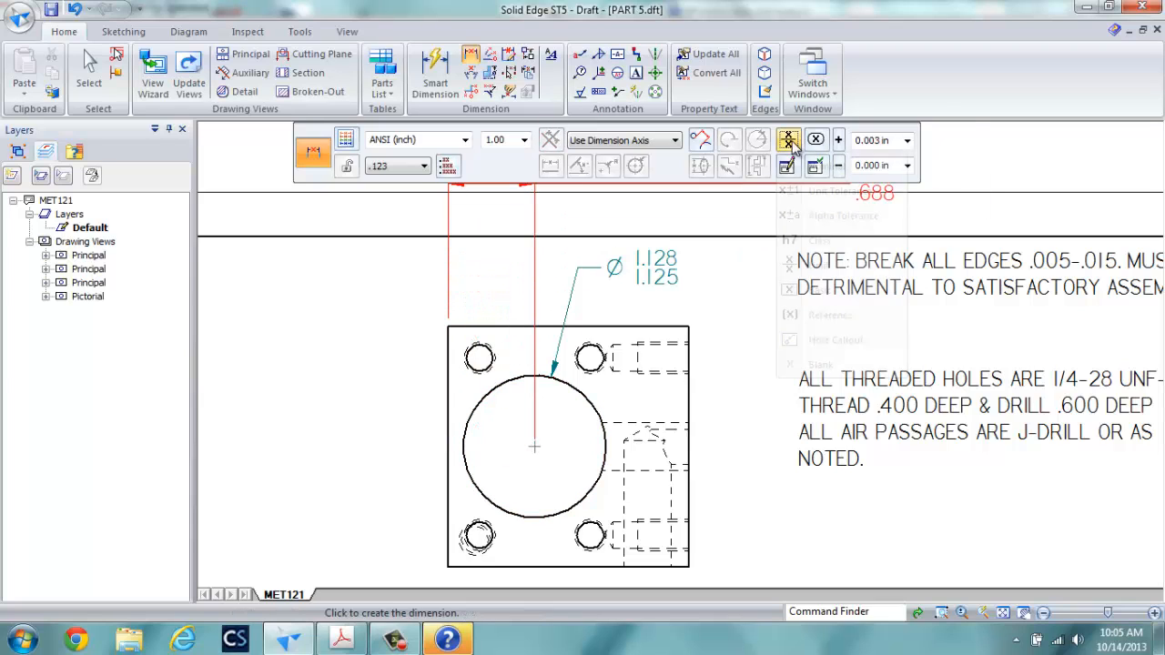
click(812, 165)
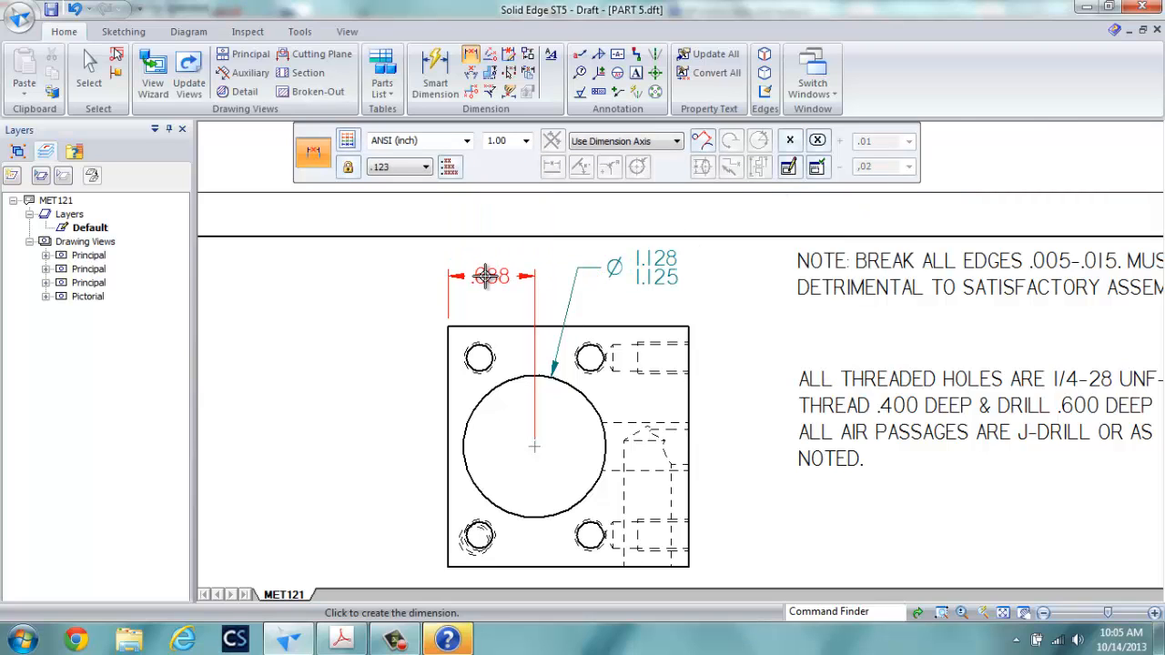
click(400, 166)
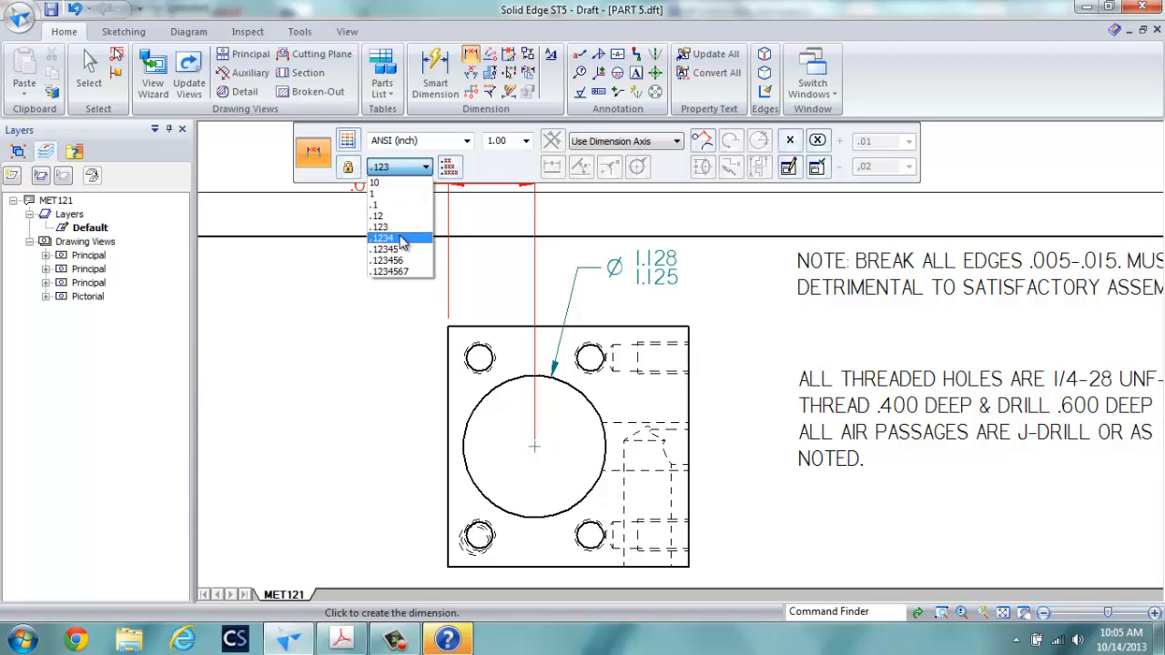
click(393, 238)
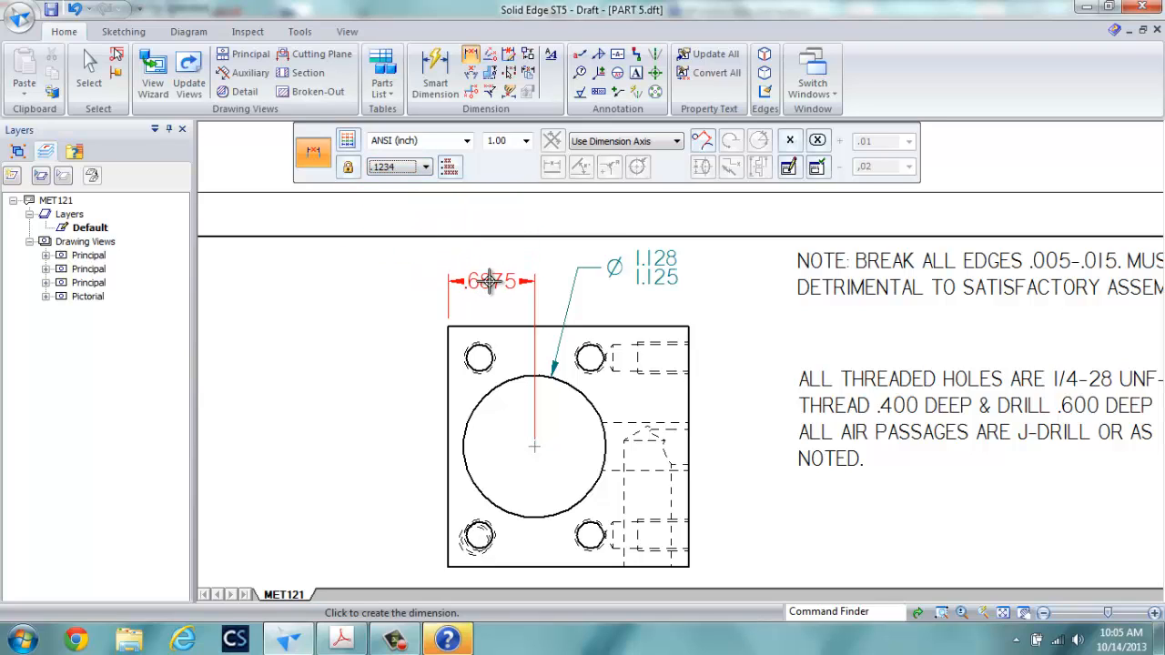
click(489, 280)
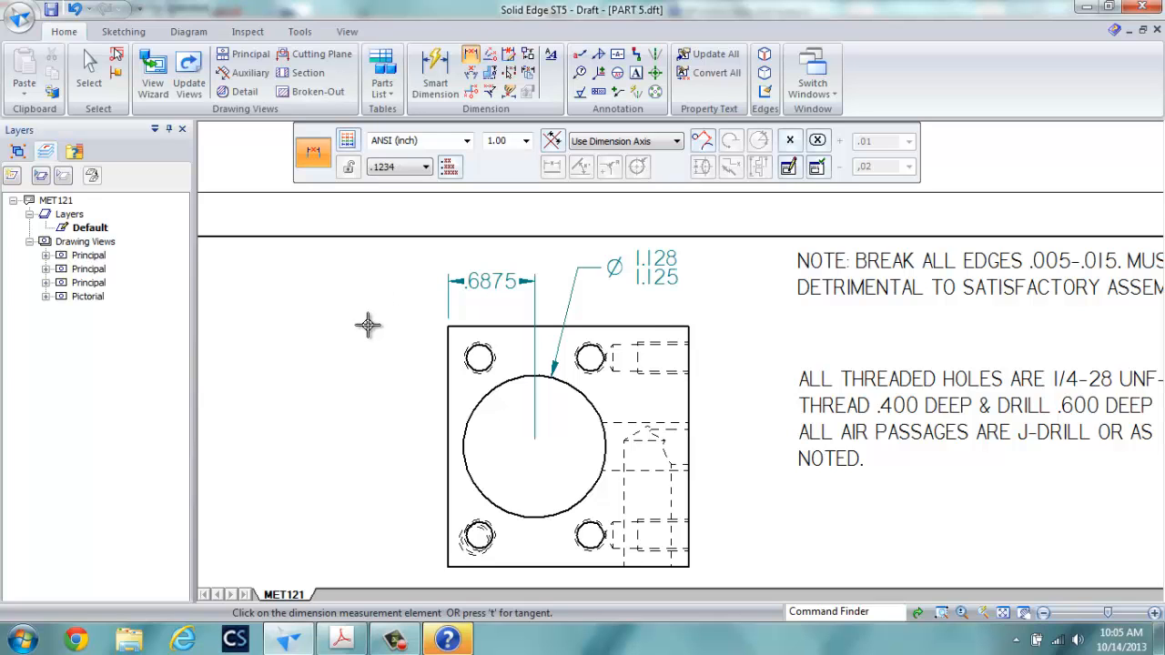
Stack vertical dimensions left of the upper-left view, from its bottom edge to the lower-left hole's center and from there to the bore center
middle_drag(379, 379, 399, 276)
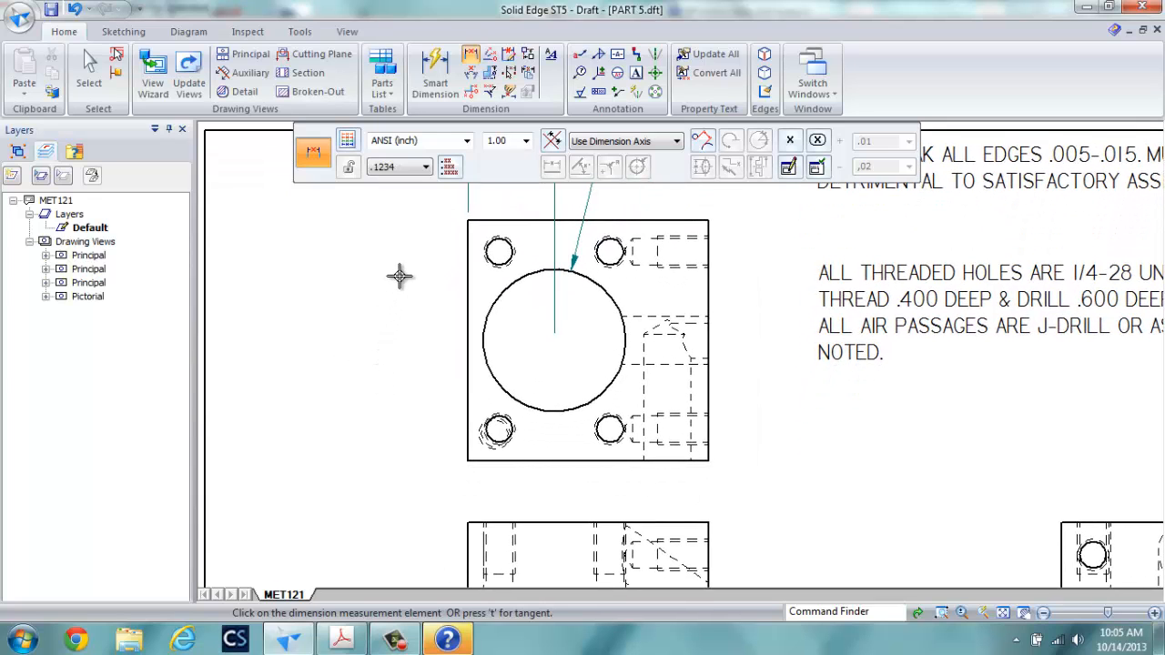
click(489, 60)
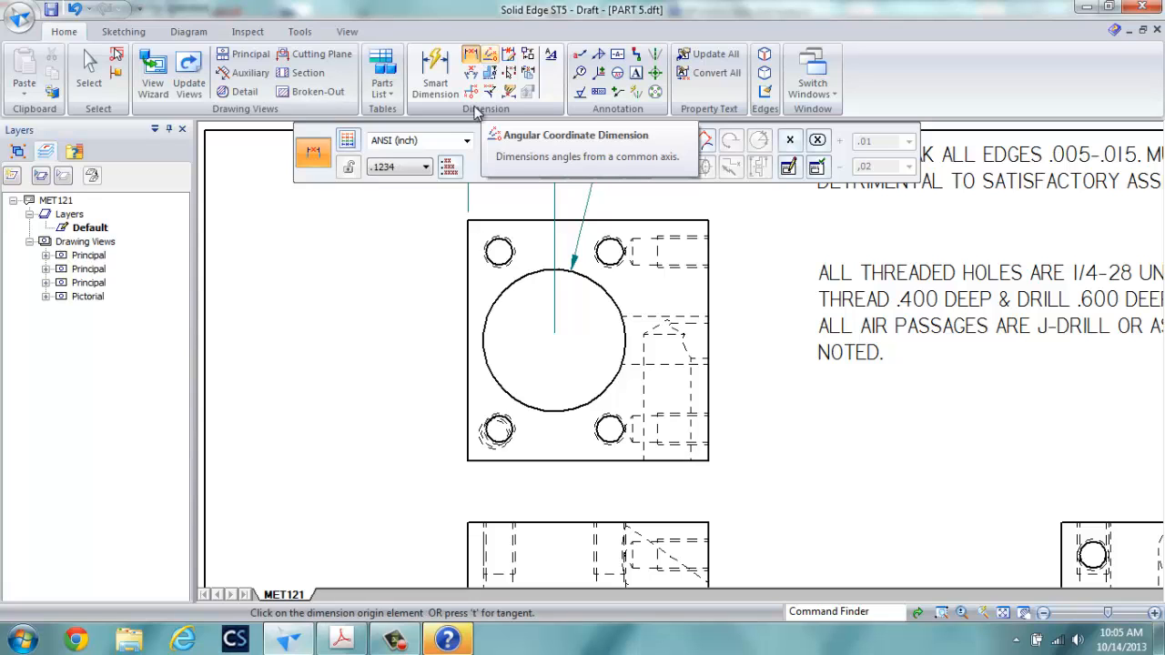
scroll(401, 360, up, 1)
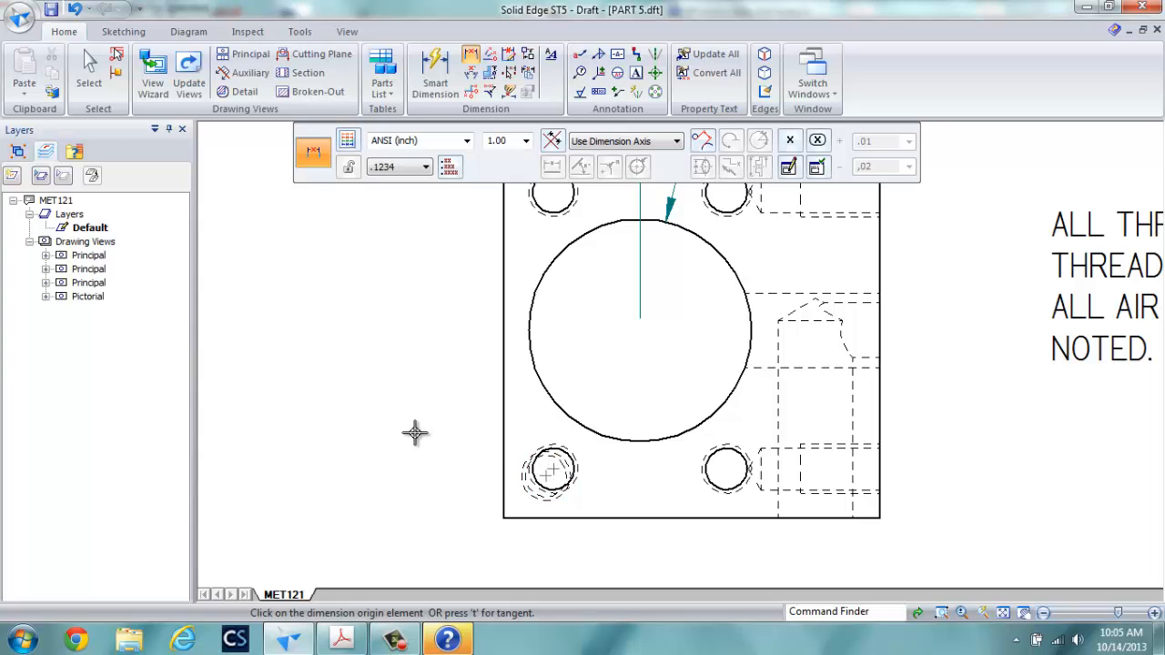
scroll(415, 432, up, 1)
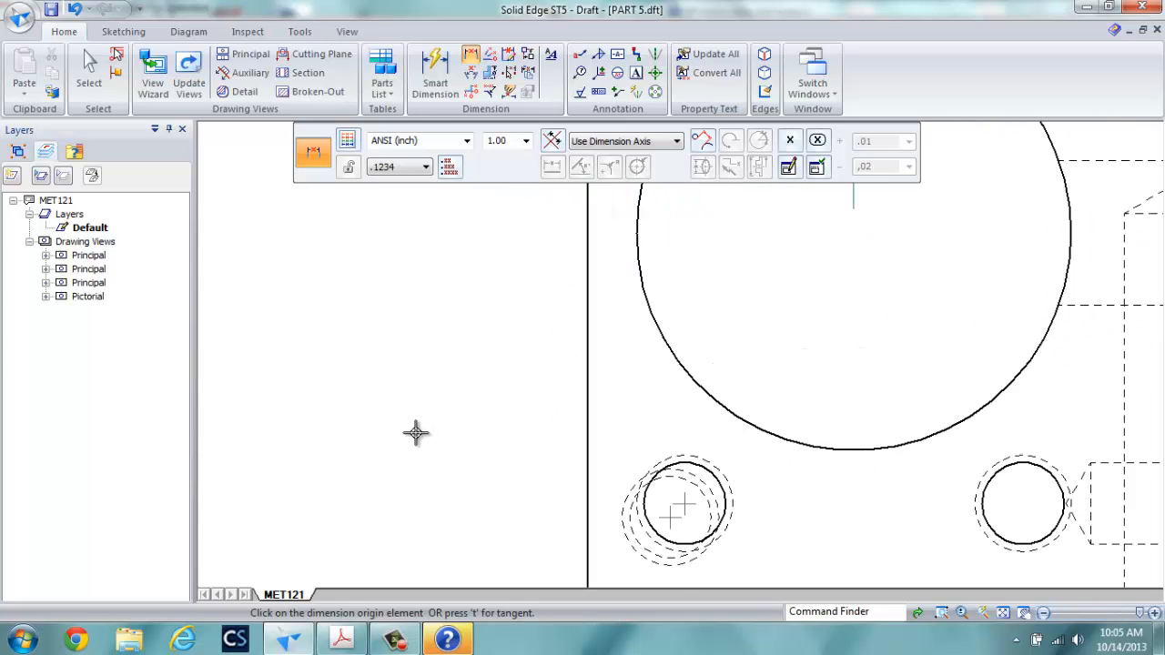
scroll(416, 432, down, 2)
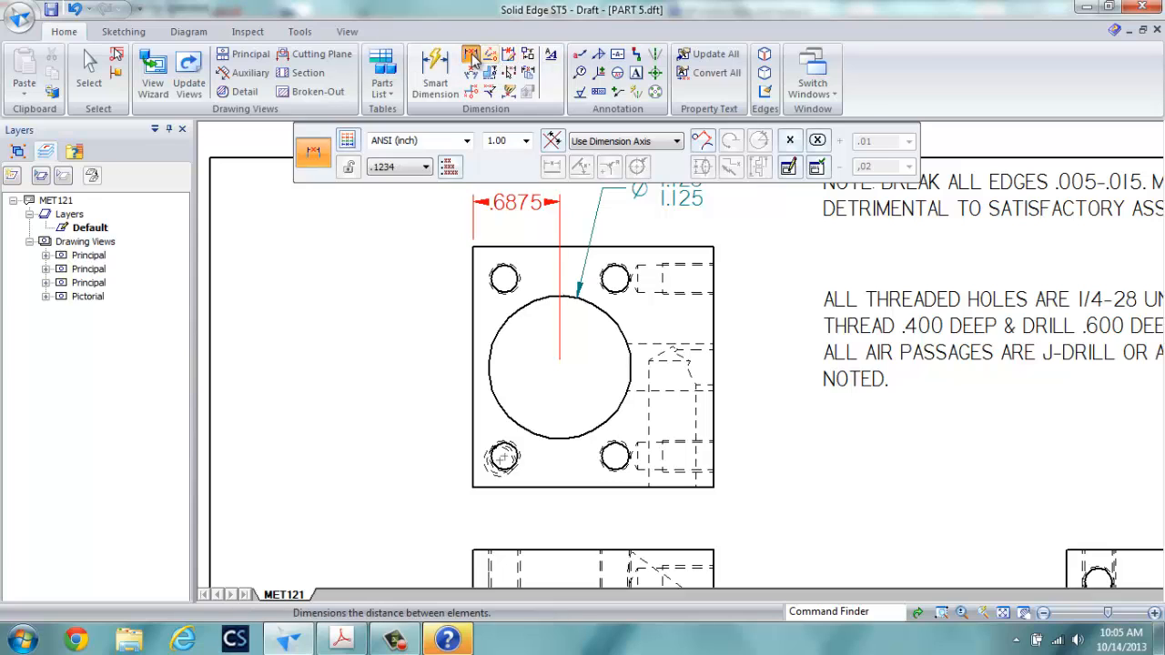
click(471, 54)
click(503, 487)
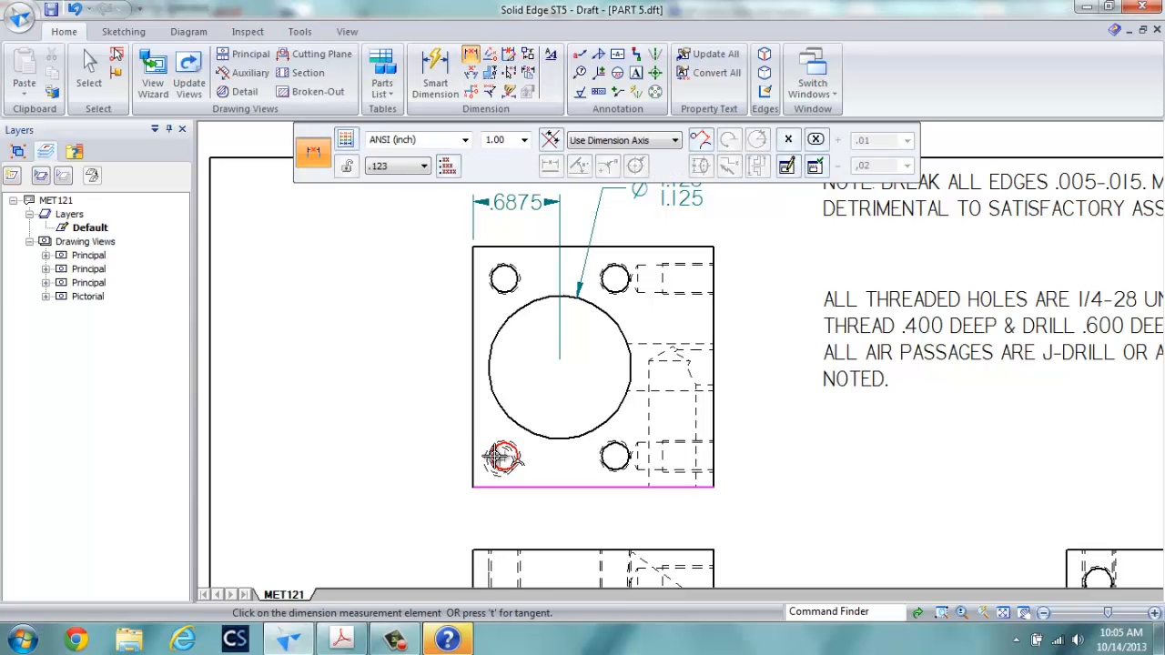
click(501, 457)
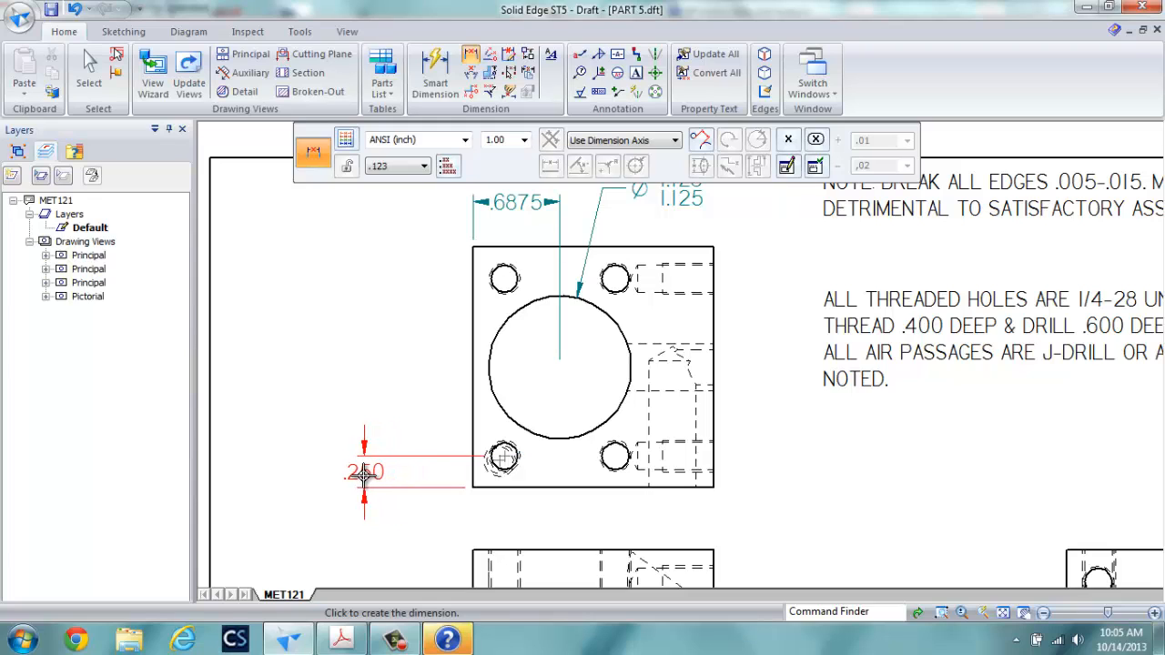
click(363, 472)
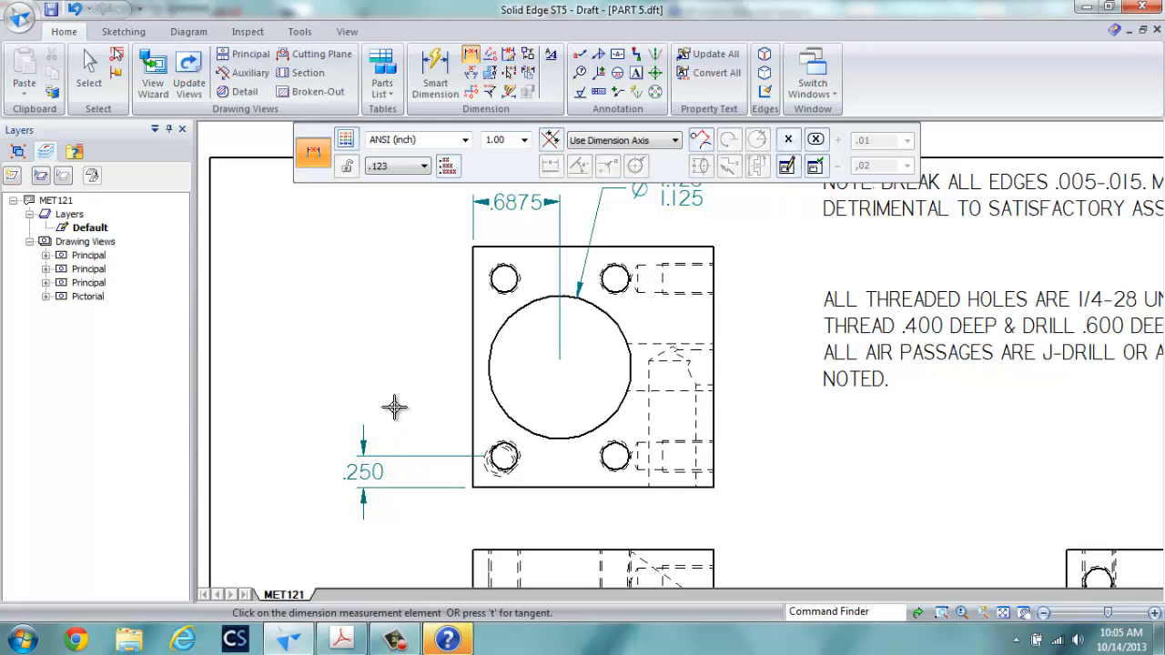
click(491, 363)
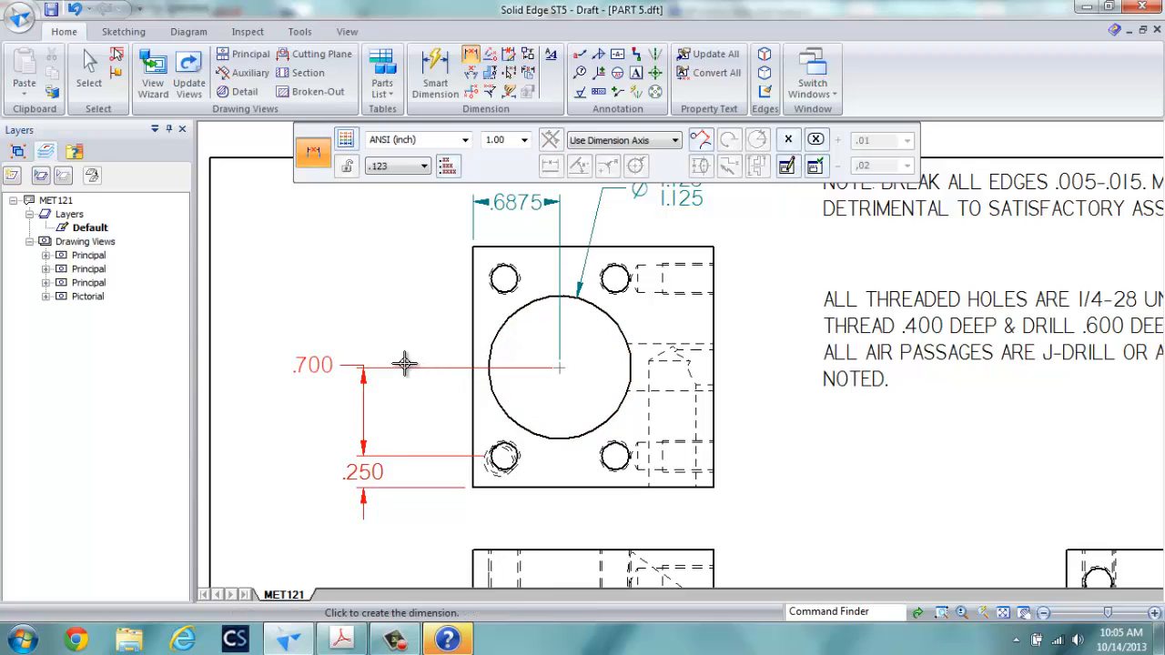
click(378, 401)
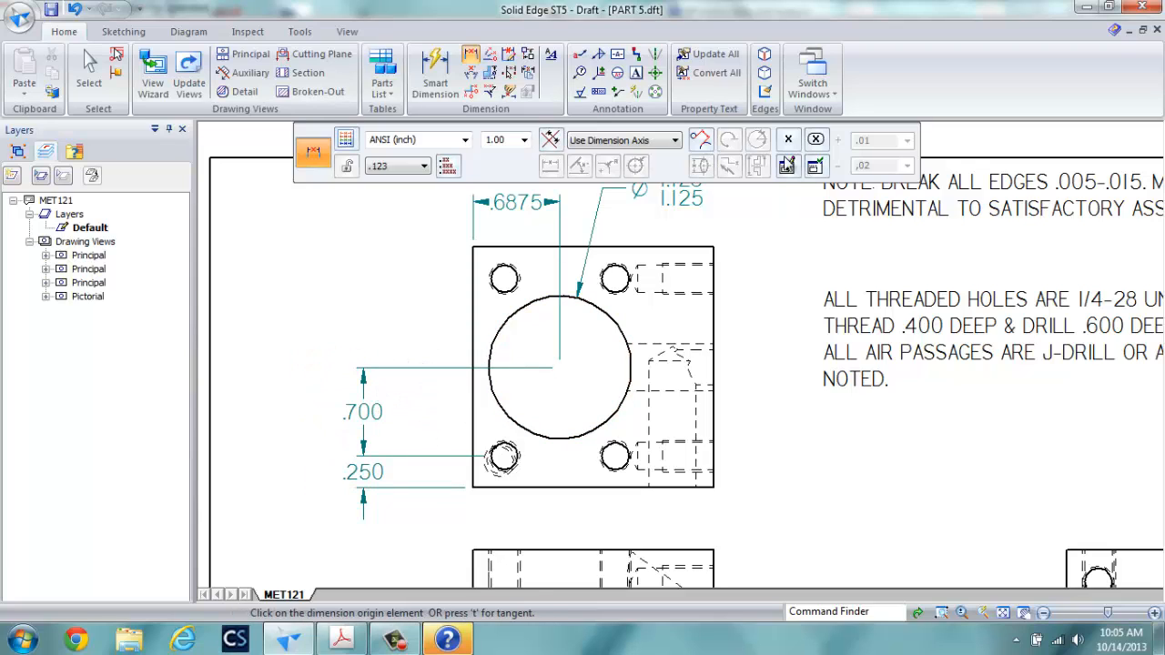
Accept the Center Mark properties with a 0.125 in line extension and add center marks to the two upper corner holes of the lower-right view
click(655, 72)
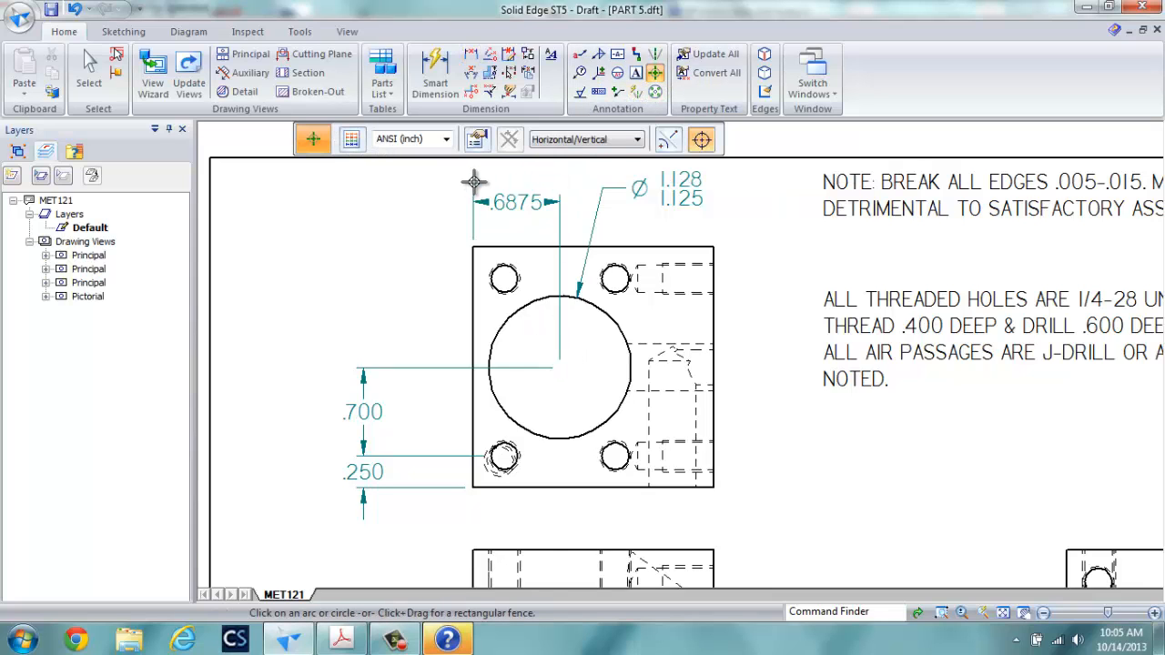
click(478, 139)
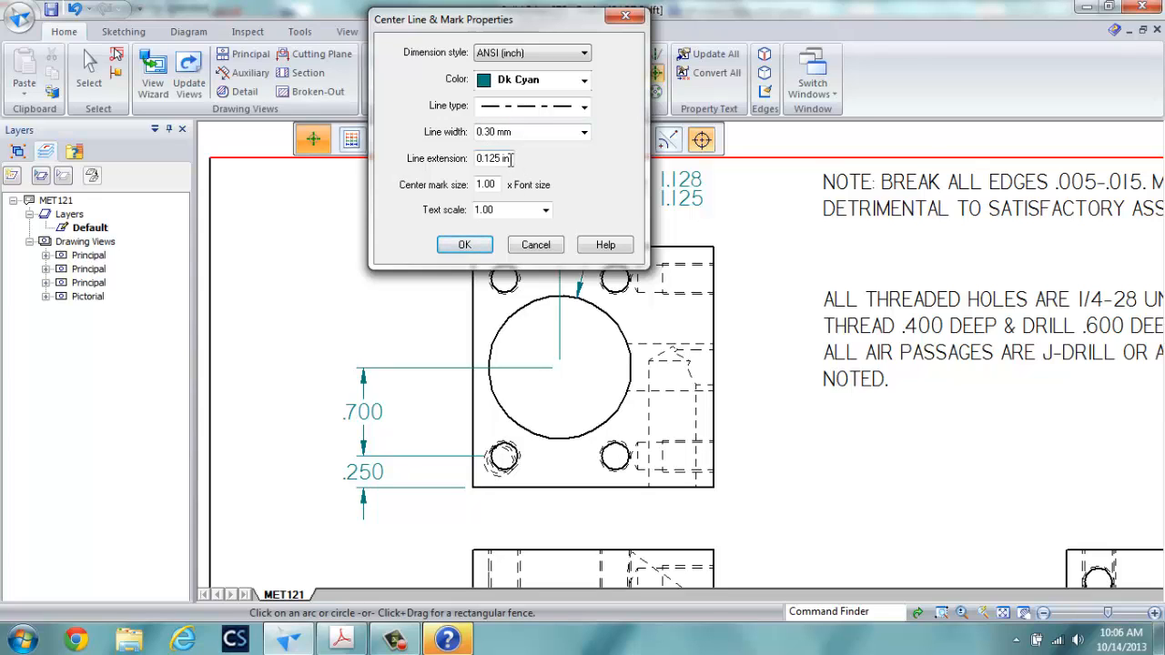
click(465, 244)
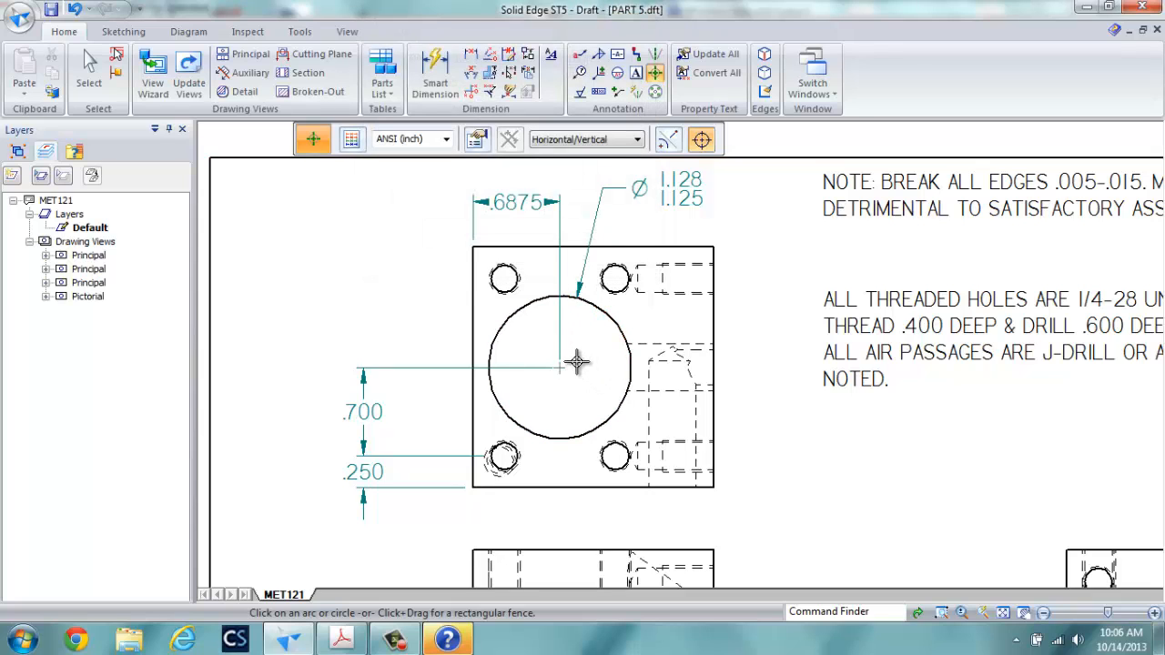
scroll(576, 360, down, 3)
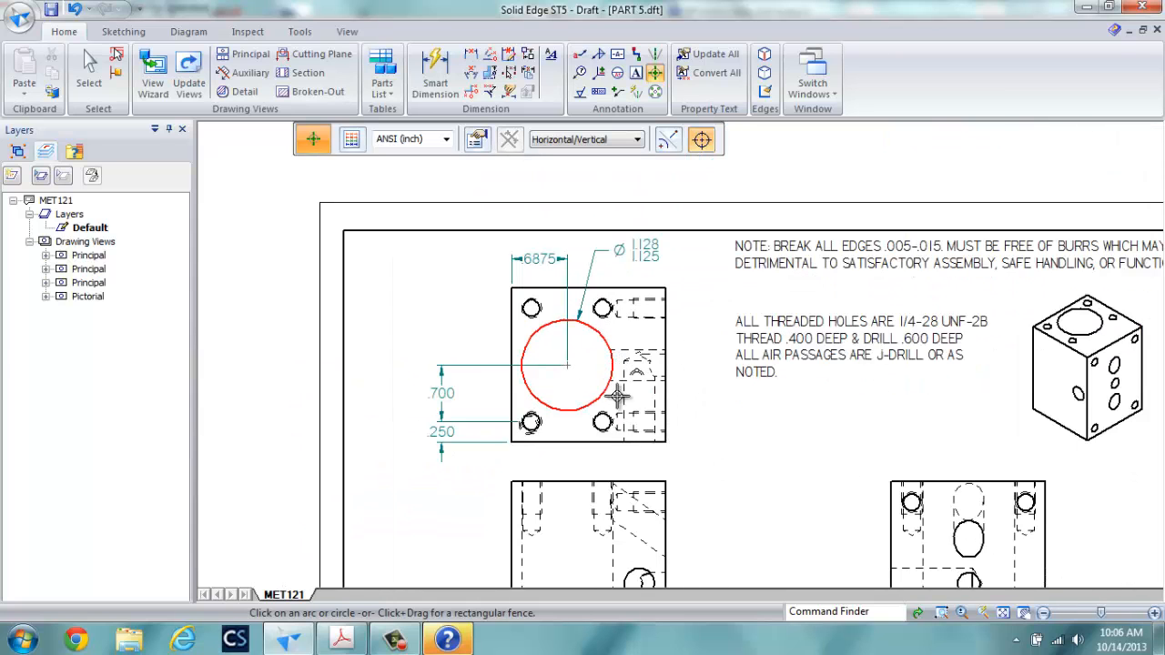
scroll(620, 397, down, 1)
mouse_move(675, 496)
middle_down()
mouse_move(681, 473)
mouse_move(655, 368)
middle_up()
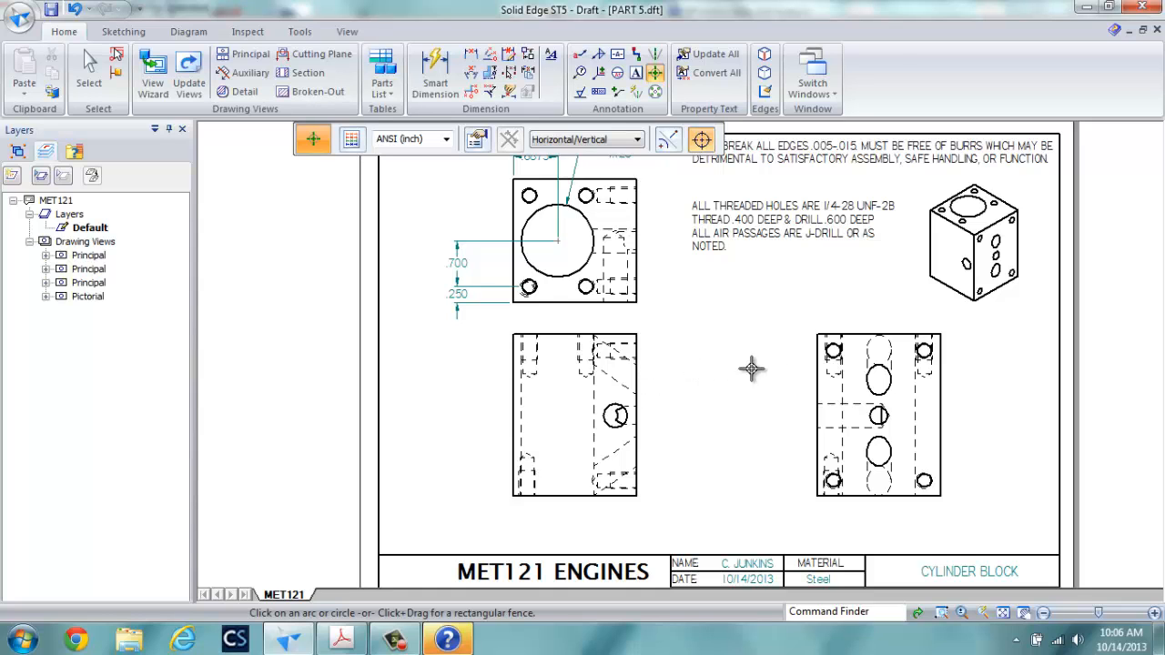
scroll(830, 353, down, 1)
scroll(831, 353, up, 5)
click(828, 352)
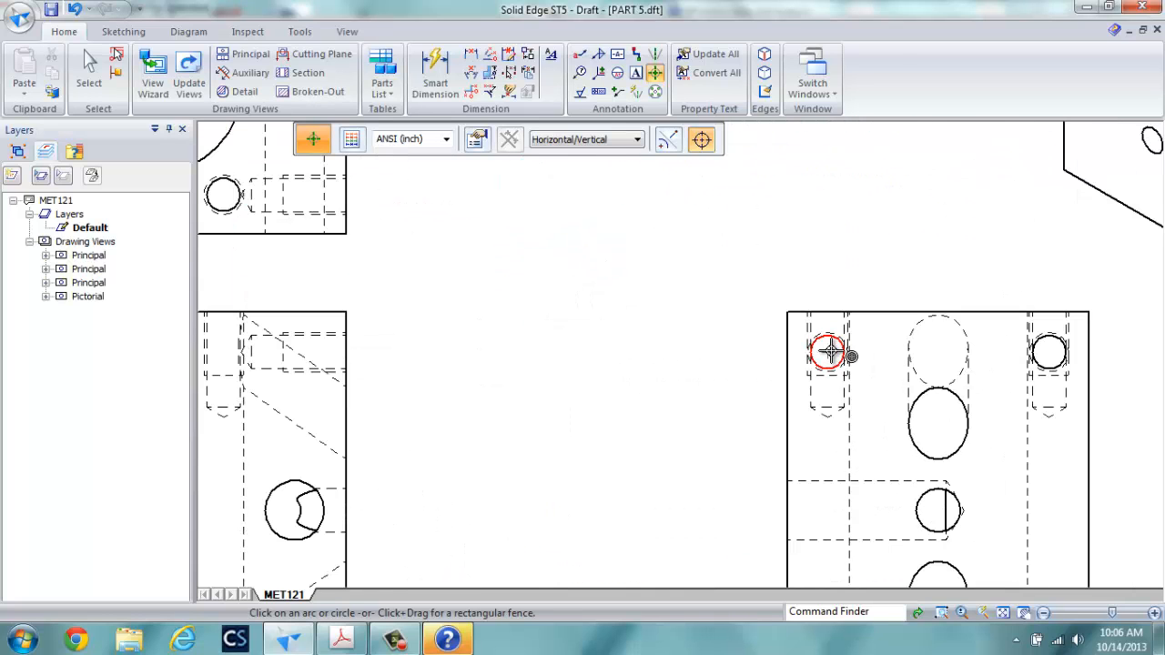
click(1051, 351)
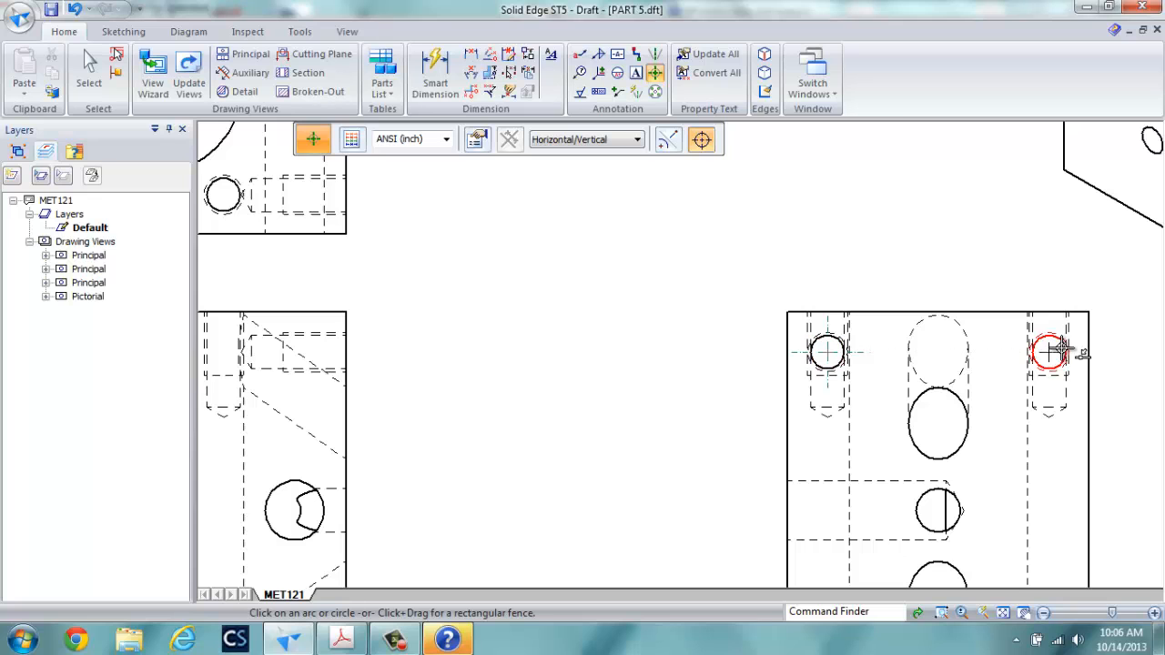
Switch from the draft sheet to the open Part 5.par model
scroll(701, 338, down, 1)
scroll(714, 368, down, 1)
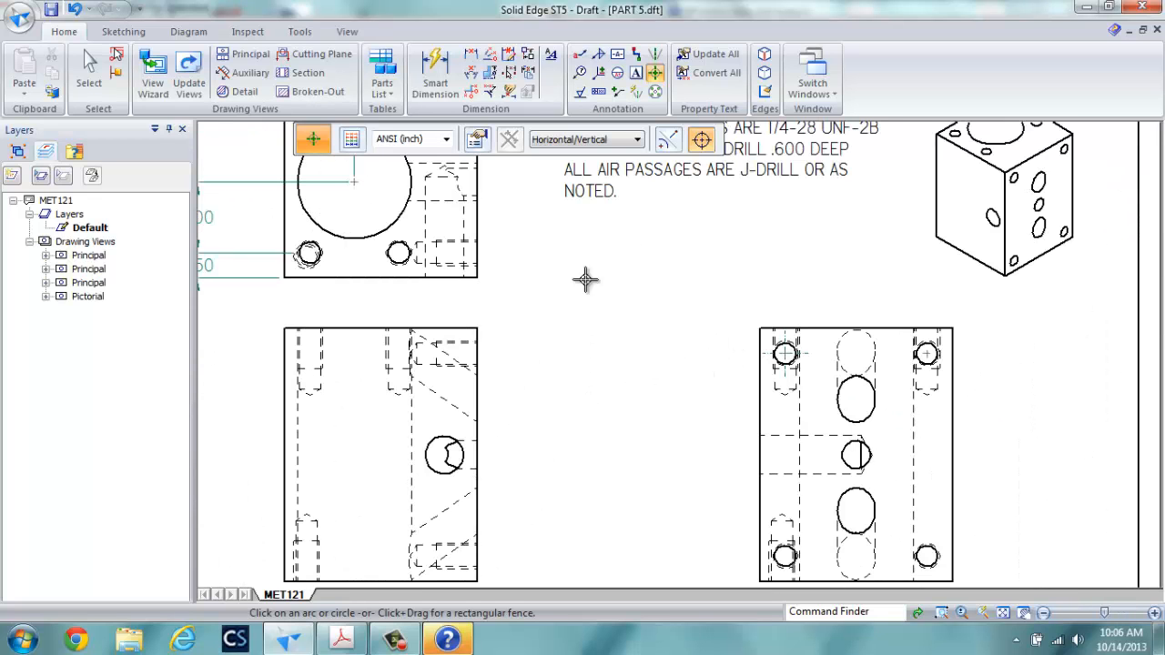
click(822, 91)
click(851, 186)
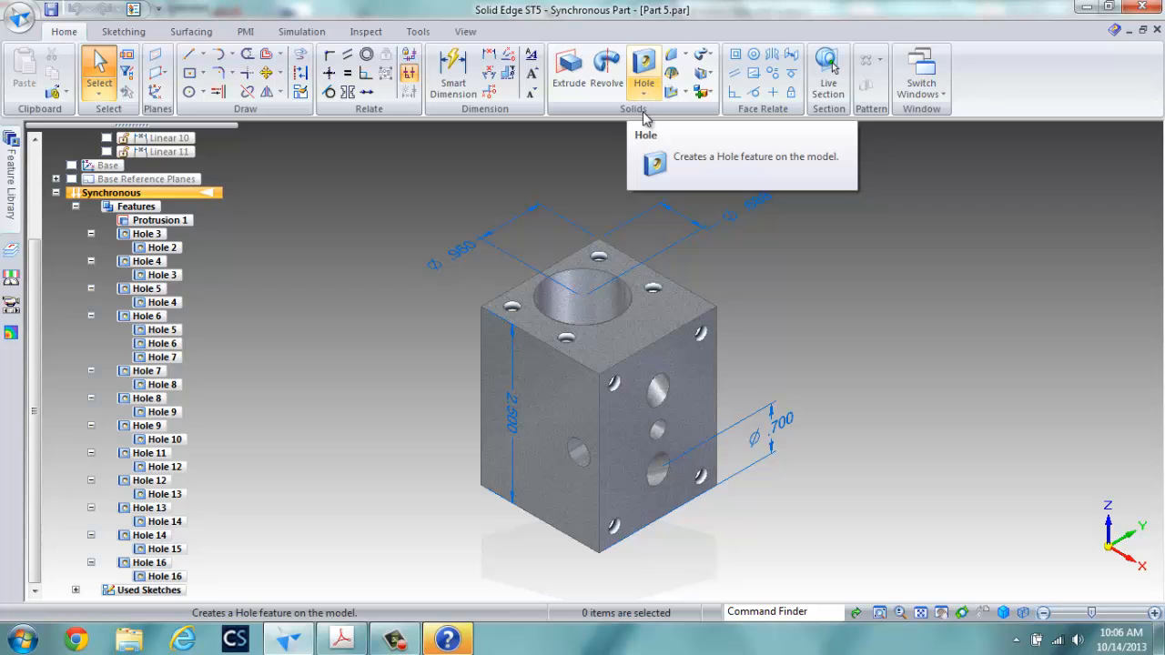
Dimension the threaded corner hole on the block's bottom face from the adjacent side edge and set the distance to .25
middle_drag(482, 396, 561, 318)
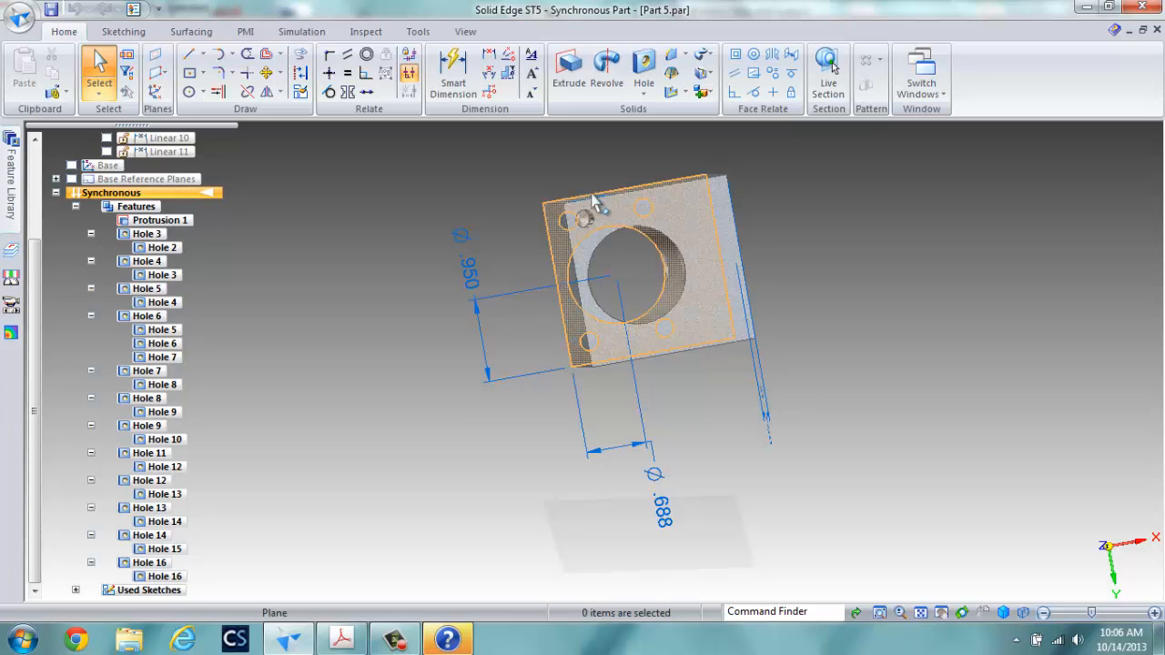
scroll(593, 196, down, 4)
scroll(595, 197, up, 5)
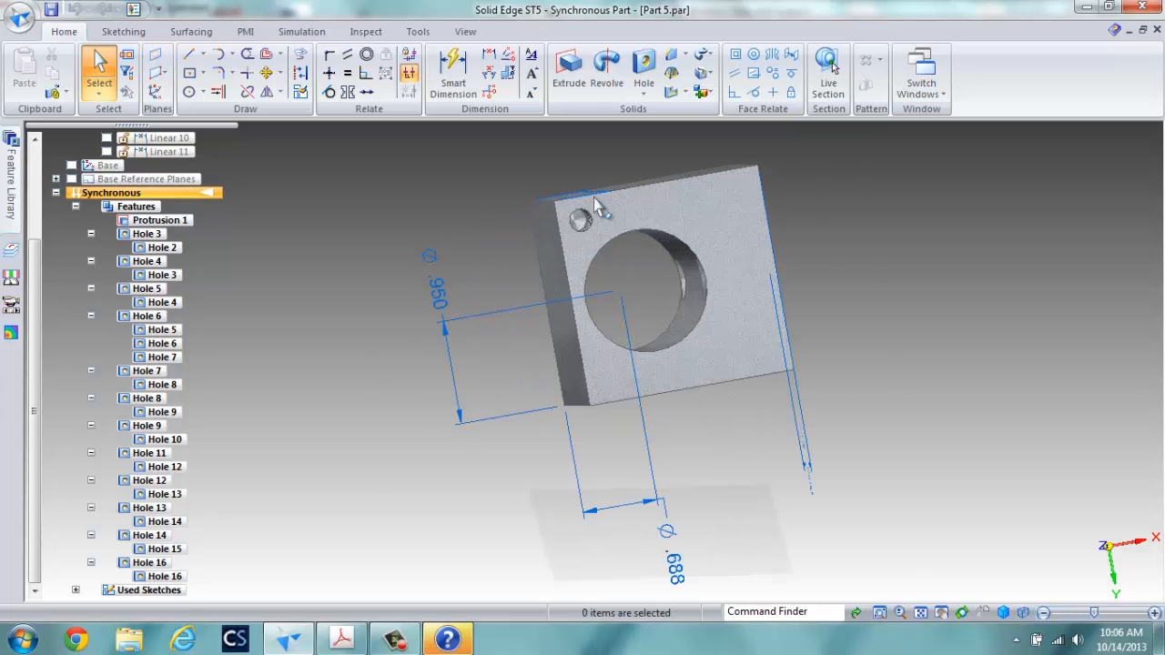
scroll(595, 198, up, 2)
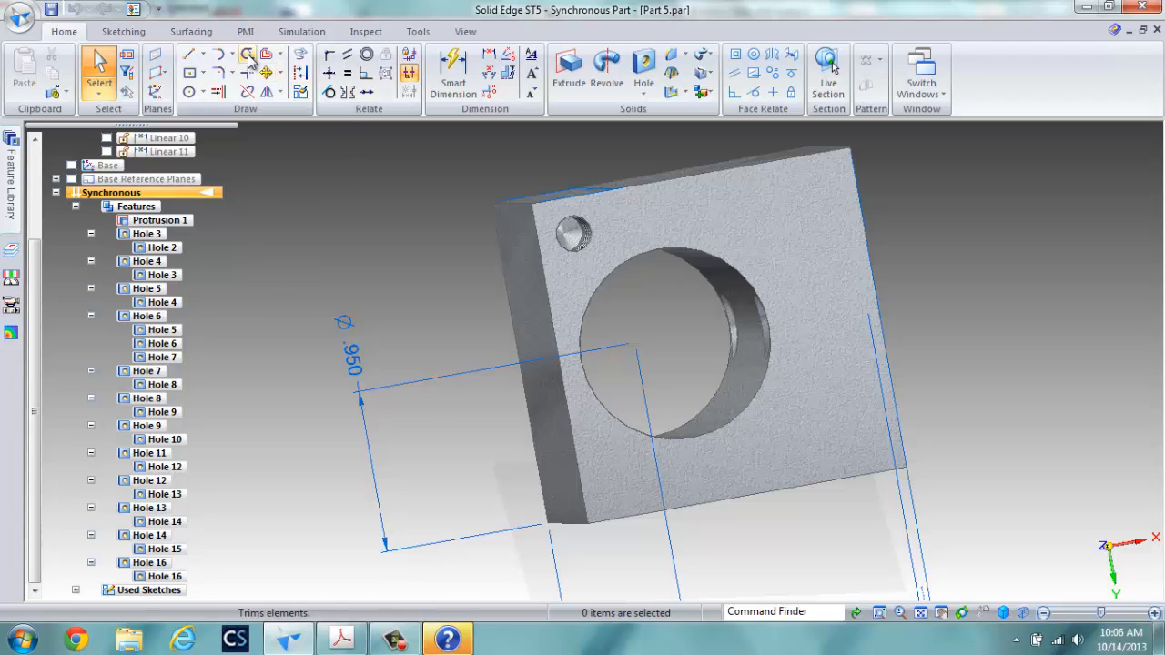
click(489, 55)
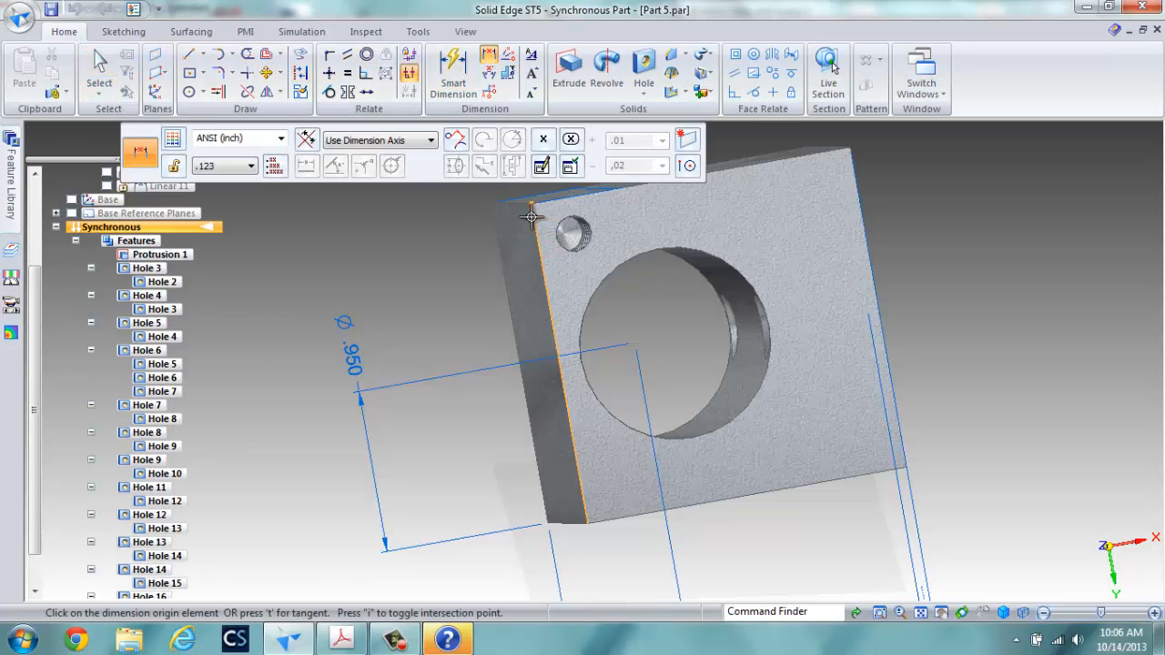
click(531, 216)
click(571, 216)
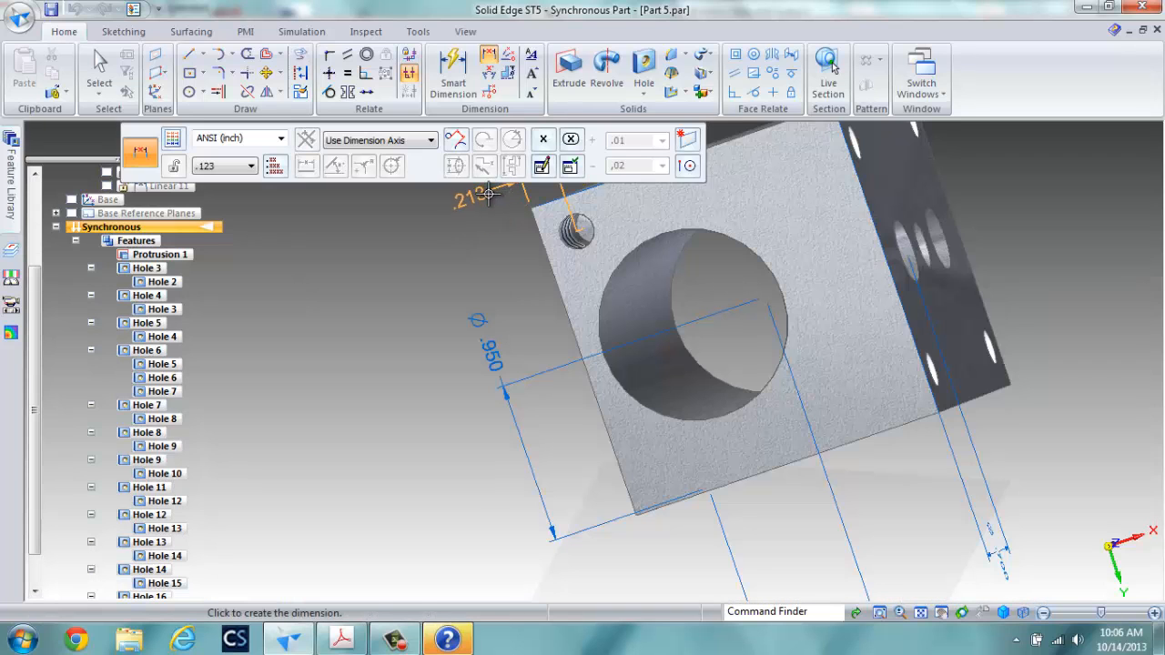
click(488, 194)
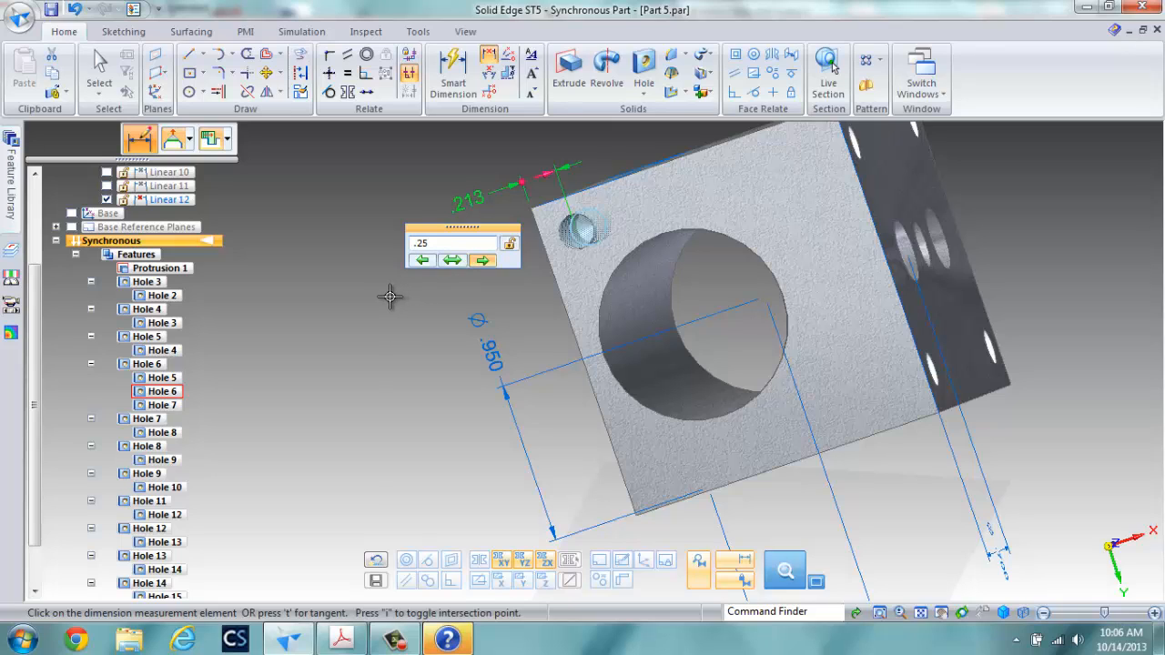
key(Return)
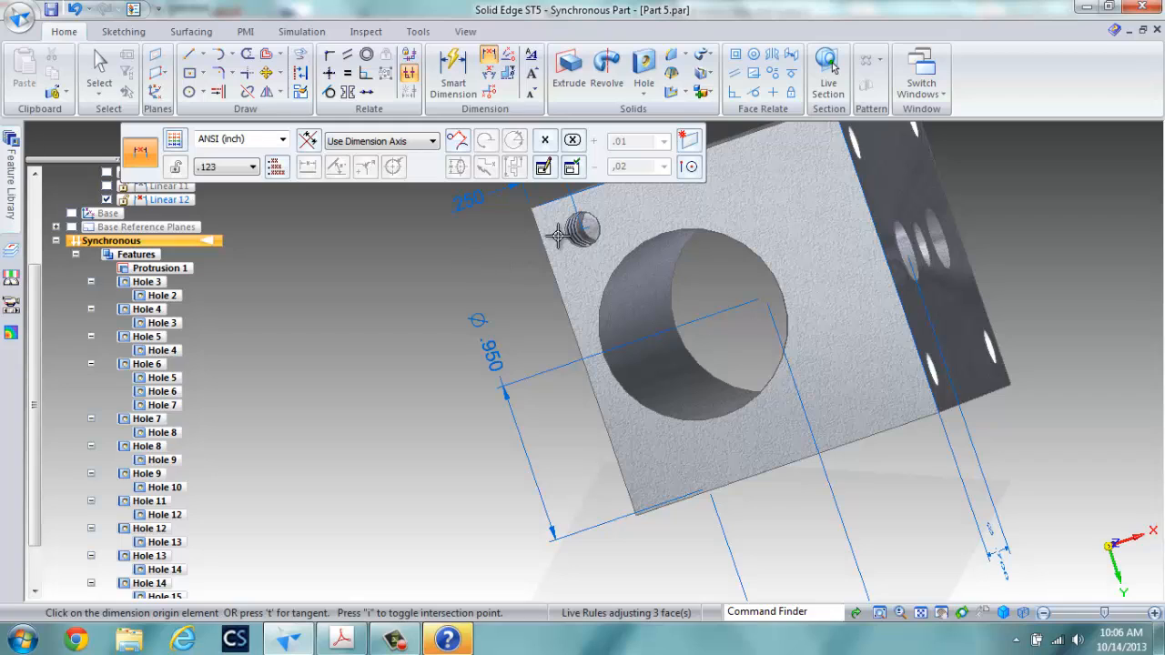
Dimension the bottom face's threaded corner hole from the block corner in the second direction and set the distance to .25
click(568, 233)
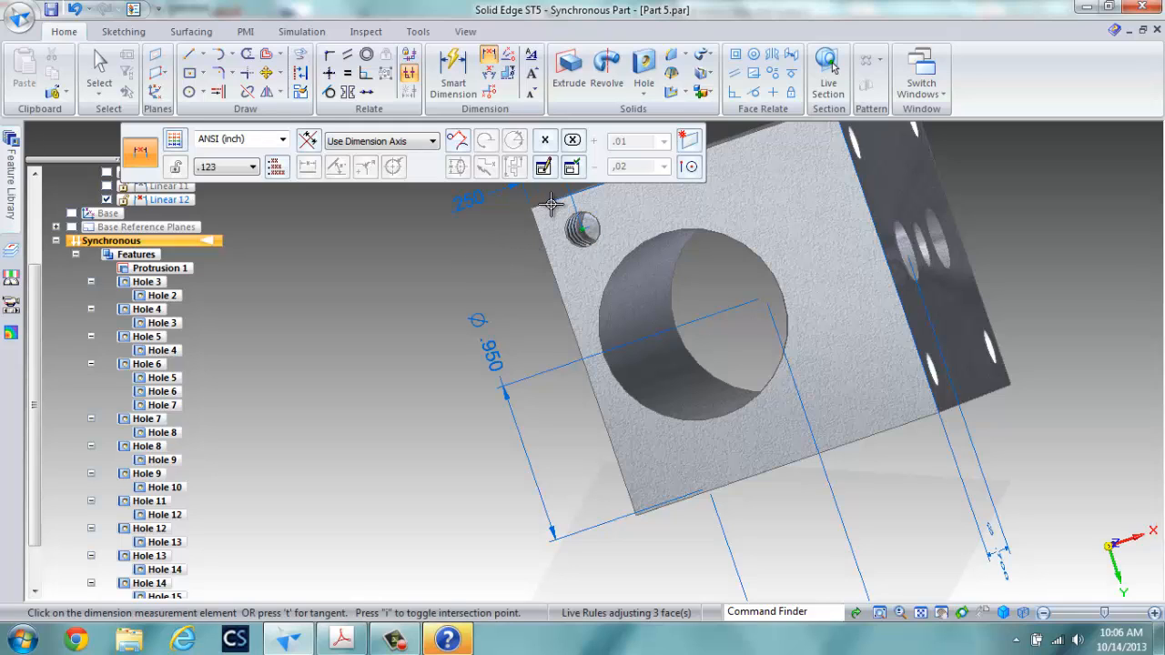
right_click(479, 258)
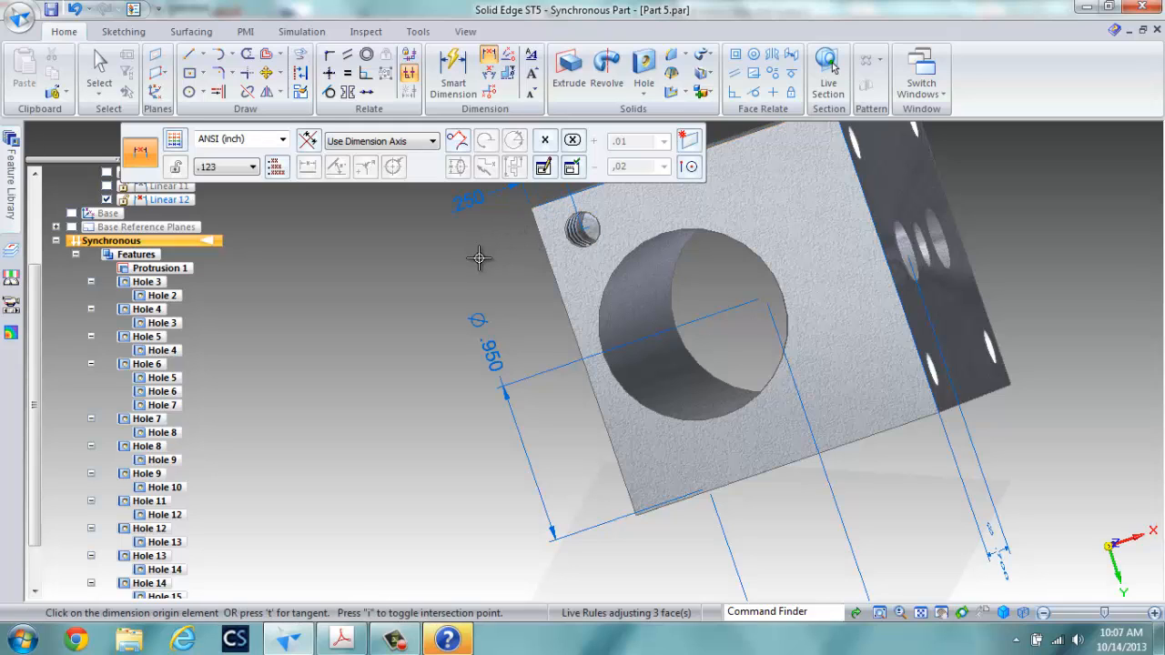
click(546, 203)
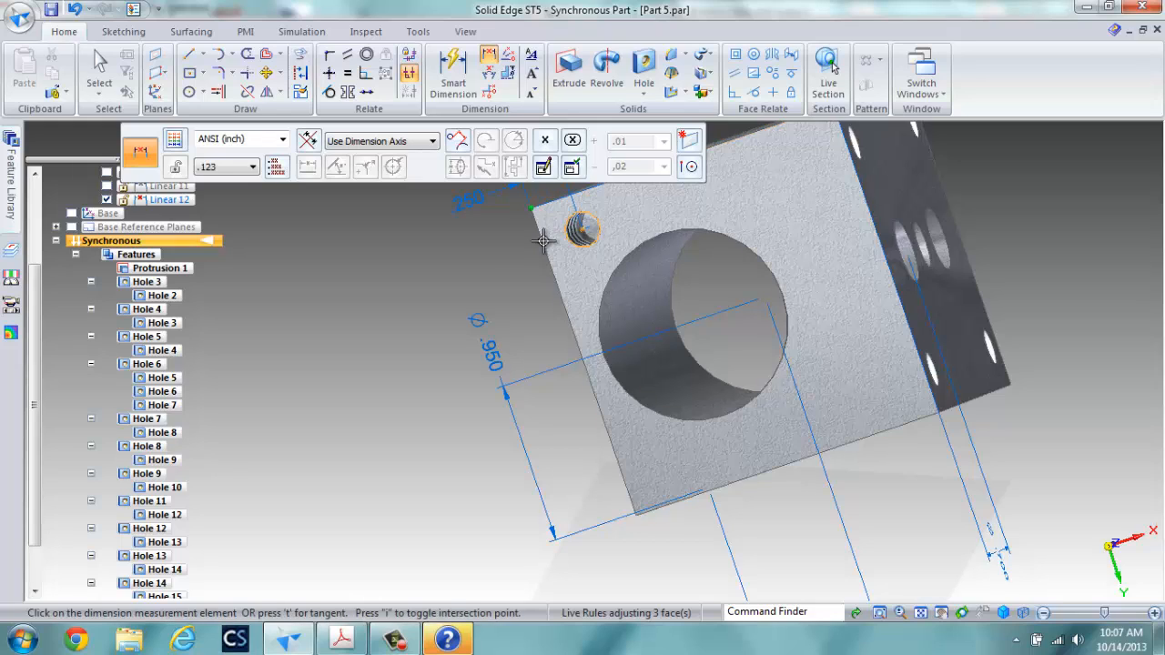
click(570, 234)
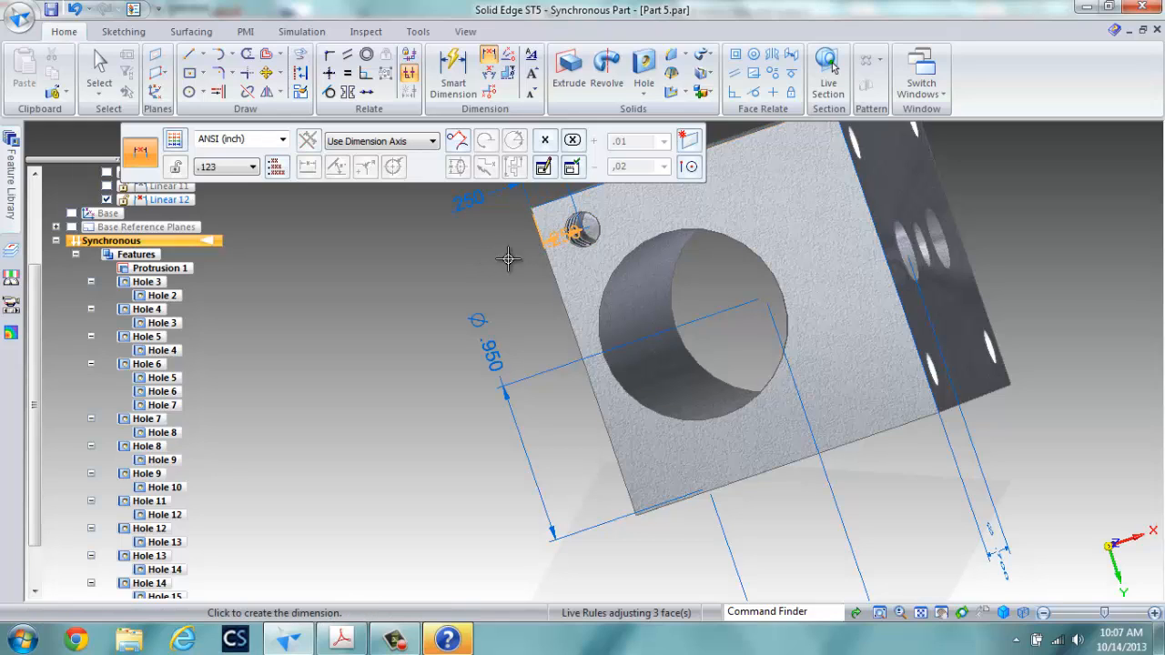
click(345, 261)
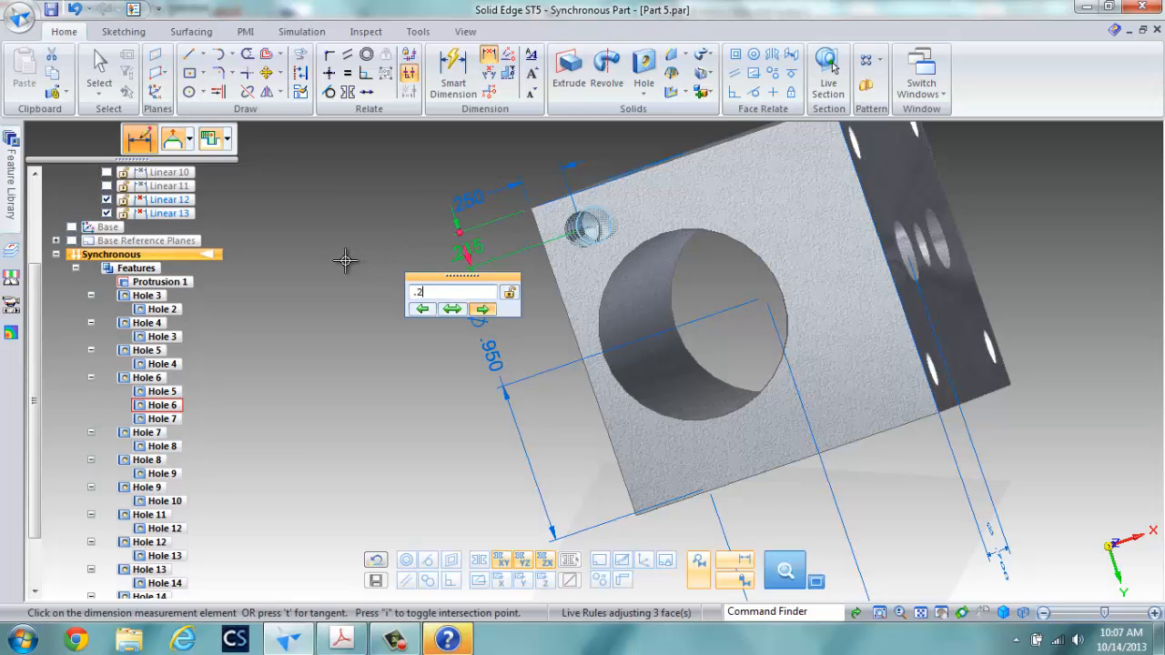
text(.25)
key(Return)
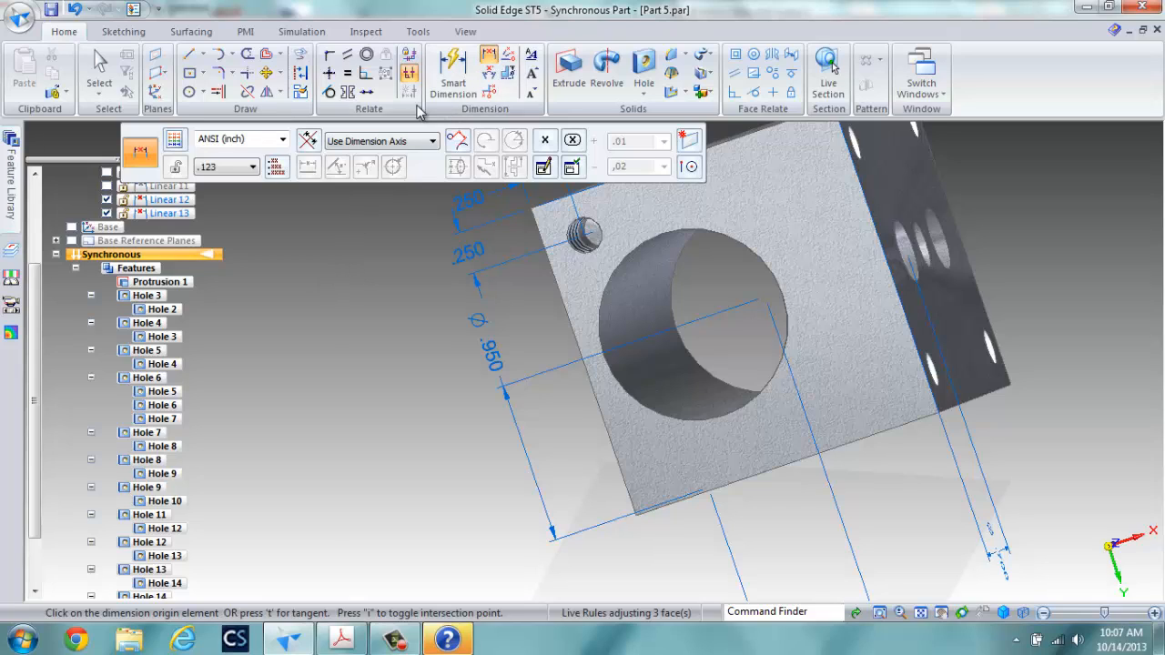
click(100, 71)
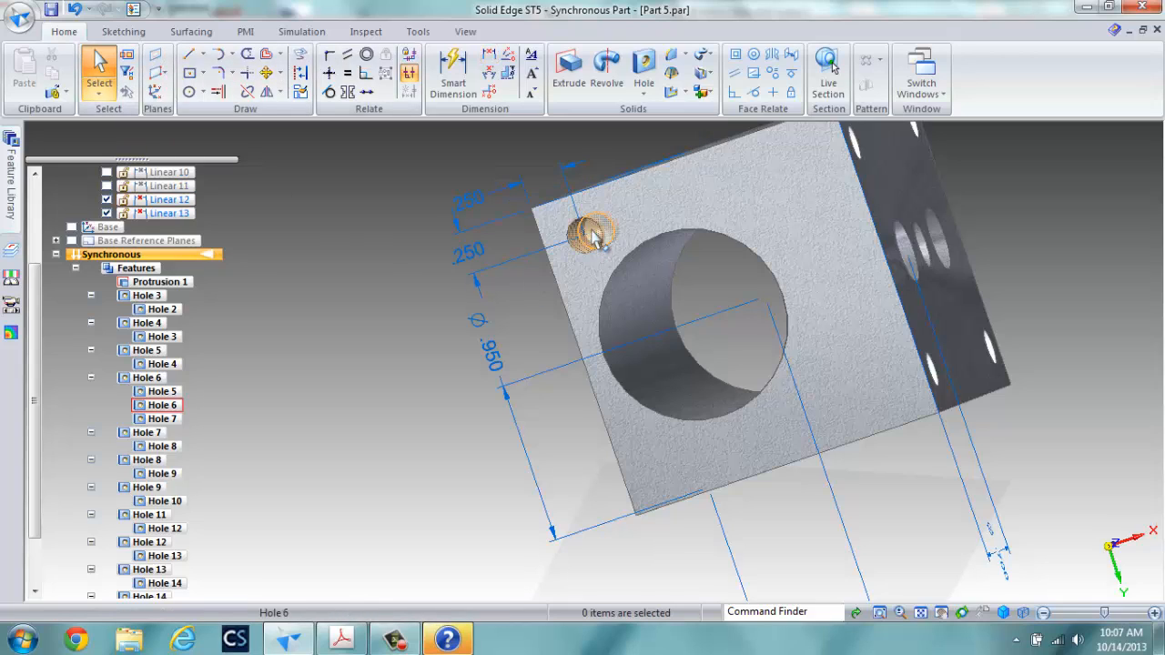
Copy the threaded corner hole along the nearby side edge to the adjacent corner, on the same side of the large bore
click(515, 262)
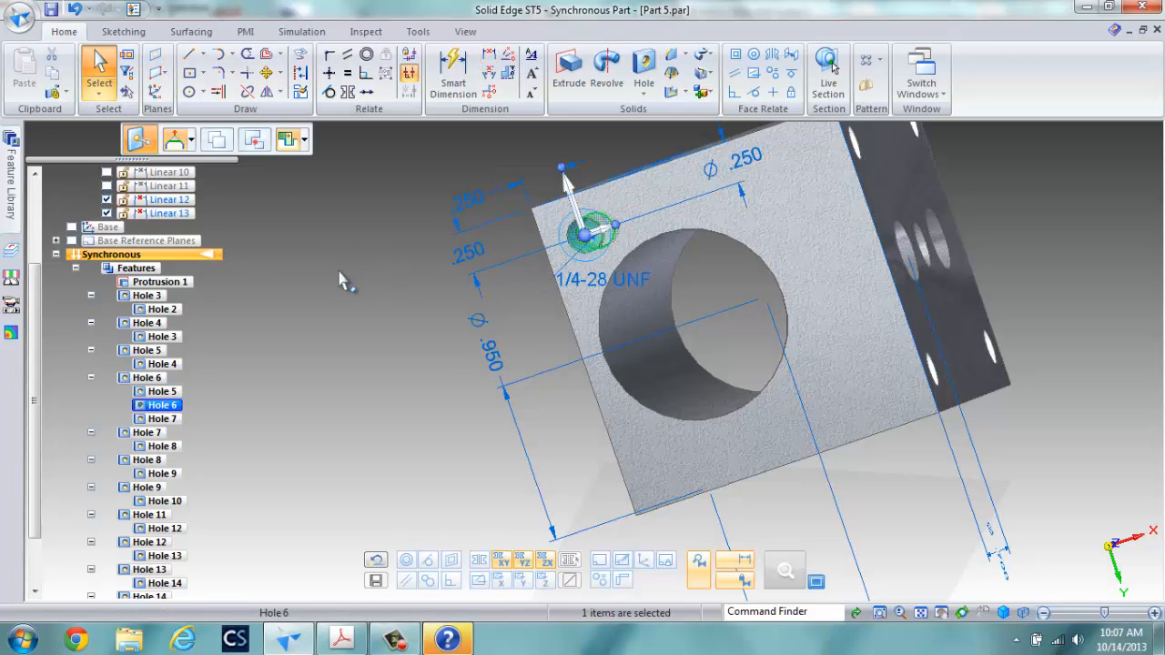
click(586, 236)
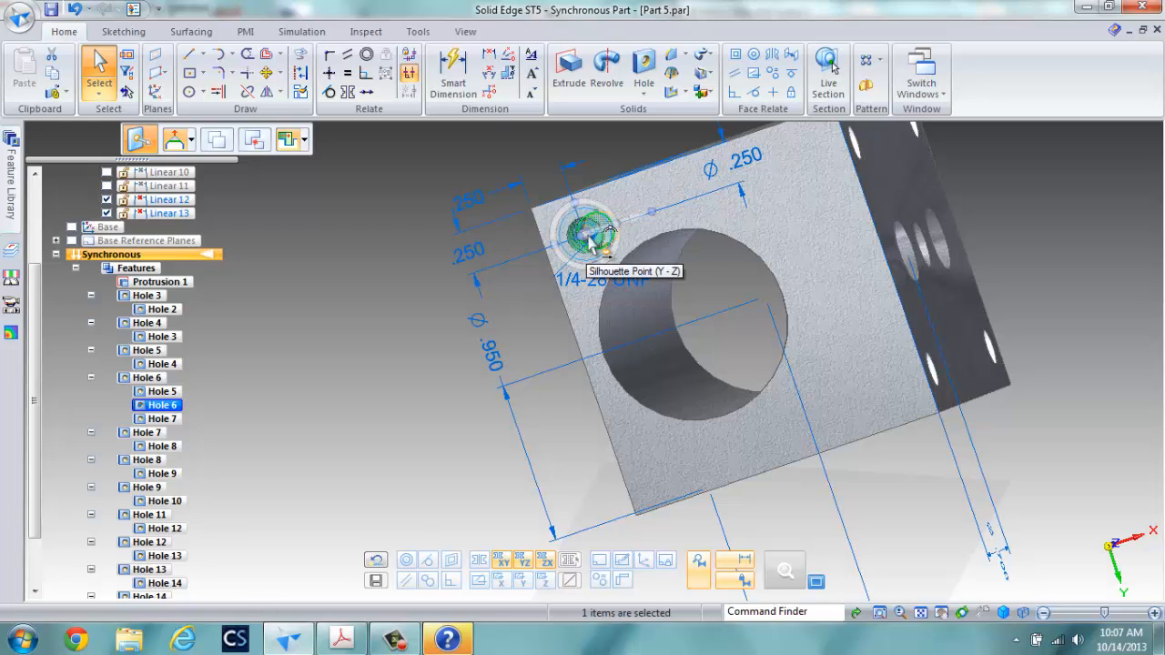
click(596, 266)
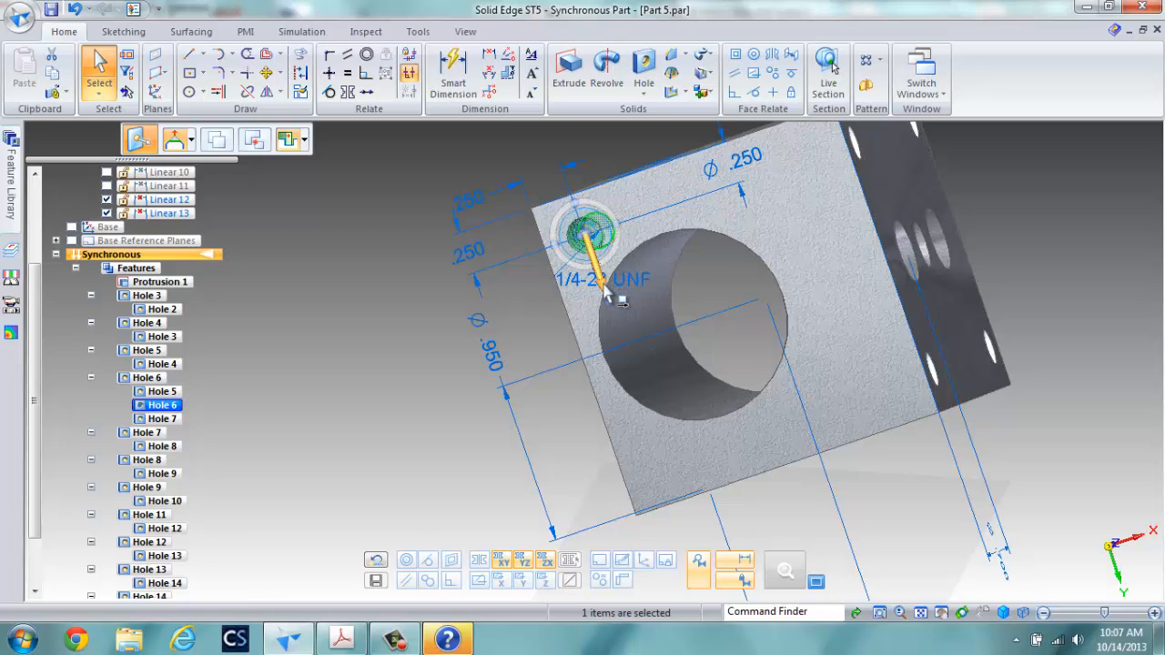
click(217, 139)
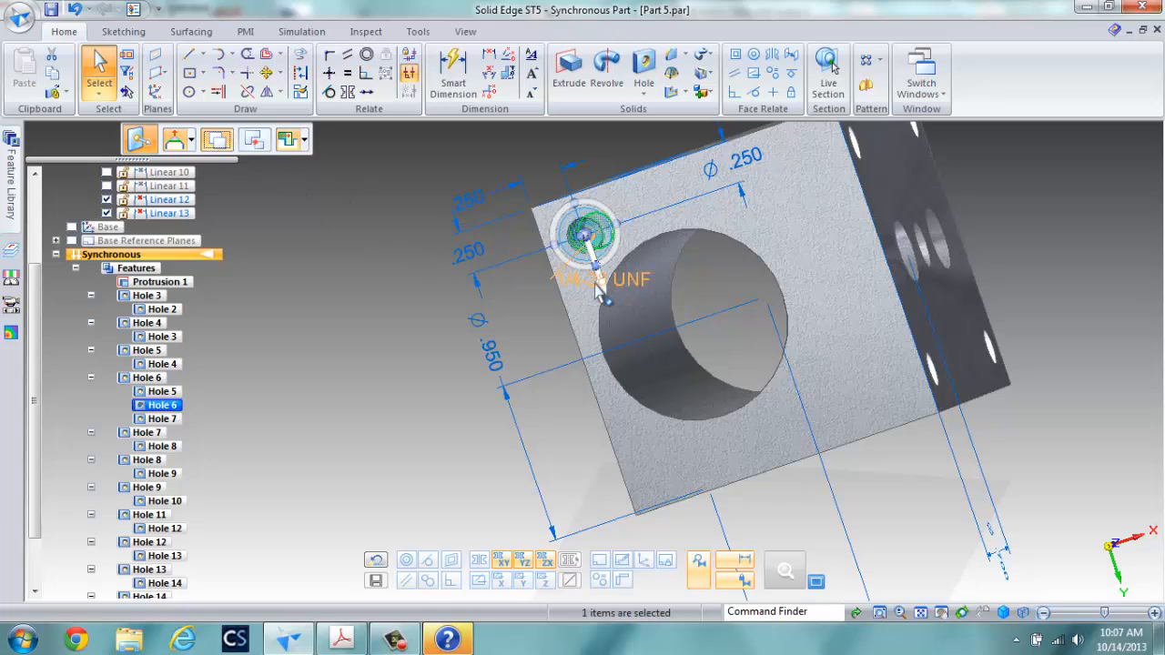
click(613, 313)
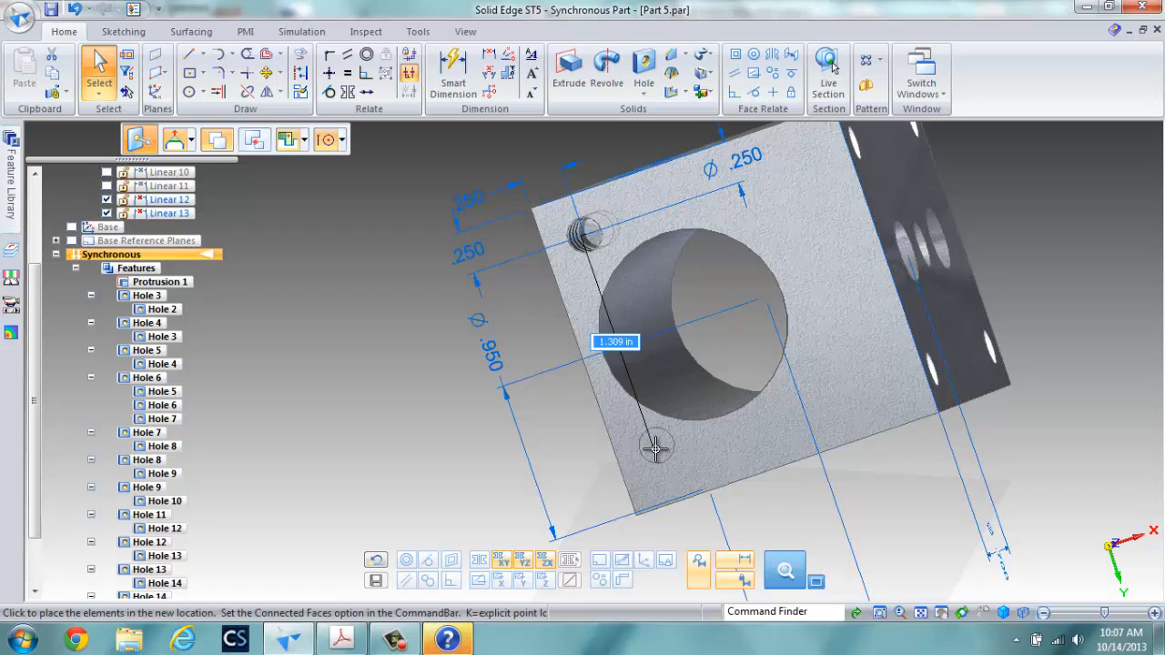
text(1)
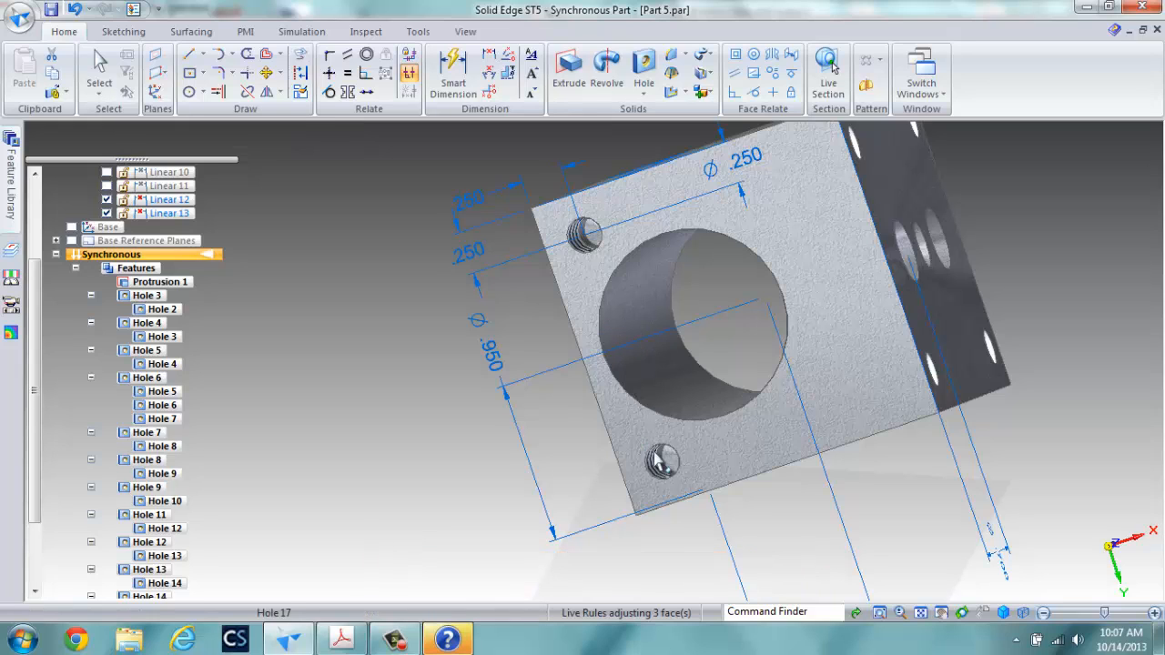
click(580, 445)
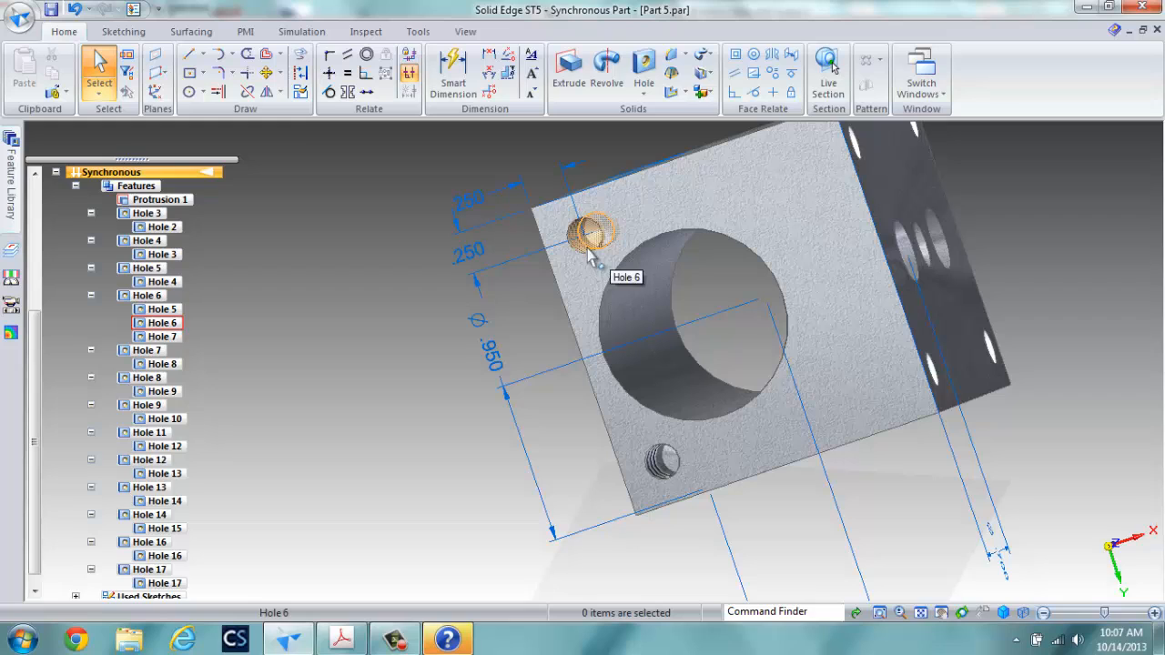
Copy the original threaded corner hole perpendicular to that side edge, to the far side of the large bore
click(590, 250)
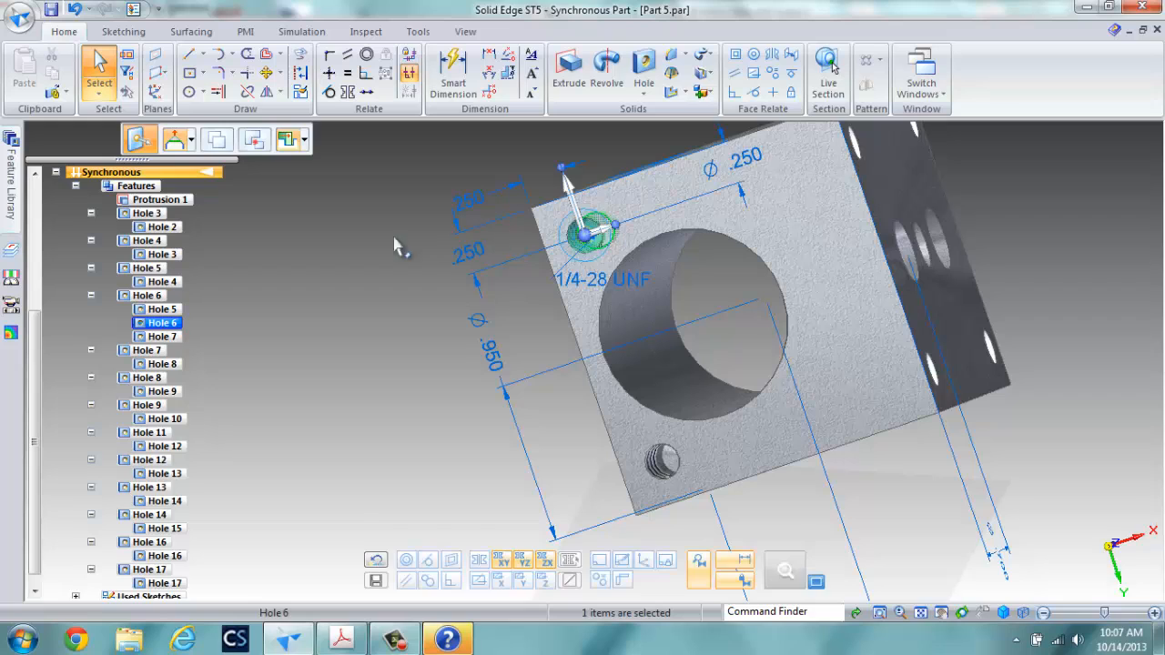
click(216, 139)
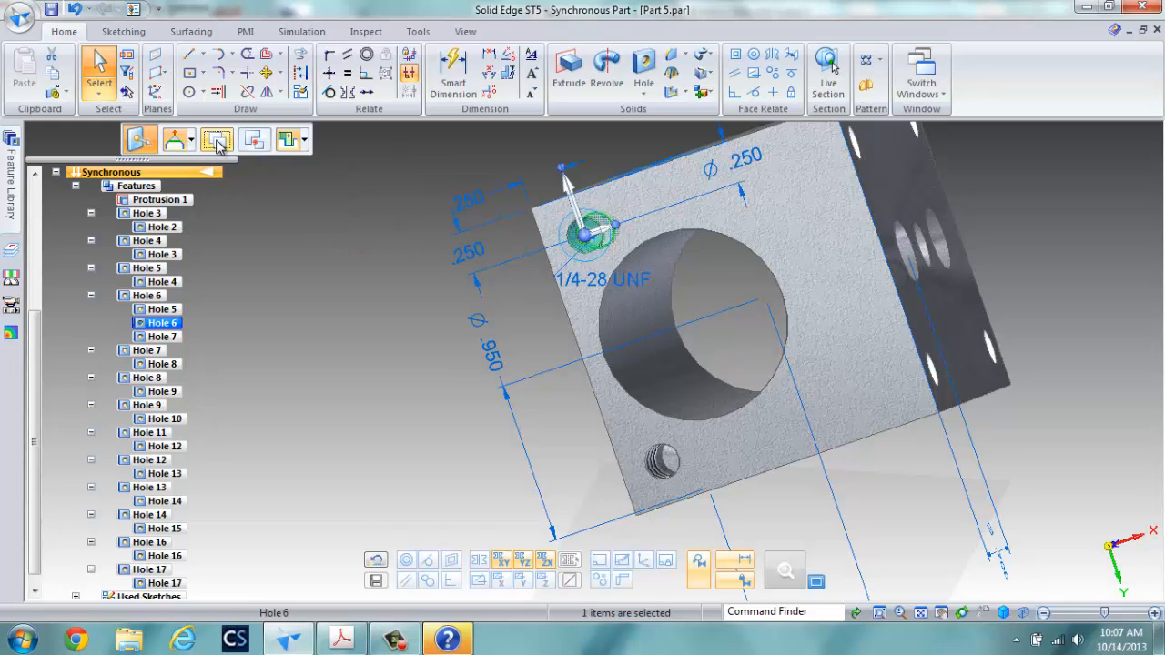
click(596, 238)
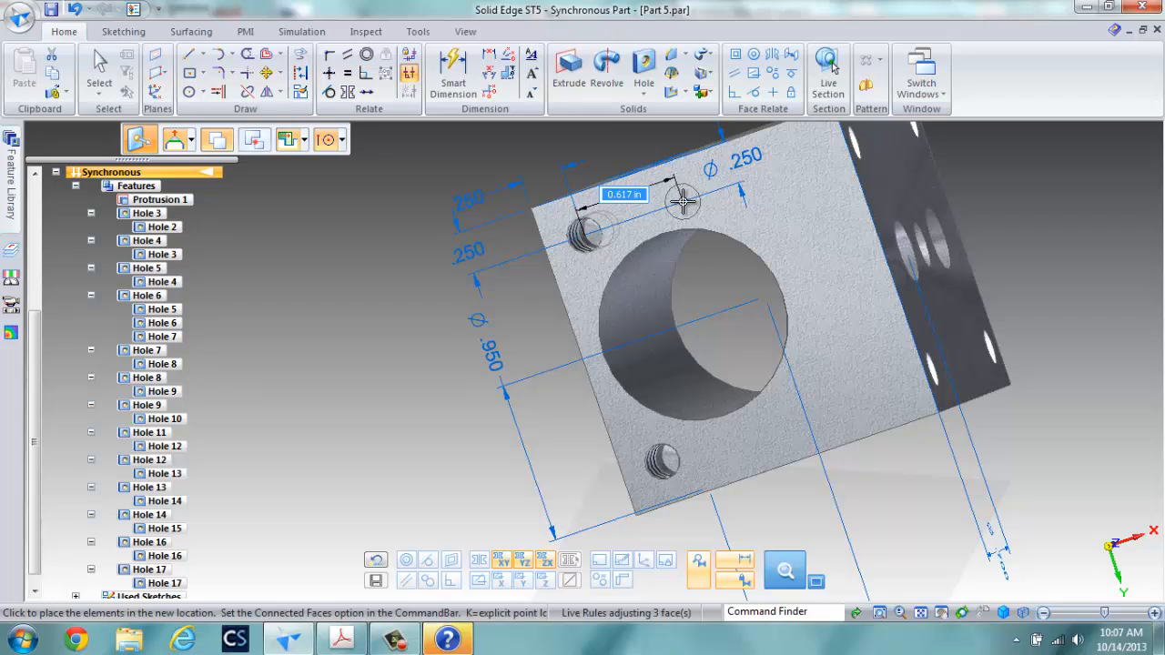
text(1.125-.)
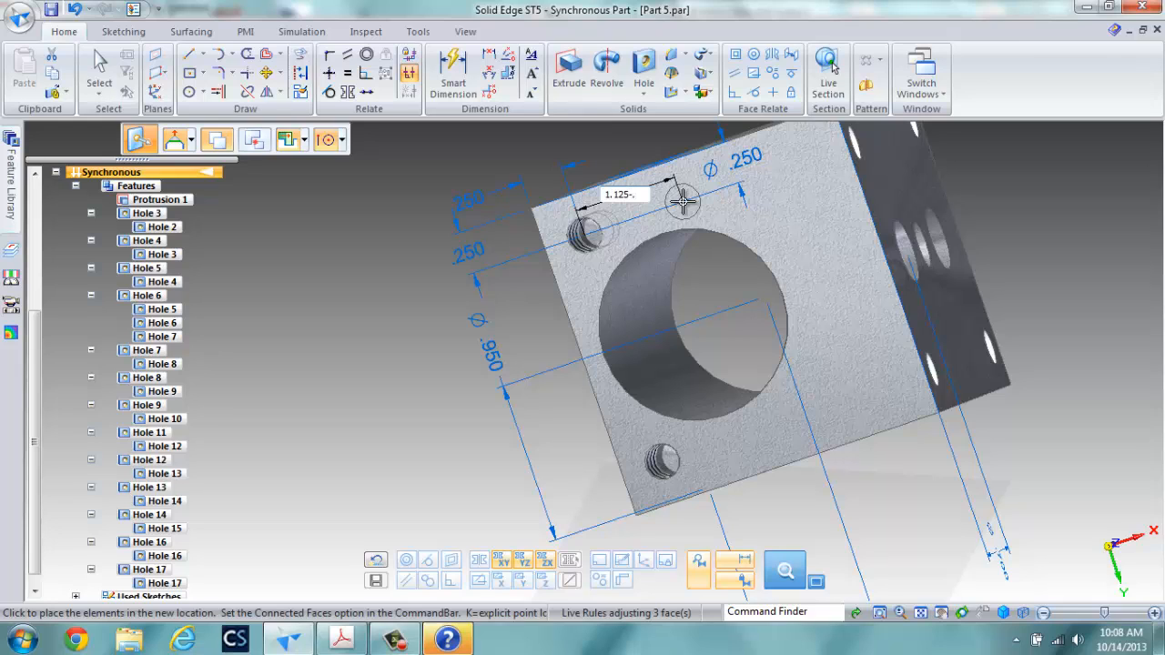
click(682, 202)
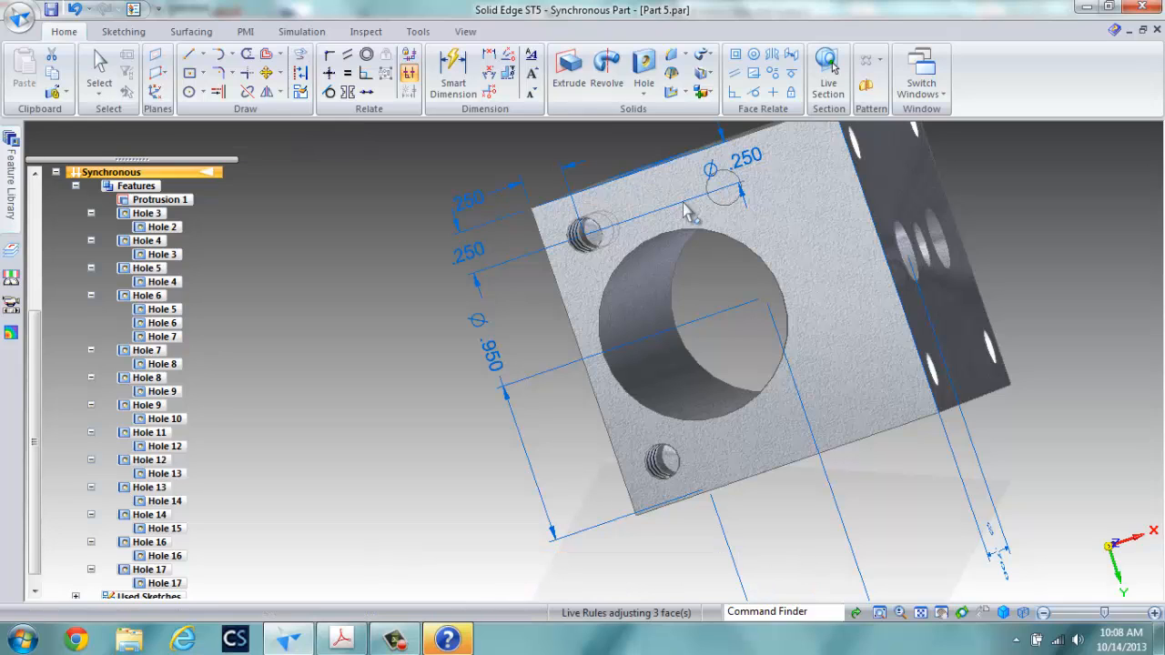
click(656, 135)
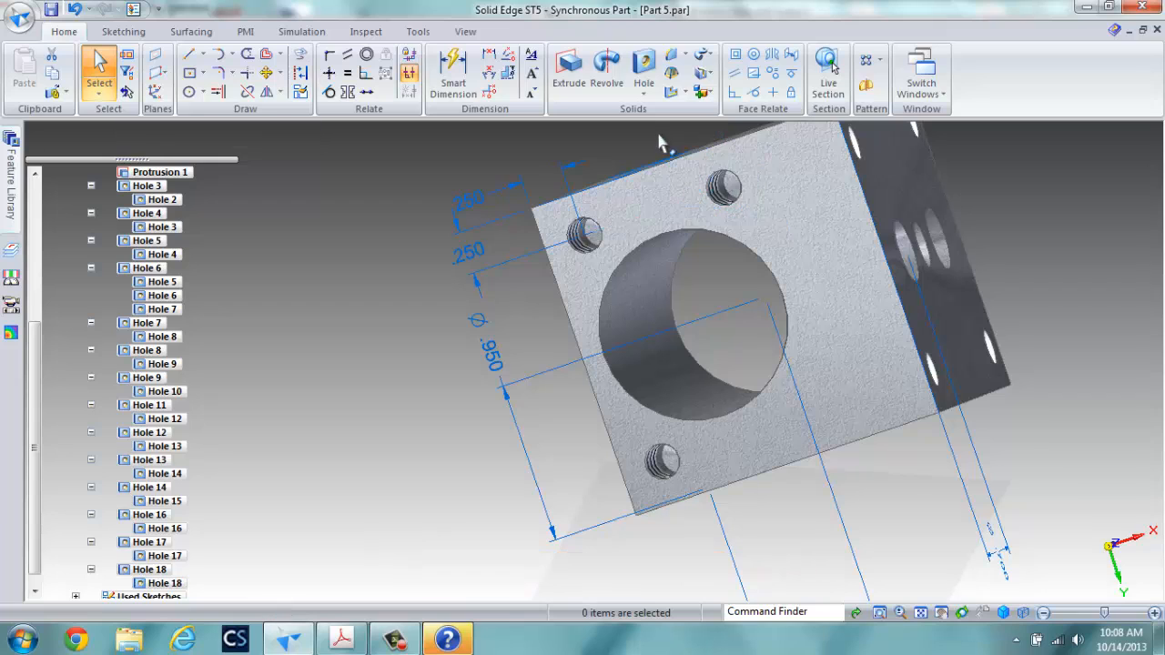
click(738, 198)
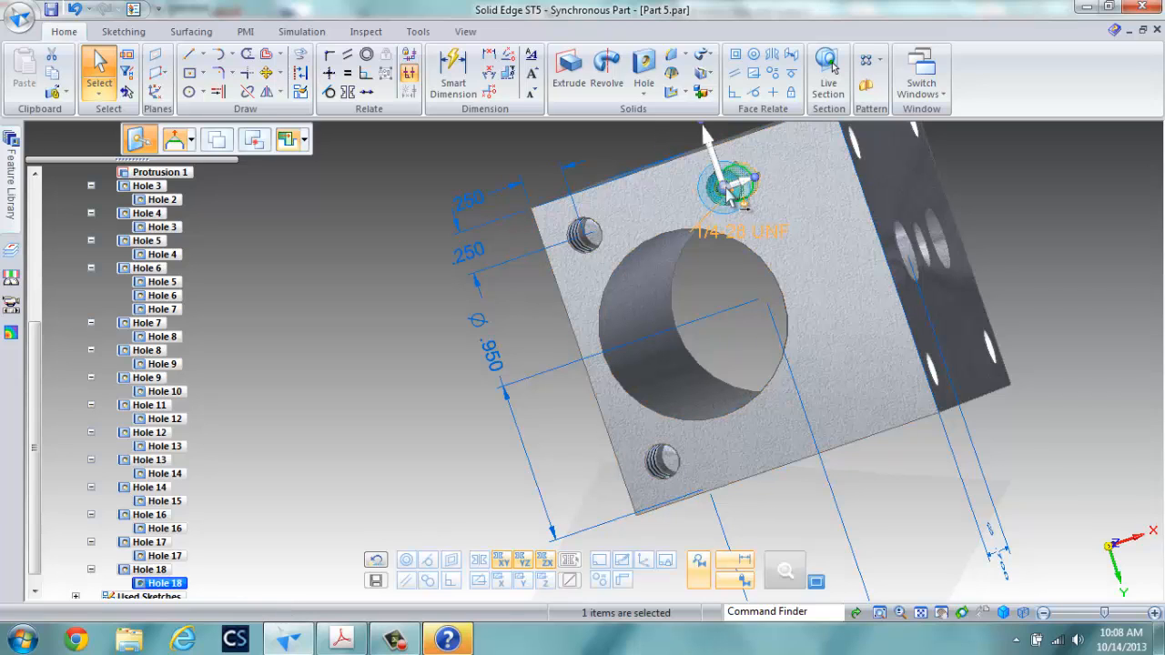
click(727, 187)
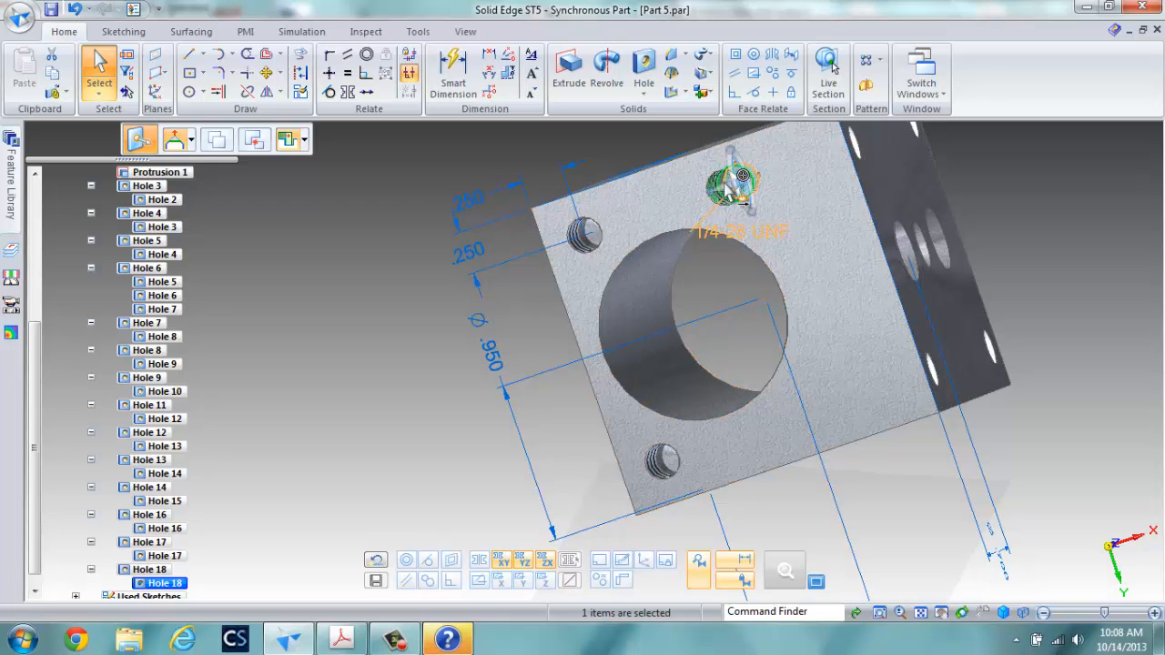
click(730, 189)
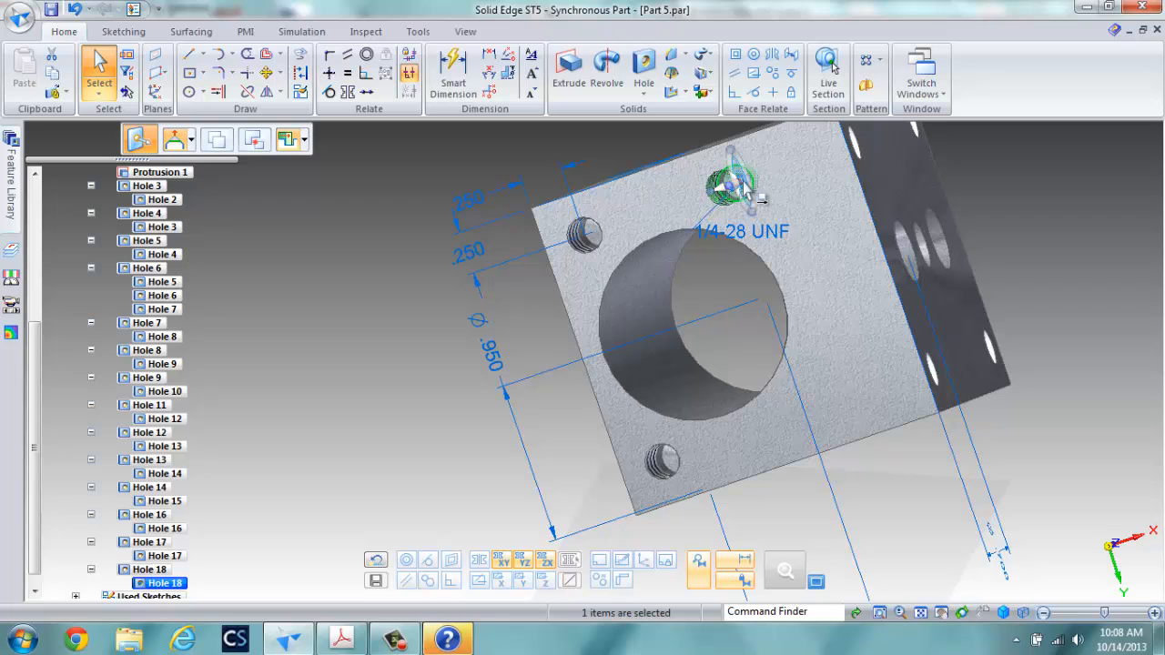
click(645, 137)
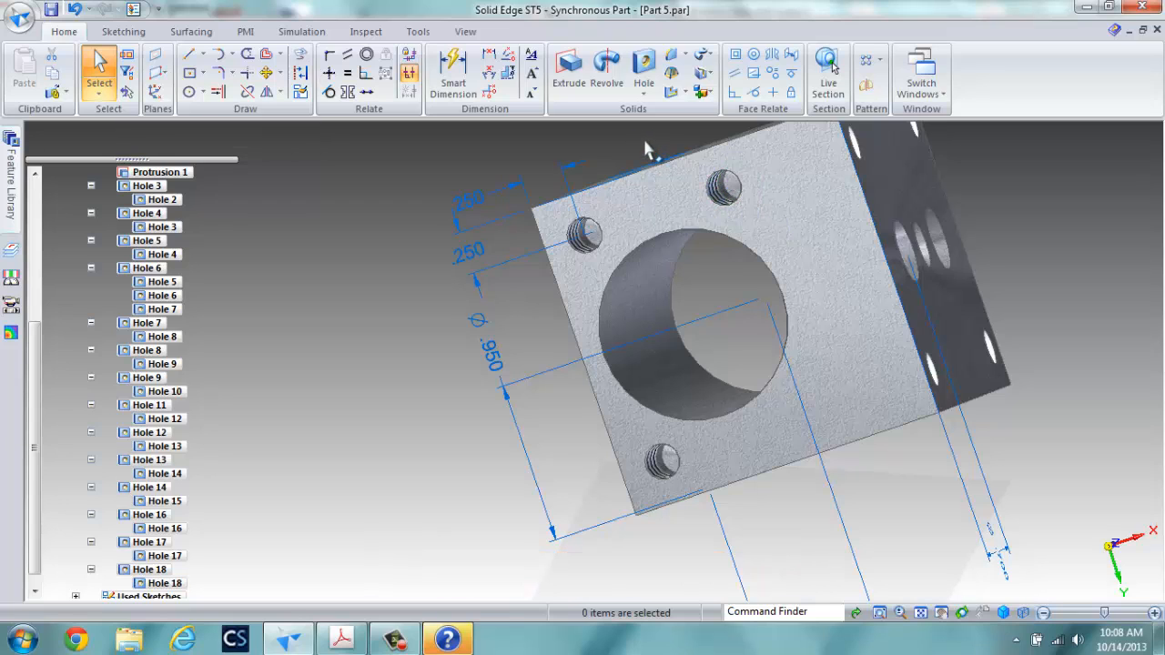
Move the newly copied threaded hole 1.4 in parallel to the side edge, level with the other lower threaded hole
click(726, 191)
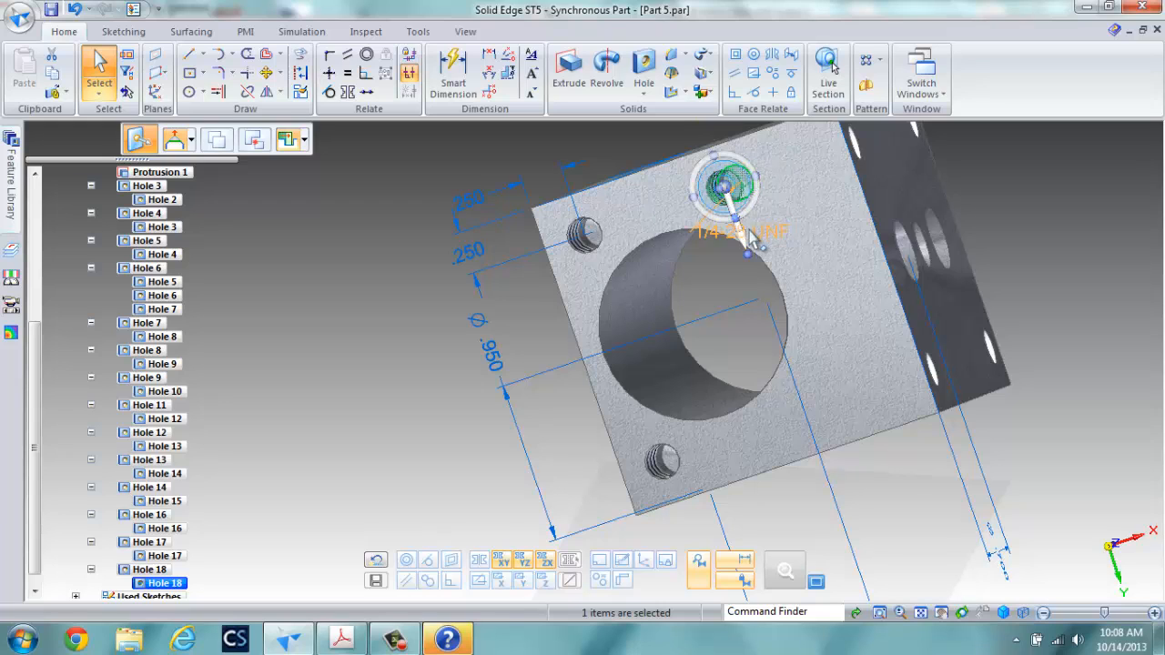
click(744, 244)
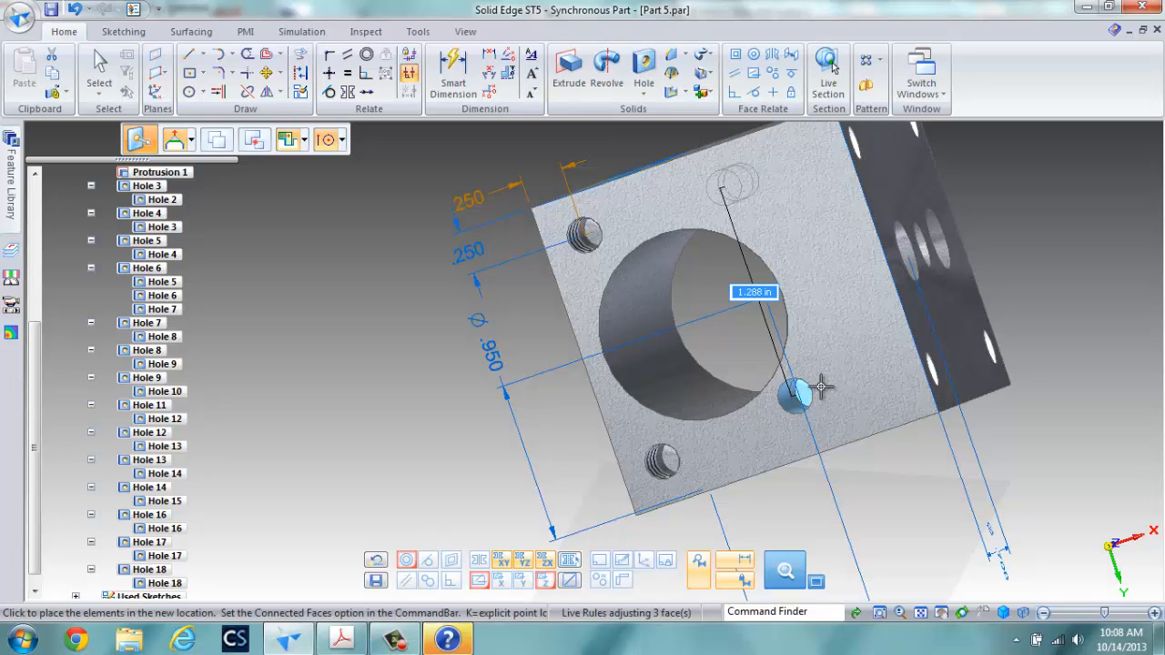
text(1)
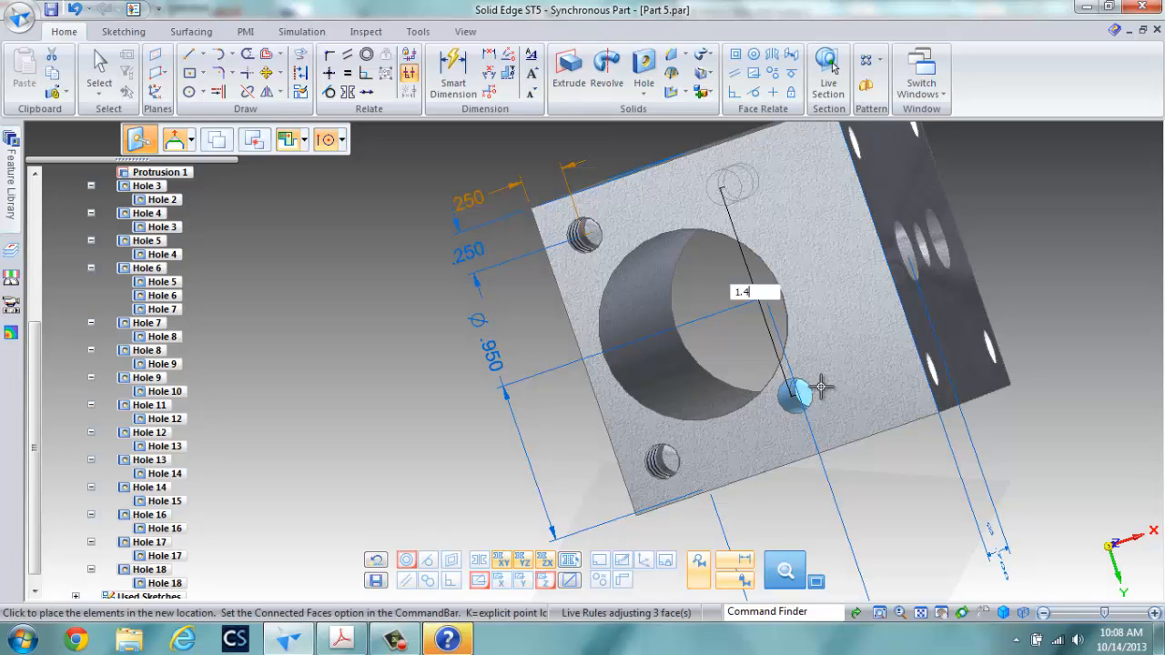
text(.4)
key(Return)
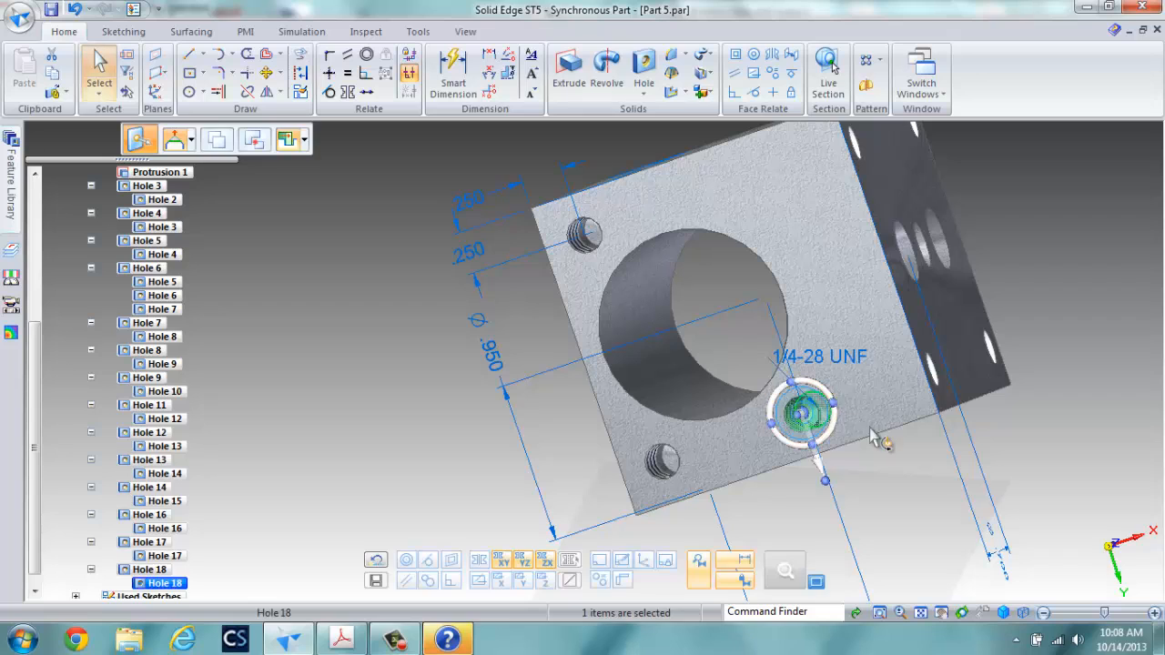
Copy the moved threaded hole 1.4 in back in the opposite direction to complete the four-hole pattern around the bore
click(217, 139)
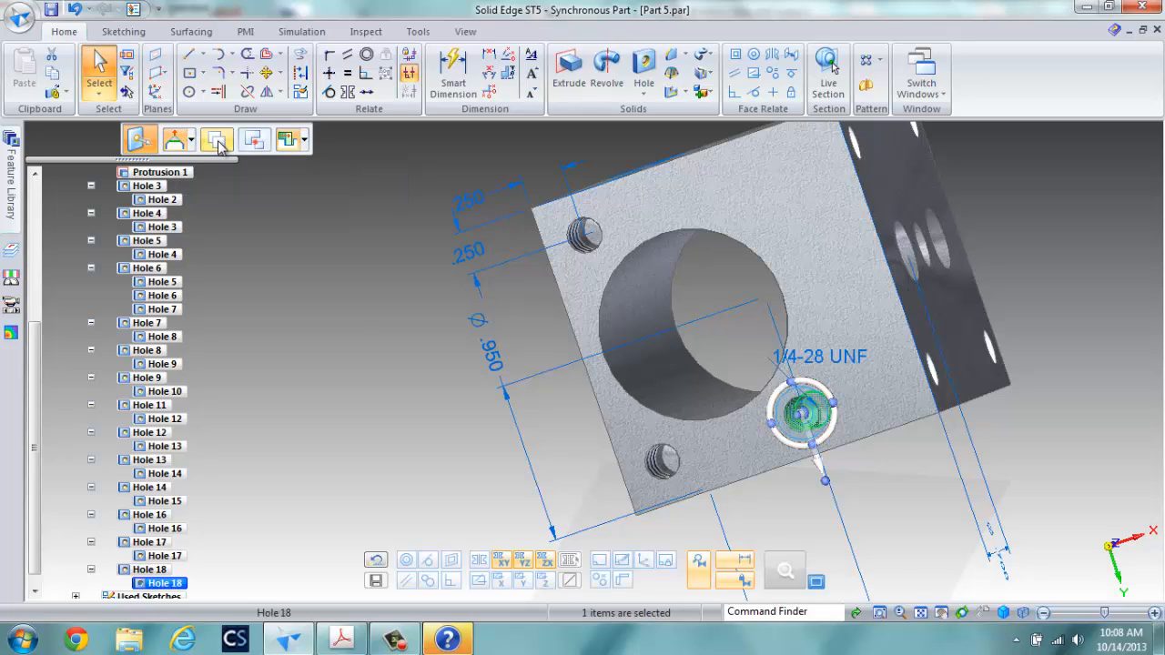
click(791, 383)
click(779, 347)
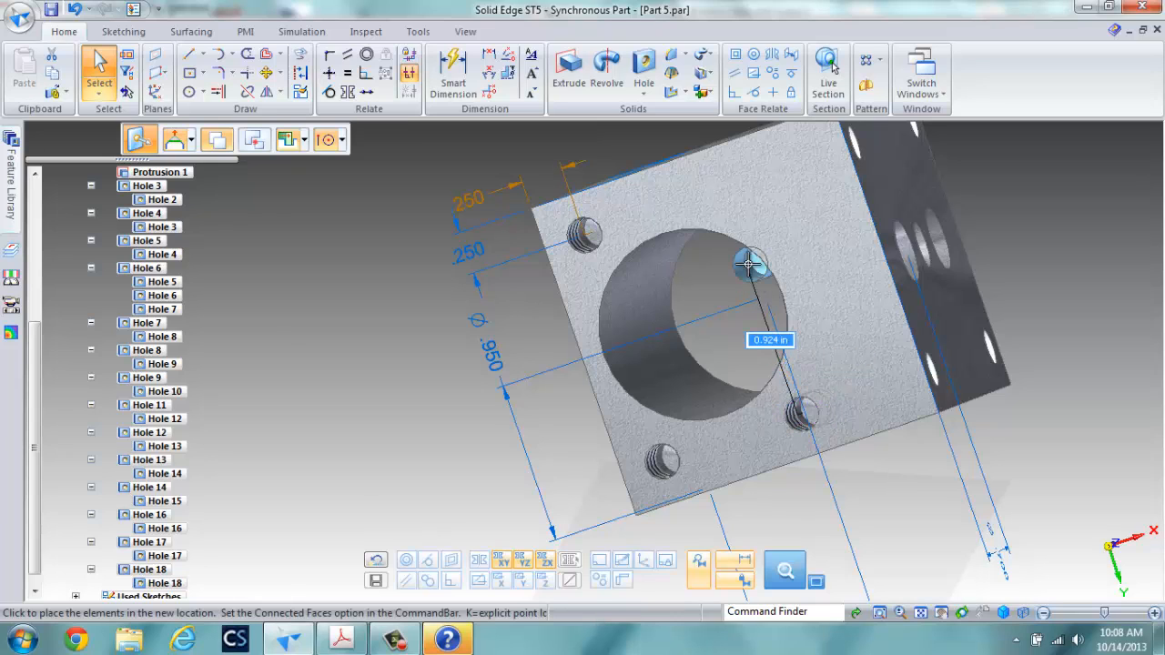
text(1)
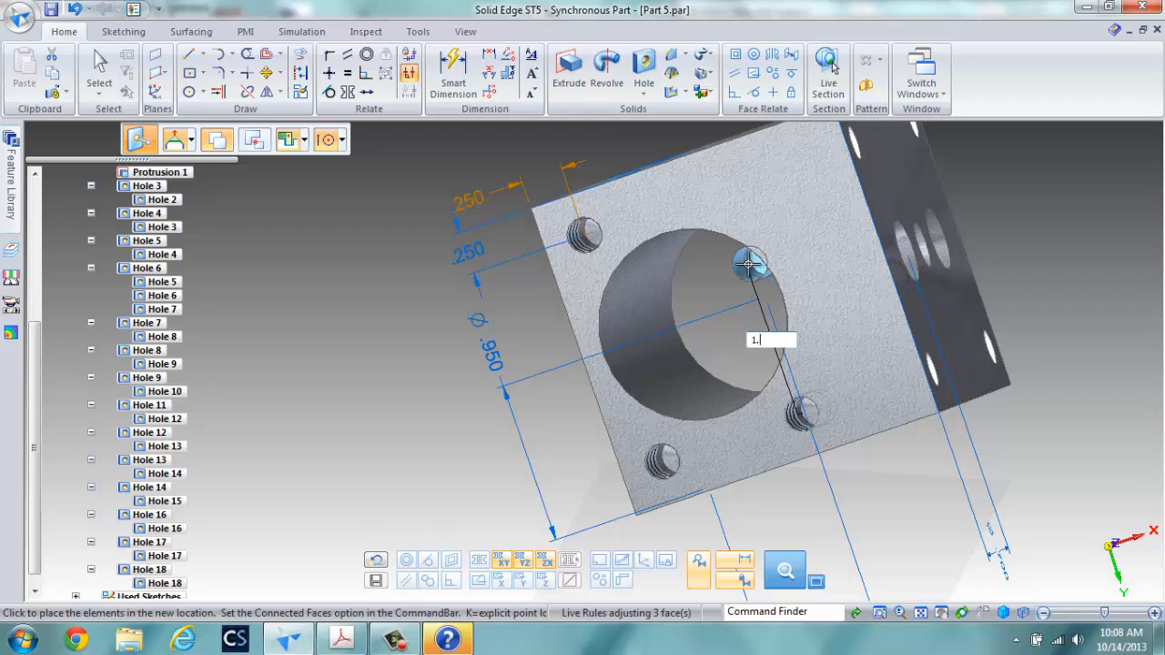
text(.4)
key(Return)
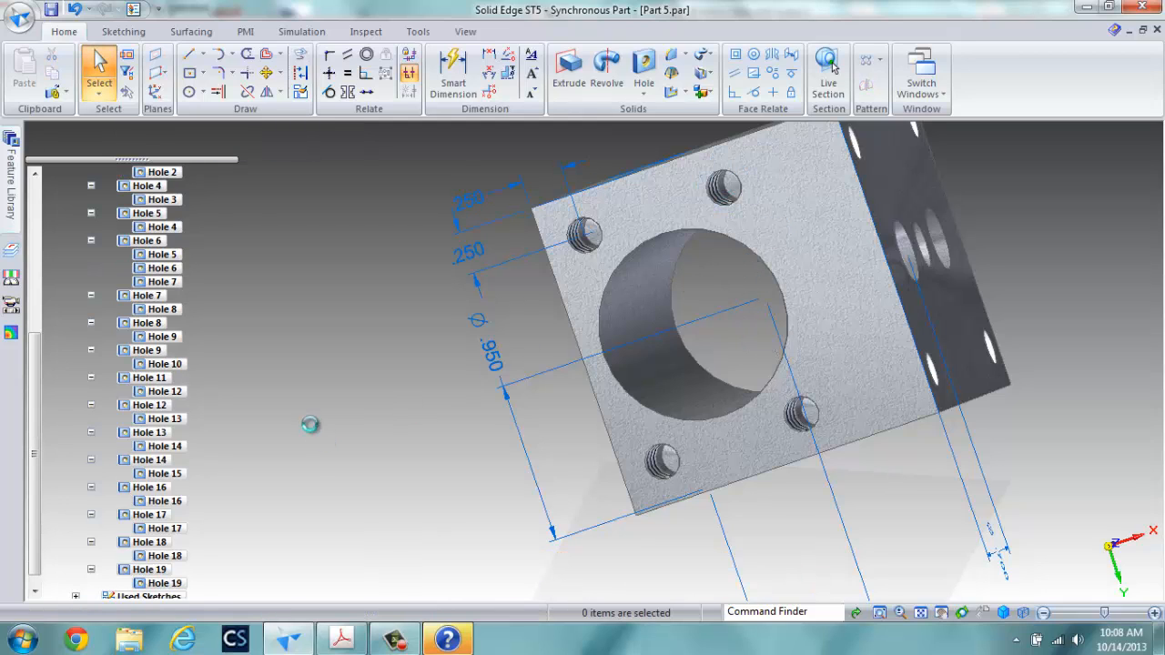
right_click(310, 423)
Save the Part 5.par model and return to the PART 5.dft draft sheet
click(16, 20)
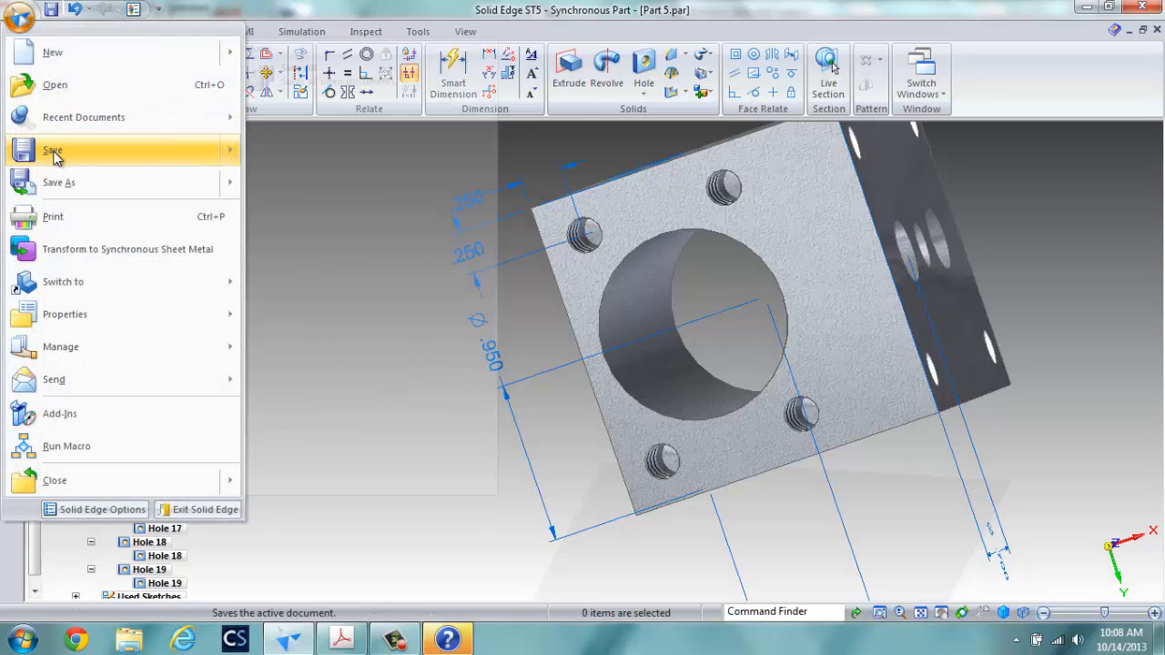
click(55, 151)
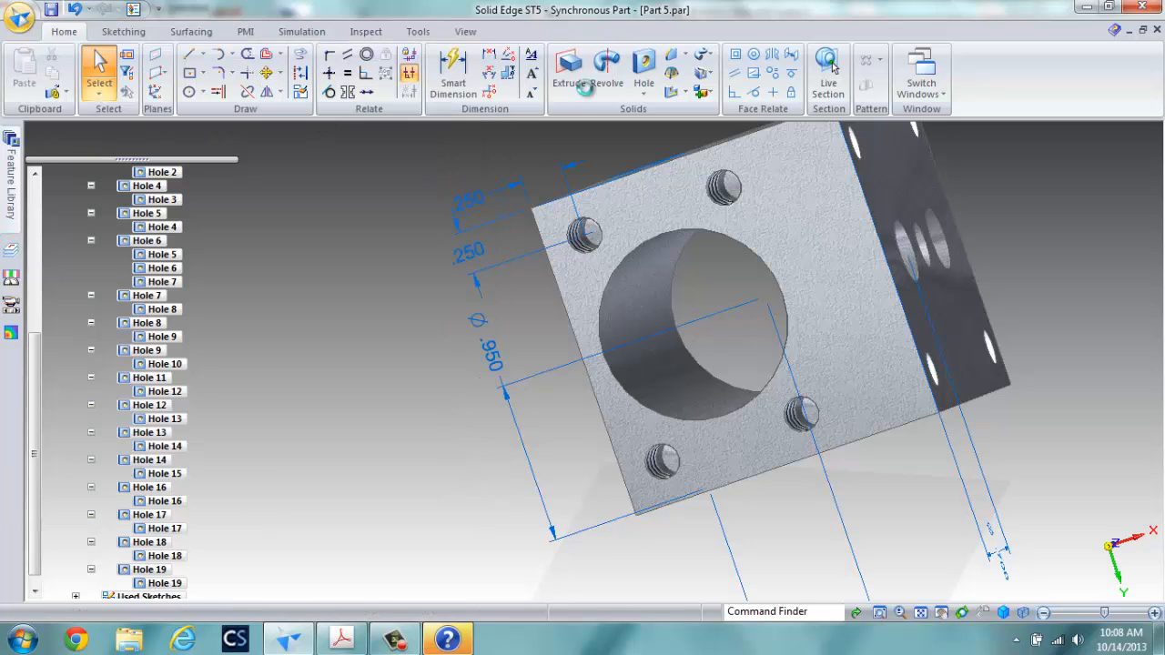
click(943, 94)
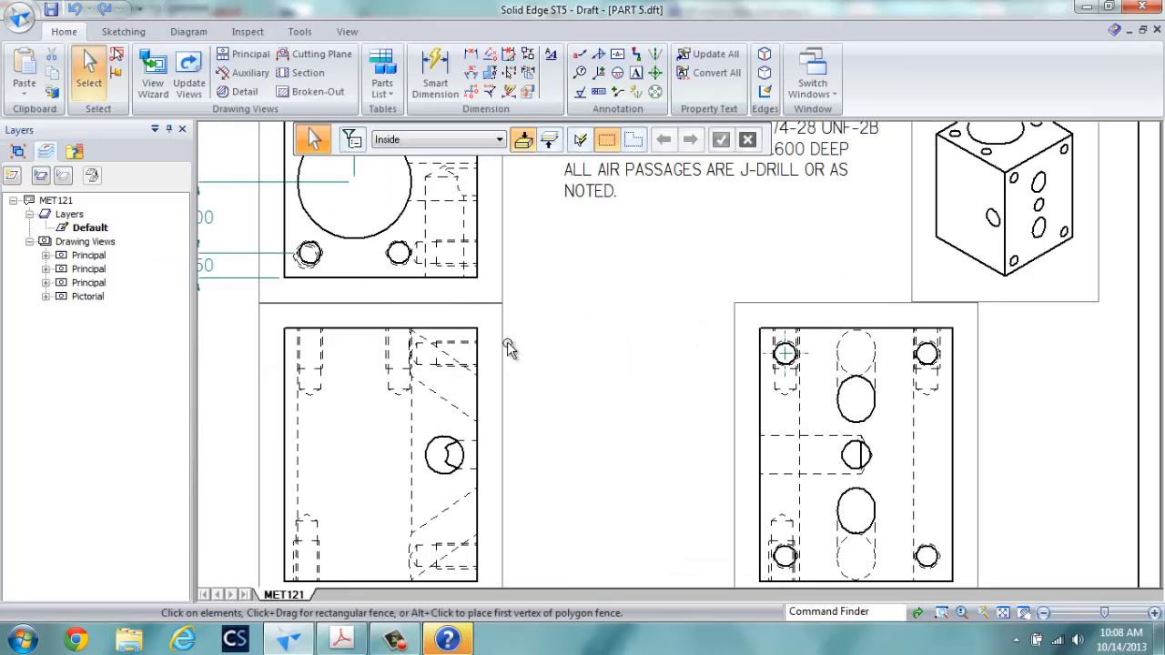
Update the drawing views on the sheet to match the corrected threaded hole pattern in the part model
scroll(580, 318, down, 3)
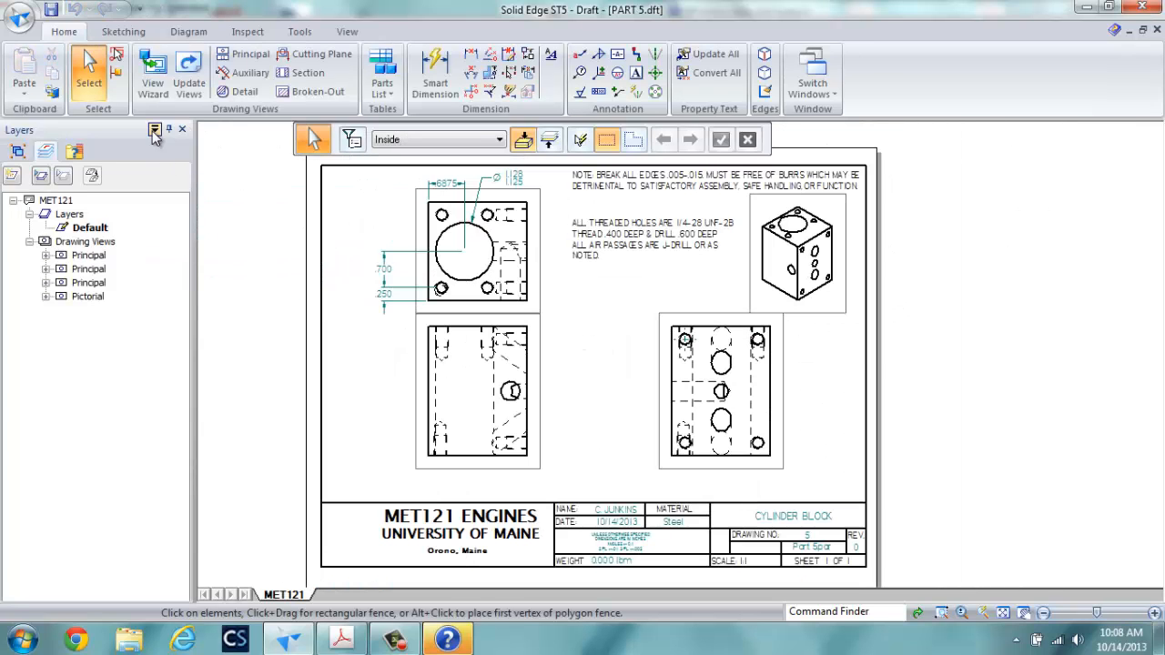
click(188, 84)
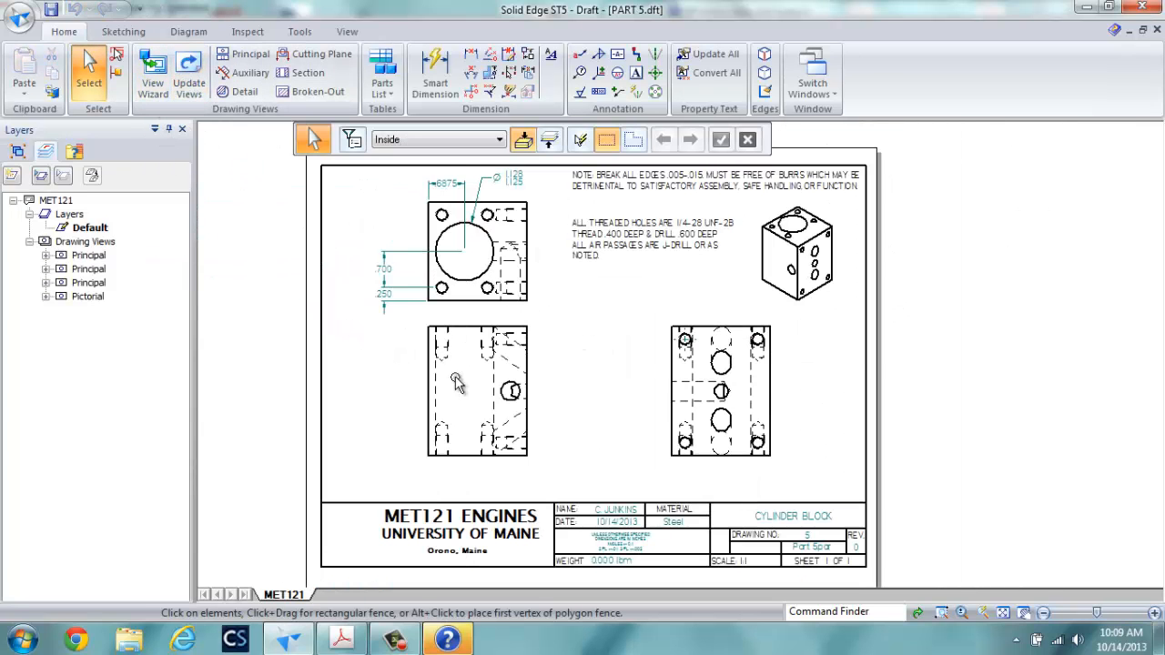
scroll(466, 456, up, 2)
scroll(462, 448, down, 3)
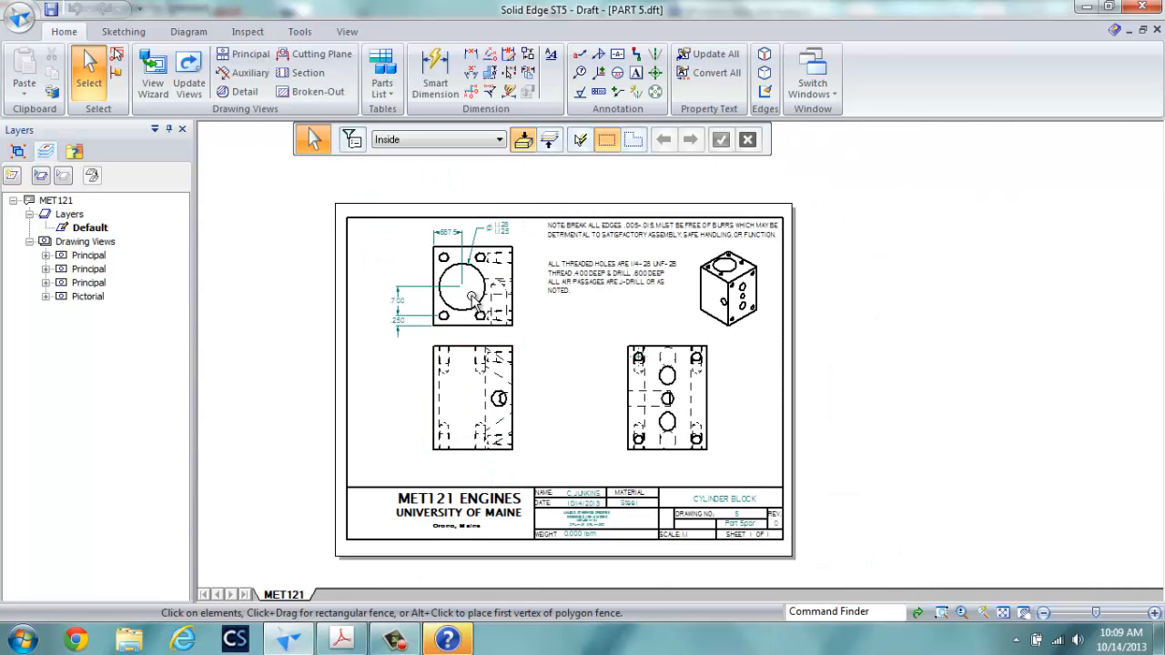
scroll(466, 305, up, 2)
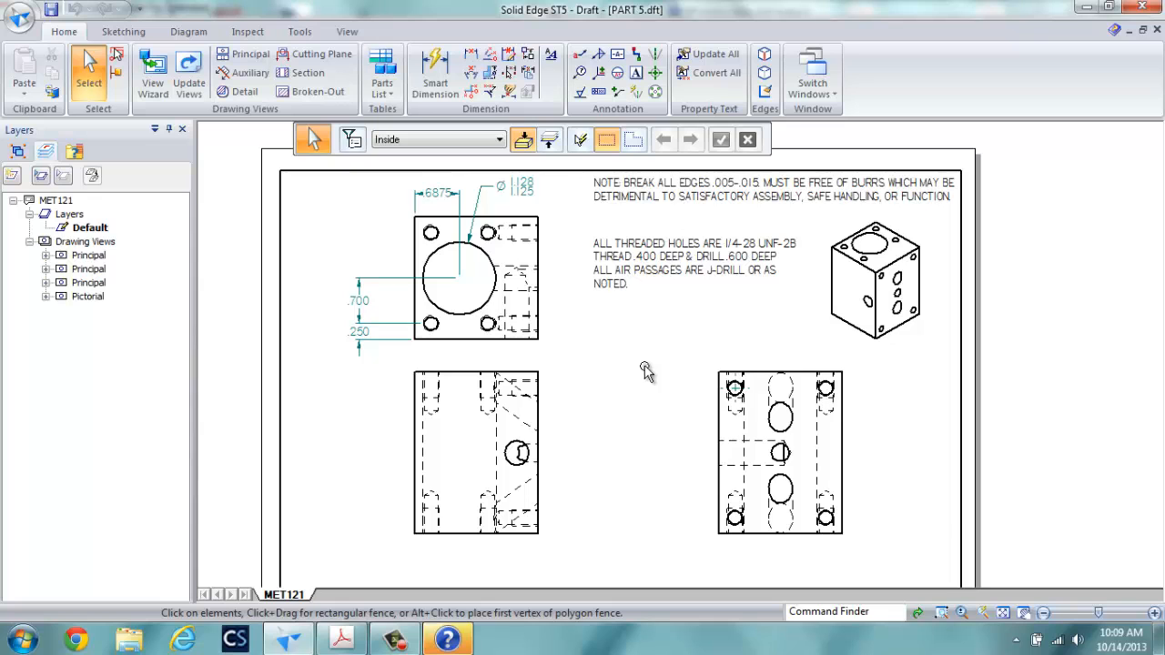
middle_drag(635, 380, 670, 330)
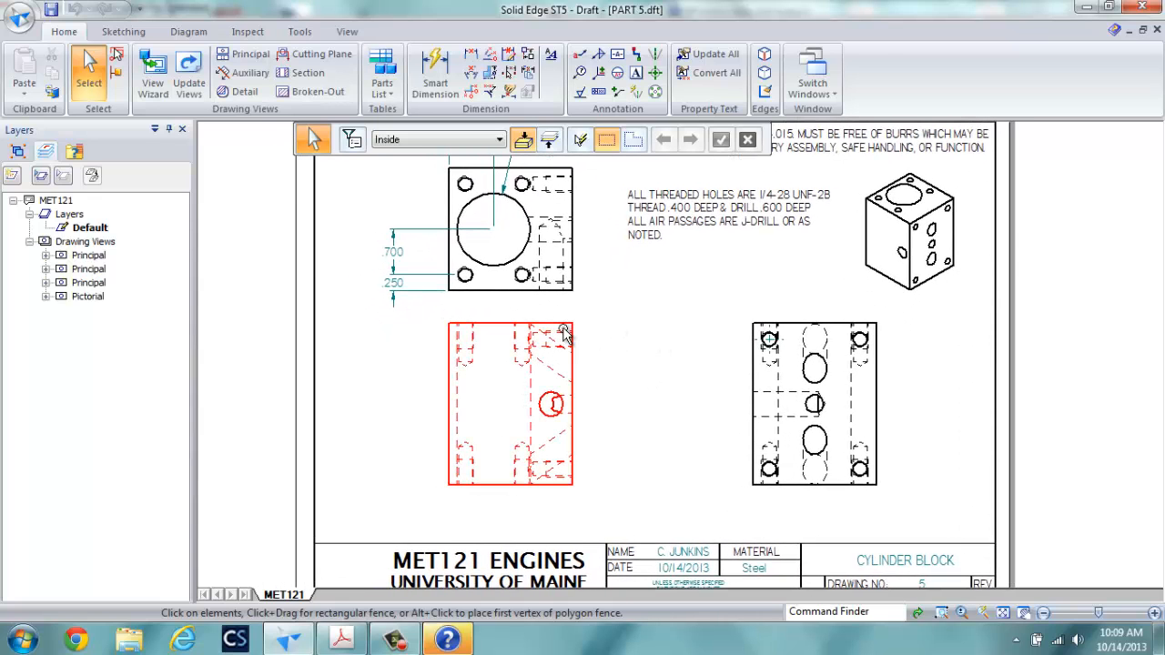
scroll(469, 278, up, 1)
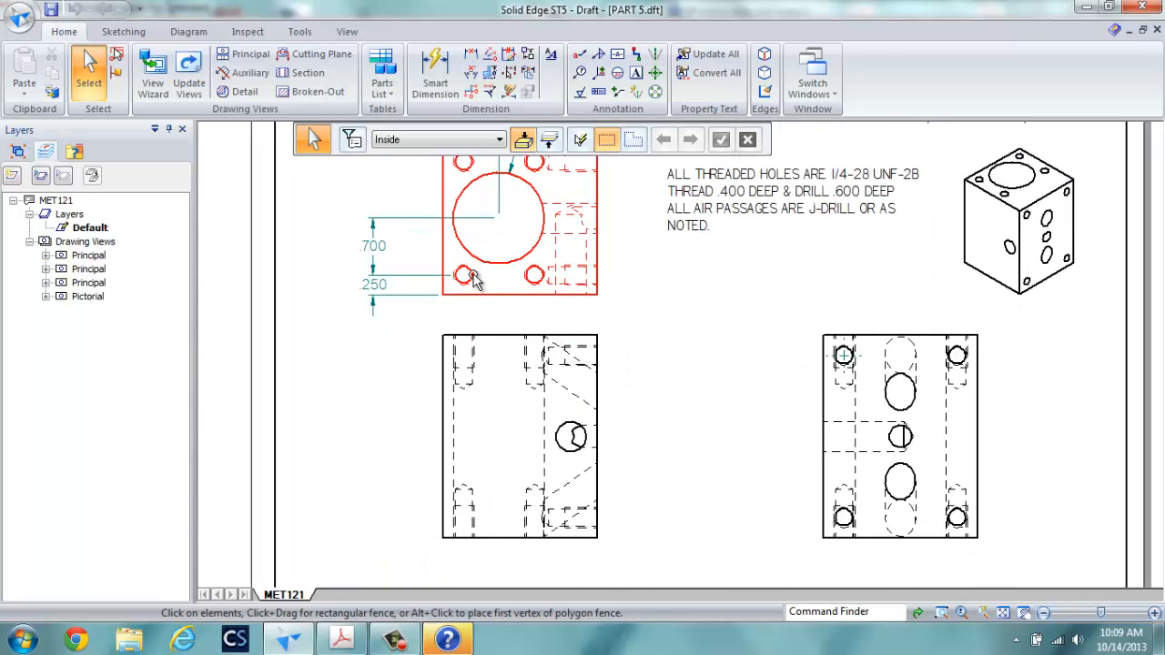
scroll(472, 278, down, 2)
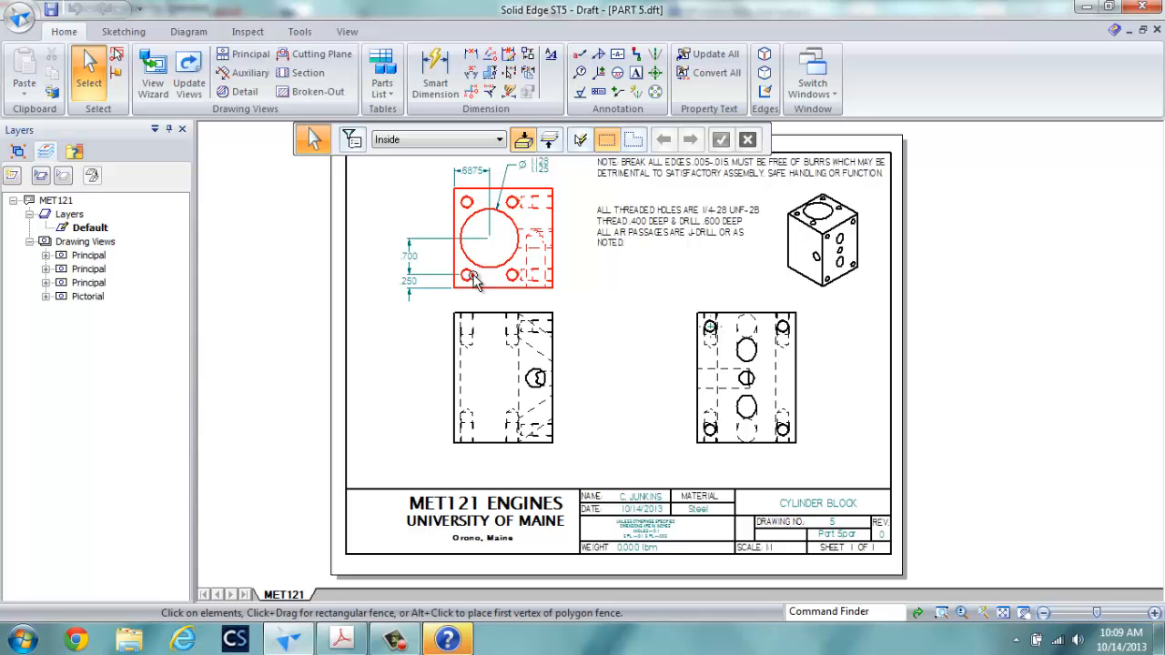
Move the view below the bore view slightly down, then shift the bore view with its aligned view farther left on the sheet
click(517, 455)
drag(515, 448, 514, 470)
click(410, 398)
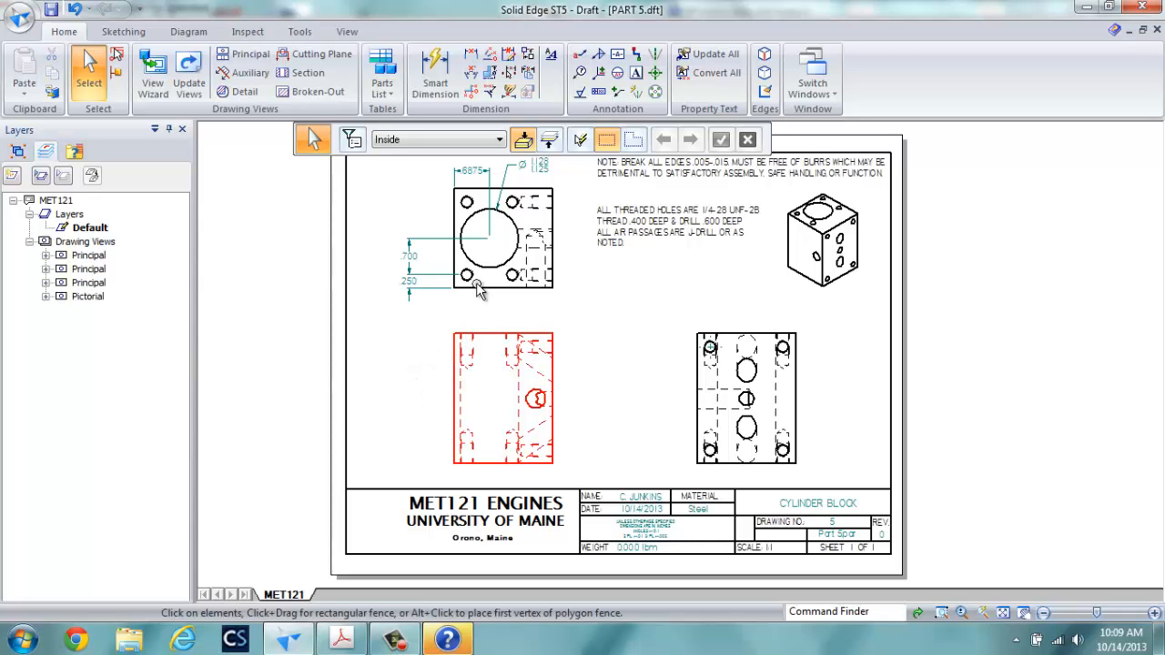
click(455, 256)
drag(455, 253, 386, 275)
click(371, 316)
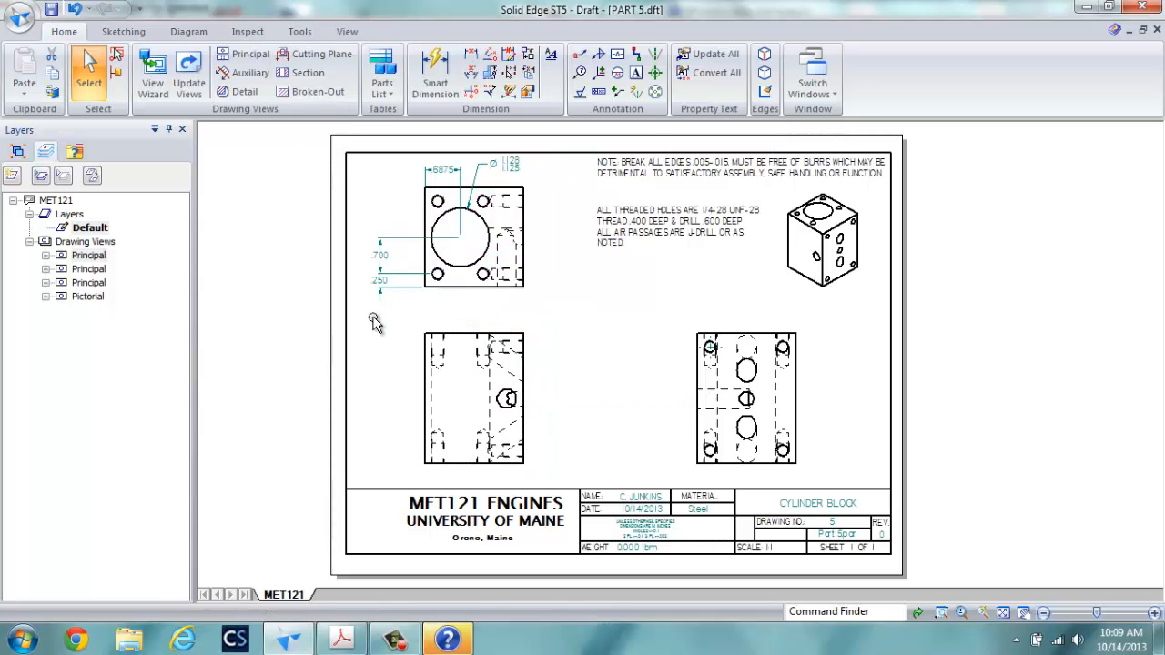
Dimension the block's overall height and width in the view below the bore view, outside its left and upper edges
scroll(470, 336, down, 3)
scroll(470, 341, up, 5)
click(383, 383)
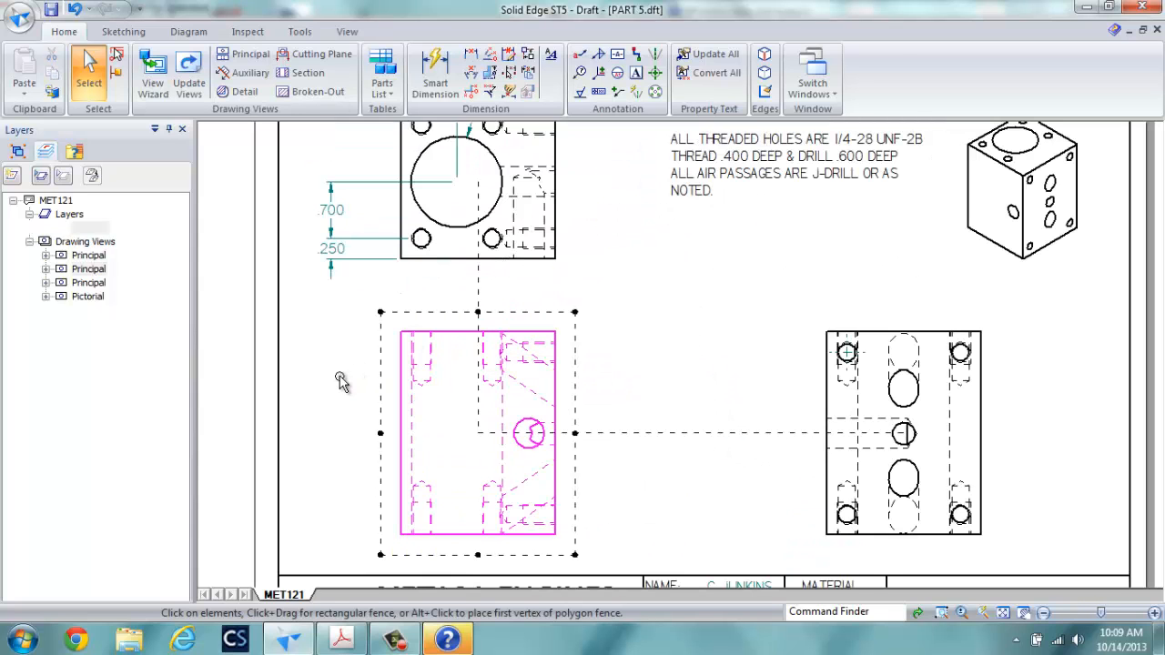
click(330, 366)
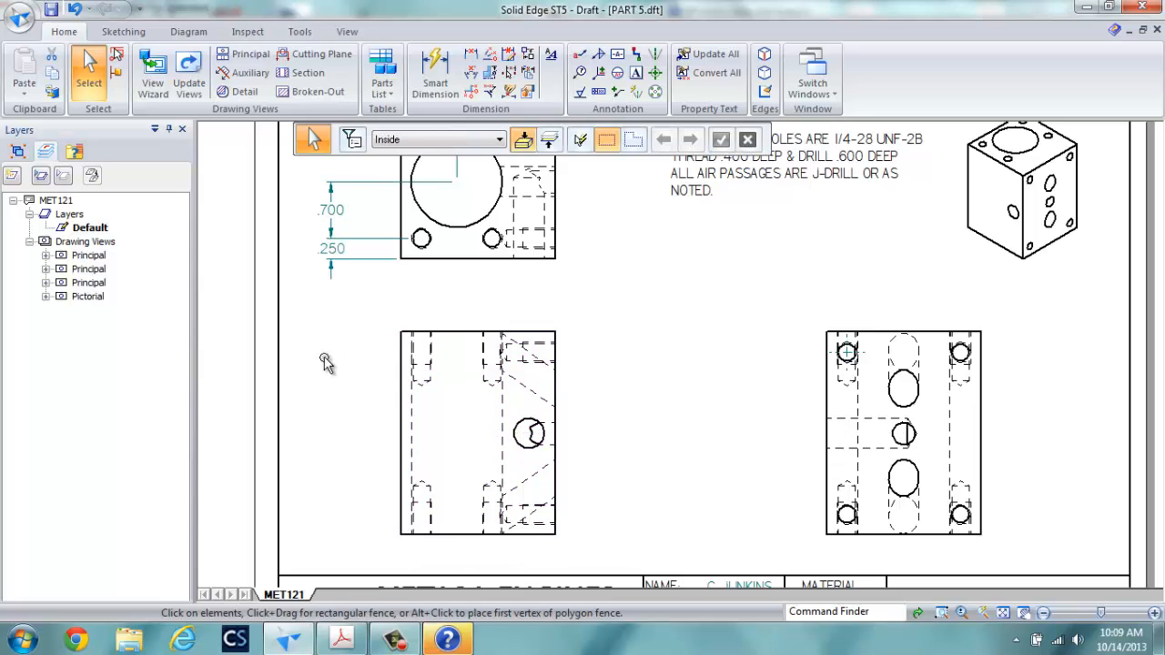
click(471, 54)
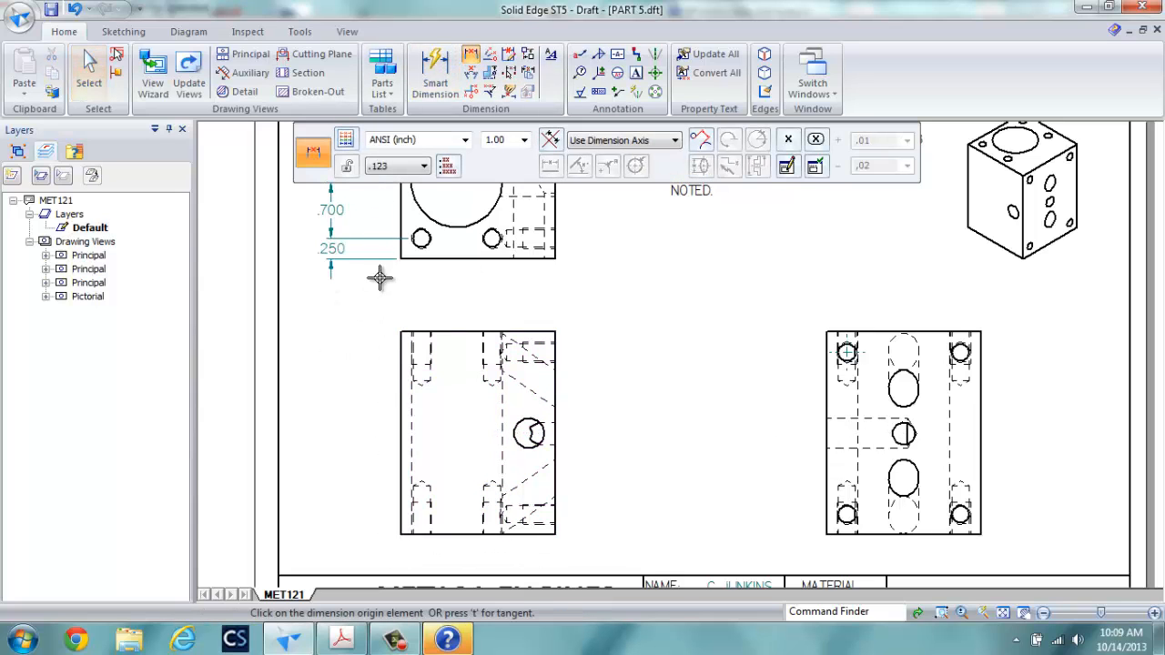
click(435, 83)
click(400, 387)
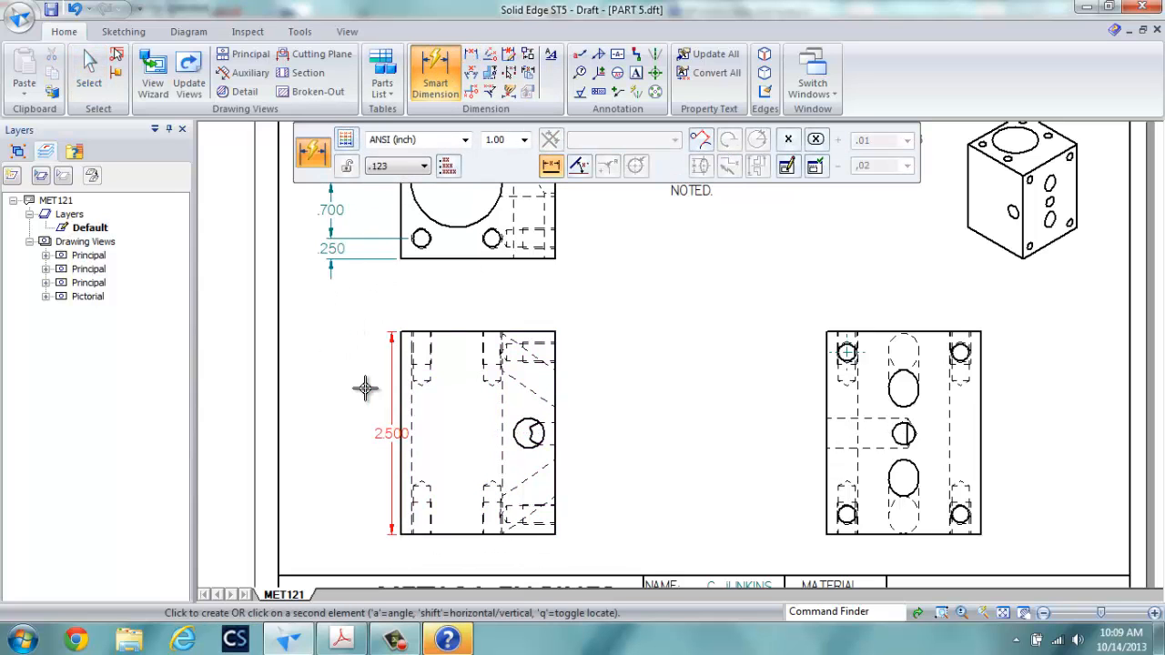
click(319, 382)
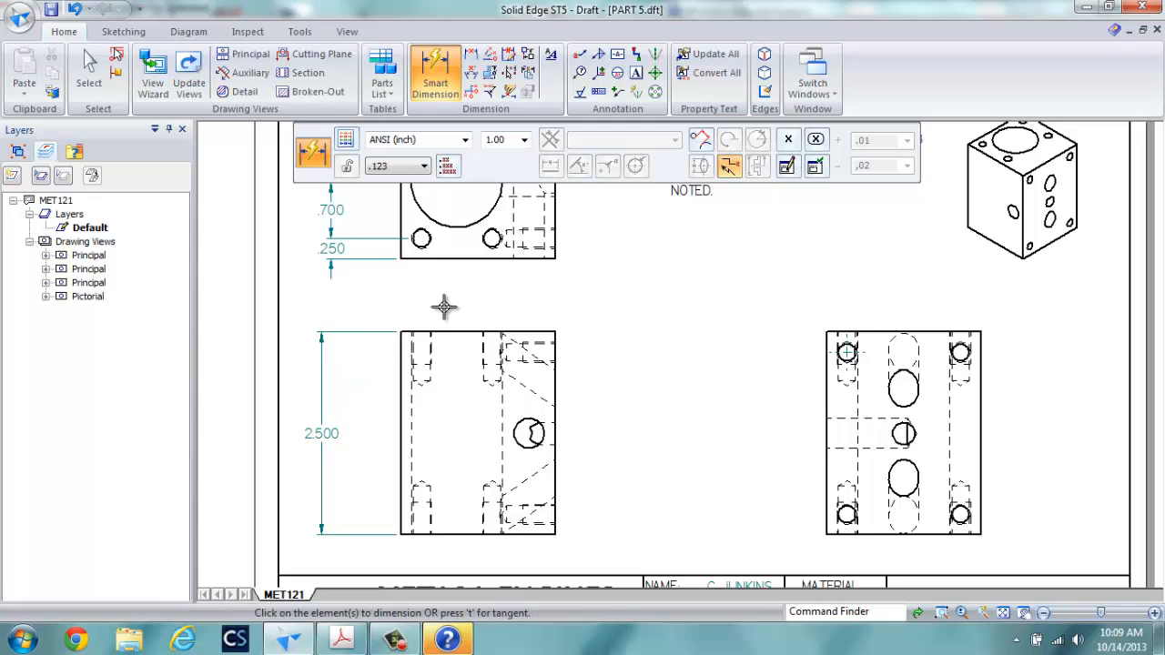
click(468, 331)
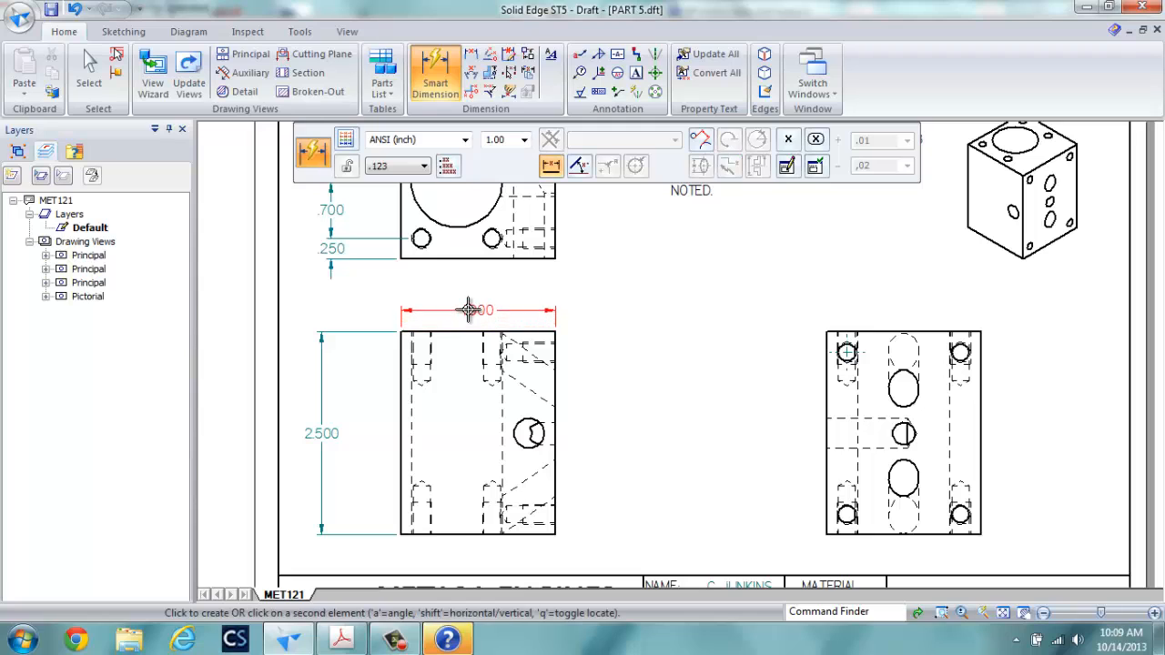
click(475, 307)
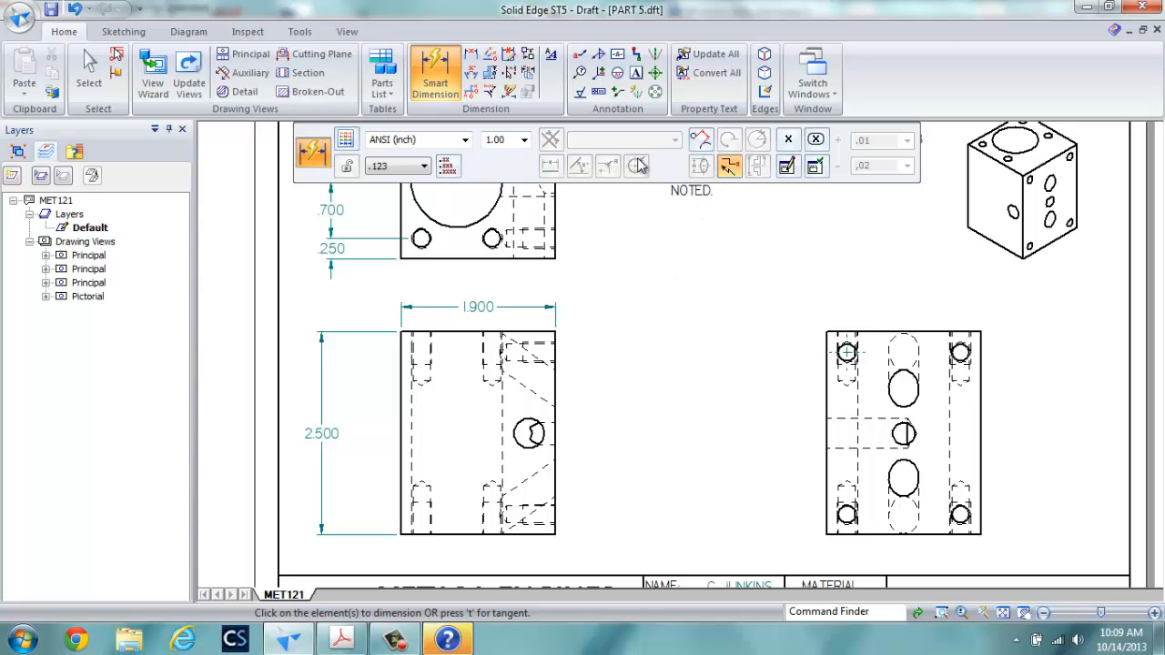
Set the dimension type to Limit, clear the diameter prefix, and add a depth symbol with 1.000 as the suffix
click(789, 140)
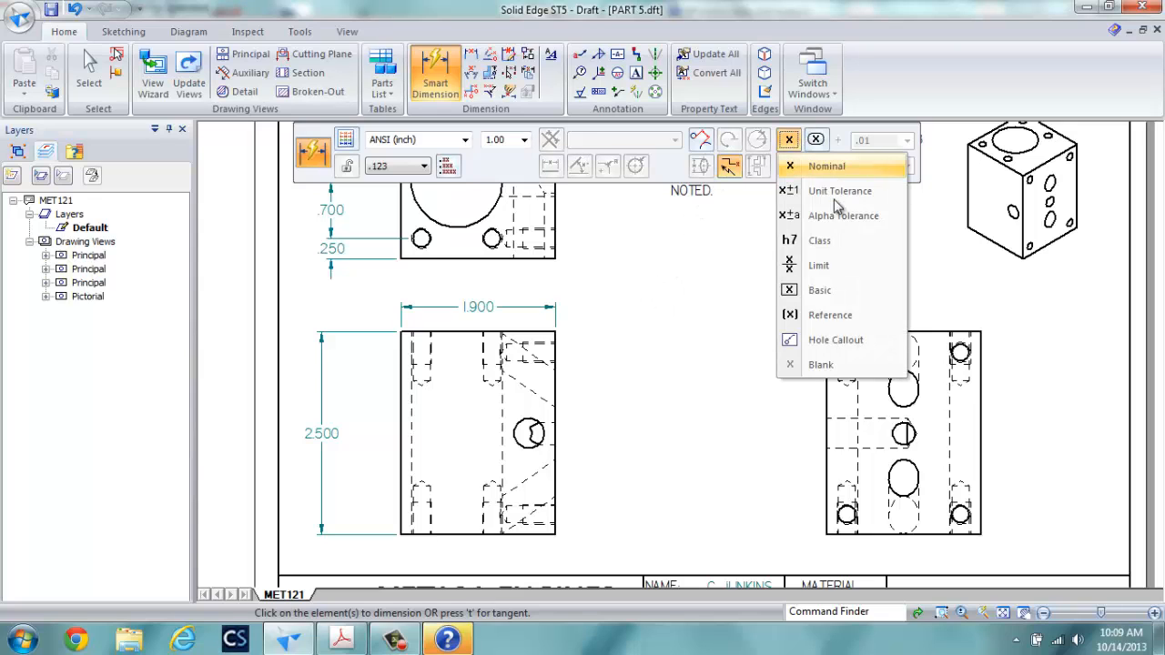
click(825, 266)
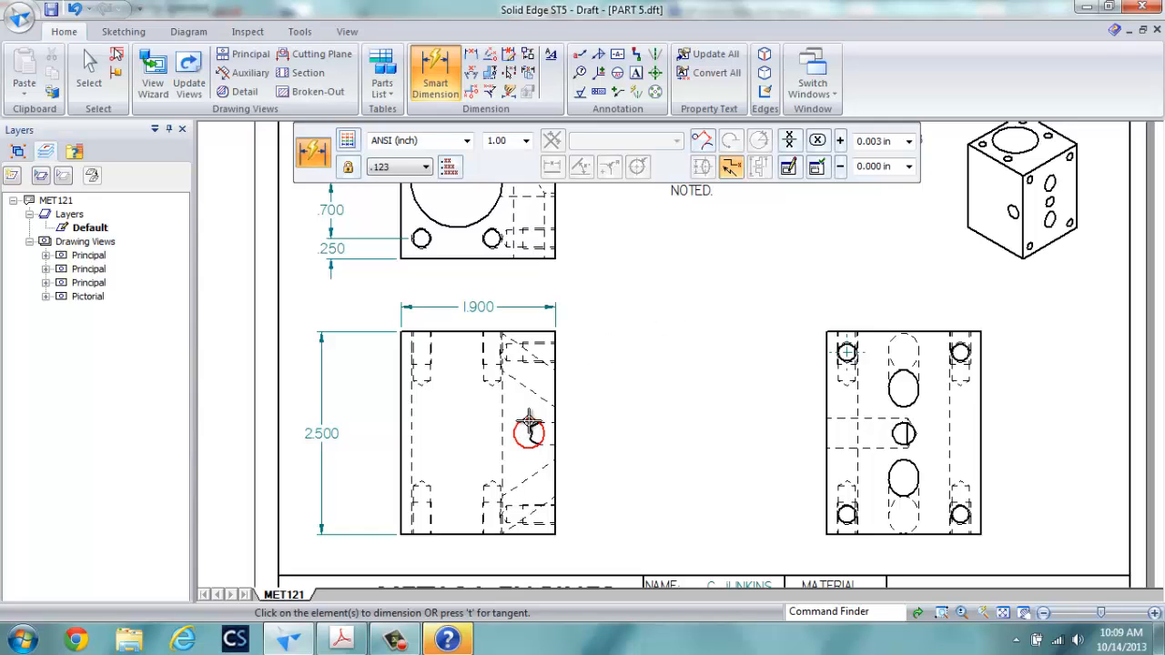
click(792, 170)
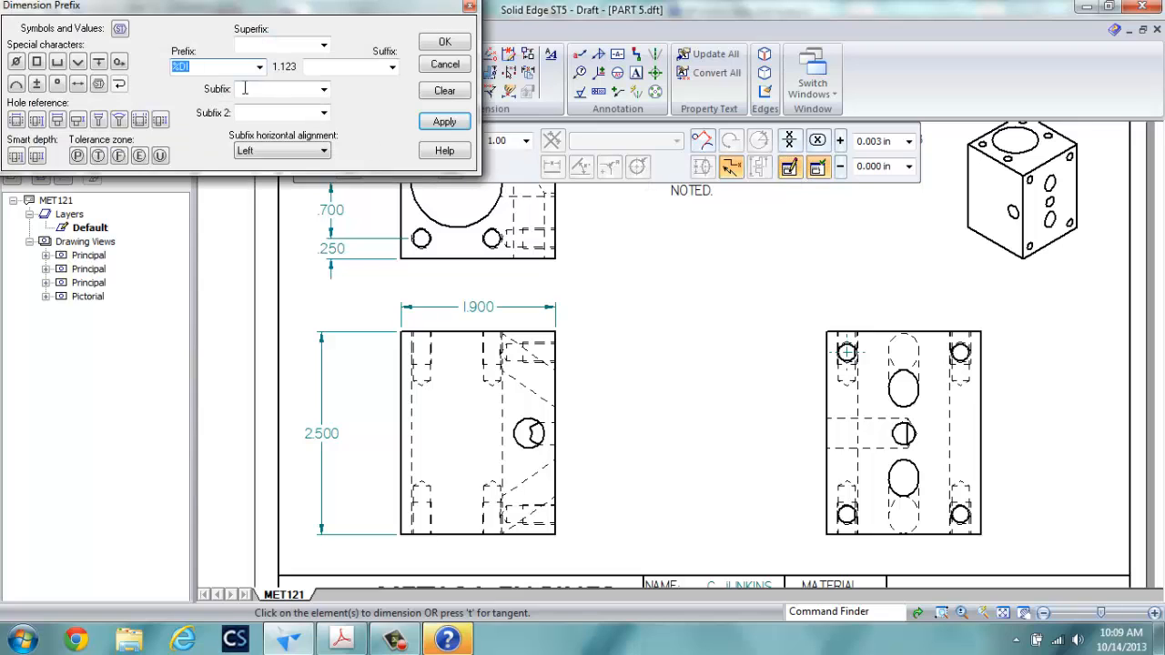
click(446, 95)
click(347, 67)
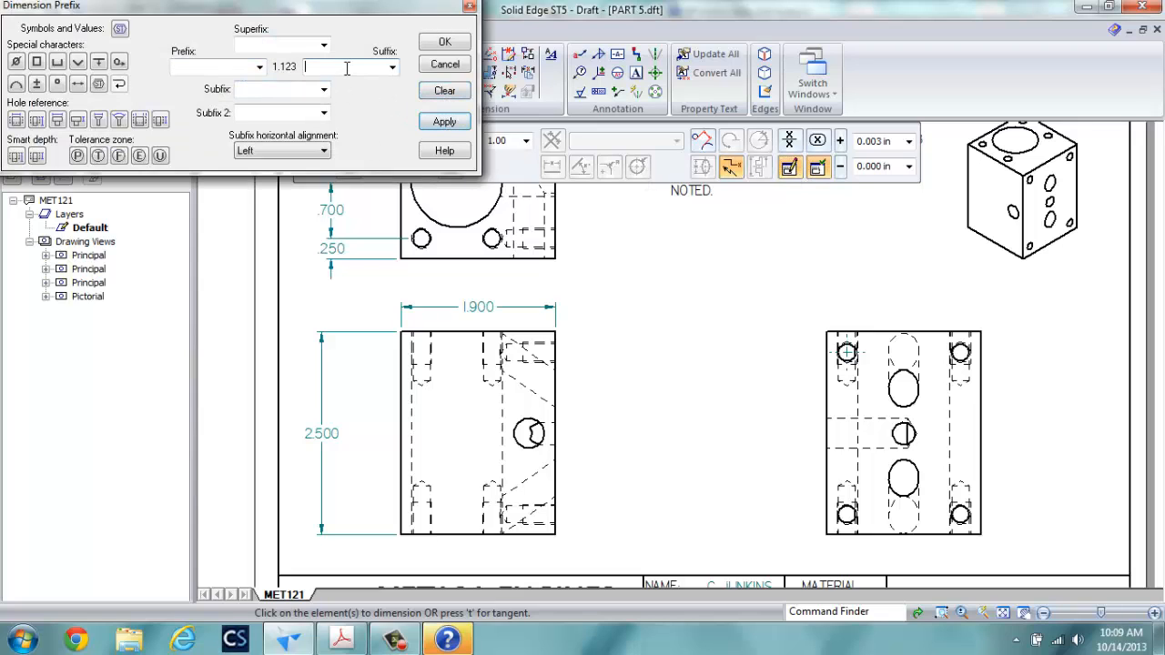
click(99, 61)
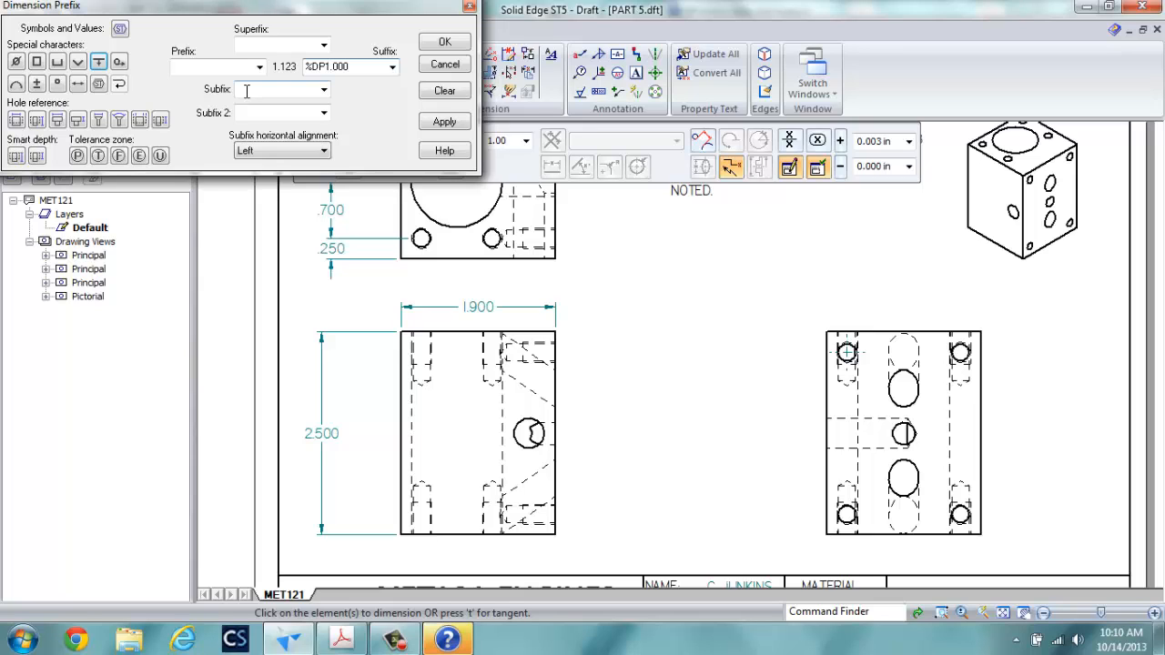
text(1.000)
click(445, 42)
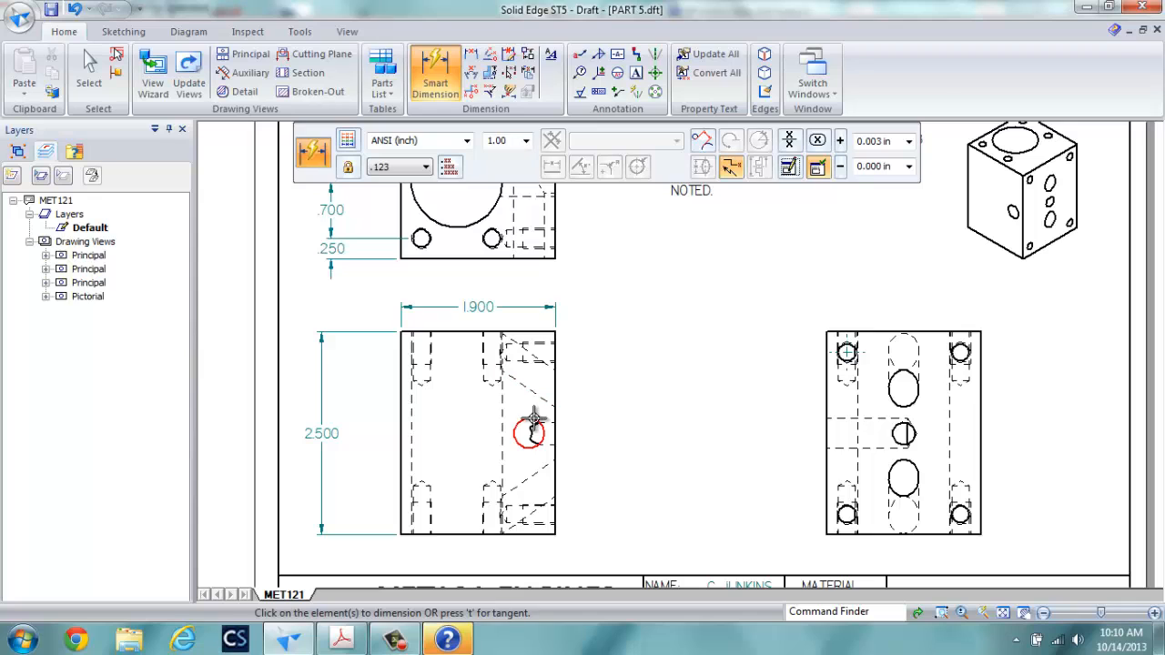
Start a diameter dimension on the circular hole in the lower-left view with four-decimal (.1234) round-off
click(528, 423)
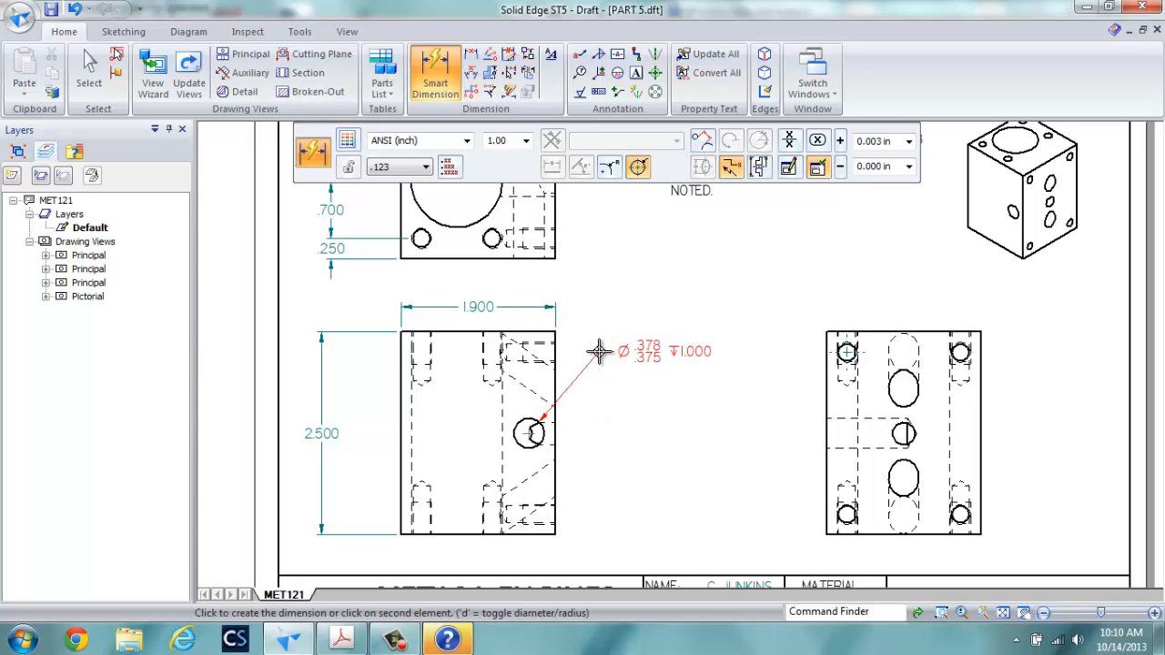
click(410, 167)
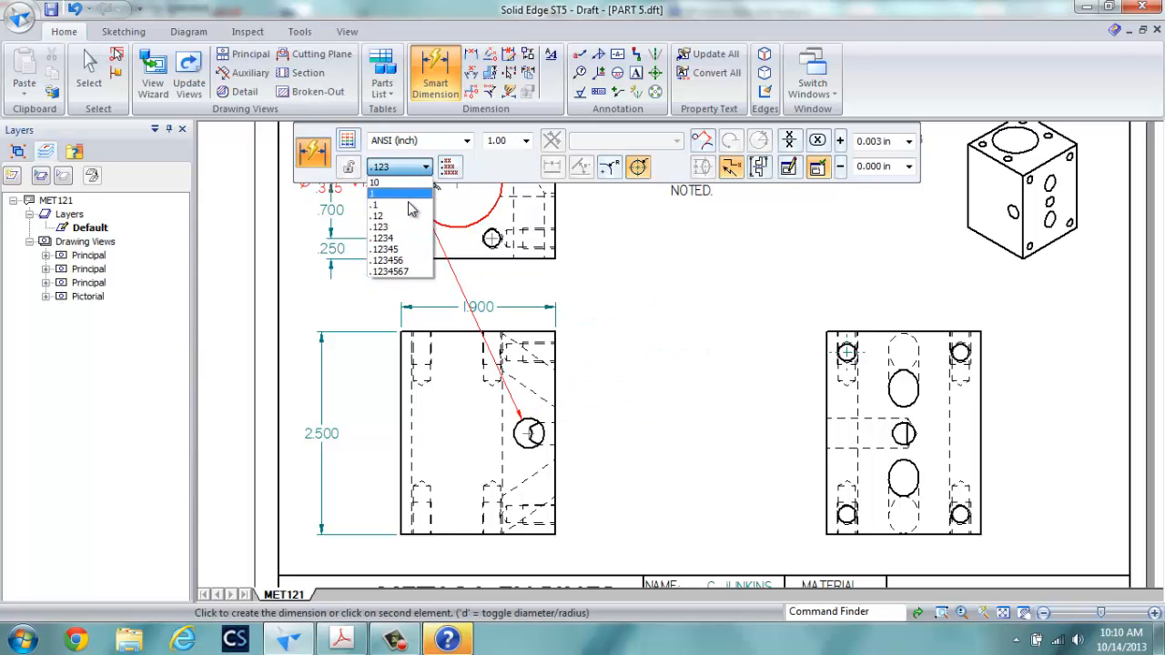
click(391, 235)
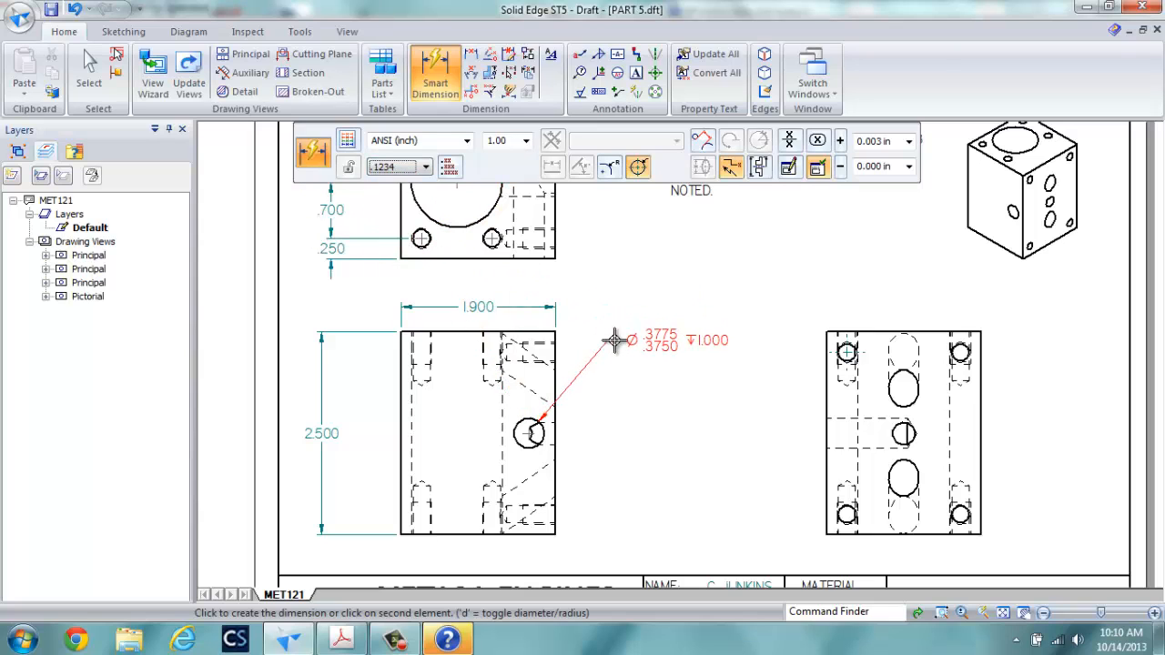
Adjust the upper tolerance to give hole limits of .3756/.3750 and place the callout above and to the right of the view
click(879, 144)
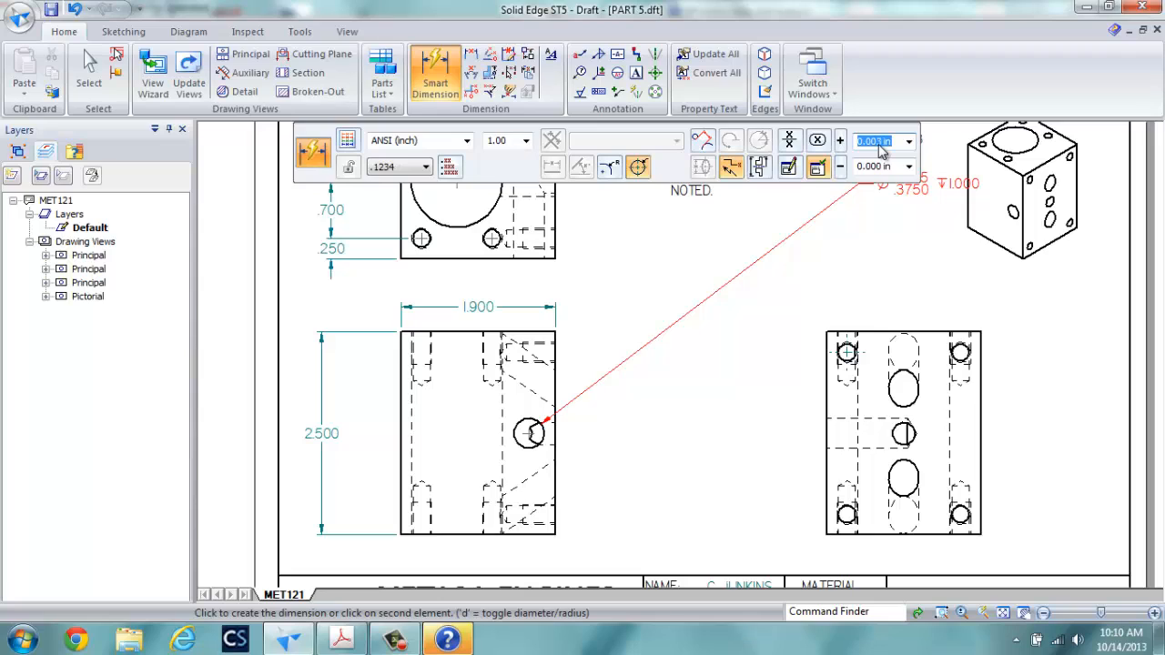
click(880, 143)
key(BackSpace)
text(6)
key(Tab)
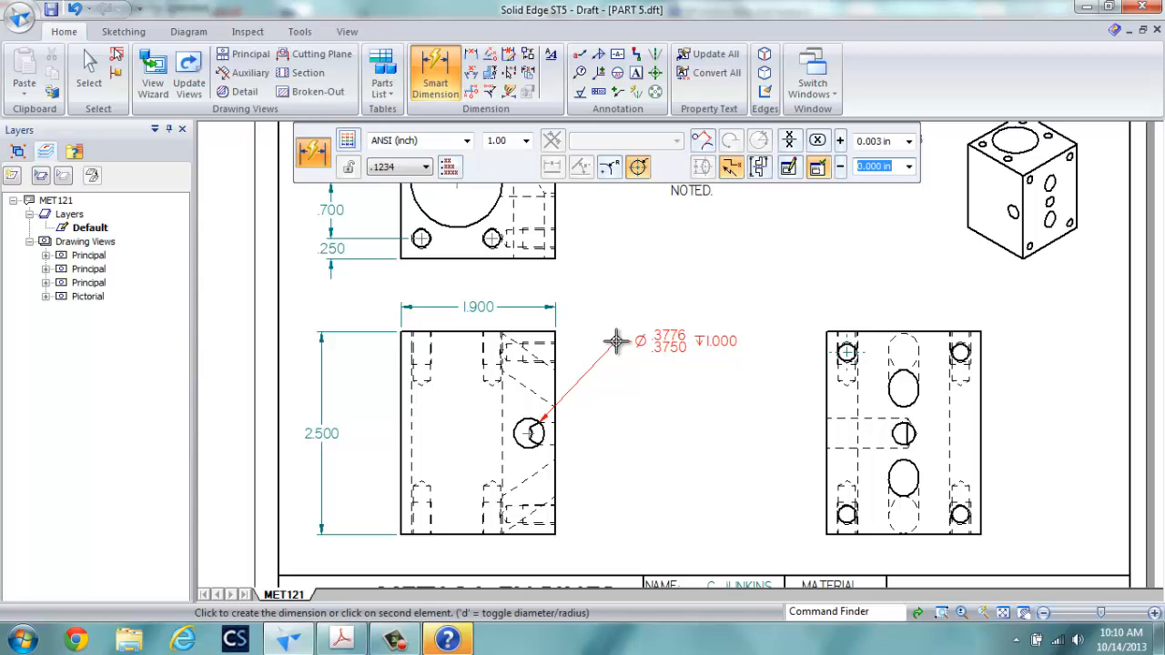
click(876, 144)
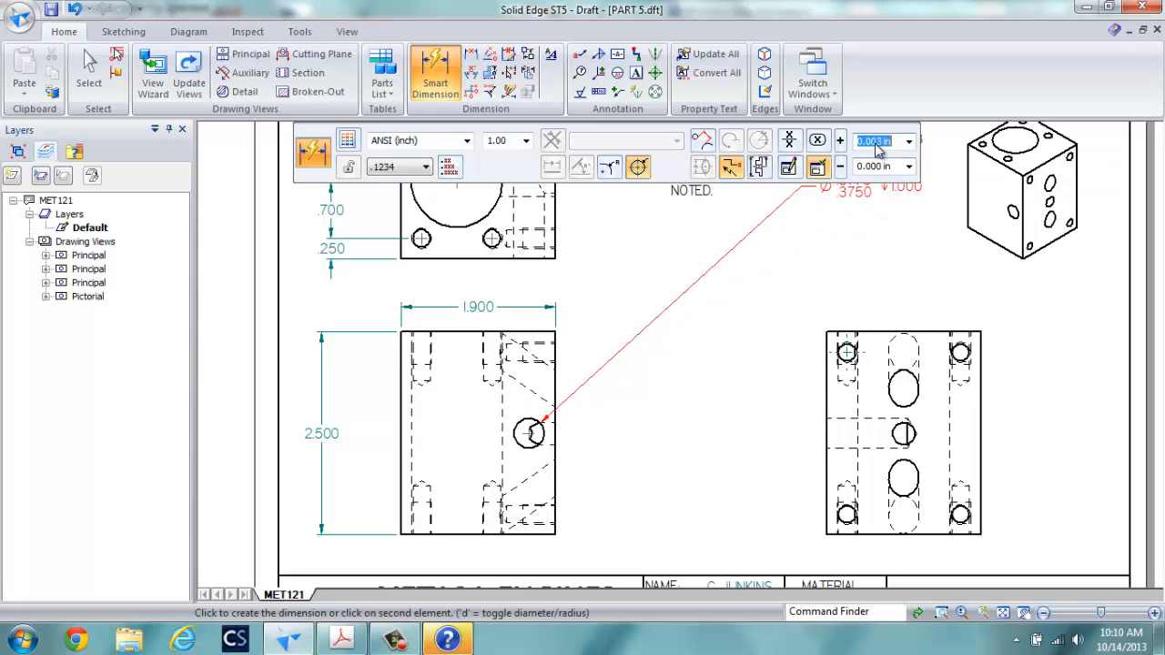
drag(876, 143, 881, 144)
key(Tab)
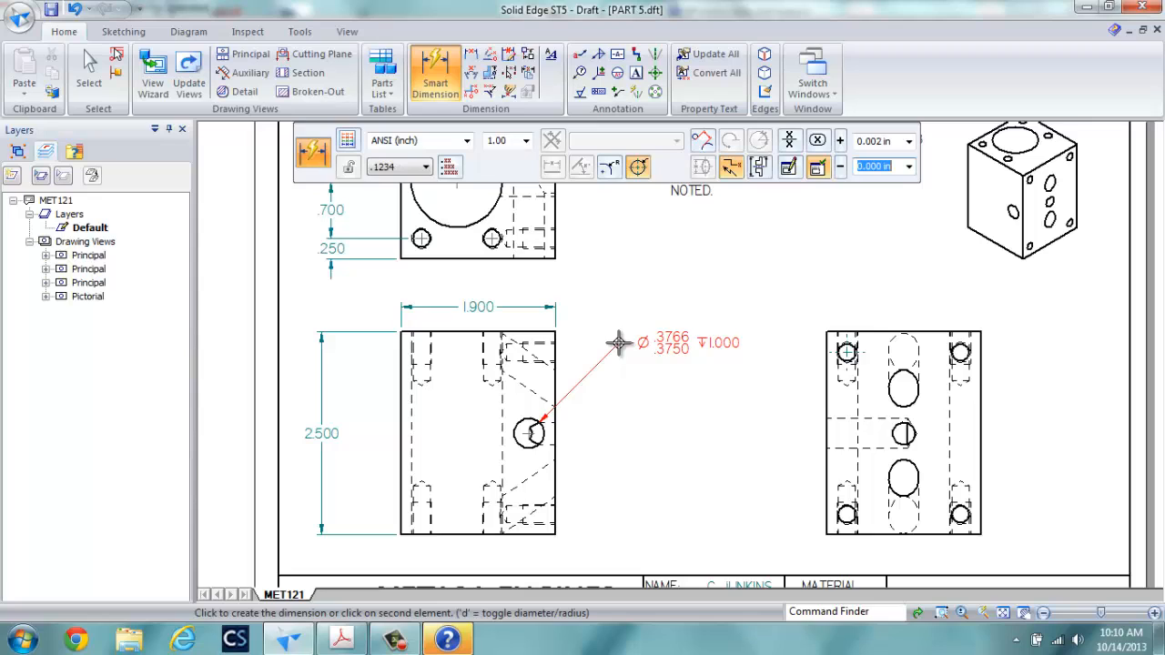
click(879, 143)
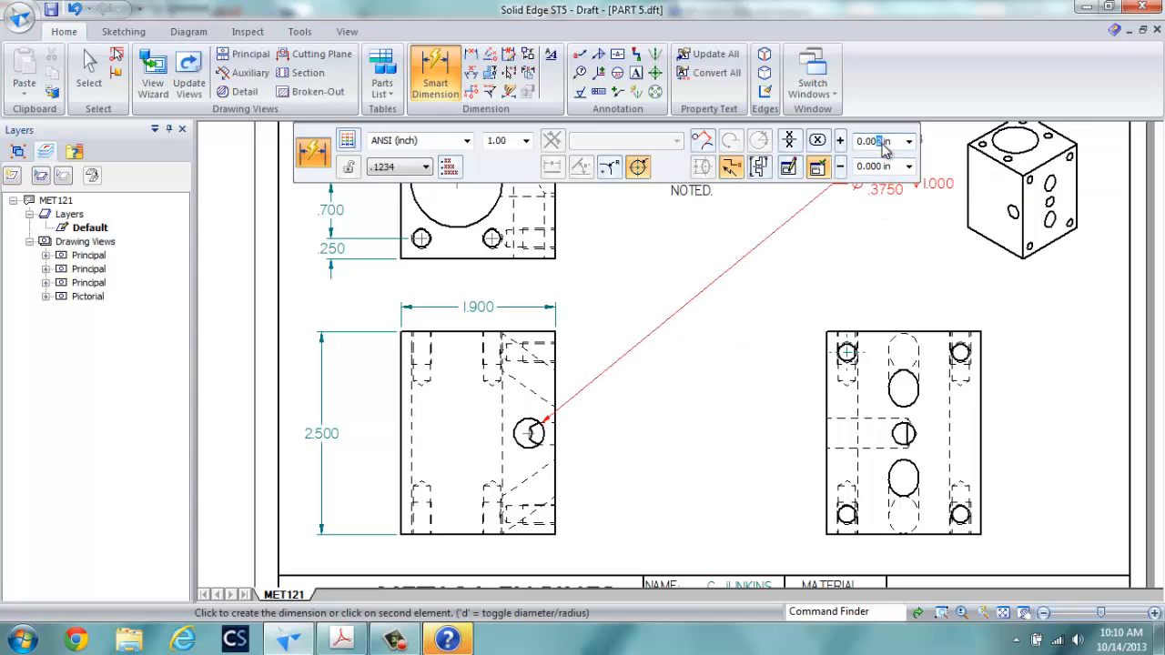
key(Tab)
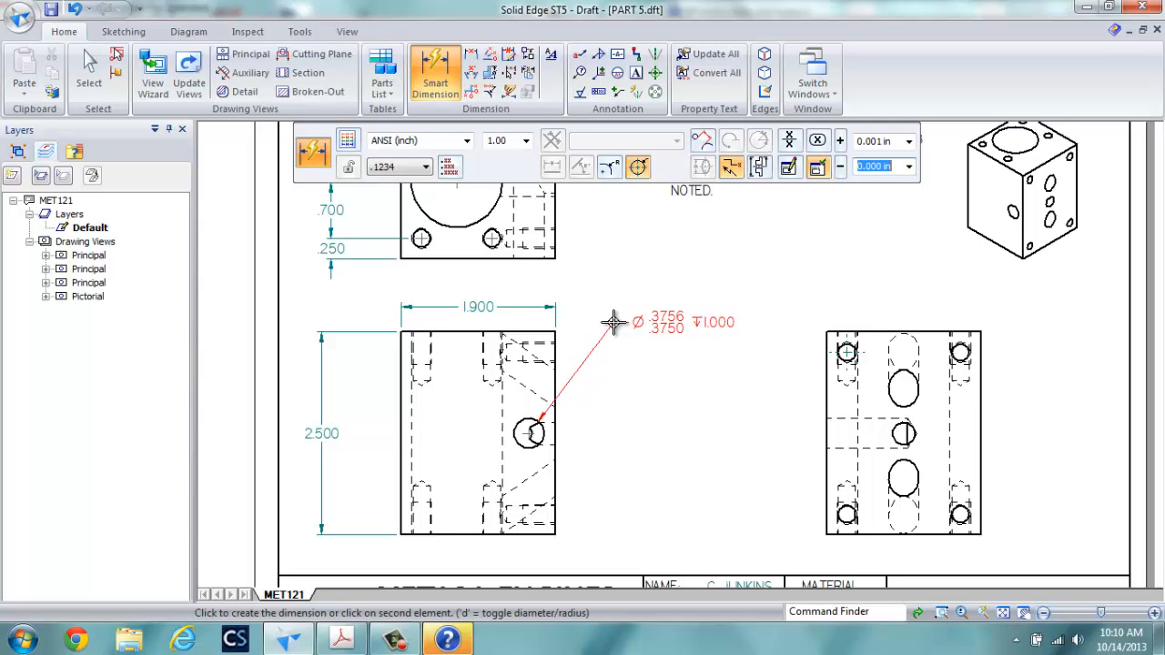
click(614, 322)
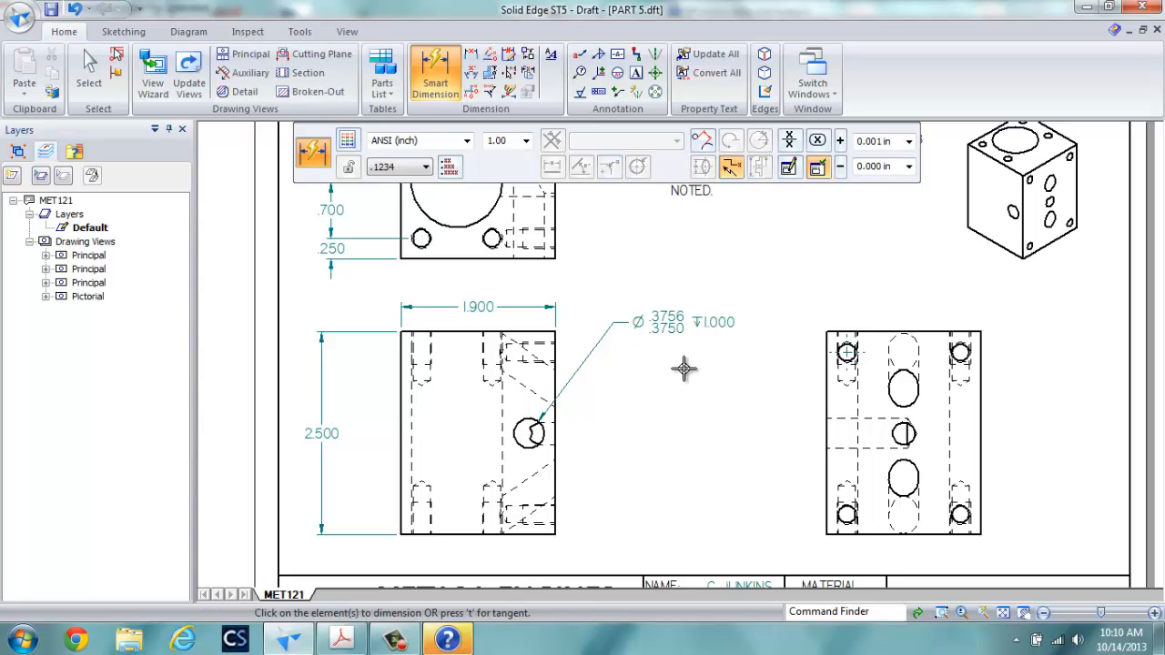
Set the suffix to a depth symbol with .500, switch to Nominal, and place a diameter callout for the centre hole in the lower-right view
click(819, 169)
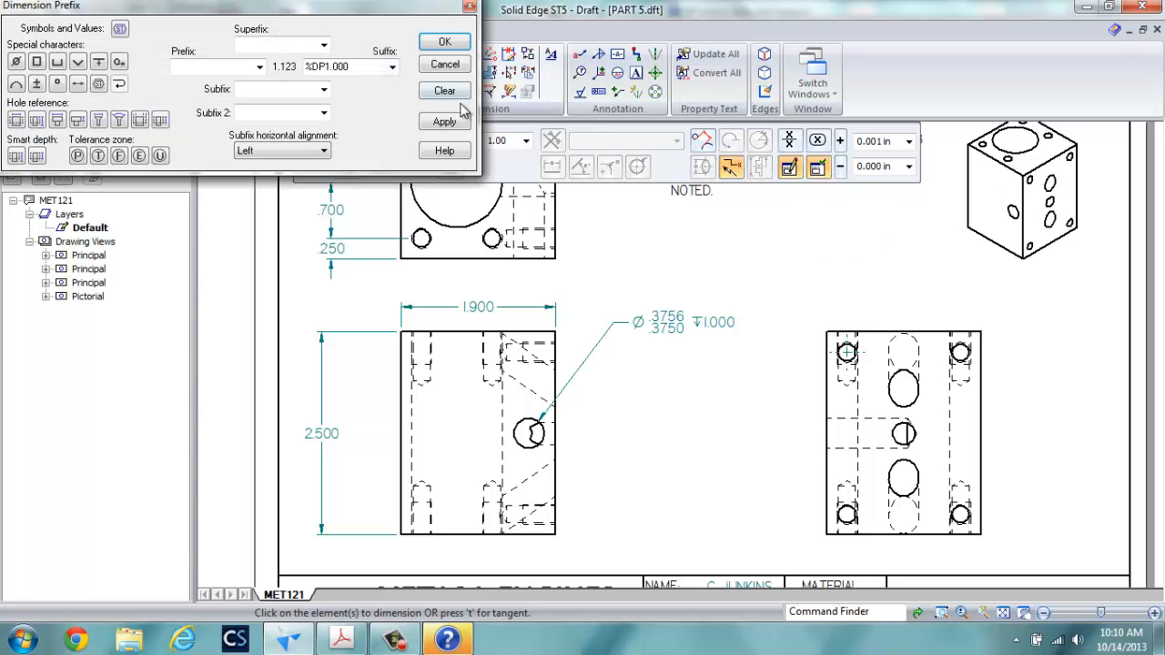
click(99, 61)
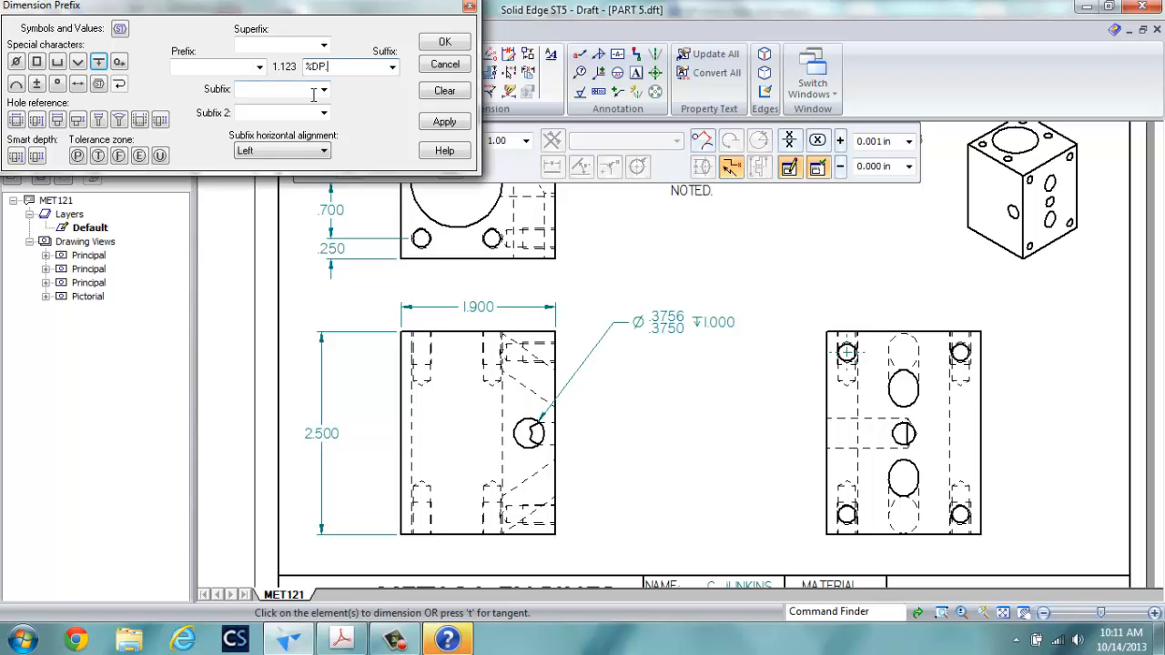
click(443, 44)
click(791, 142)
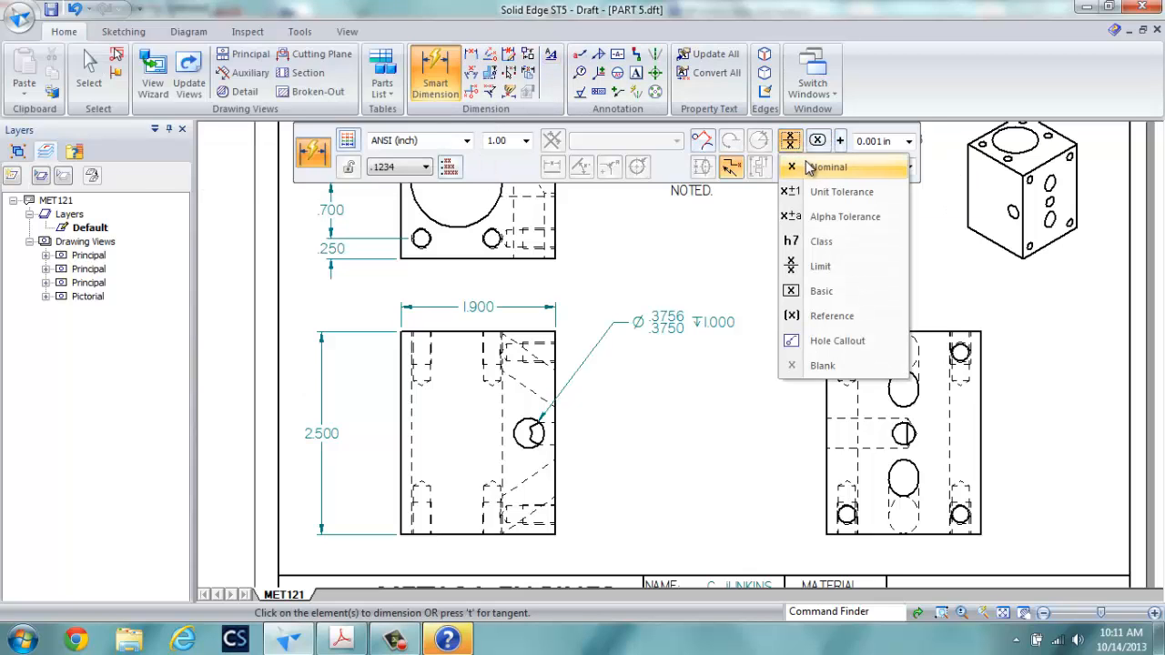
click(801, 166)
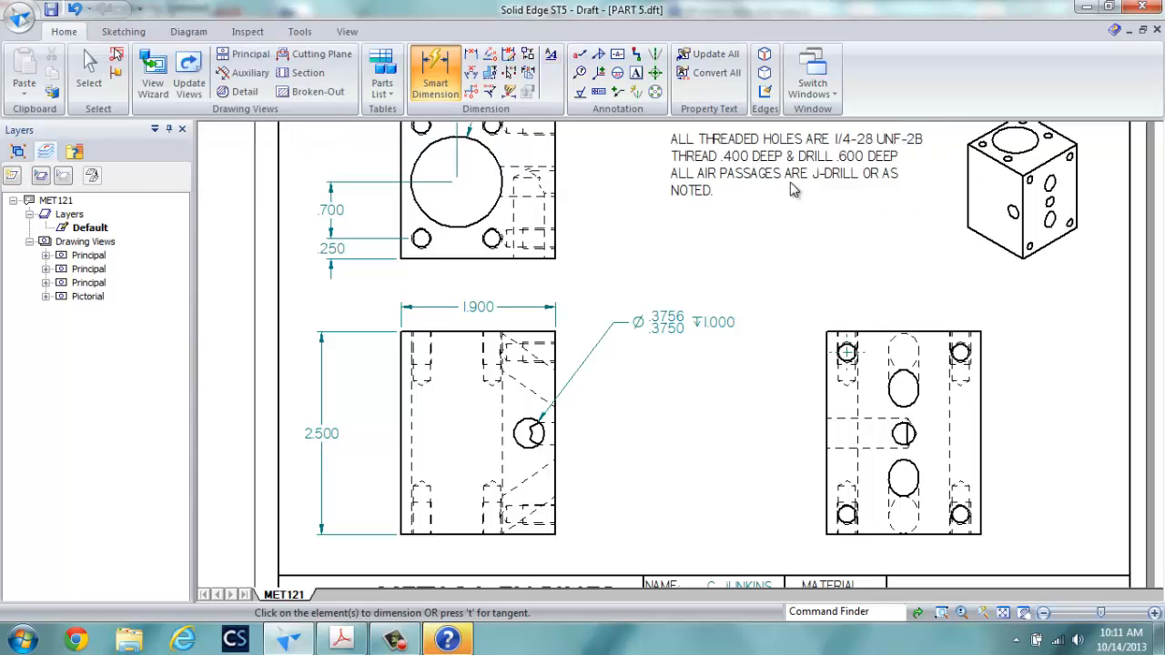
click(896, 427)
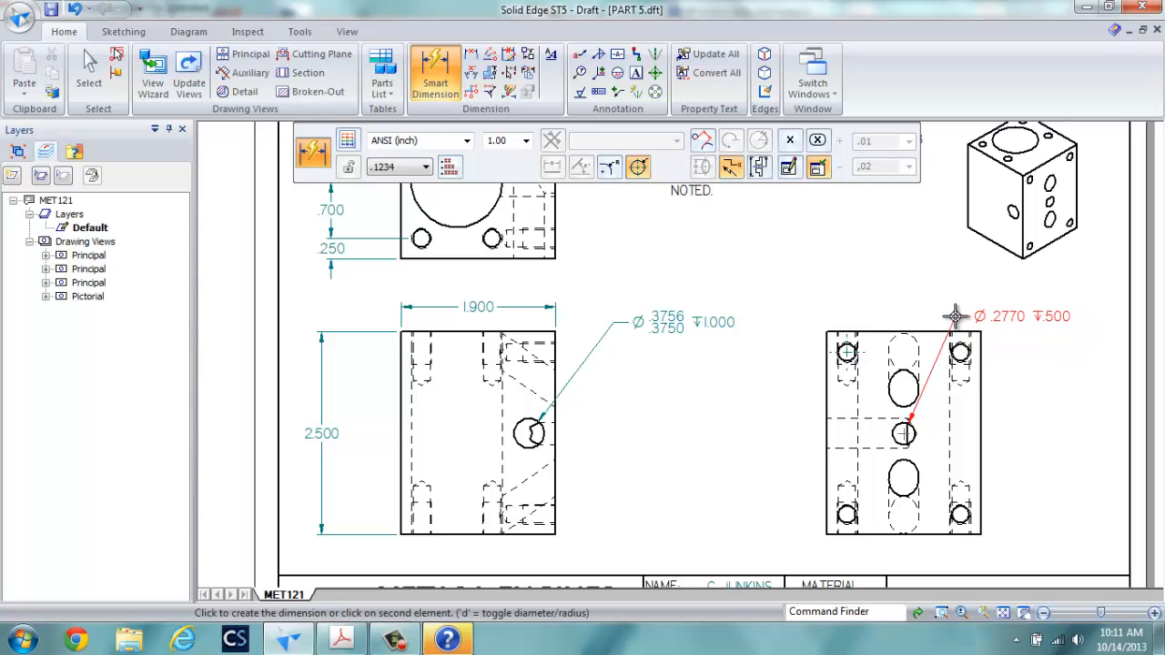
click(995, 352)
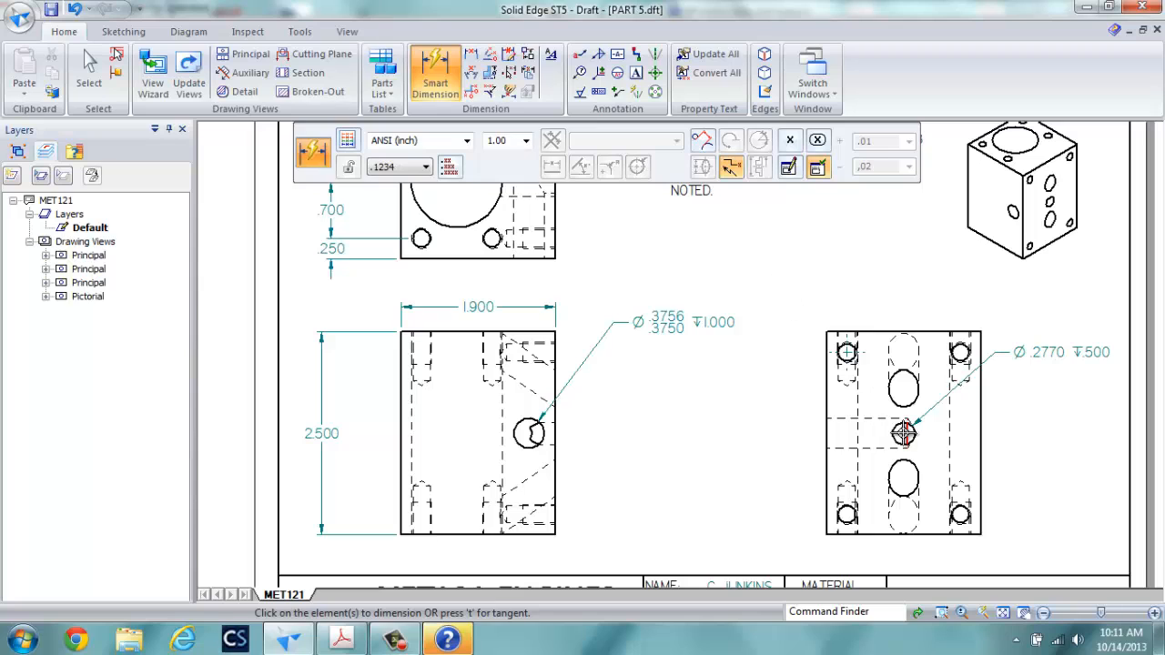
click(903, 433)
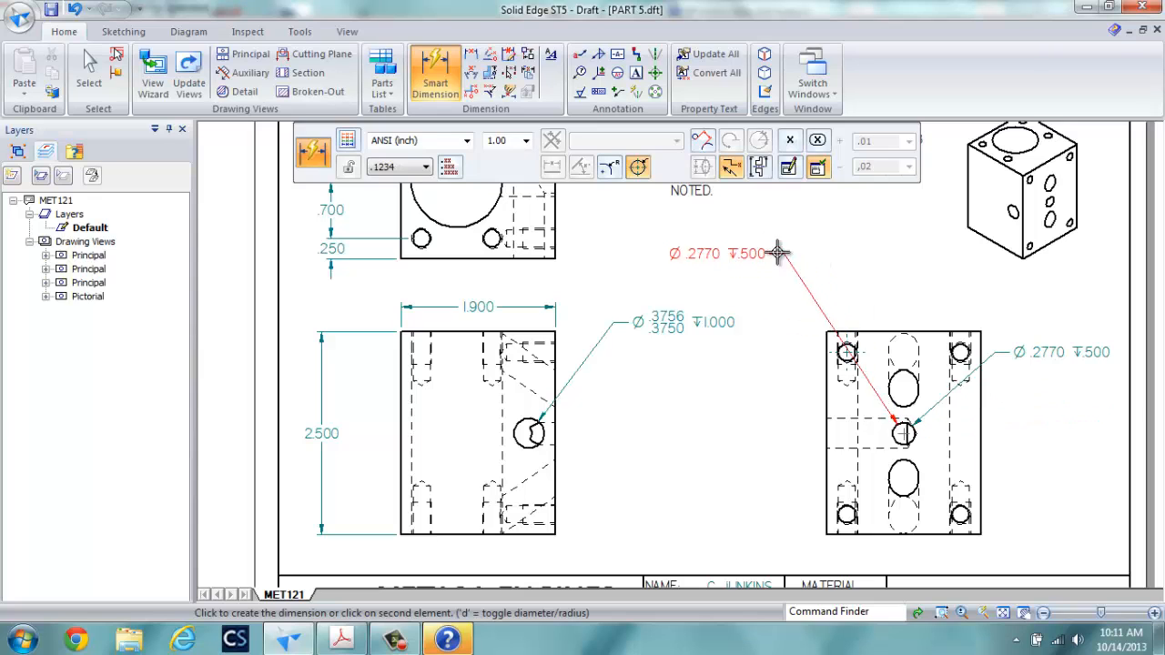
click(817, 168)
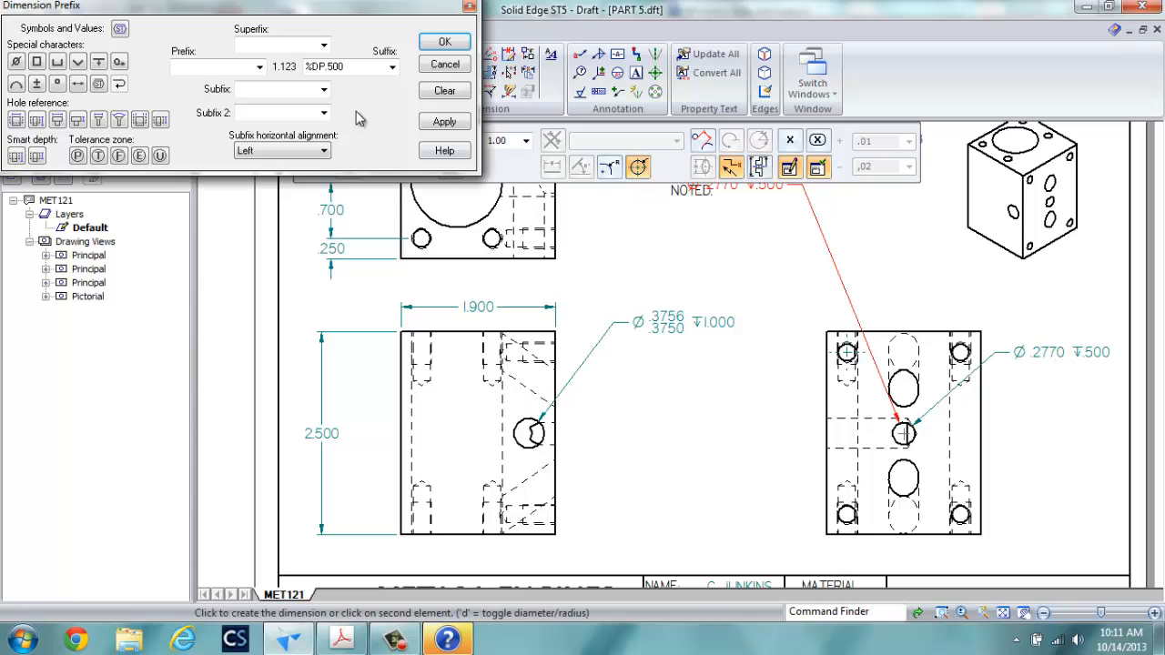
drag(348, 69, 307, 68)
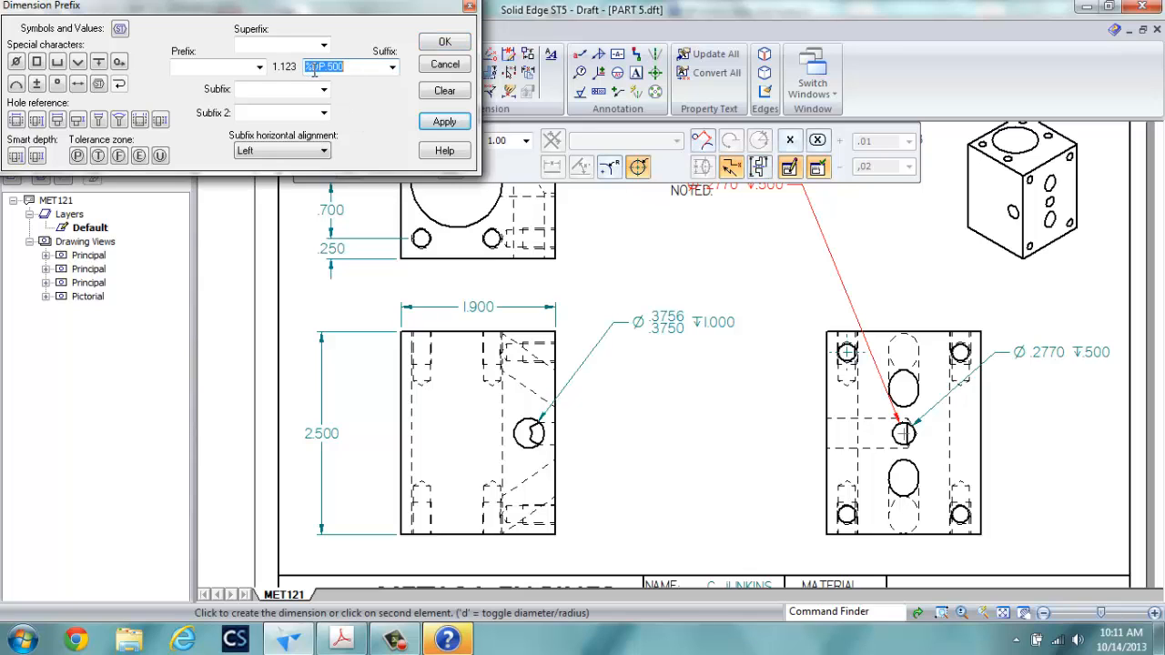
key(Delete)
click(283, 90)
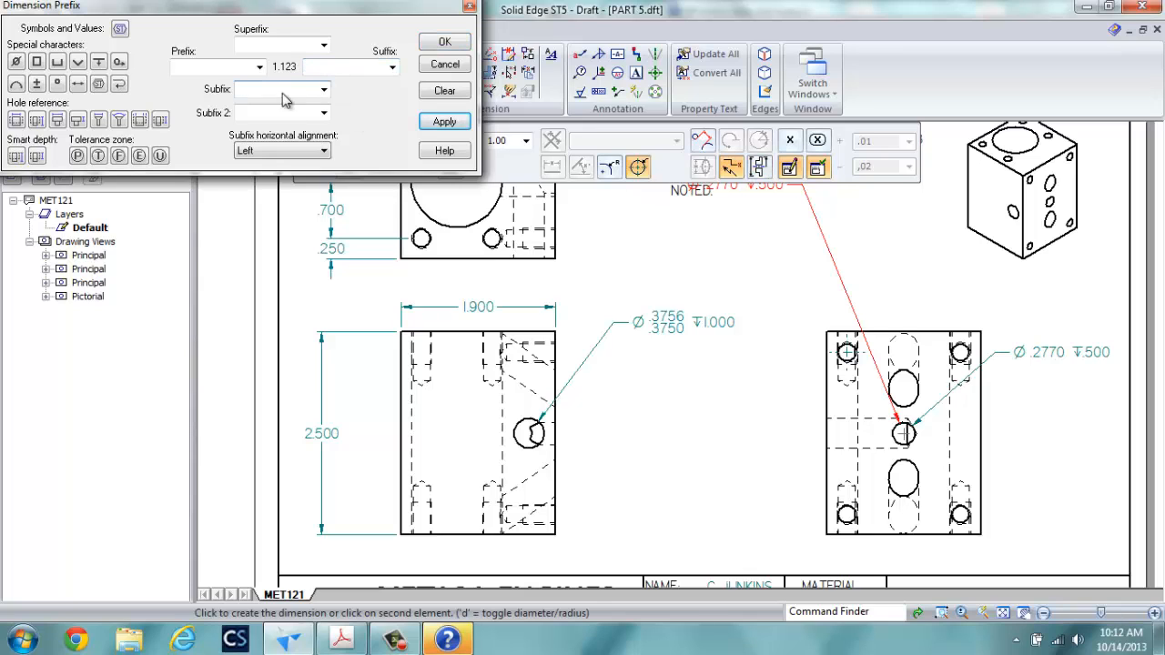
key(Escape)
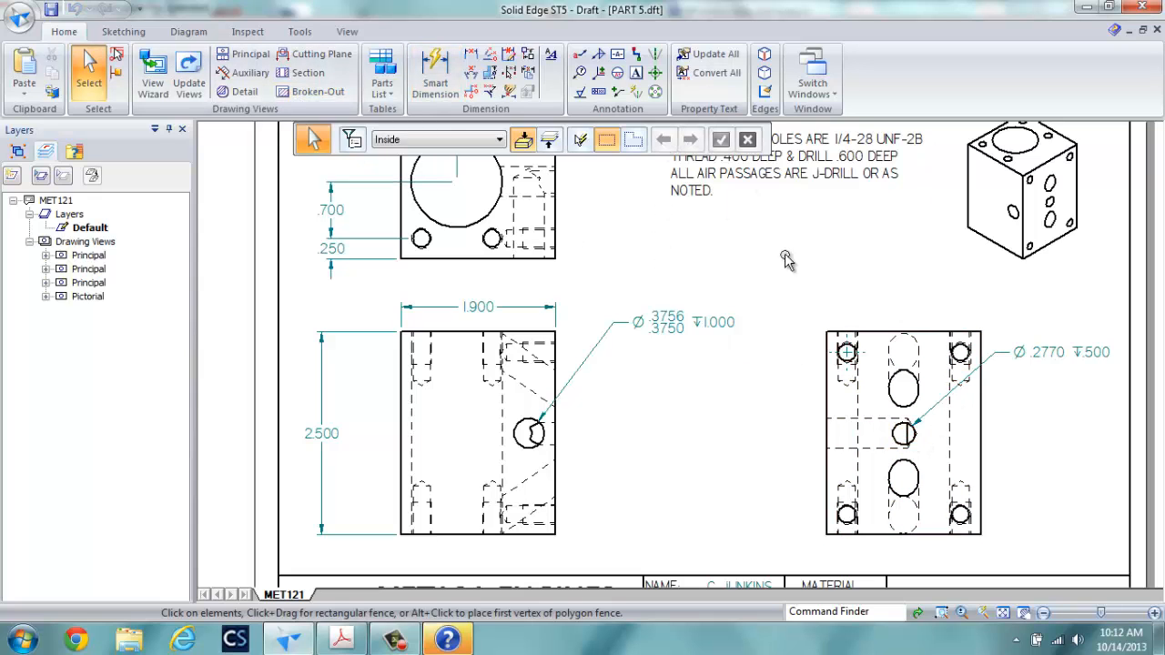
click(433, 73)
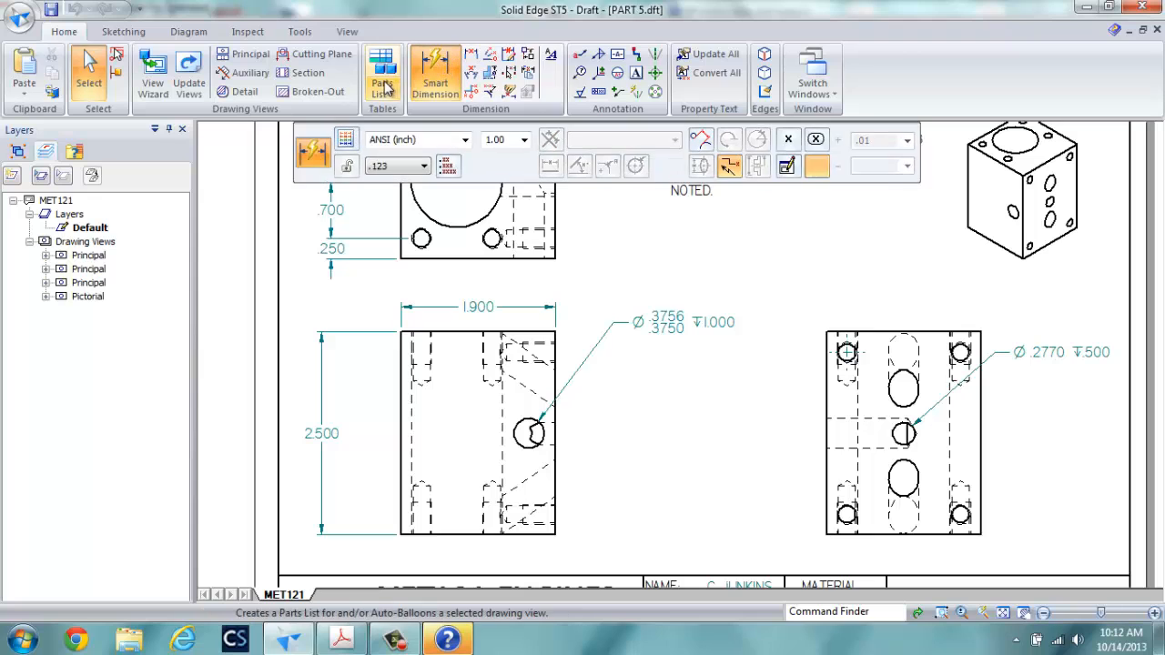
click(786, 165)
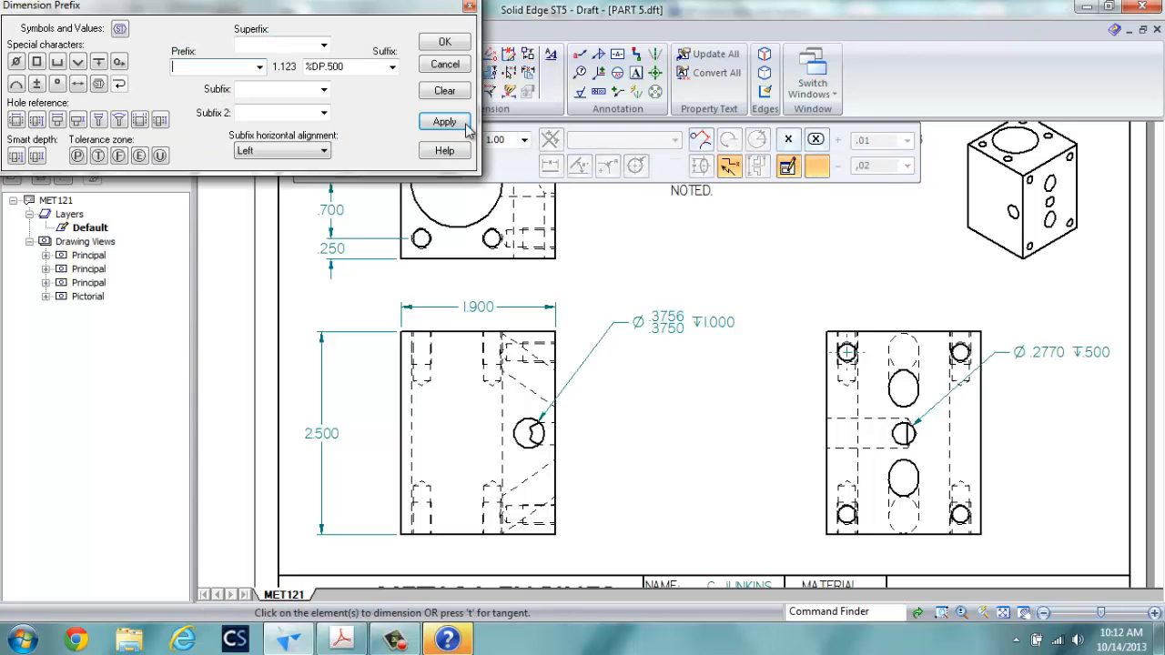
click(466, 123)
drag(377, 69, 304, 67)
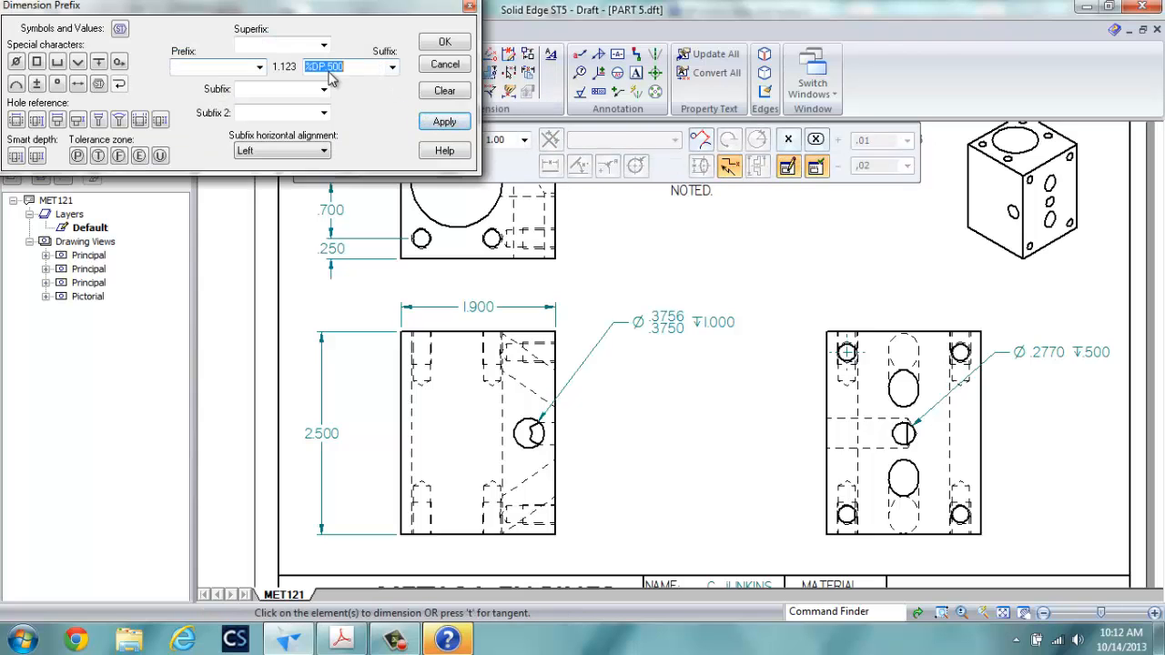
key(Delete)
click(250, 89)
key(Escape)
key(Escape)
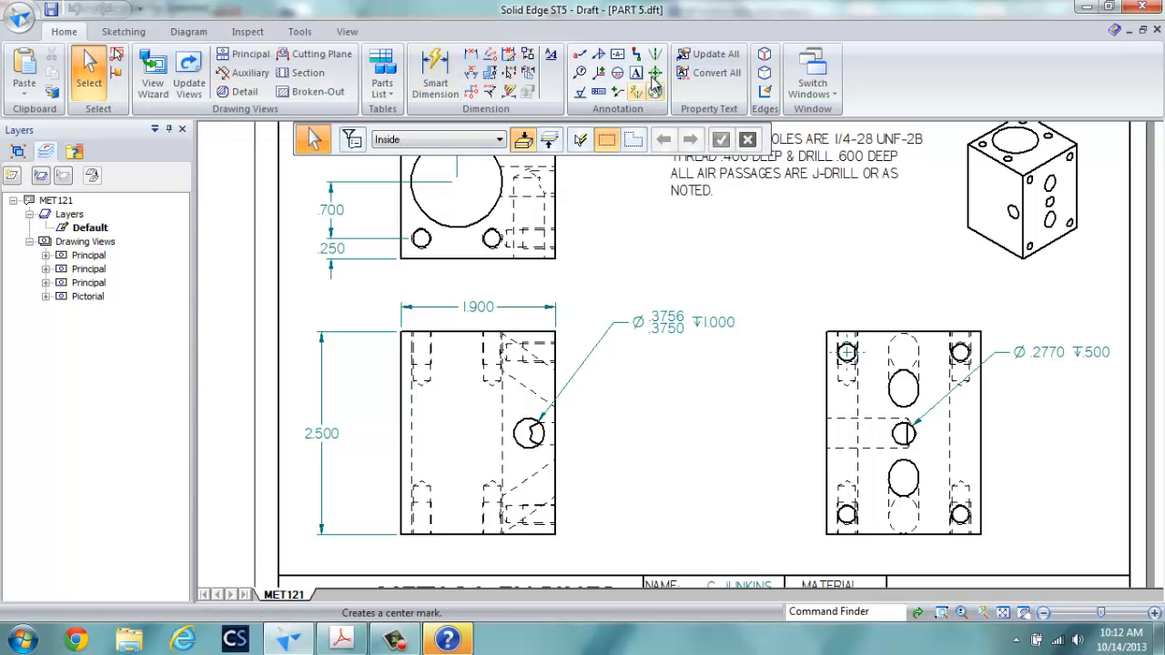
Clear the dimension prefix settings for a new smart dimension and apply a depth symbol with .500 as the subfix
click(435, 71)
click(786, 168)
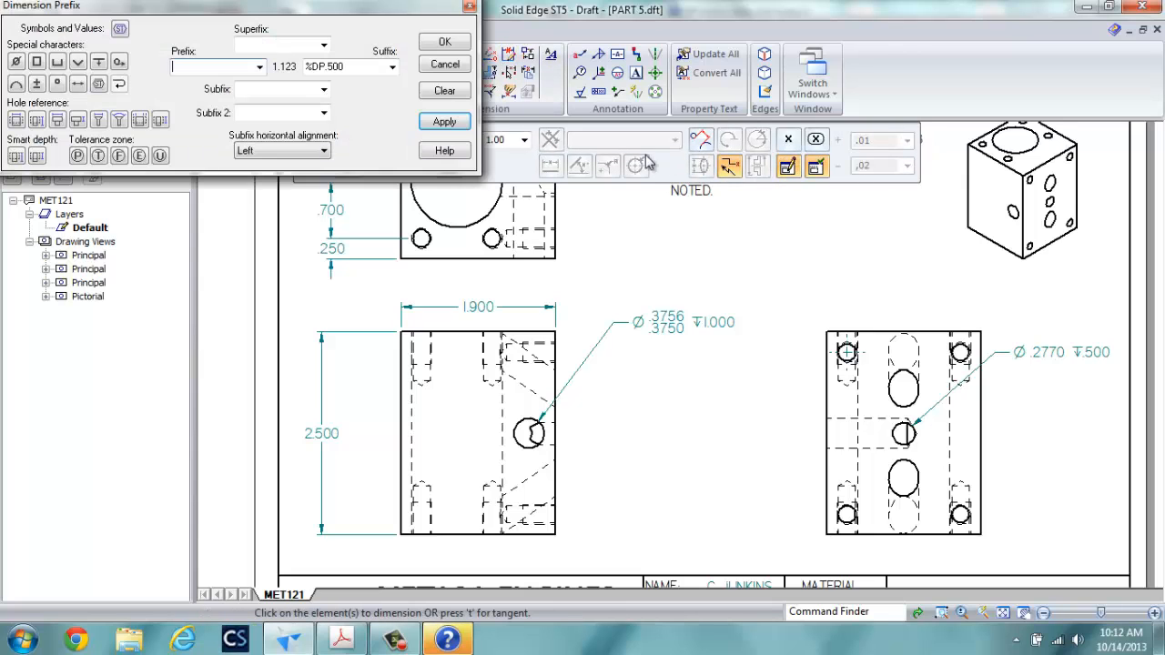
click(444, 90)
click(322, 68)
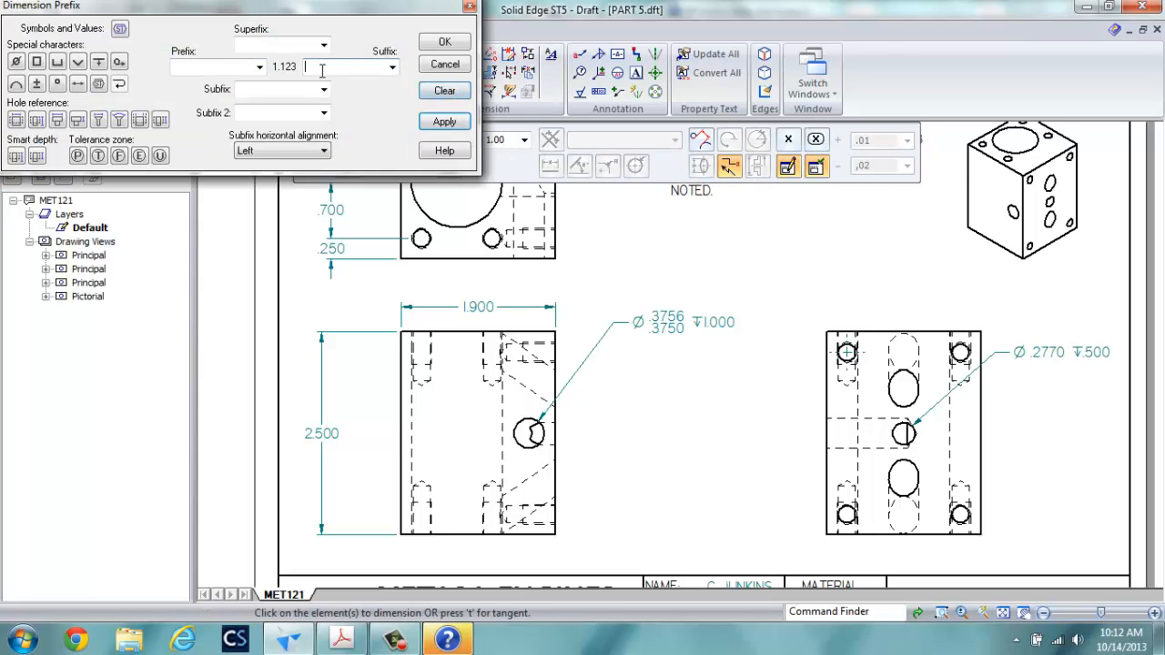
click(247, 89)
click(98, 61)
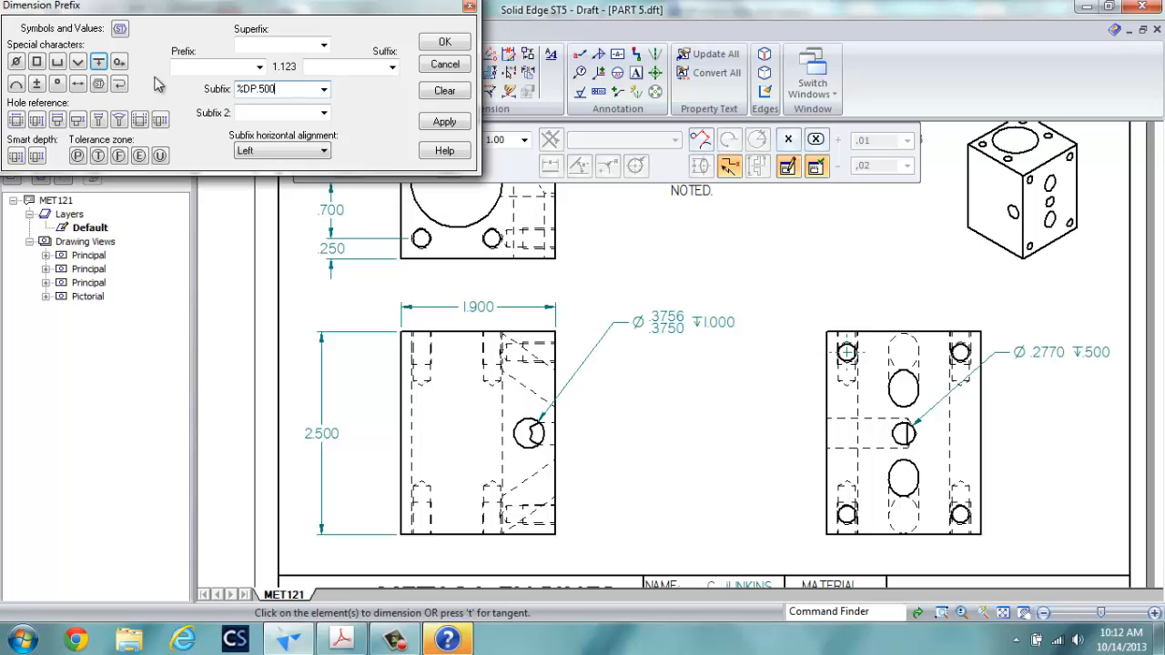
click(444, 121)
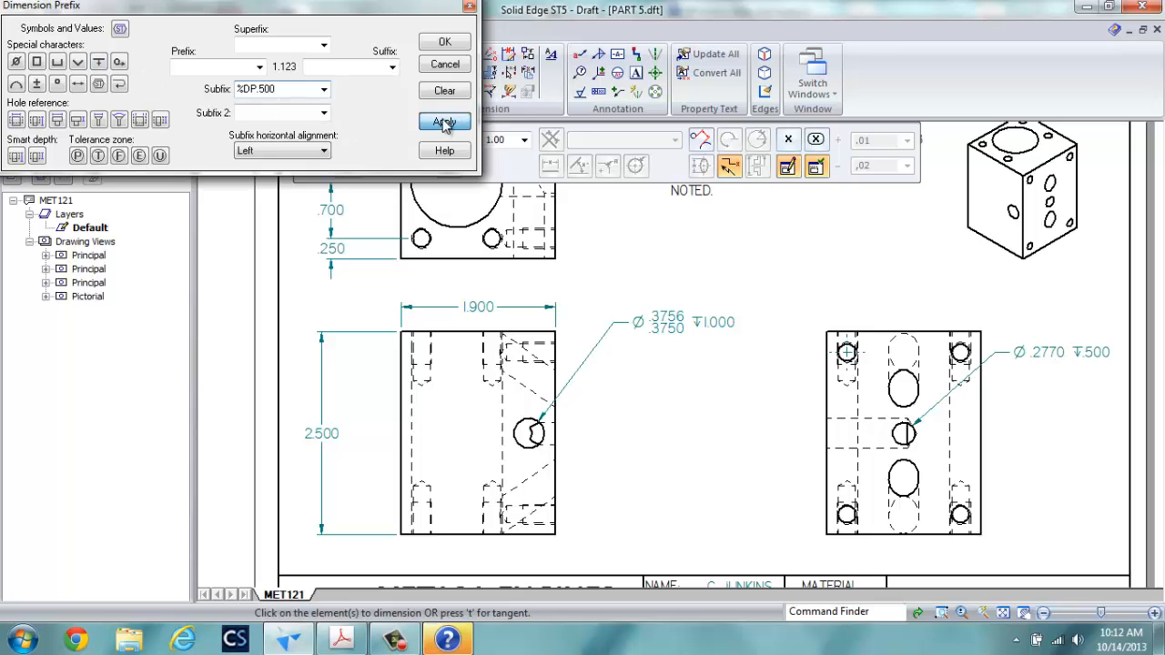
Place a two-line diameter callout for the centre hole outside the lower-right view's right edge, and delete its older single-line callout
click(900, 435)
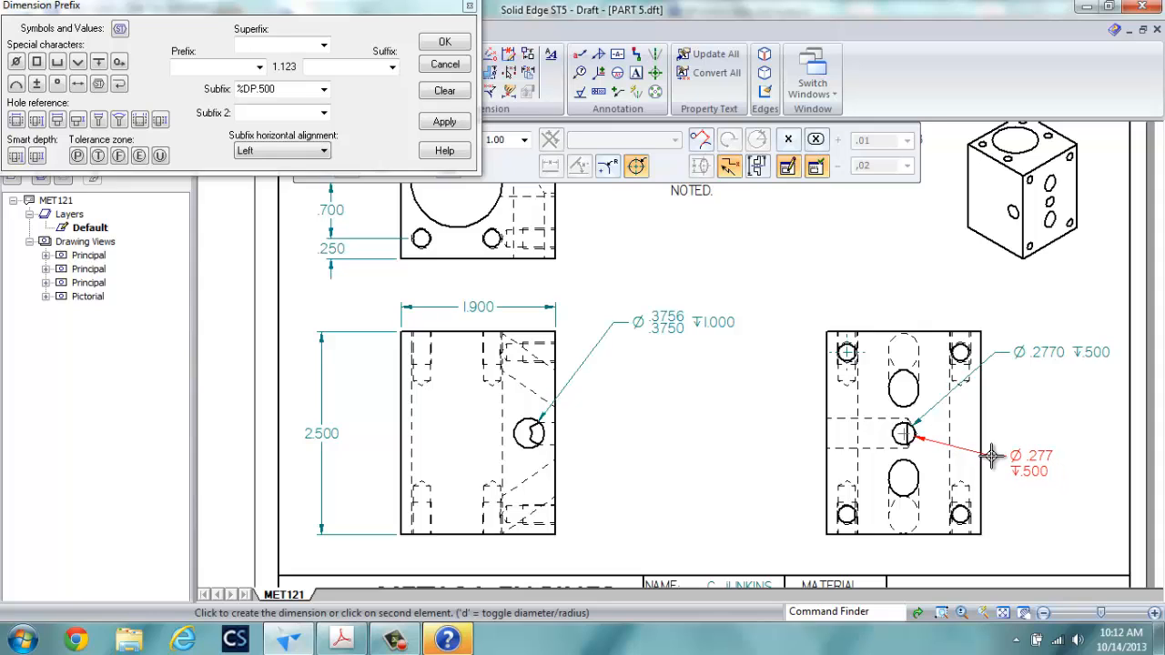
click(992, 456)
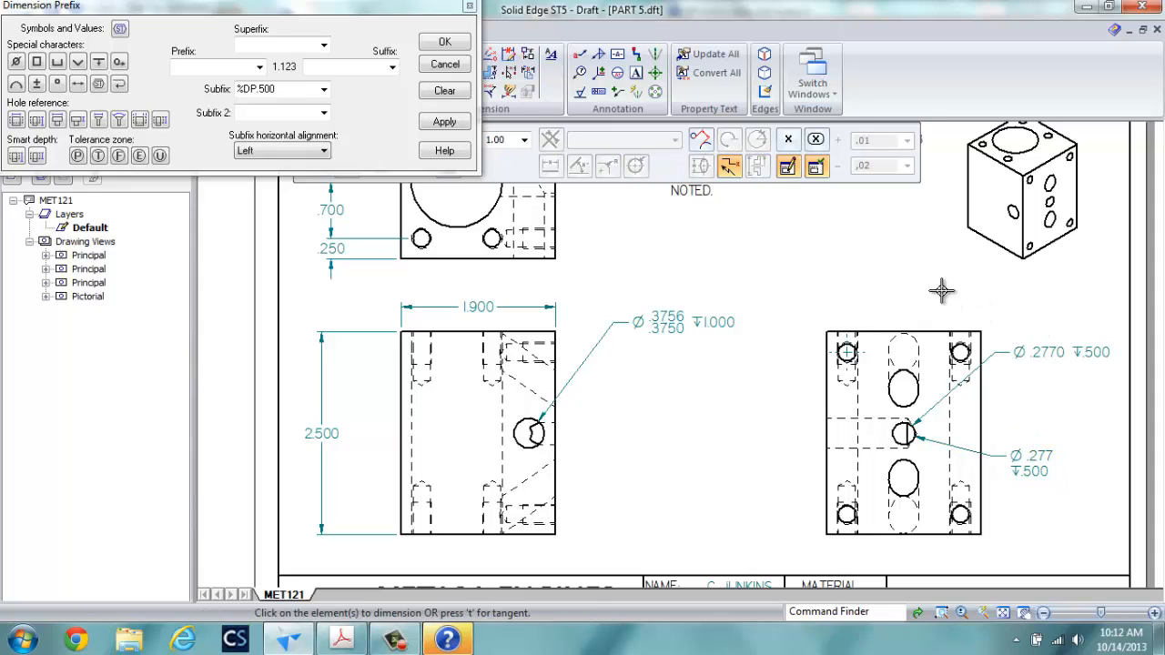
click(469, 6)
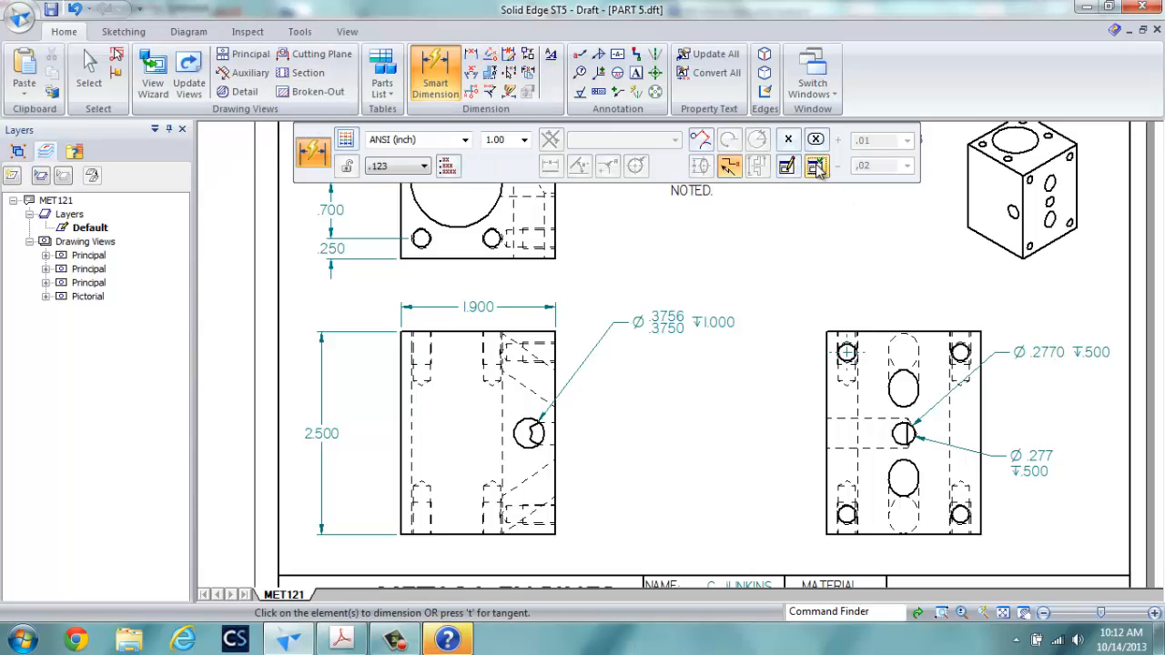
click(88, 62)
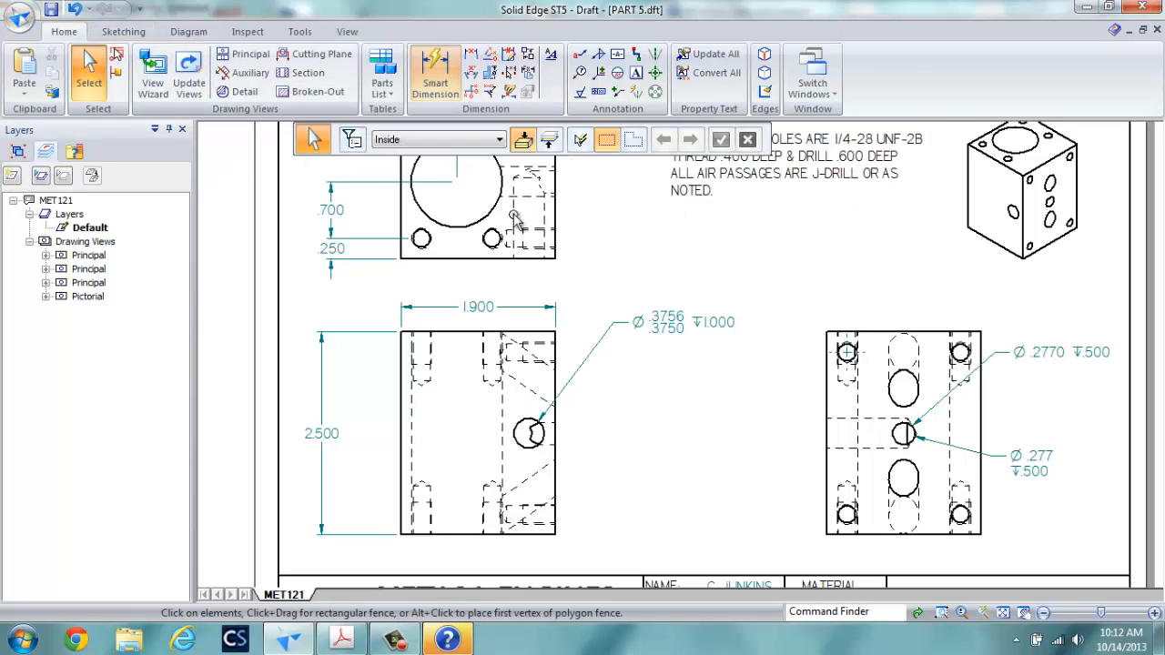
click(1024, 357)
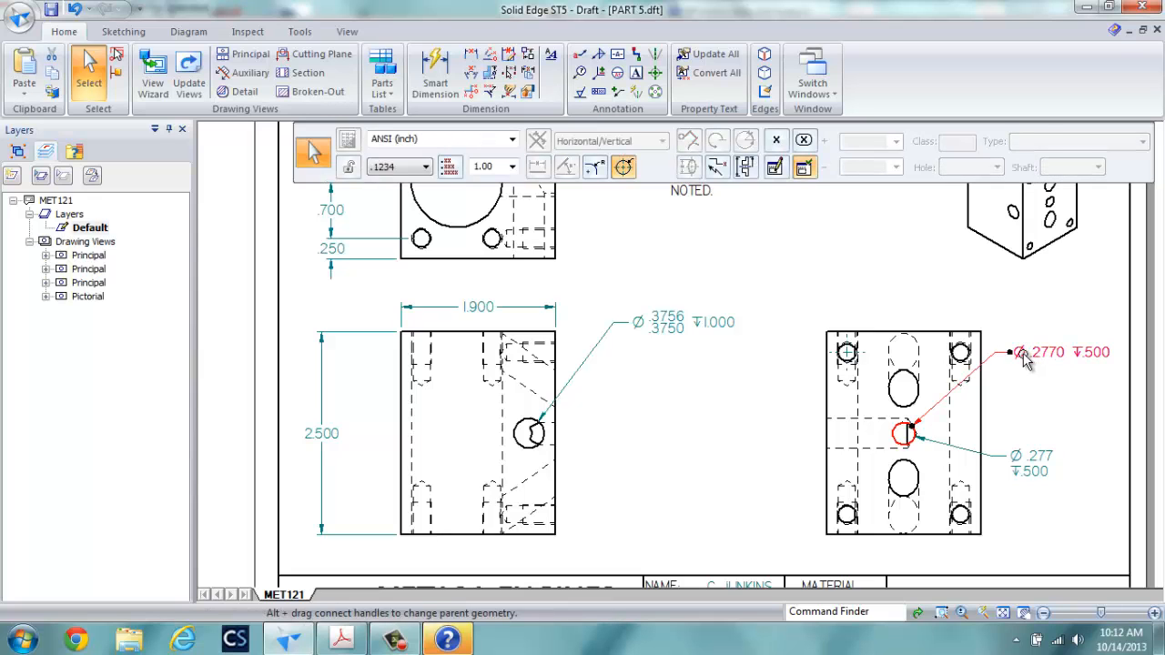
key(Delete)
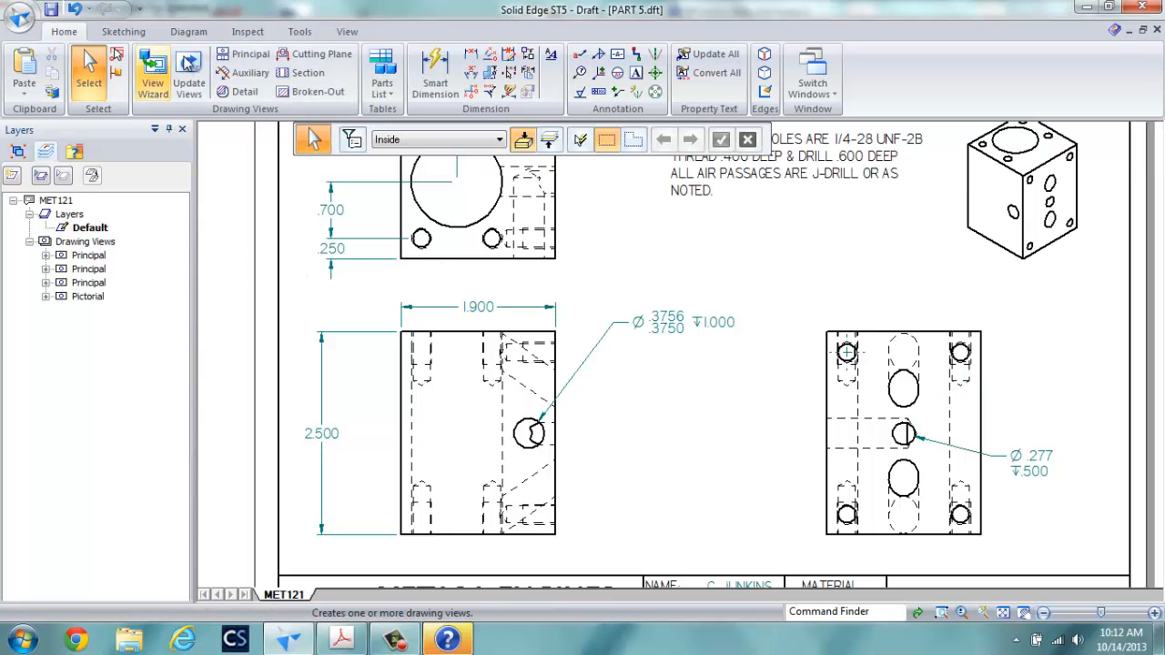
Dimension the overall height and width of the lower-right view, outside its right and upper edges
click(471, 54)
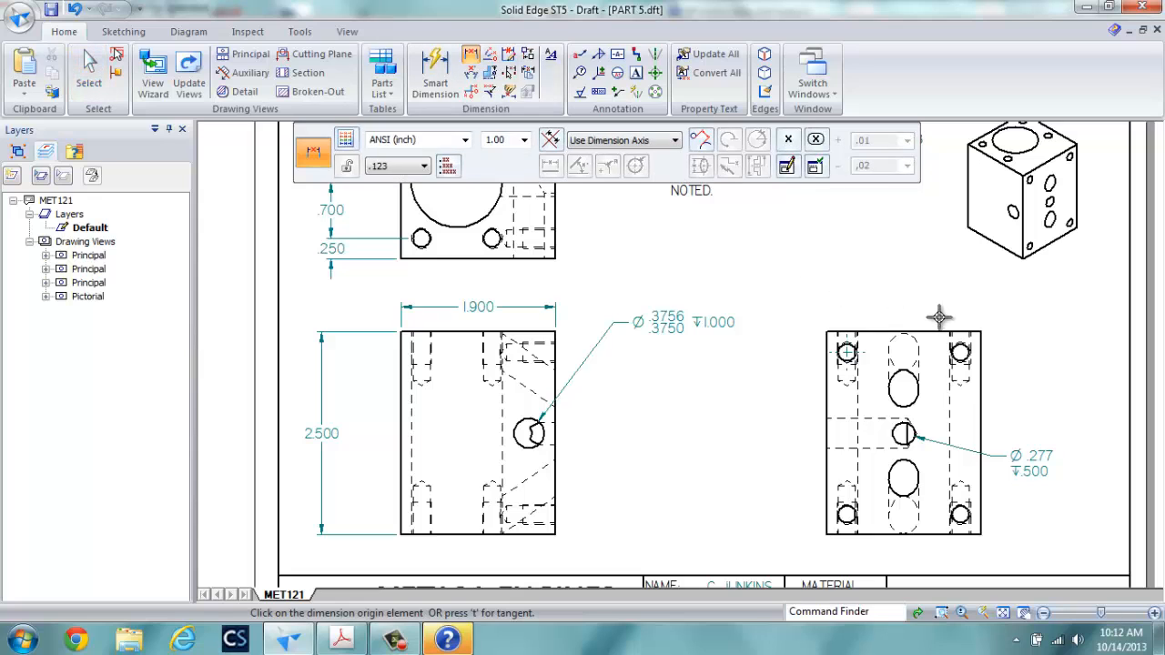
click(435, 73)
click(980, 395)
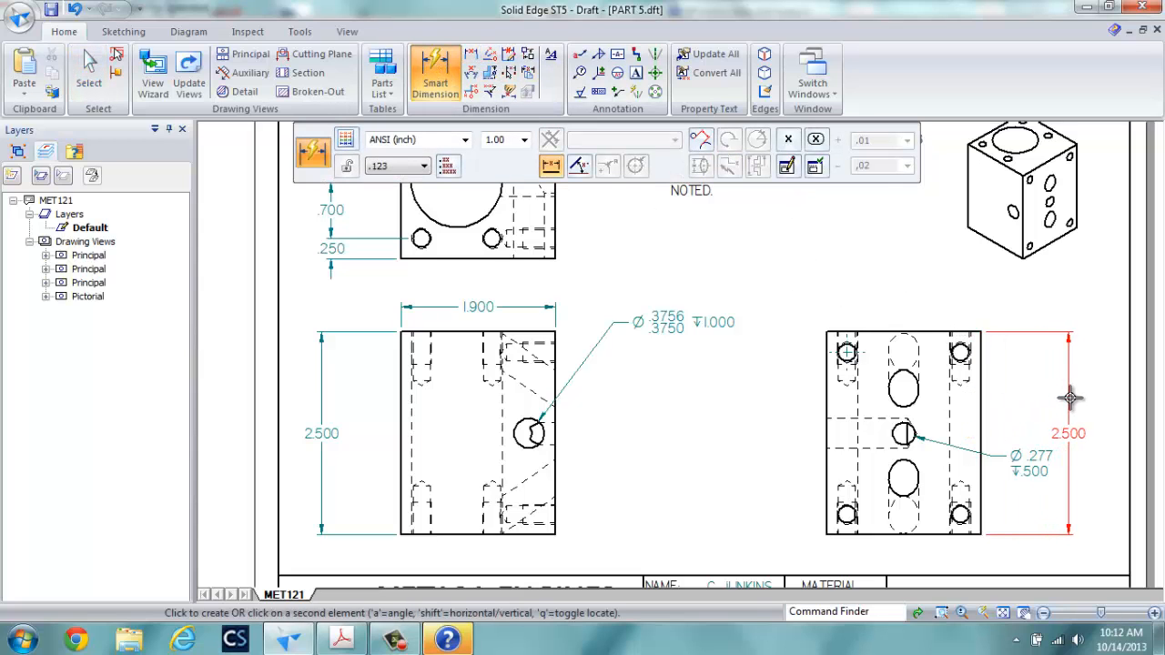
click(1080, 395)
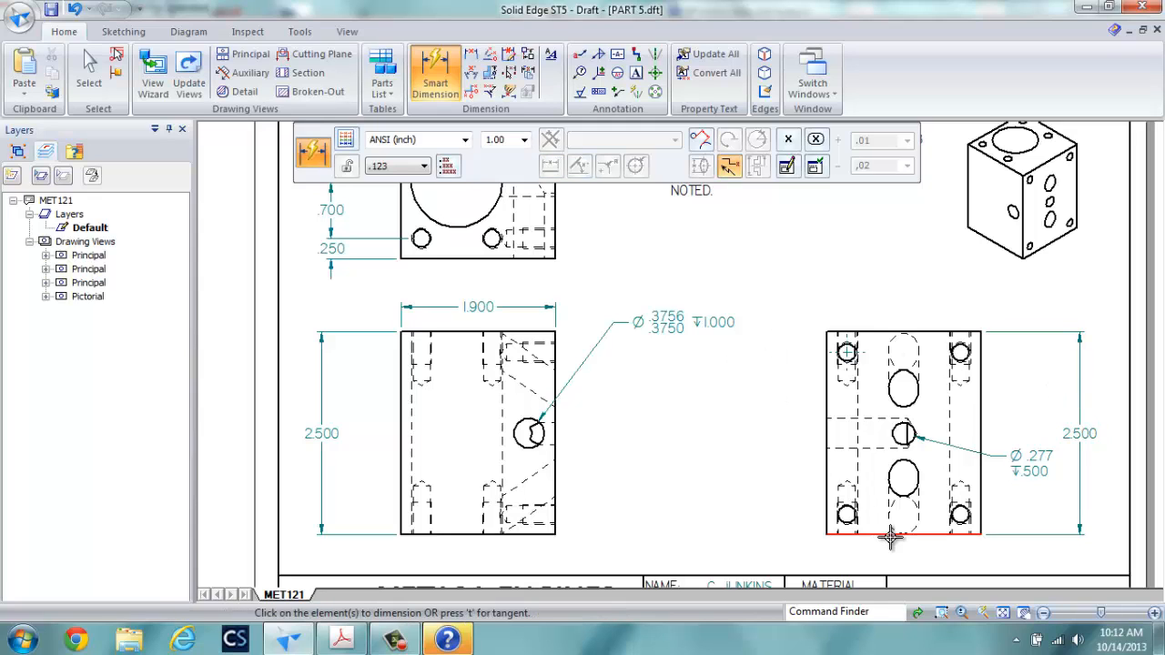
click(878, 330)
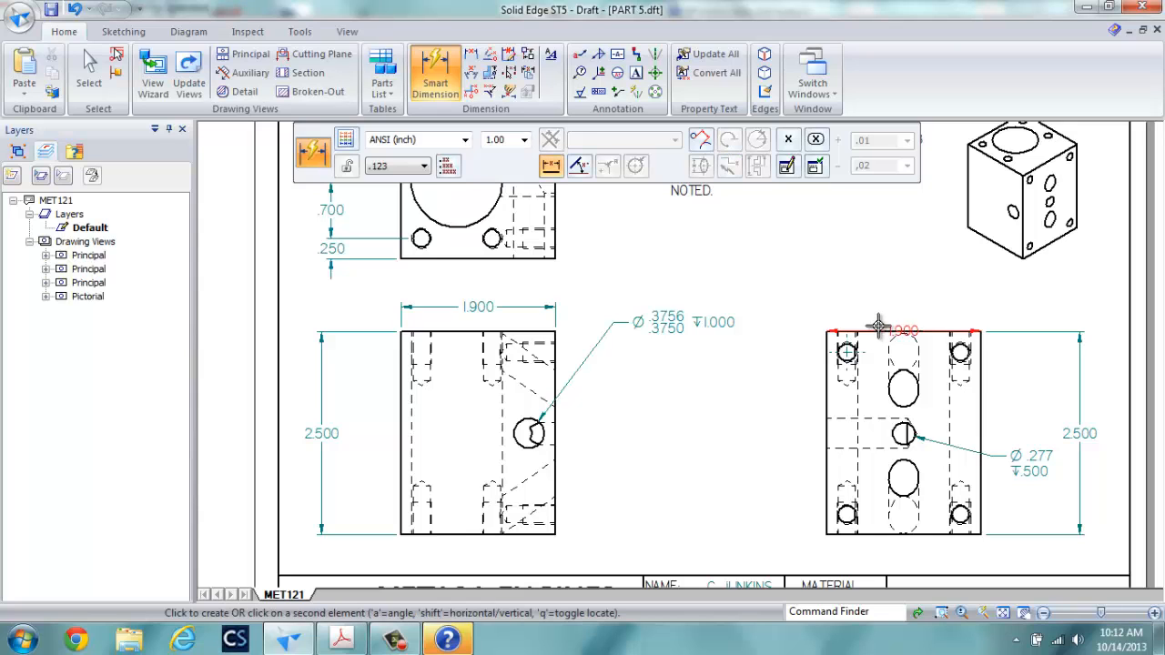
click(866, 268)
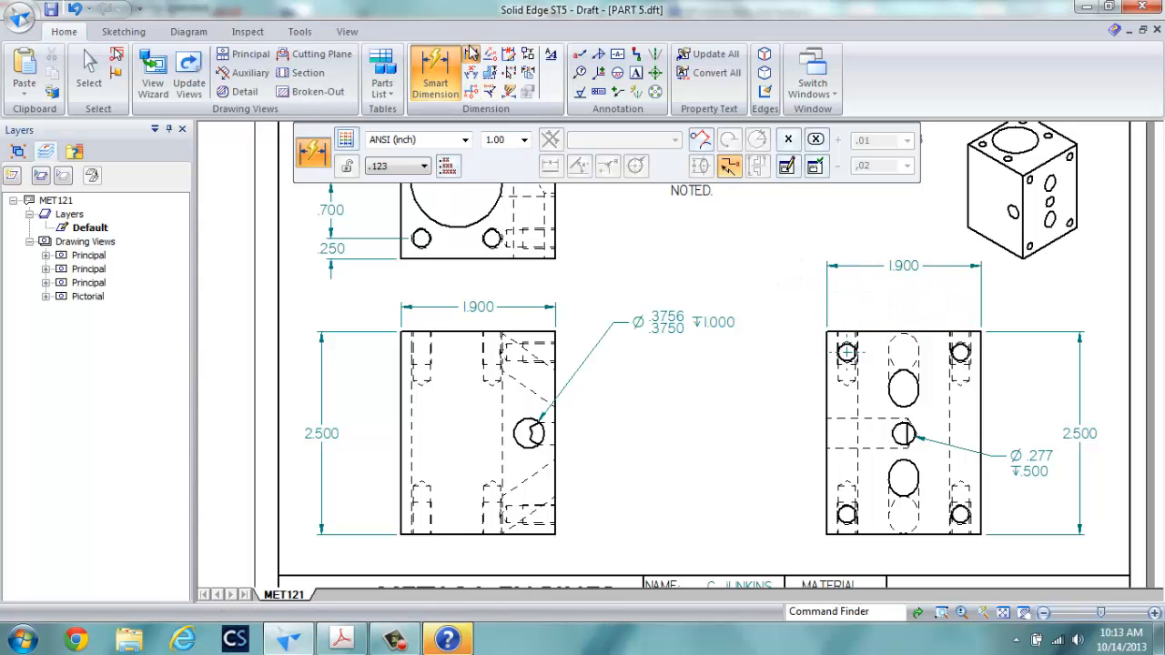
Dimension the upper-left hole's distances from the left and upper edges of the lower-right view, placing both outside the view
click(471, 54)
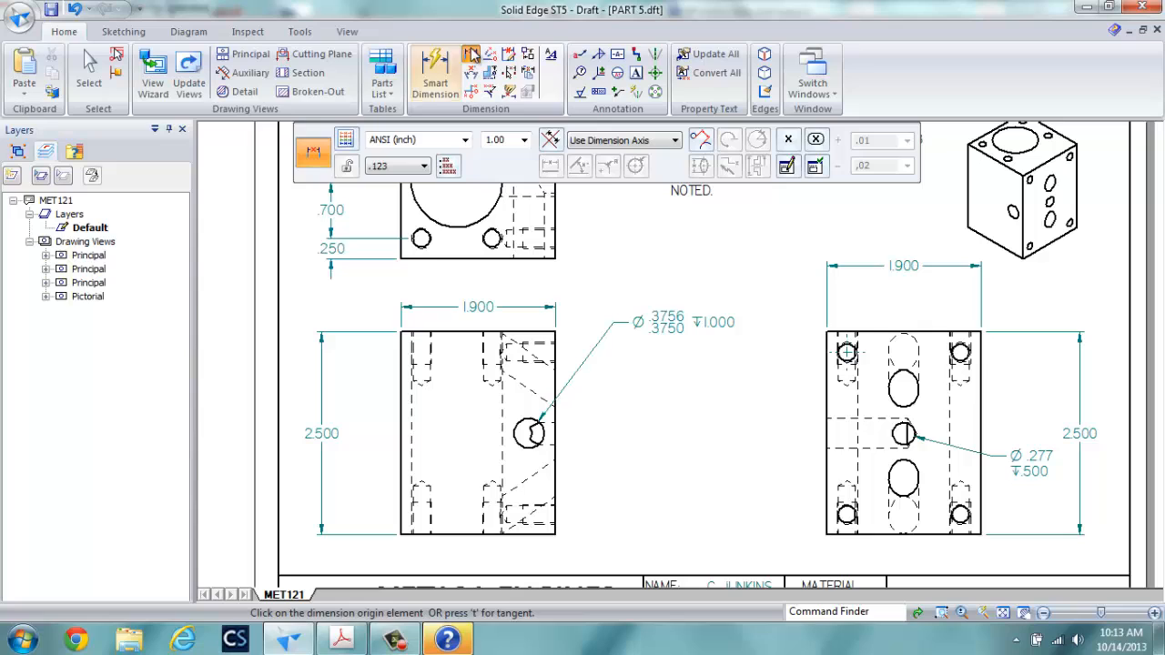
click(826, 344)
click(824, 344)
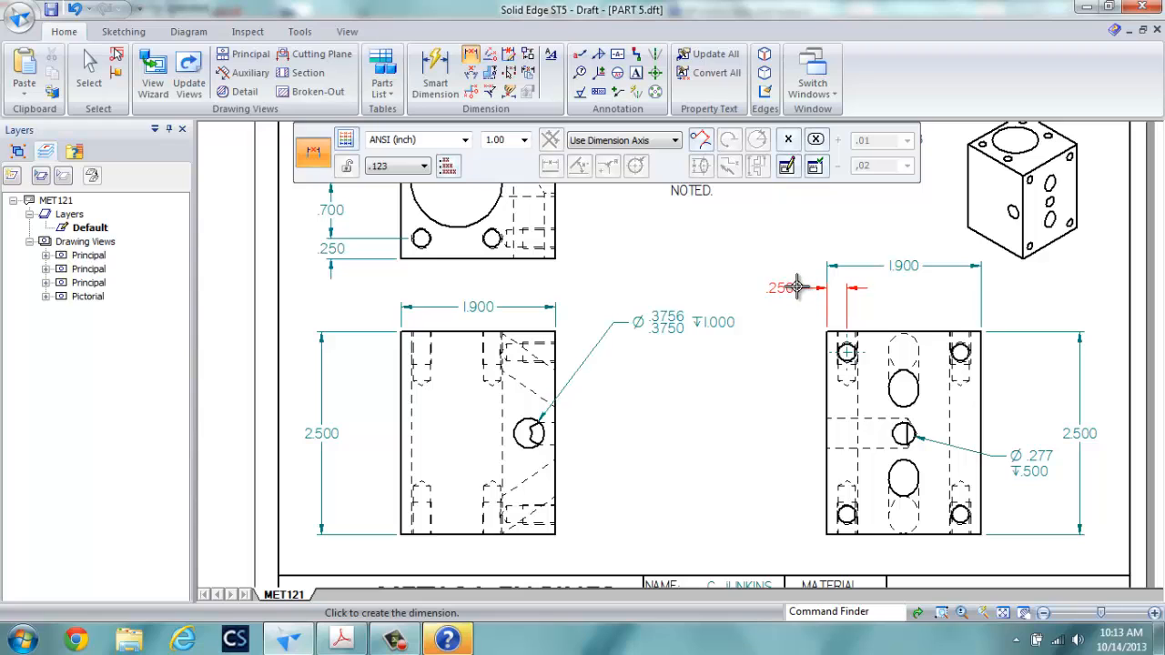
click(791, 286)
right_click(788, 325)
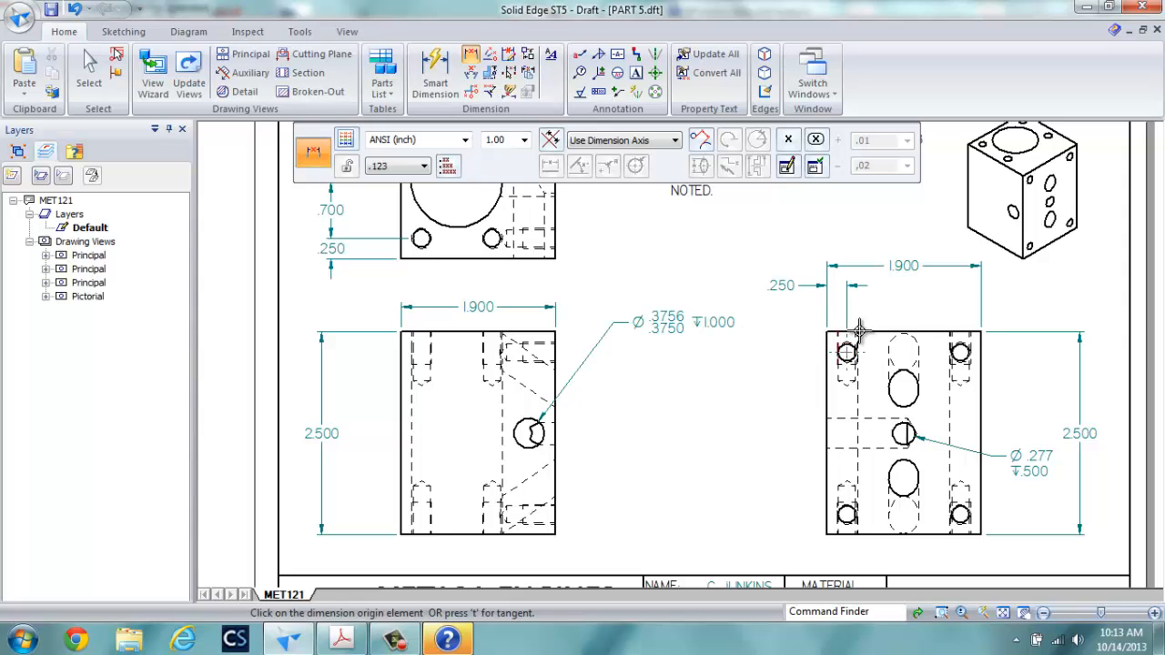
click(874, 329)
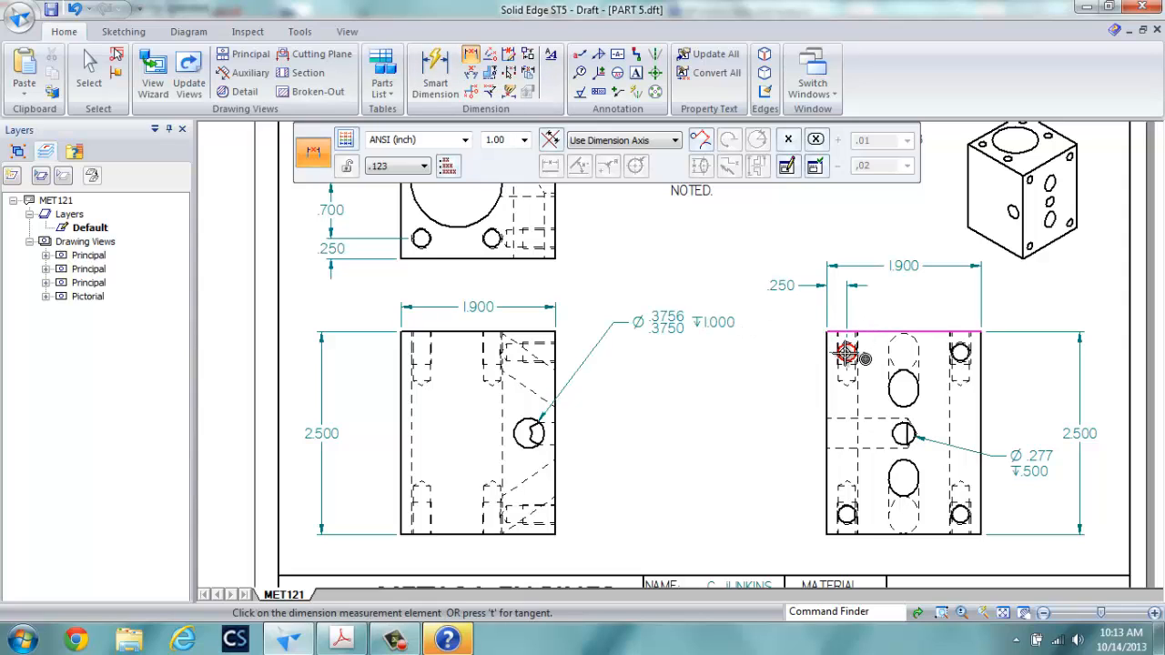
click(847, 353)
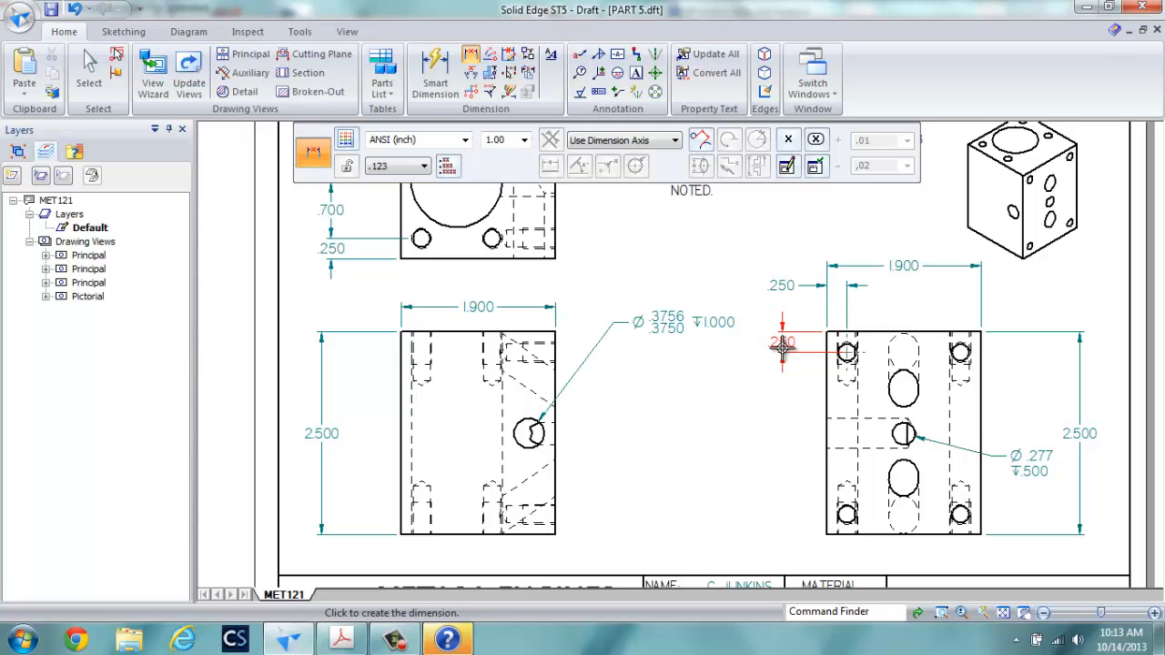
click(782, 345)
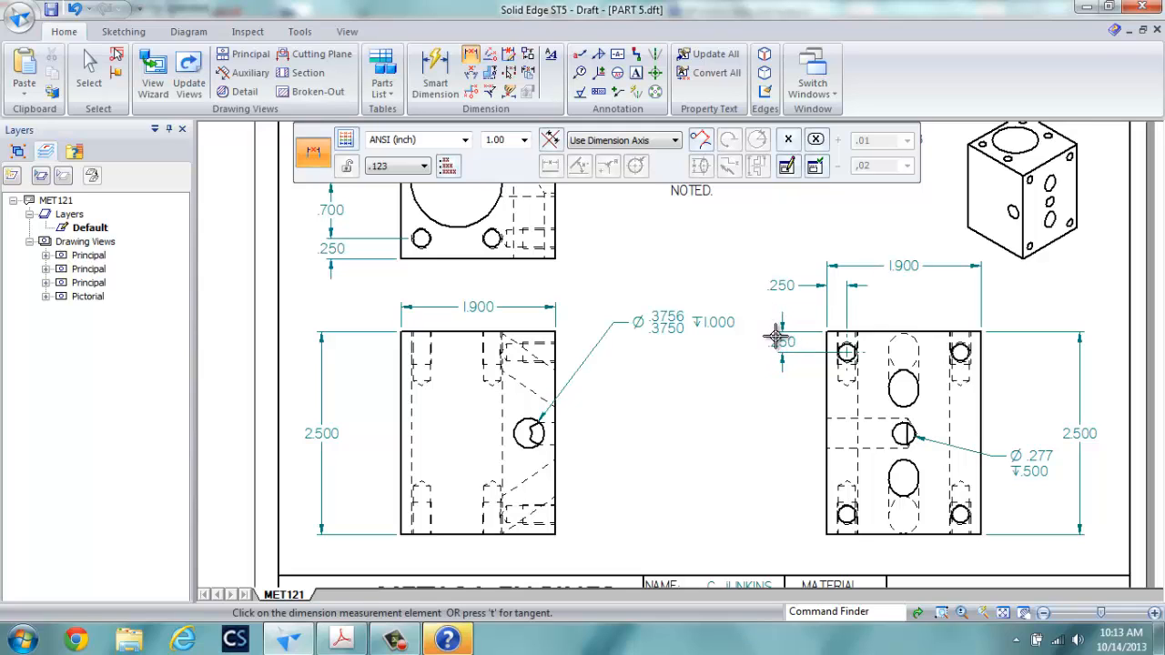
right_click(940, 297)
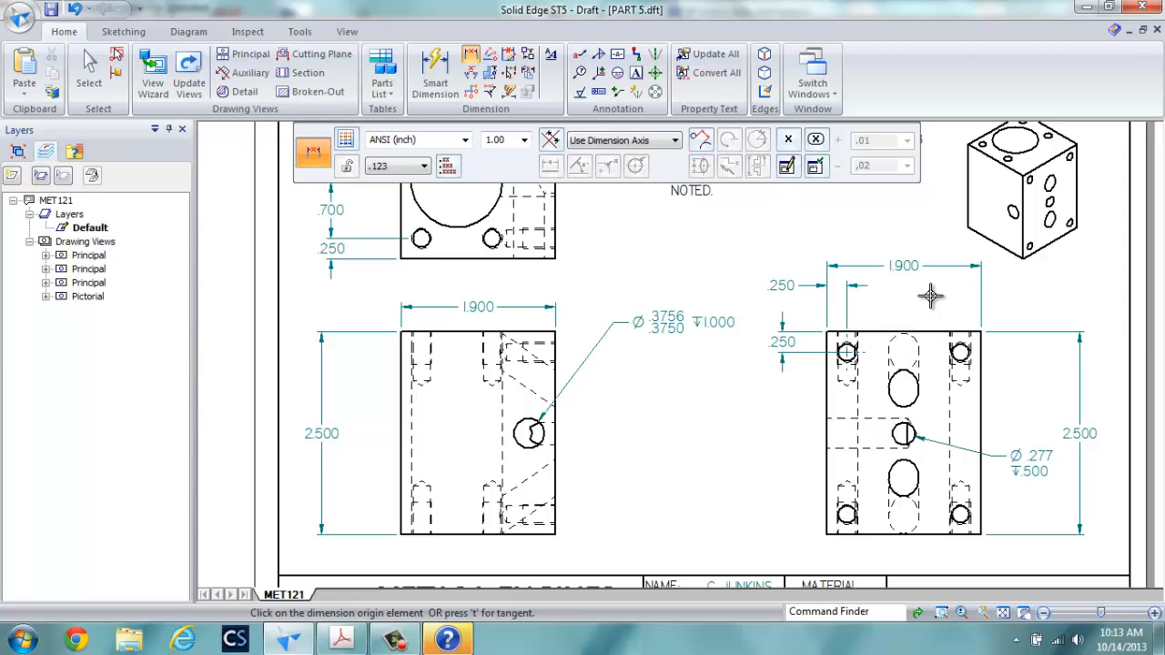
Dimension the horizontal distance from the lower-right view's left edge to its upper-right hole, placing it above the view
click(823, 341)
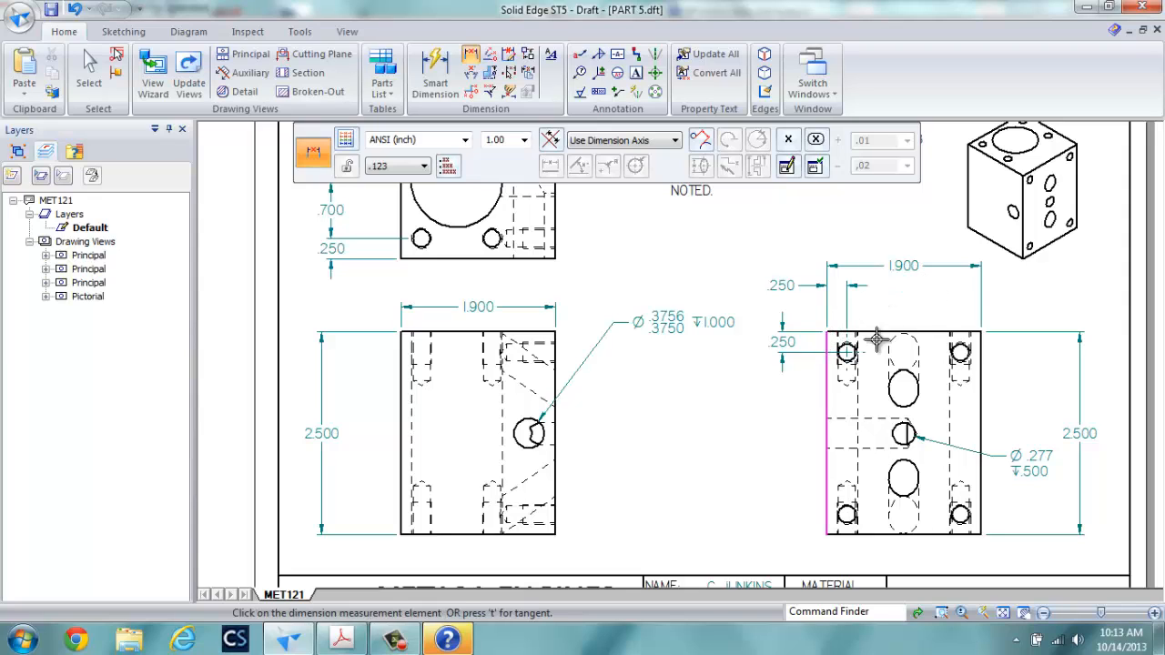
click(960, 348)
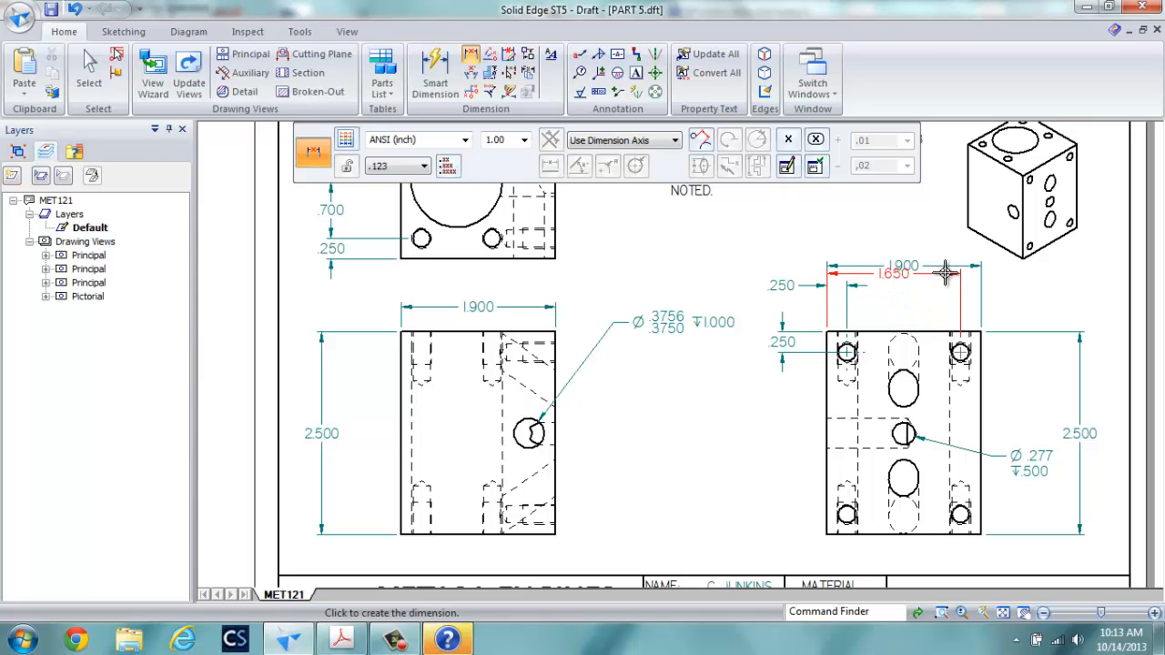
click(947, 271)
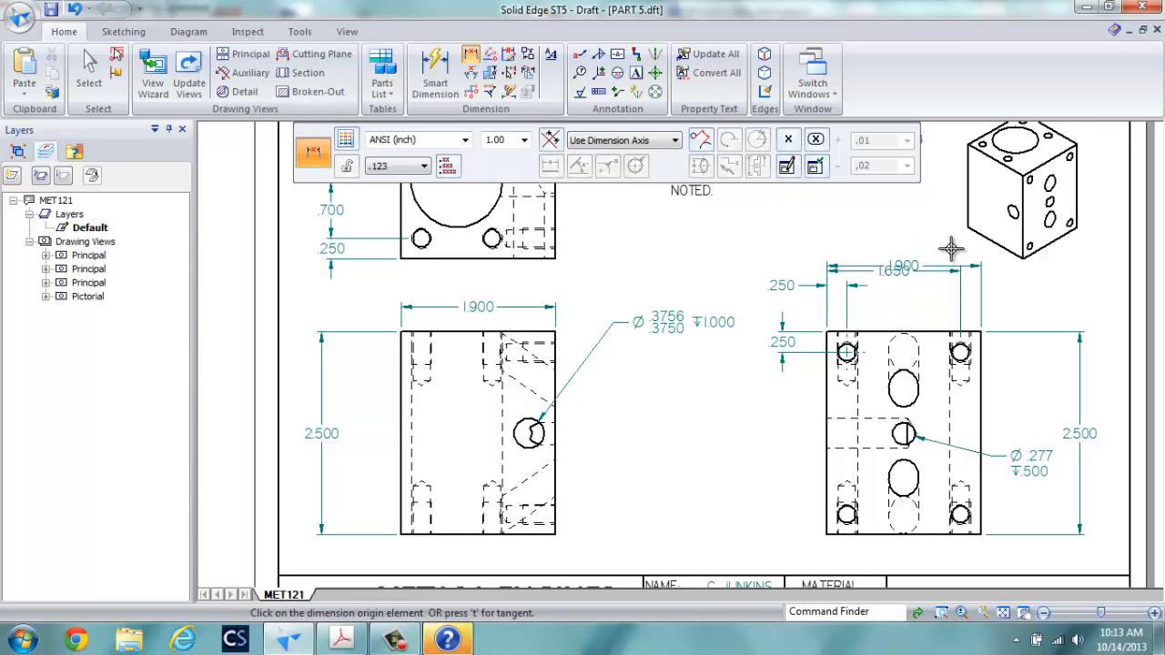
Move the lower-right view's overall width dimension higher, clear of the hole location dimension beneath it
click(88, 66)
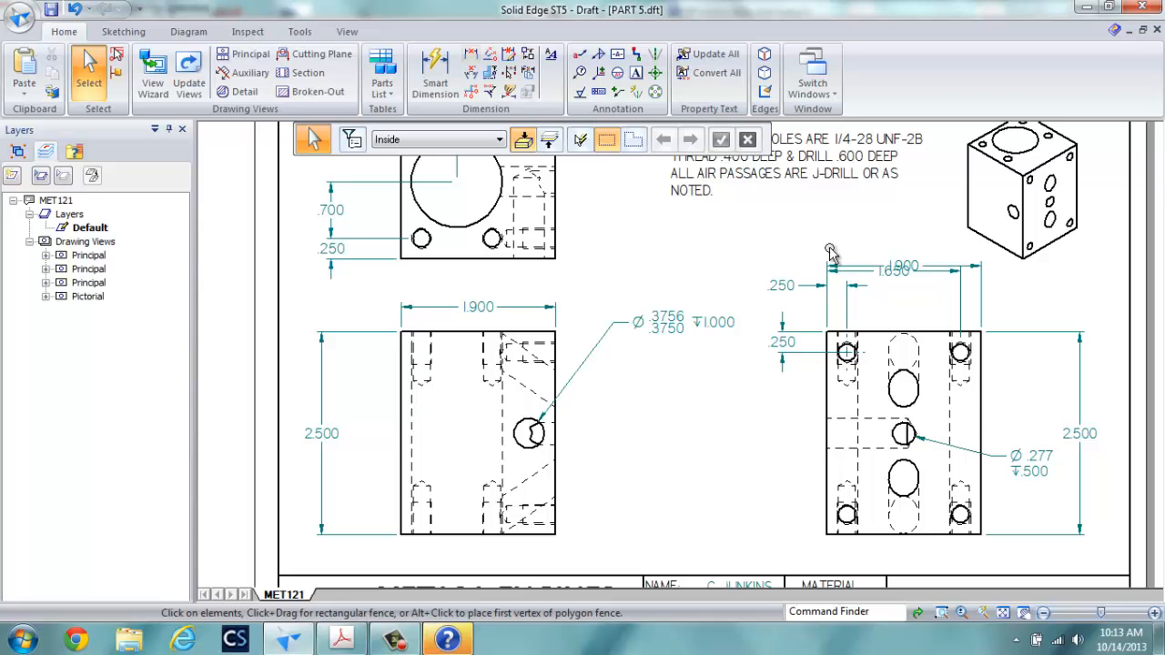
click(977, 267)
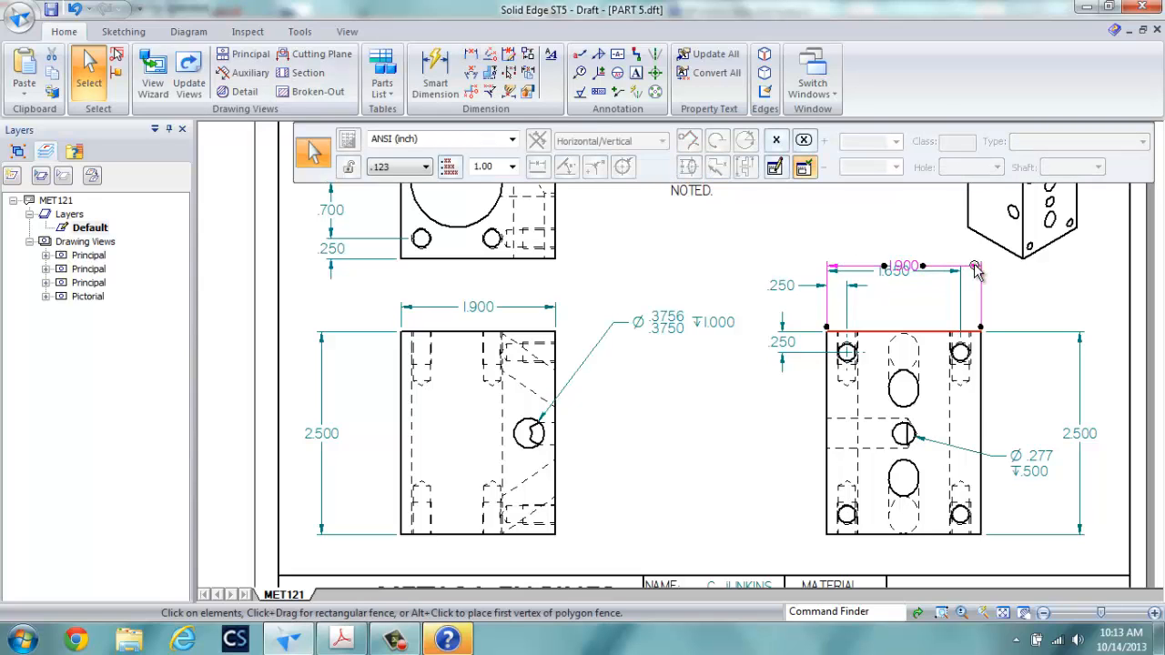
drag(976, 265, 975, 252)
drag(829, 268, 825, 251)
click(837, 222)
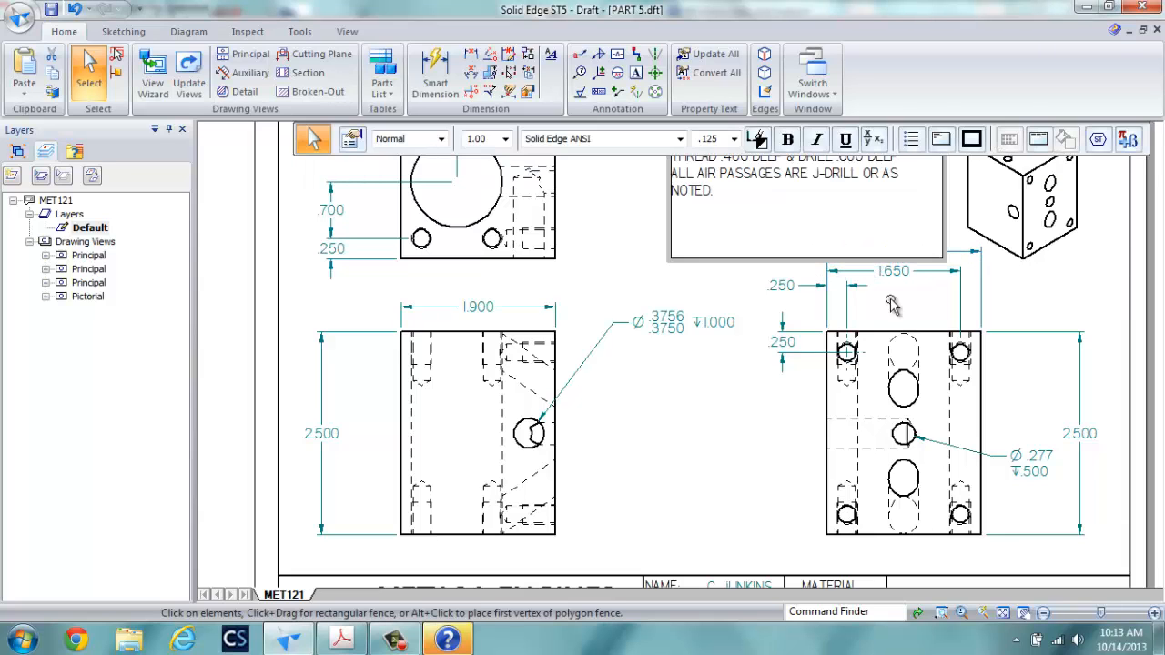
click(763, 403)
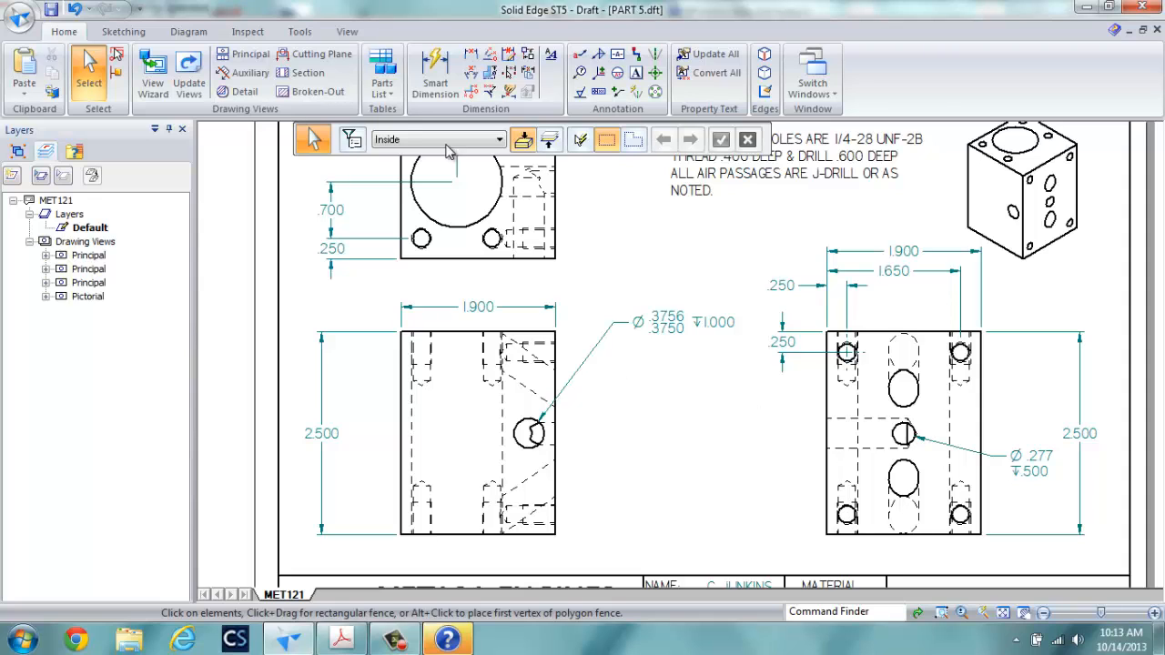
click(470, 54)
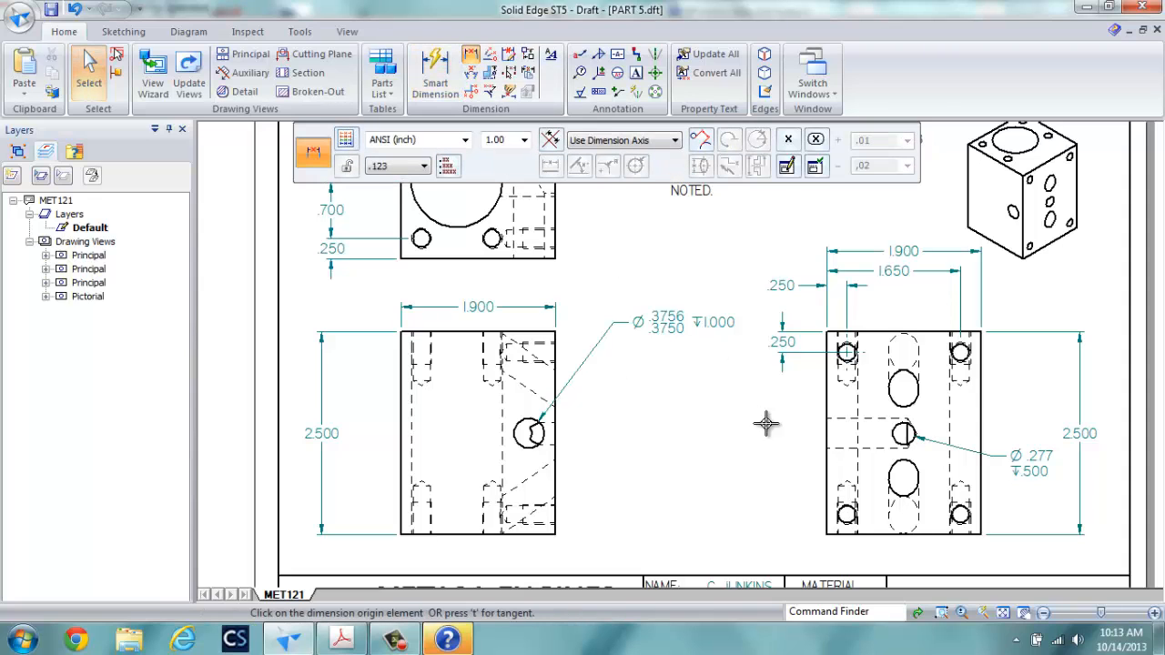
click(871, 535)
click(845, 515)
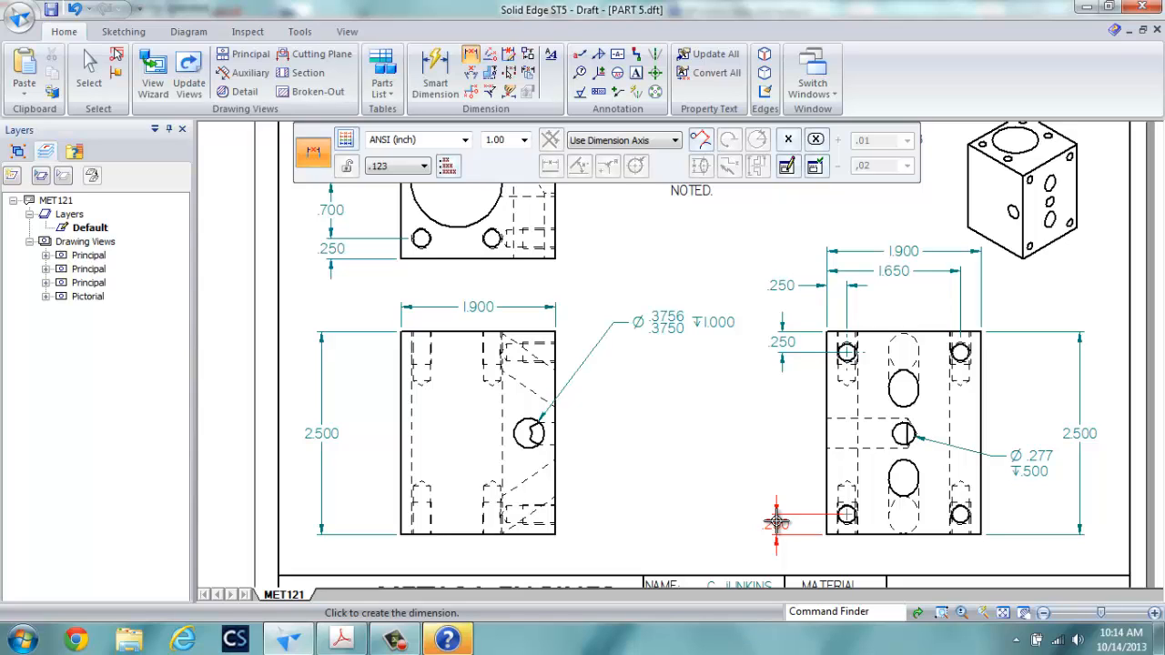
right_click(776, 522)
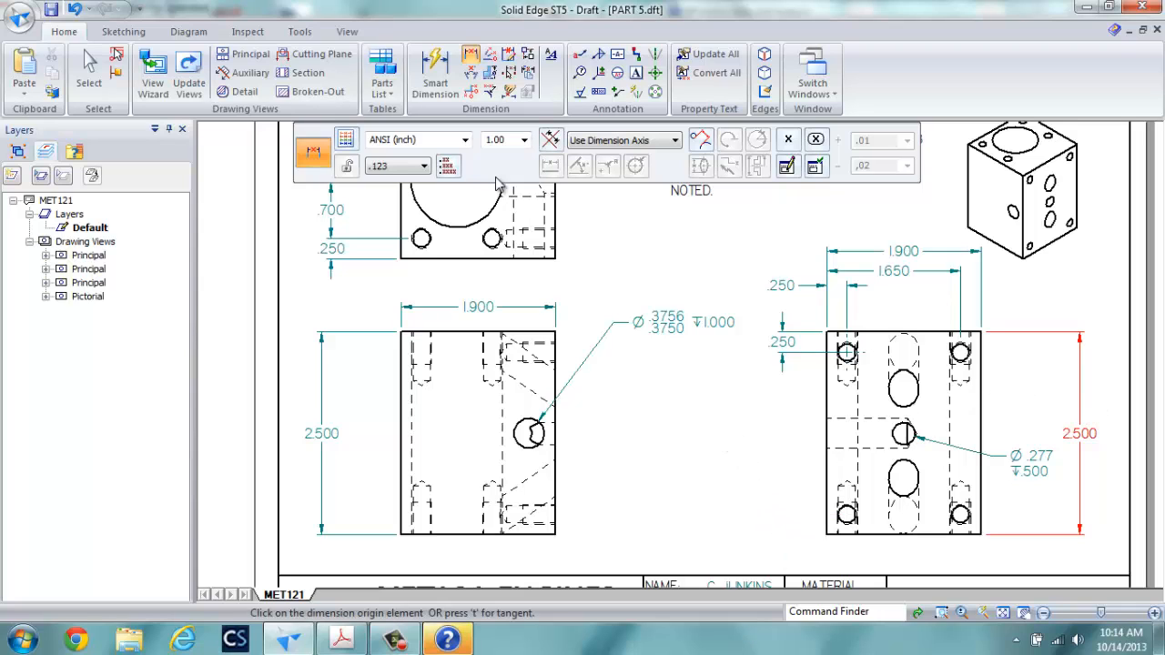
Delete the overall height dimension beside the lower-right view
click(89, 68)
click(1083, 414)
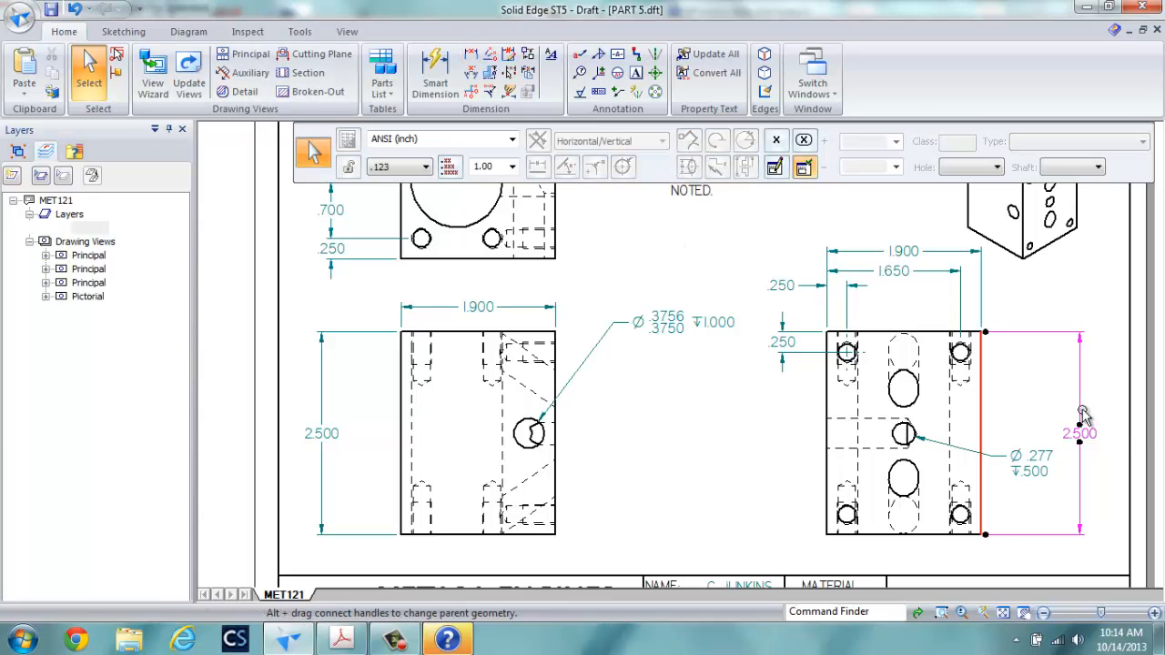
key(Delete)
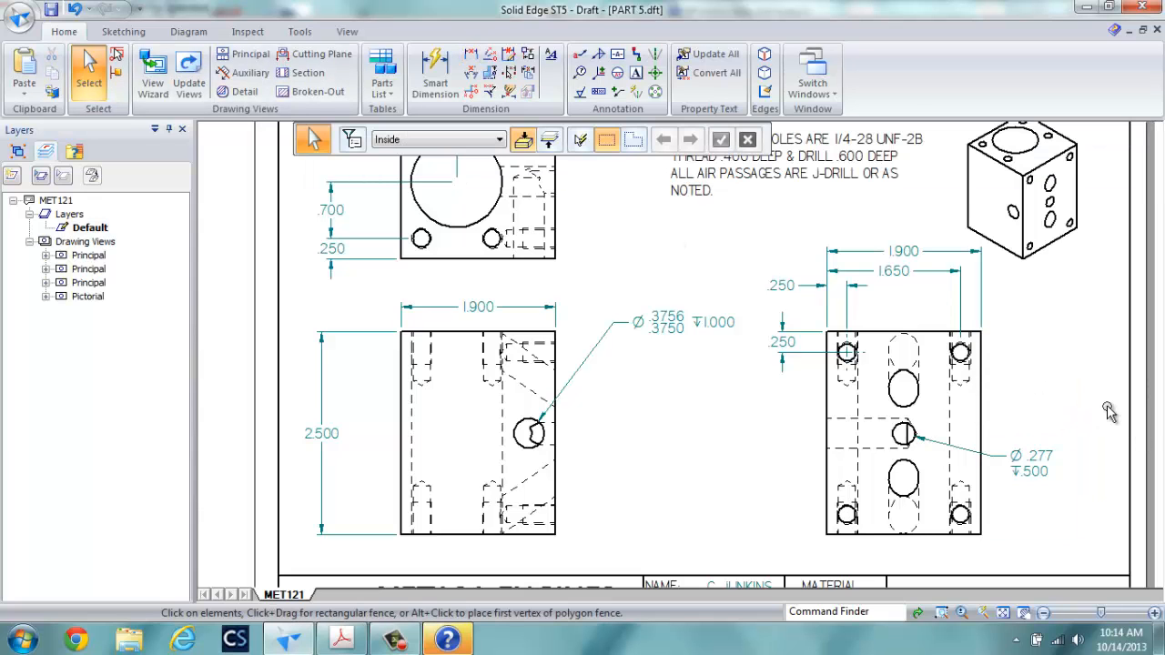
Dimension the vertical spacing between the two right-hand corner holes of the lower-right view, outside its right edge
click(470, 53)
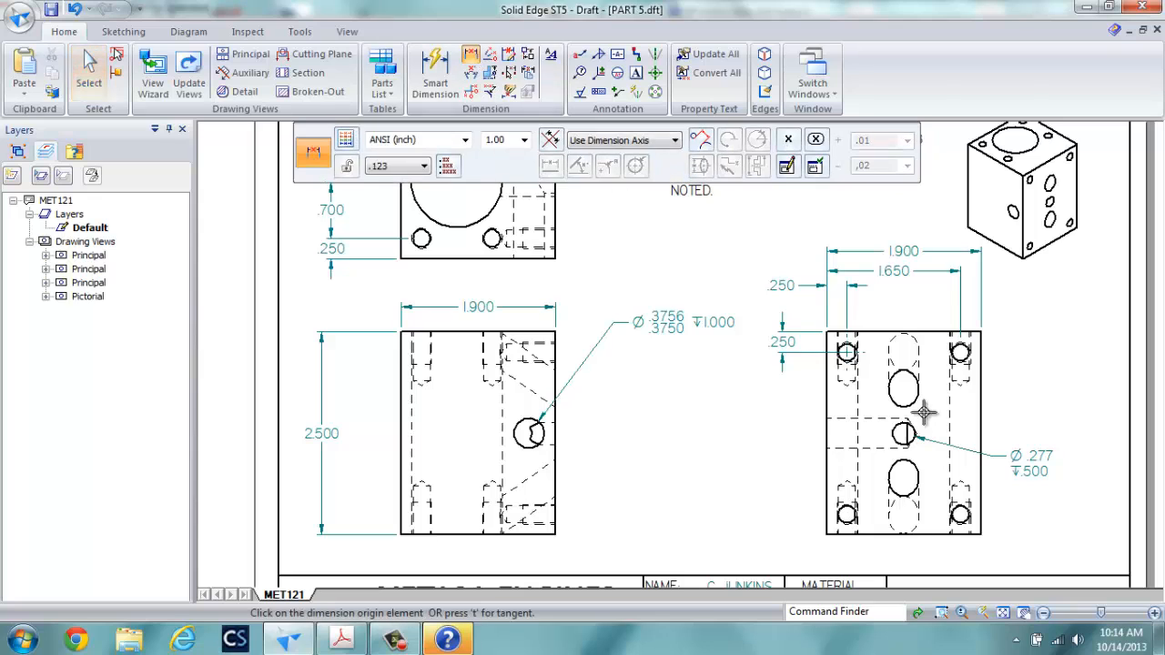
click(962, 516)
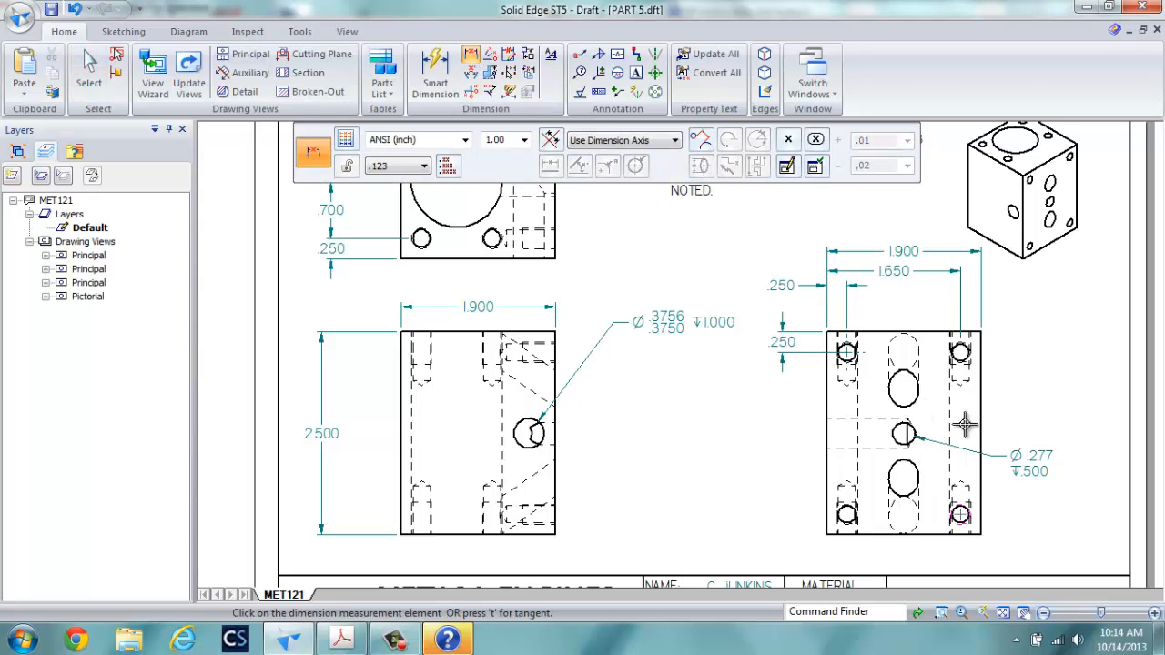
click(962, 352)
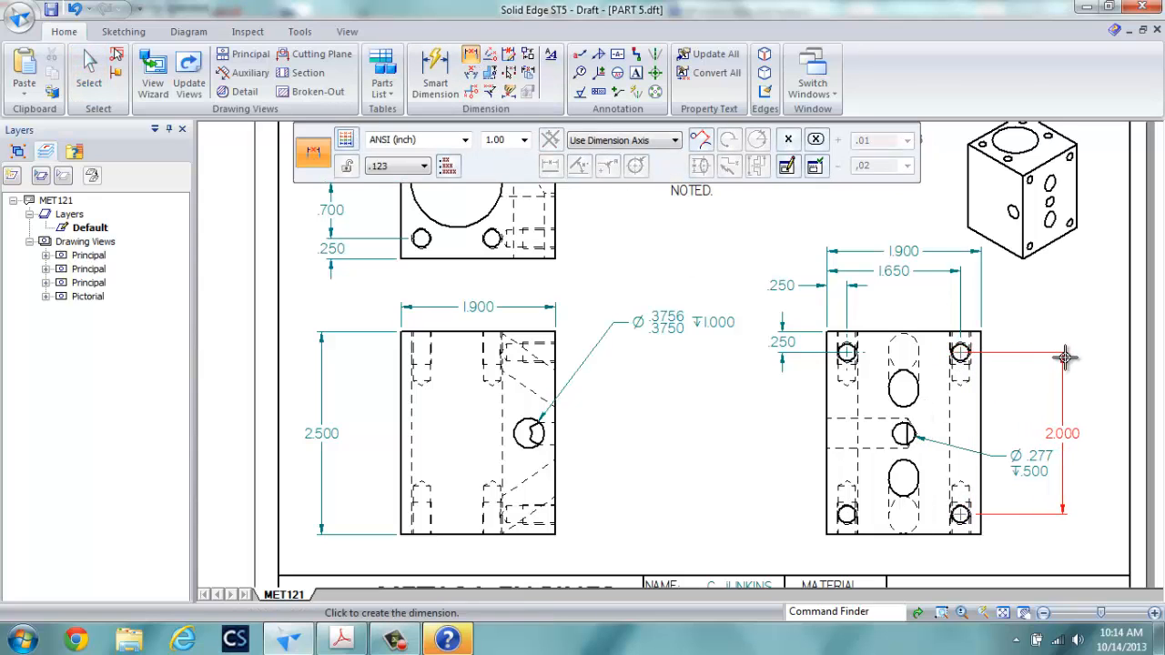
click(1070, 360)
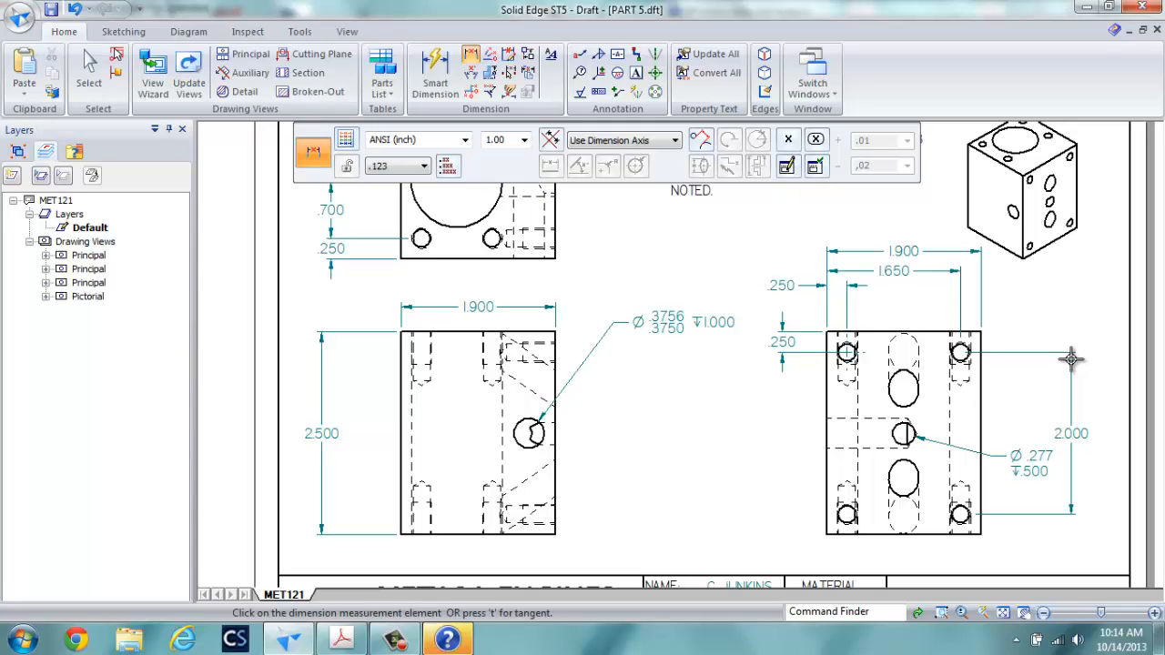
right_click(664, 432)
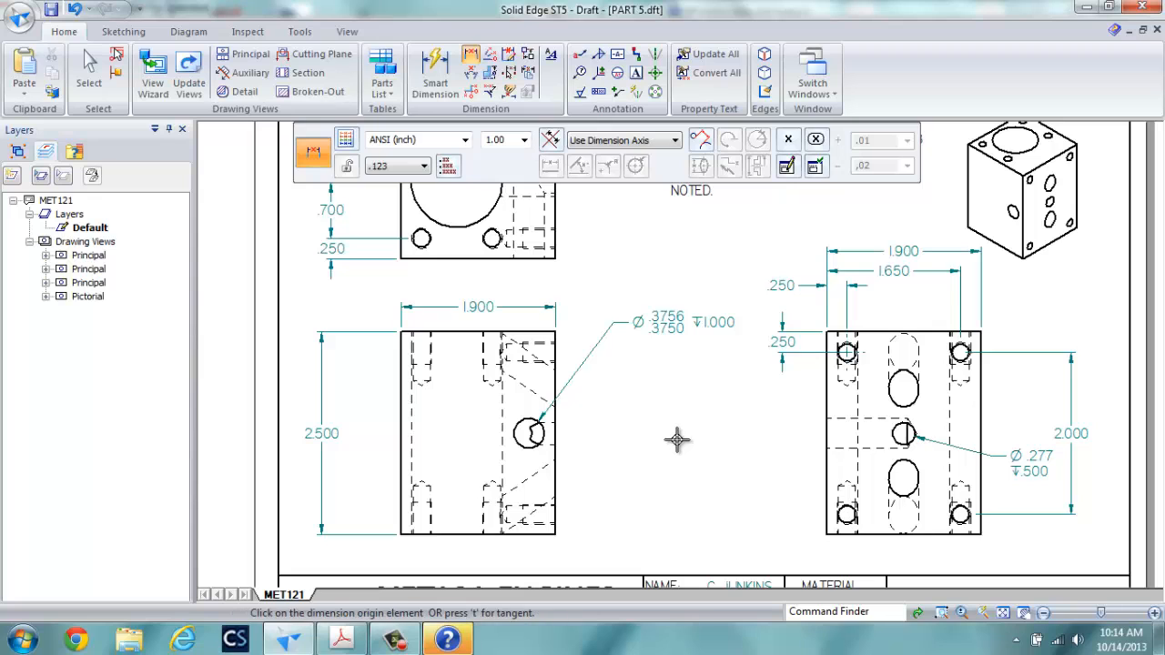
Consult the PART5.pdf reference drawing and chain vertical dimensions from the lower-right view's bottom edge through its three centre-column holes, outside its left edge
click(342, 641)
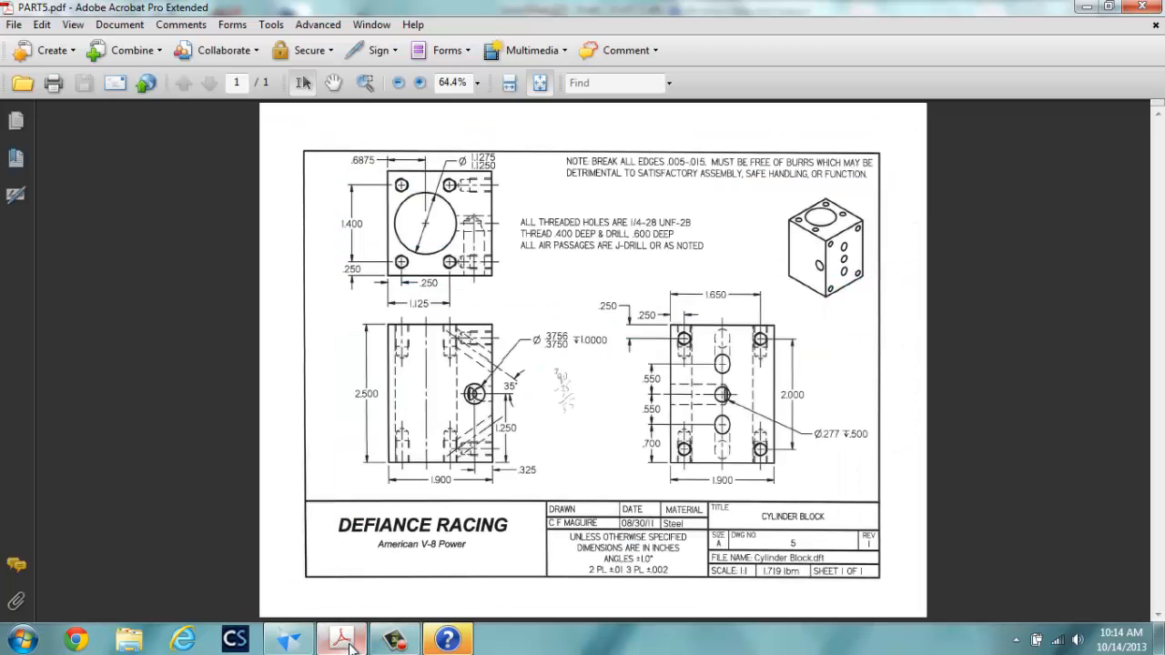
click(290, 641)
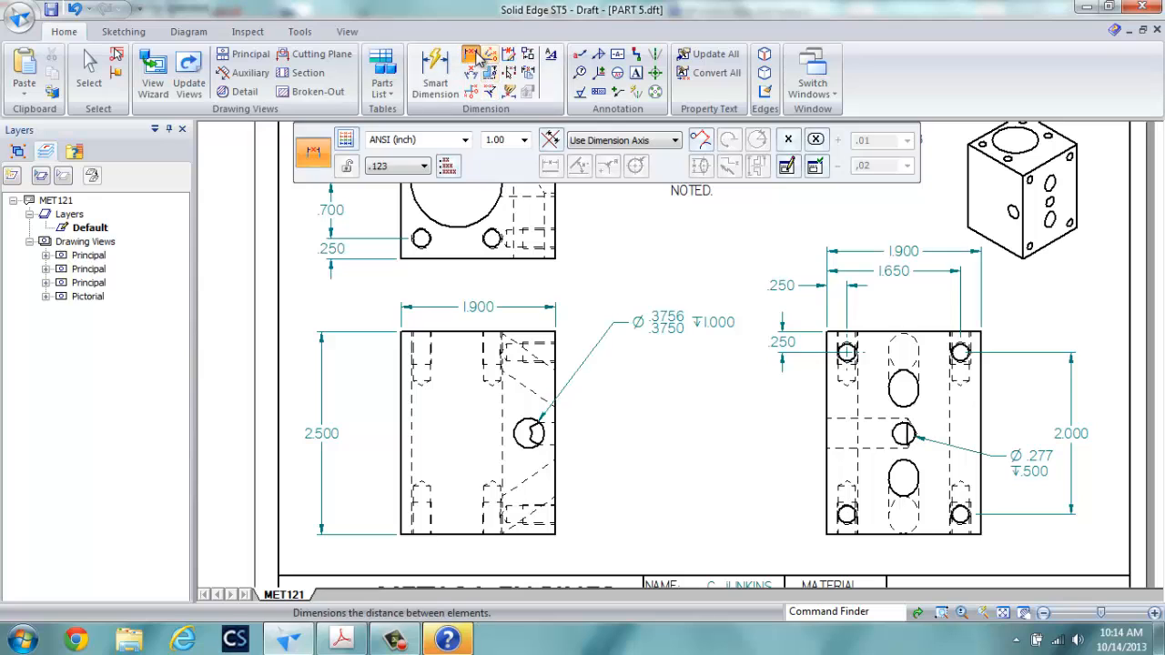
click(477, 56)
click(879, 533)
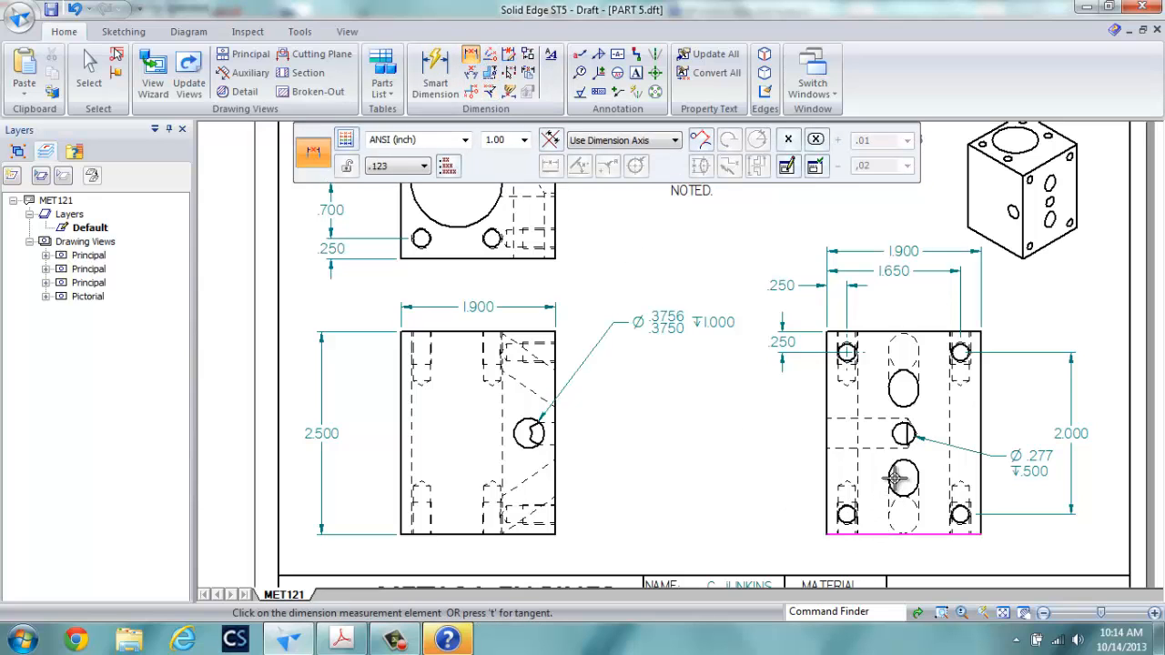
click(898, 479)
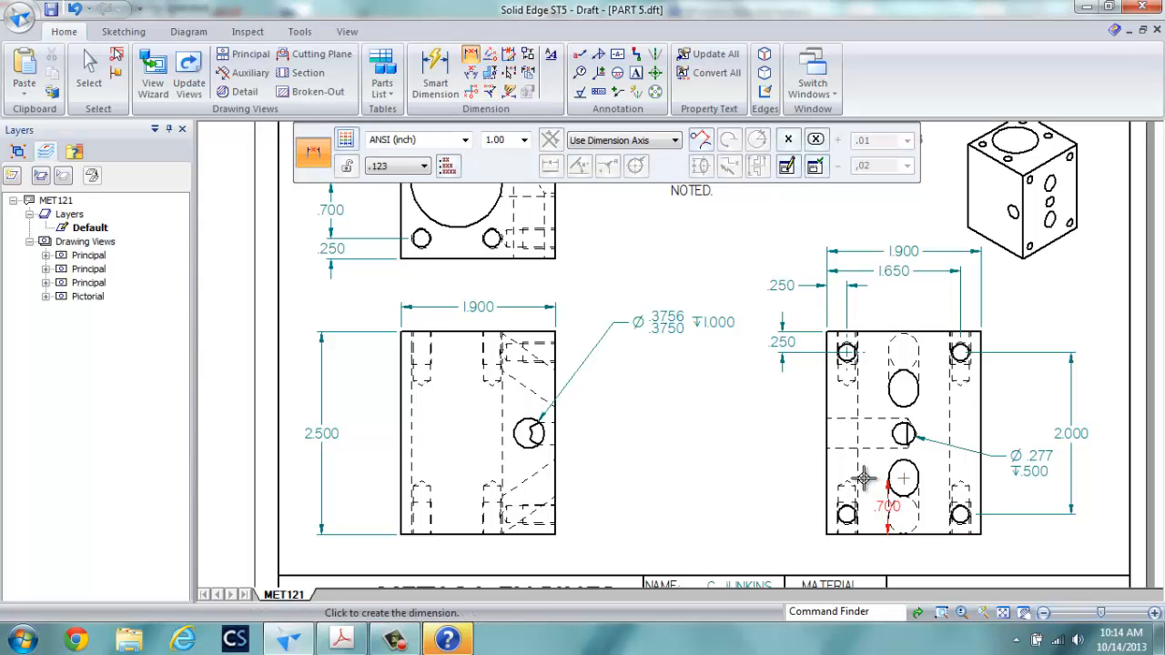
click(763, 482)
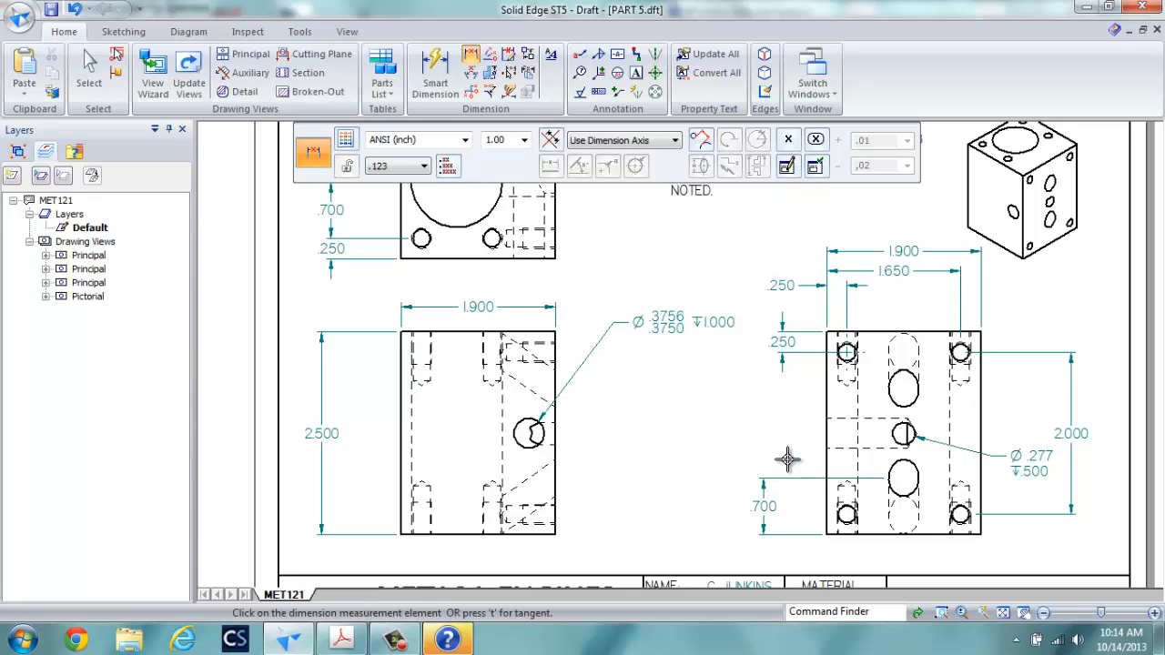
click(898, 434)
click(785, 445)
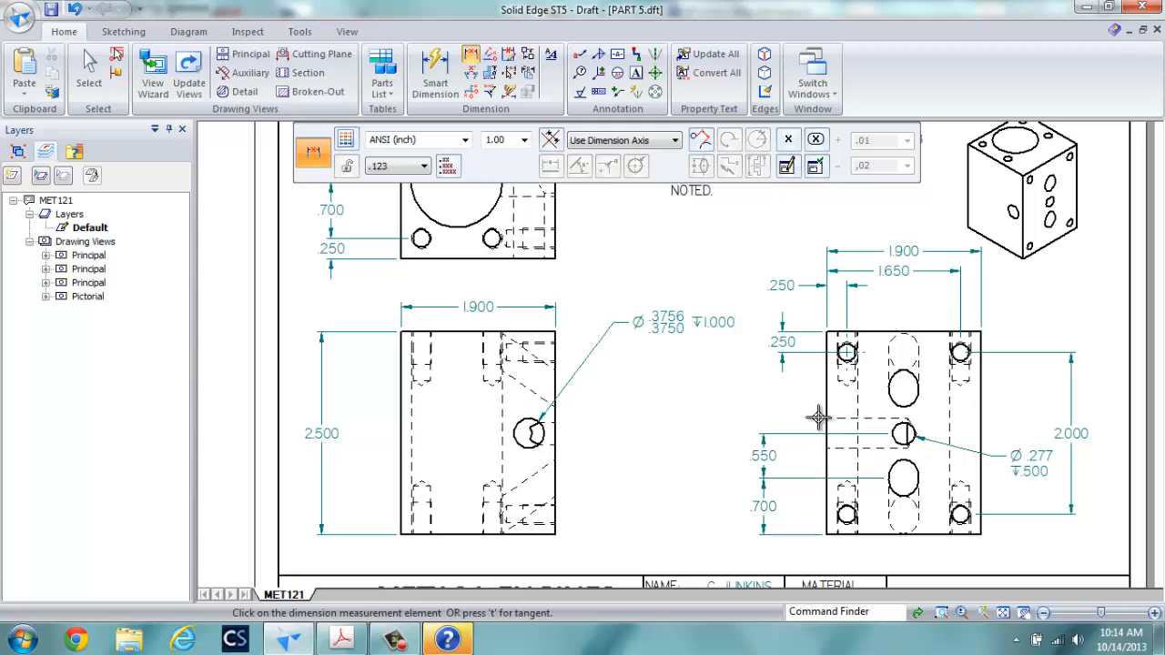
click(891, 389)
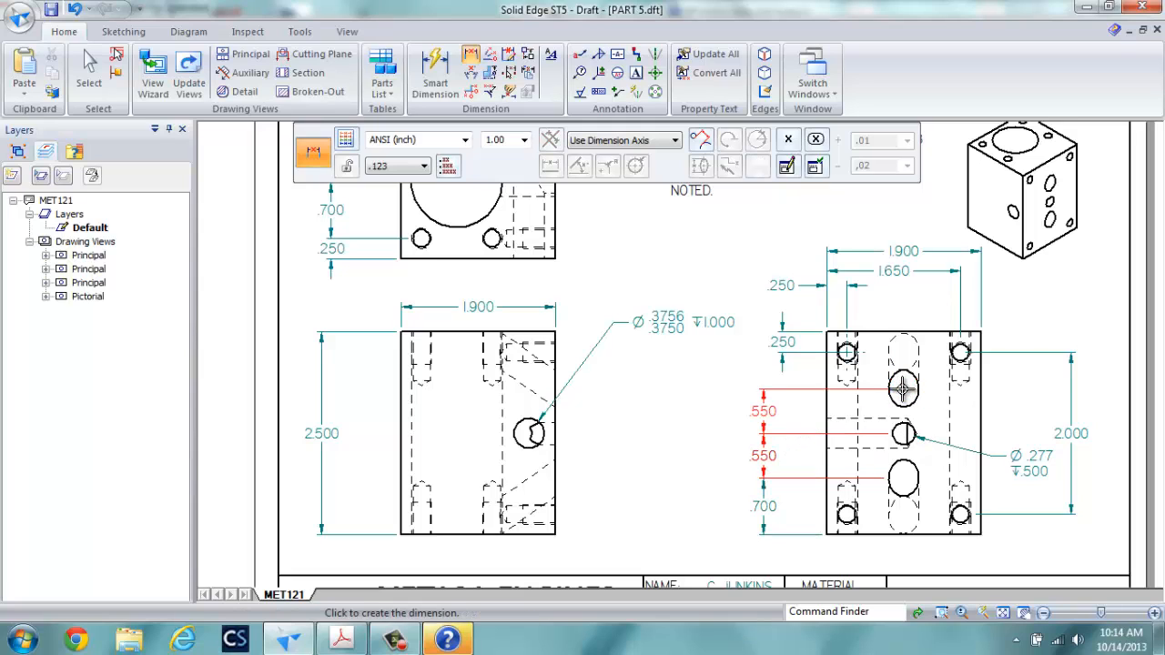
click(793, 412)
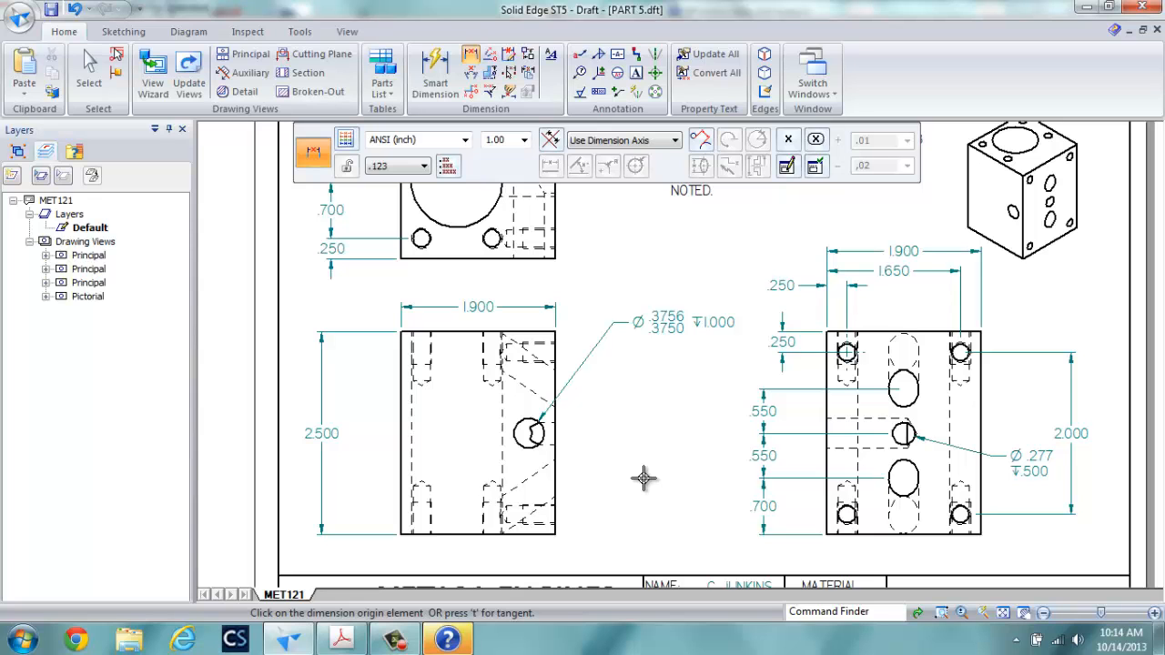
Dimension the horizontal distance from the lower-left view's right edge to its large hole, placing it below the view
middle_drag(645, 494, 662, 458)
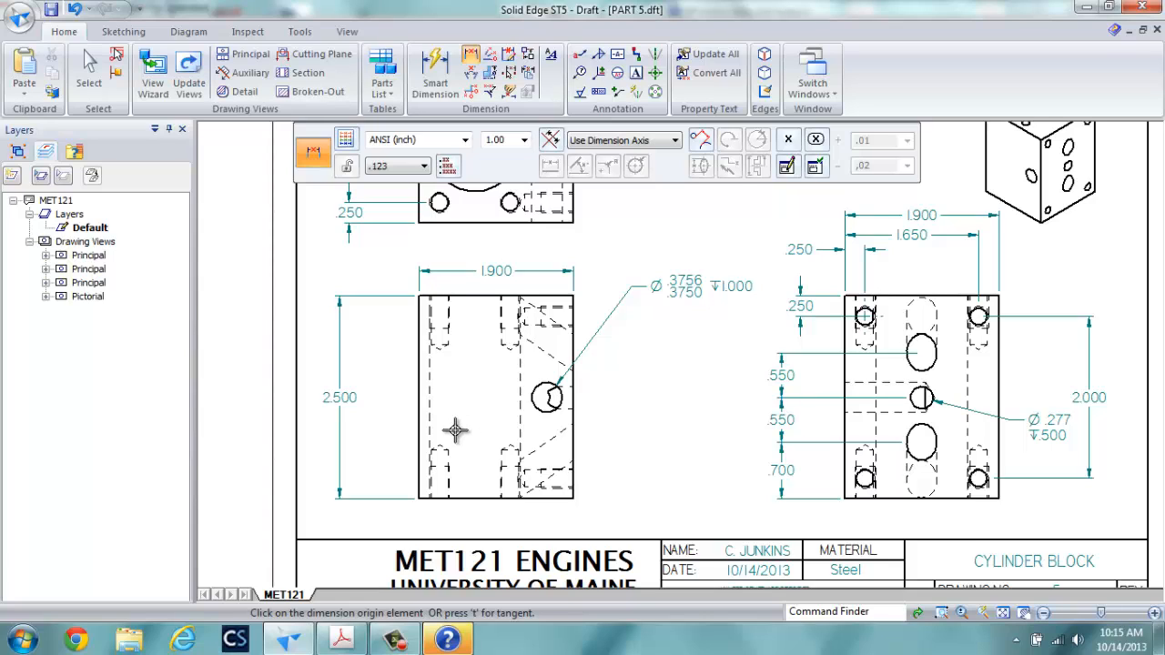
click(574, 438)
click(543, 411)
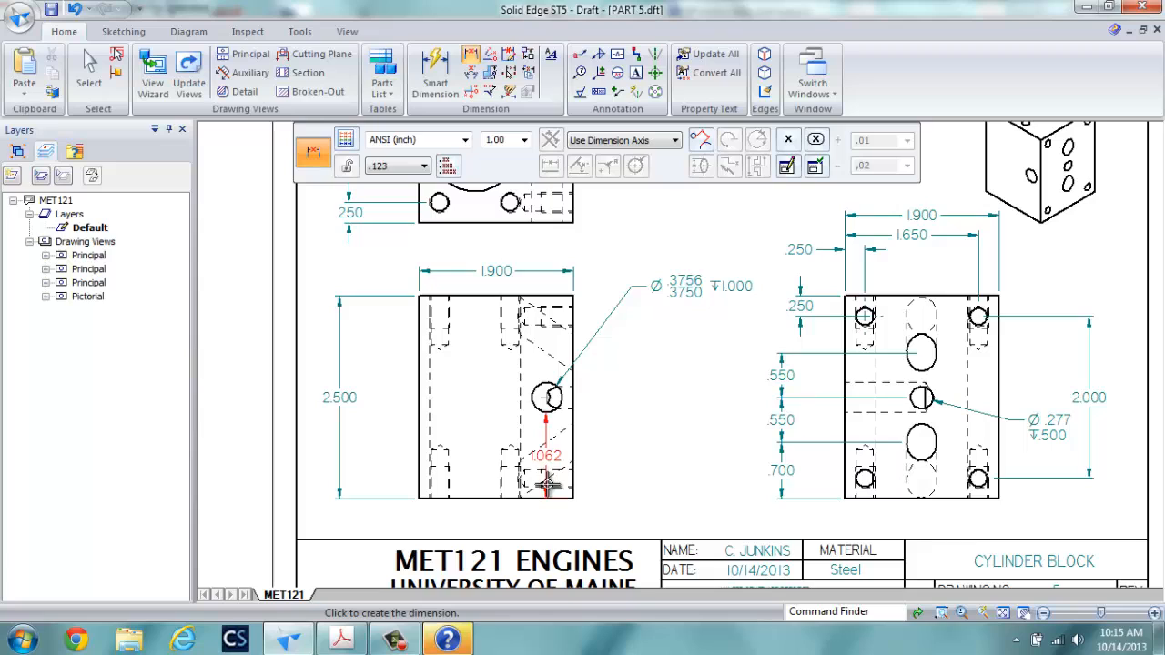
click(607, 516)
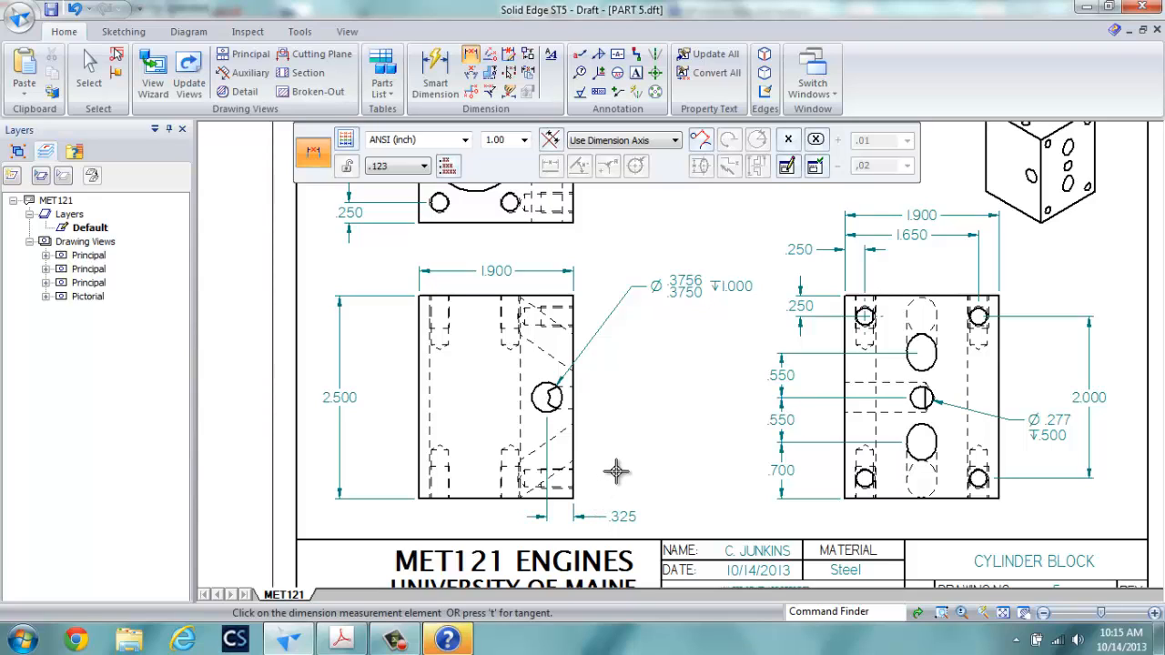
Dimension the vertical distance from the lower-left view's bottom edge to its large hole, outside the view's right edge
click(563, 399)
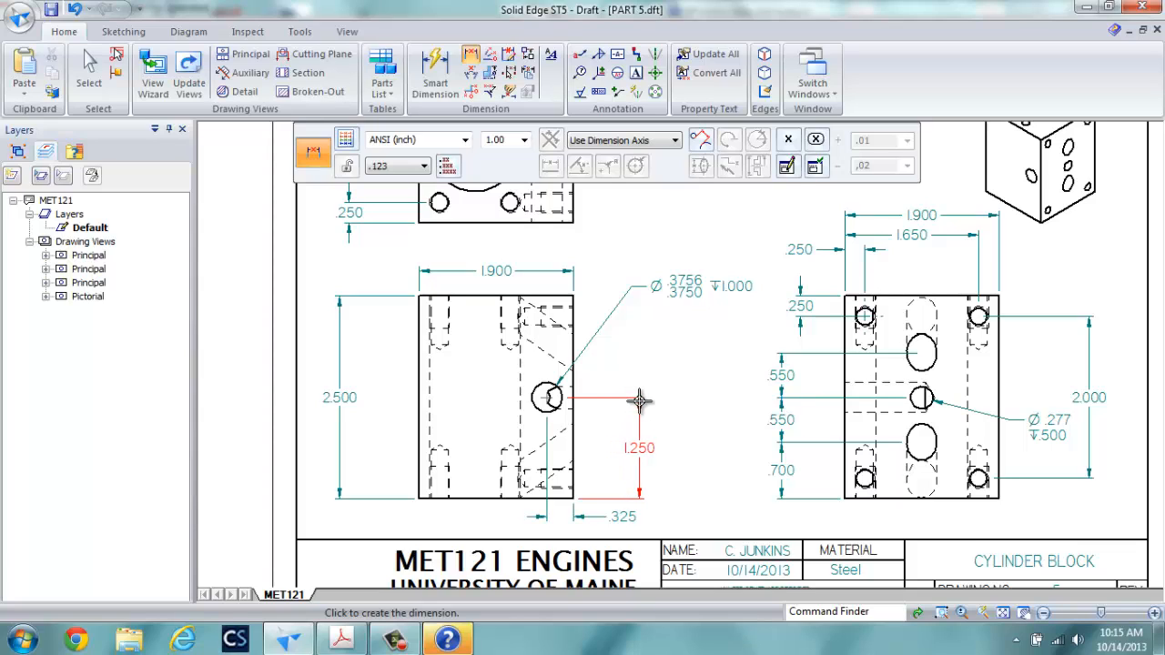
click(637, 400)
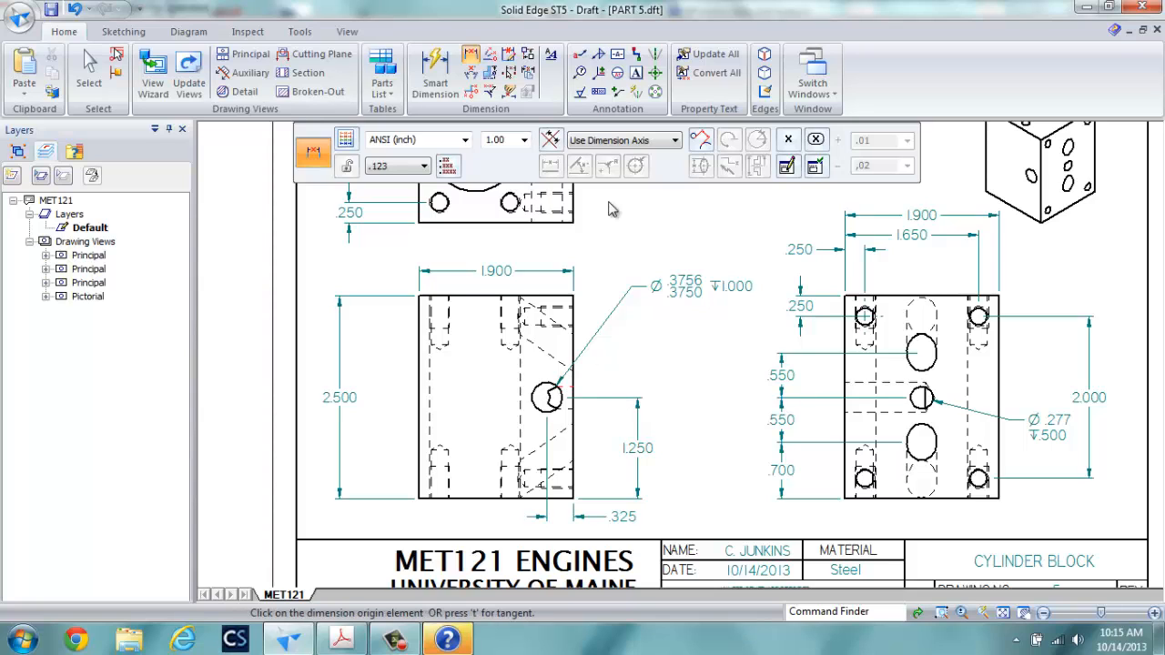
Add a horizontal two-point centre line from the lower-left view's large hole past its right edge, and undo the trial centre line along the angled passage
click(653, 57)
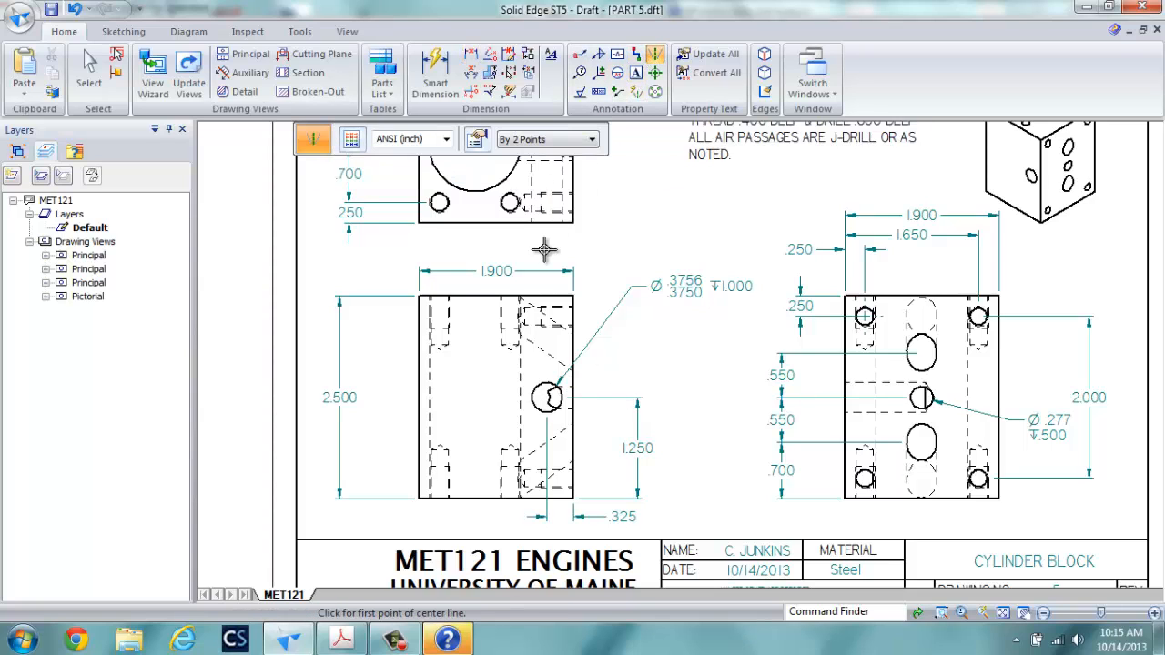
click(526, 316)
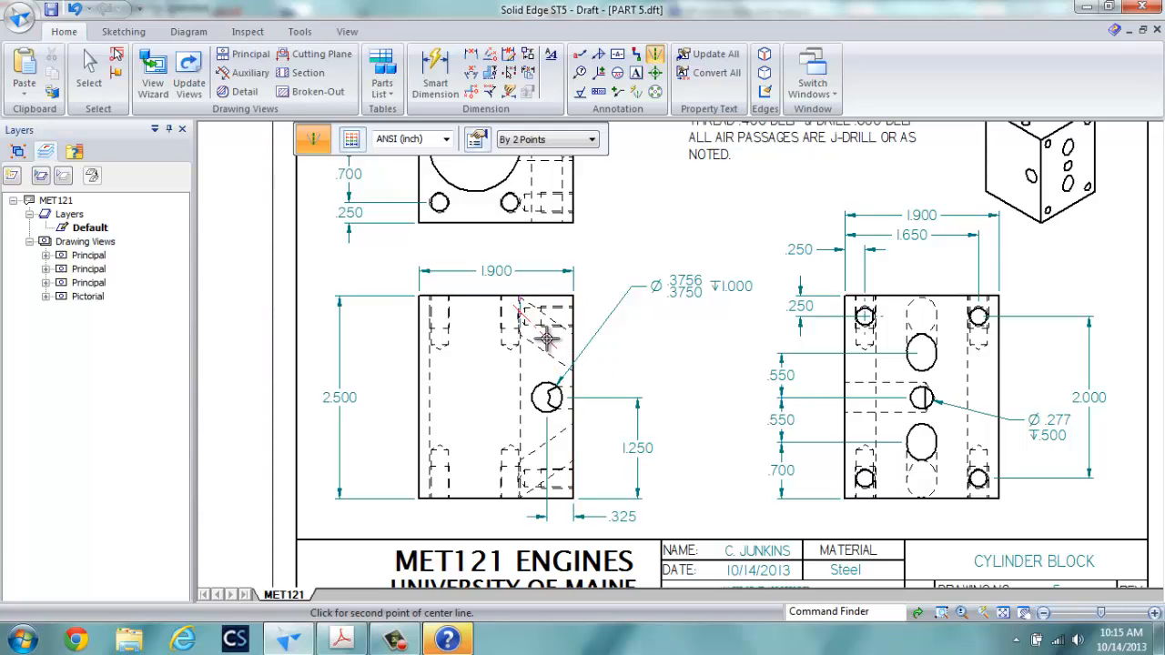
click(566, 348)
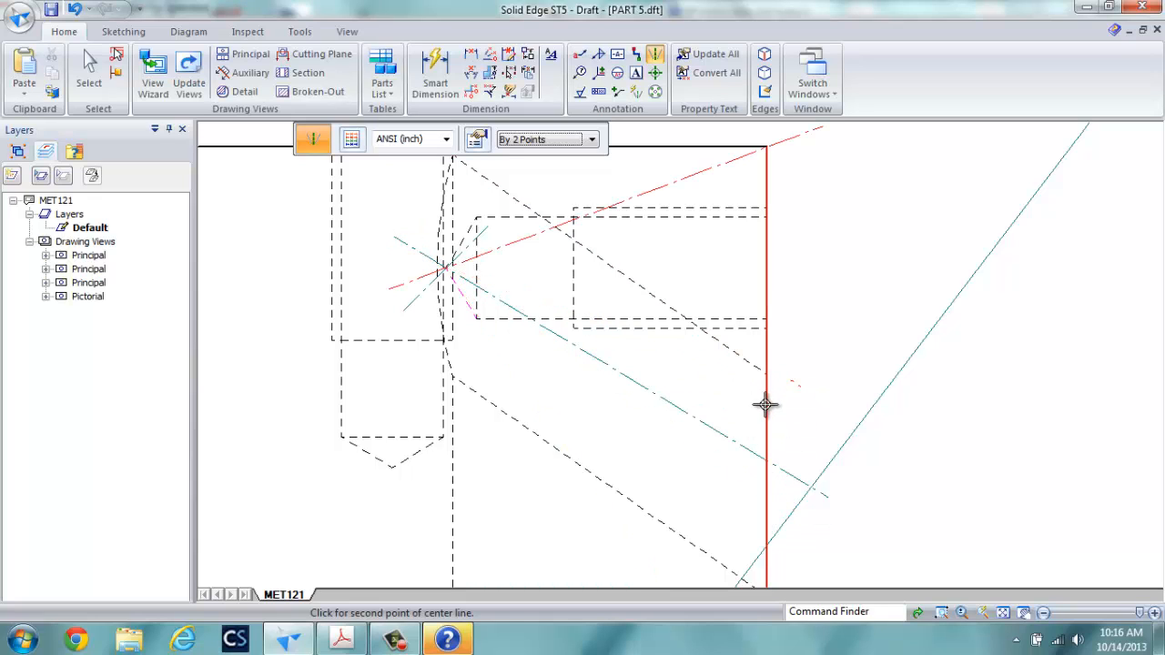
scroll(761, 449, down, 6)
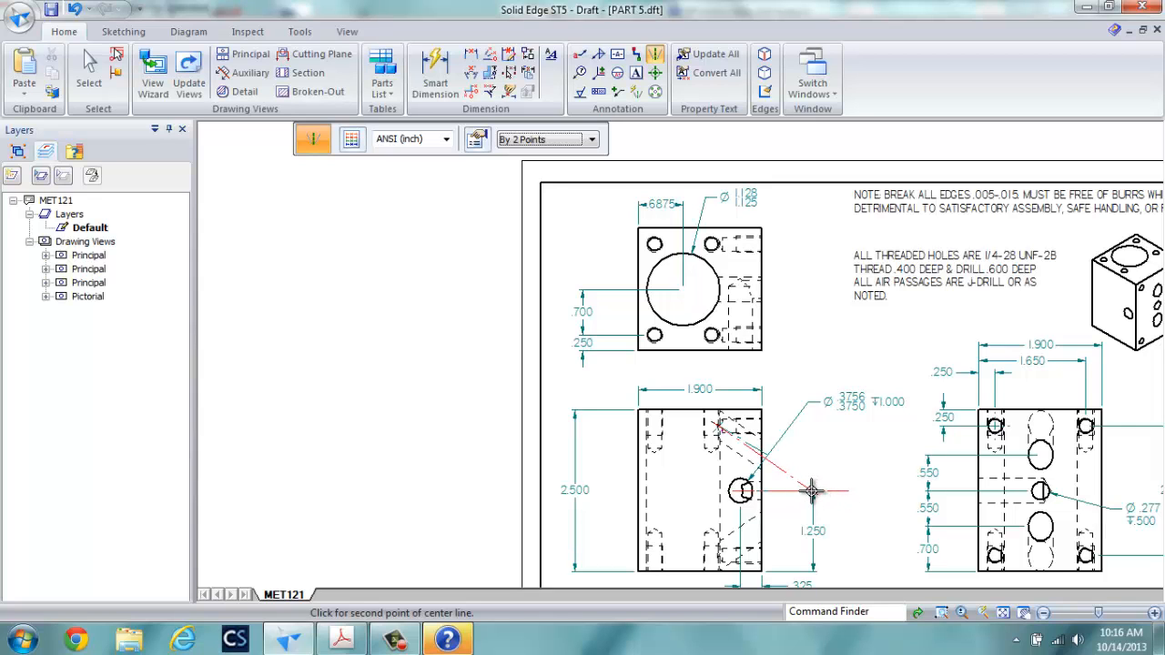
scroll(808, 487, down, 2)
scroll(810, 482, up, 6)
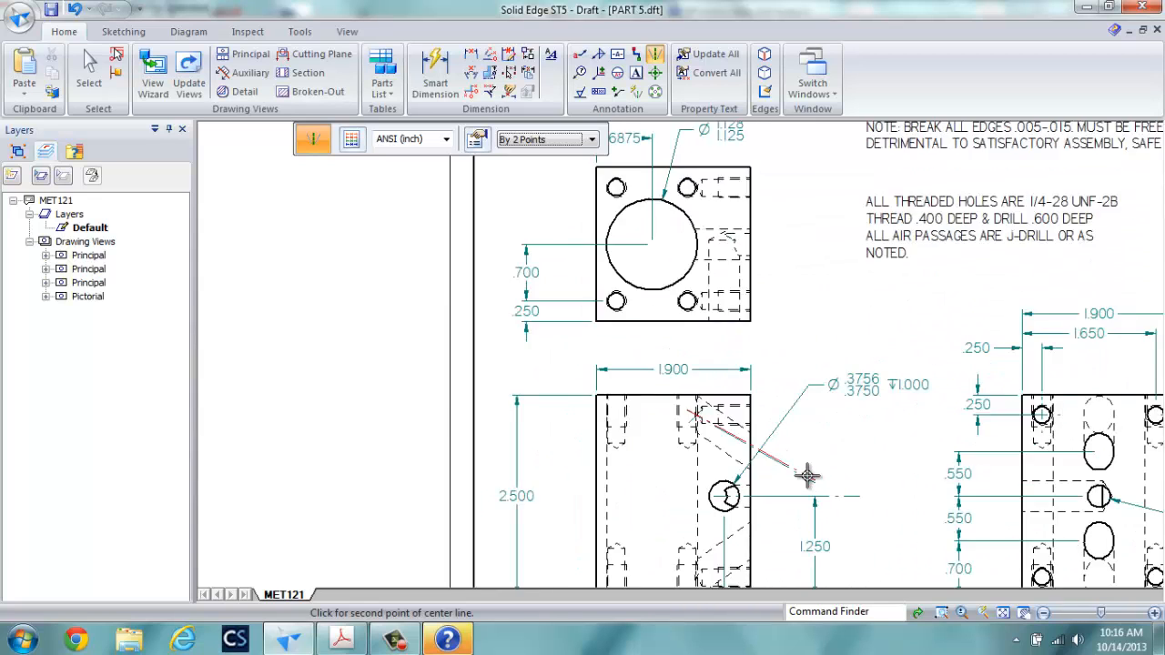
key(ctrl+z)
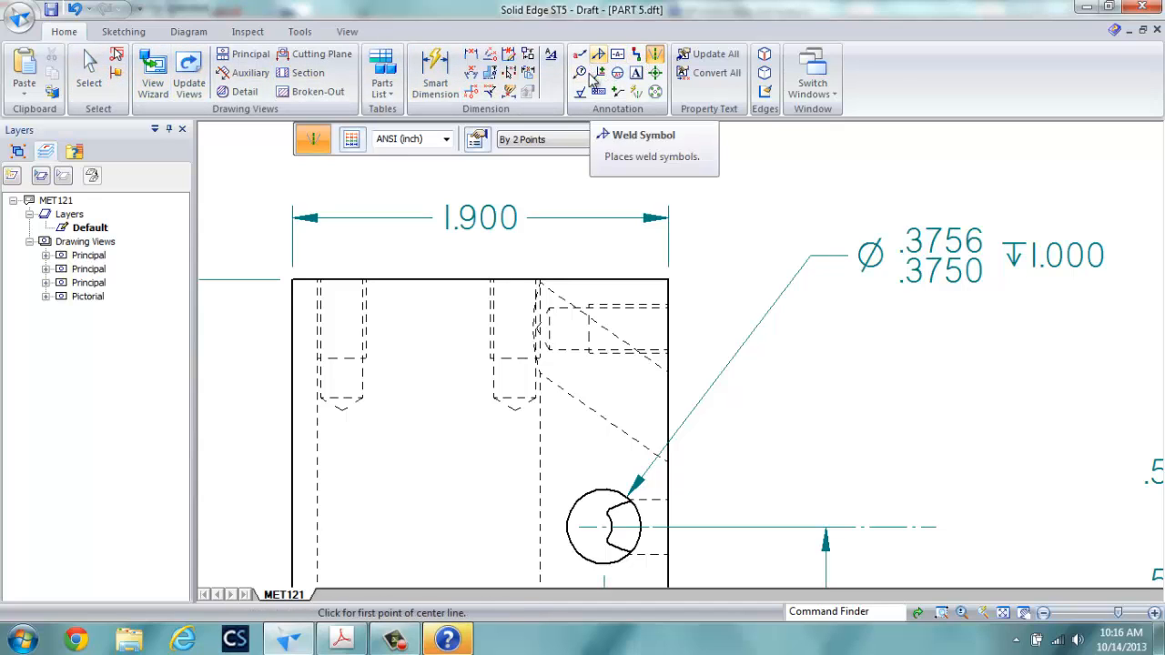
Draw a dash-dot line about 1.74 in long at -35° along the lower-left view's upper angled passage, ending on the horizontal centre line
click(123, 32)
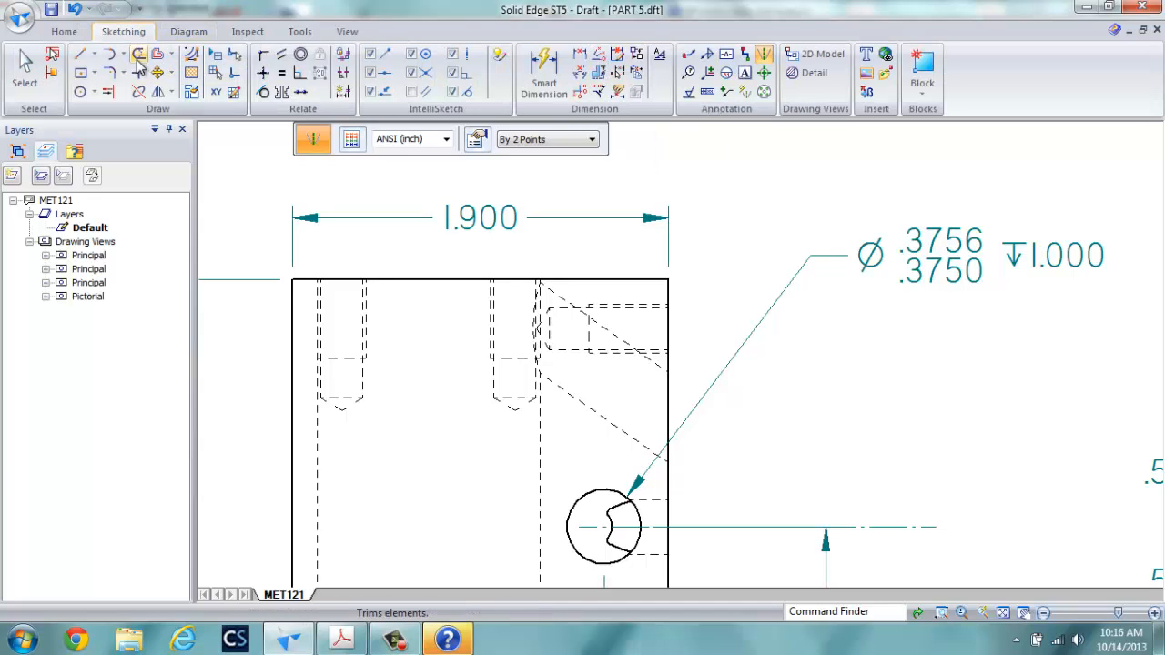
click(80, 57)
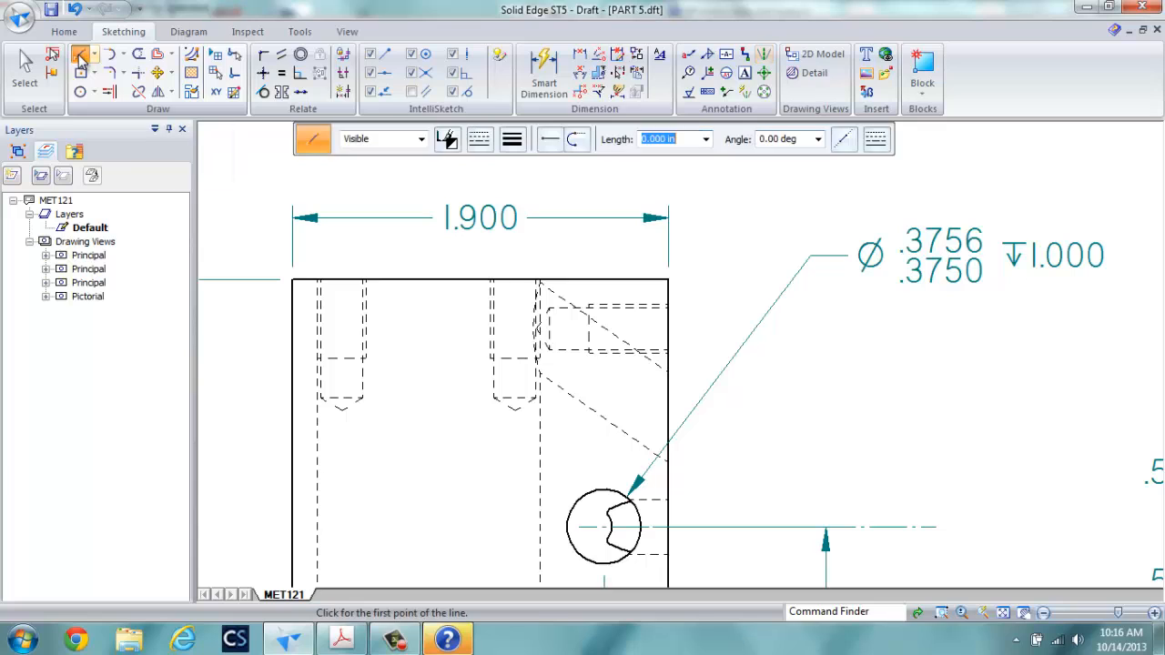
click(480, 139)
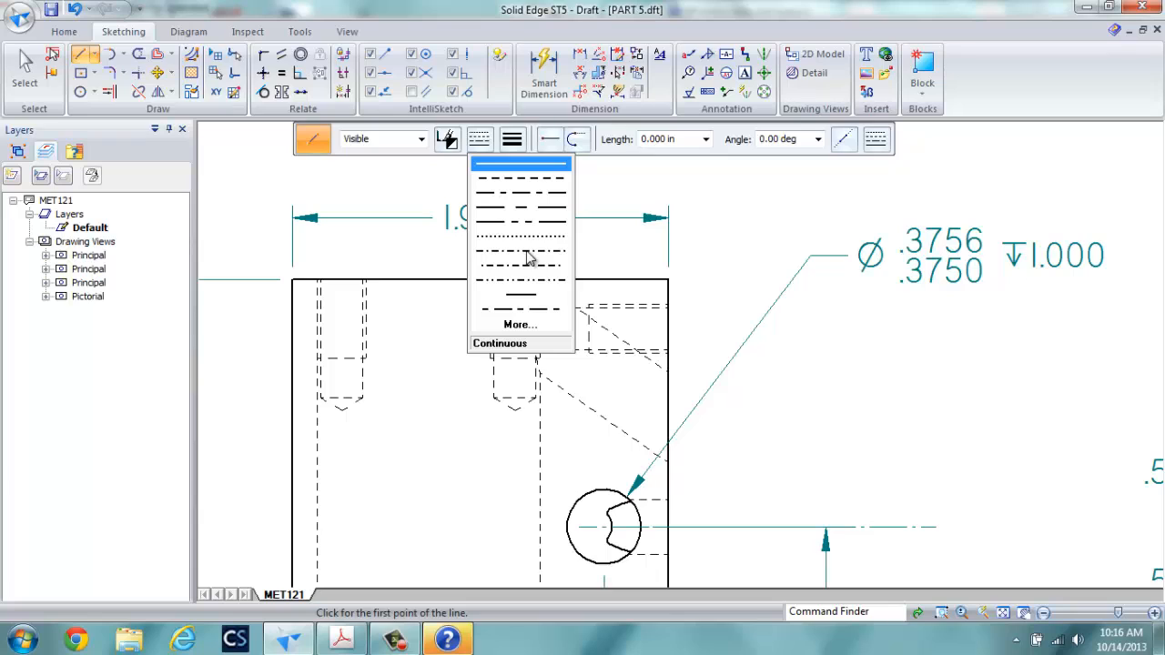
click(531, 222)
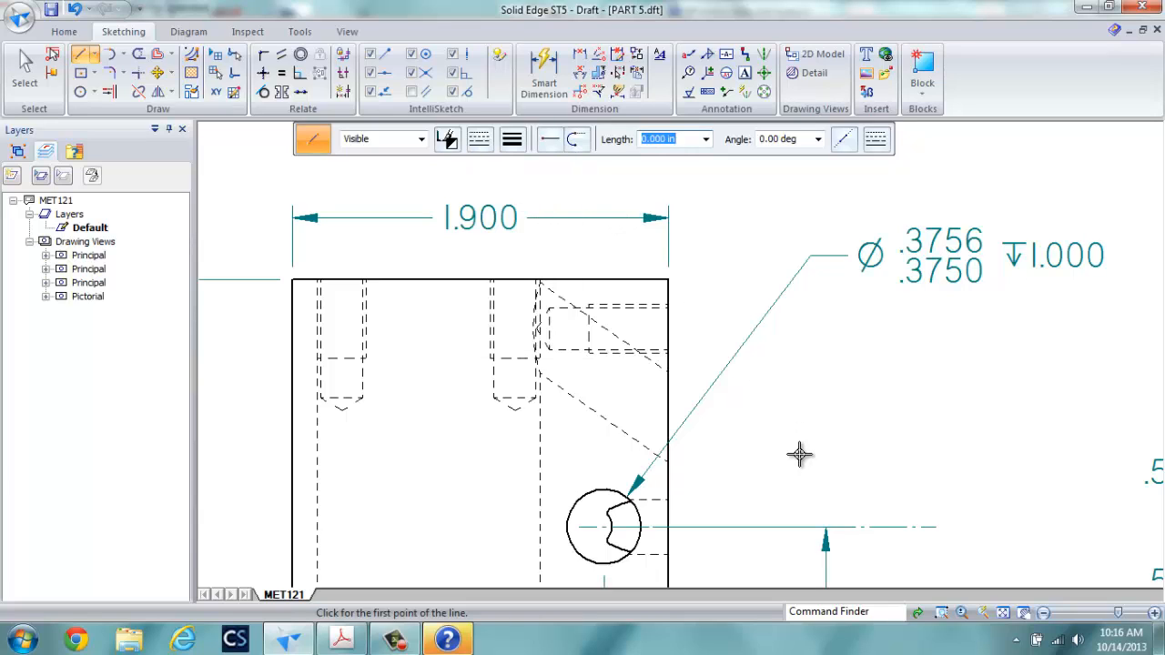
click(541, 329)
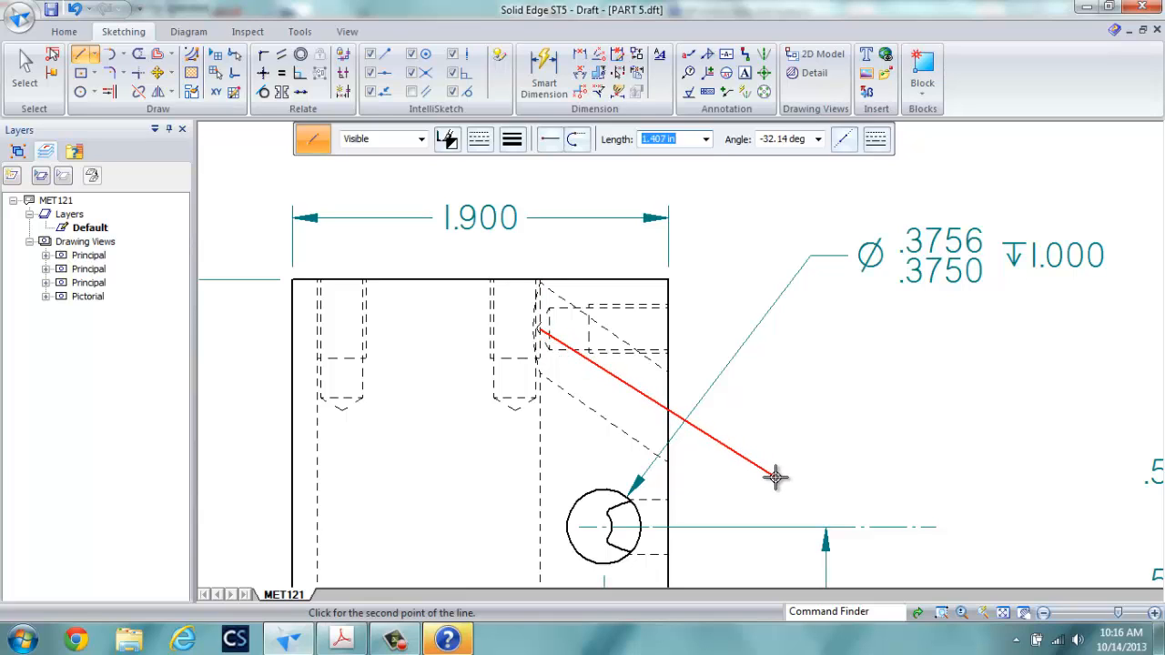
key(Tab)
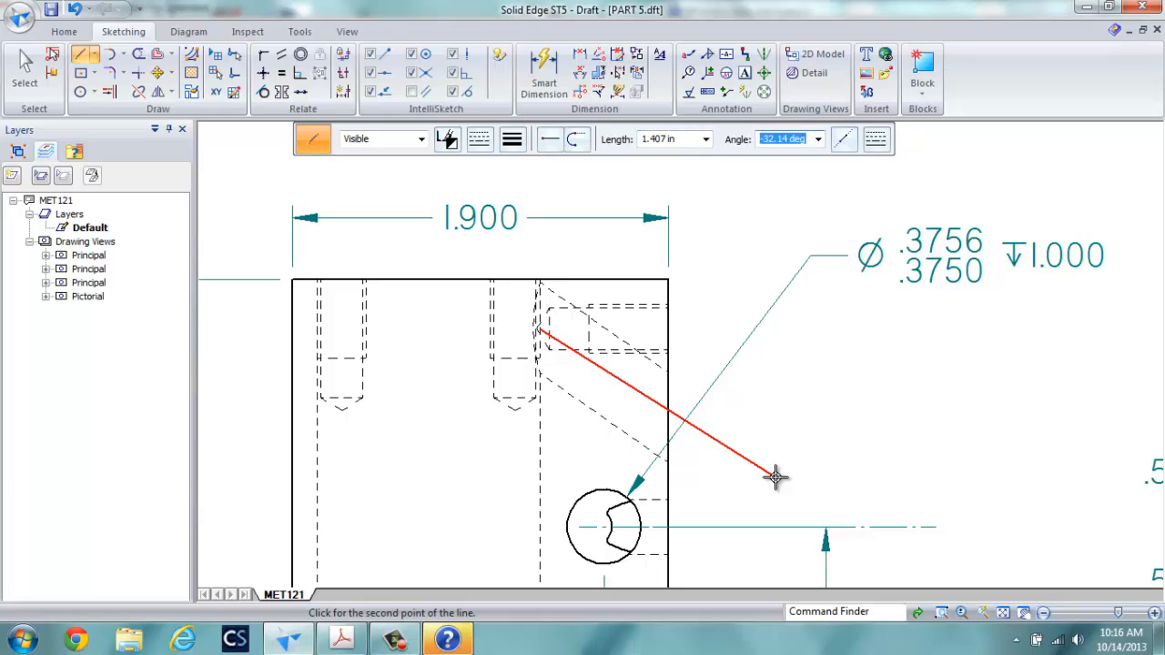
text(-35)
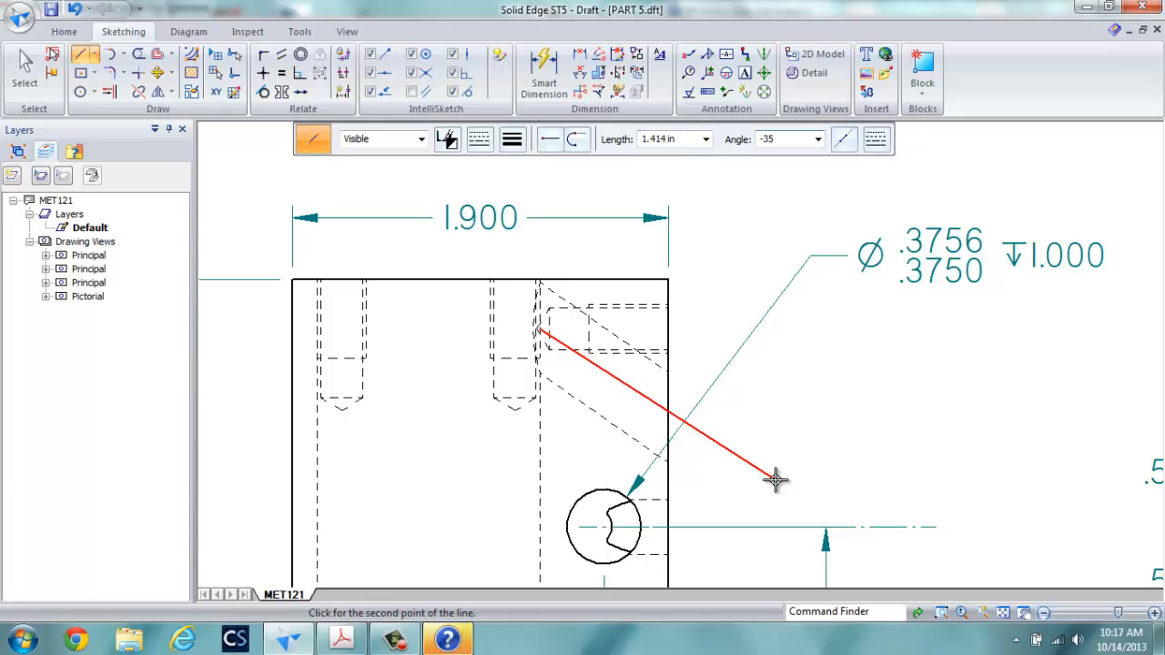
key(Tab)
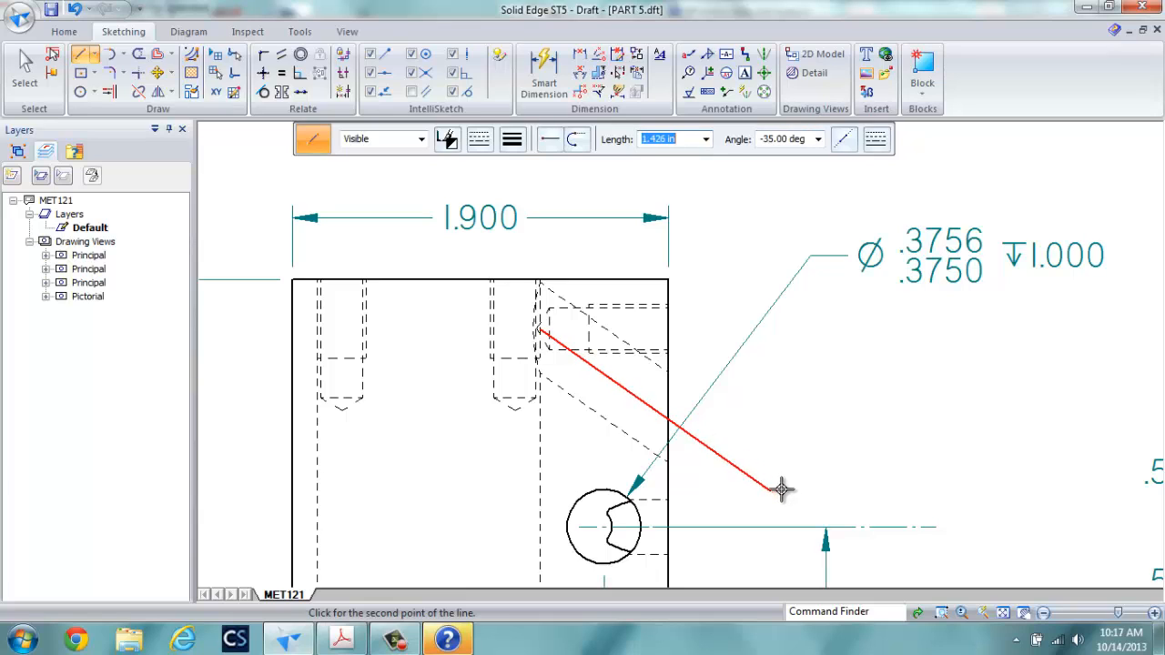
click(819, 526)
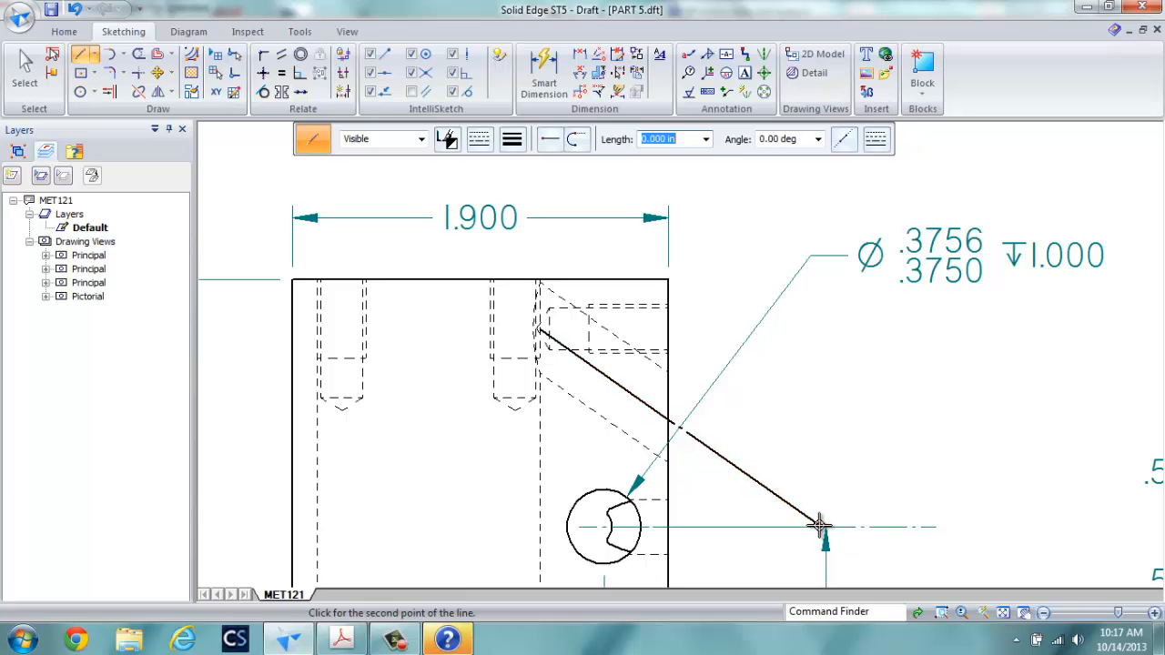
right_click(901, 430)
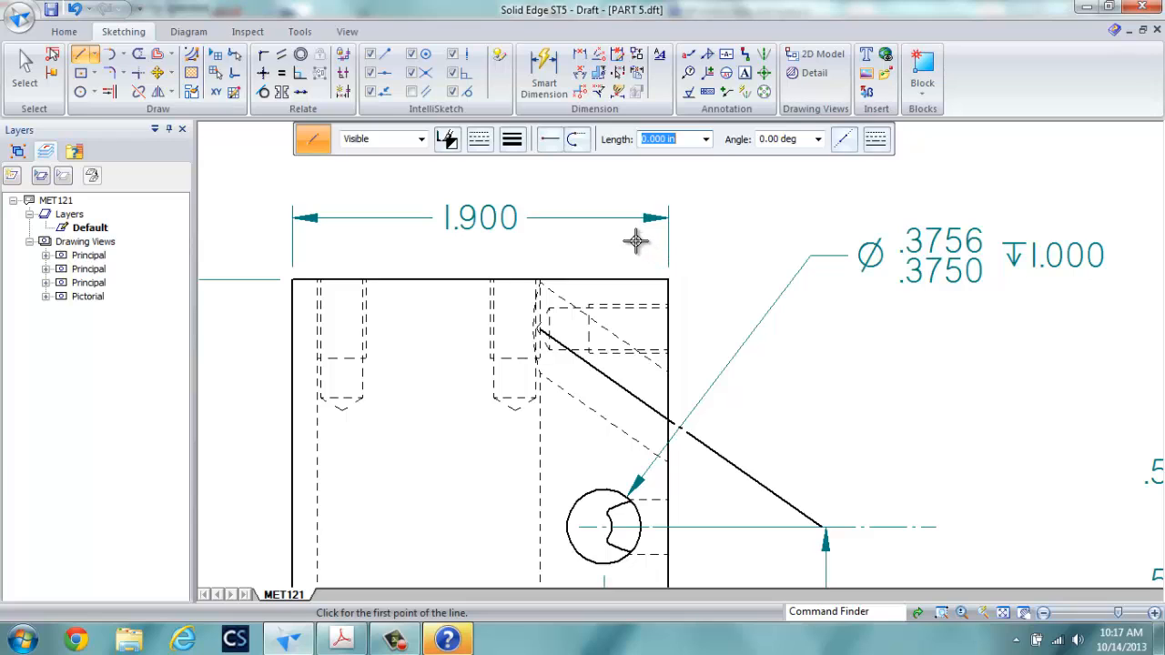
Dimension the angle between the inclined passage line and the horizontal centre line, placing the text between them
click(581, 77)
click(741, 470)
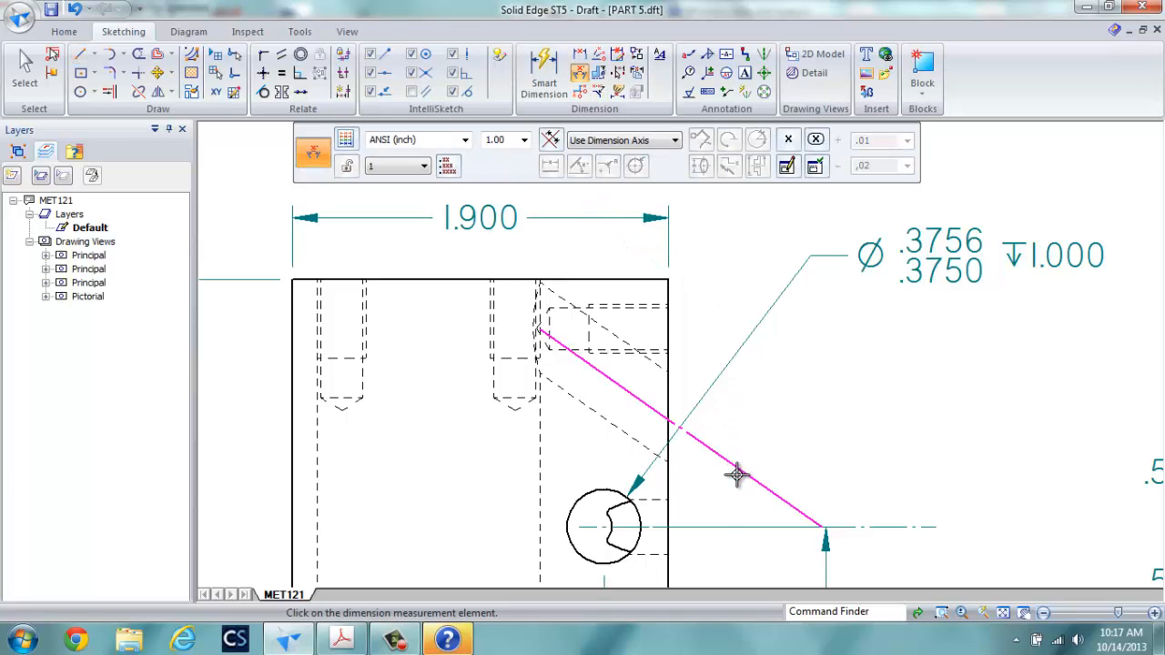
click(719, 526)
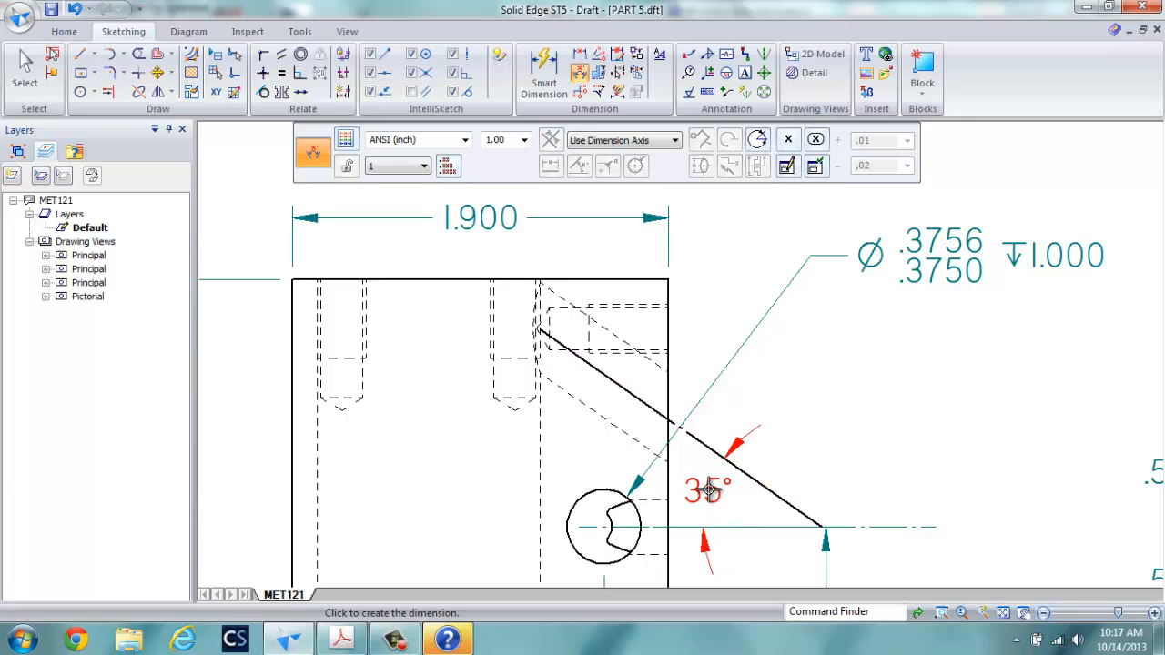
click(709, 490)
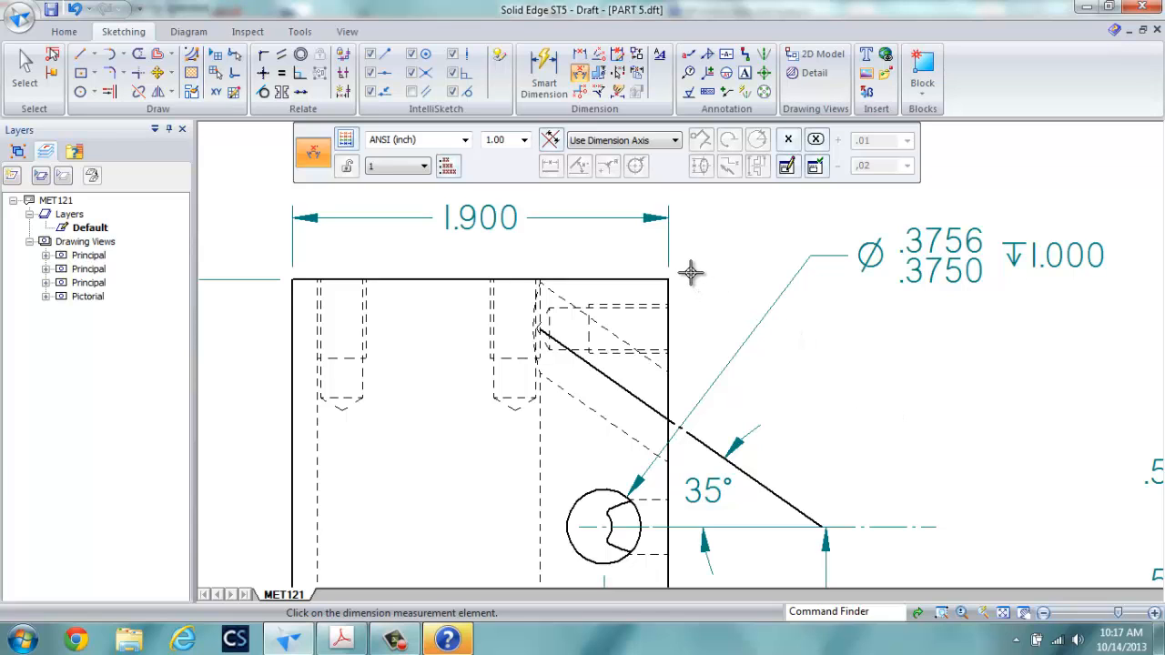
click(629, 391)
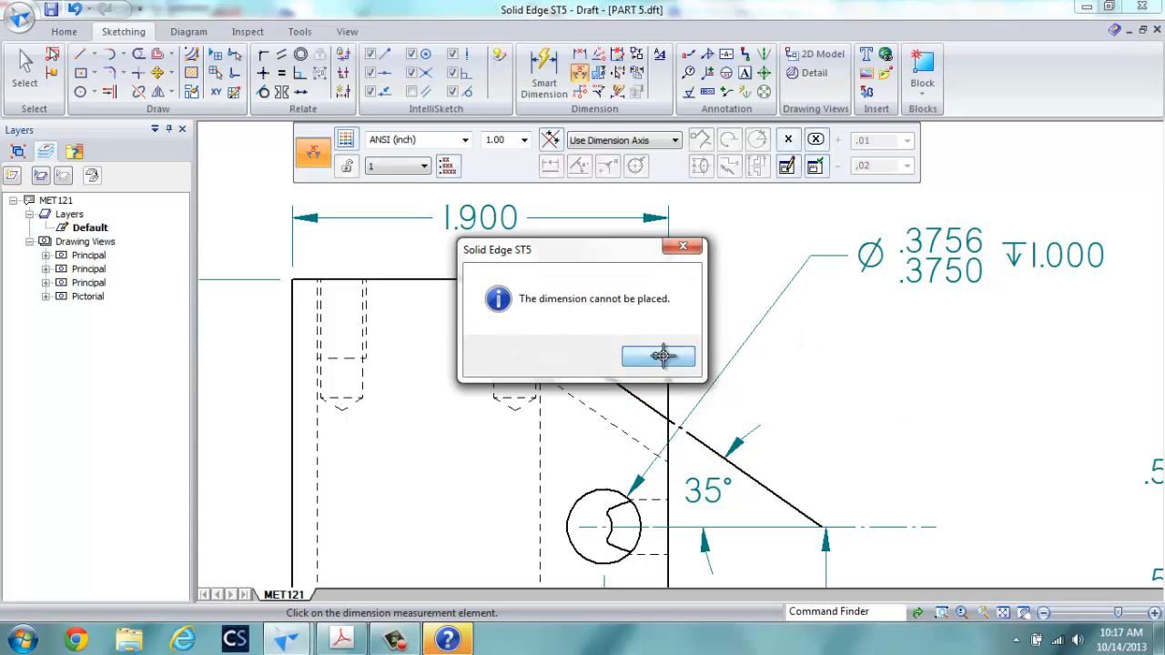
click(660, 356)
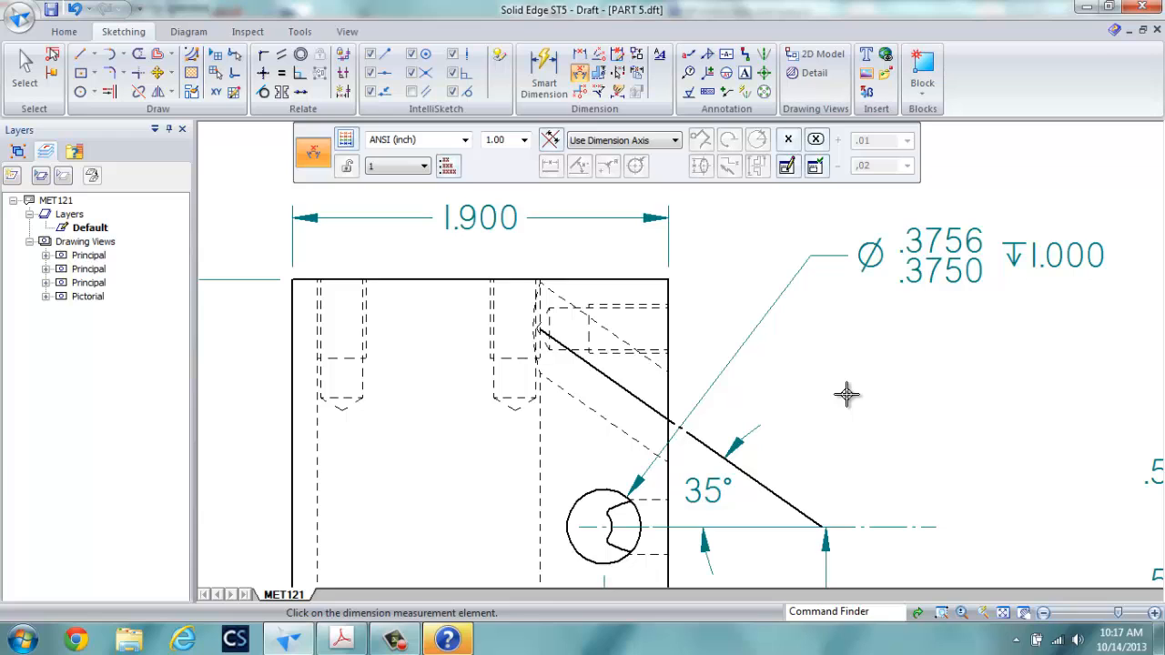
click(636, 398)
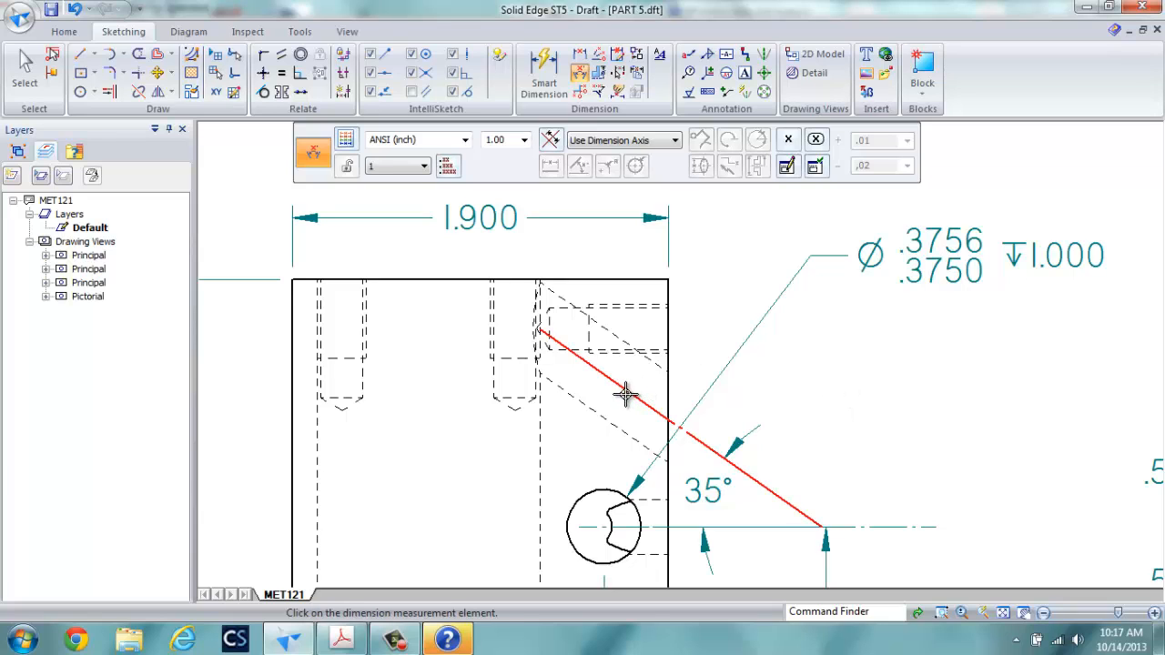
Set the line width of the inclined passage line to 0.18 mm
click(31, 79)
click(601, 375)
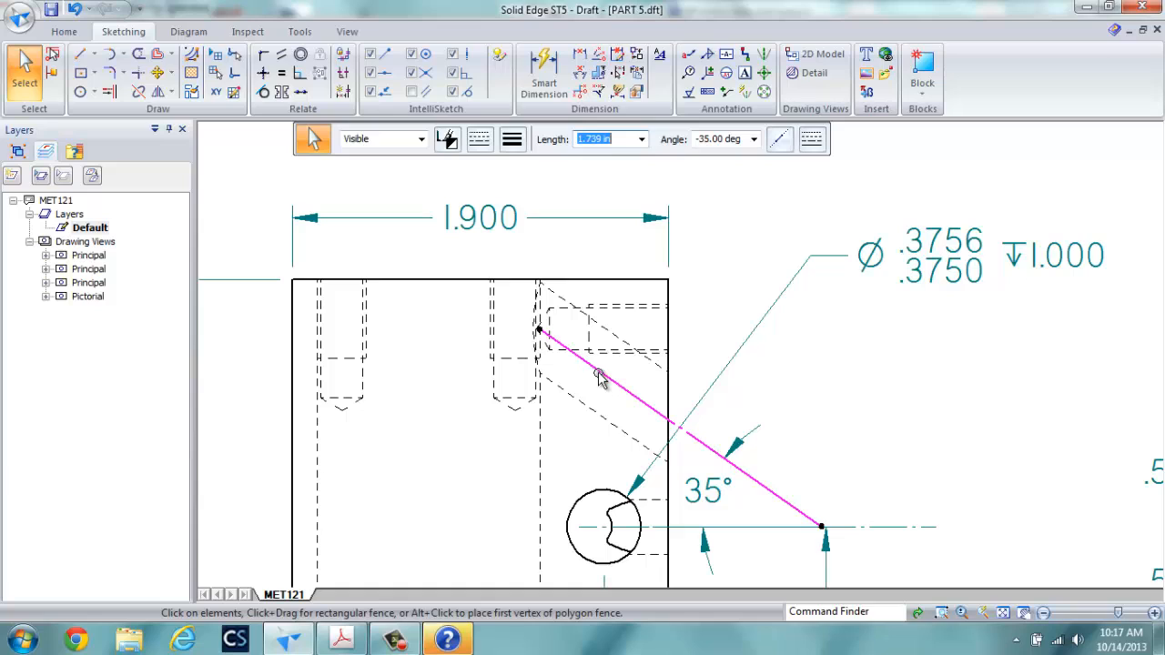
click(513, 141)
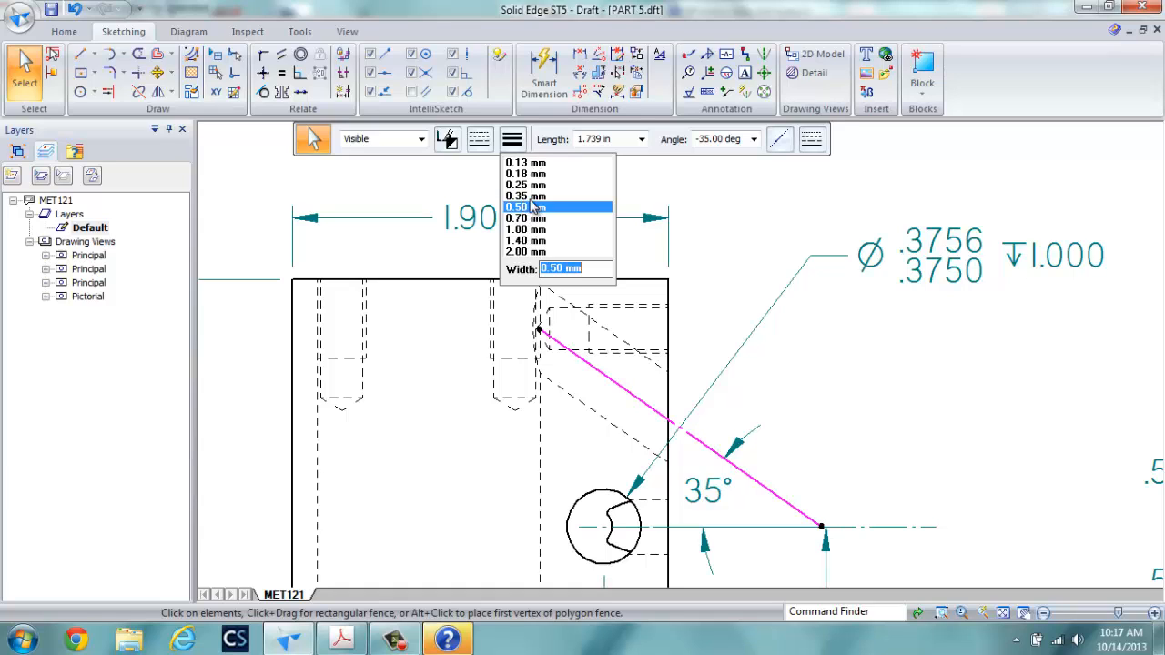
click(530, 174)
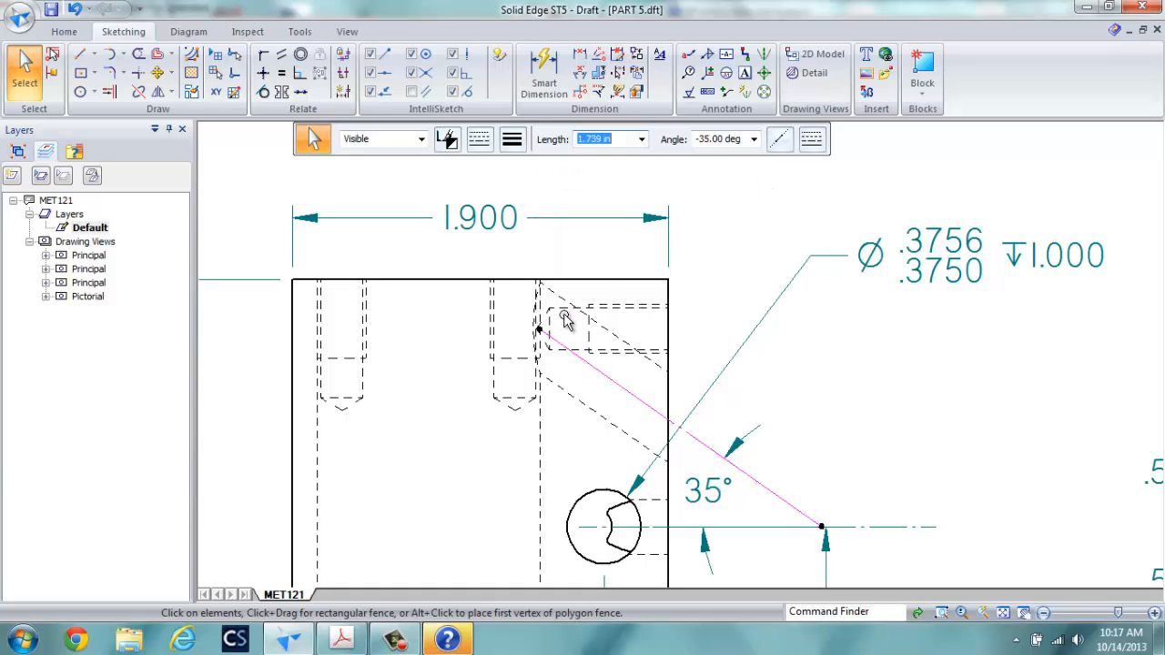
Extend the inclined line's upper end beyond the passage to about 1.92 in overall and set its angle to -35°
drag(539, 330, 510, 309)
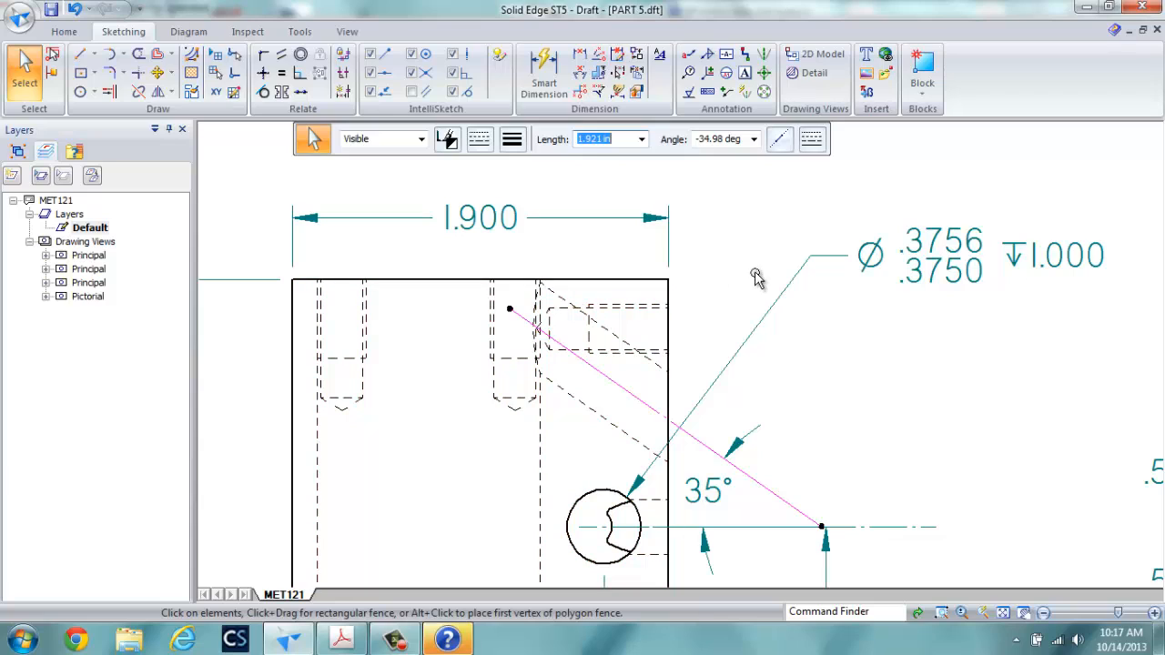
click(726, 141)
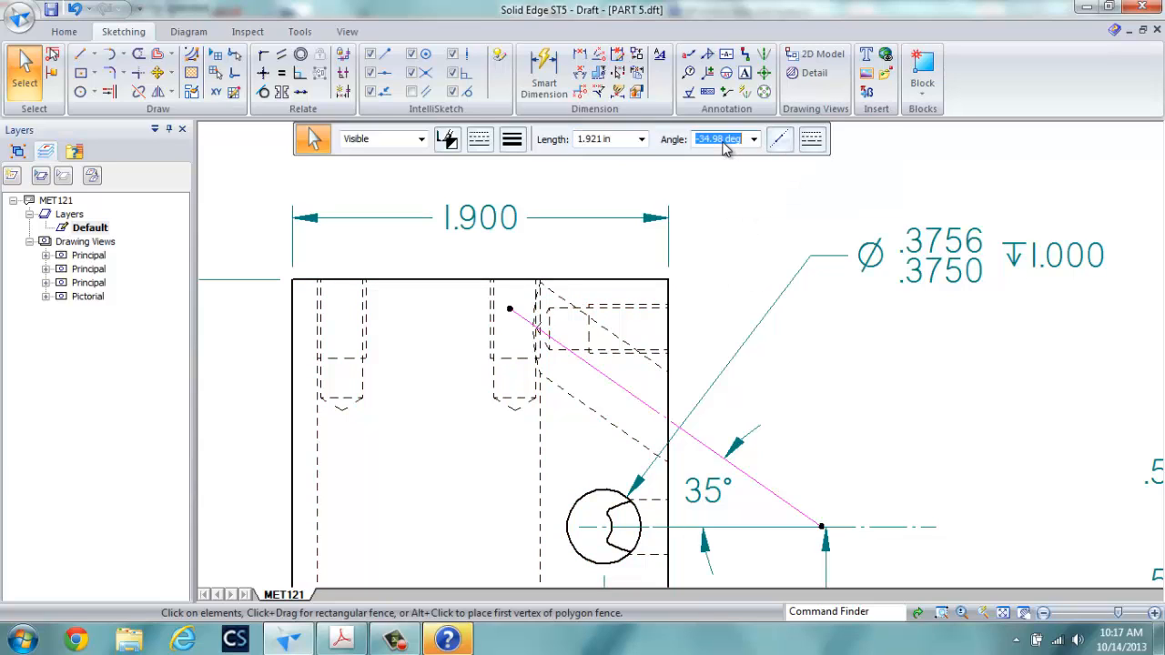
text(-35)
key(Return)
click(896, 375)
Place centre marks on the large bore and the four surrounding threaded holes in the upper-left view
scroll(905, 385, down, 5)
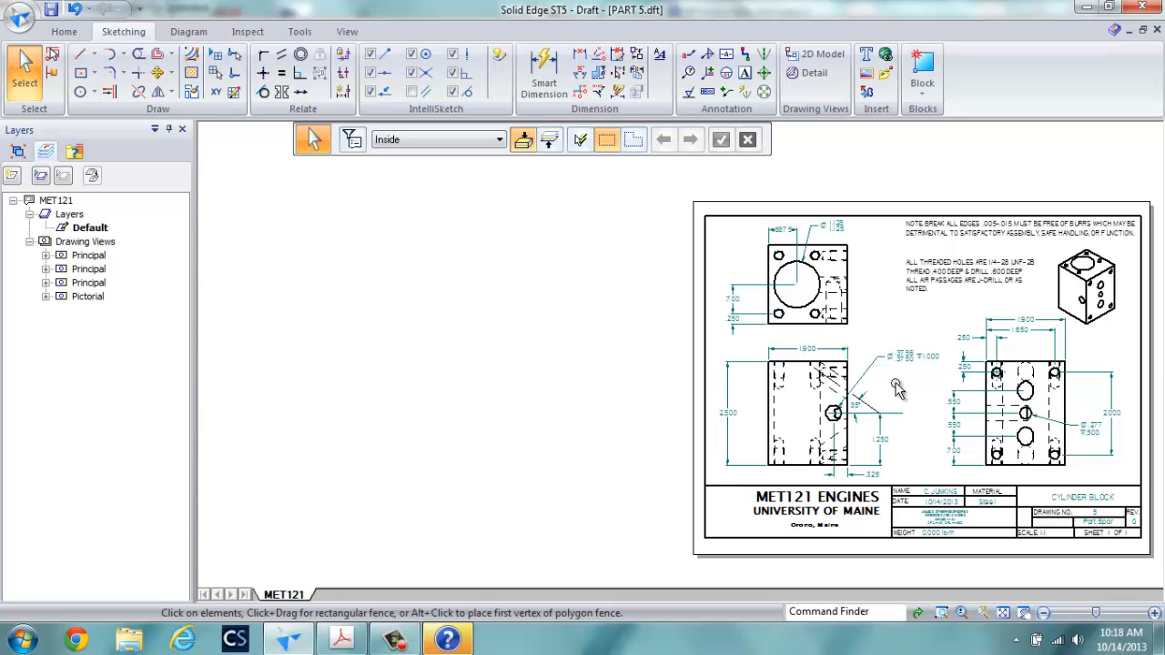
scroll(894, 385, up, 6)
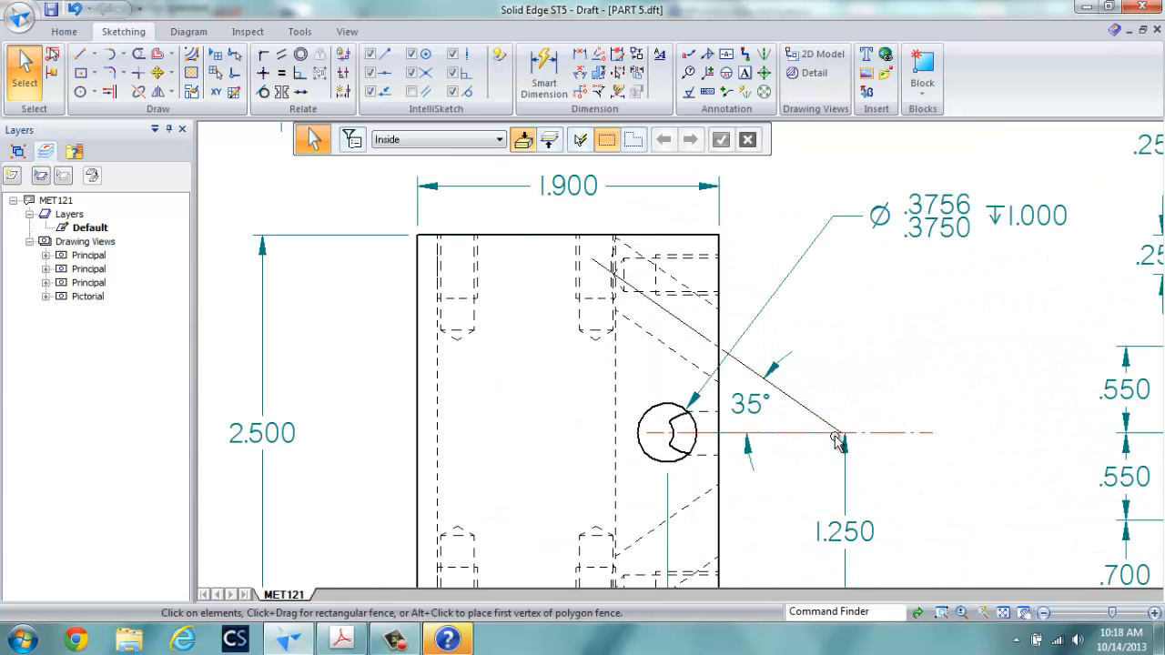
scroll(874, 360, down, 5)
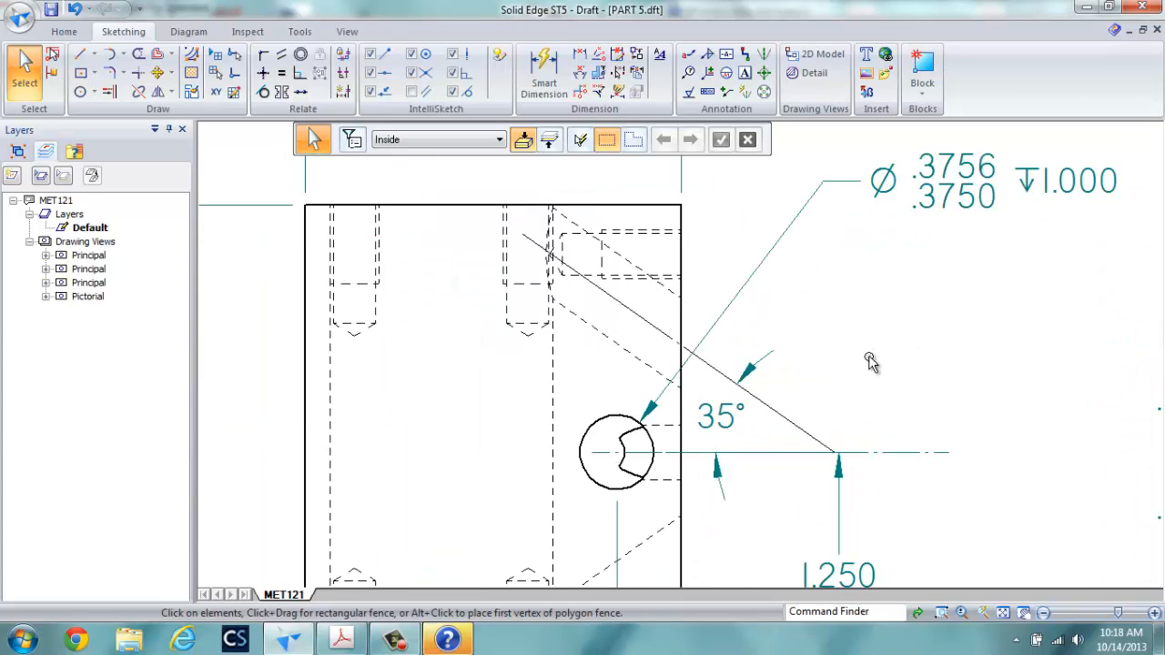
mouse_move(933, 289)
middle_down()
mouse_move(879, 302)
mouse_move(637, 273)
mouse_move(546, 287)
mouse_move(596, 329)
middle_up()
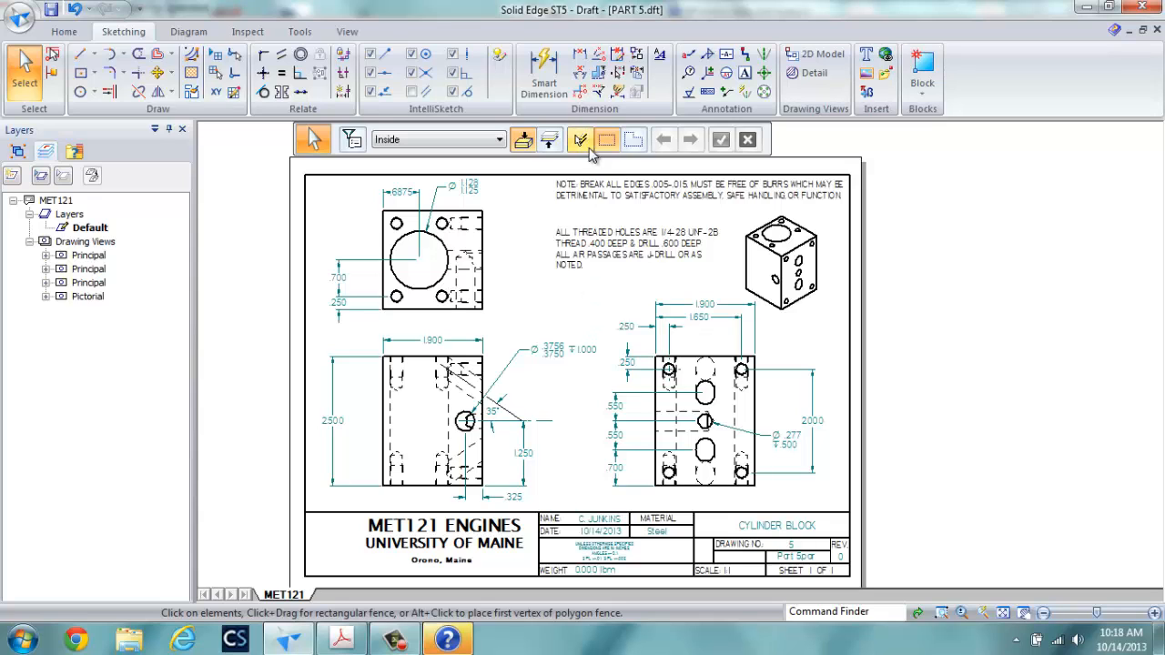
click(765, 76)
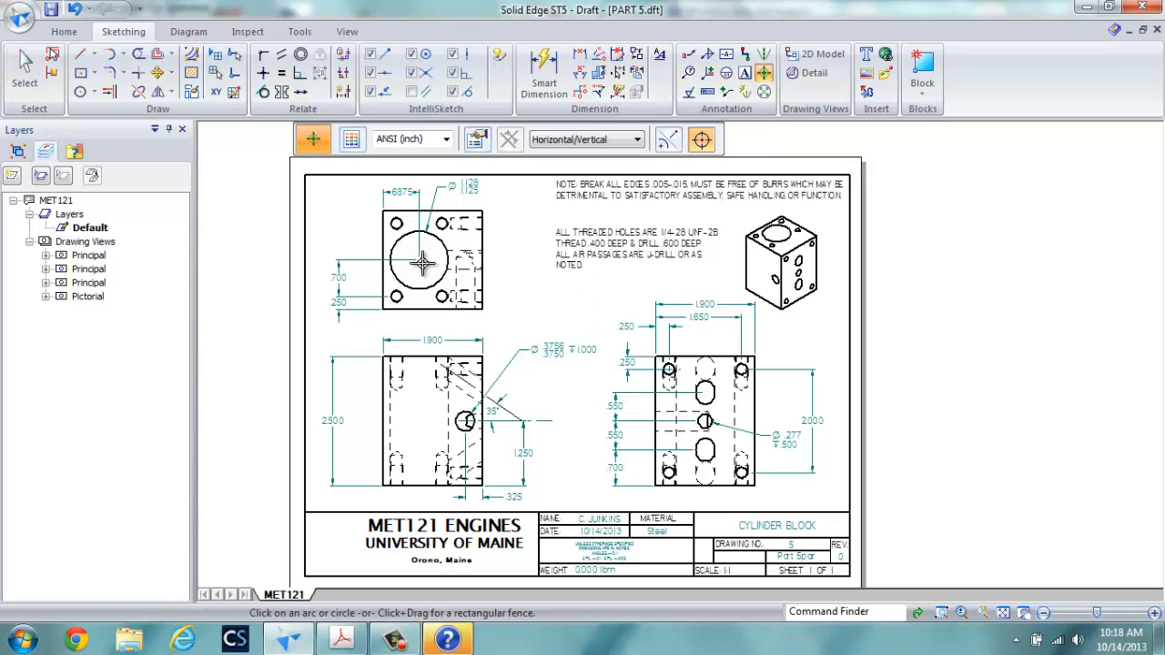
scroll(420, 261, down, 1)
scroll(420, 261, up, 4)
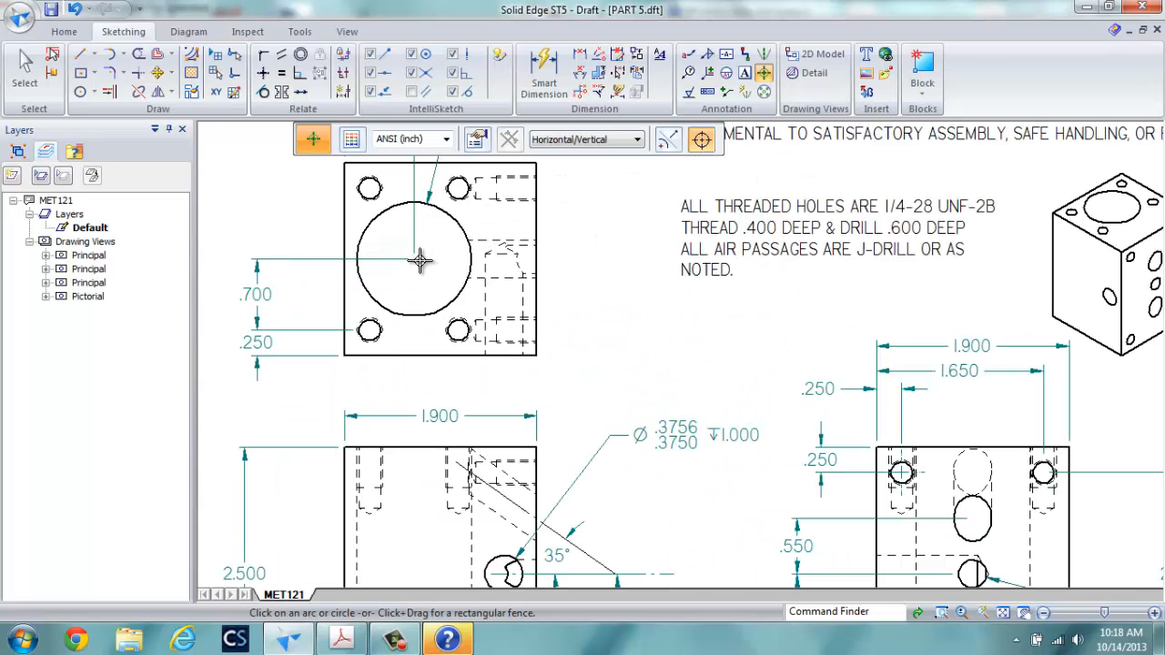
click(418, 204)
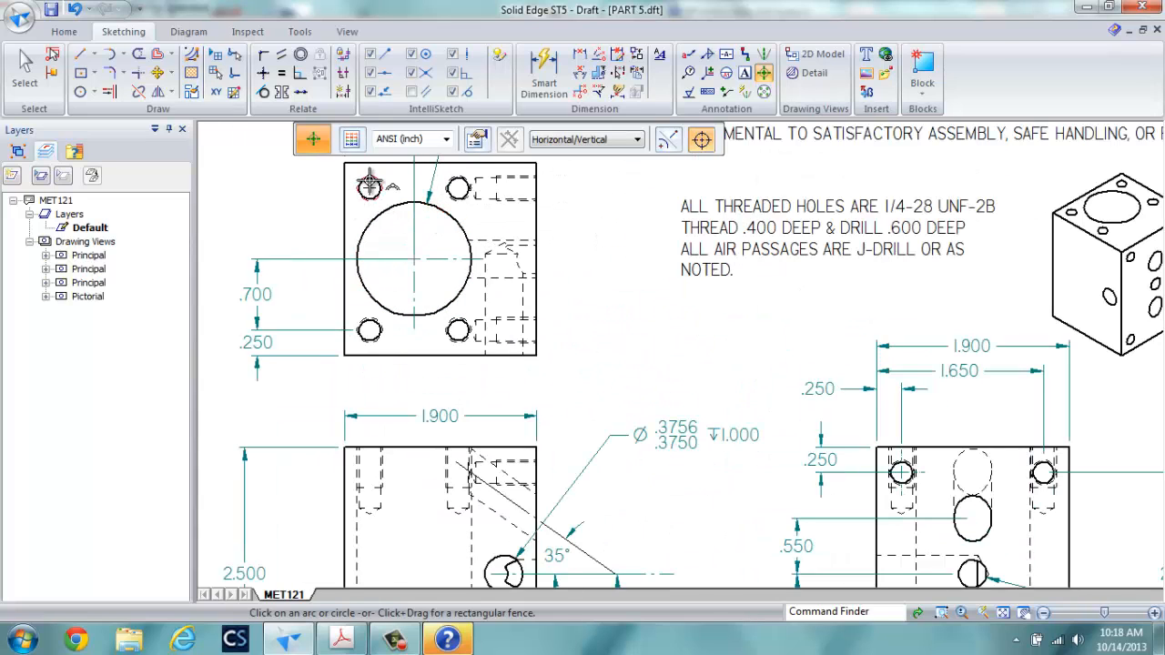
click(370, 187)
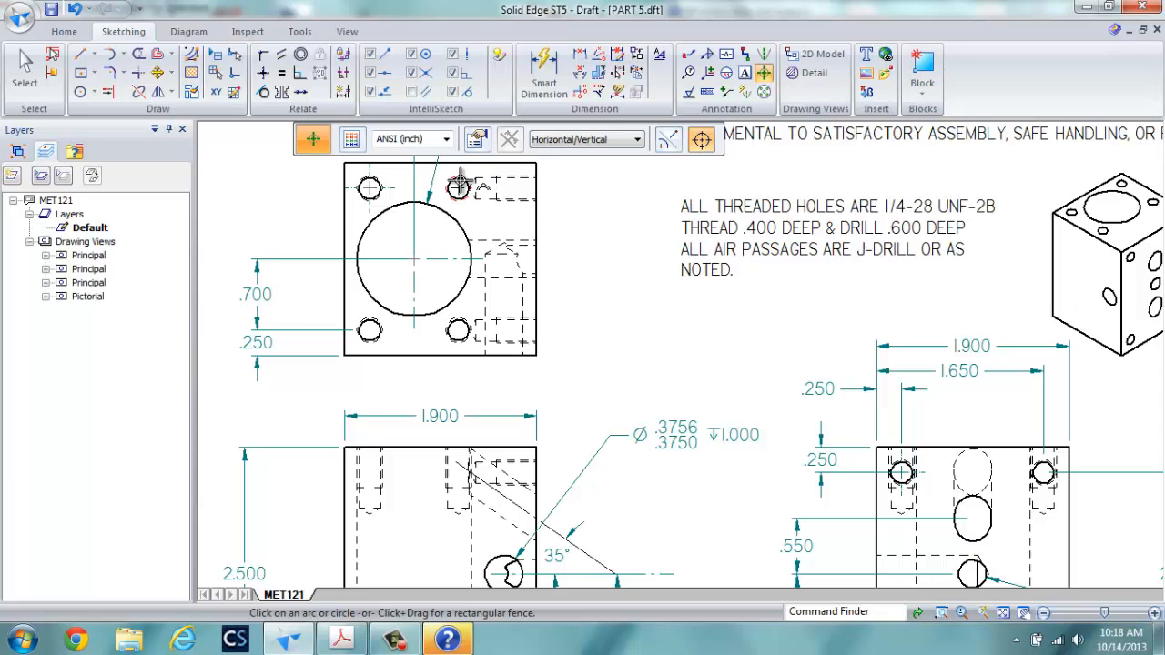
click(458, 187)
click(458, 330)
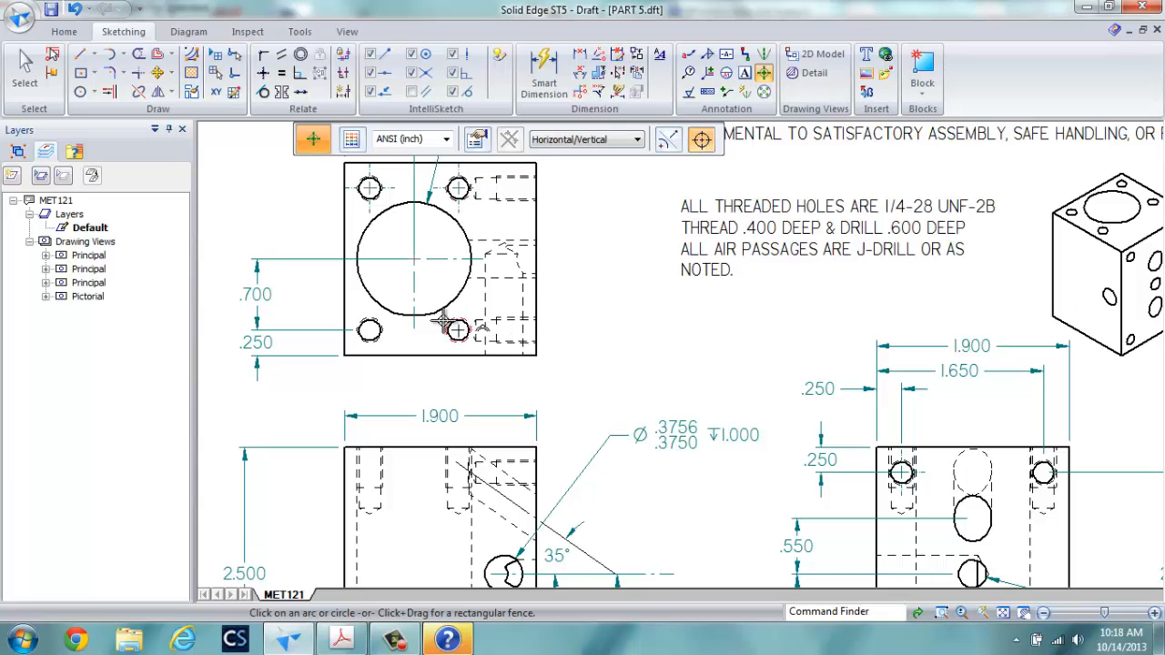
click(368, 325)
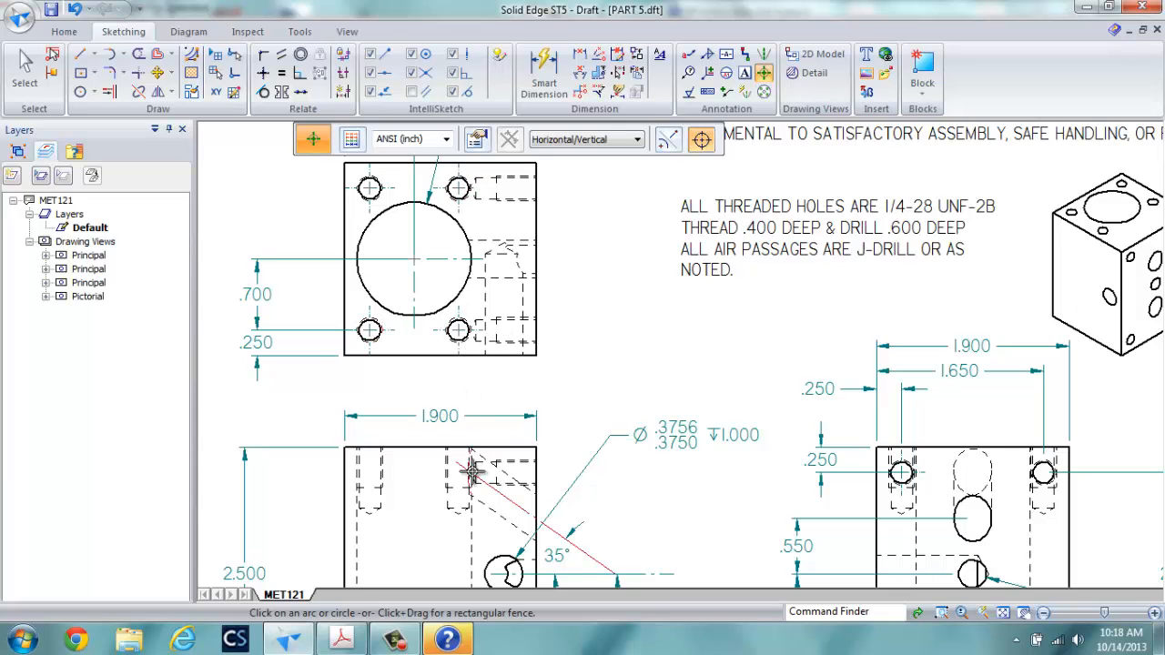
Place centre marks on the four threaded corner holes and the central .277 hole in the lower-right view
middle_drag(471, 471, 468, 303)
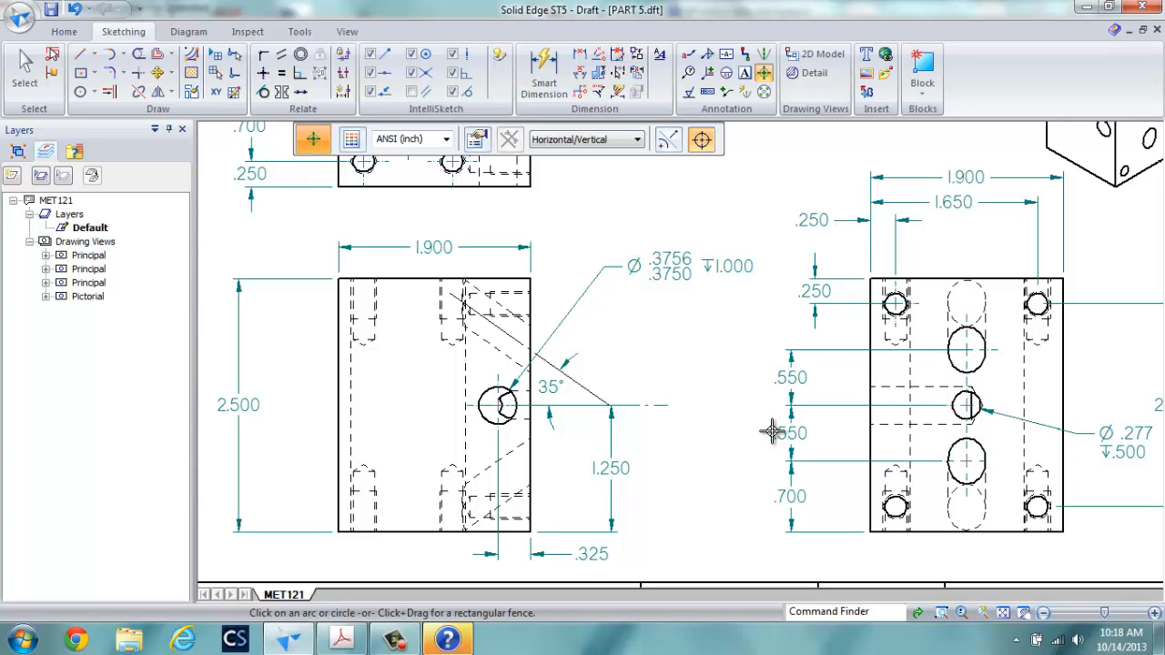
click(895, 505)
click(1038, 507)
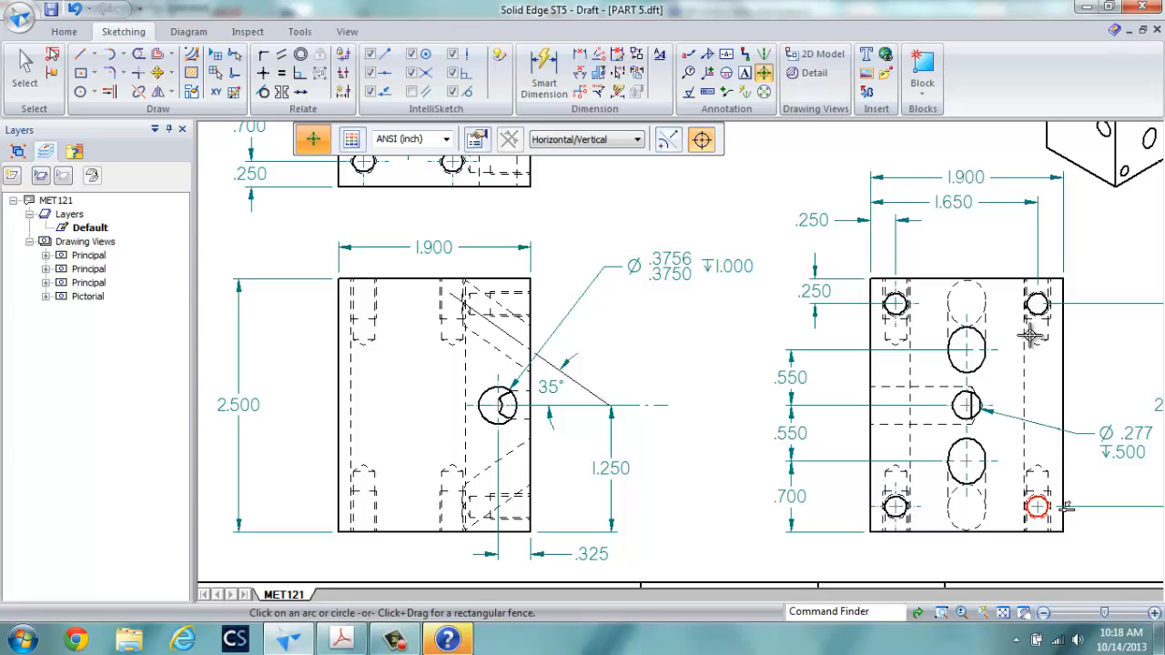
click(1037, 304)
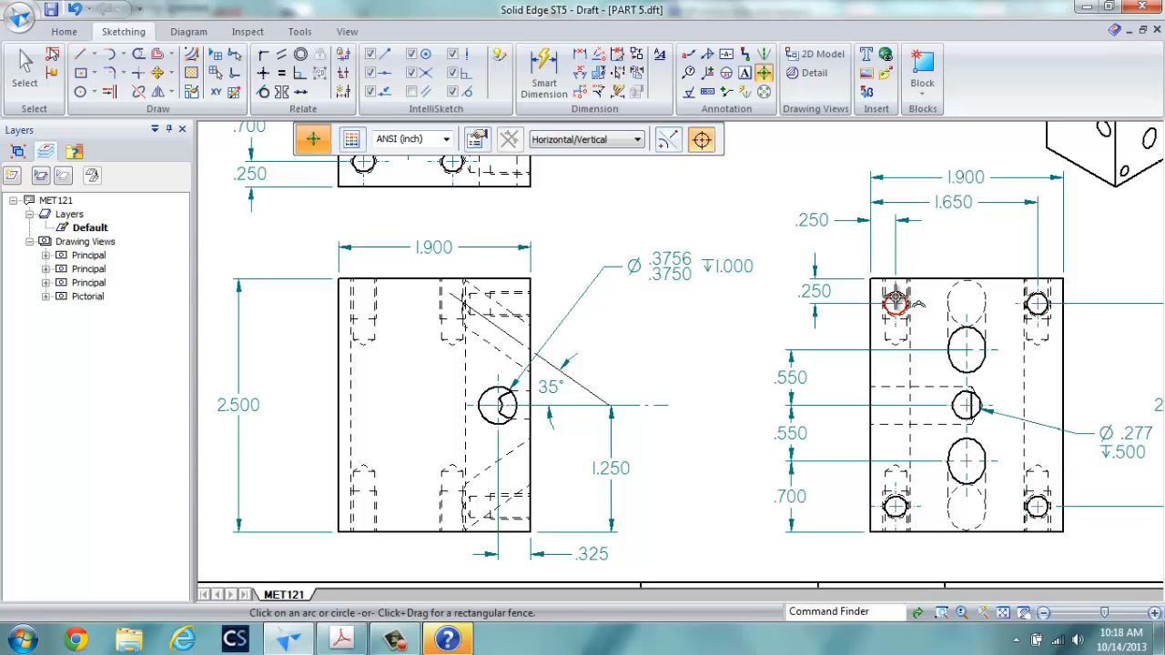
click(895, 304)
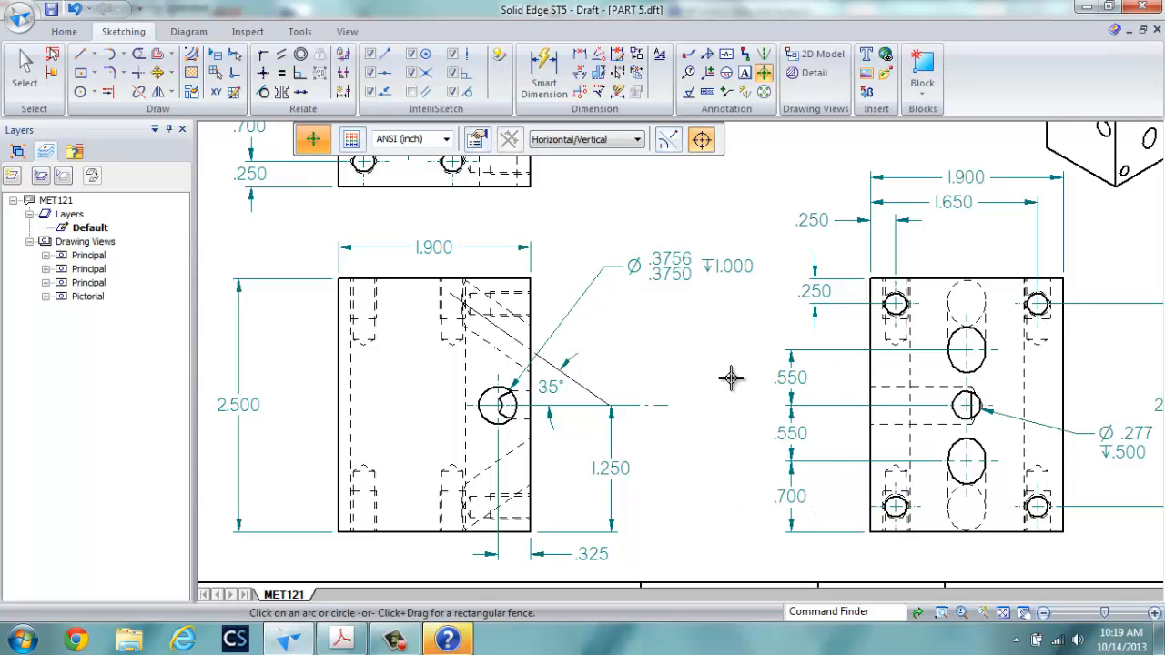
click(963, 404)
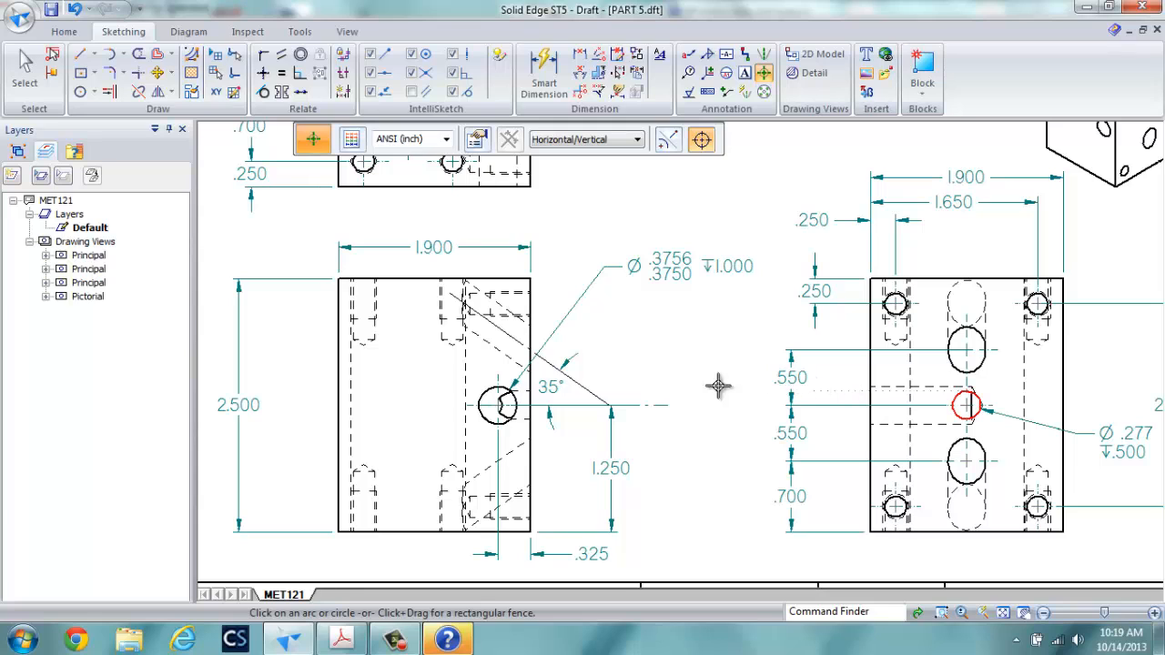
Add the text label TOP VIEW beneath the upper-left view
scroll(661, 401, down, 2)
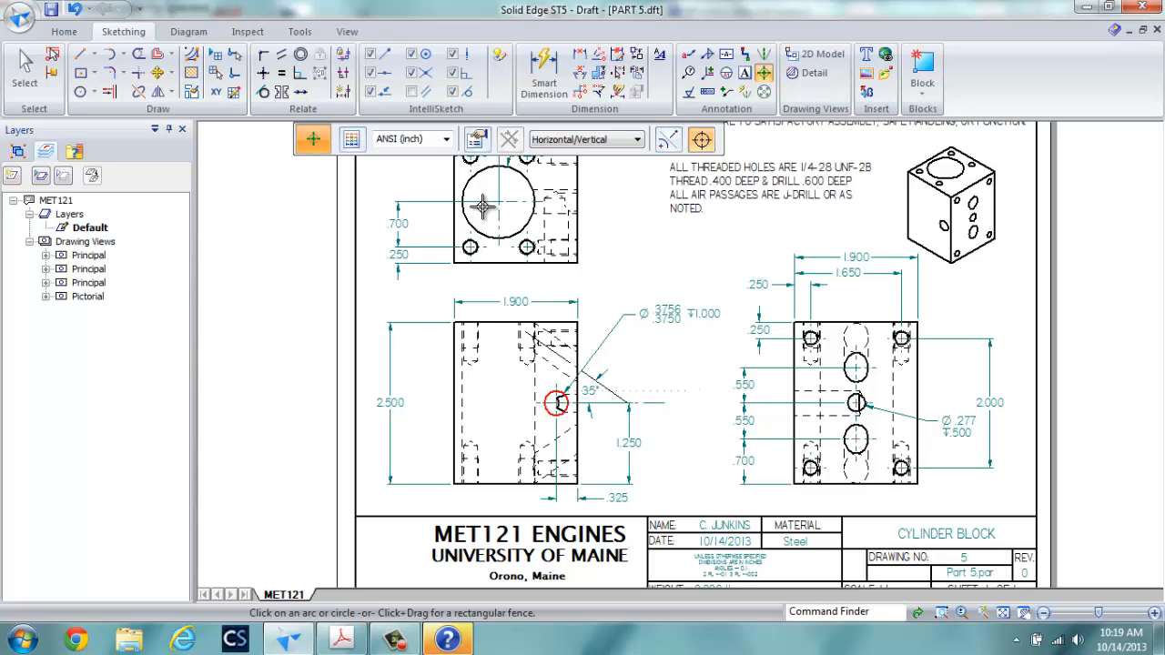
click(745, 73)
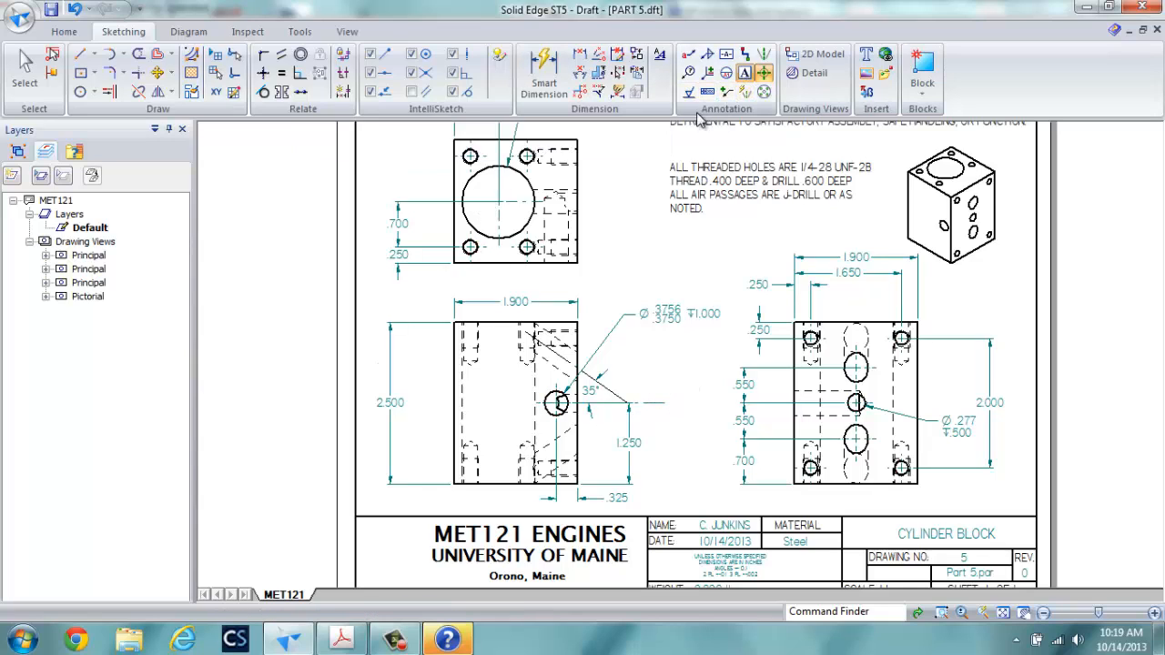
click(507, 281)
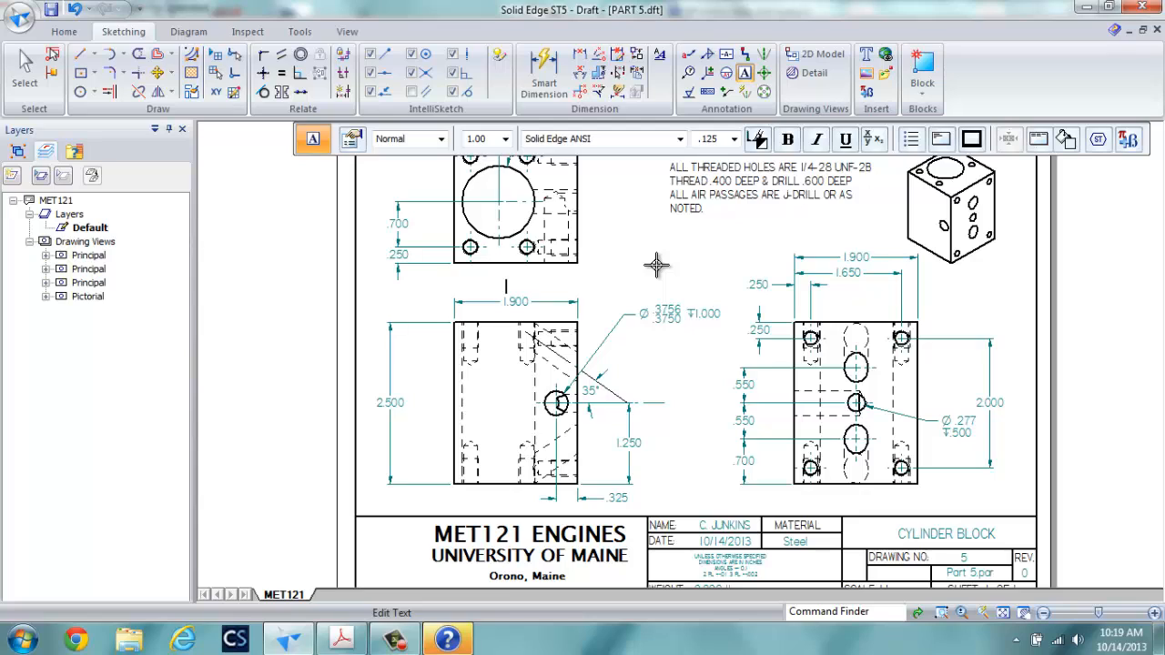
text(TO)
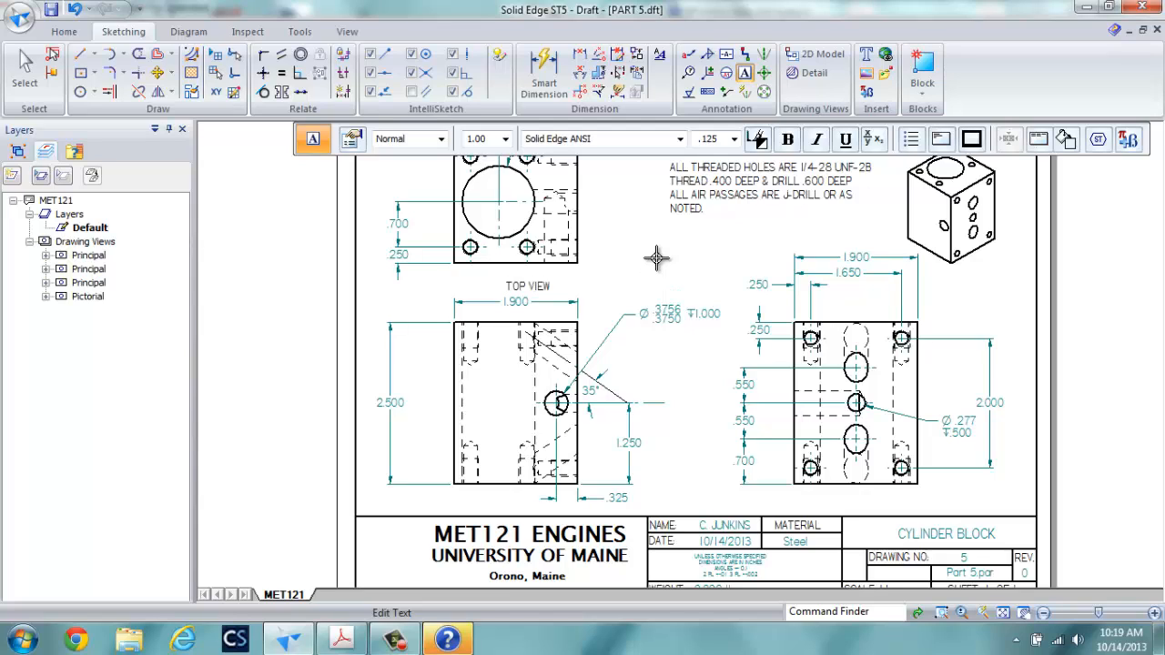
text(P VIEW)
Label the lower-left view FRONT VIEW and the lower-right view R. SIDE VIEW with text beneath each
click(482, 506)
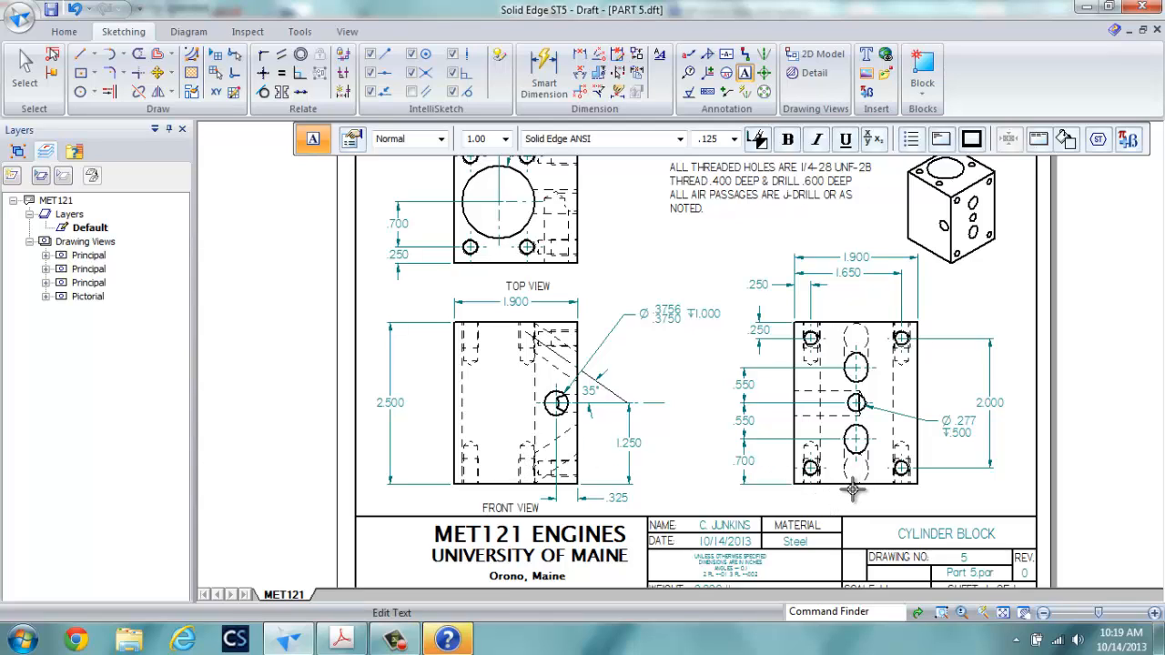
text(R)
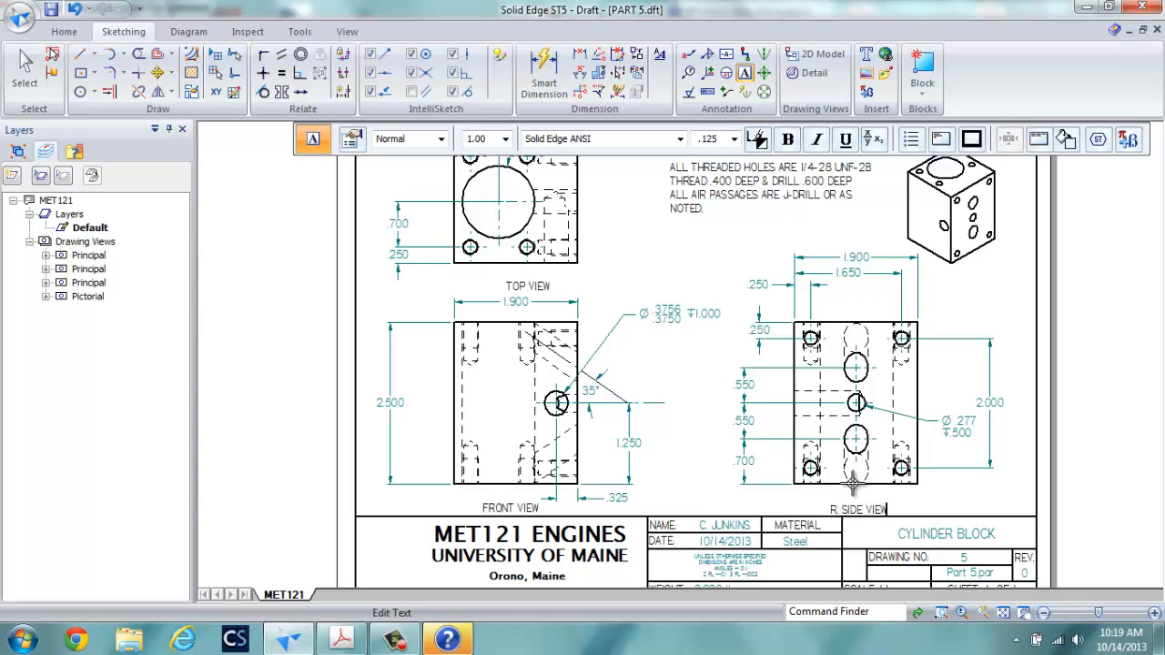
text( SIDE VIEW)
Label the pictorial view ISOMETRIC and add NOT TO SCALE beneath it with the text scale set to 0.50
click(941, 282)
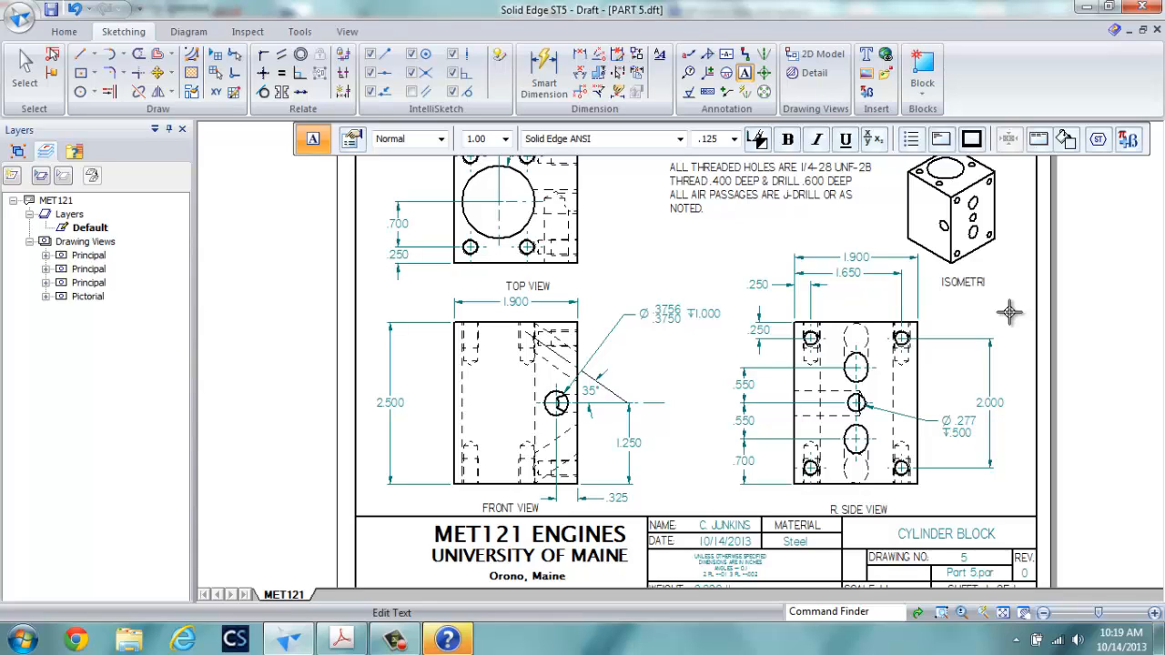
click(506, 141)
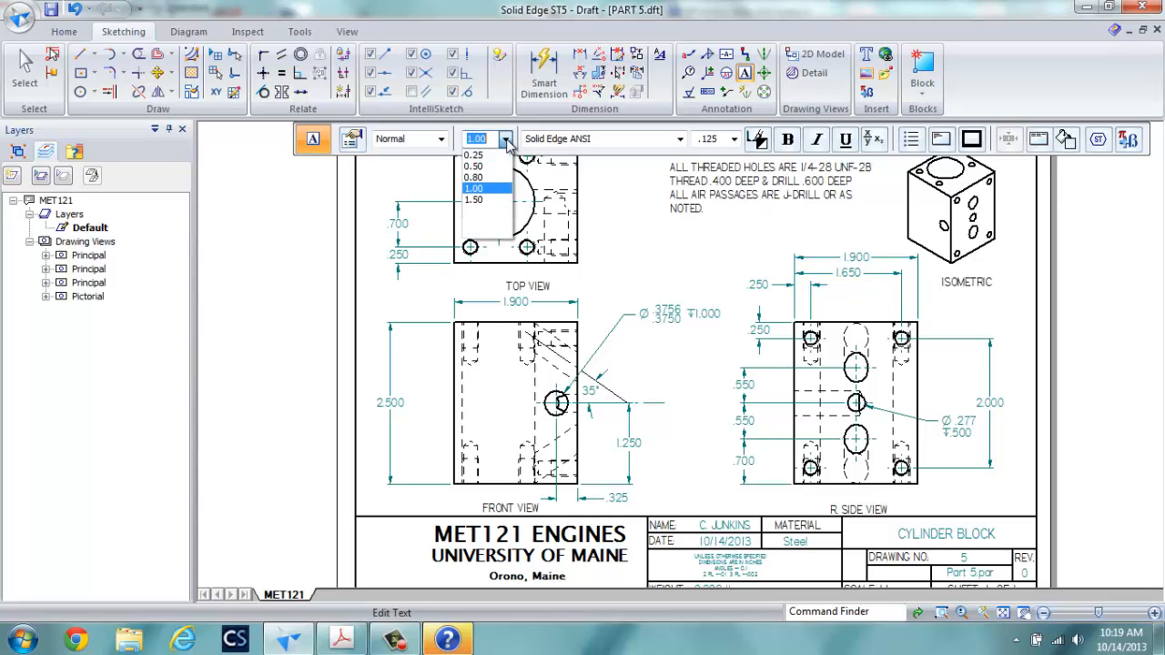
click(483, 162)
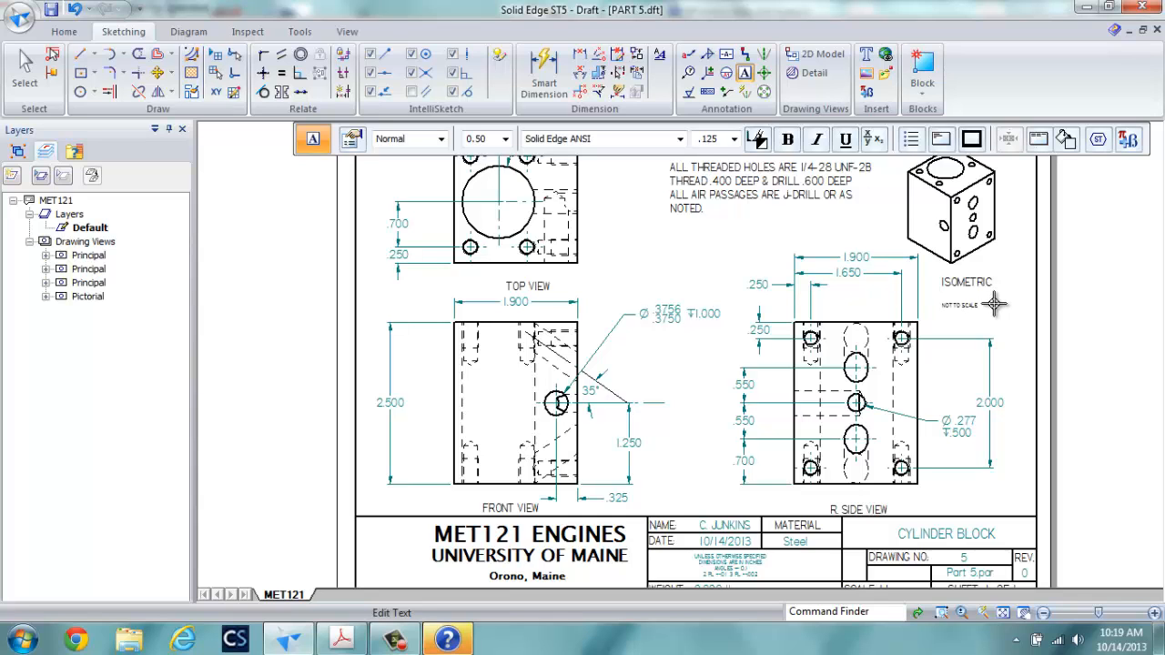
Centre the ISOMETRIC label under the pictorial view and move the NOT TO SCALE note up close beneath it
scroll(996, 300, up, 3)
scroll(997, 305, down, 1)
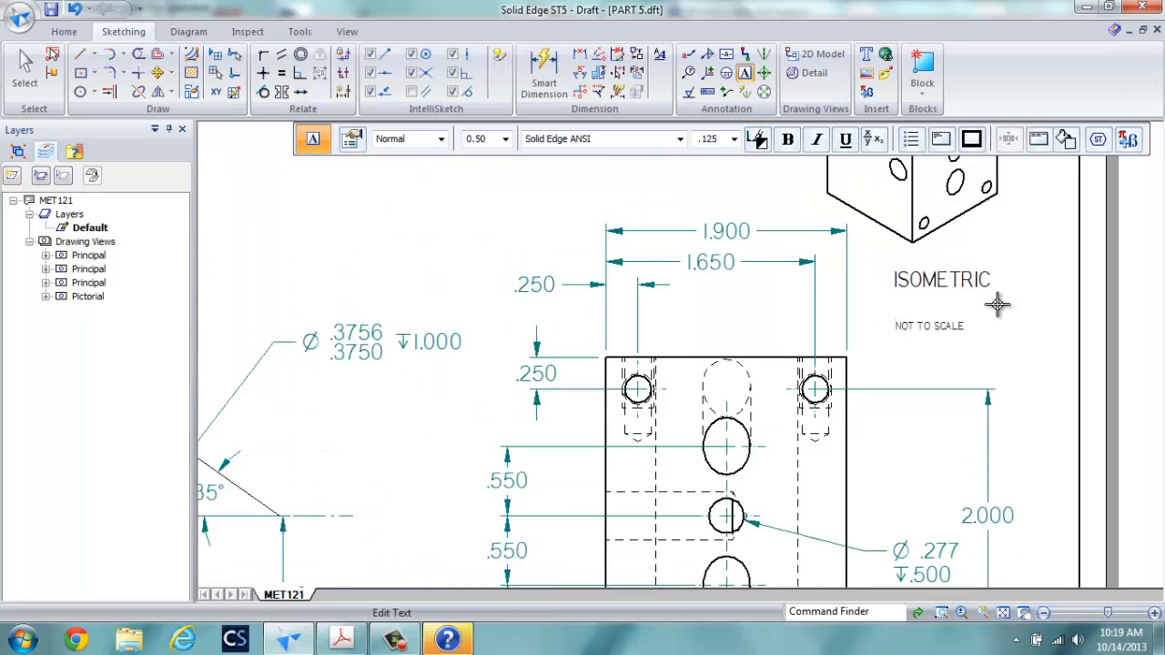
scroll(998, 305, down, 1)
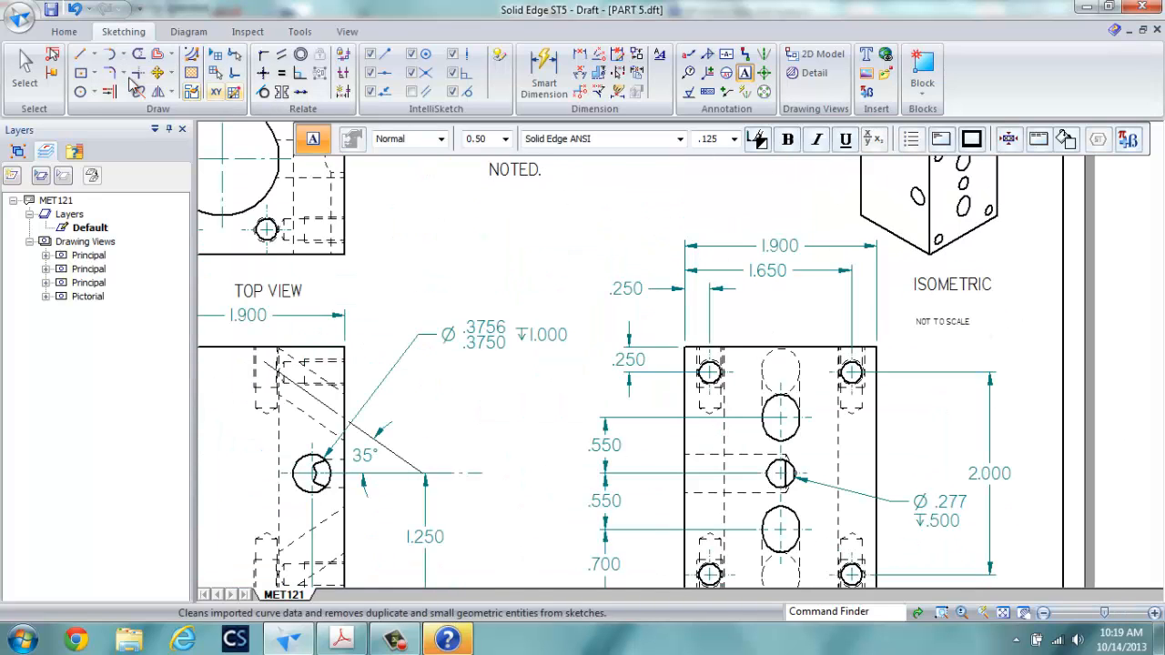
click(24, 68)
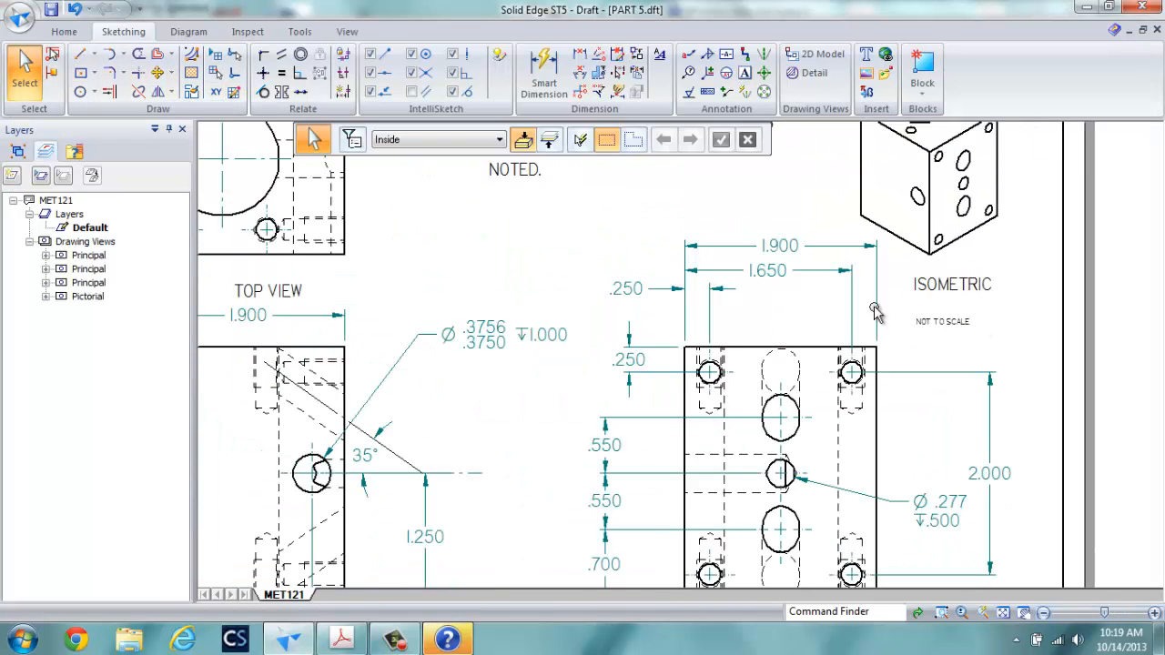
click(951, 283)
drag(950, 274, 937, 271)
click(941, 323)
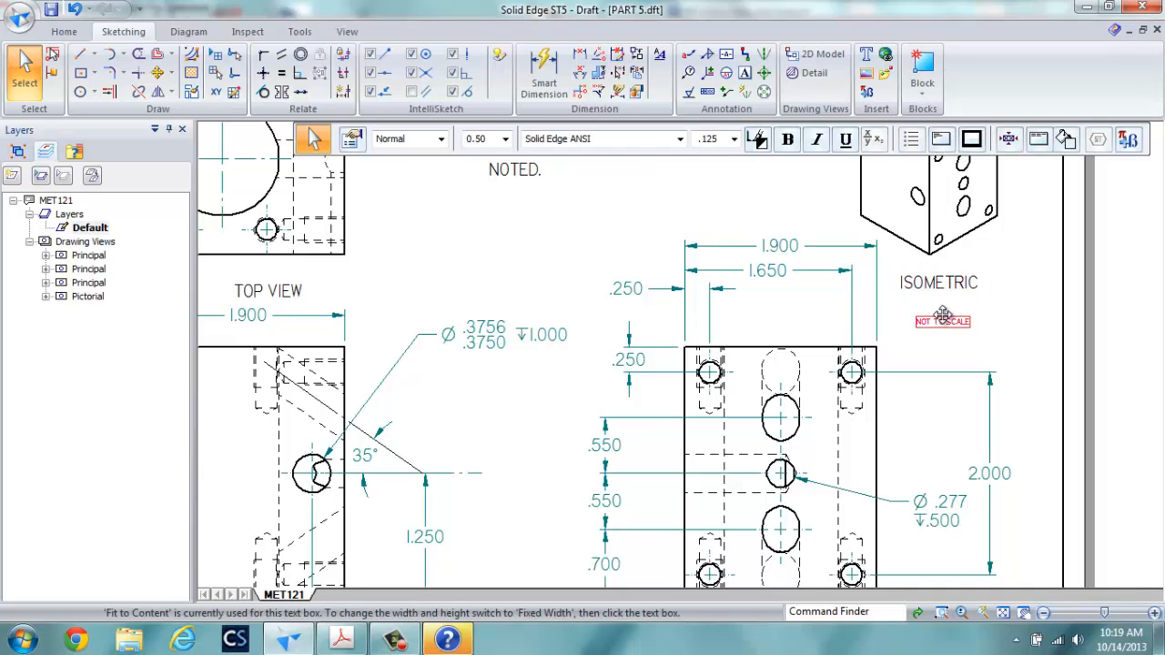
drag(941, 325, 968, 297)
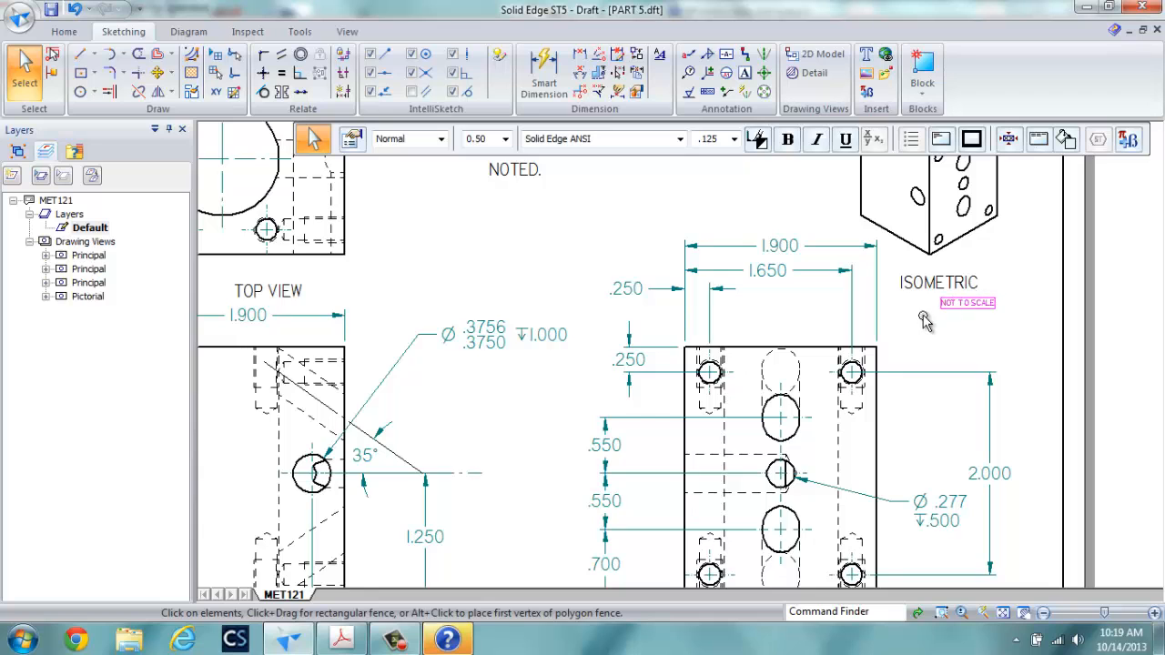
Move the R. SIDE VIEW and FRONT VIEW labels slightly up and left, clear of the title block
scroll(931, 311, up, 2)
scroll(924, 334, down, 7)
scroll(881, 432, up, 3)
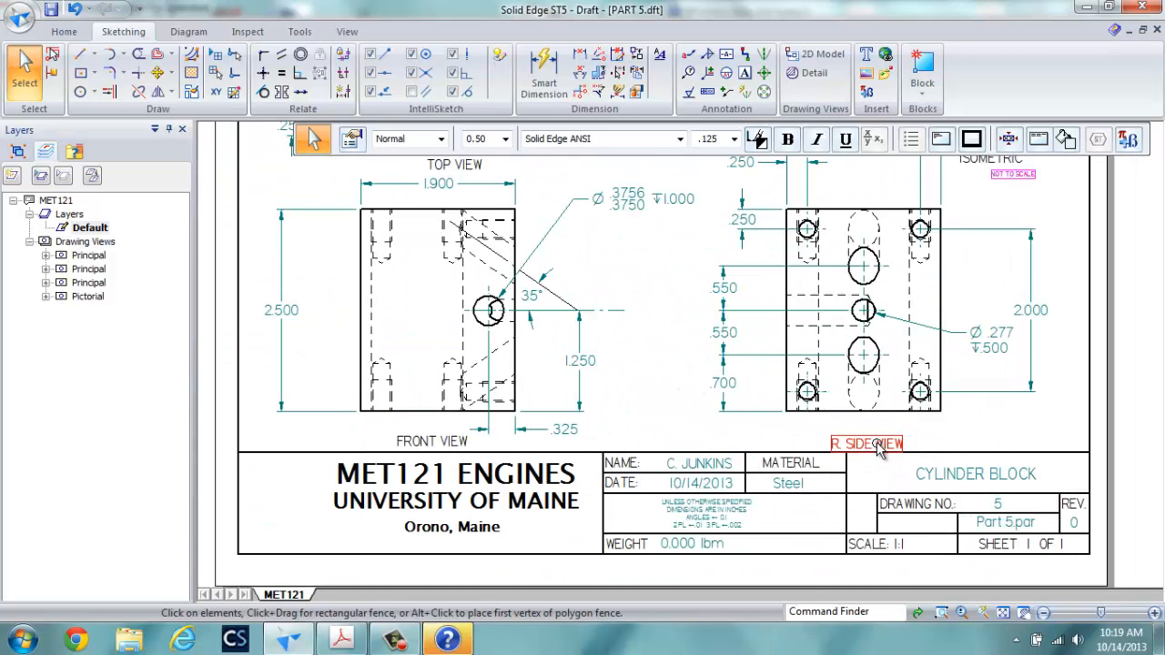
click(870, 443)
drag(869, 443, 855, 436)
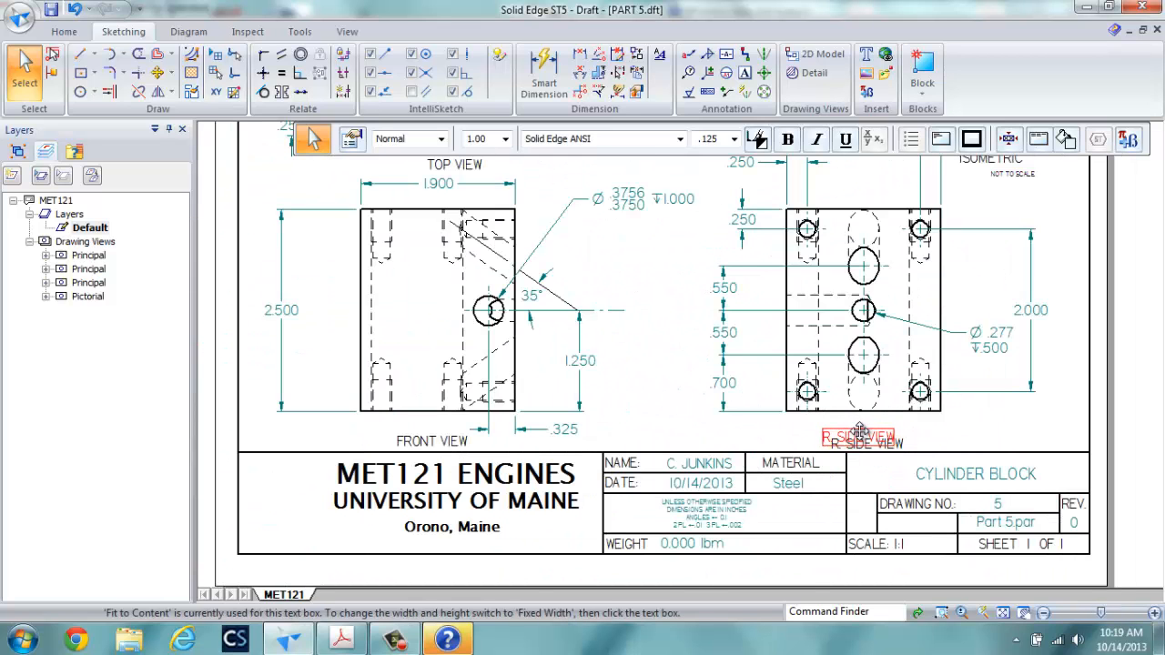
click(431, 439)
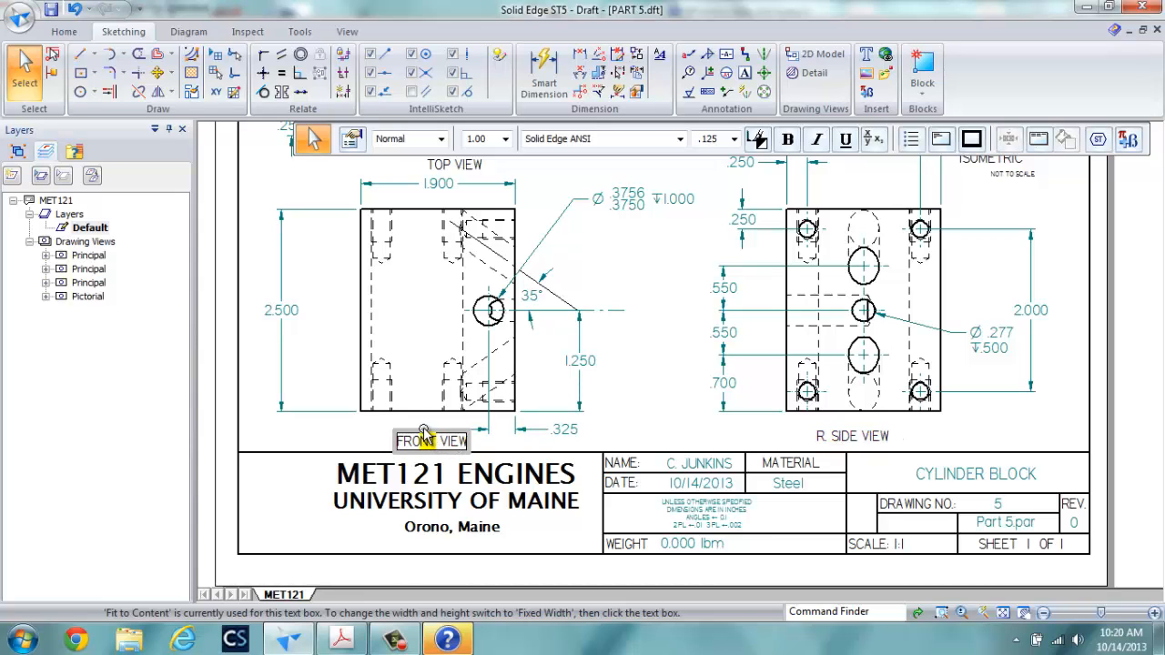
drag(425, 431, 416, 425)
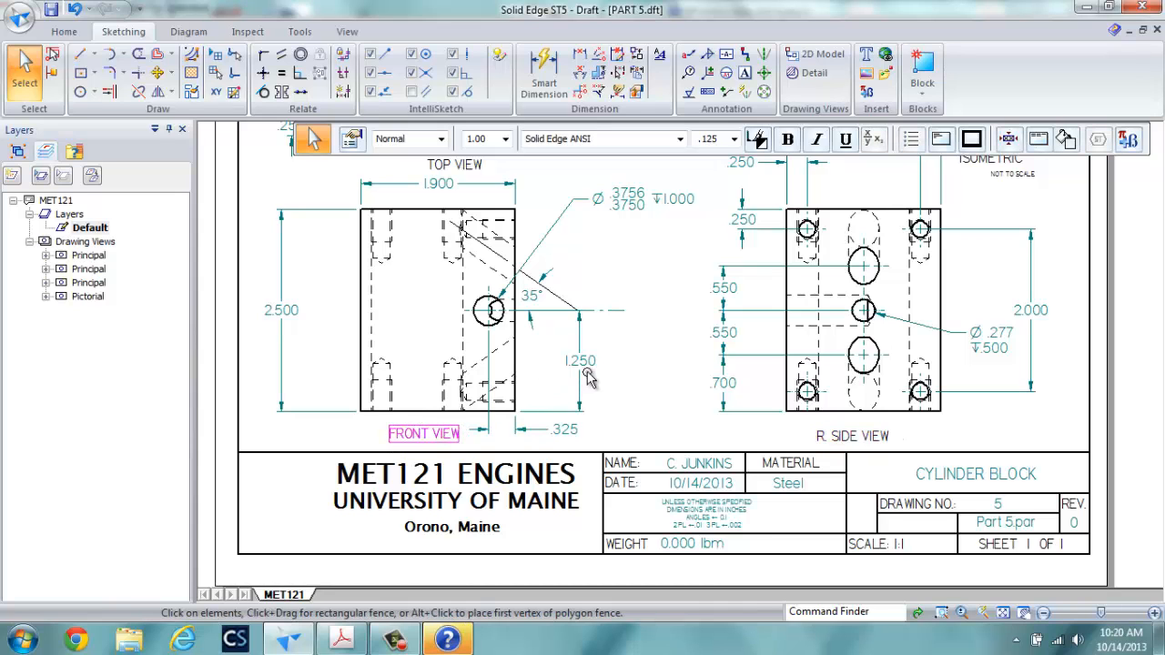
click(659, 361)
Move the TOP VIEW label slightly up and left, clear of the width dimension above the front view
middle_drag(664, 360, 714, 457)
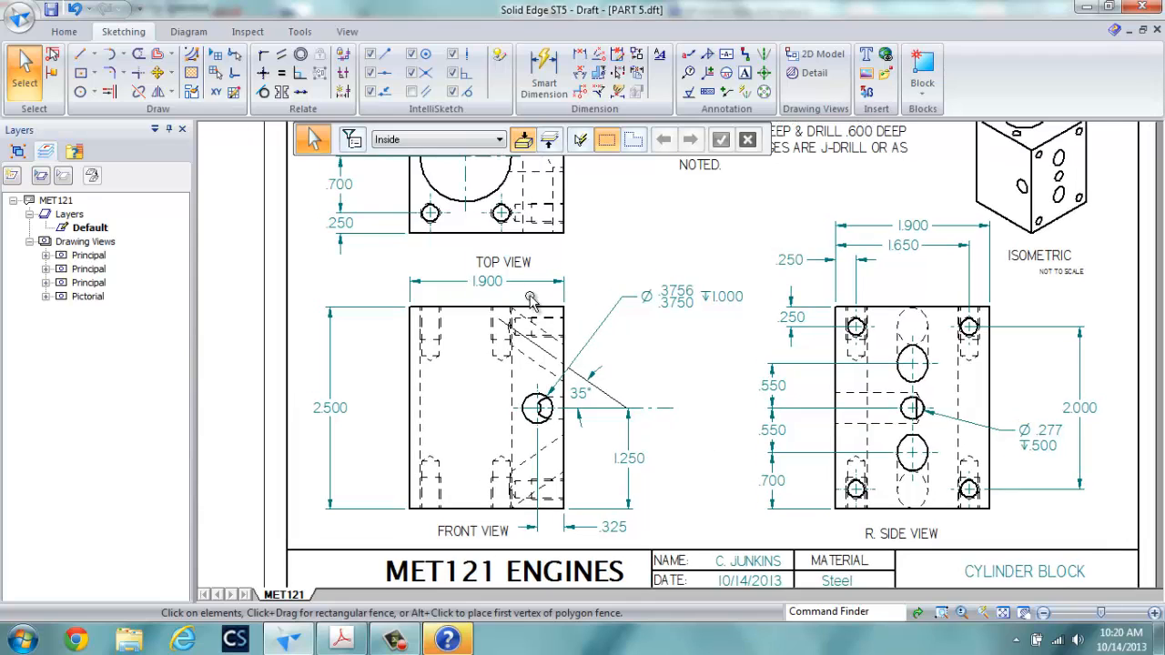
click(504, 264)
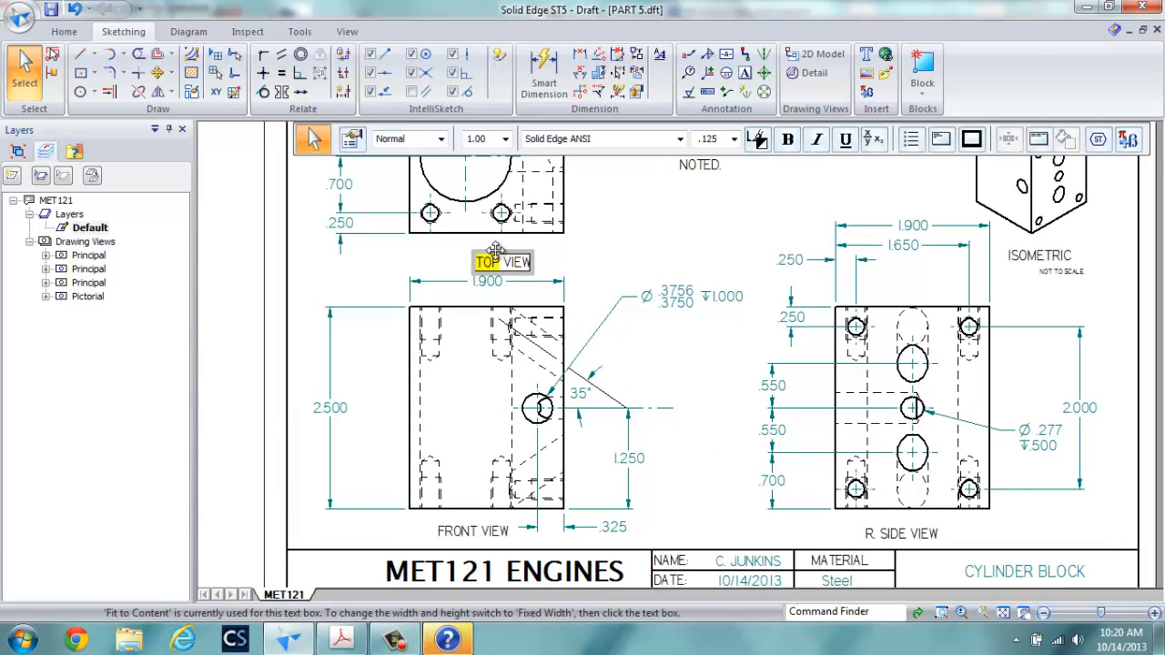
drag(487, 260, 471, 247)
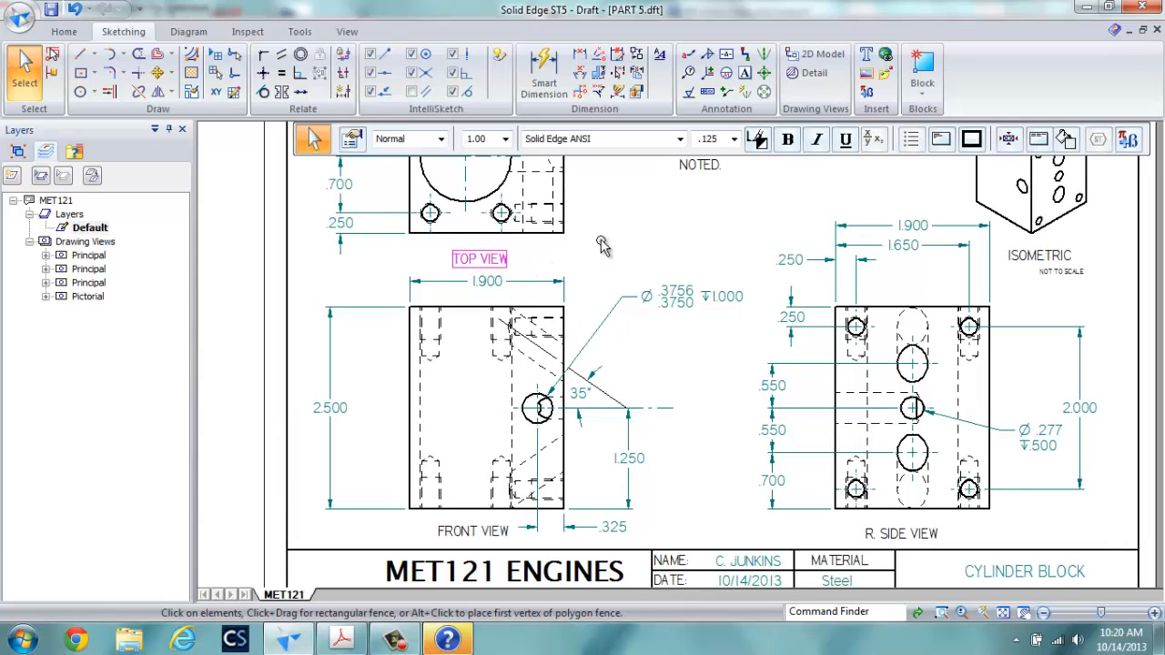
click(603, 242)
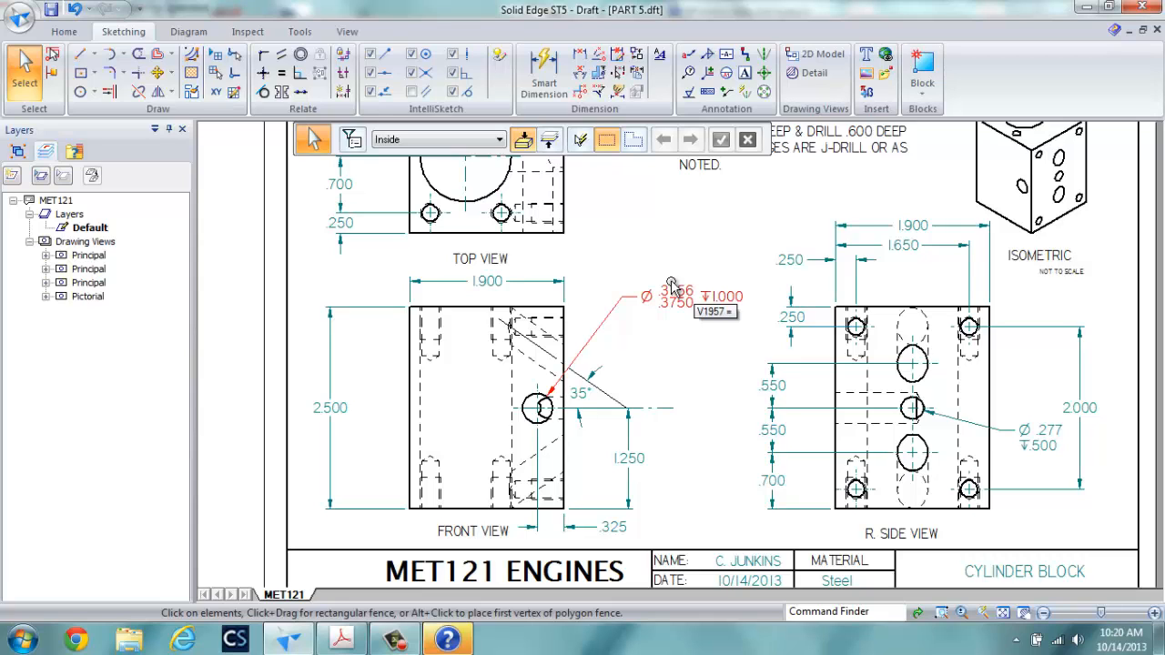
Switch to the Part 5.par model and apply the Steel material to it from the material table
click(1003, 615)
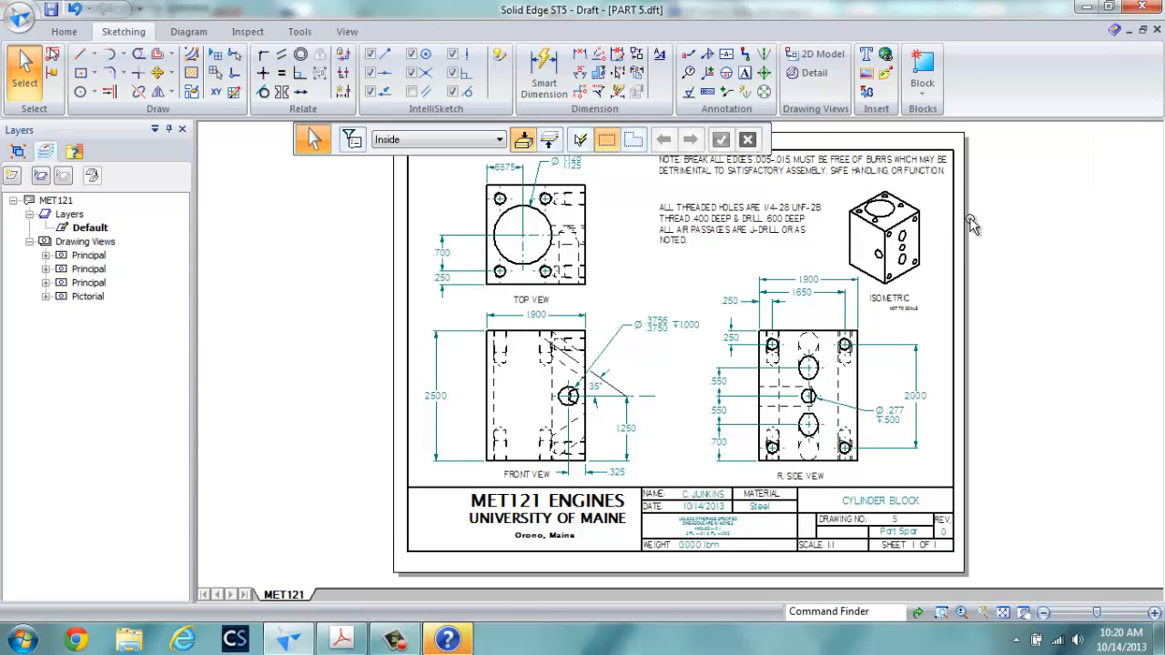
click(63, 30)
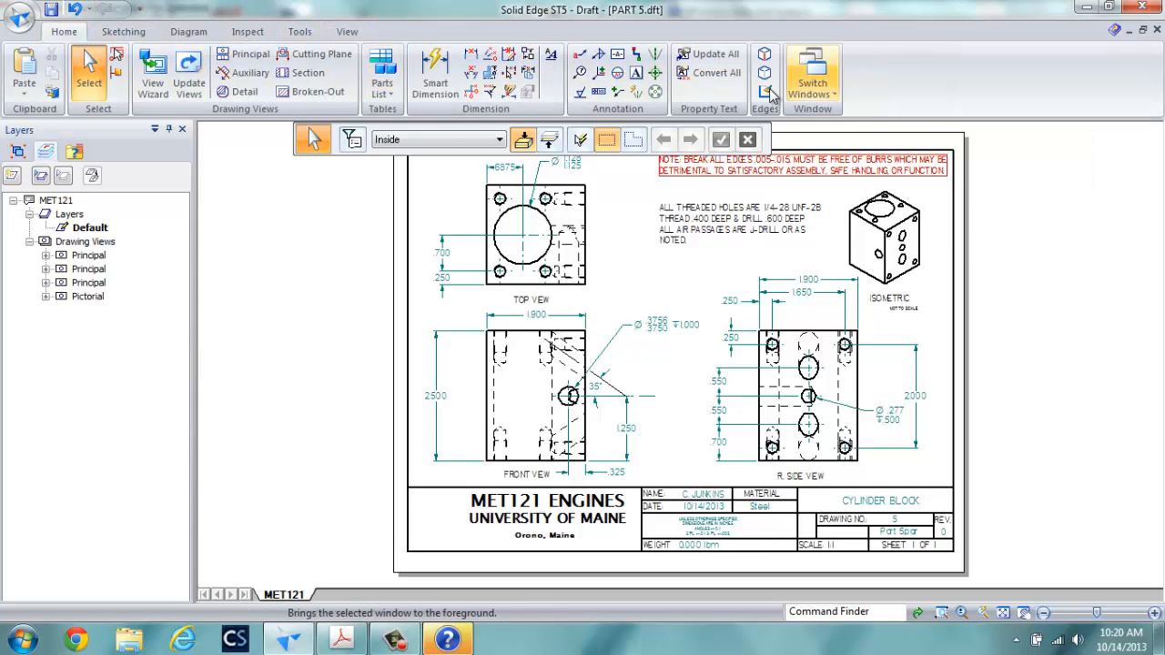
click(813, 91)
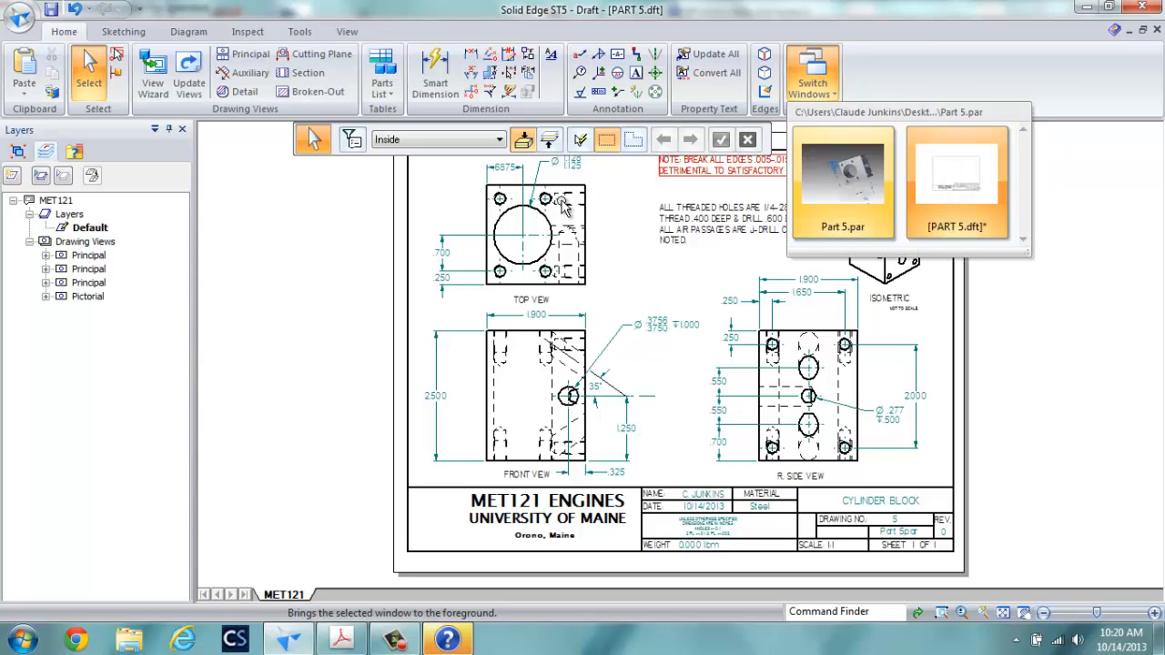
click(852, 182)
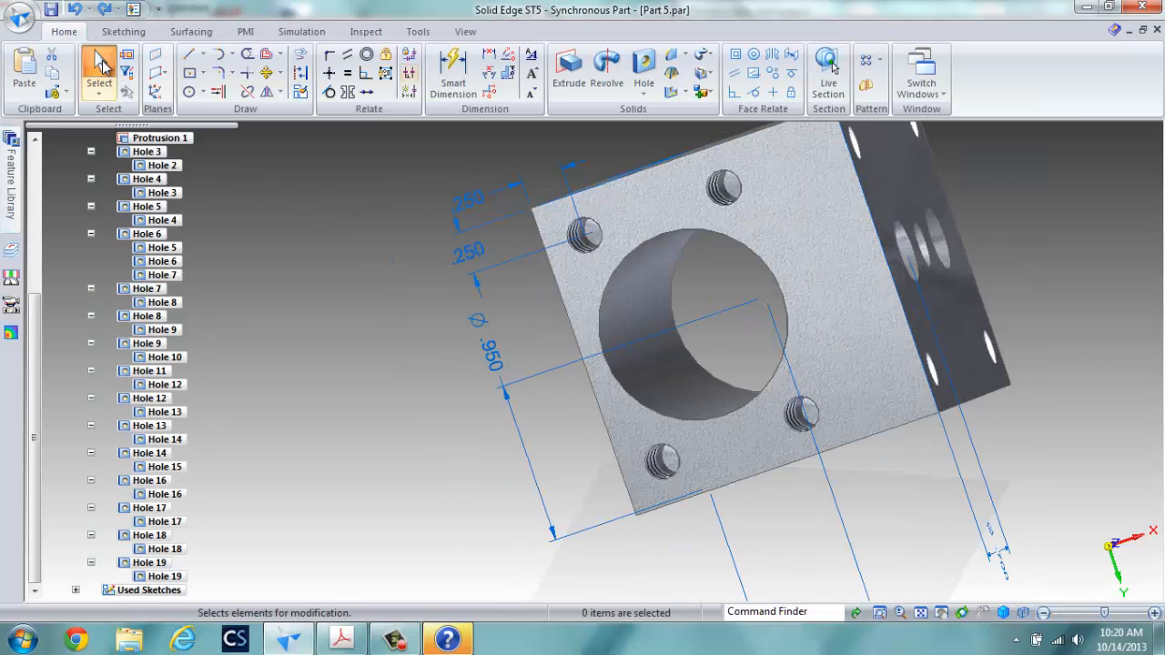
click(18, 17)
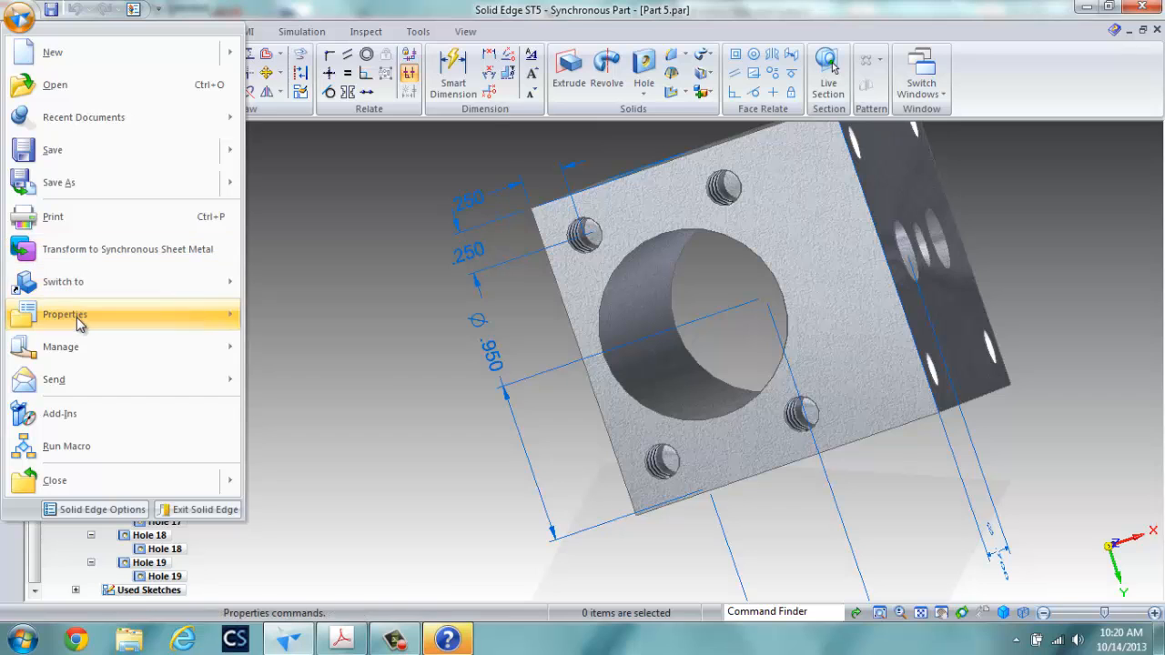
mouse_move(79, 314)
click(320, 82)
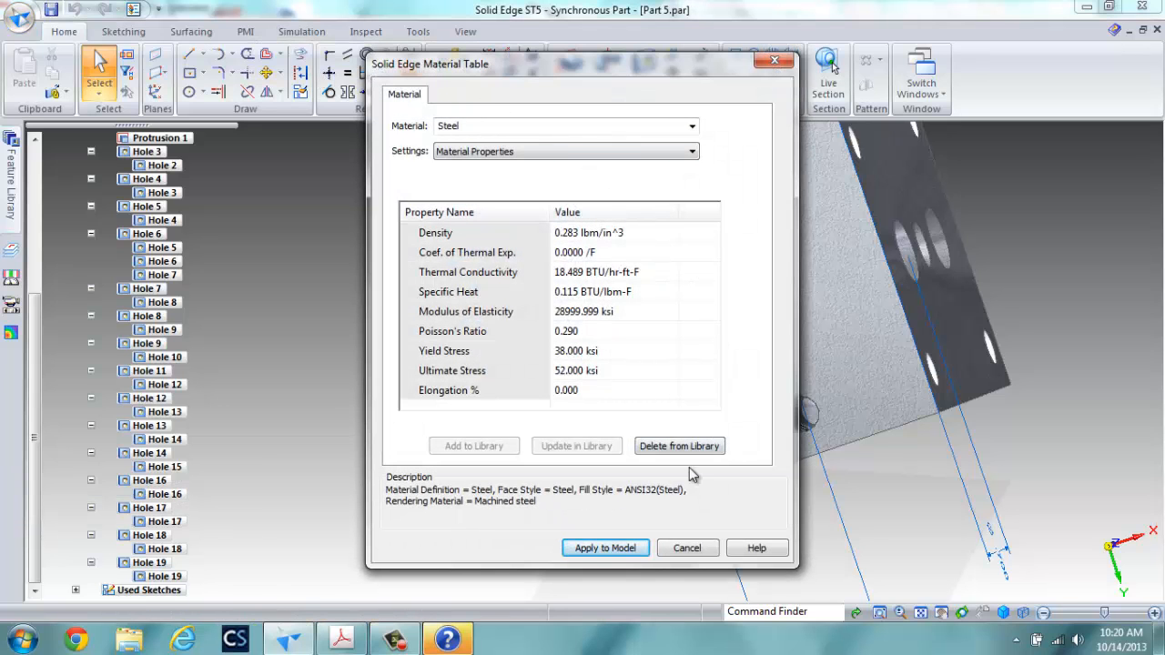
click(623, 549)
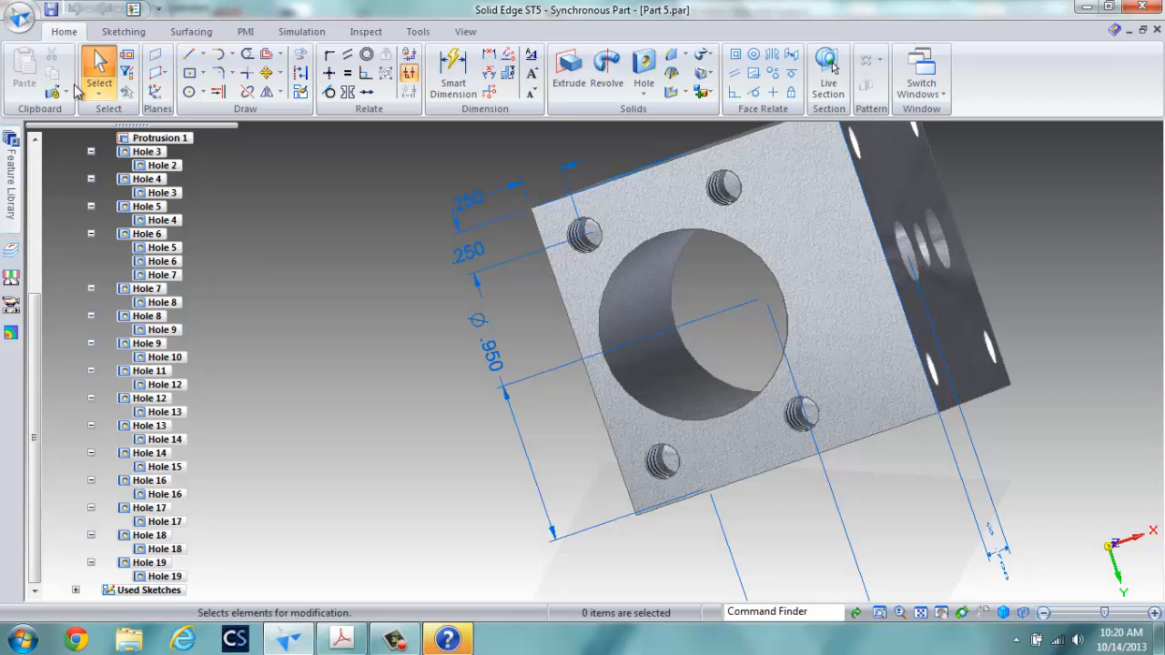
Open the file properties of the Part 5.par model
click(20, 18)
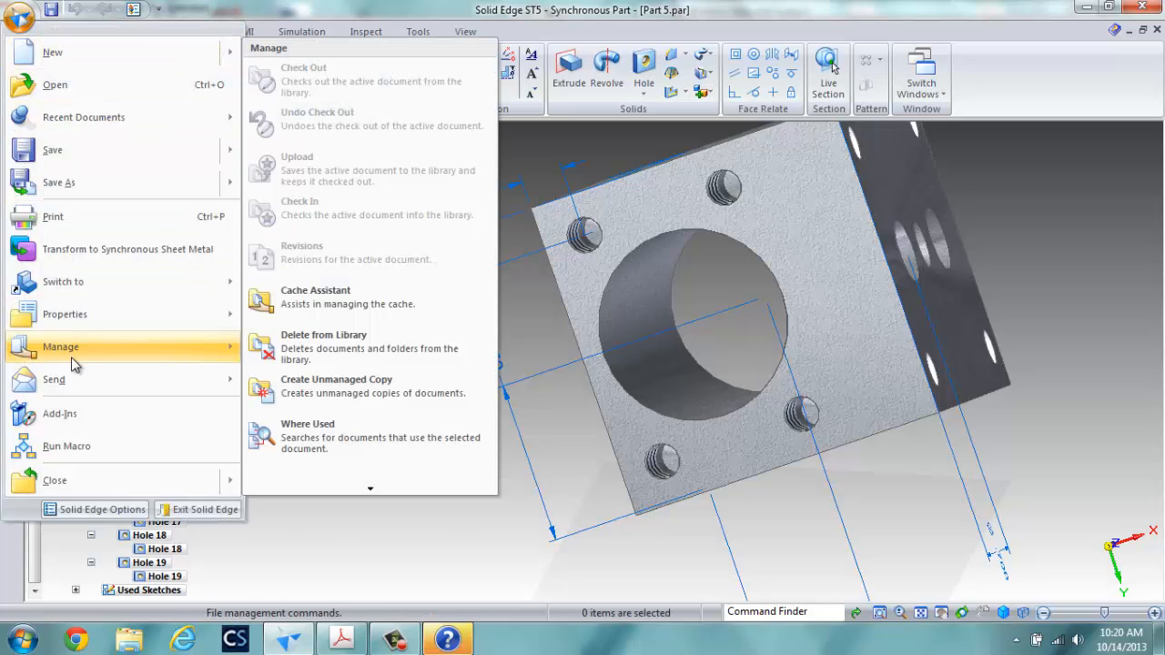
mouse_move(65, 314)
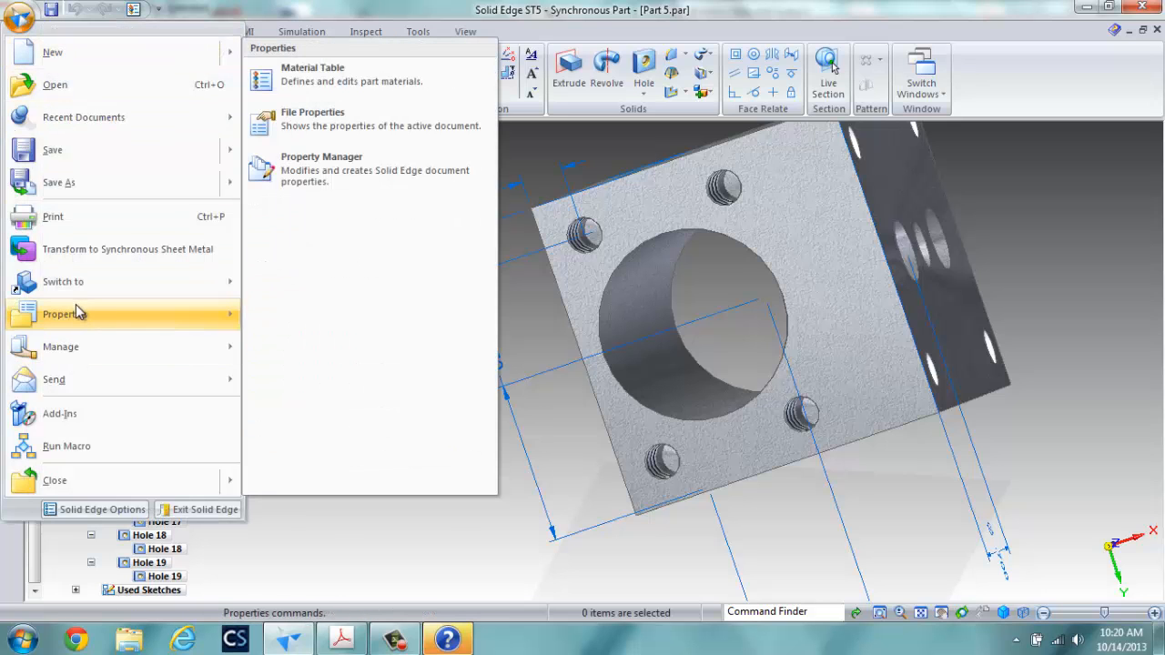
click(286, 119)
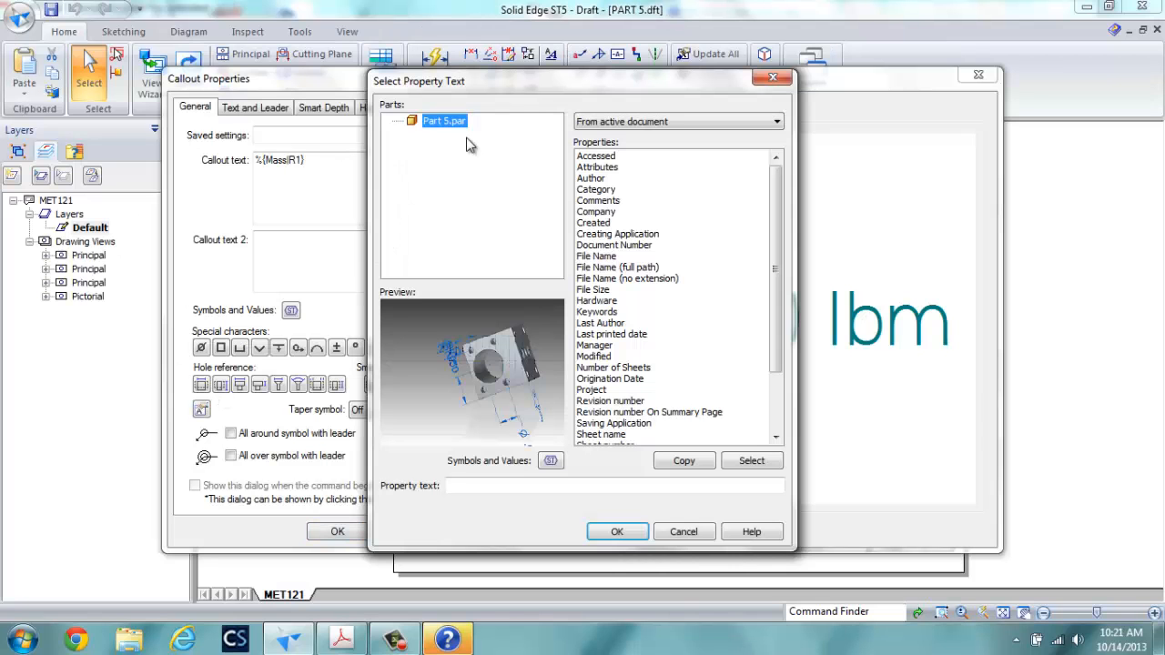
Set the title block's WEIGHT callout to the Mass property of Part 5.par, using an index reference
drag(774, 249, 736, 216)
click(737, 122)
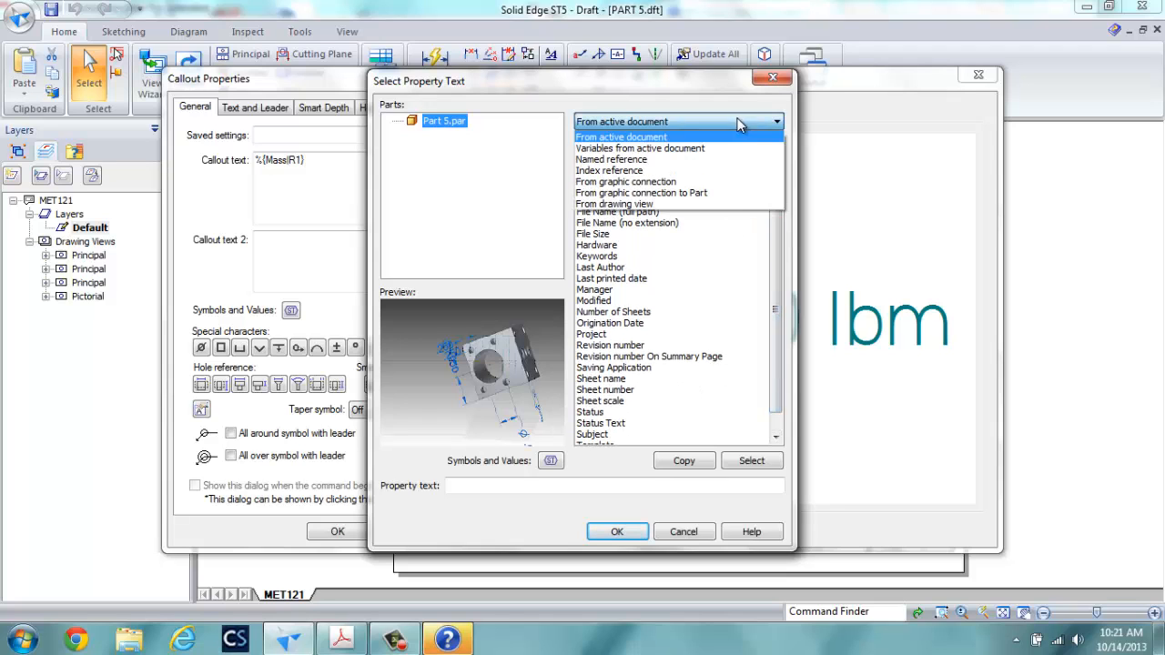
click(660, 171)
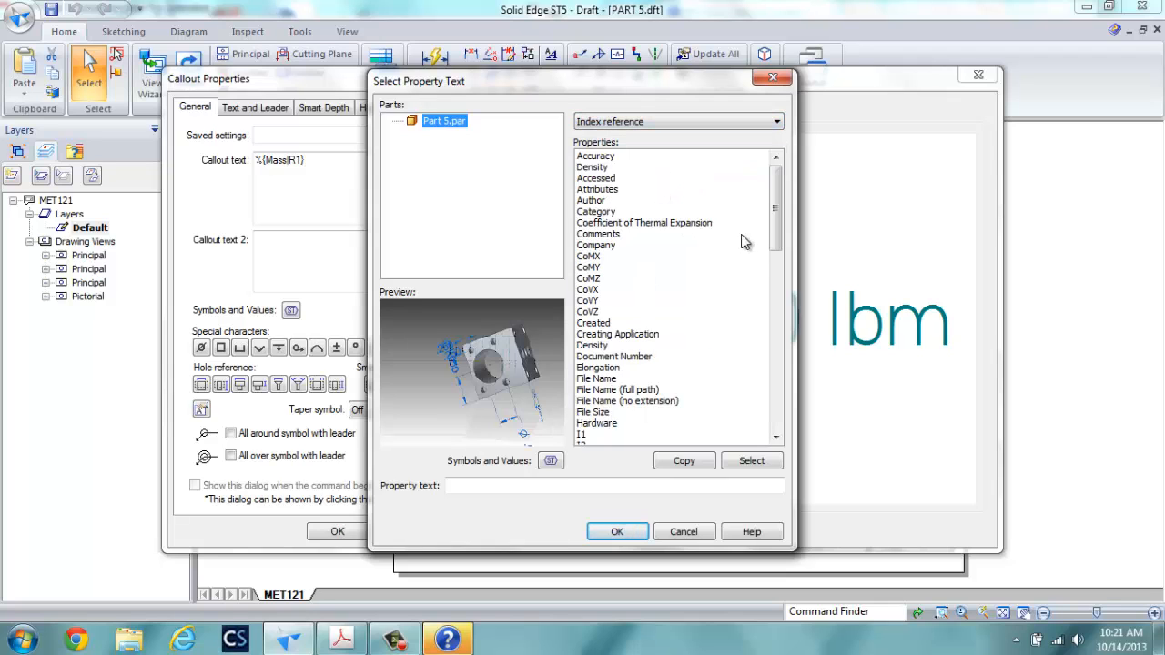
drag(775, 228, 784, 302)
click(587, 288)
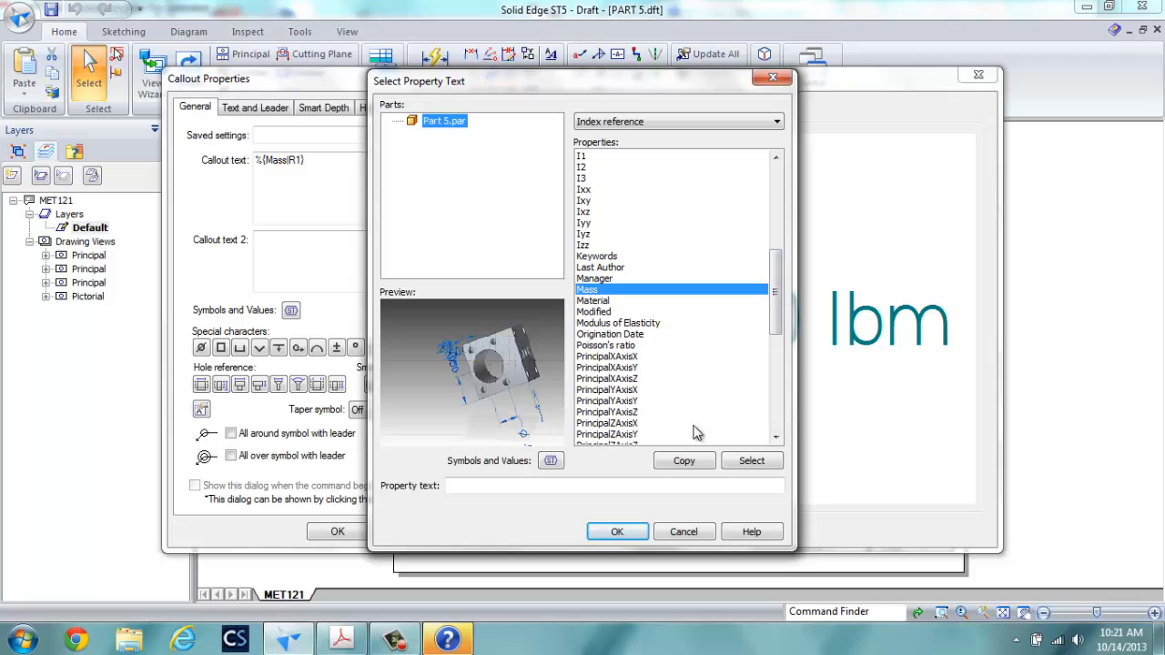
click(752, 462)
click(626, 535)
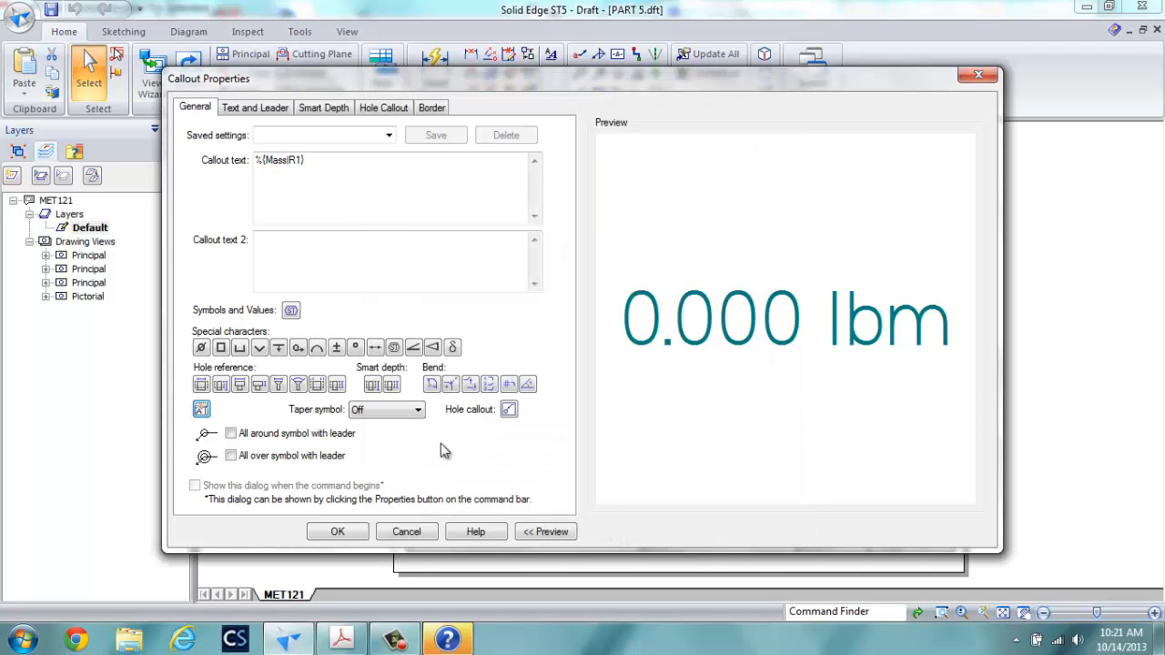
Select the indexed Mass property of Part 5.par again as %{Mass|R1} for the WEIGHT callout text
click(203, 410)
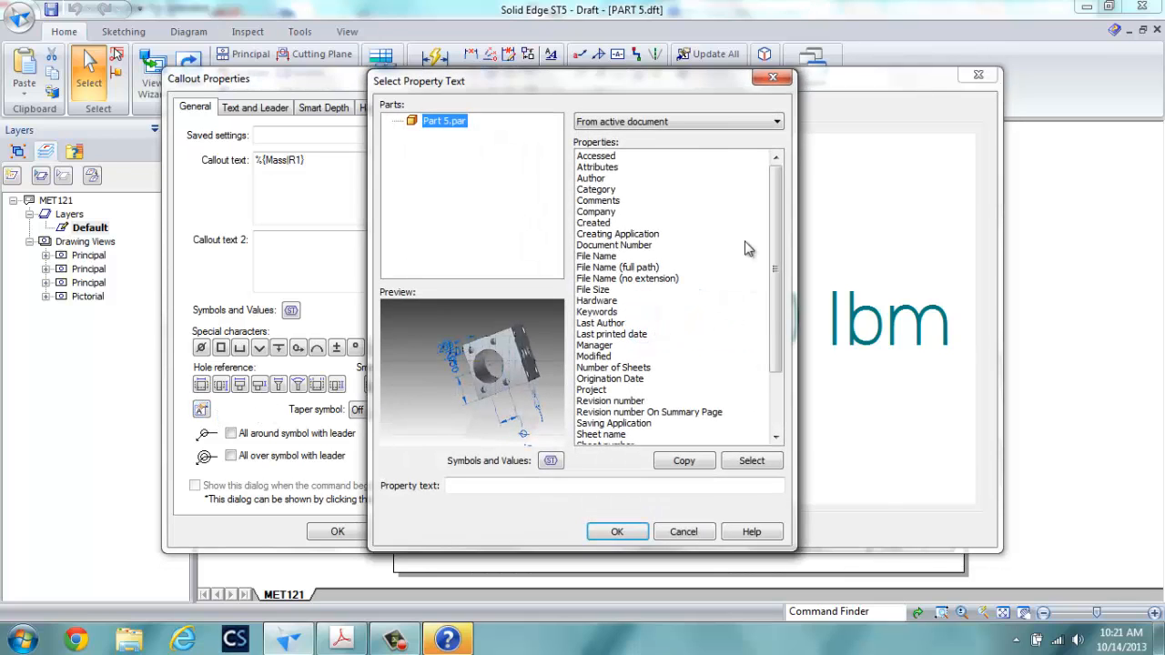
click(732, 122)
click(716, 180)
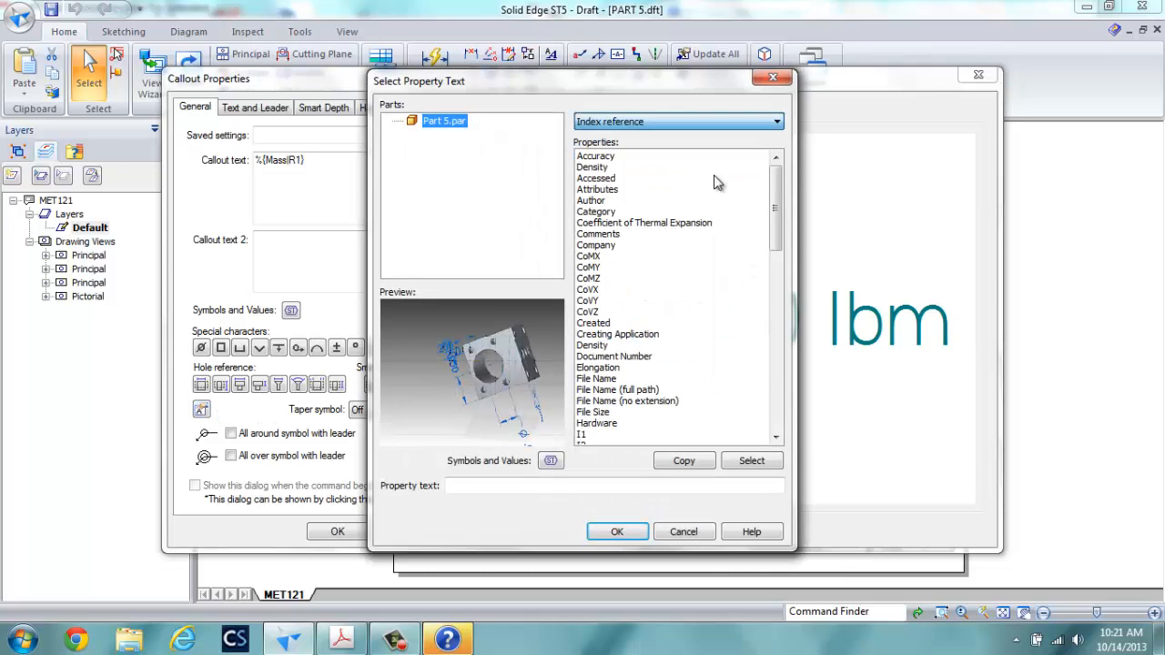
drag(777, 227, 792, 315)
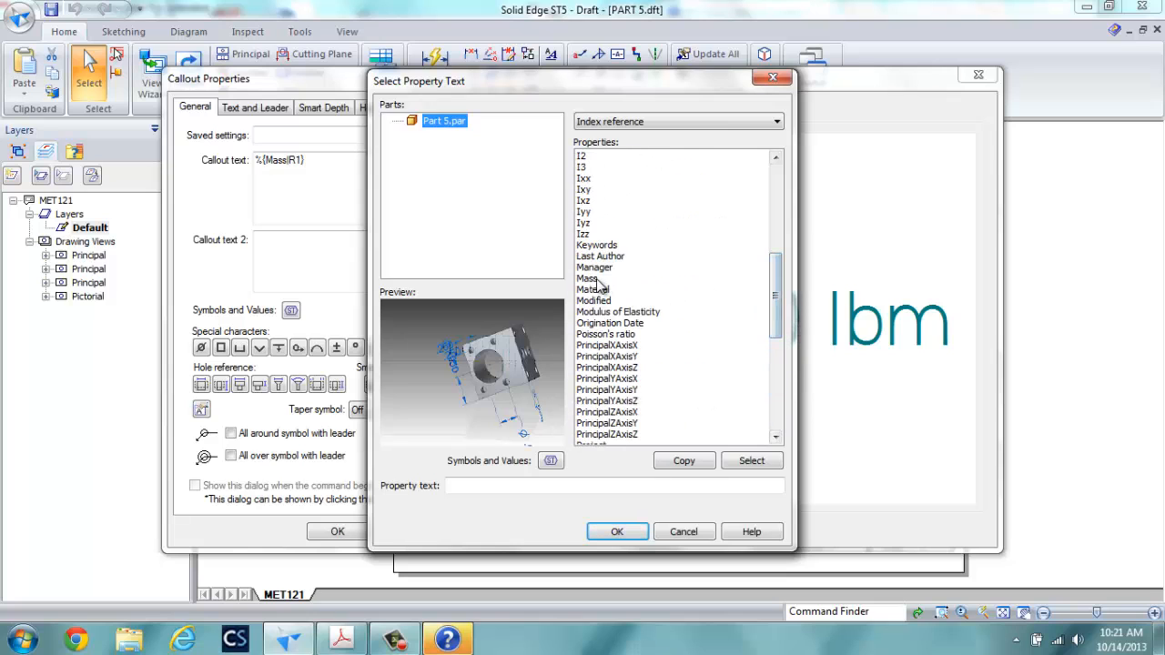
click(597, 279)
click(767, 461)
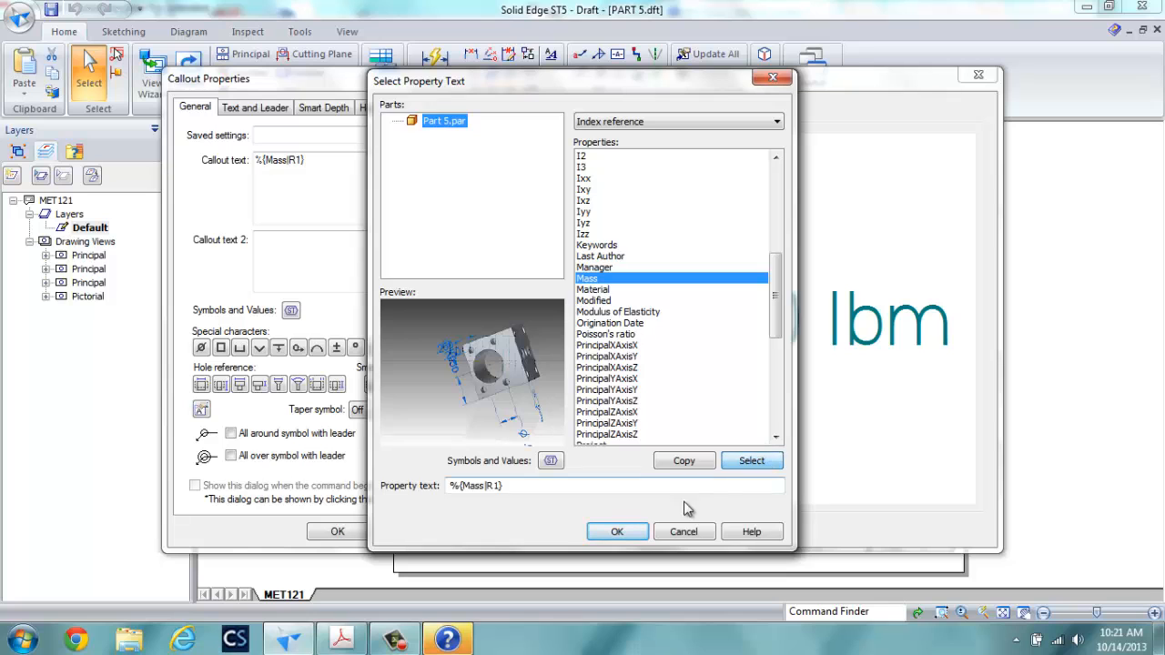
click(617, 532)
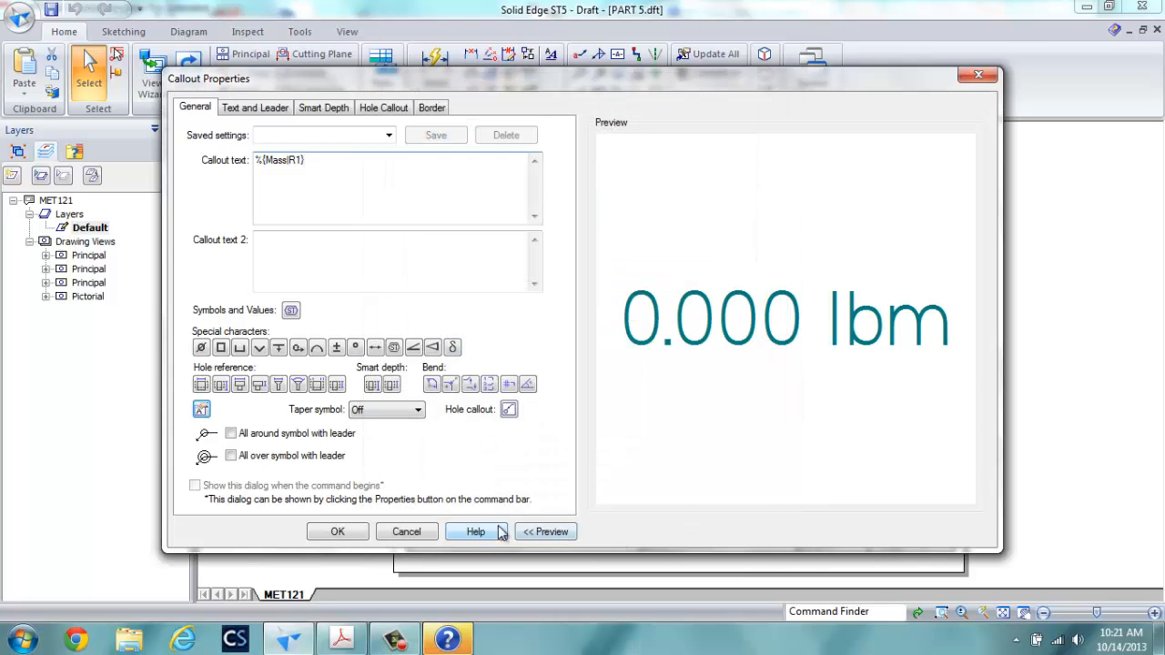
Accept the WEIGHT callout's properties and update the drawing views
click(550, 532)
click(546, 533)
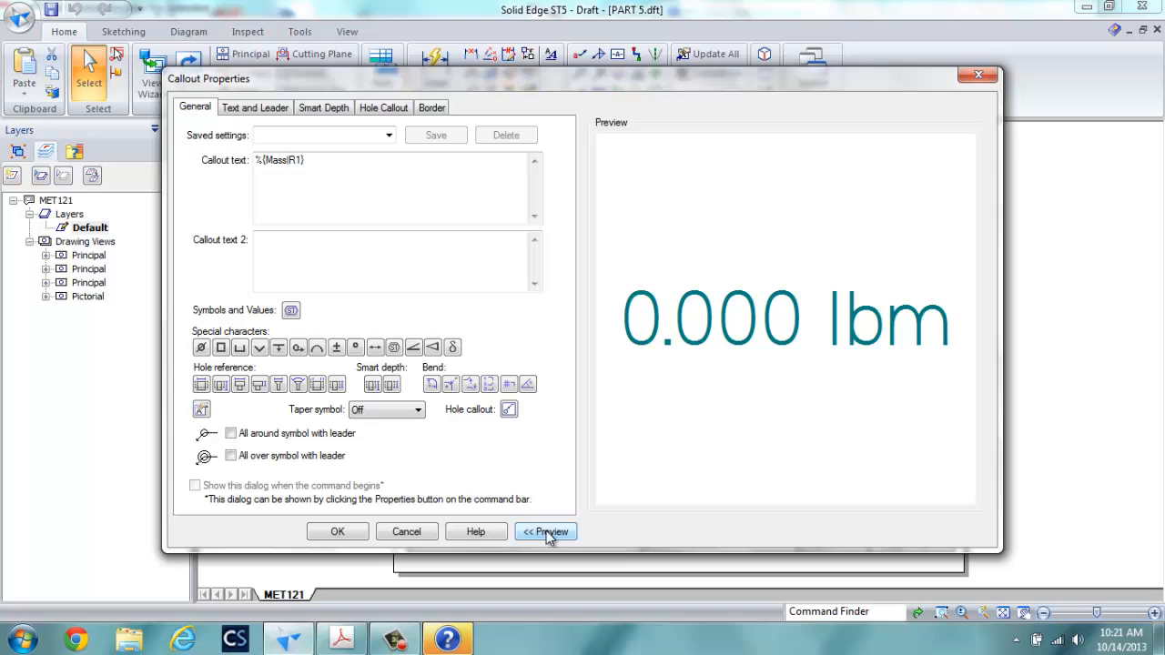
click(357, 533)
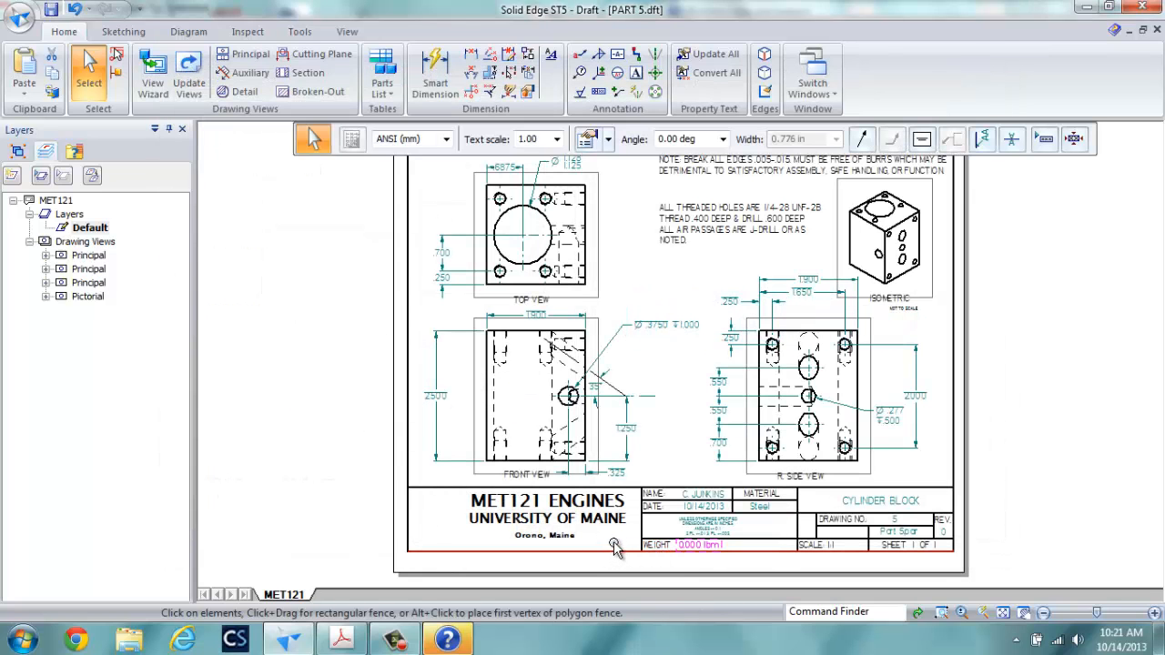
click(612, 555)
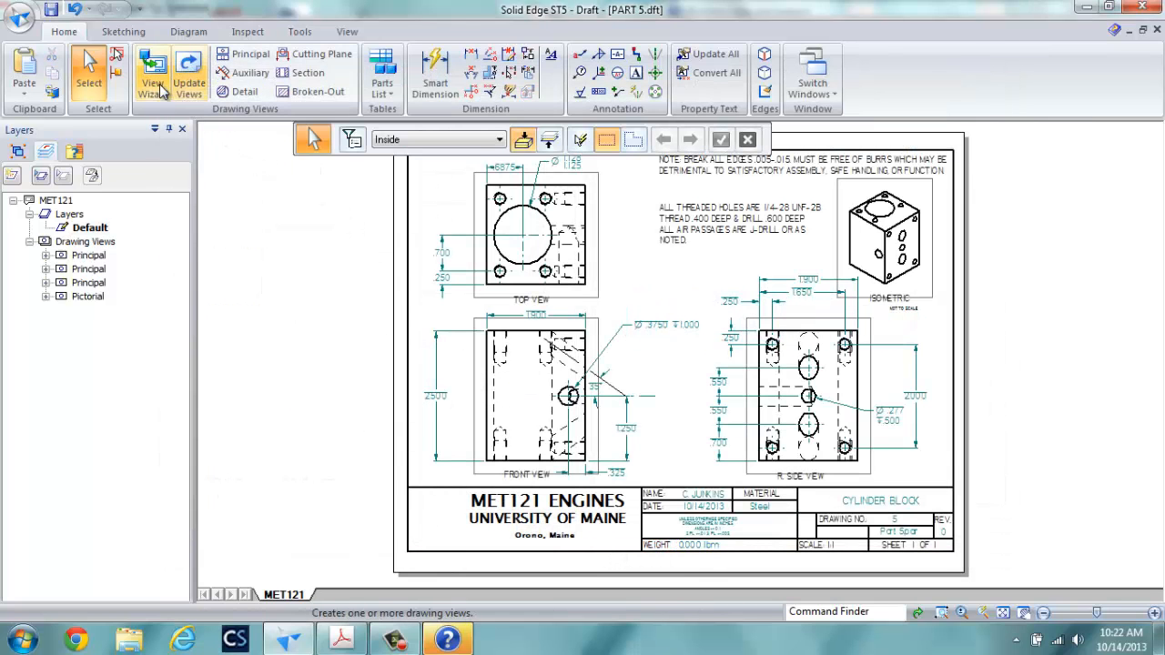
click(189, 83)
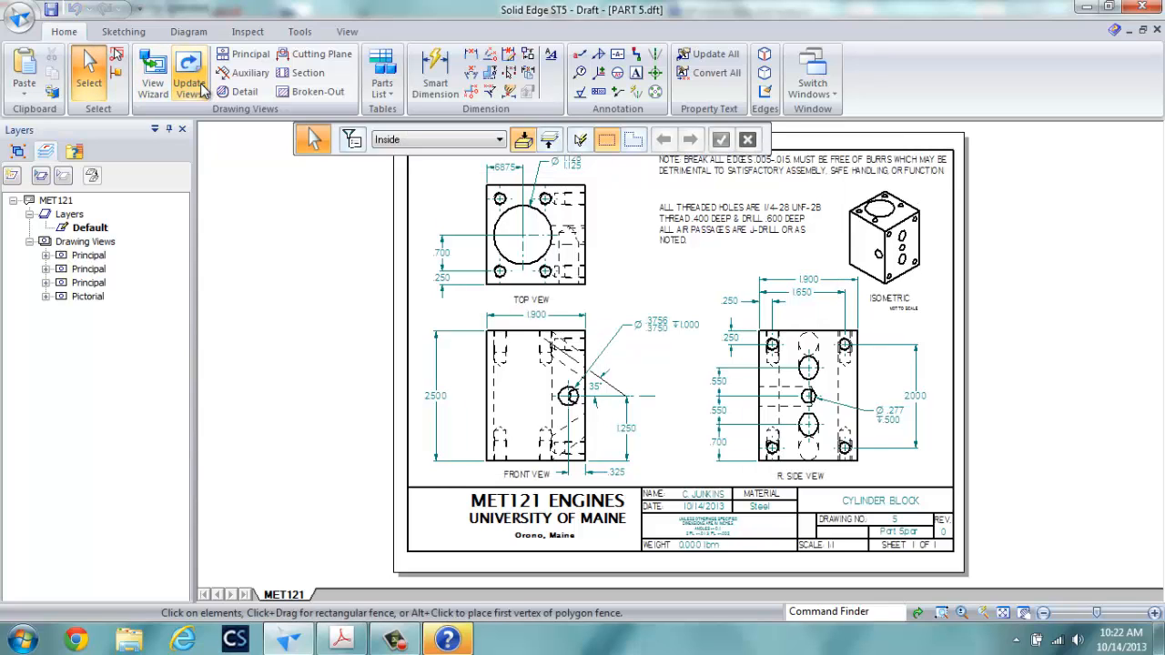